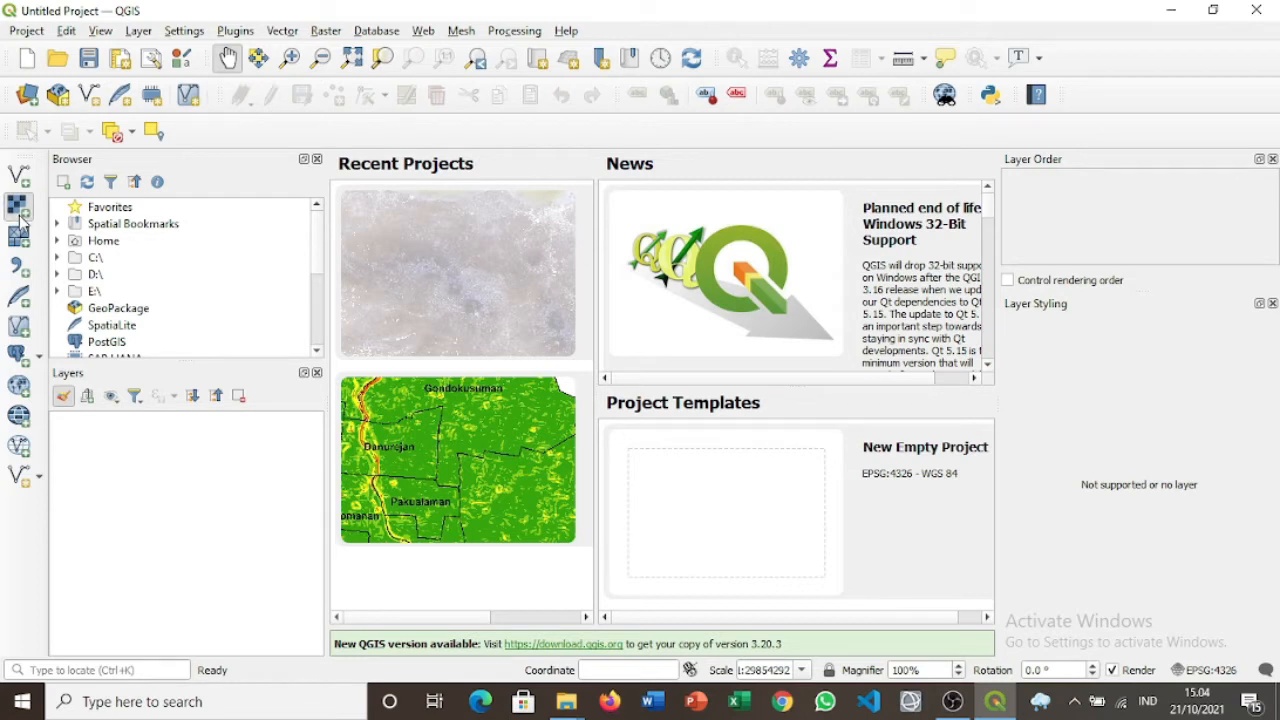
Add L8-2019-rad-reflectance.tif from the Acara 6 folder as a raster layer.
click(19, 212)
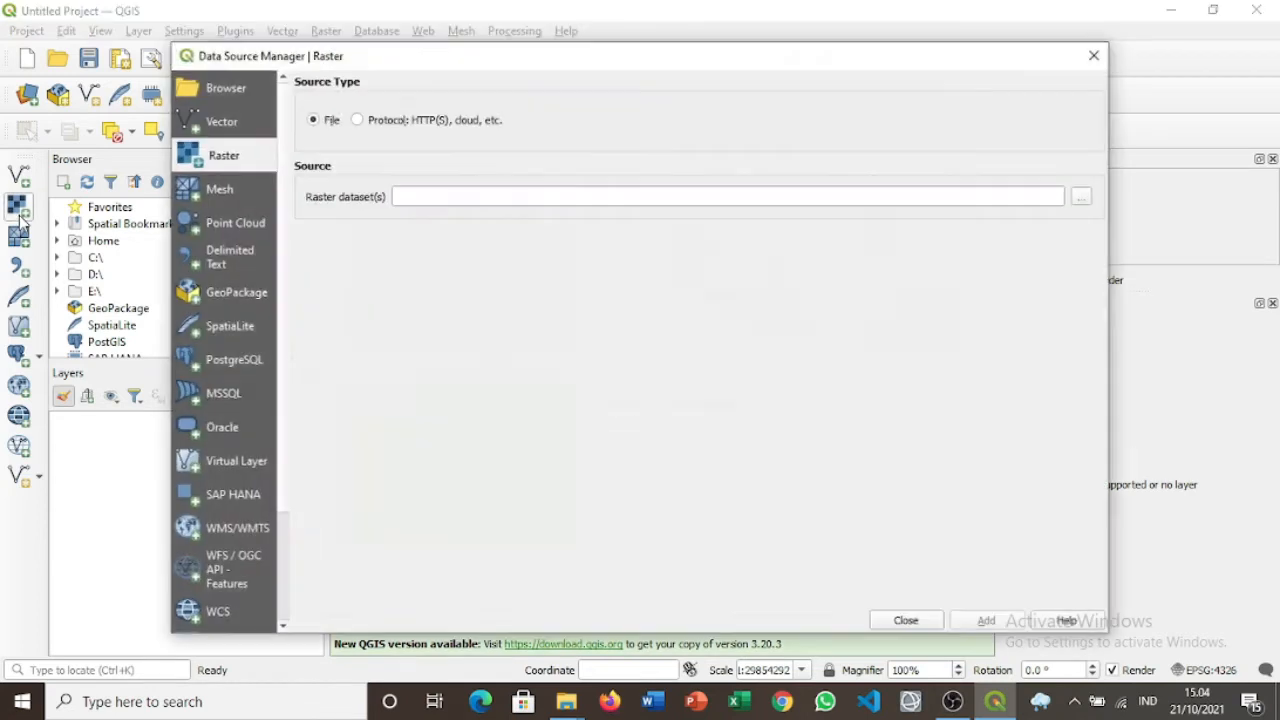
click(1082, 199)
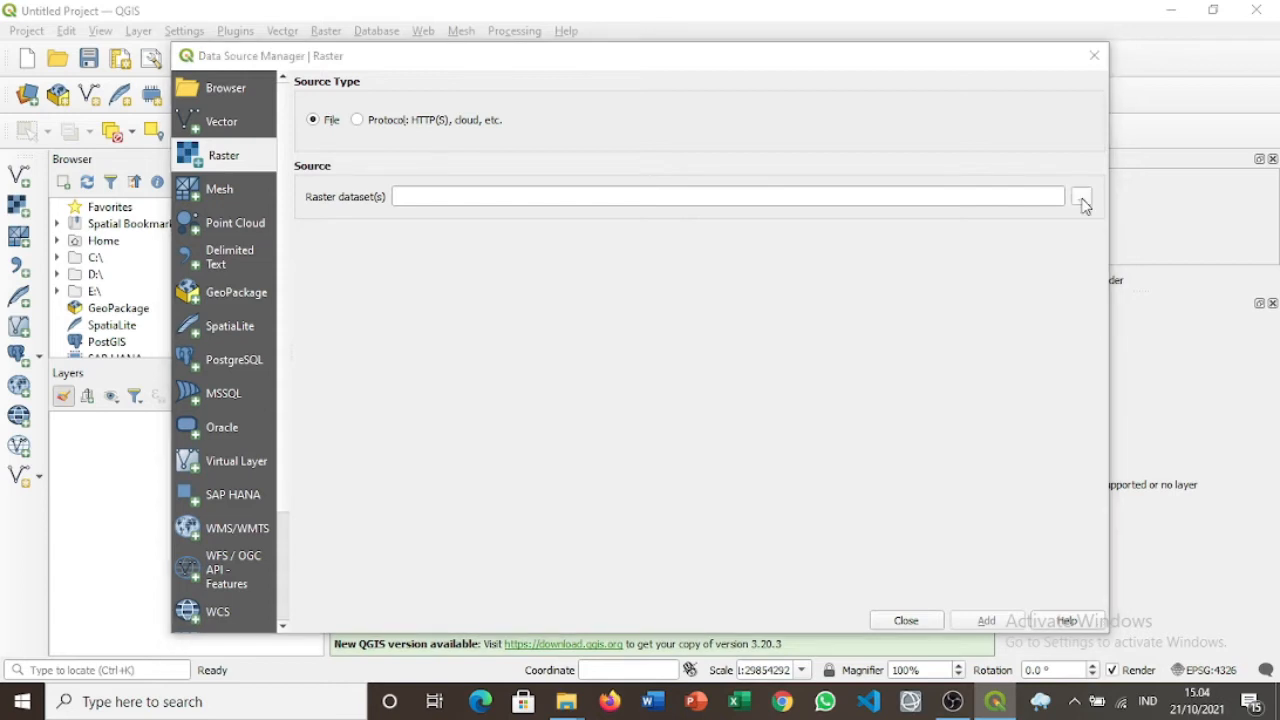
click(367, 122)
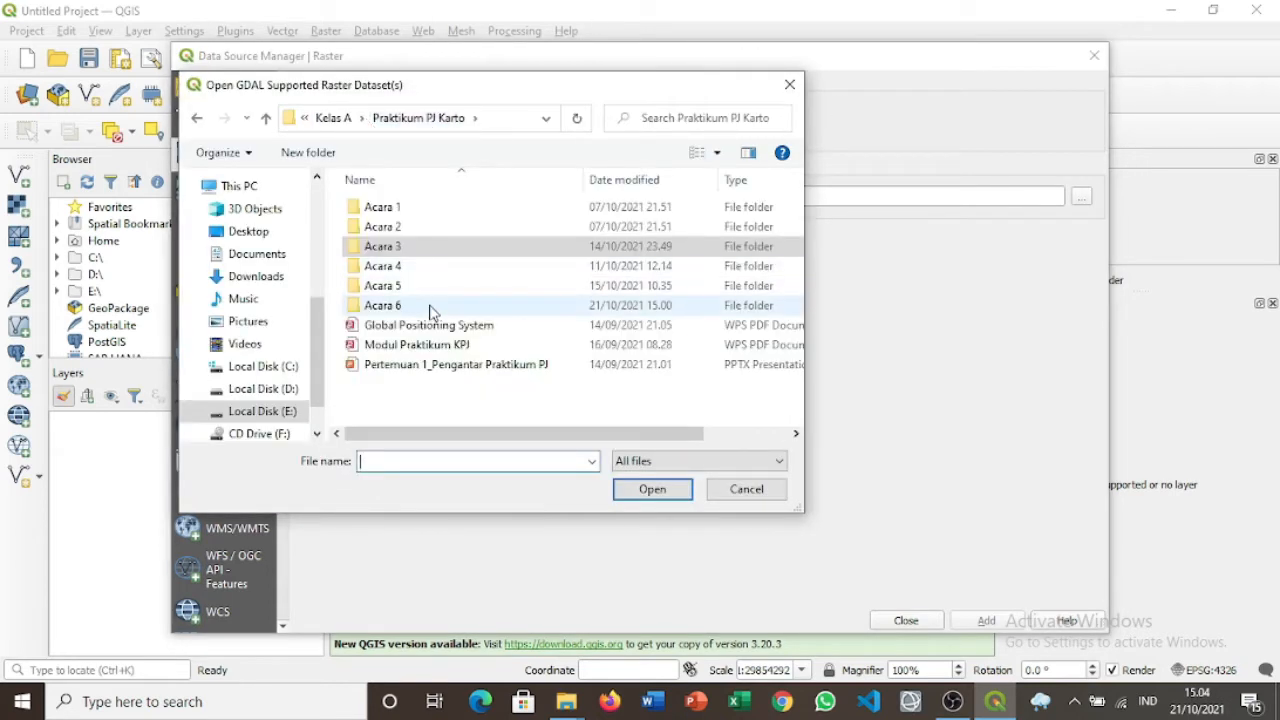
double_click(430, 310)
click(405, 340)
double_click(405, 340)
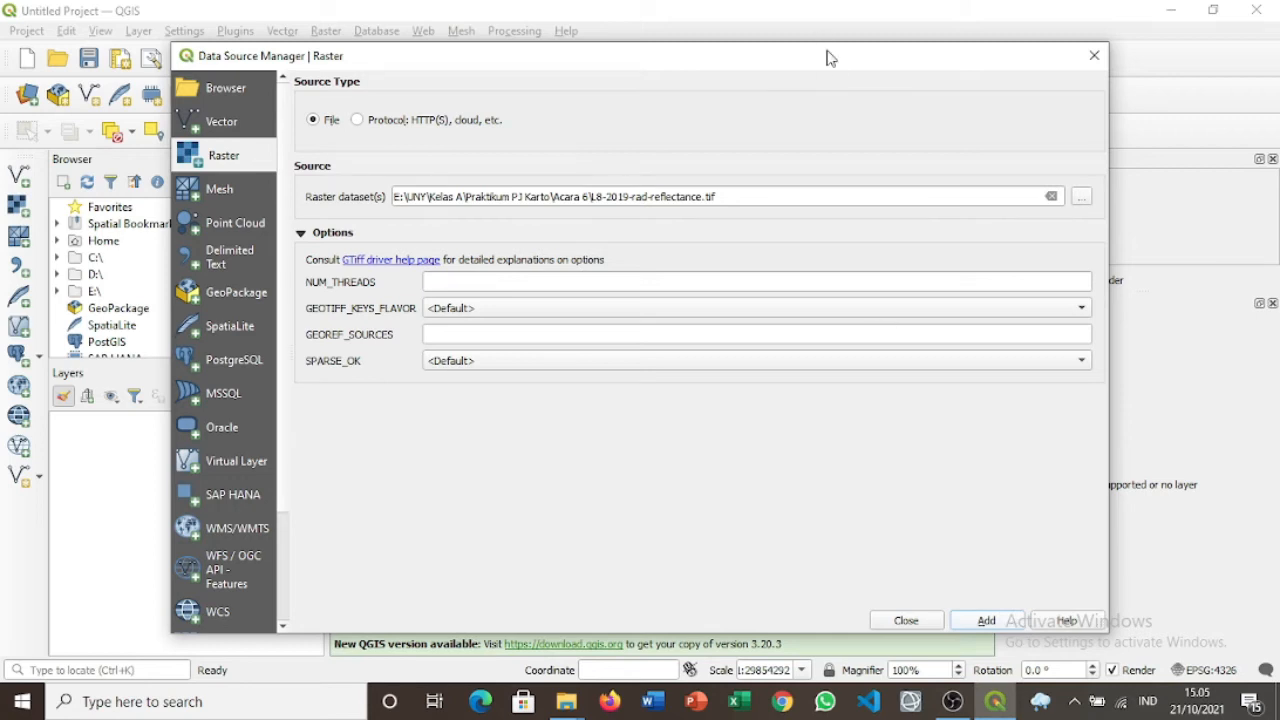
drag(831, 13, 850, 3)
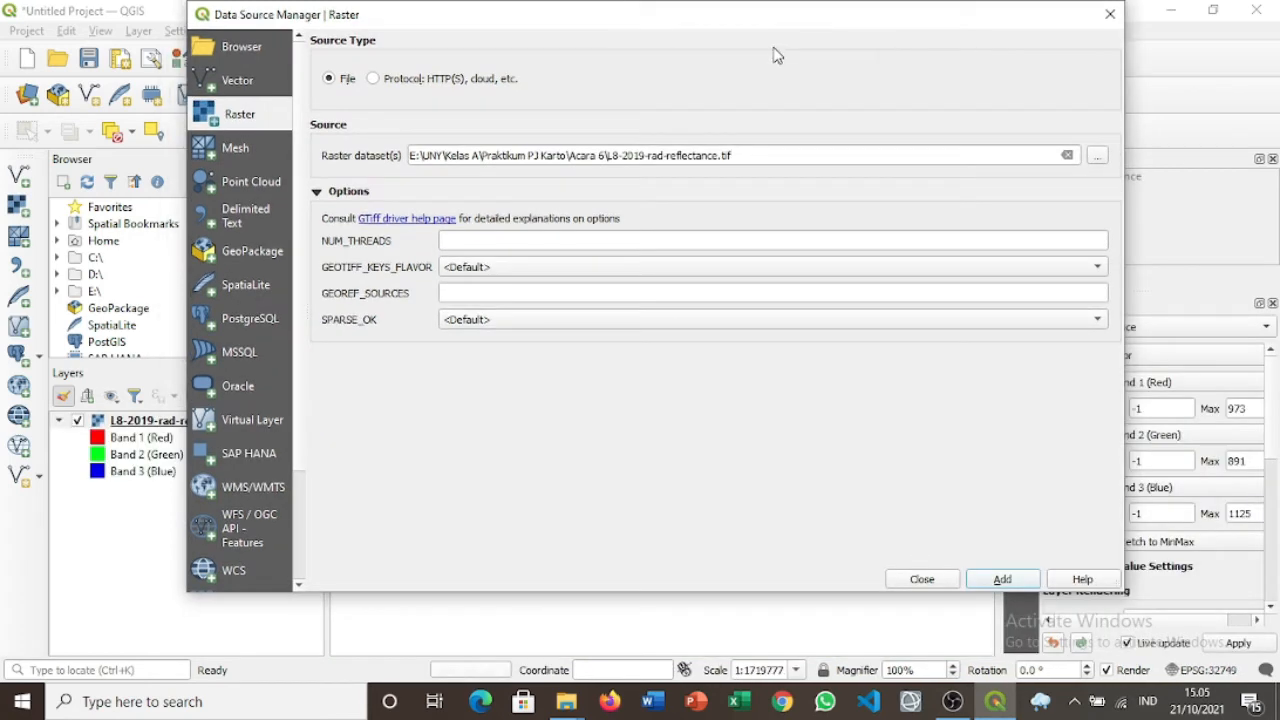
drag(760, 23, 790, 40)
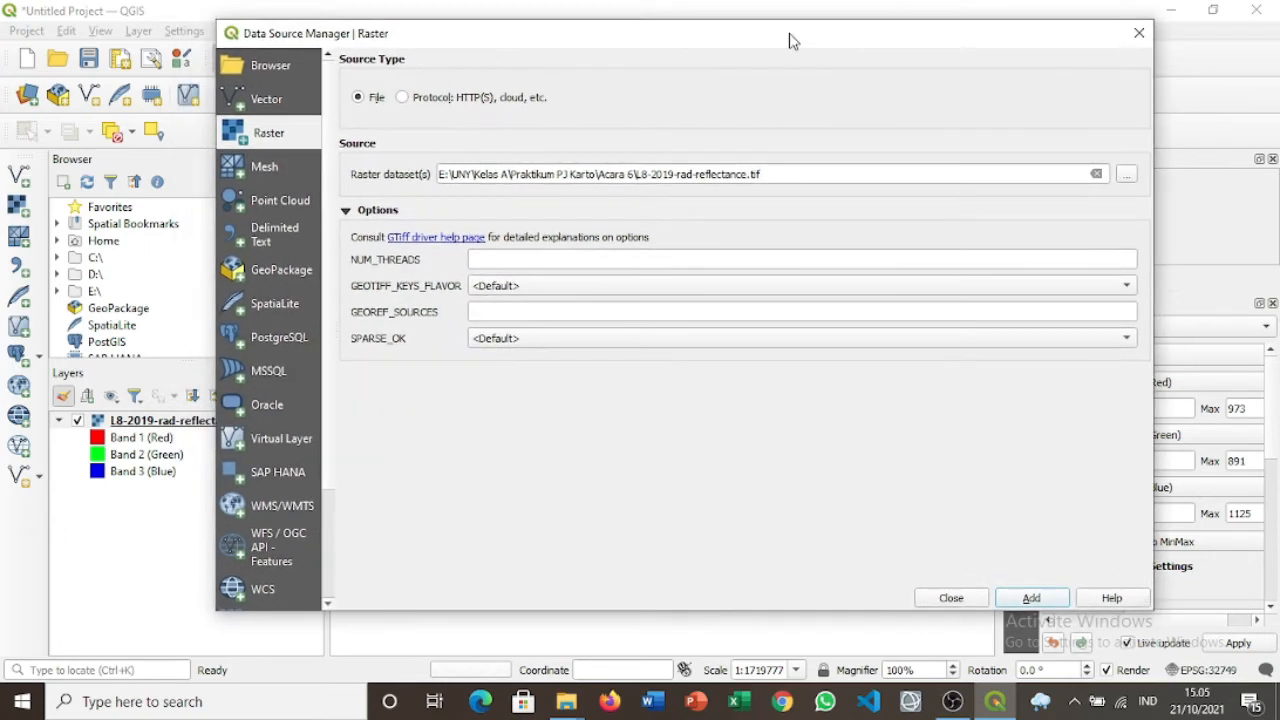
click(964, 599)
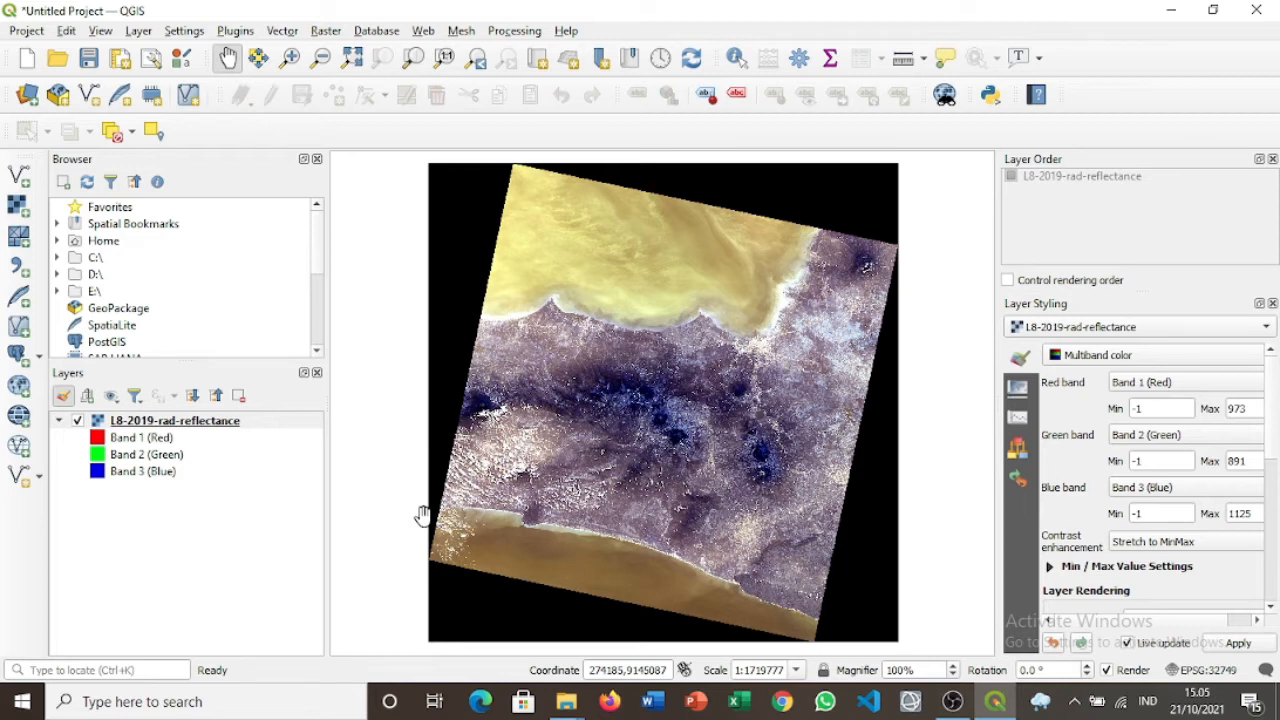
In the layer's symbology, assign Band 4, 3, 2 to red, green, blue and reset contrast to 0.
right_click(141, 428)
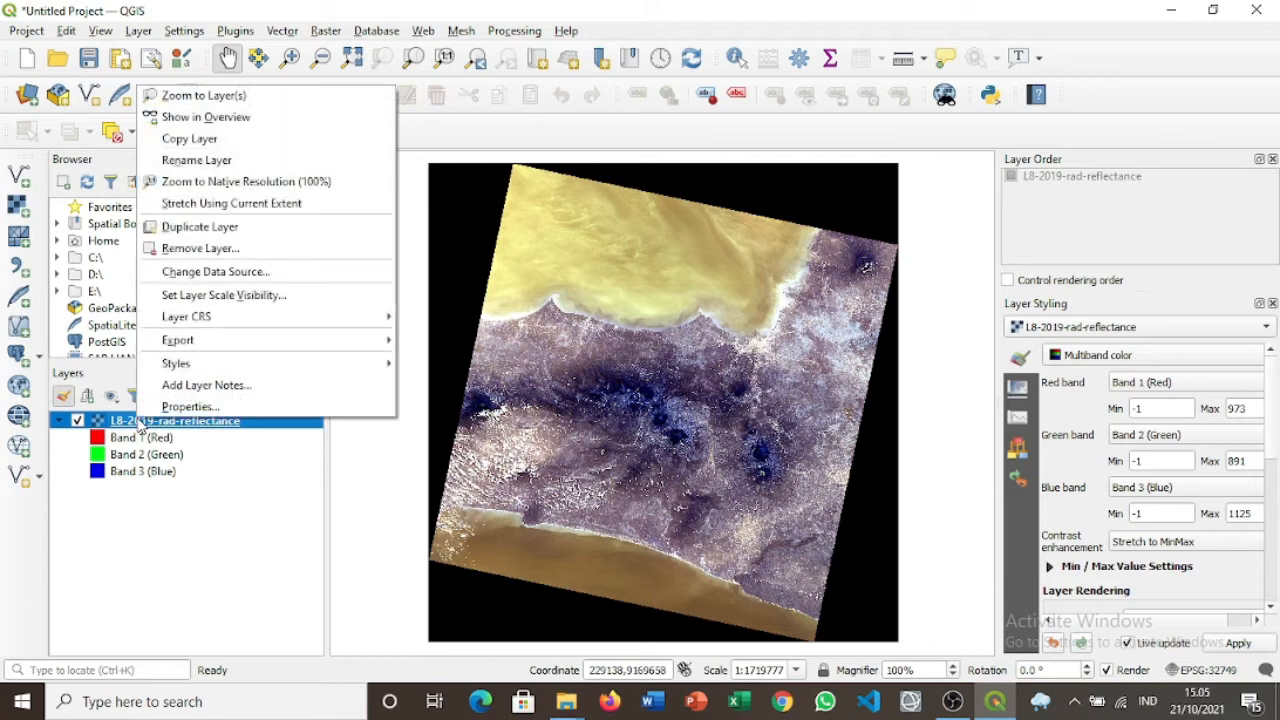
click(222, 407)
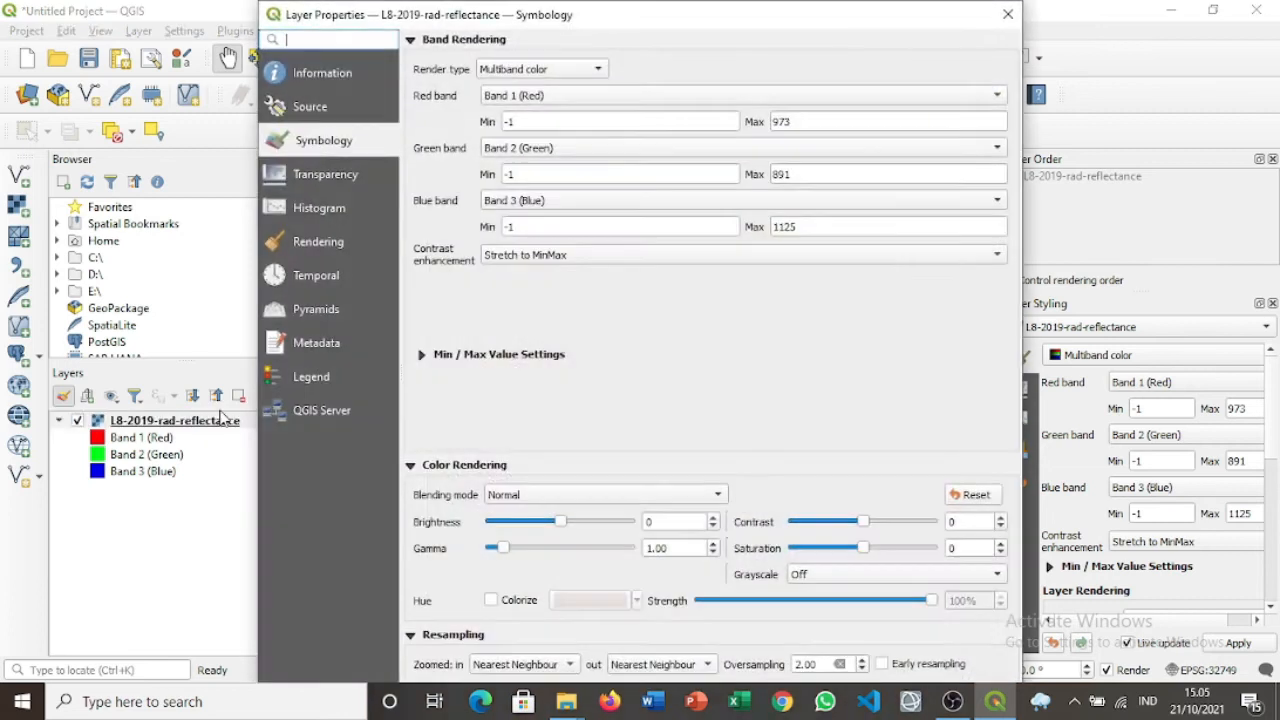
click(548, 96)
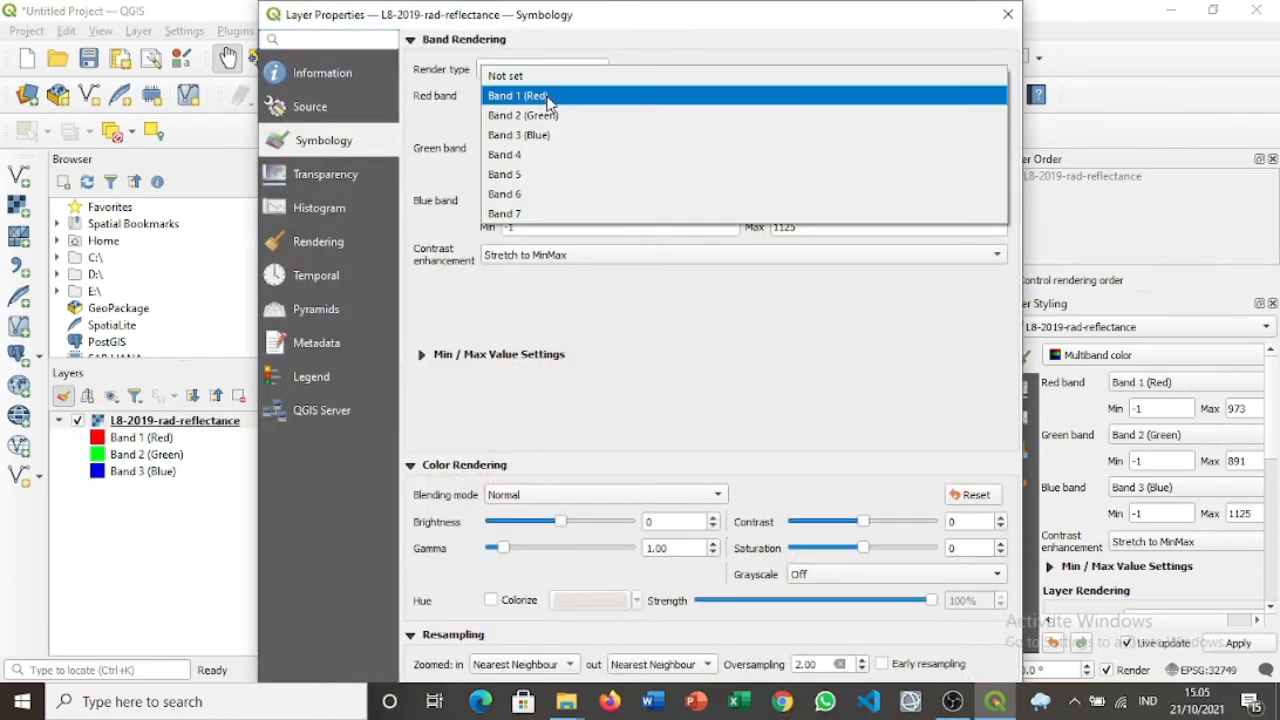
click(548, 158)
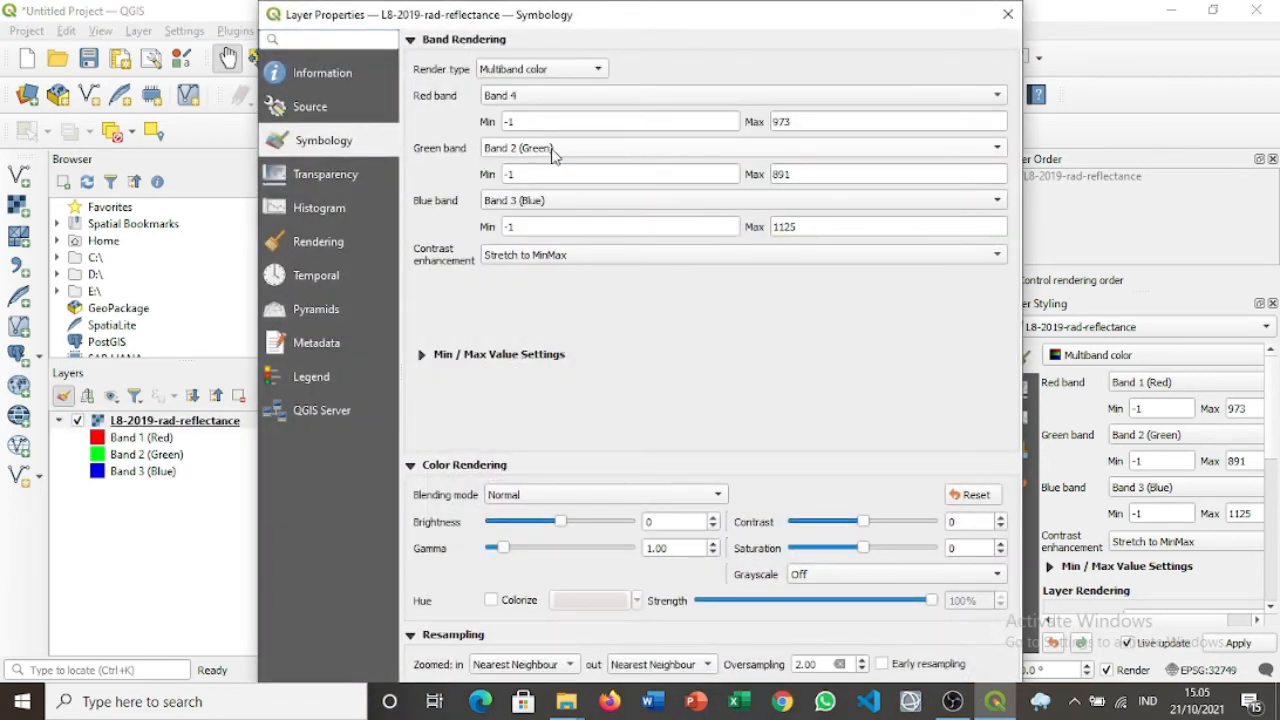
click(552, 150)
click(563, 172)
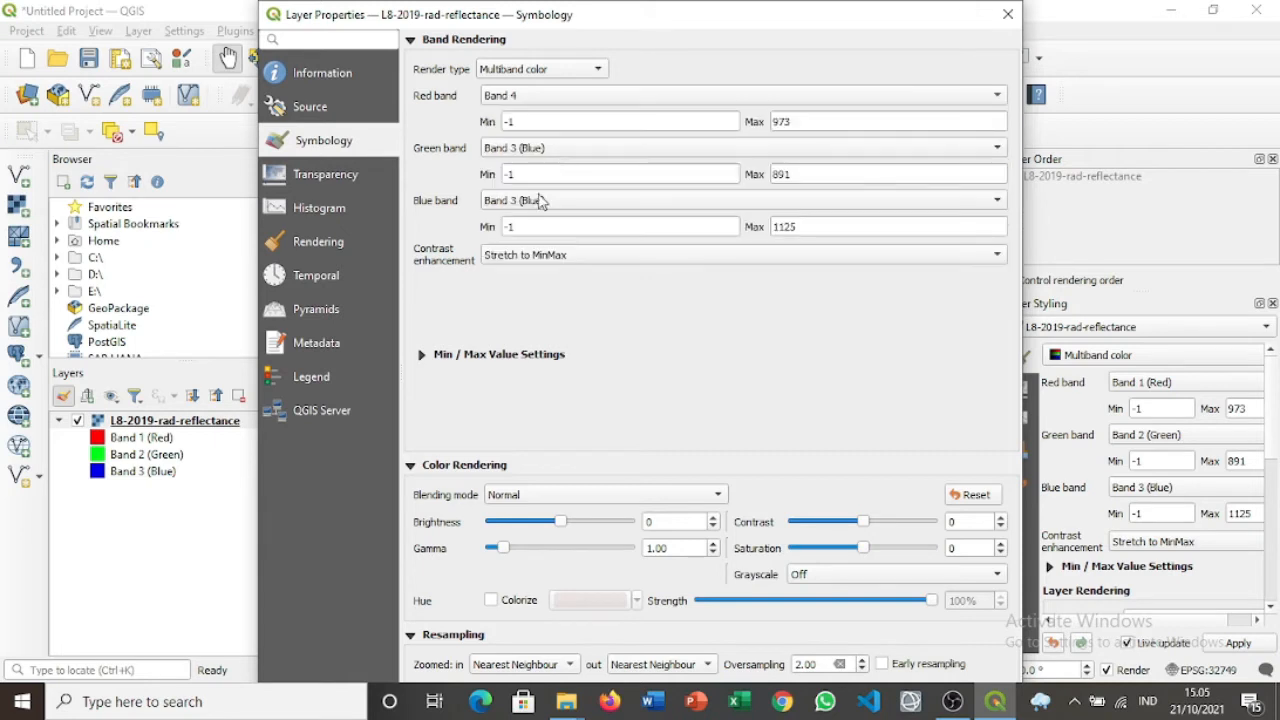
click(528, 200)
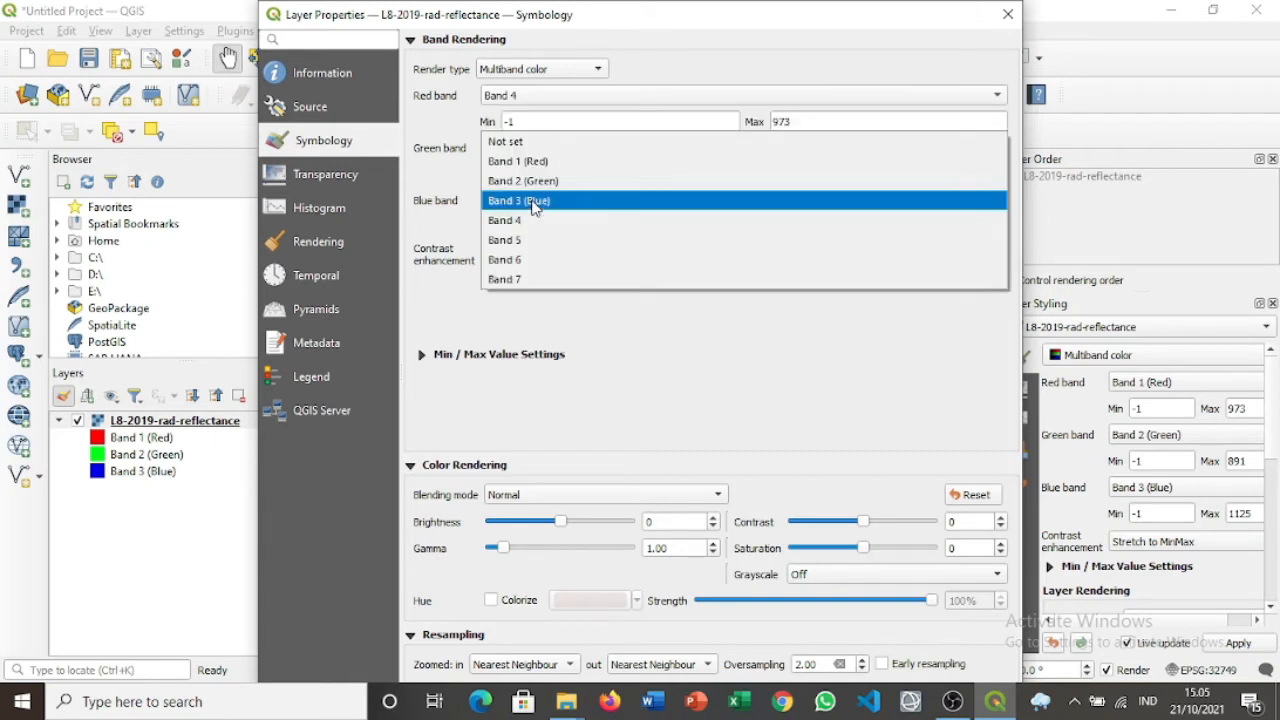
click(531, 187)
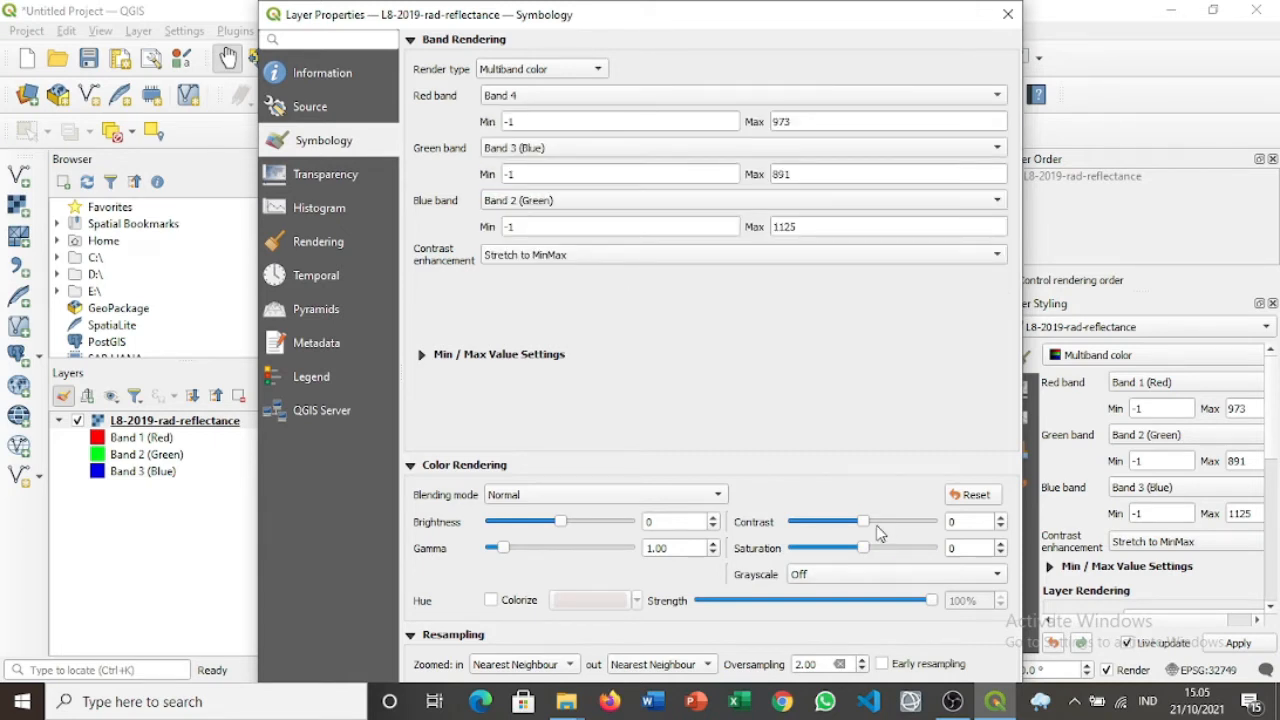
scroll(878, 533, down, 8)
click(977, 498)
Apply the new band combination to the map and close the layer properties.
drag(738, 22, 743, 5)
drag(600, 14, 518, 74)
click(854, 609)
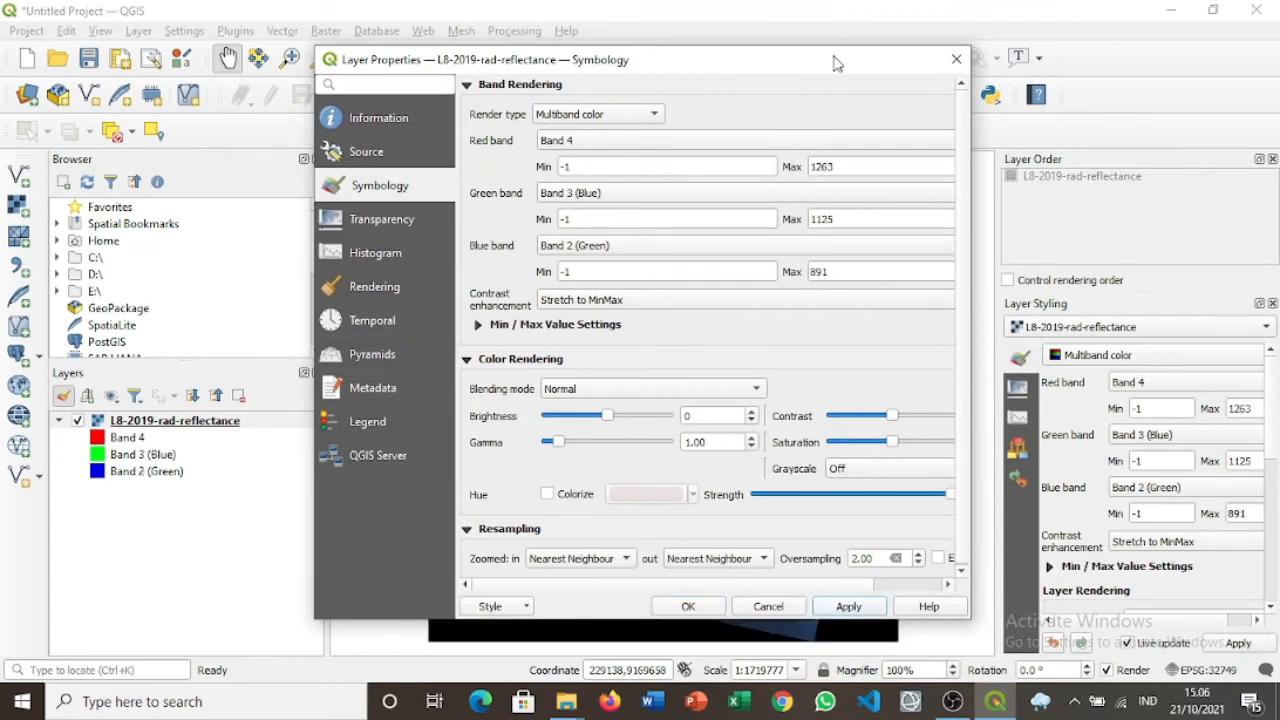
drag(836, 60, 716, 31)
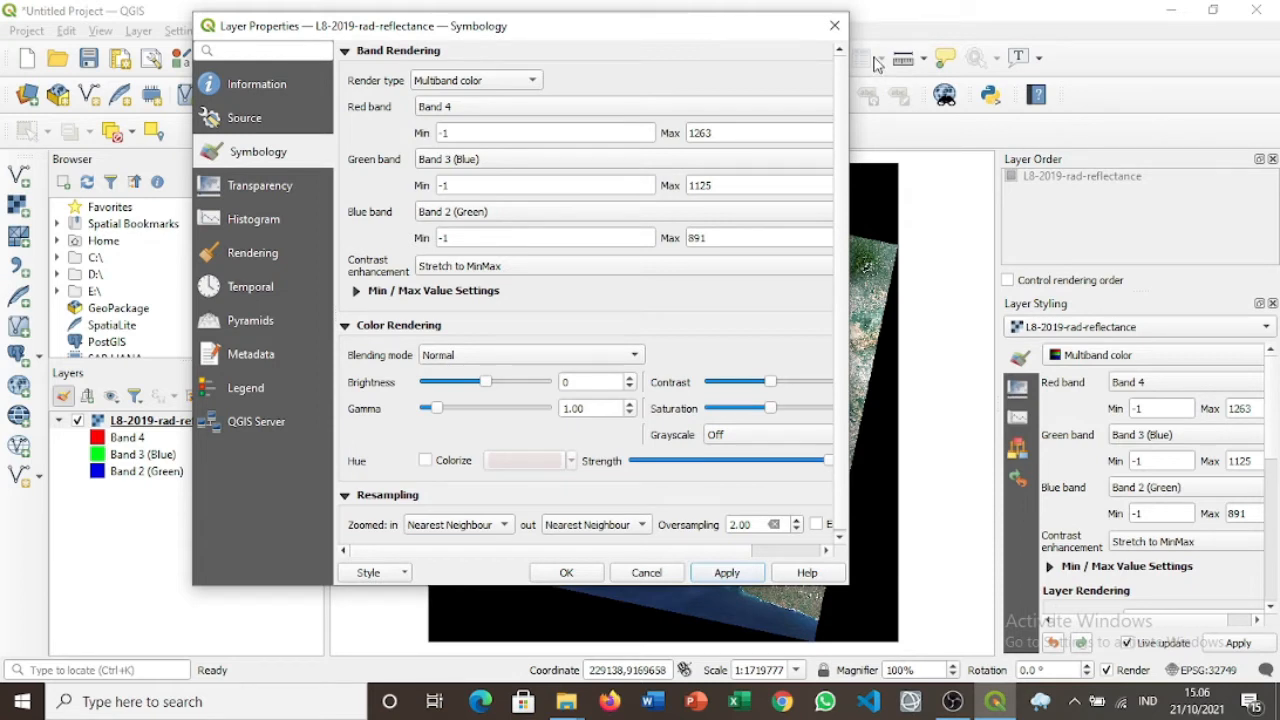
click(835, 25)
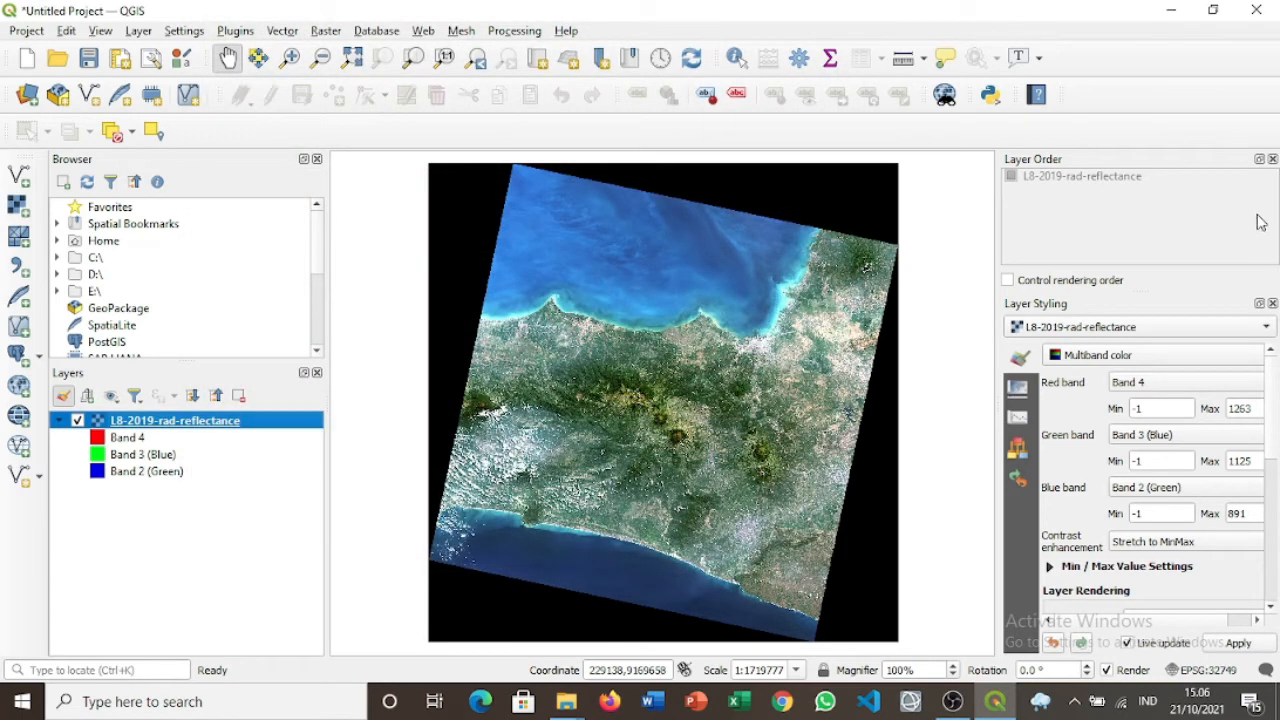
Close the Layer Order and Layer Styling panels and check the layer CRS is EPSG:32749.
click(1272, 159)
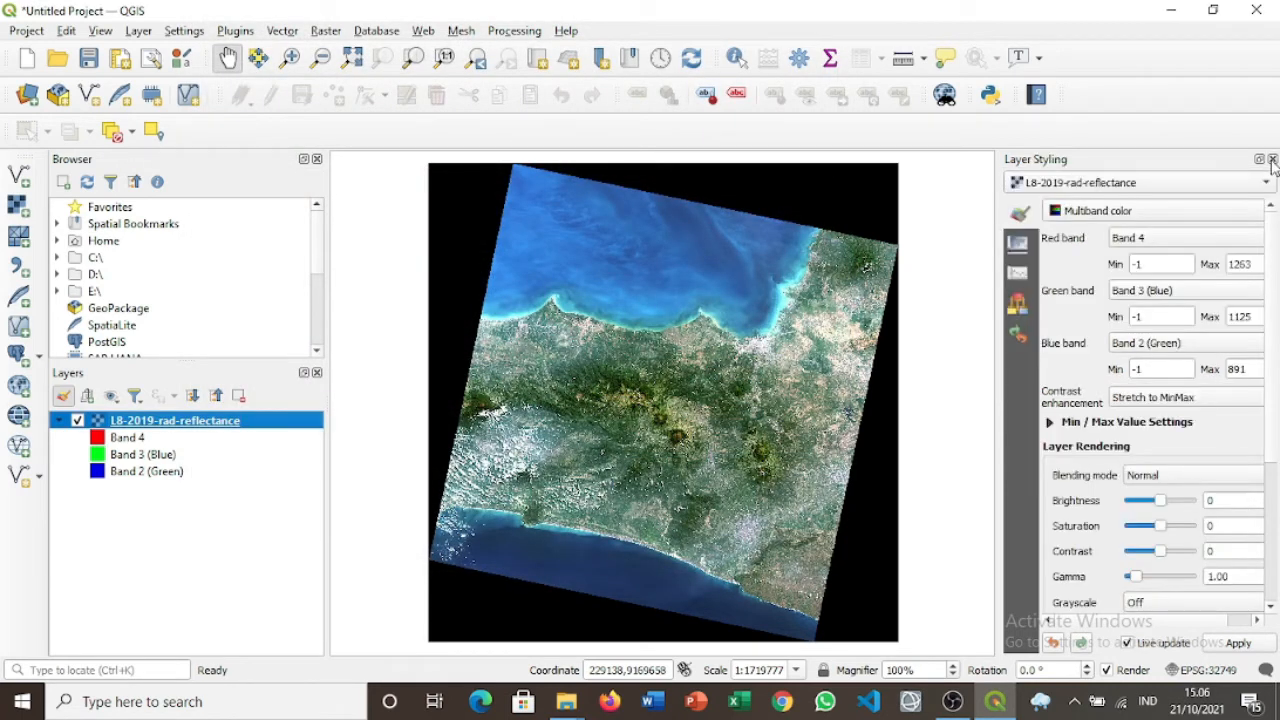
click(1273, 160)
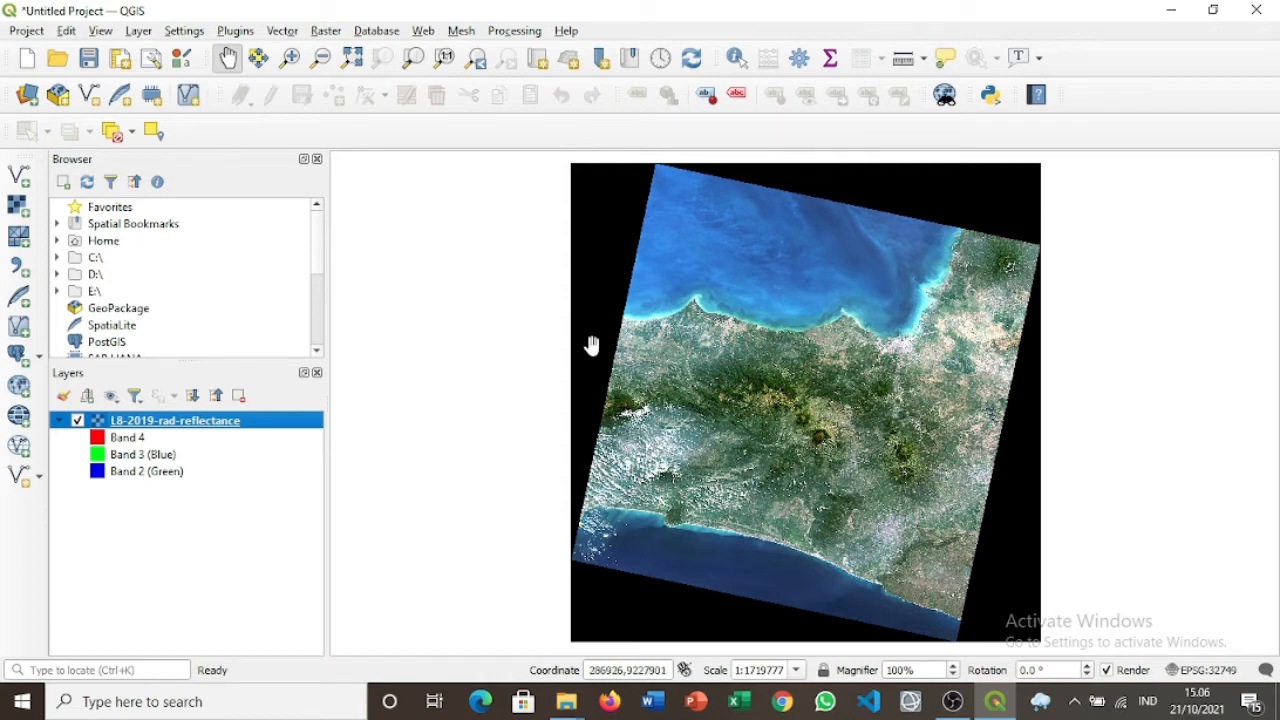
right_click(255, 430)
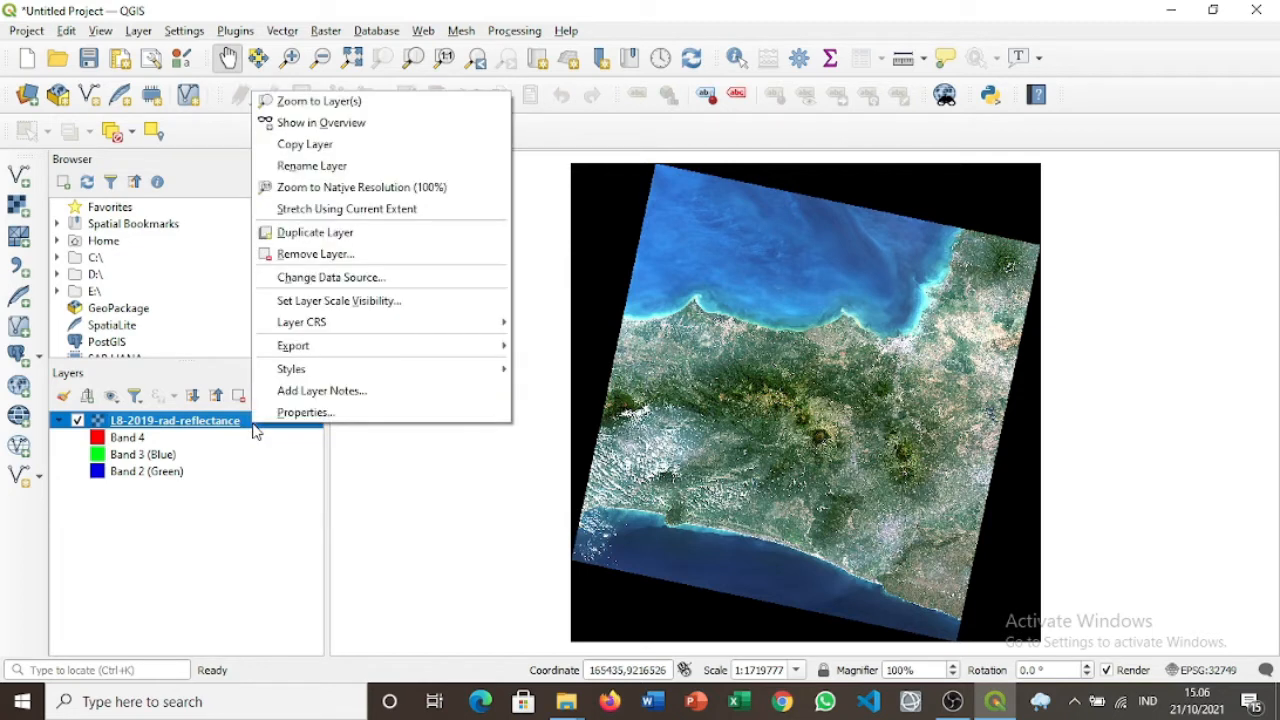
mouse_move(292, 368)
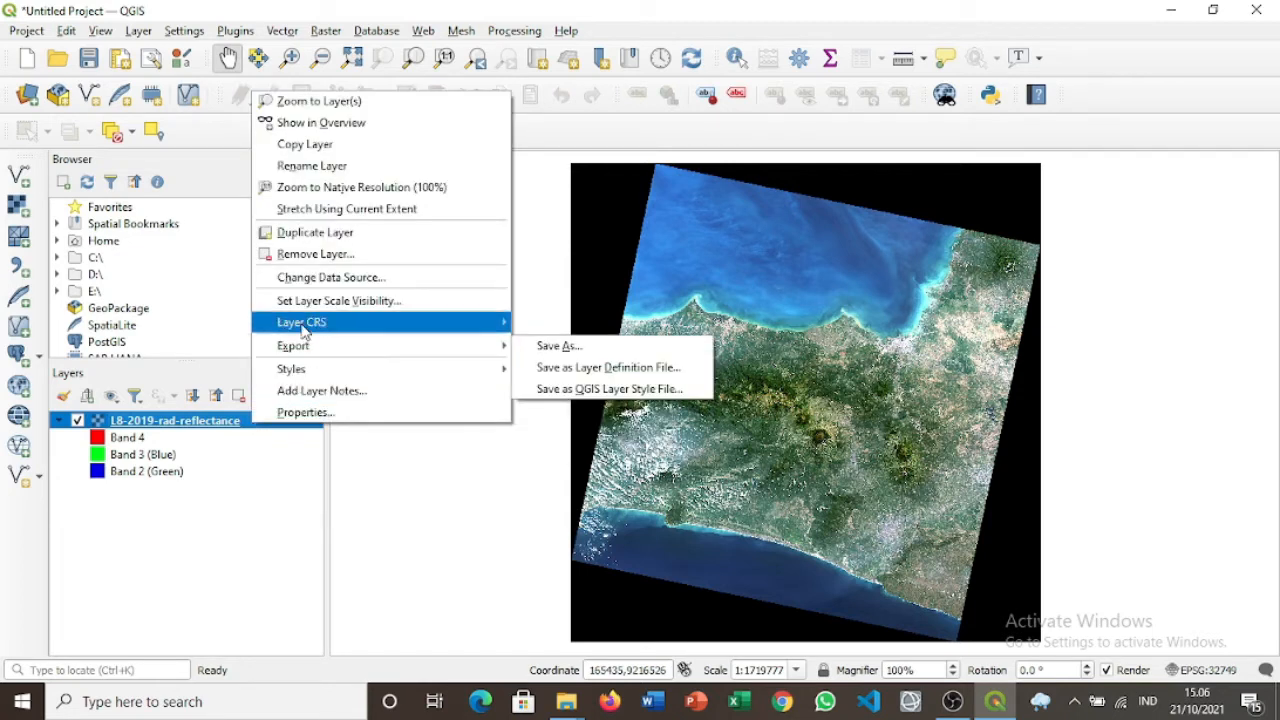
mouse_move(303, 330)
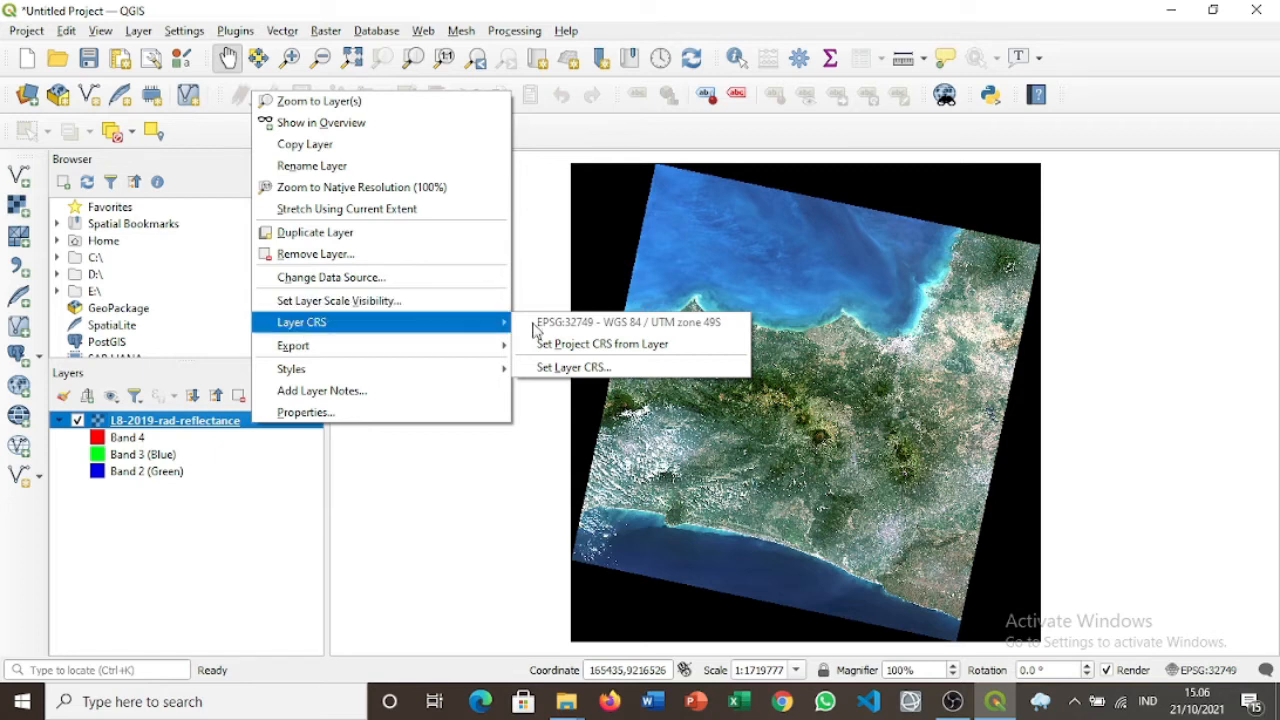
click(446, 487)
click(145, 31)
Start a new shapefile layer saved as cropping1.shp.
mouse_move(184, 31)
mouse_move(140, 31)
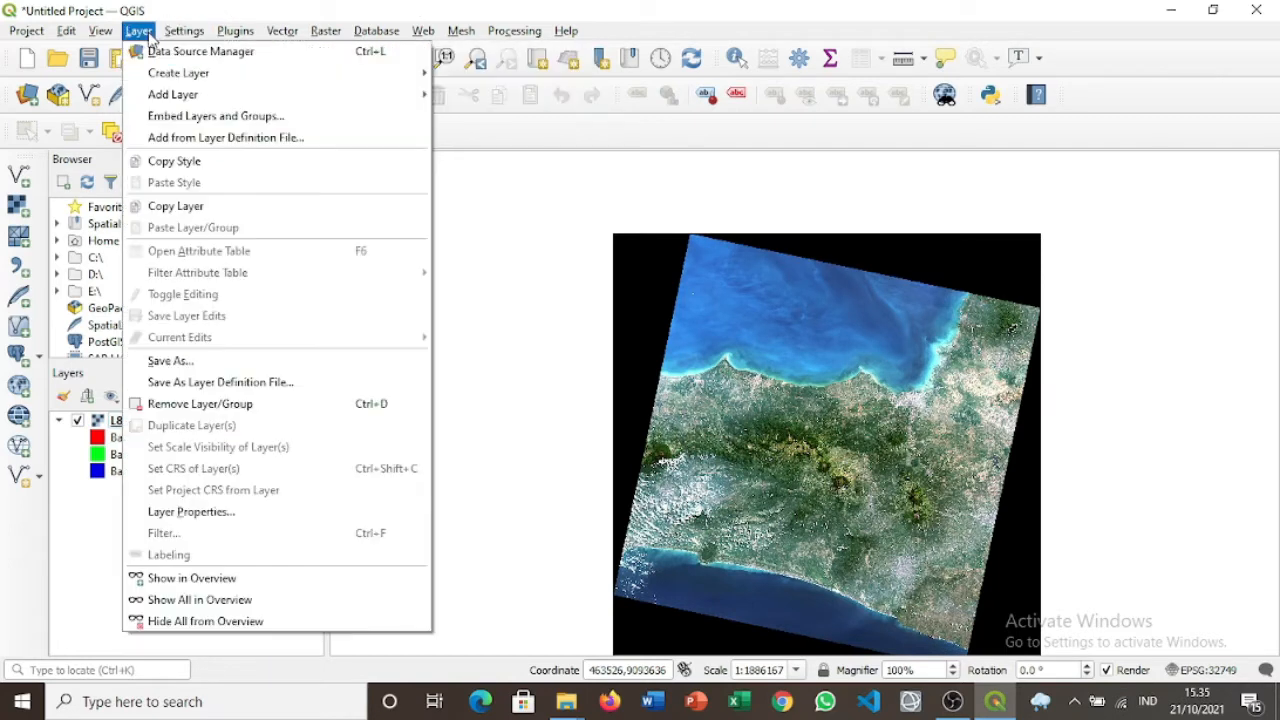
mouse_move(249, 92)
mouse_move(331, 74)
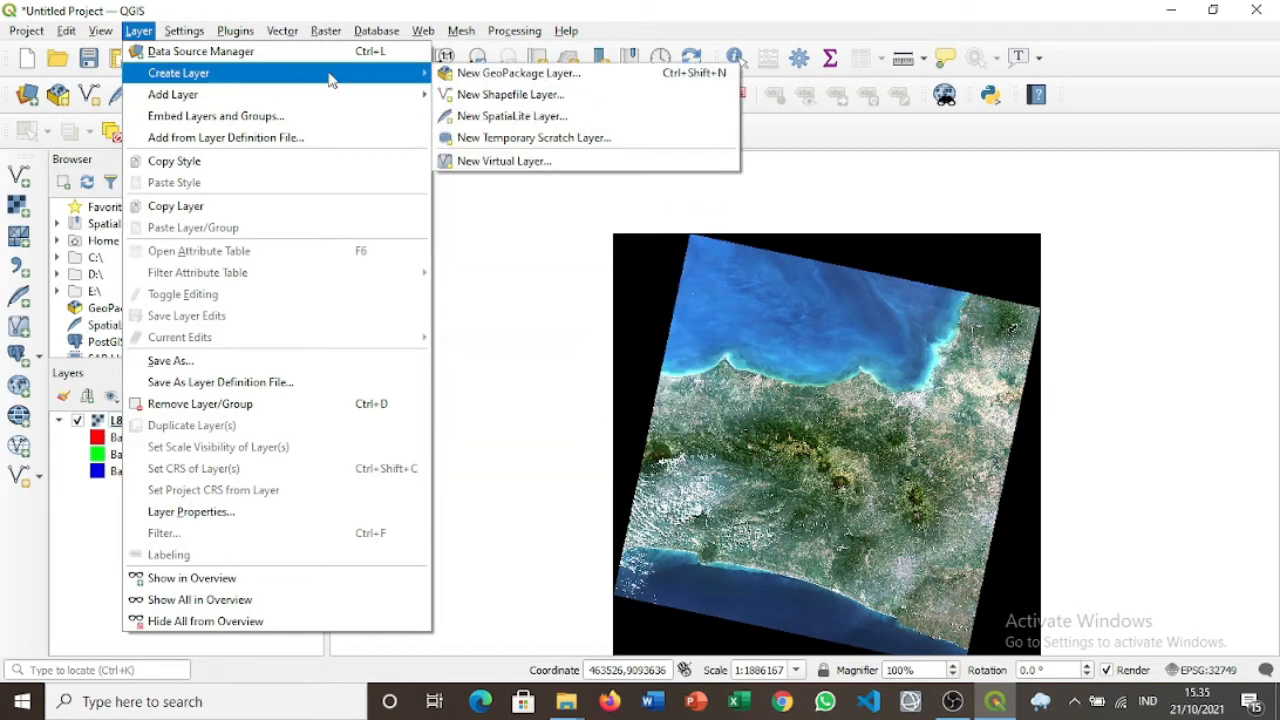
click(489, 95)
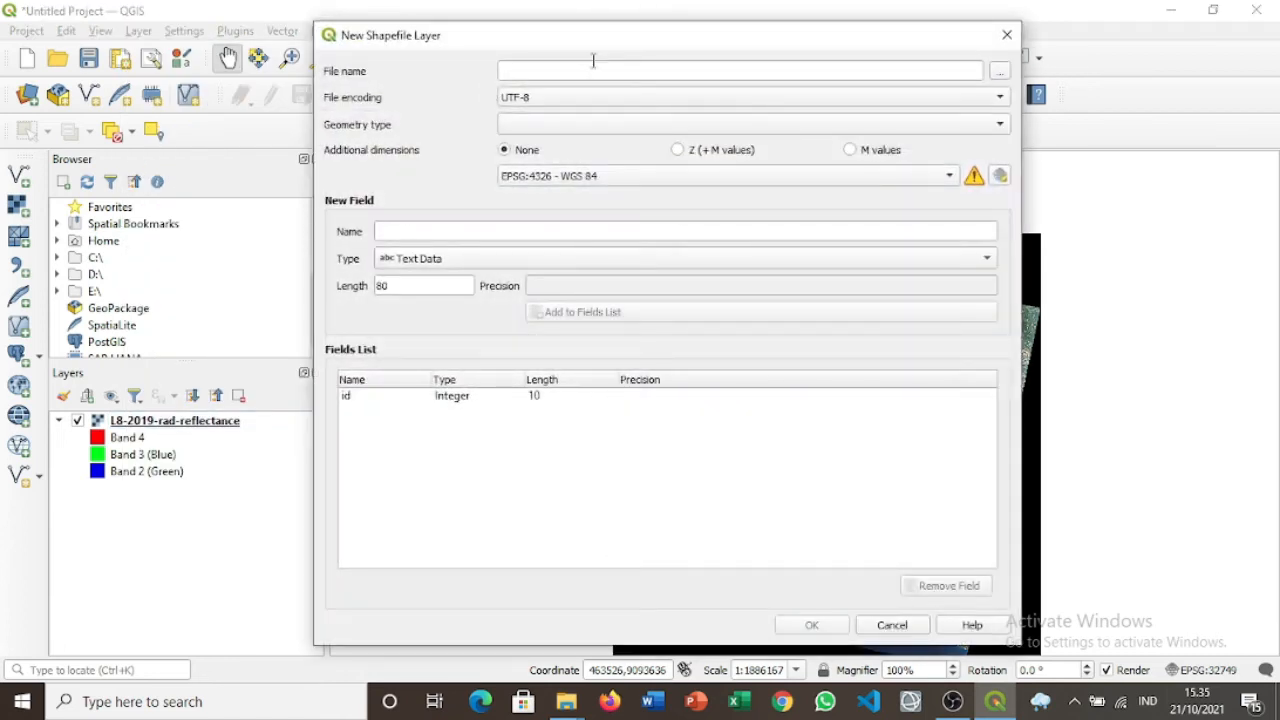
click(598, 66)
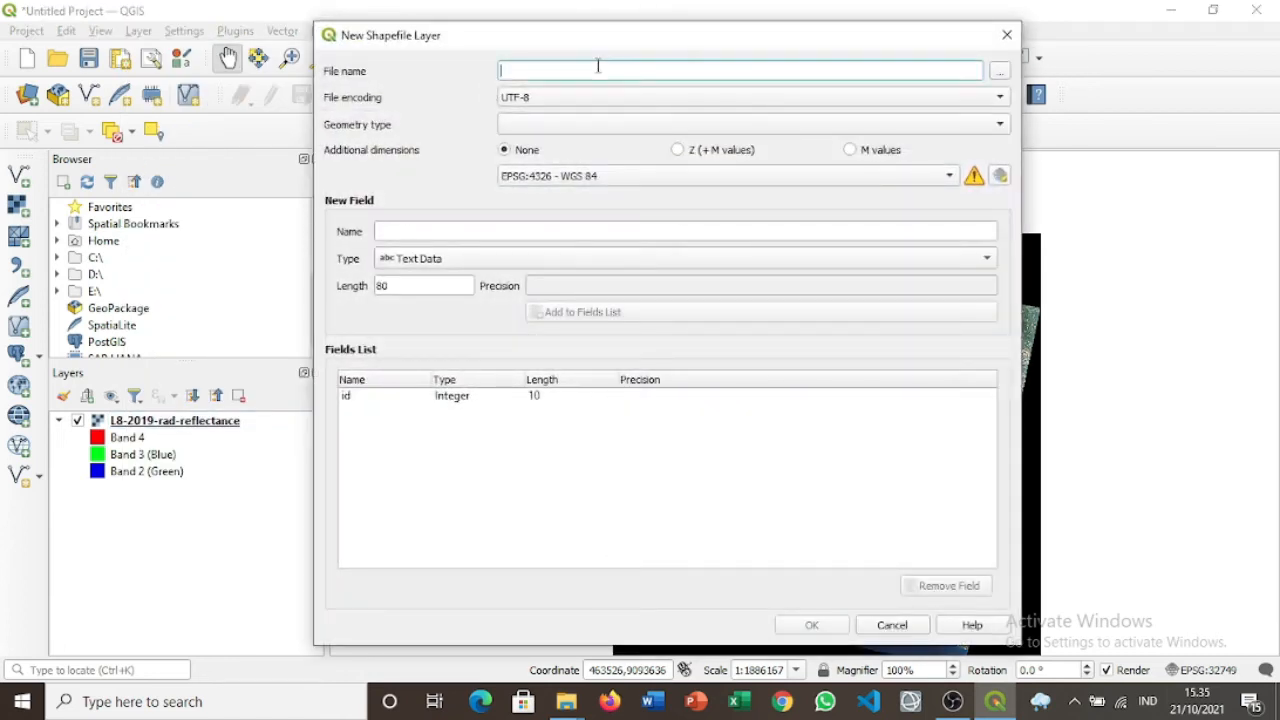
click(996, 74)
text(cropping1)
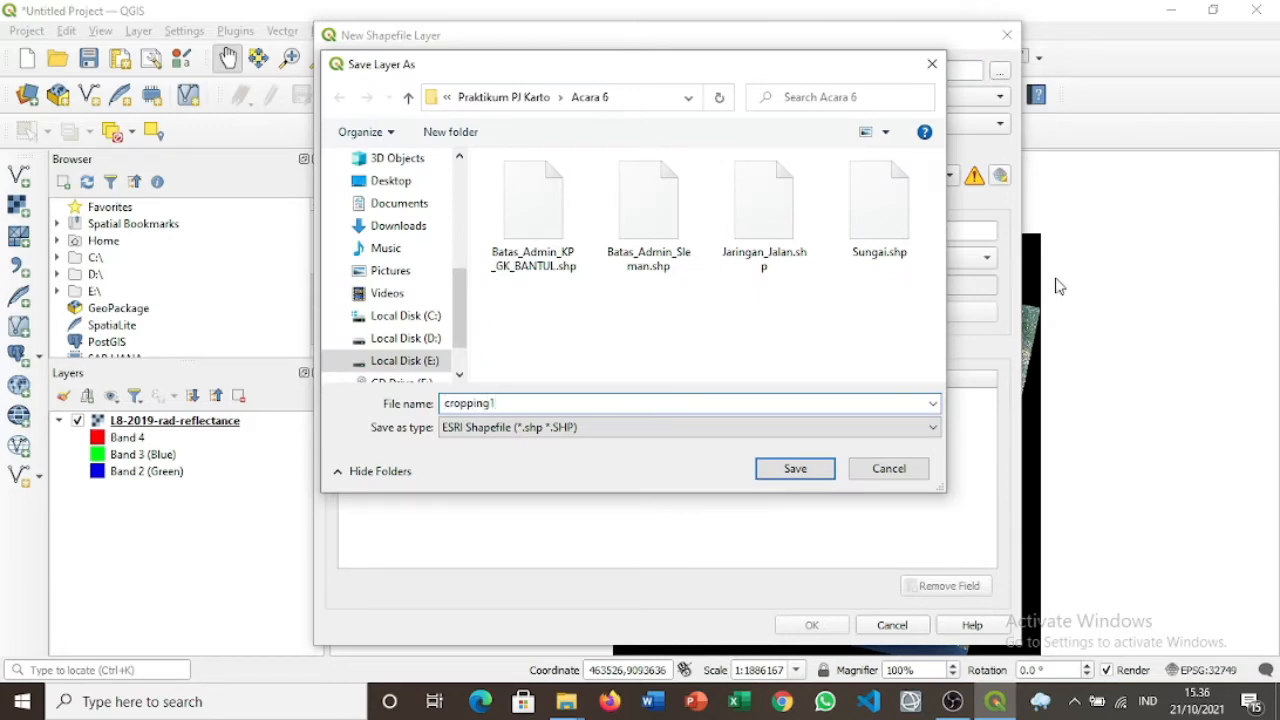
click(806, 476)
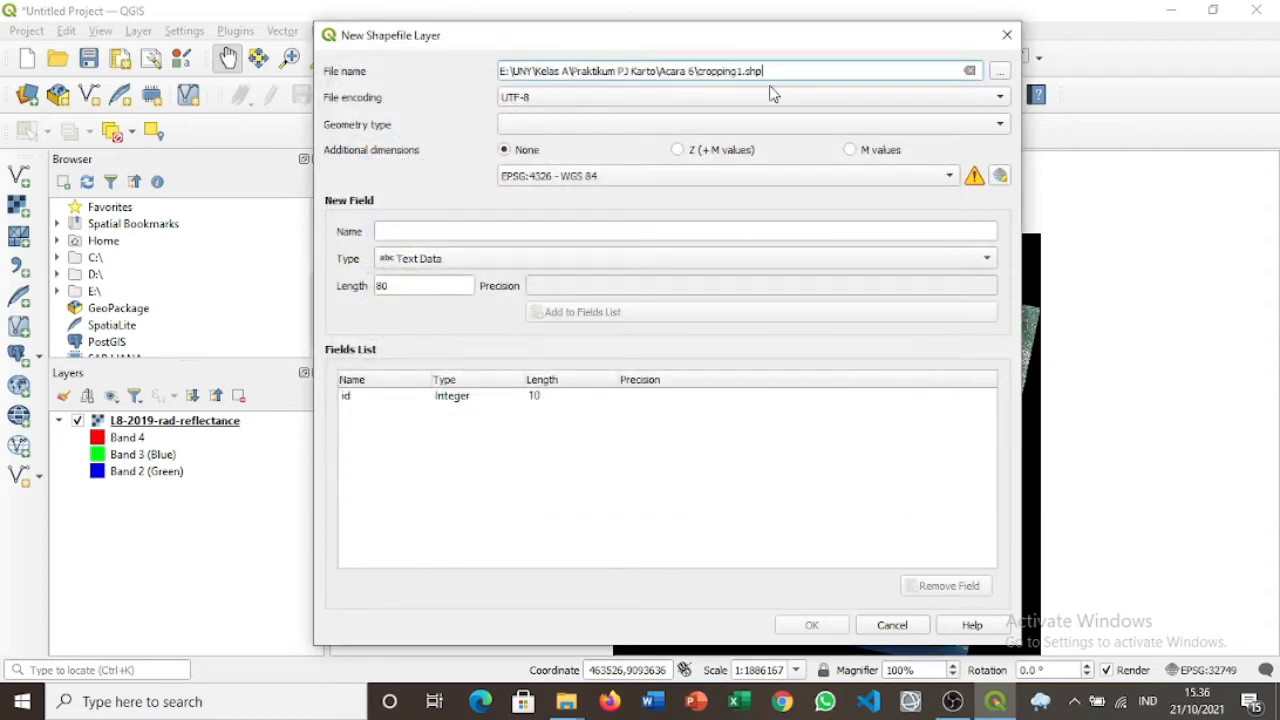
Make the new layer a Polygon layer using project CRS EPSG:32749.
click(803, 121)
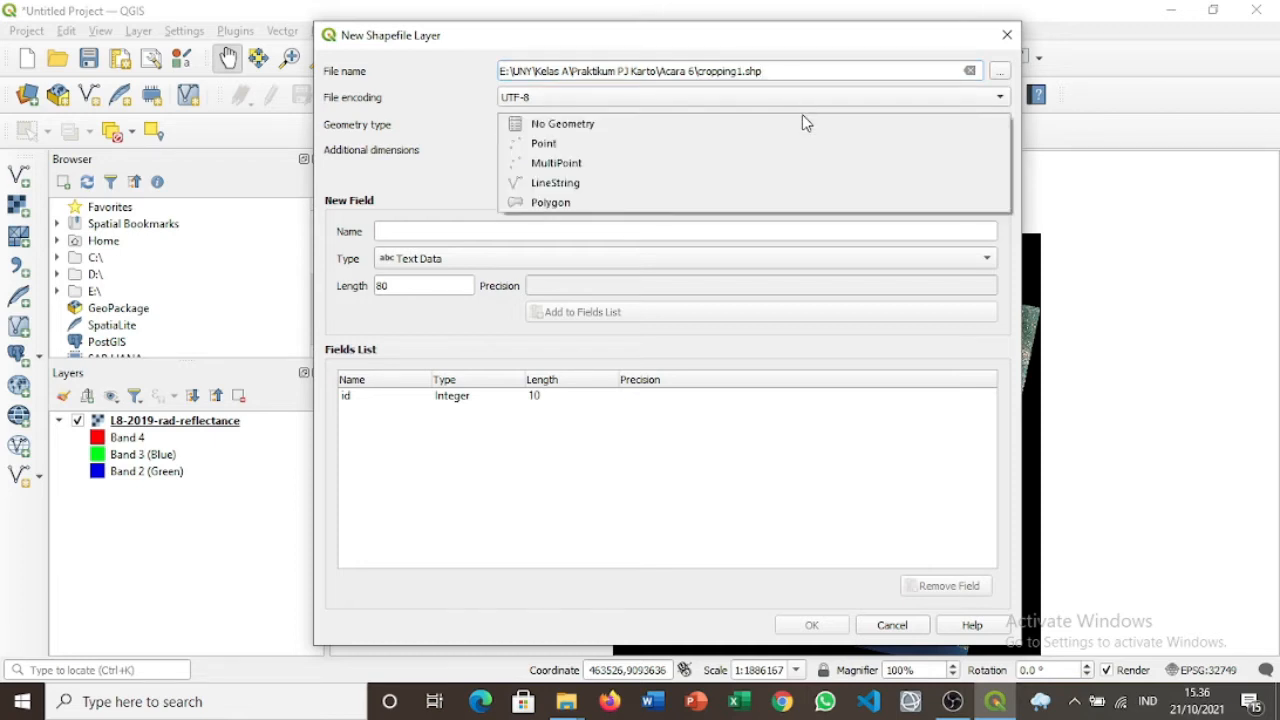
click(718, 204)
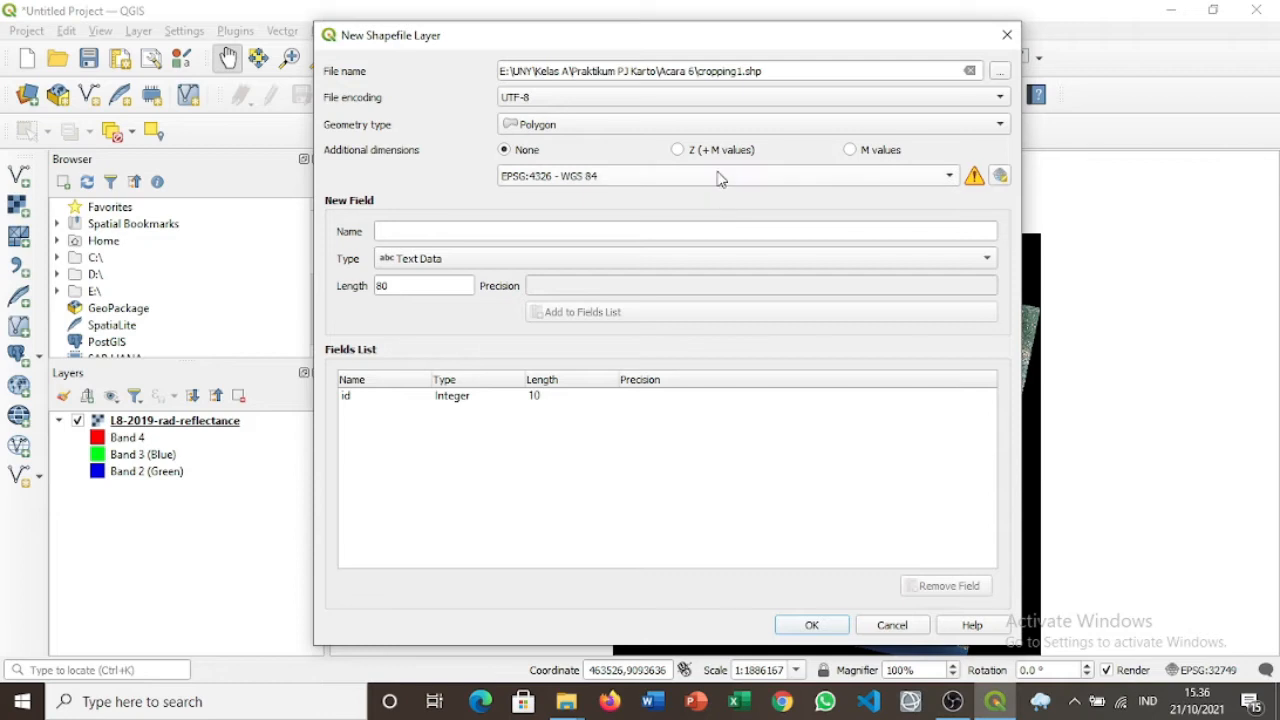
click(720, 176)
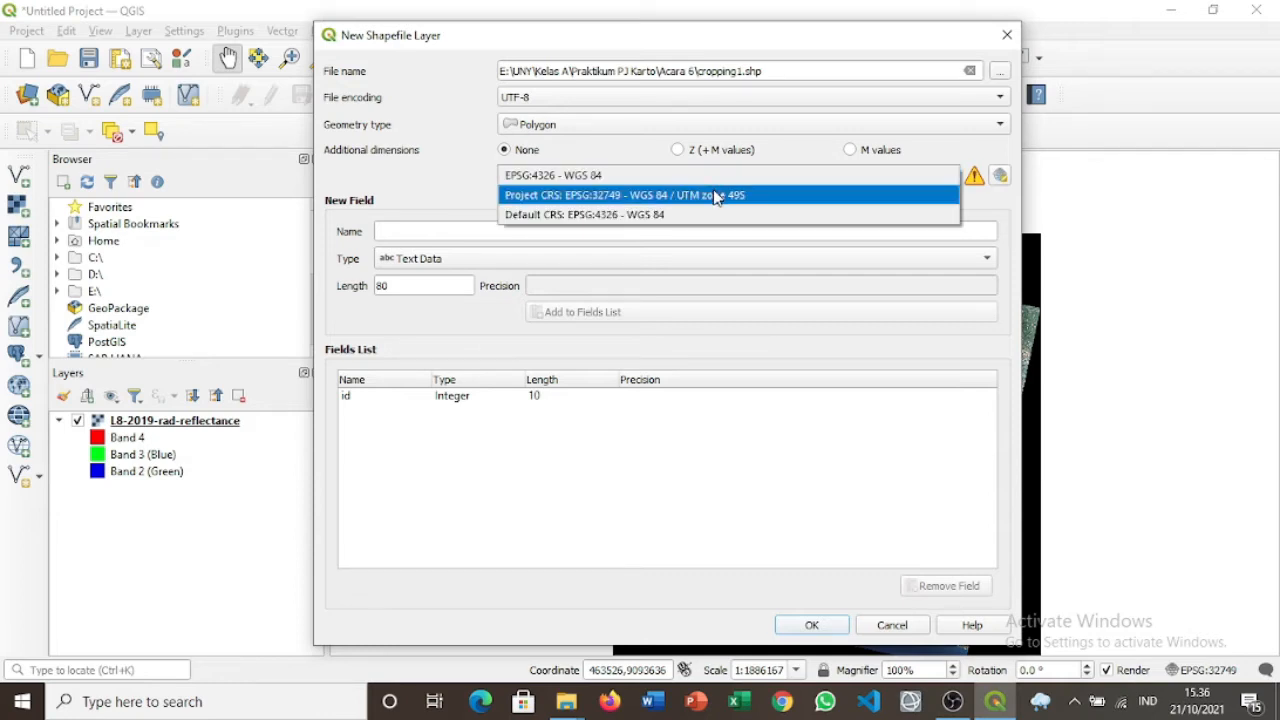
click(716, 195)
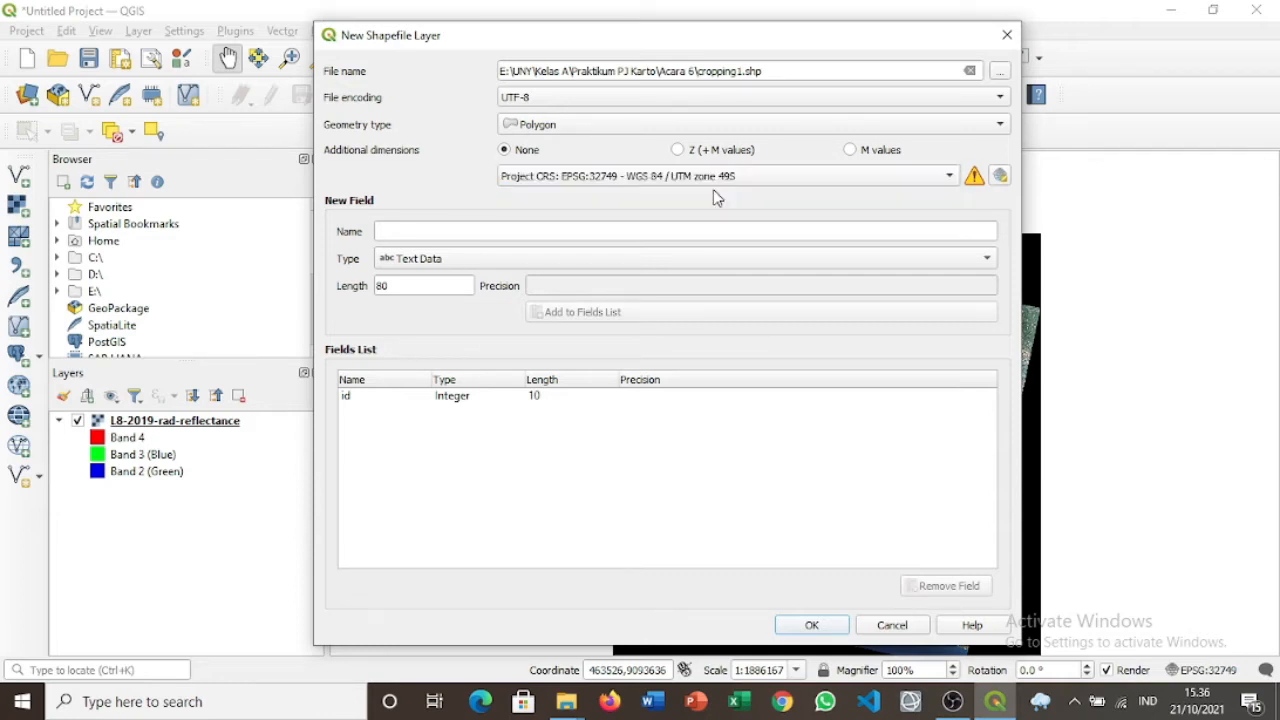
Add a text field cropping1 with length 1 and create the layer.
click(663, 225)
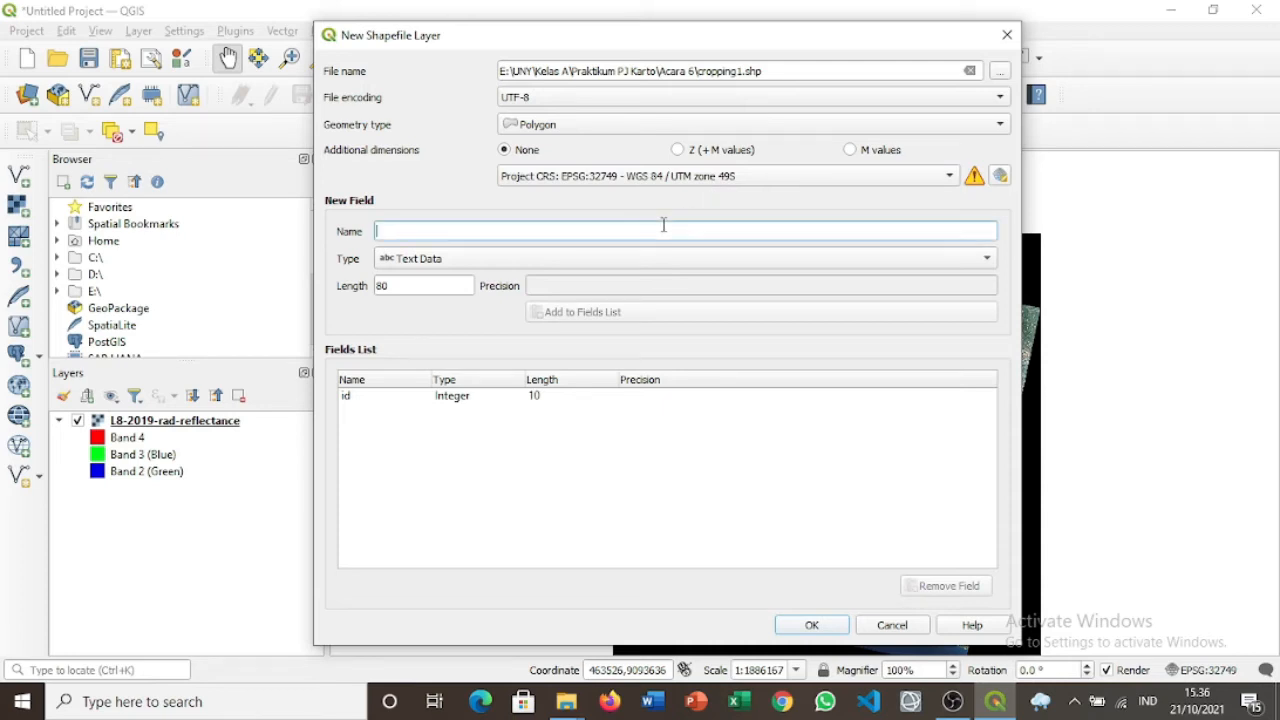
text(c)
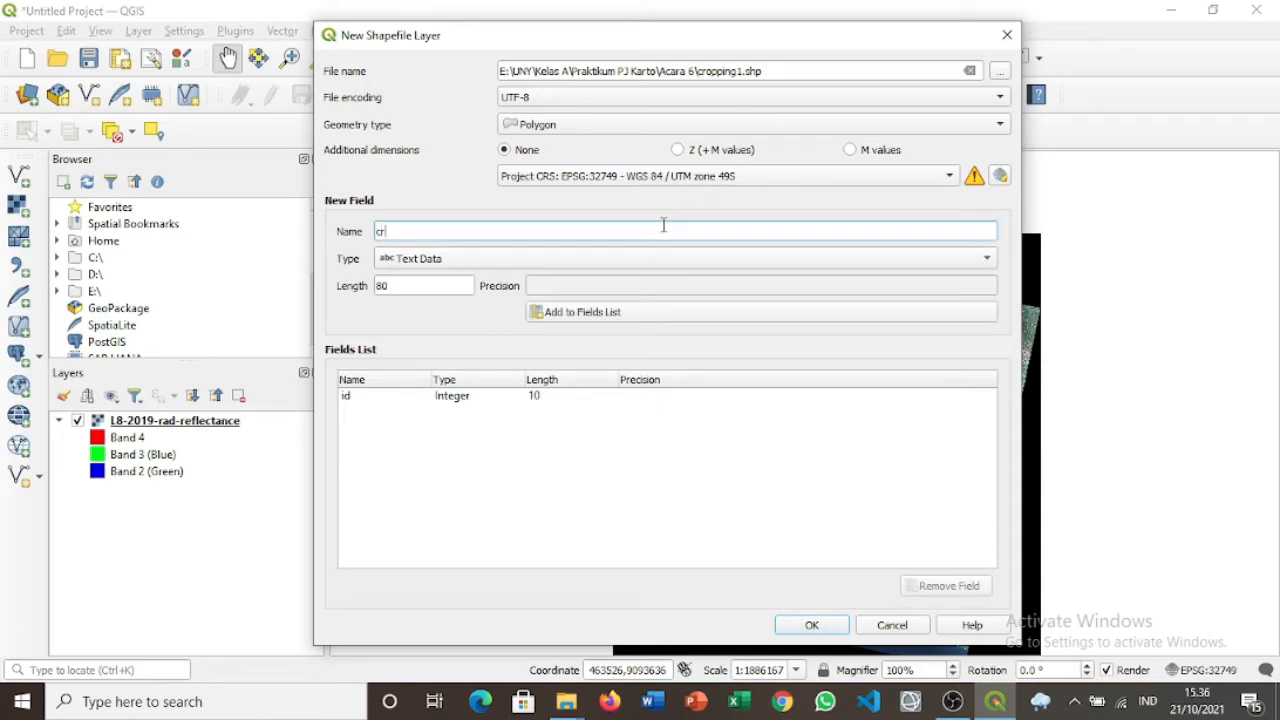
text(ropping1)
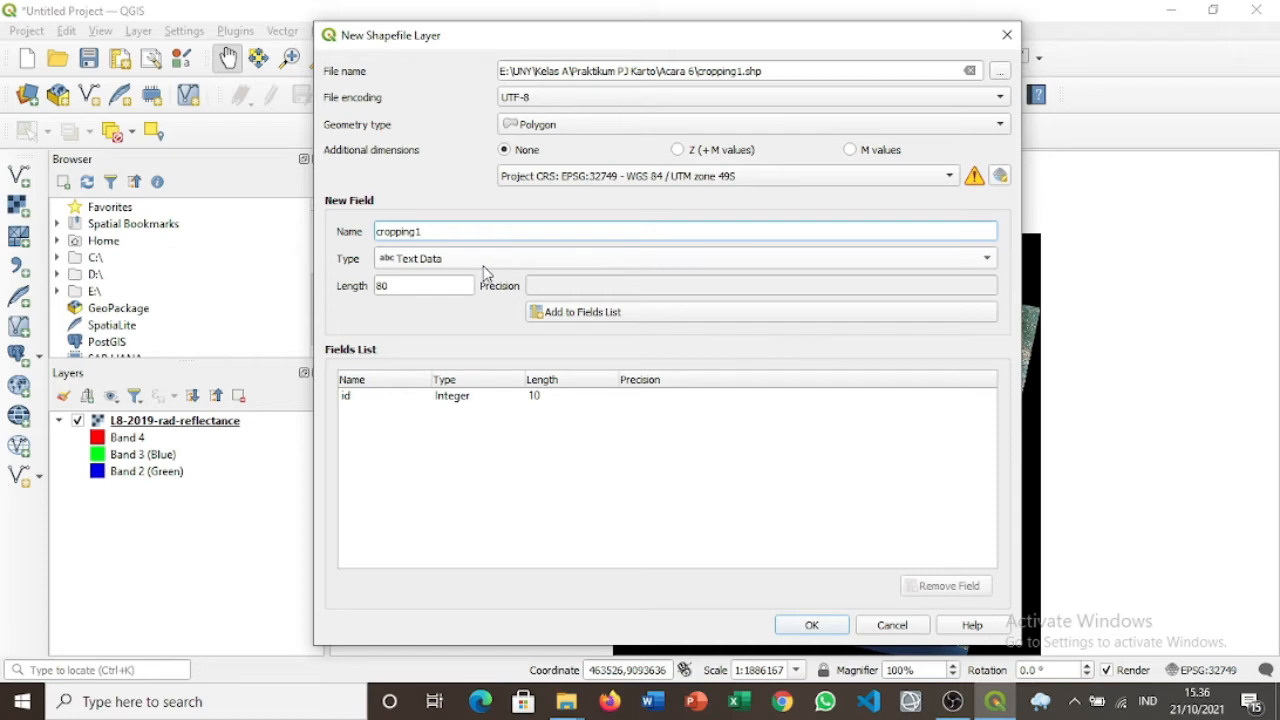
click(453, 285)
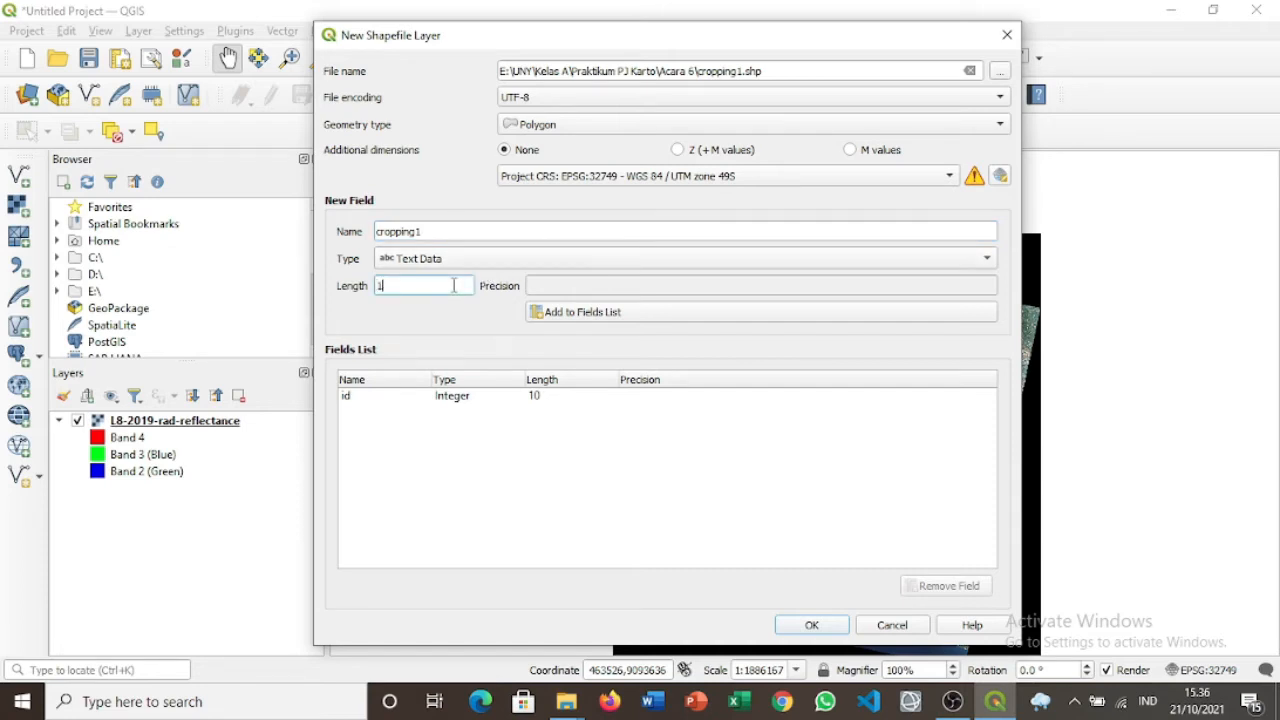
click(622, 313)
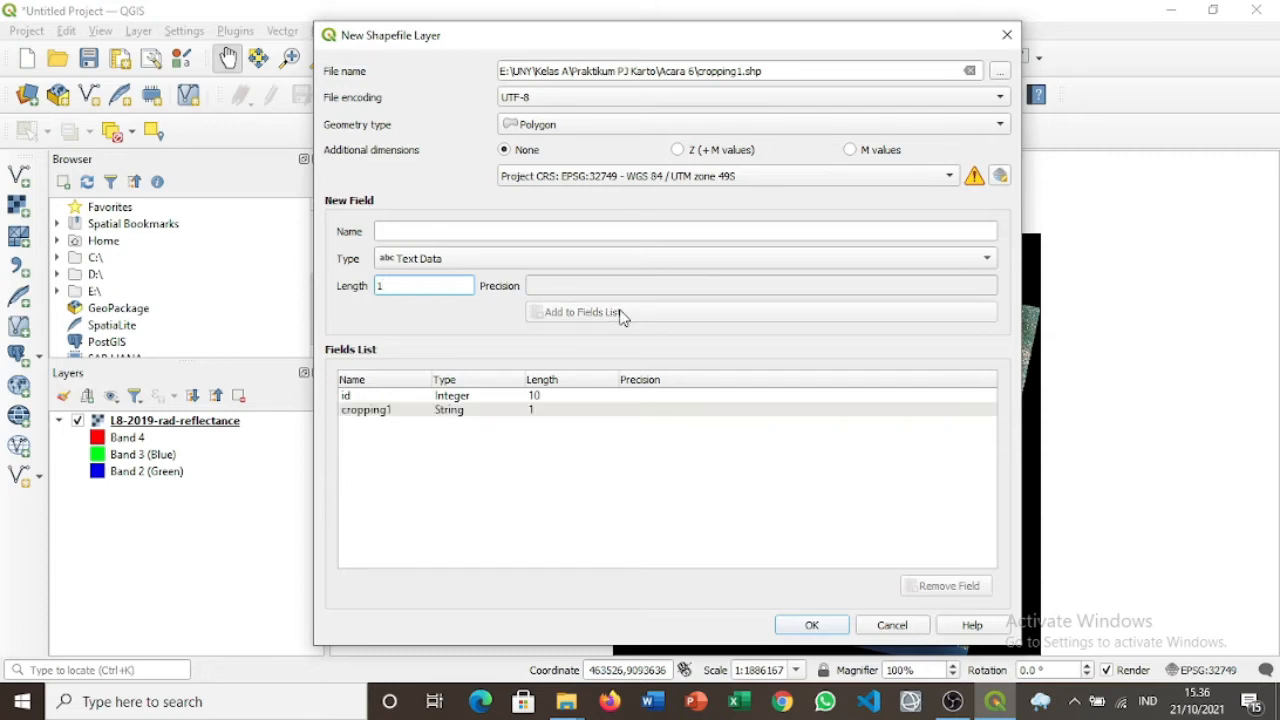
click(515, 412)
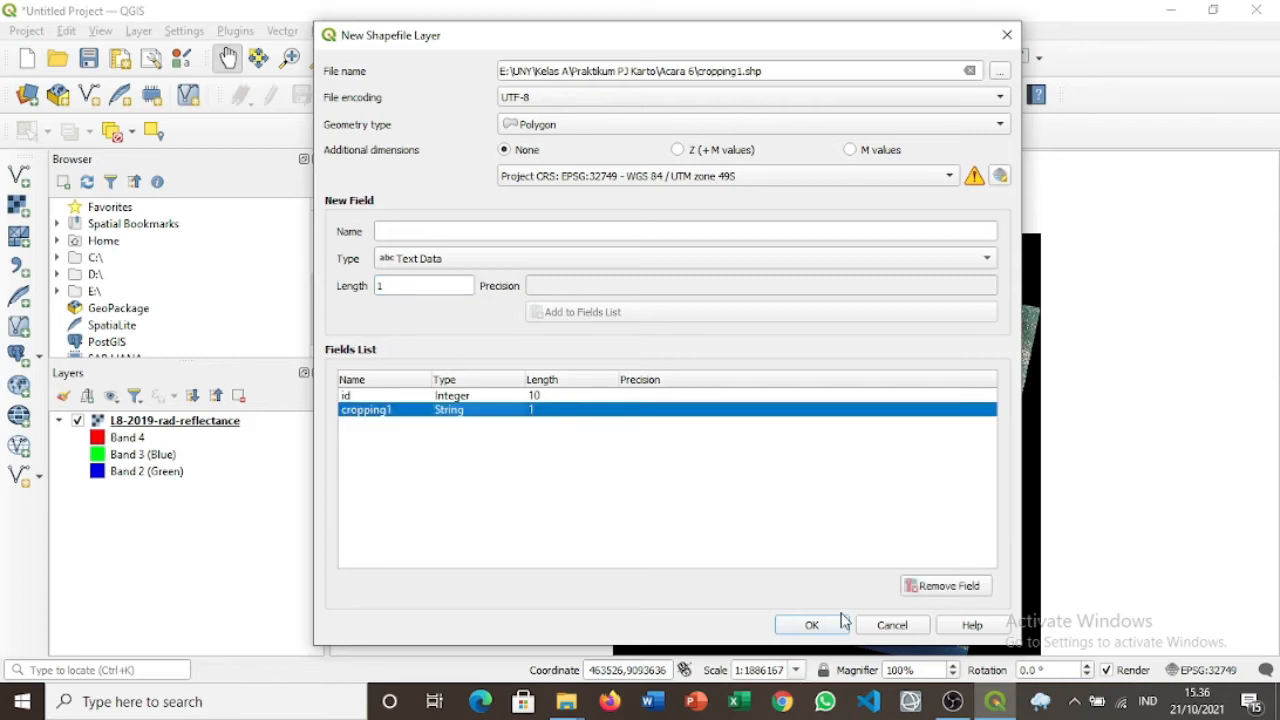
click(812, 625)
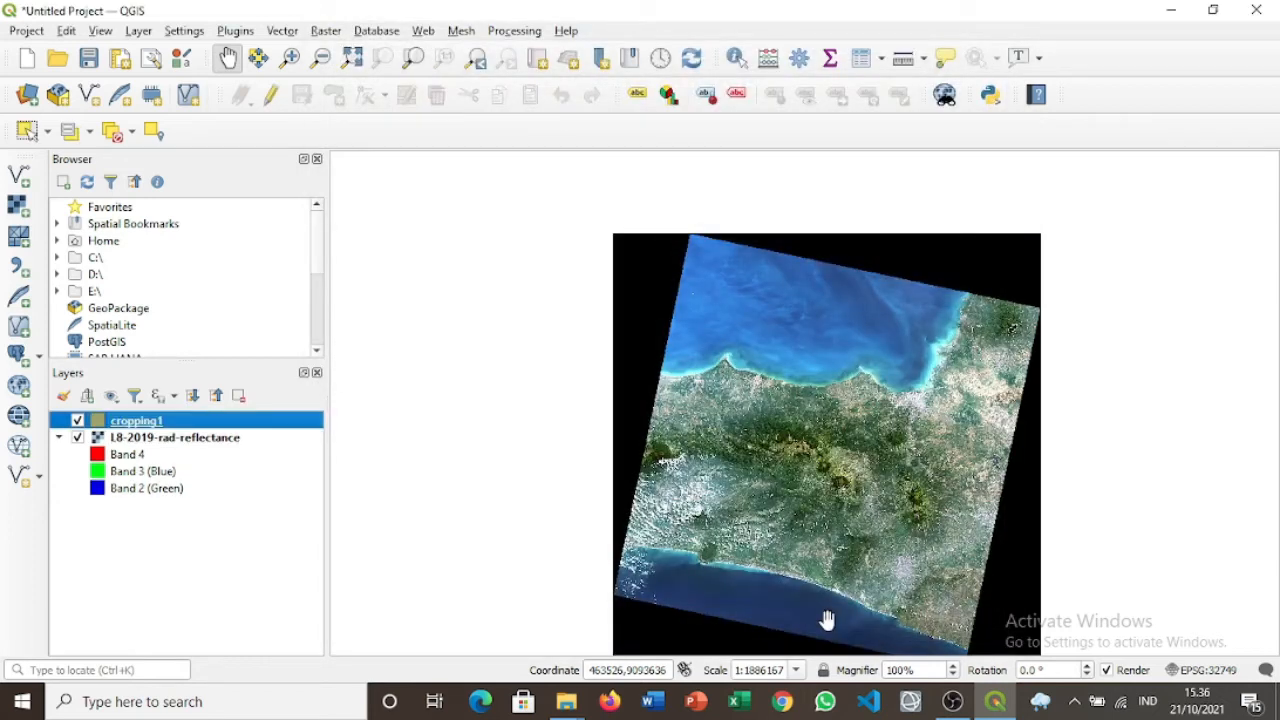
Draw a square polygon over the northern coast in cropping1, with id 1 and cropping1 1.
click(271, 94)
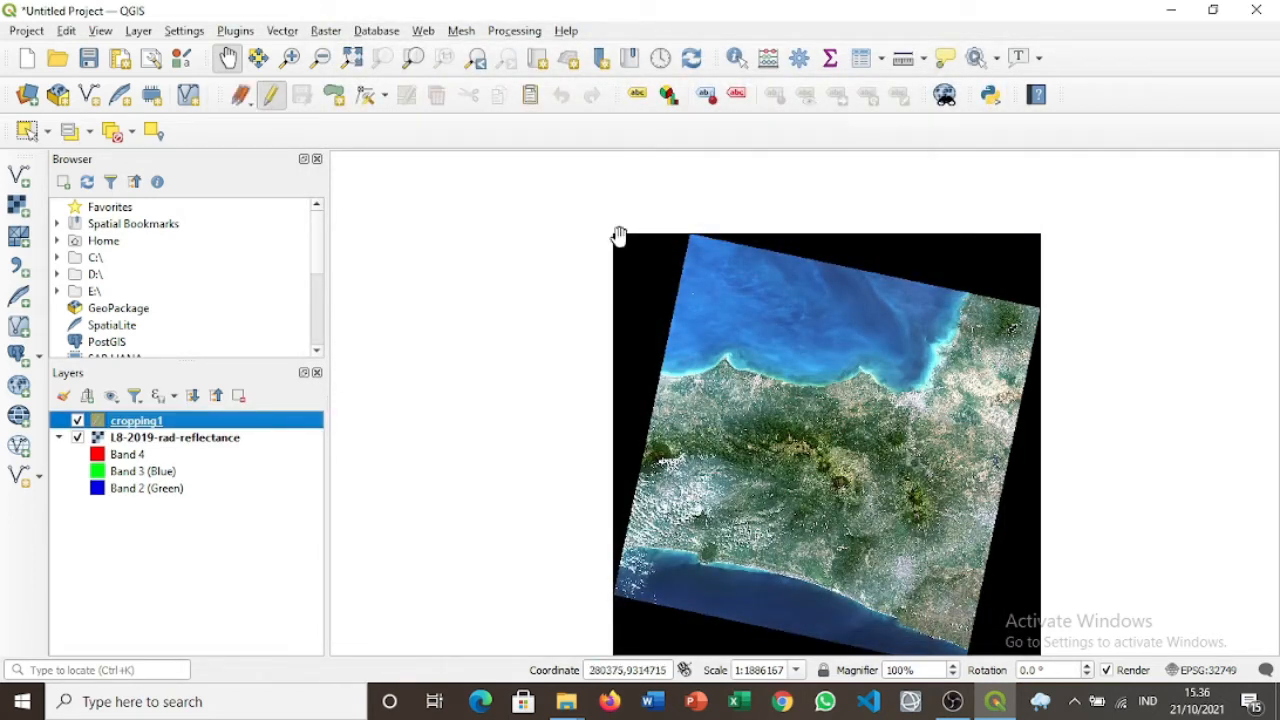
click(334, 95)
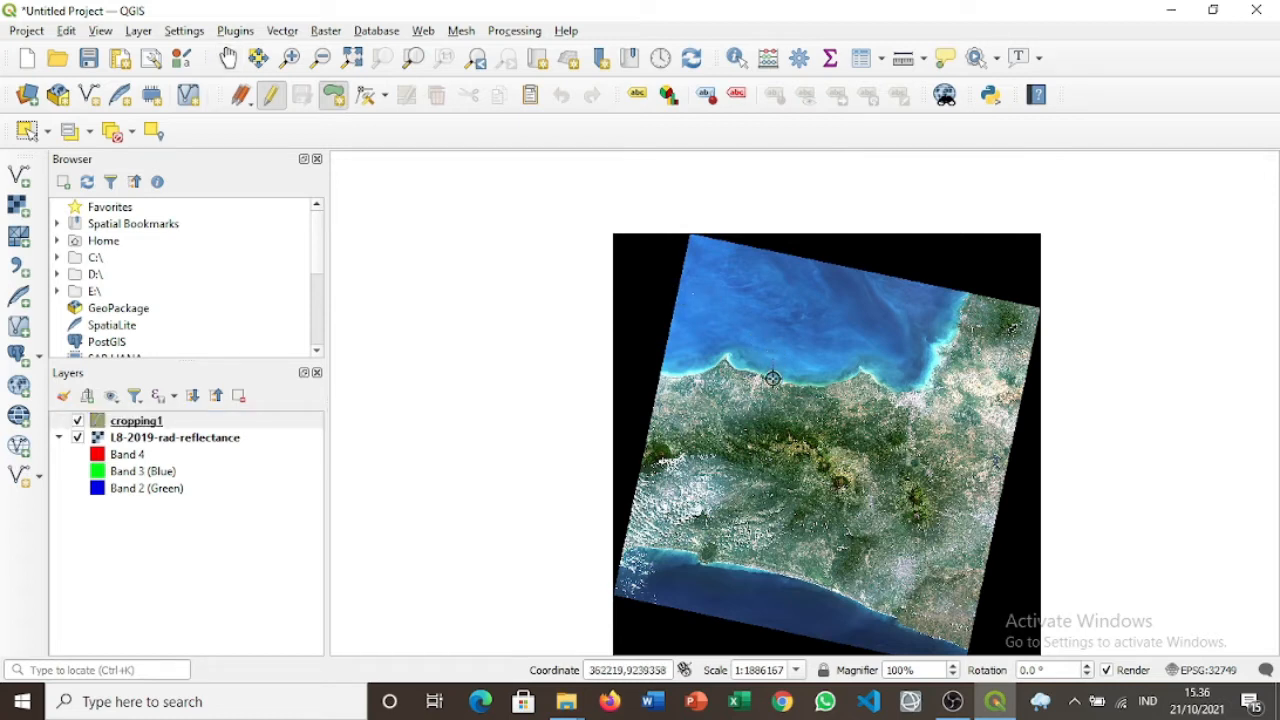
click(772, 418)
click(840, 420)
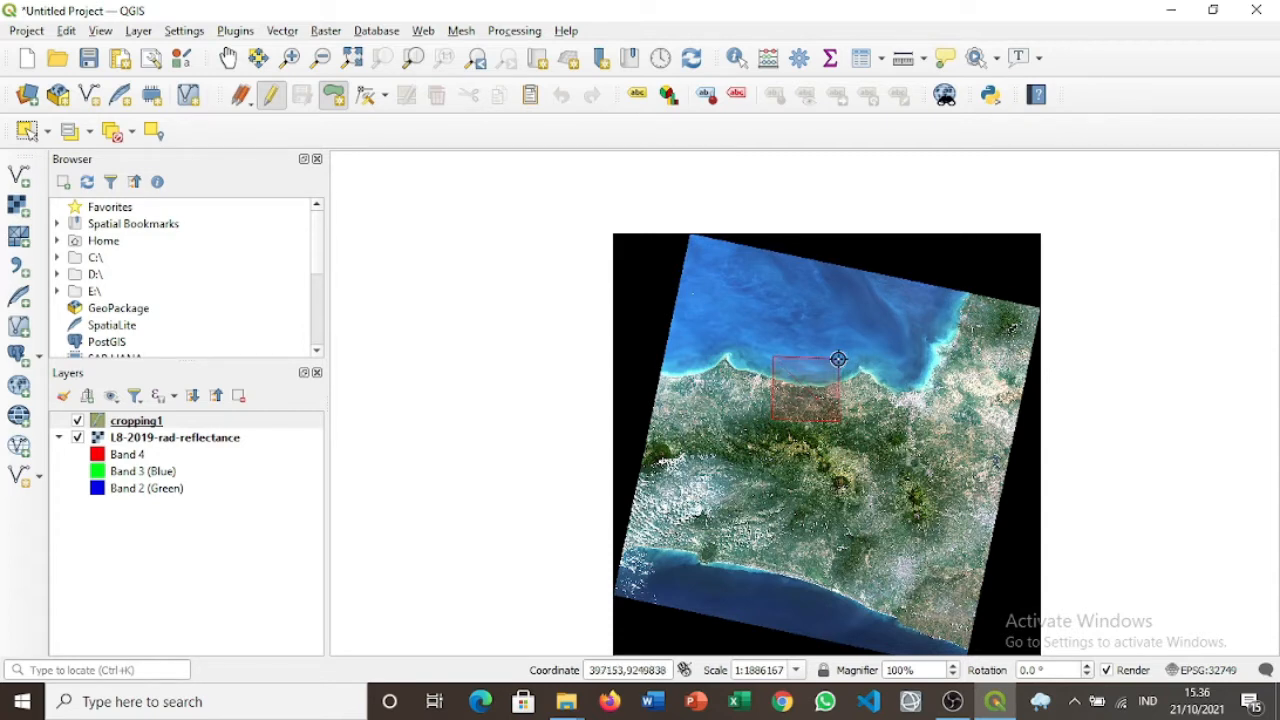
right_click(838, 359)
text(1)
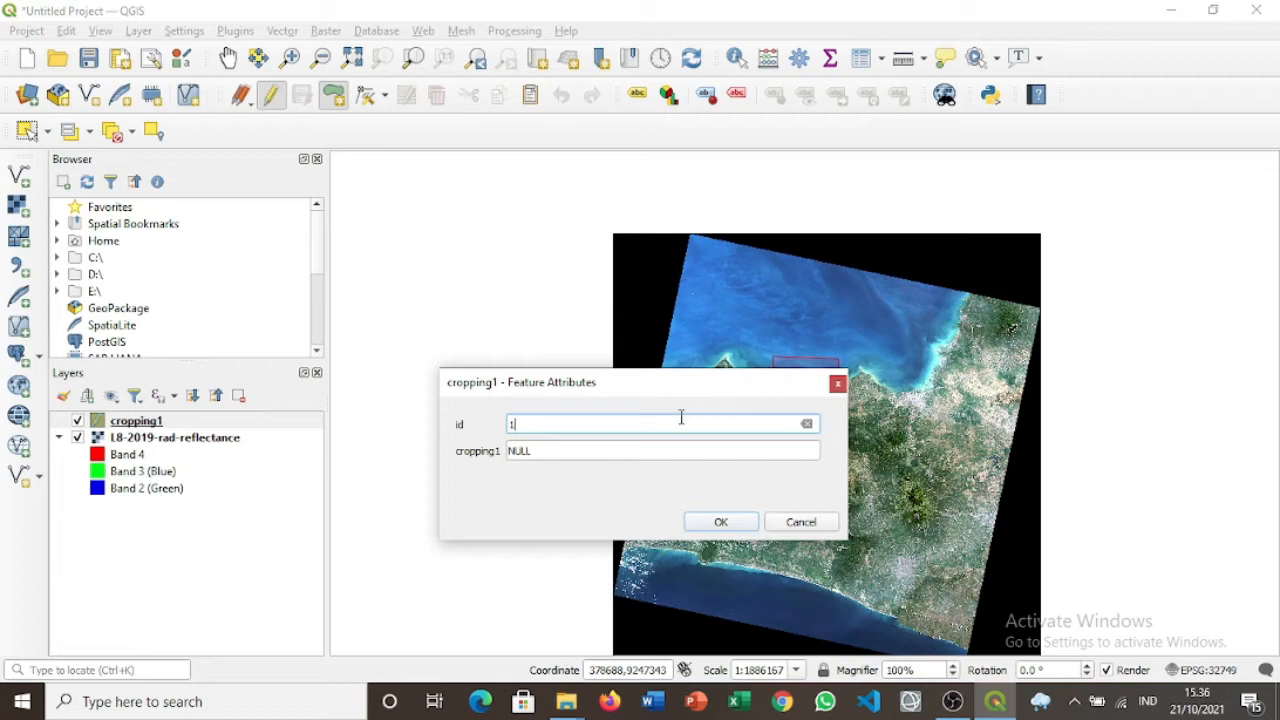
click(641, 447)
text(1)
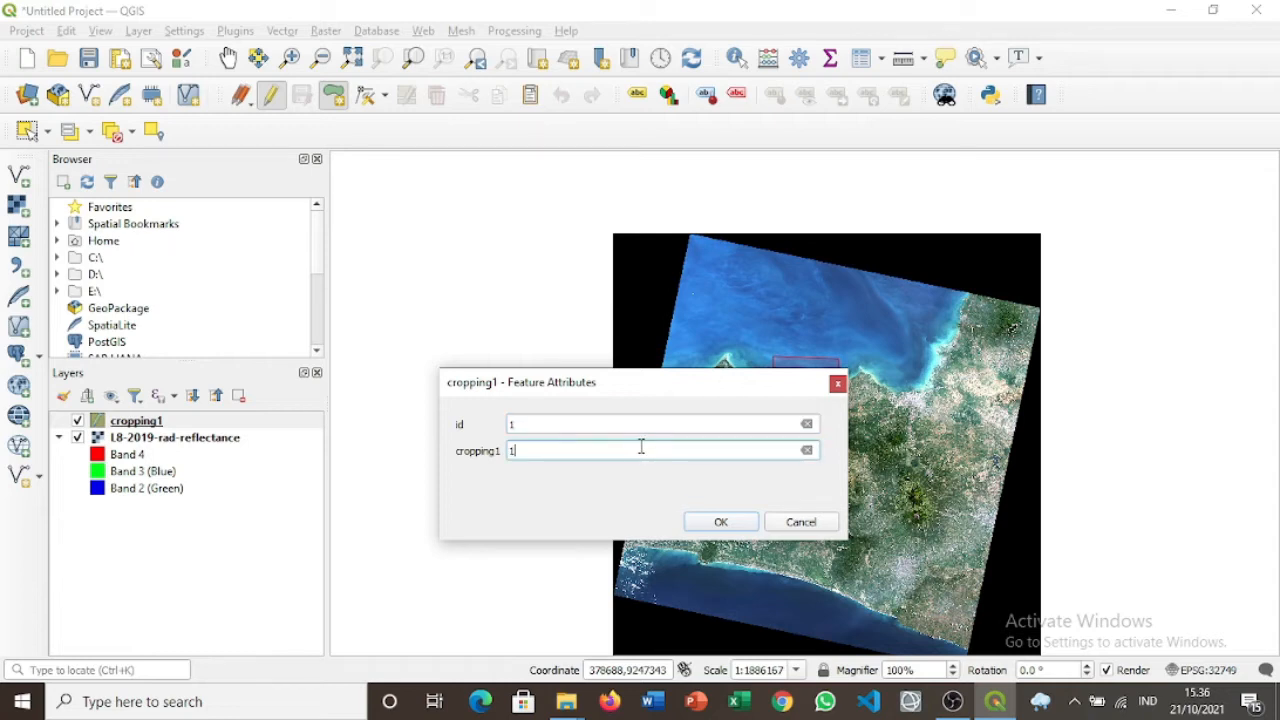
click(720, 522)
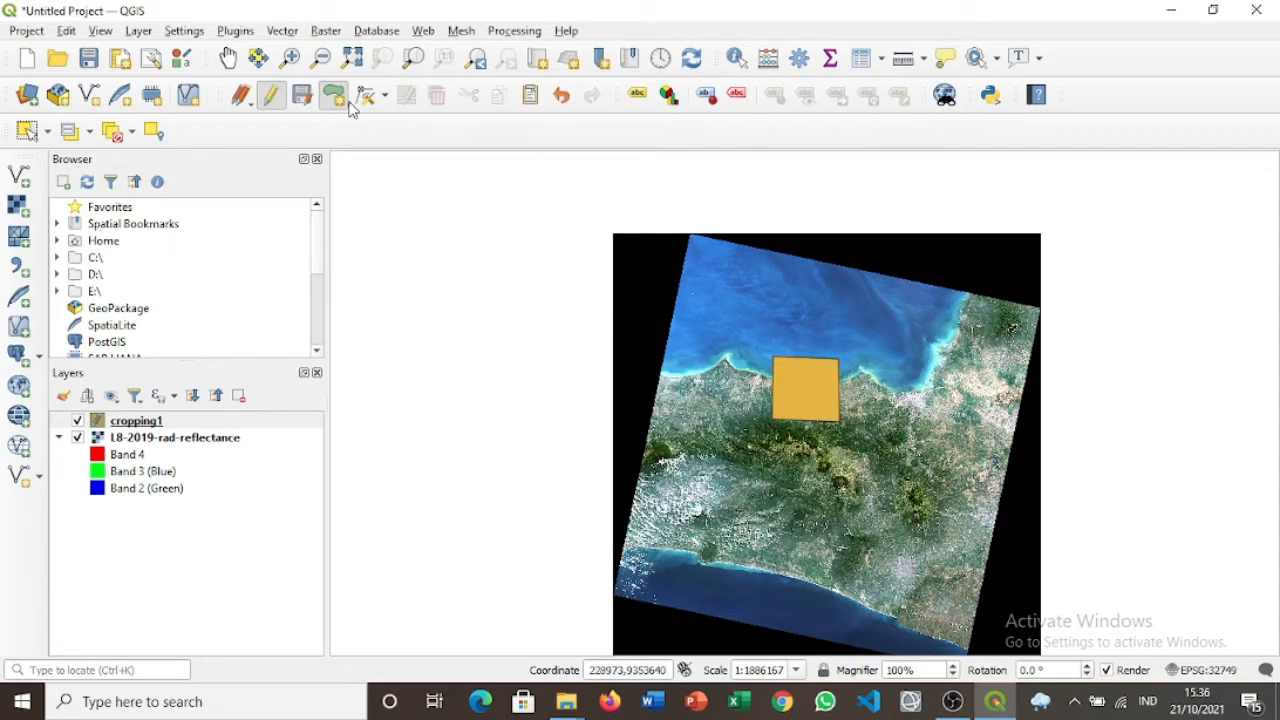
click(237, 62)
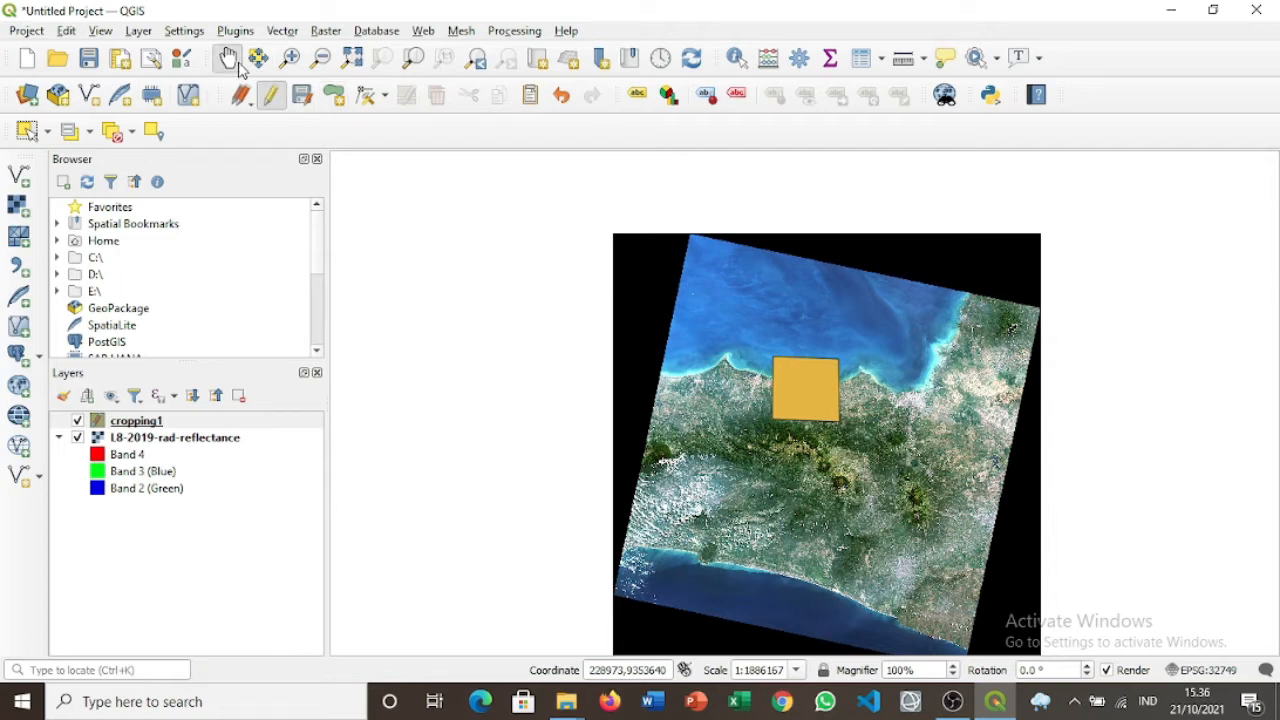
In Clip Raster by Extent, use L8-2019-rad-reflectance as input with extent from cropping1.
click(333, 38)
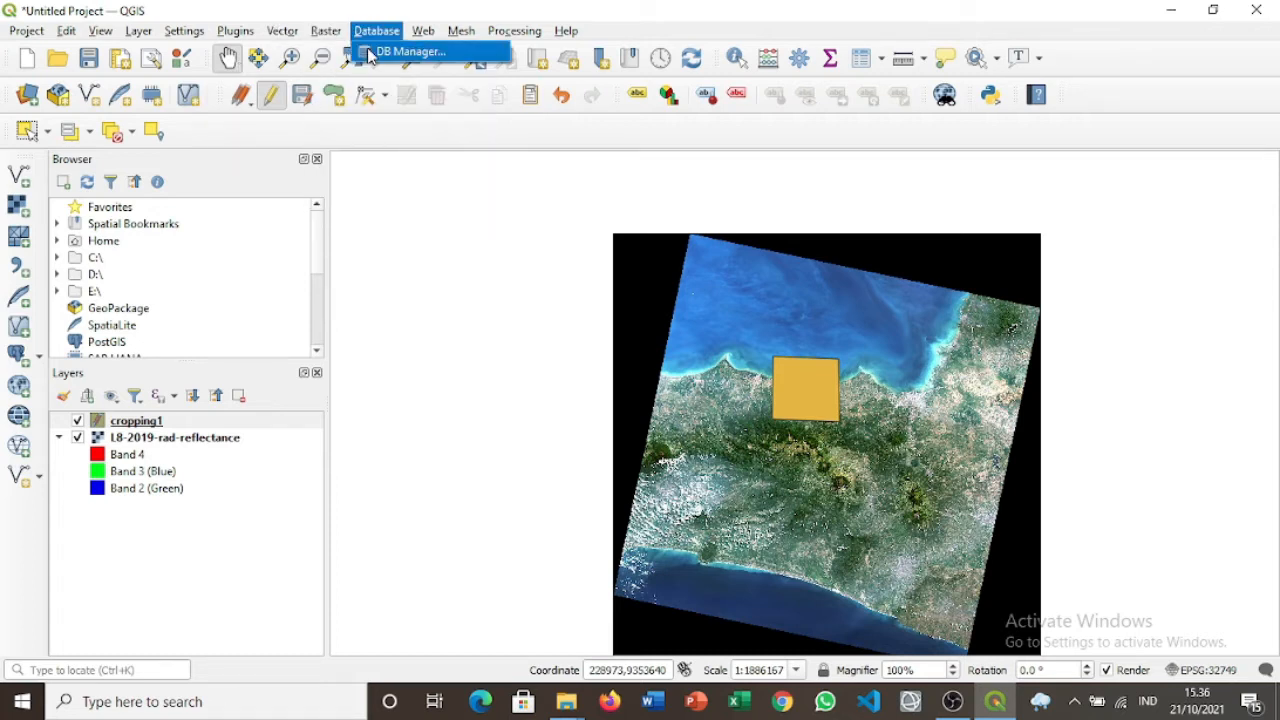
mouse_move(422, 182)
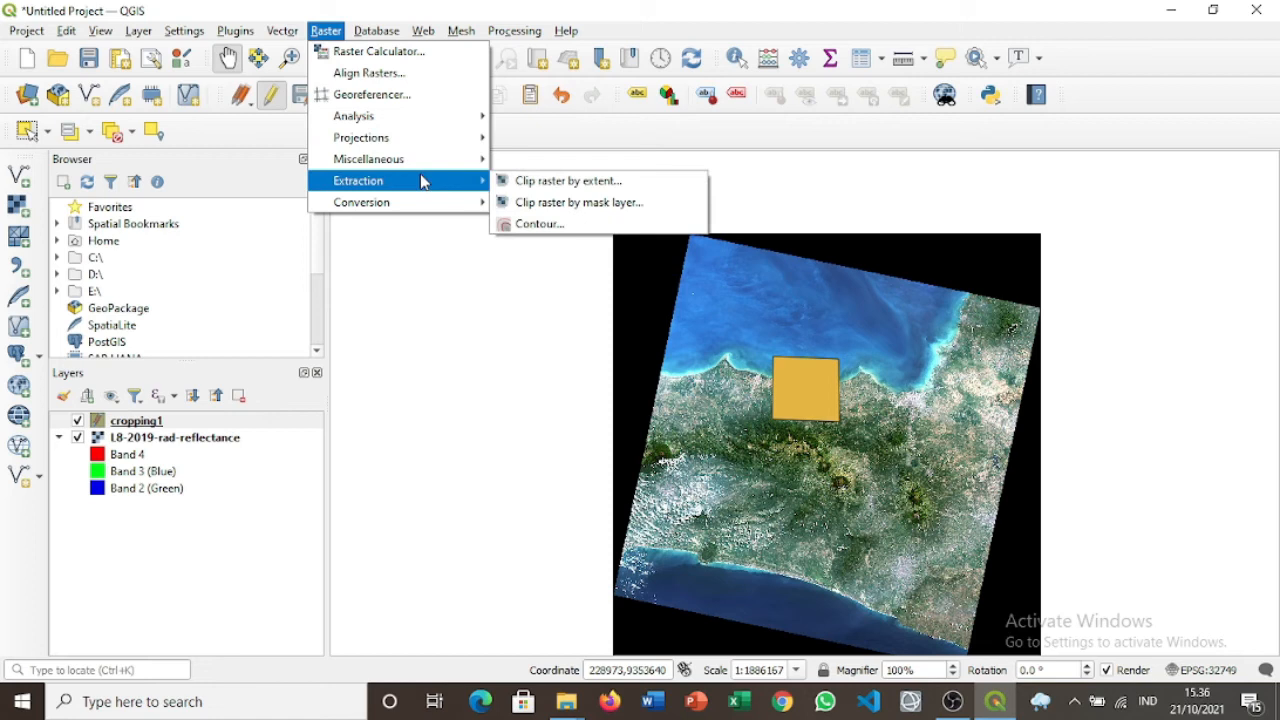
click(511, 190)
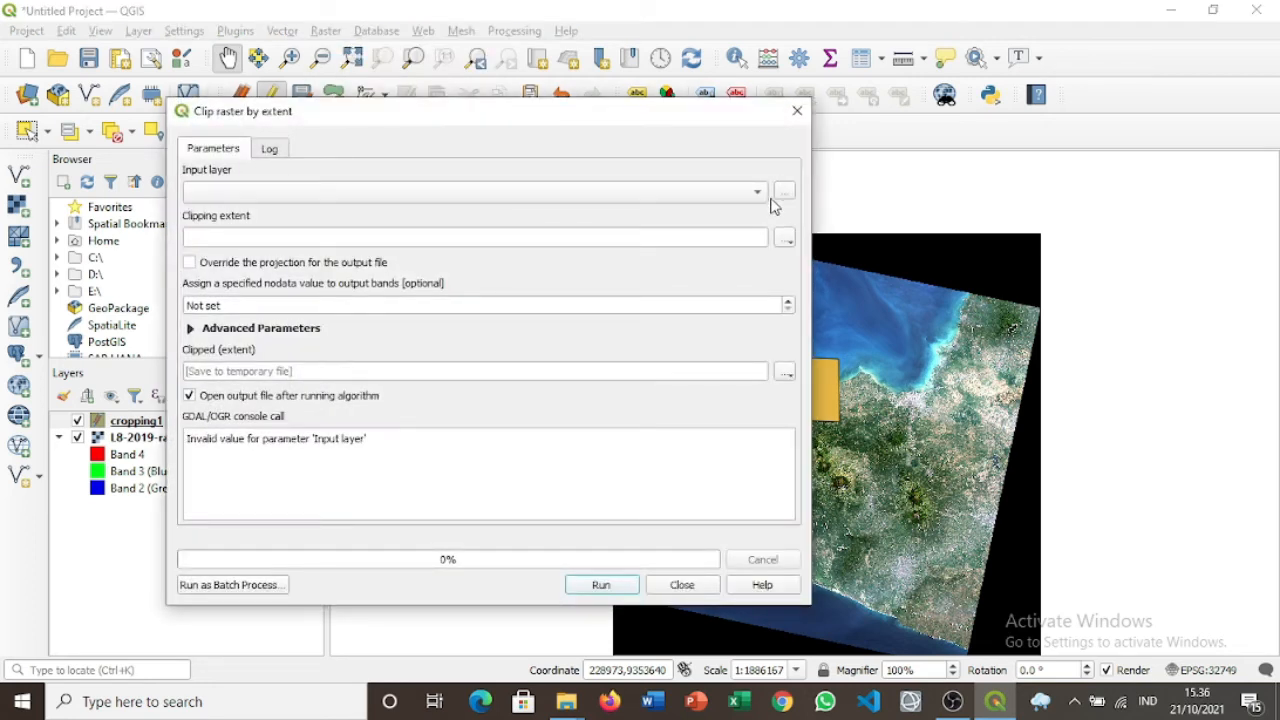
click(785, 195)
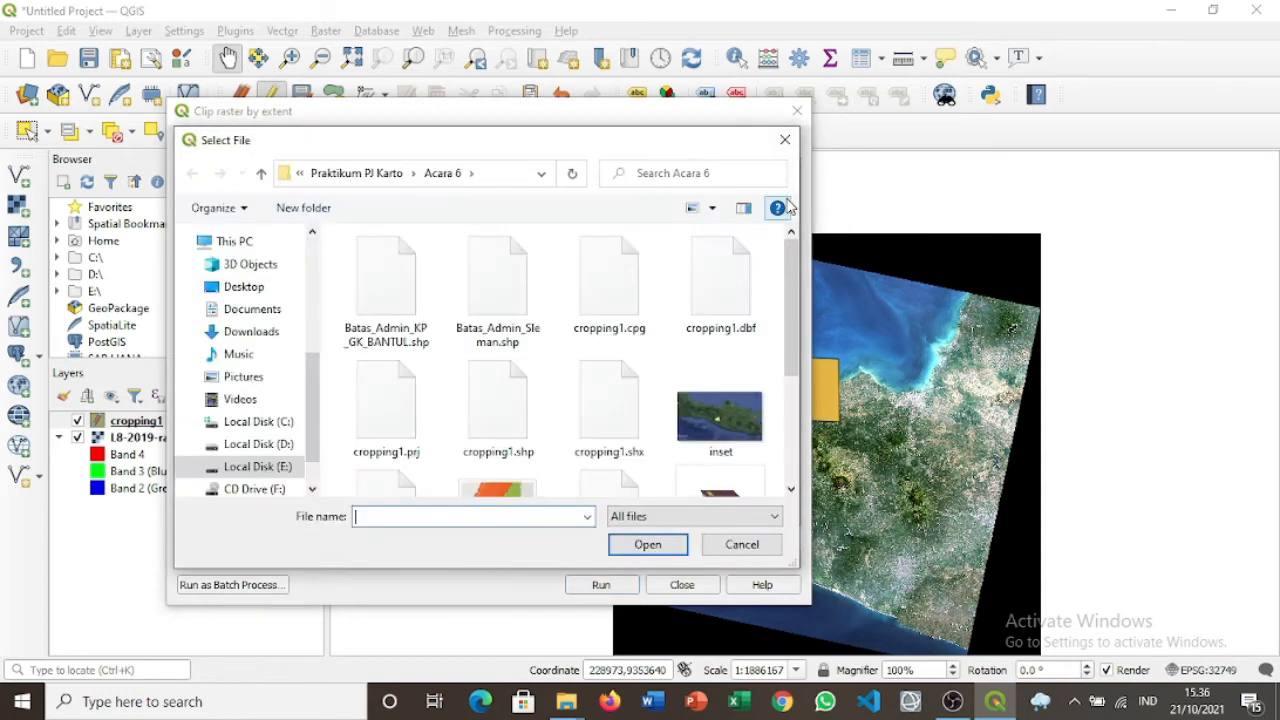
click(782, 142)
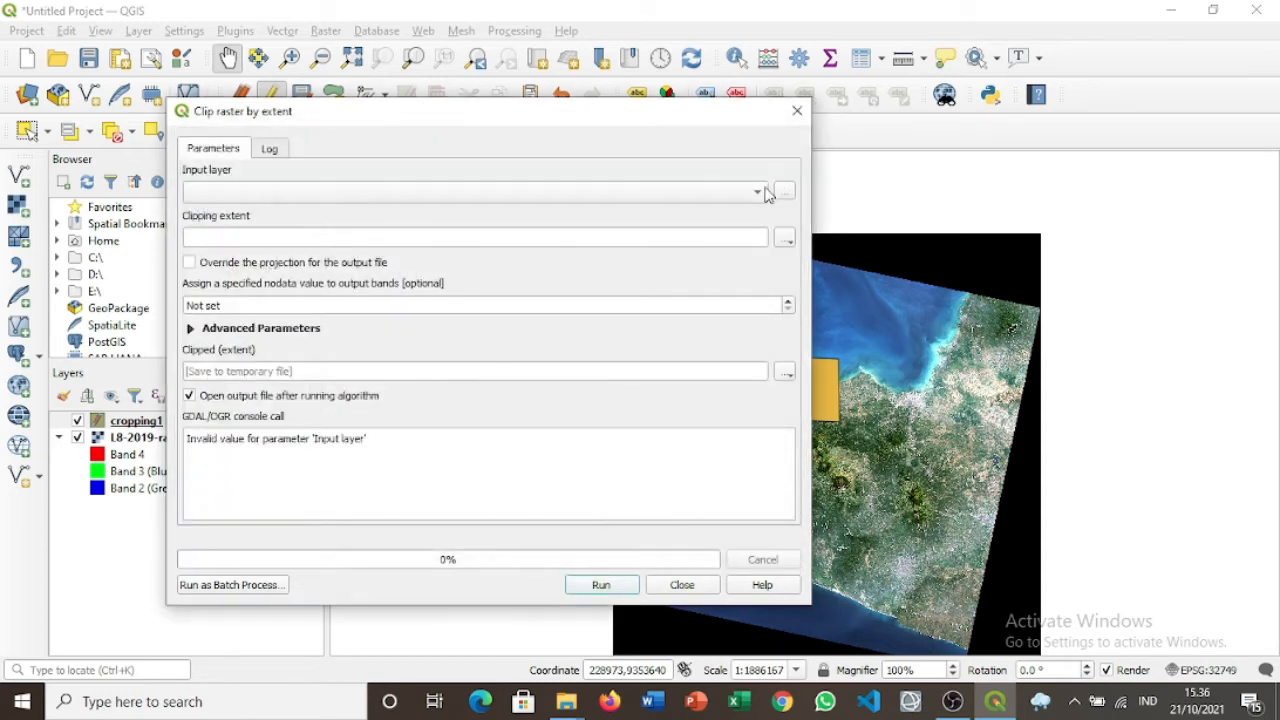
click(743, 197)
click(736, 195)
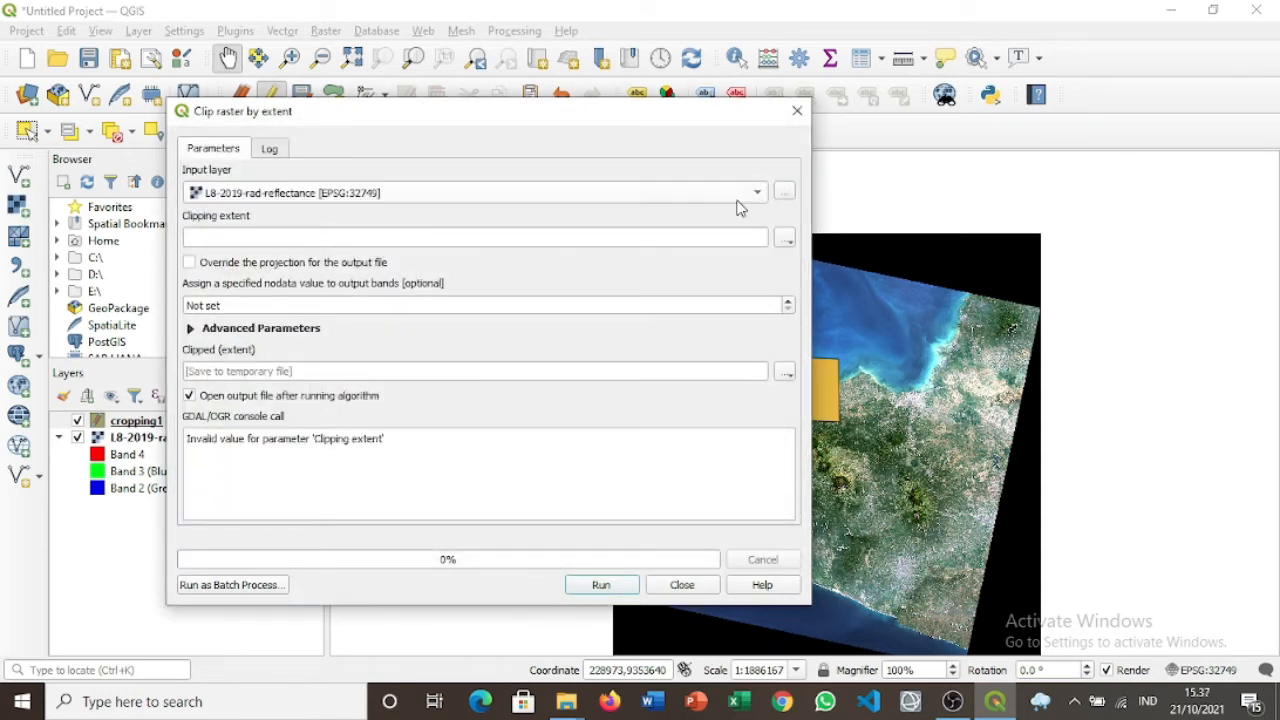
click(748, 236)
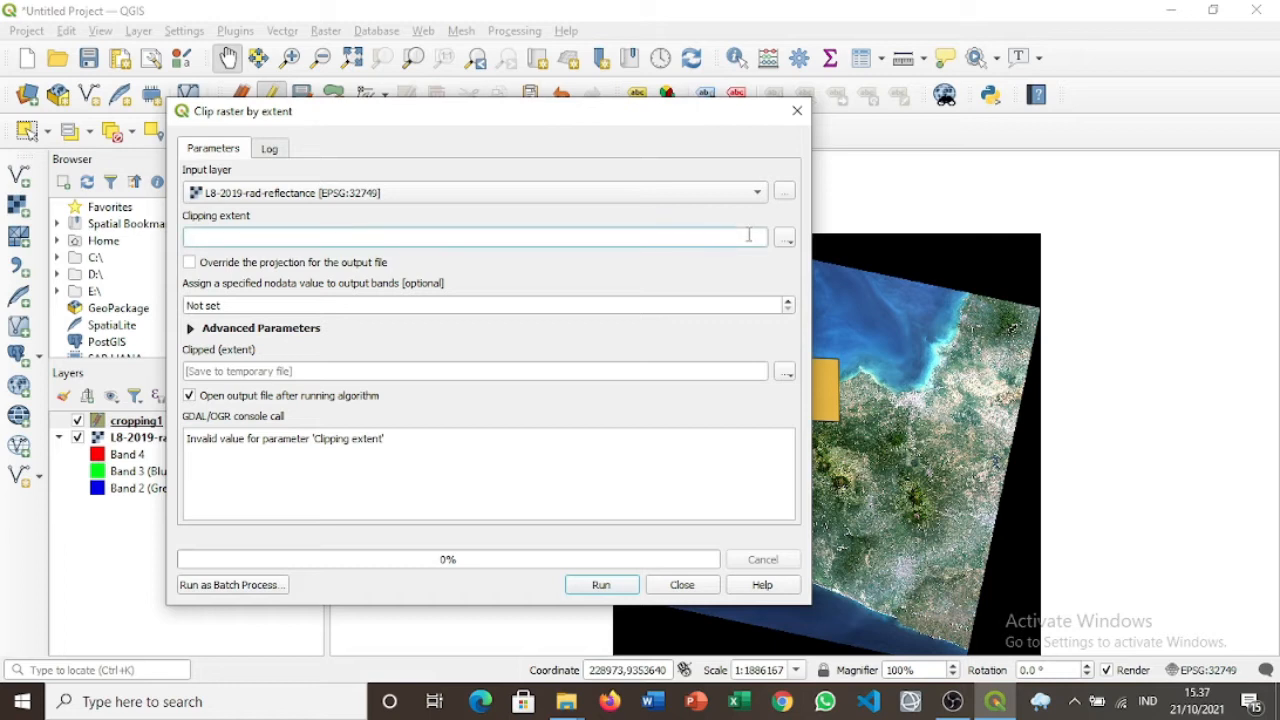
click(786, 240)
mouse_move(800, 258)
click(960, 280)
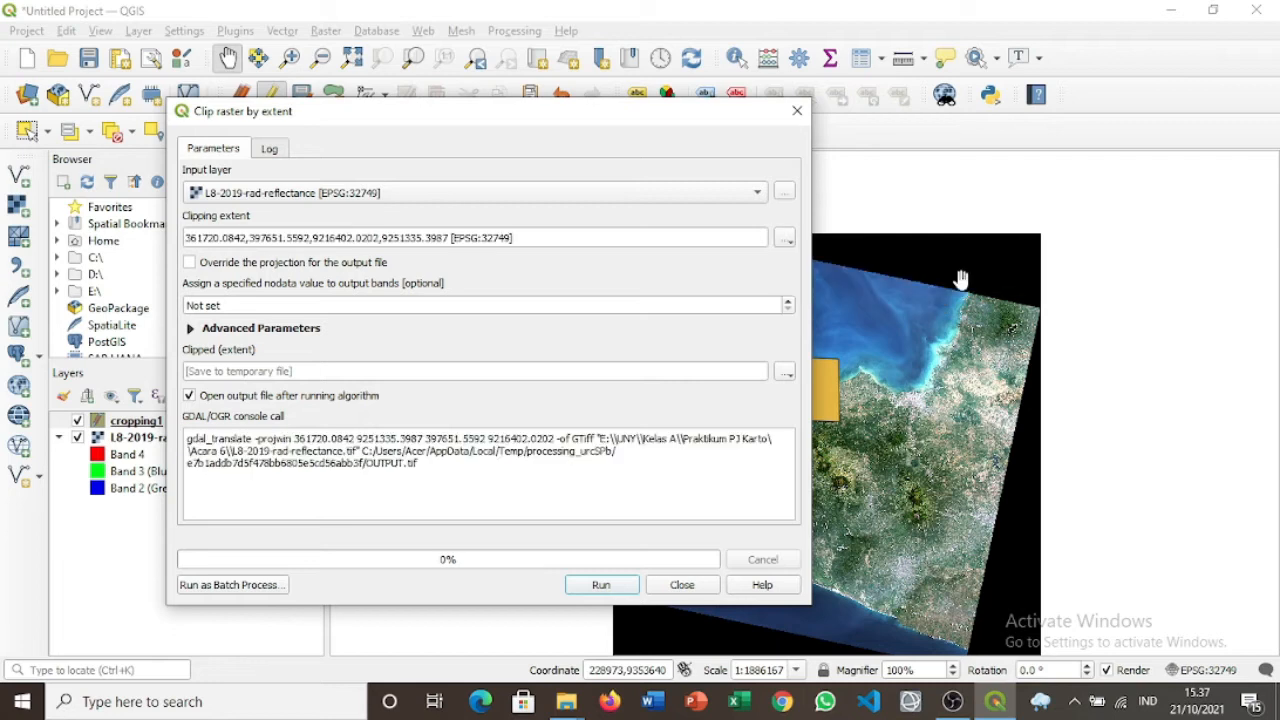
Set nodata to 0, save output as extract_cropping1, and run the clip.
click(441, 305)
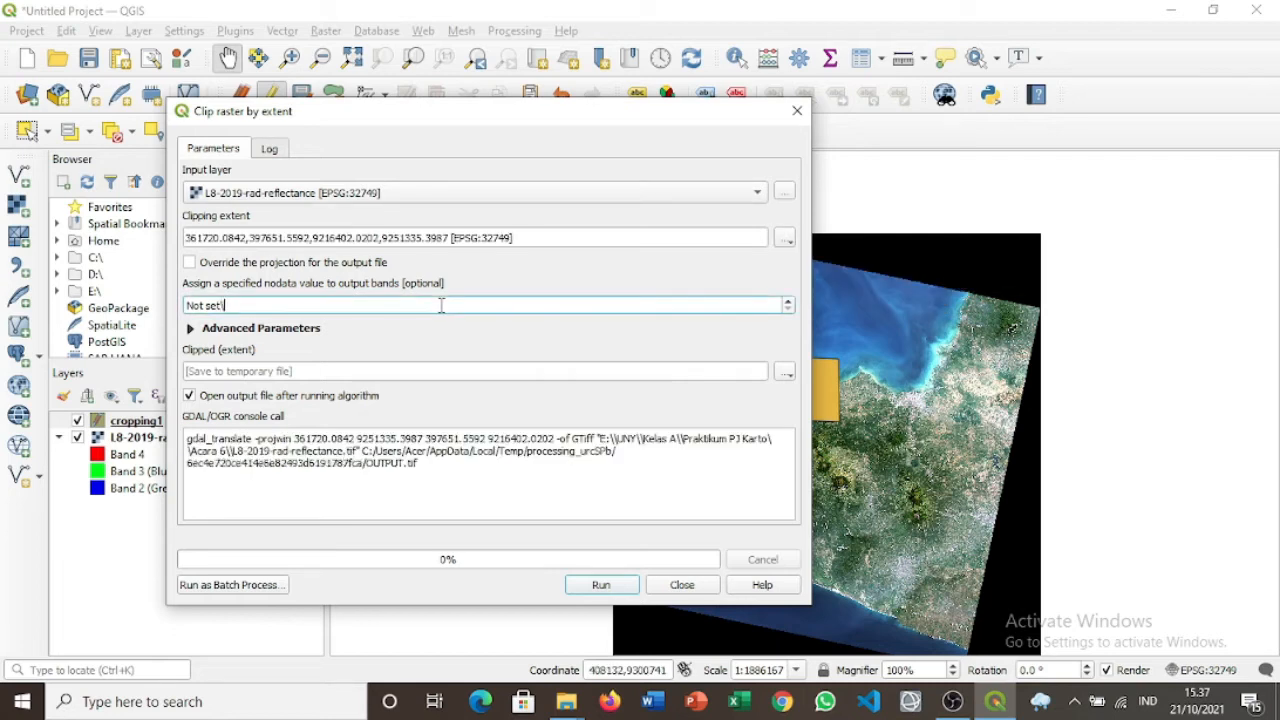
key(BackSpace)
key(BackSpace)
key(BackSpace)
key(BackSpace)
key(BackSpace)
key(BackSpace)
key(BackSpace)
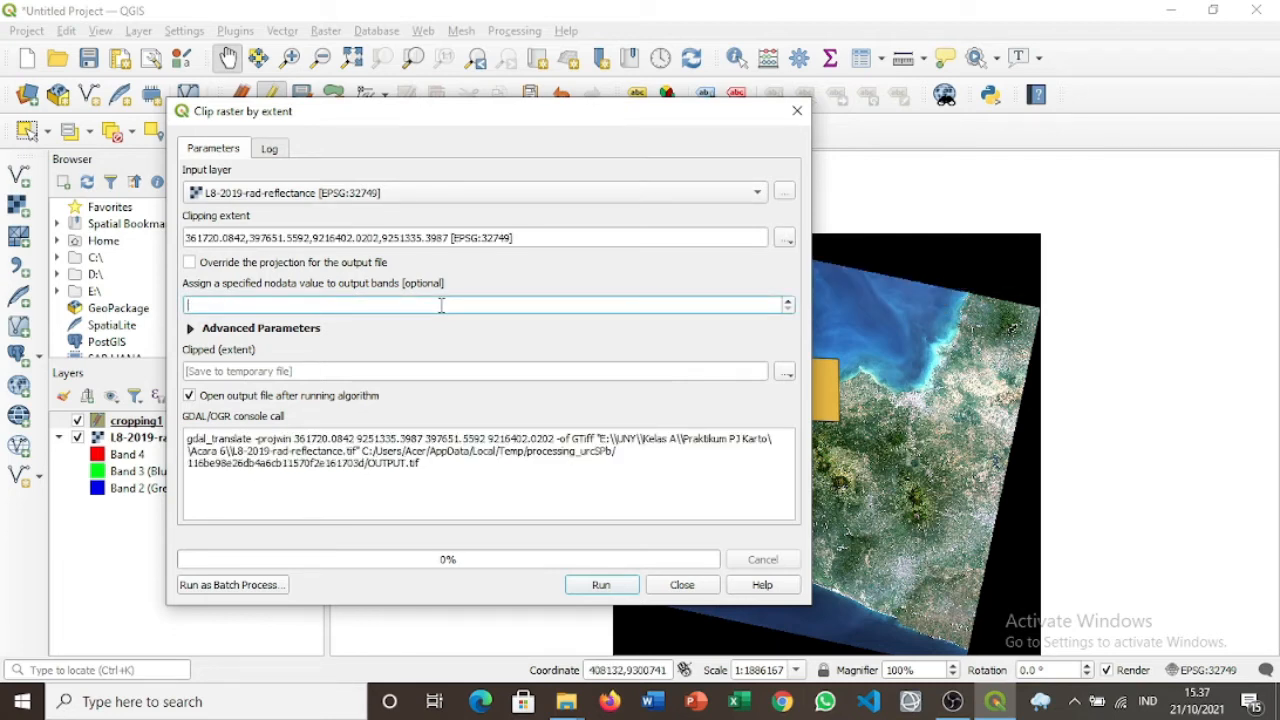
text(0)
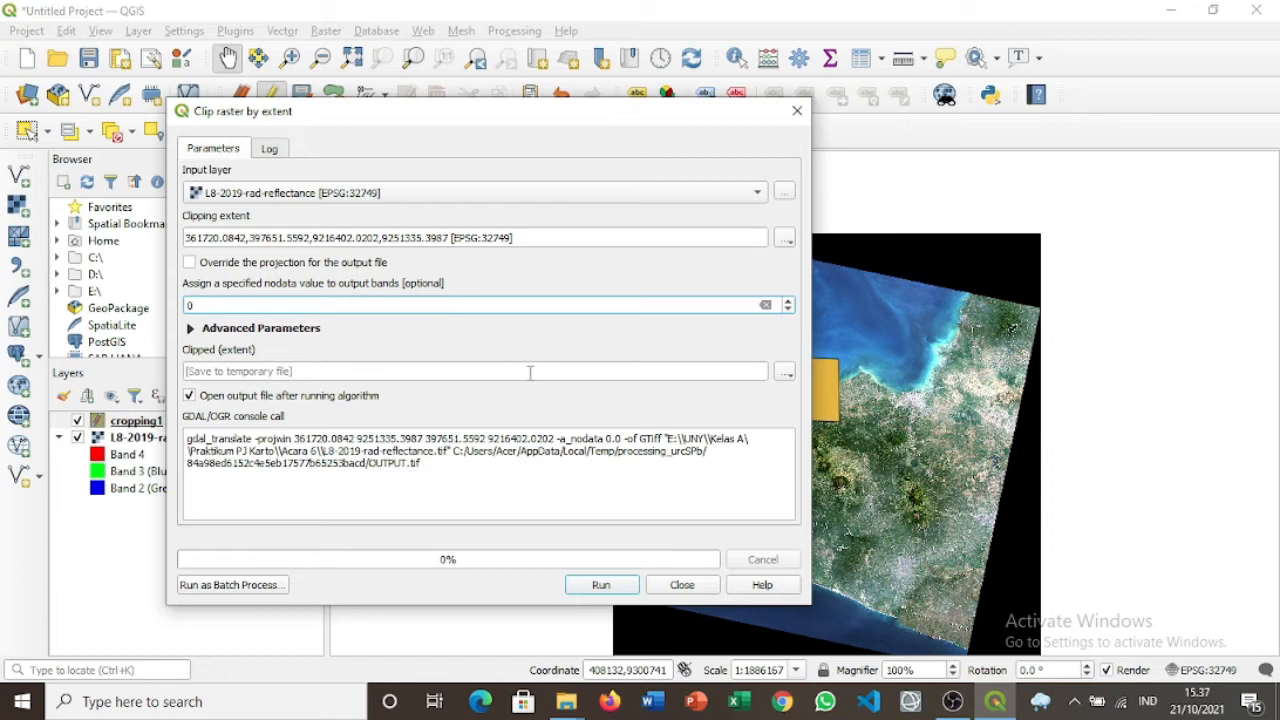
click(786, 373)
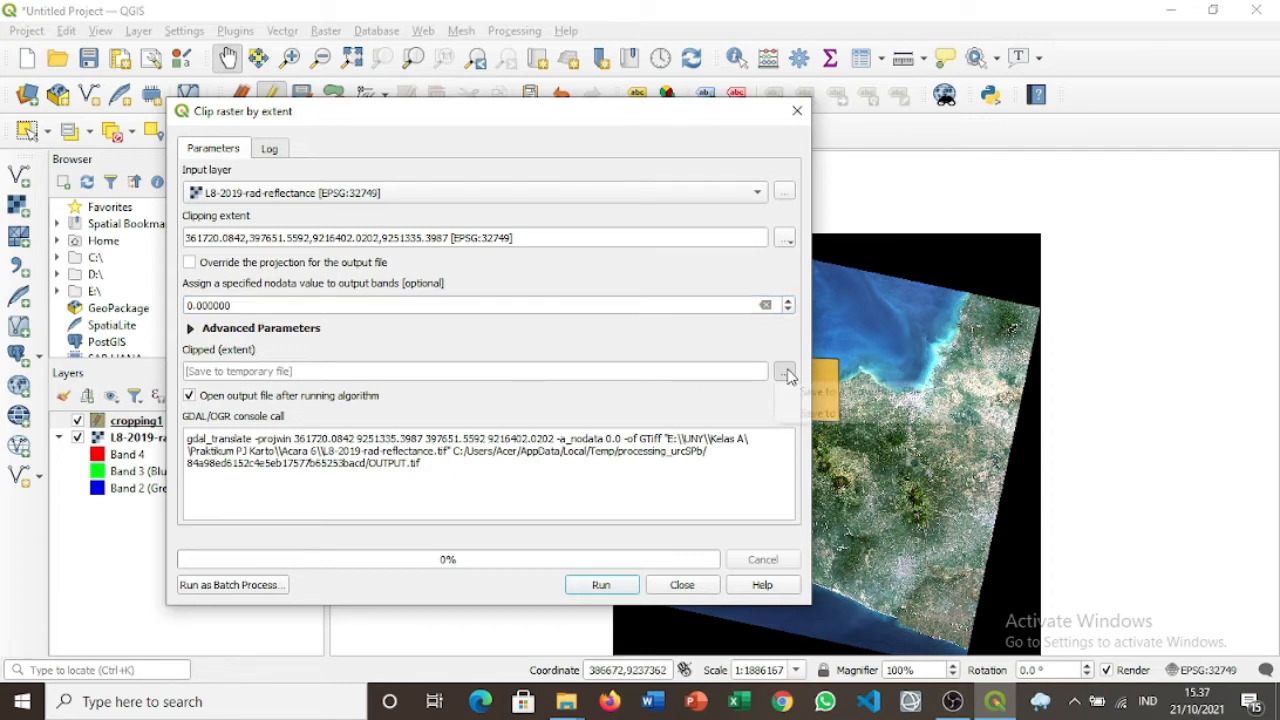
click(827, 415)
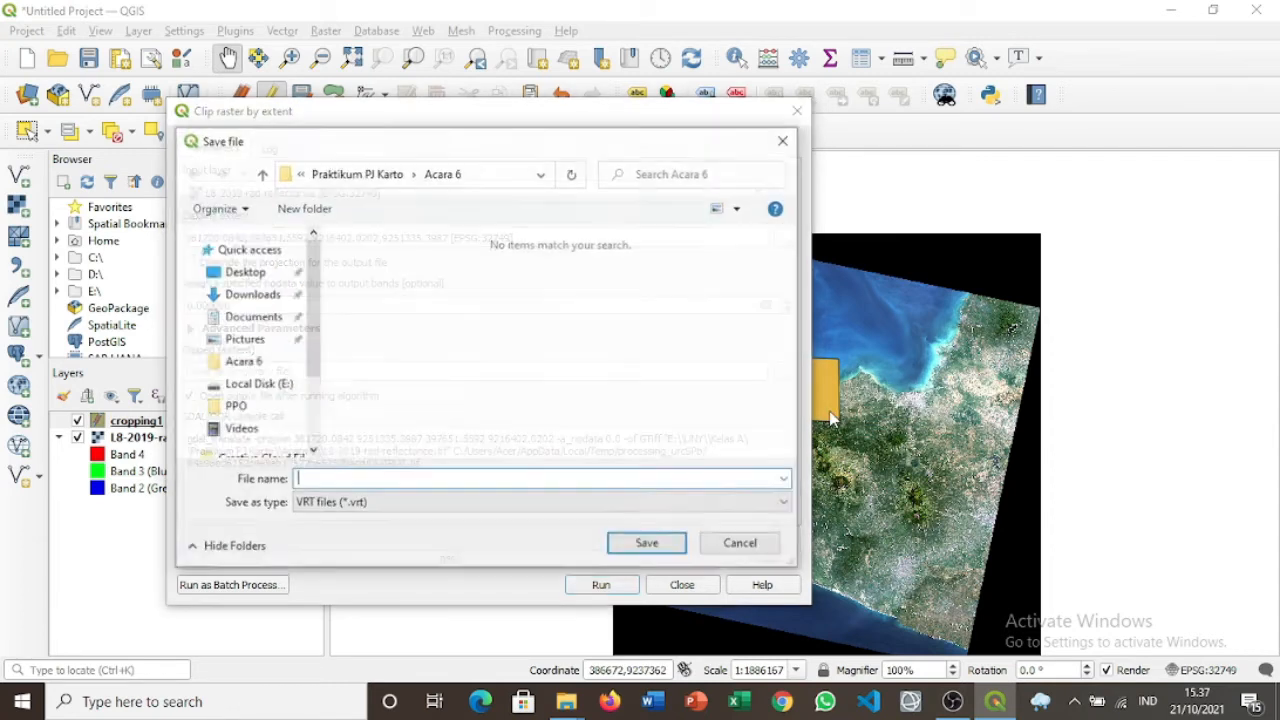
text(extract)
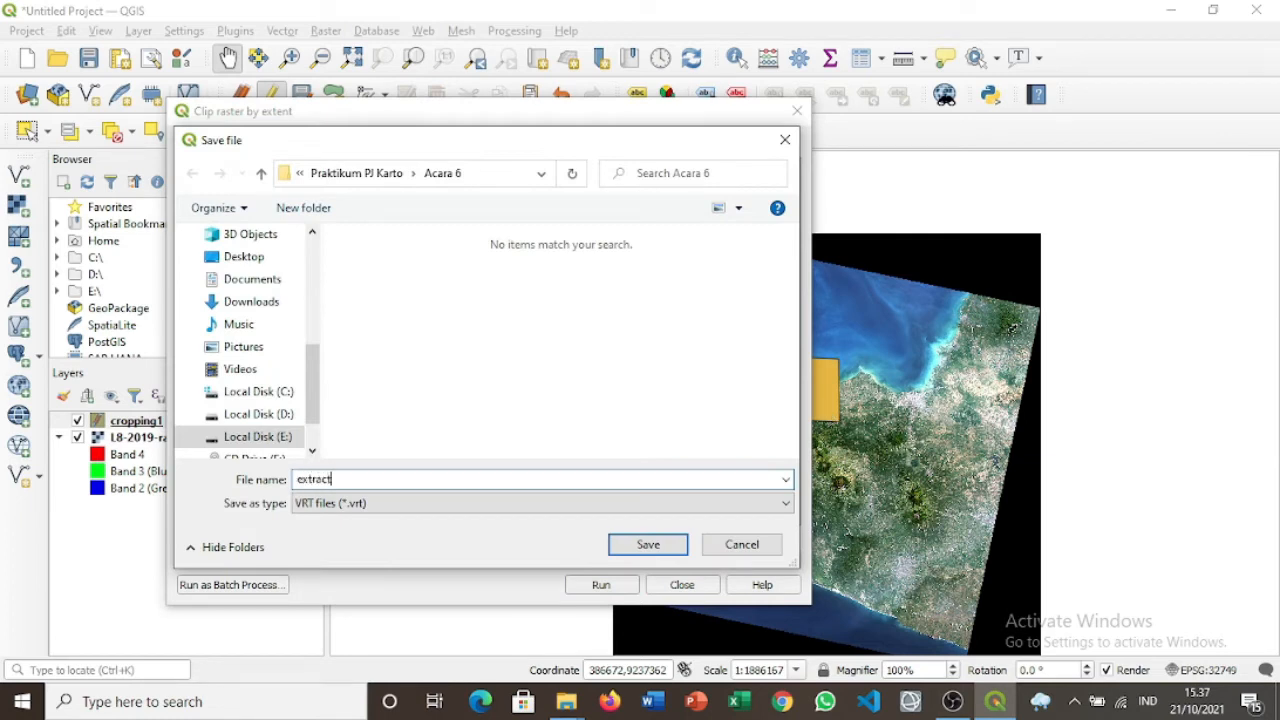
text(_cropping1)
click(675, 545)
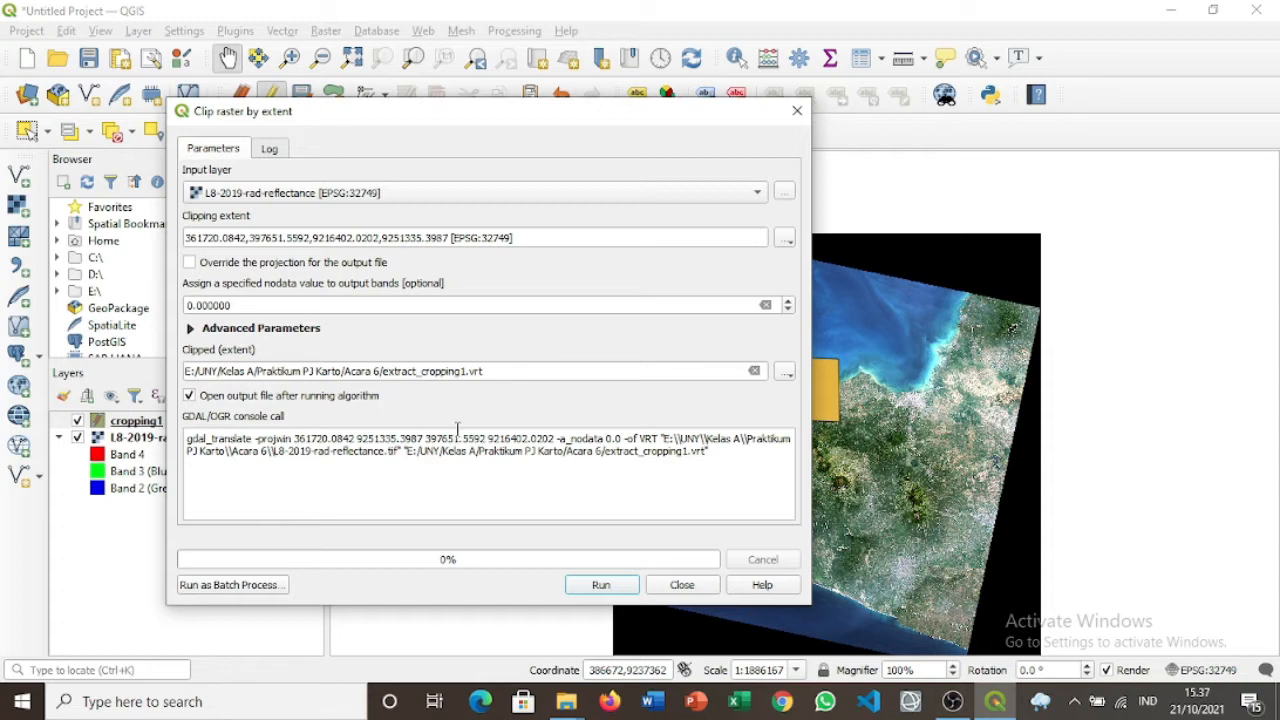
click(601, 585)
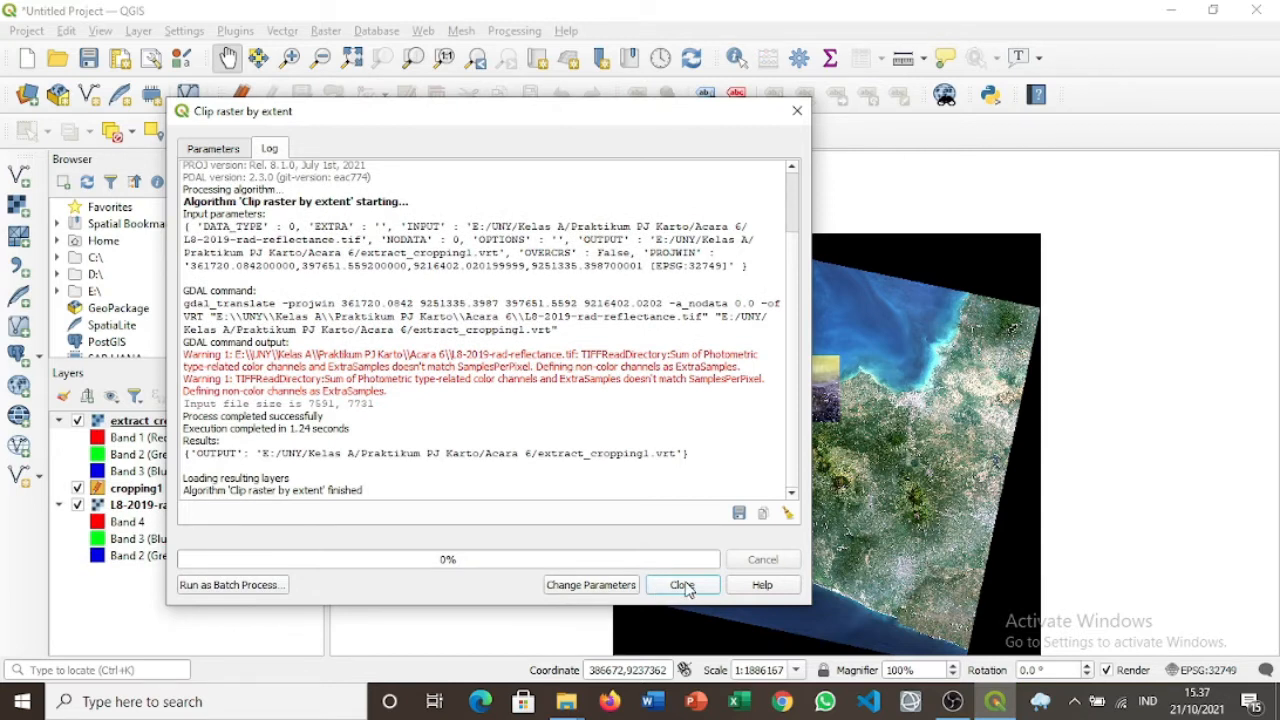
Hide cropping1 and the original Landsat layer, zoom in, and open extract_cropping1's properties.
click(683, 586)
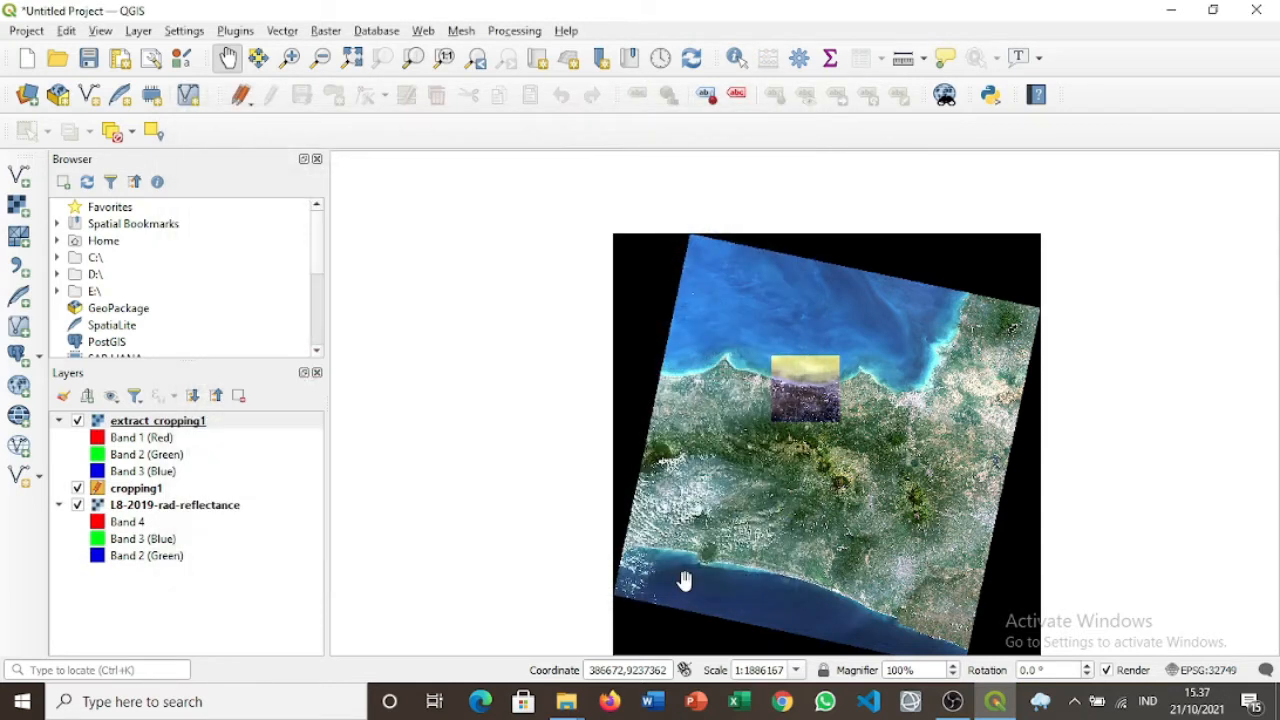
click(77, 488)
click(78, 505)
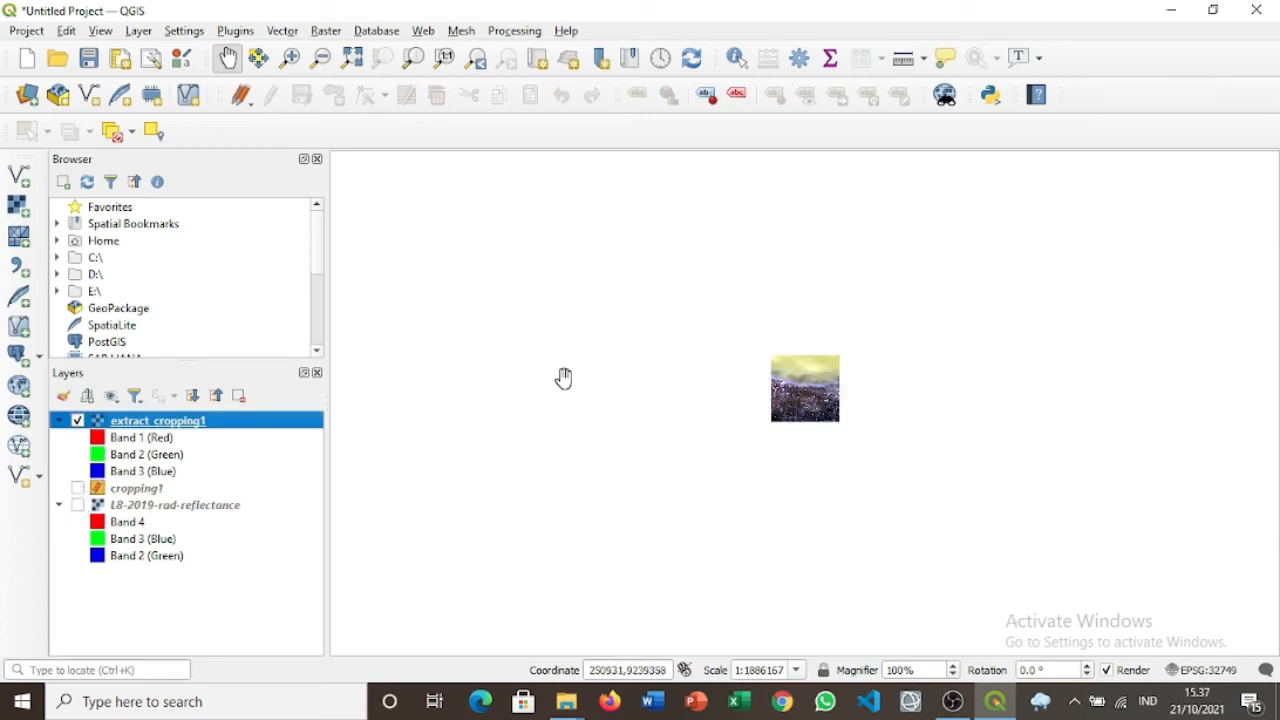
scroll(797, 390, up, 1)
scroll(797, 390, up, 7)
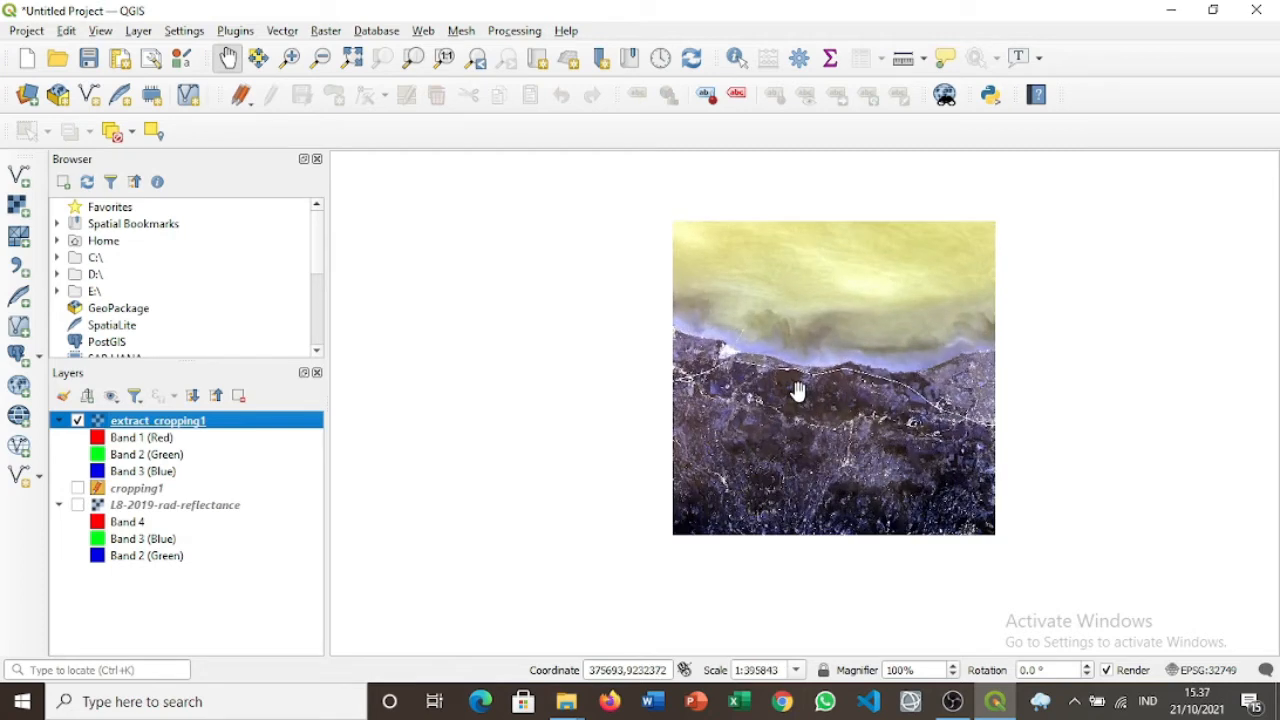
right_click(184, 430)
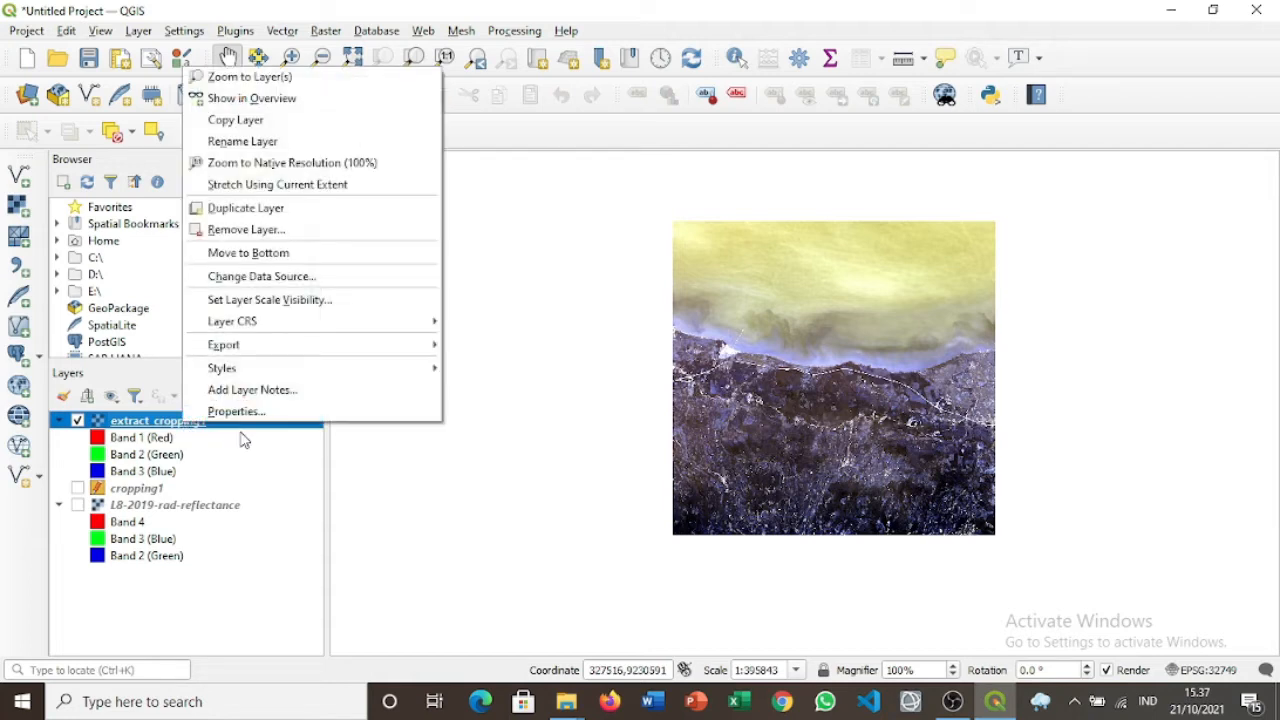
click(247, 416)
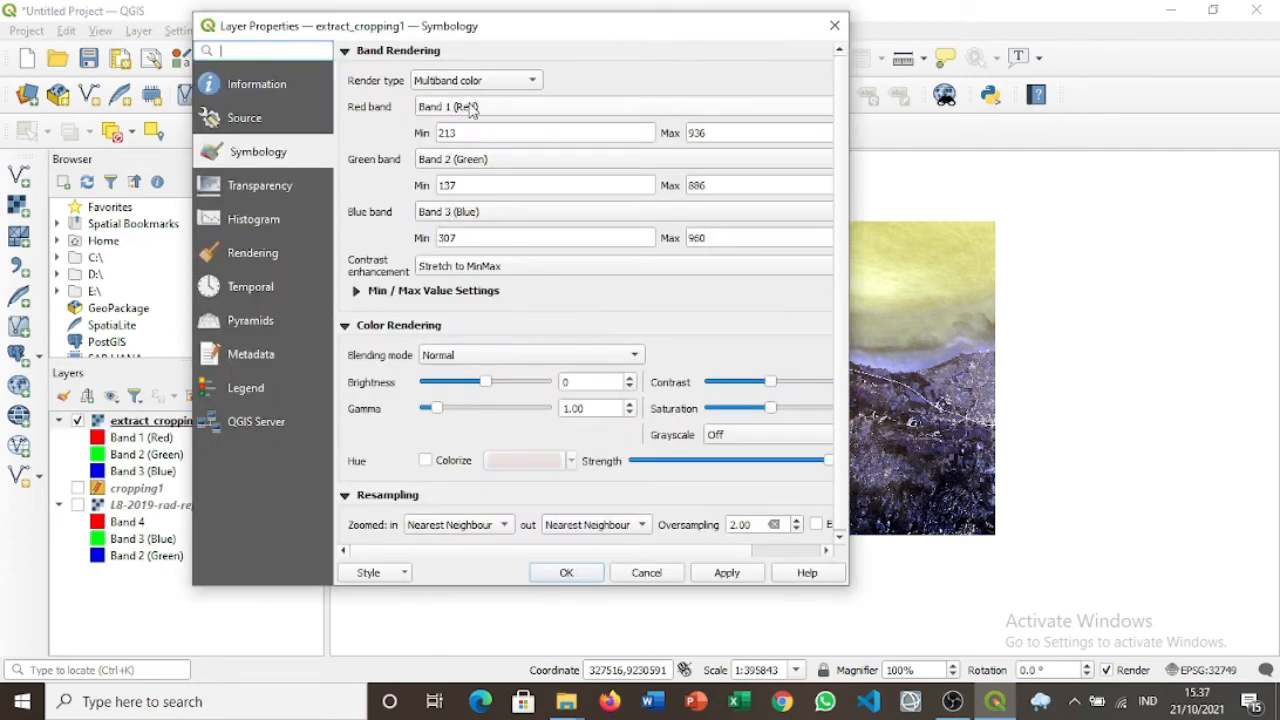
Set extract_cropping1's red, green, blue bands to Band 4, Band 3, Band 2 and confirm.
click(470, 108)
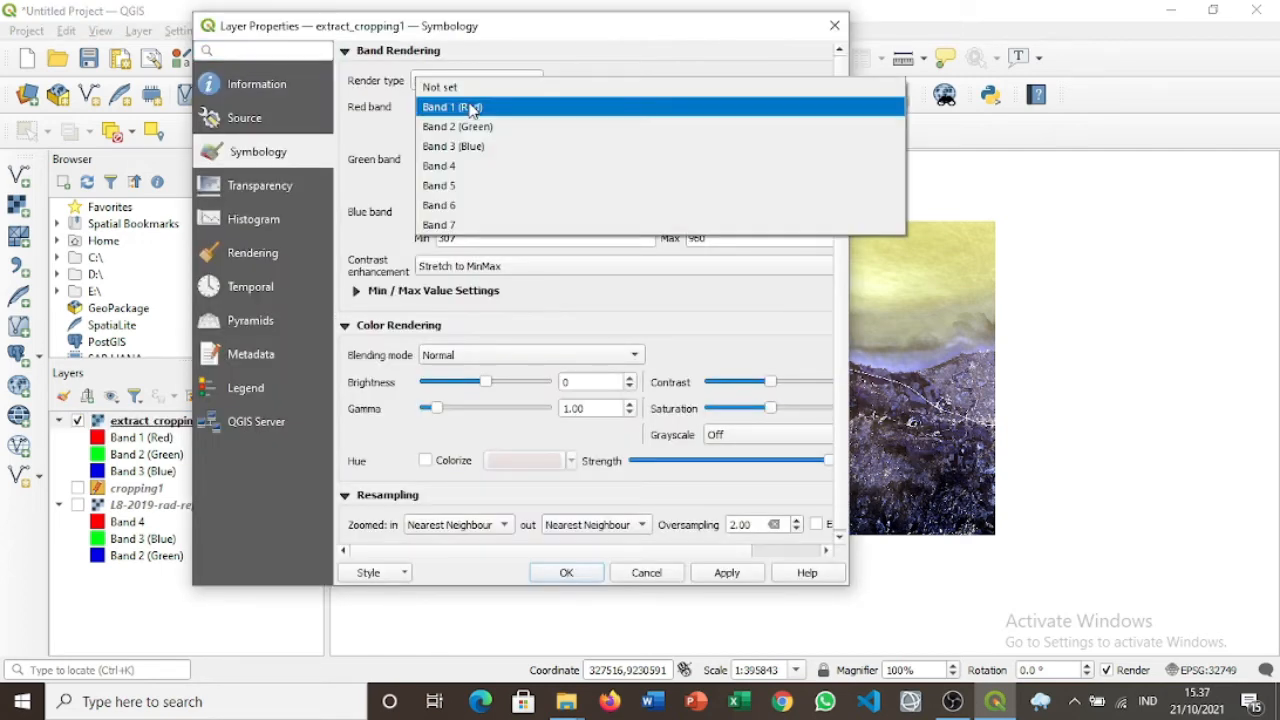
click(486, 166)
click(486, 164)
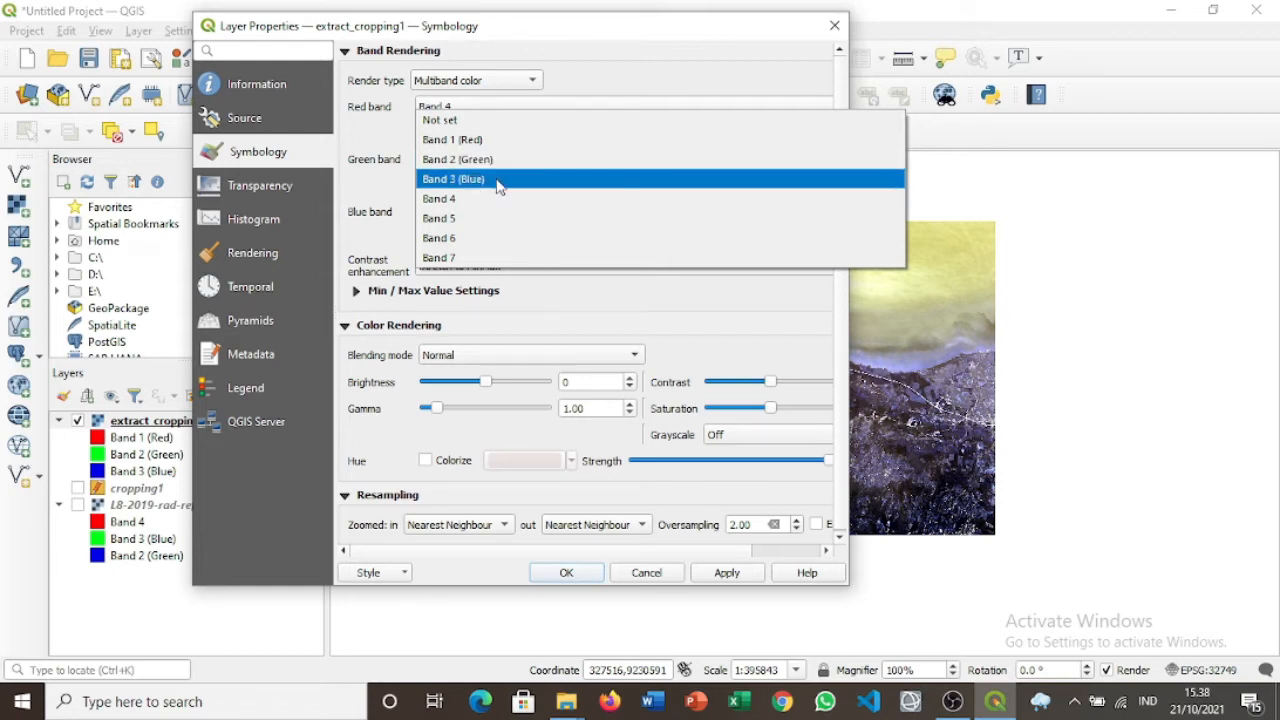
click(494, 180)
click(510, 216)
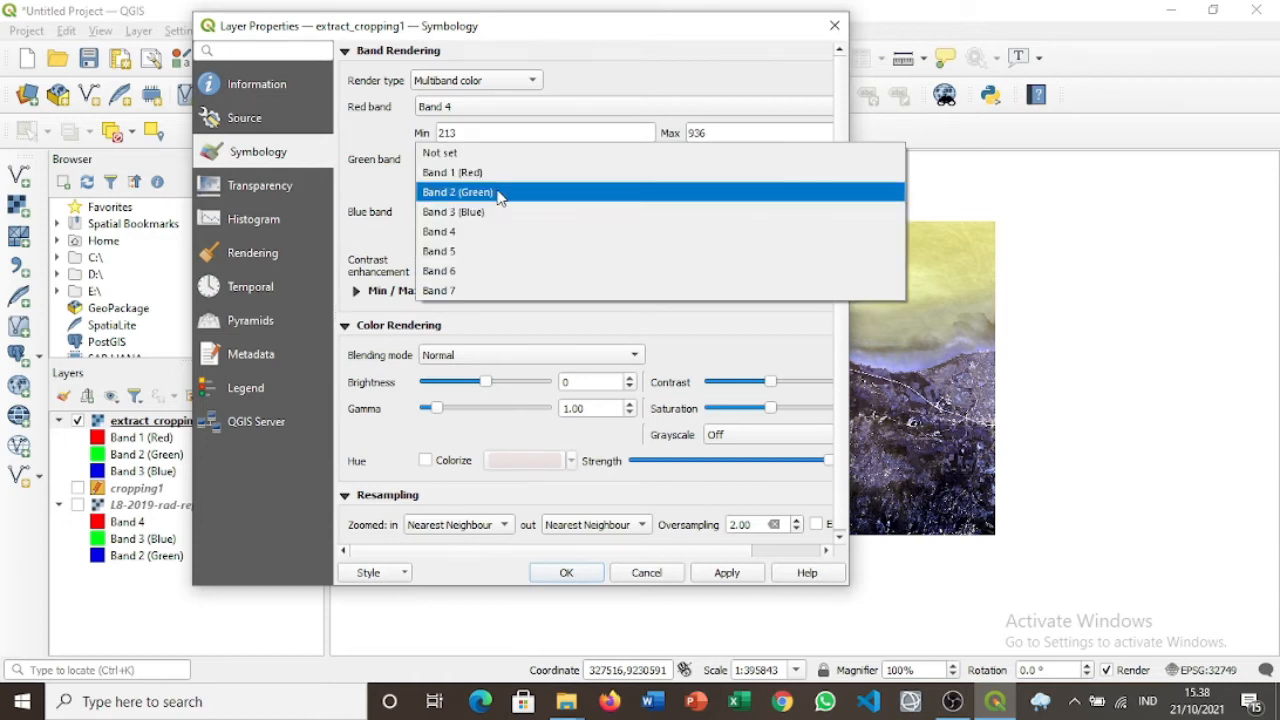
click(497, 191)
click(565, 573)
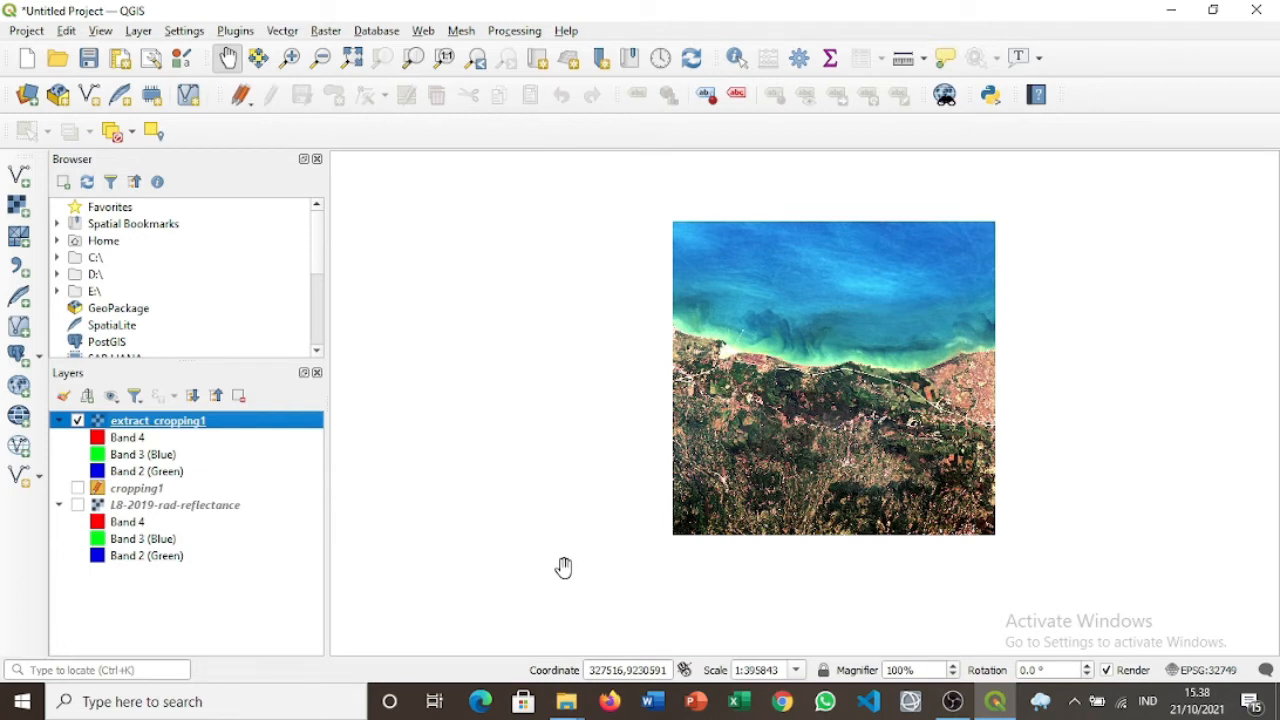
Show L8-2019-rad-reflectance, hide extract_cropping1, and zoom out to fit the whole scene.
click(78, 505)
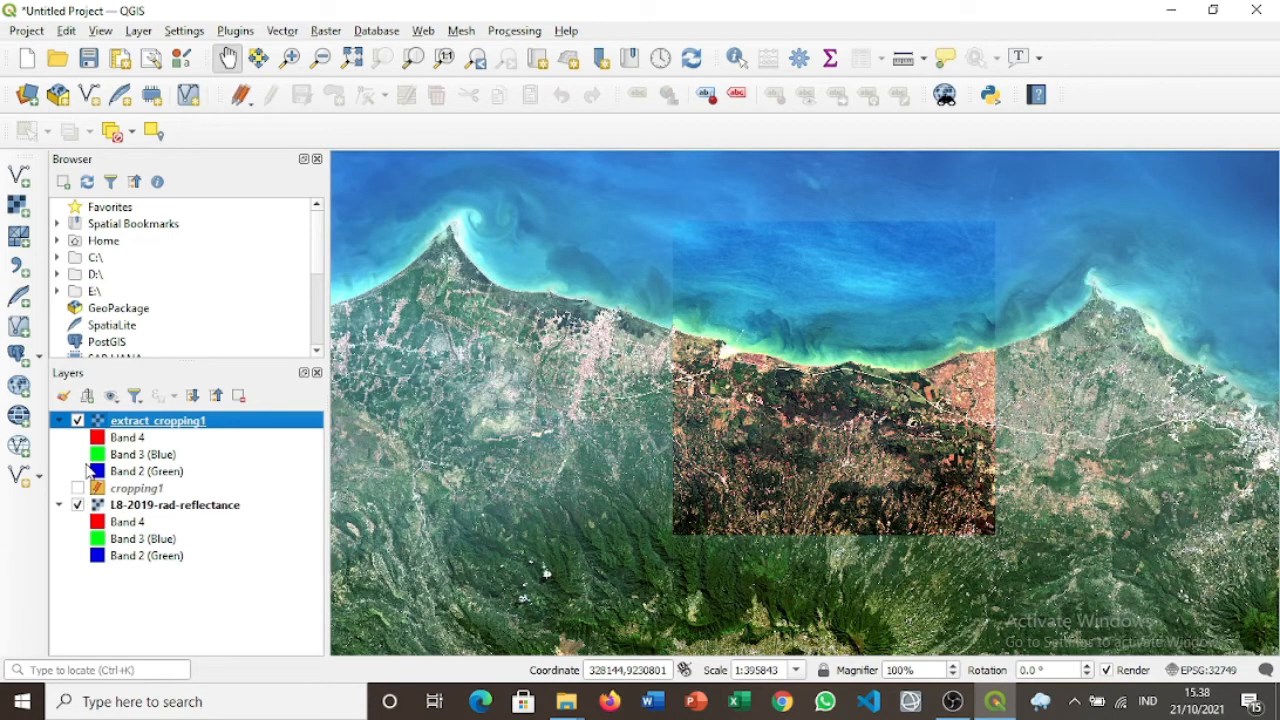
click(78, 422)
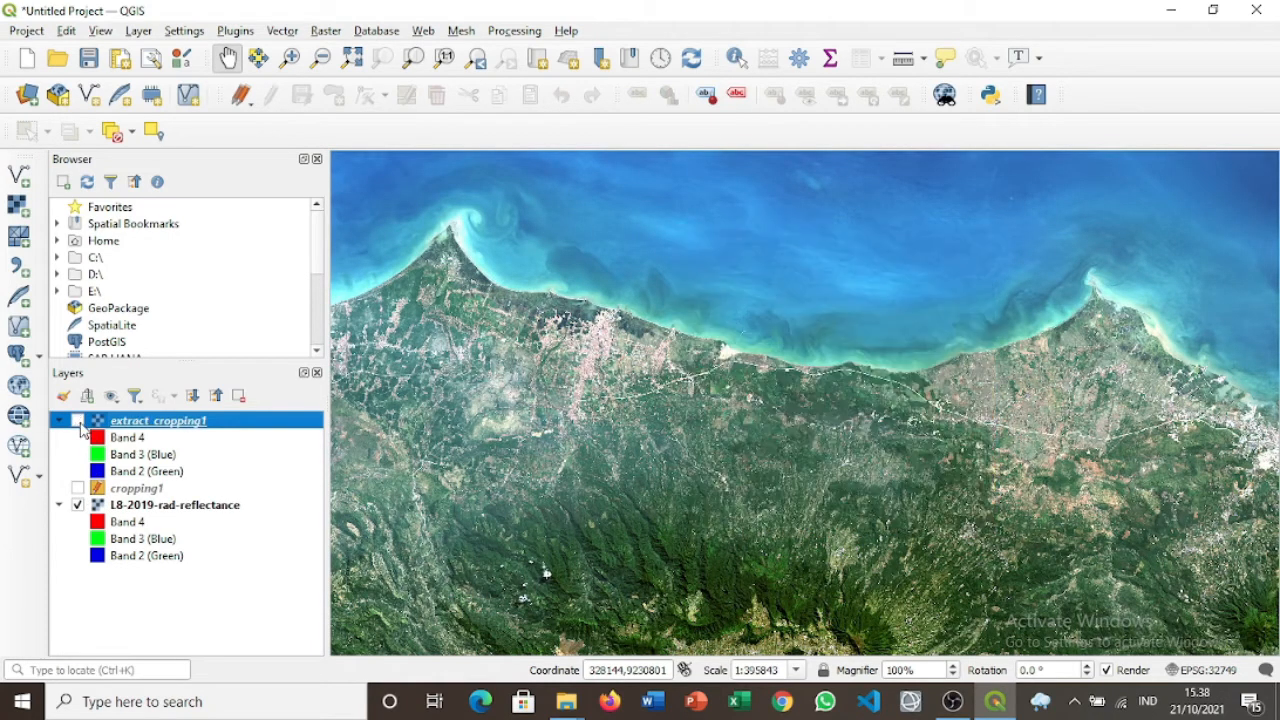
scroll(864, 384, down, 2)
scroll(864, 384, down, 3)
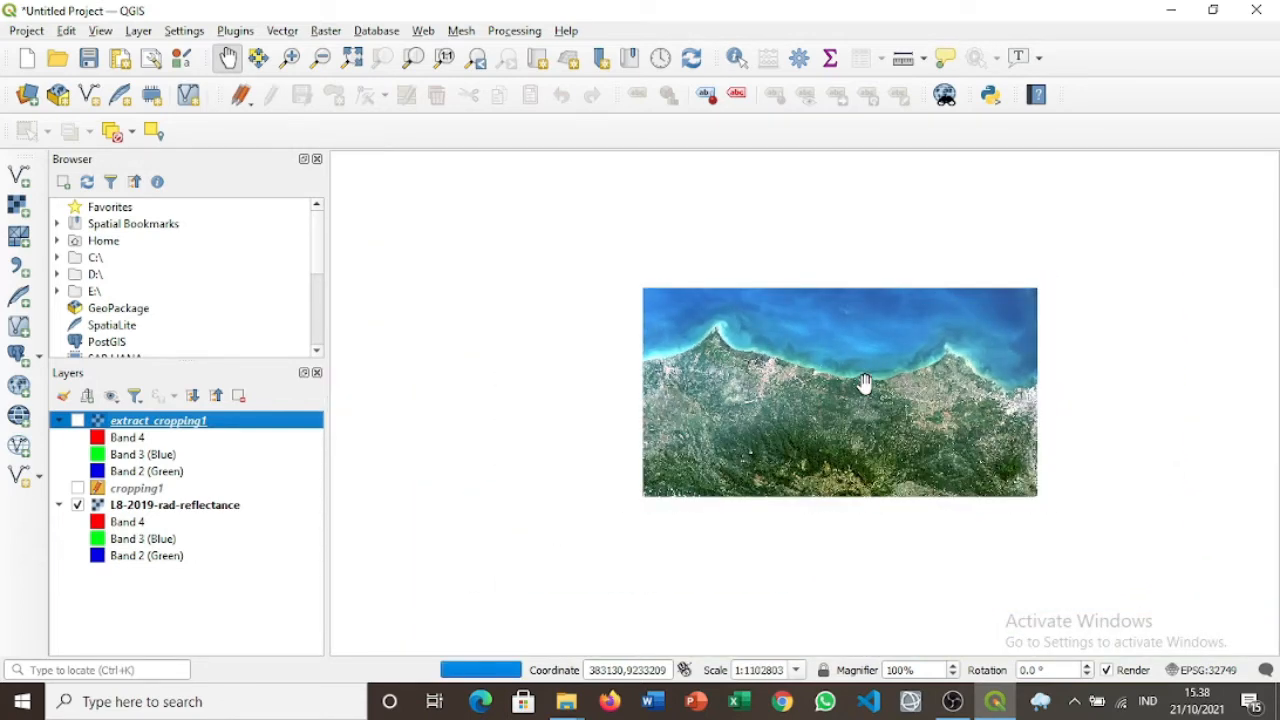
scroll(864, 384, down, 1)
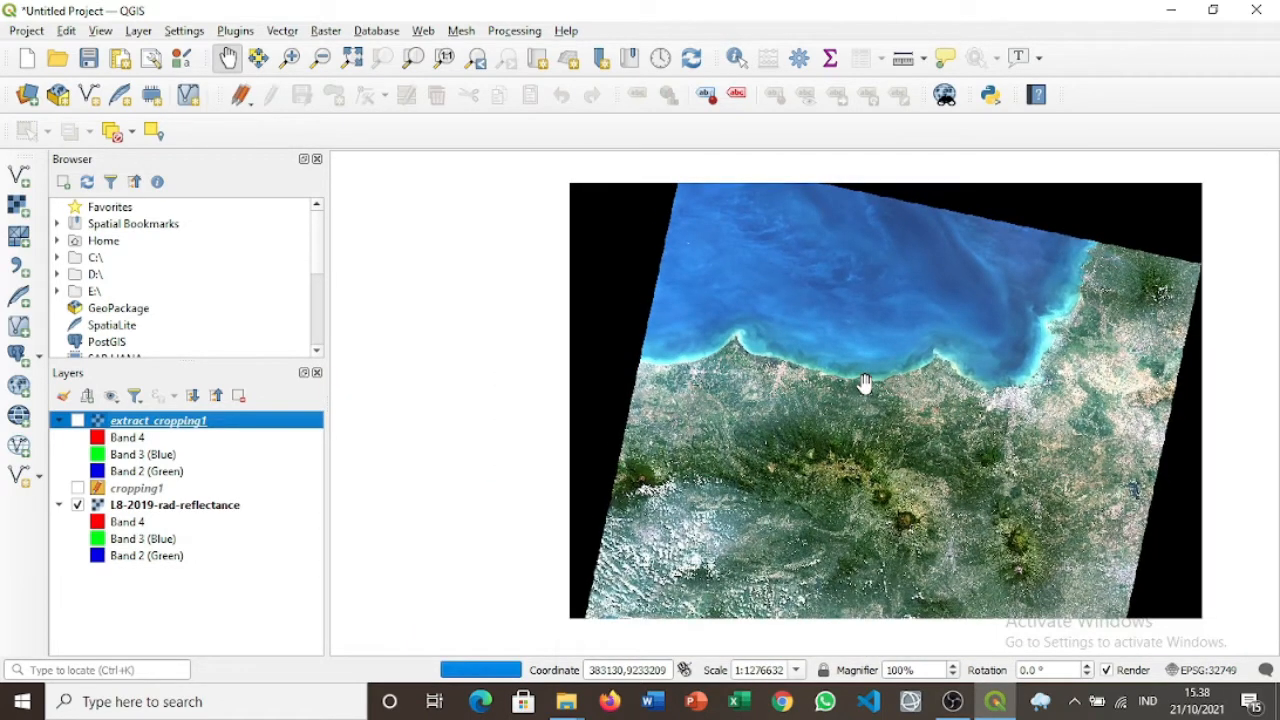
scroll(864, 384, down, 2)
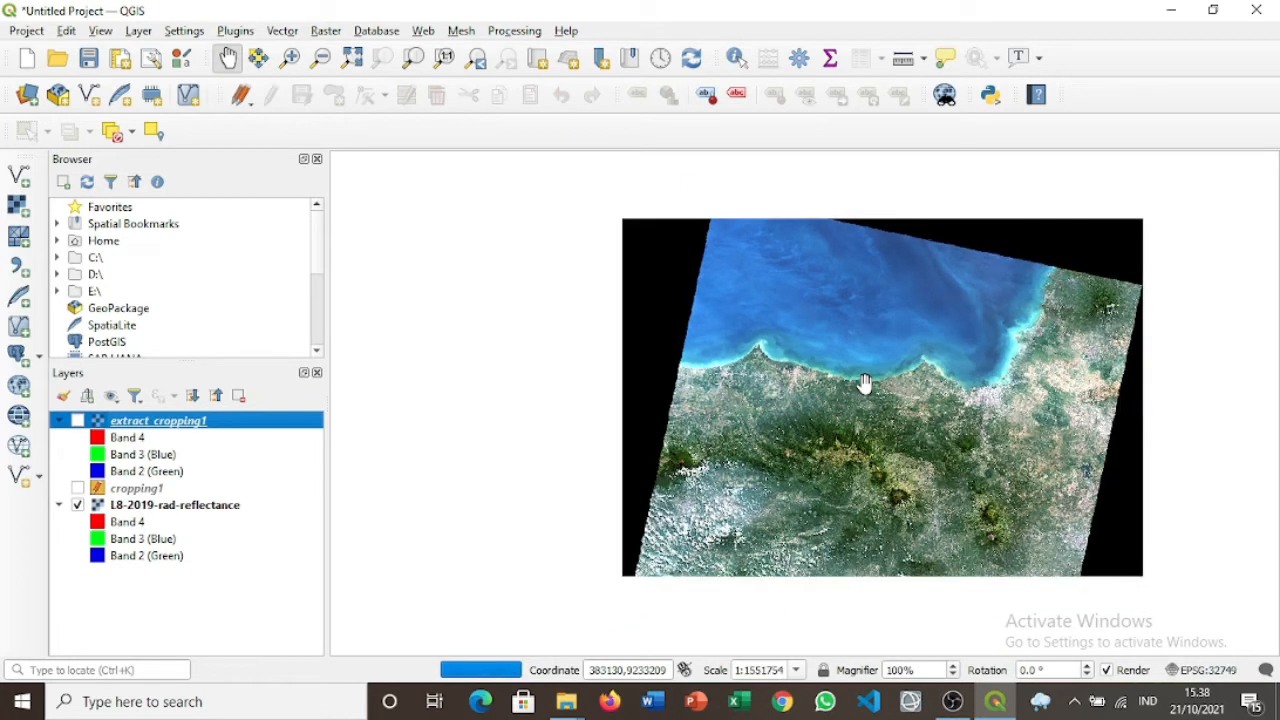
scroll(864, 384, down, 1)
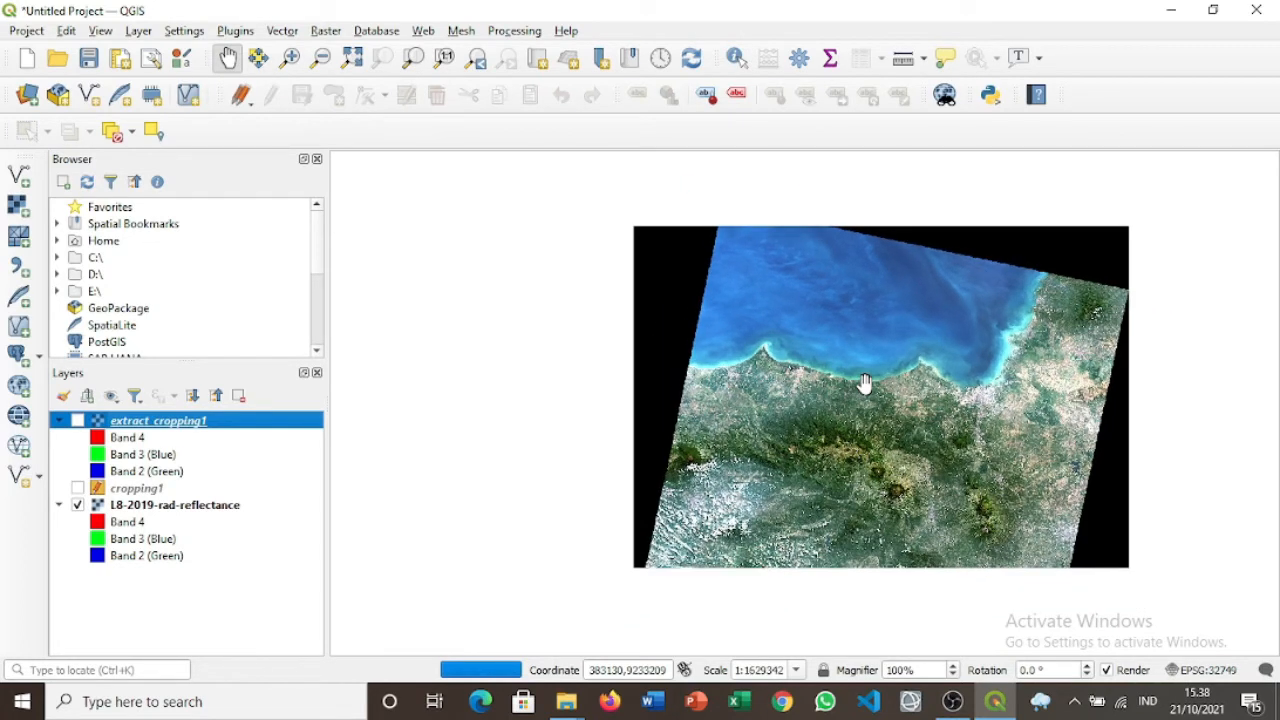
scroll(864, 384, down, 1)
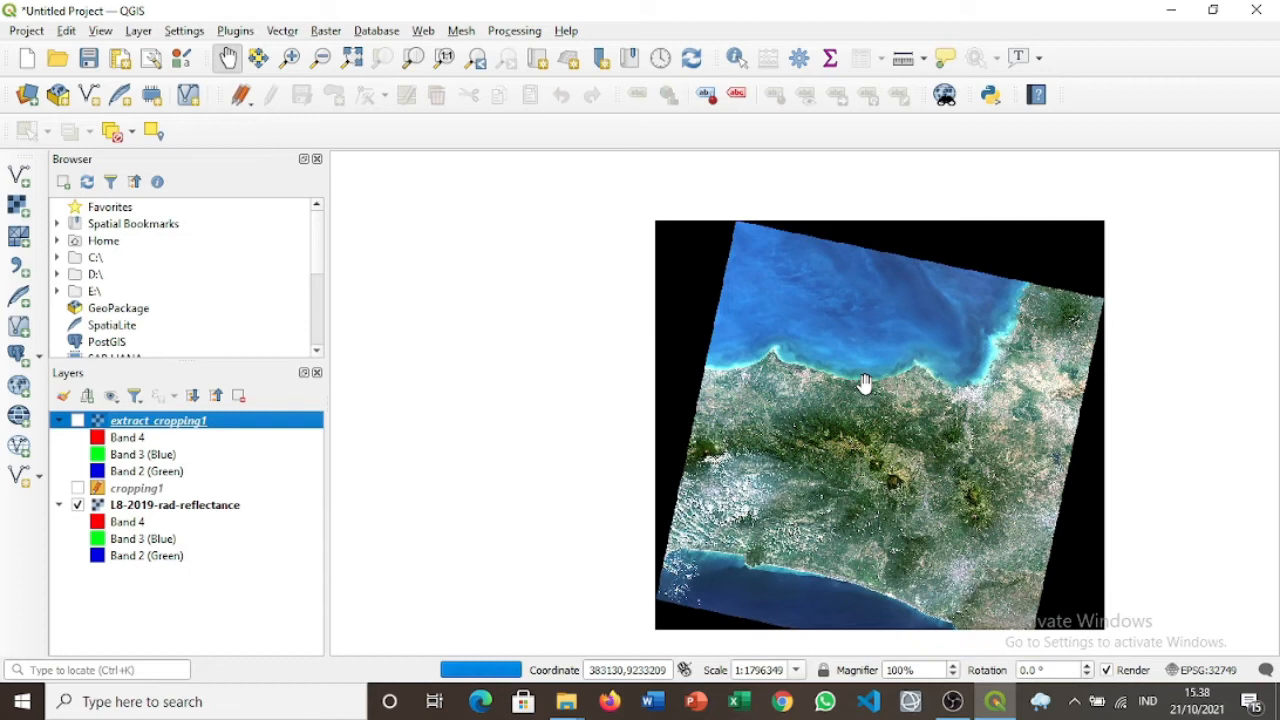
drag(865, 383, 864, 355)
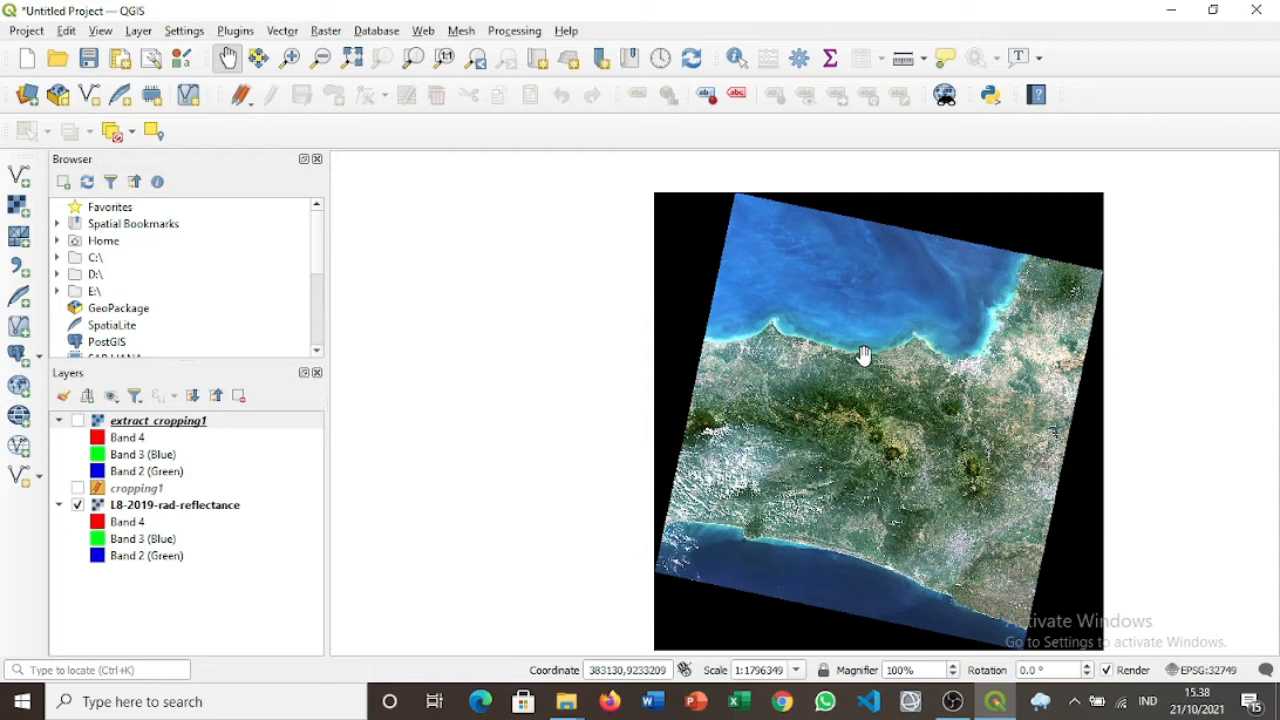
scroll(958, 530, up, 3)
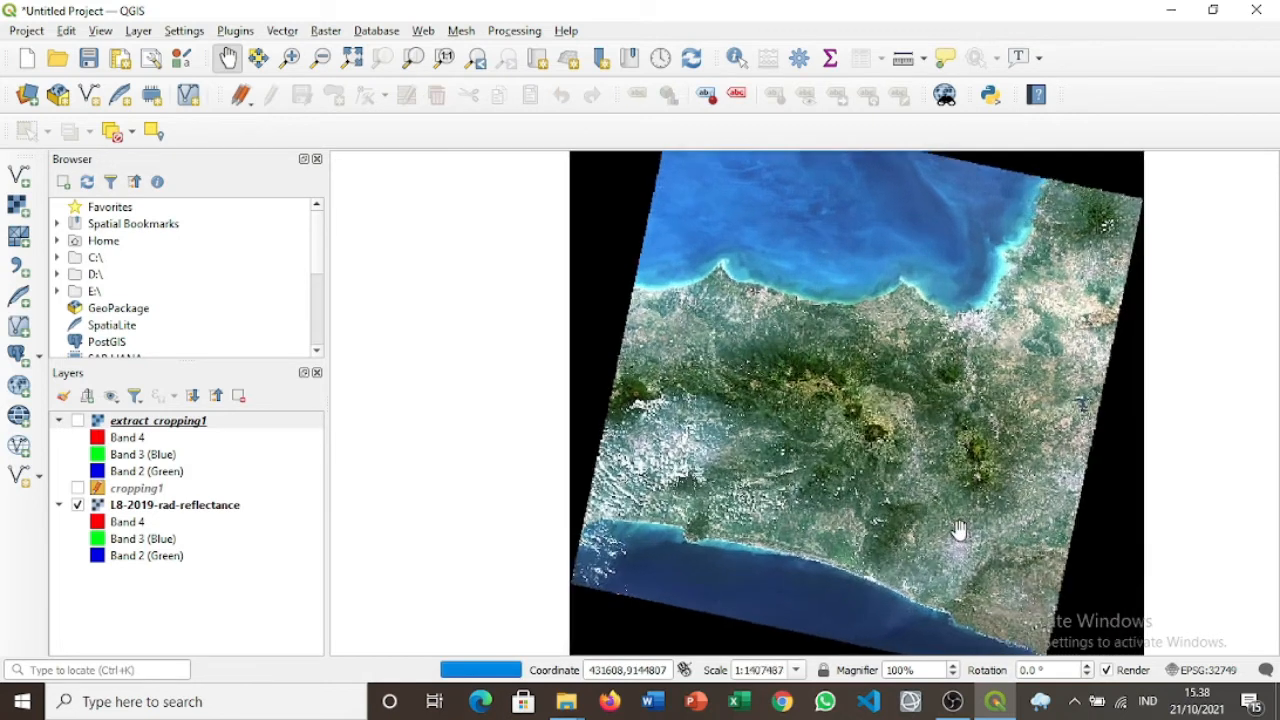
scroll(958, 530, up, 2)
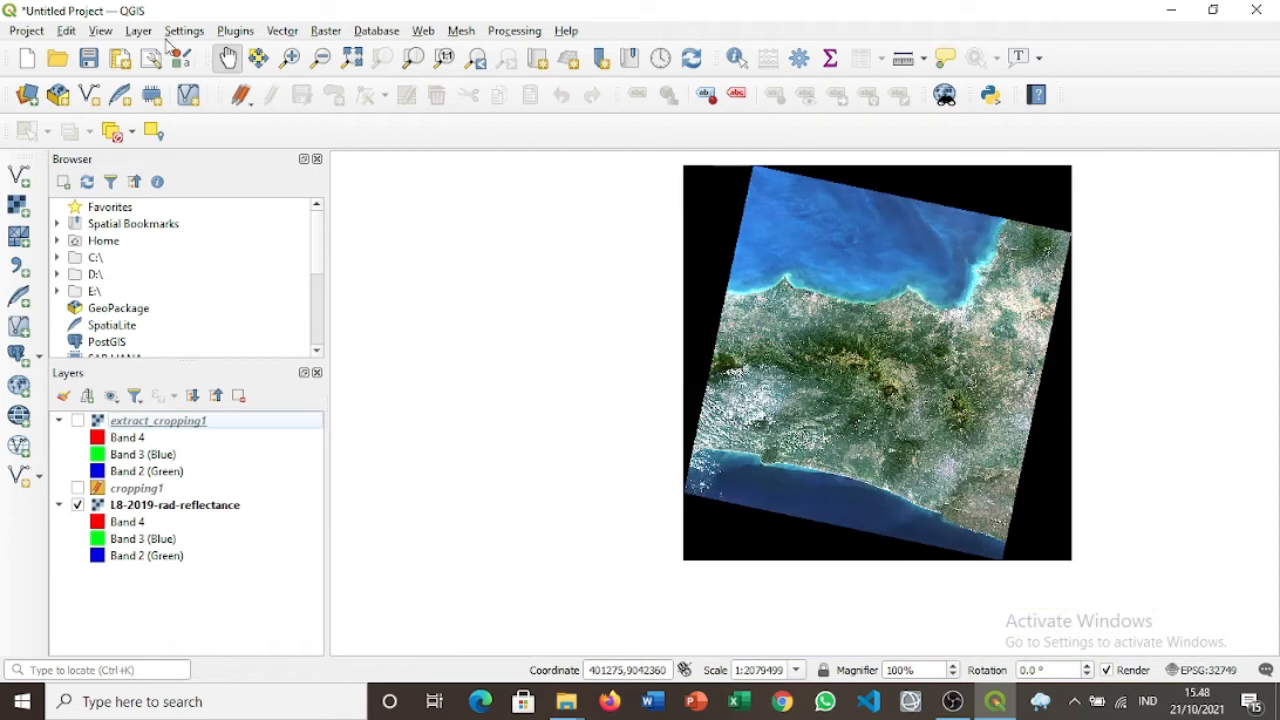
Add the Batas_Admin_Sleman.shp vector layer to the project.
click(138, 30)
mouse_move(225, 75)
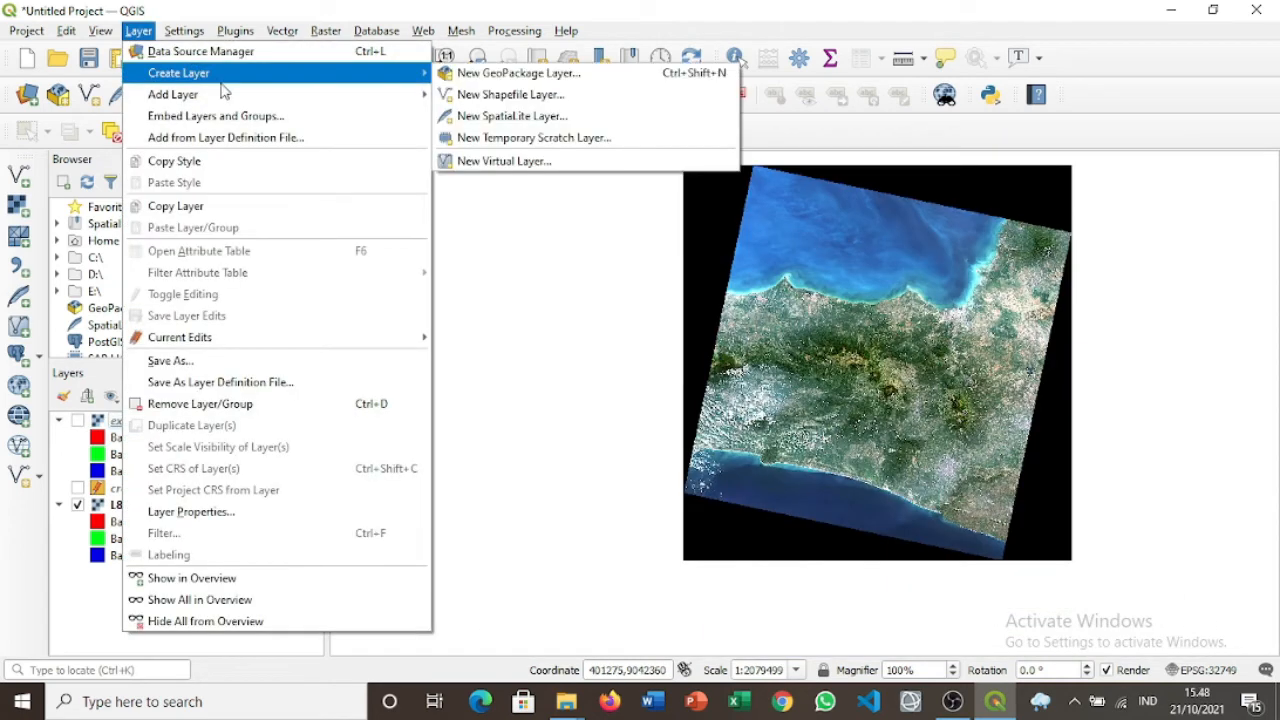
click(455, 97)
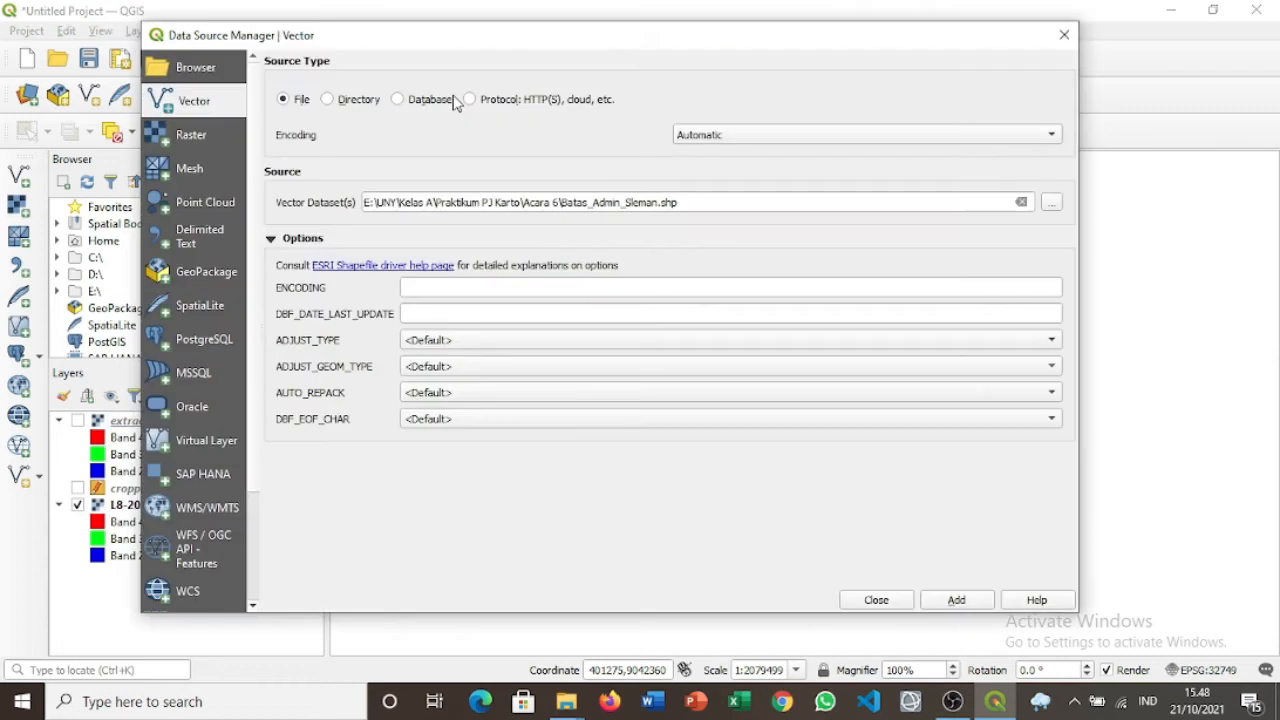
click(1051, 204)
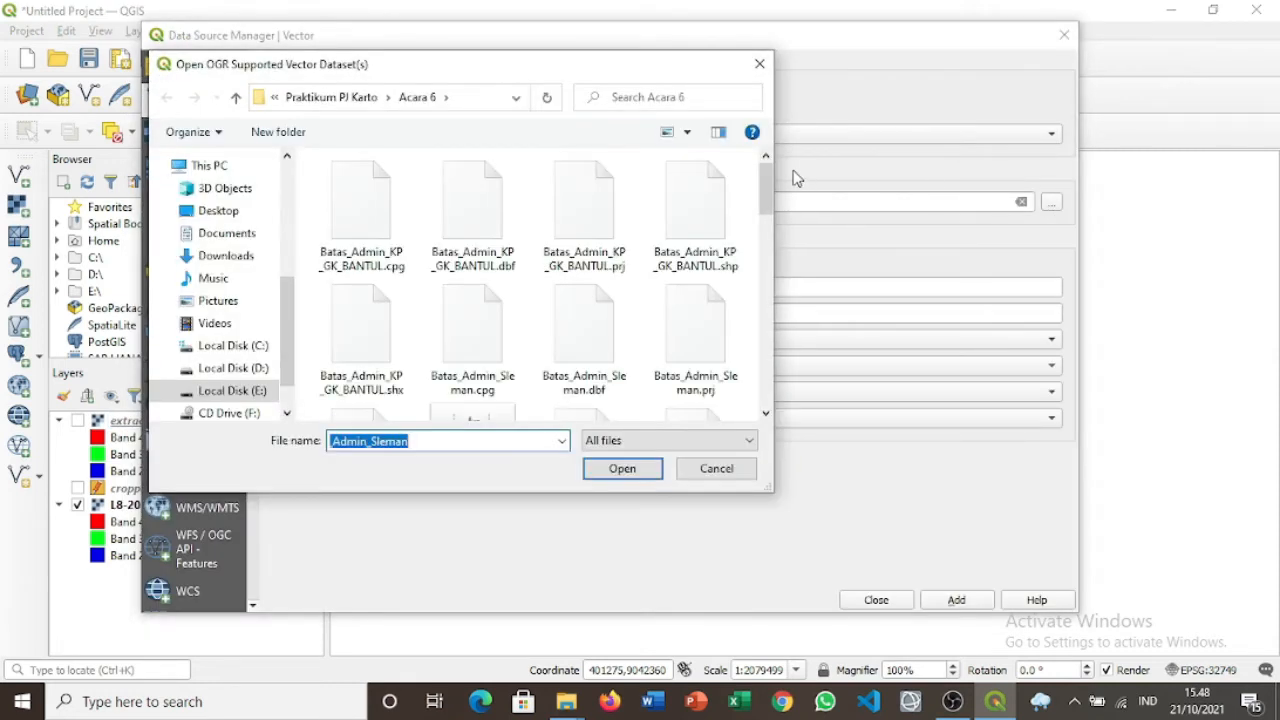
drag(768, 180, 768, 237)
click(578, 220)
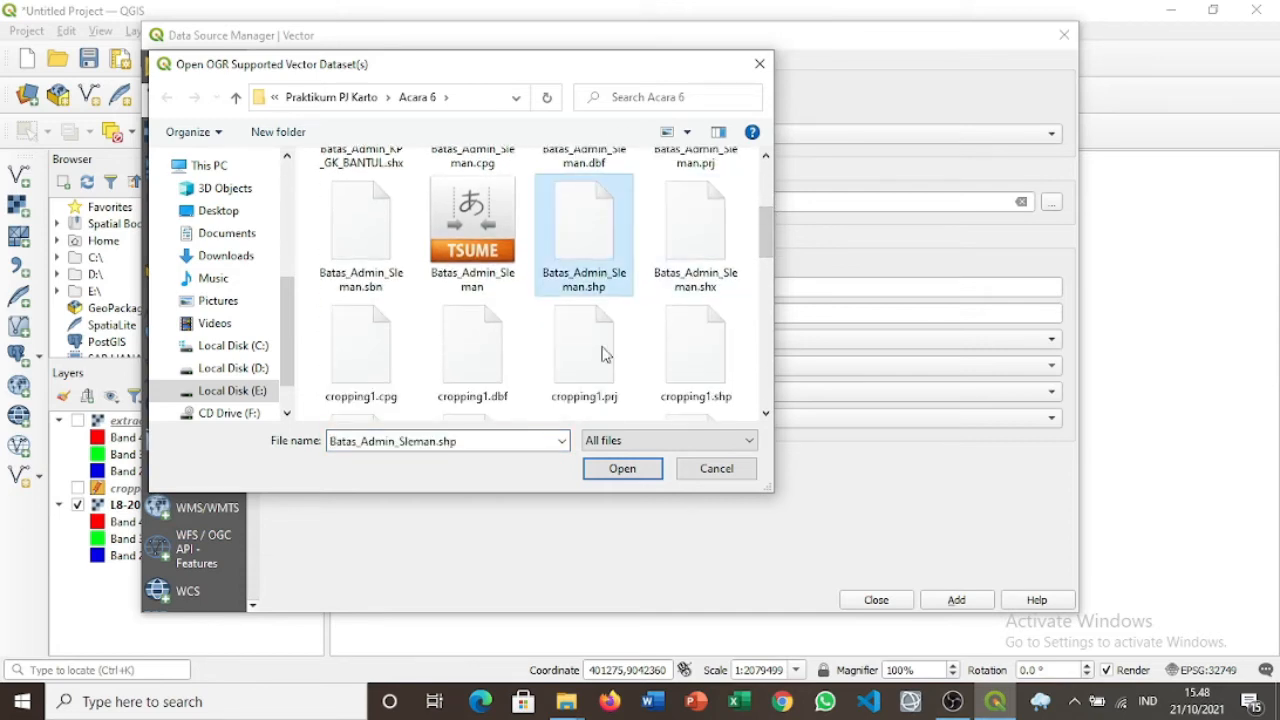
click(634, 469)
click(958, 601)
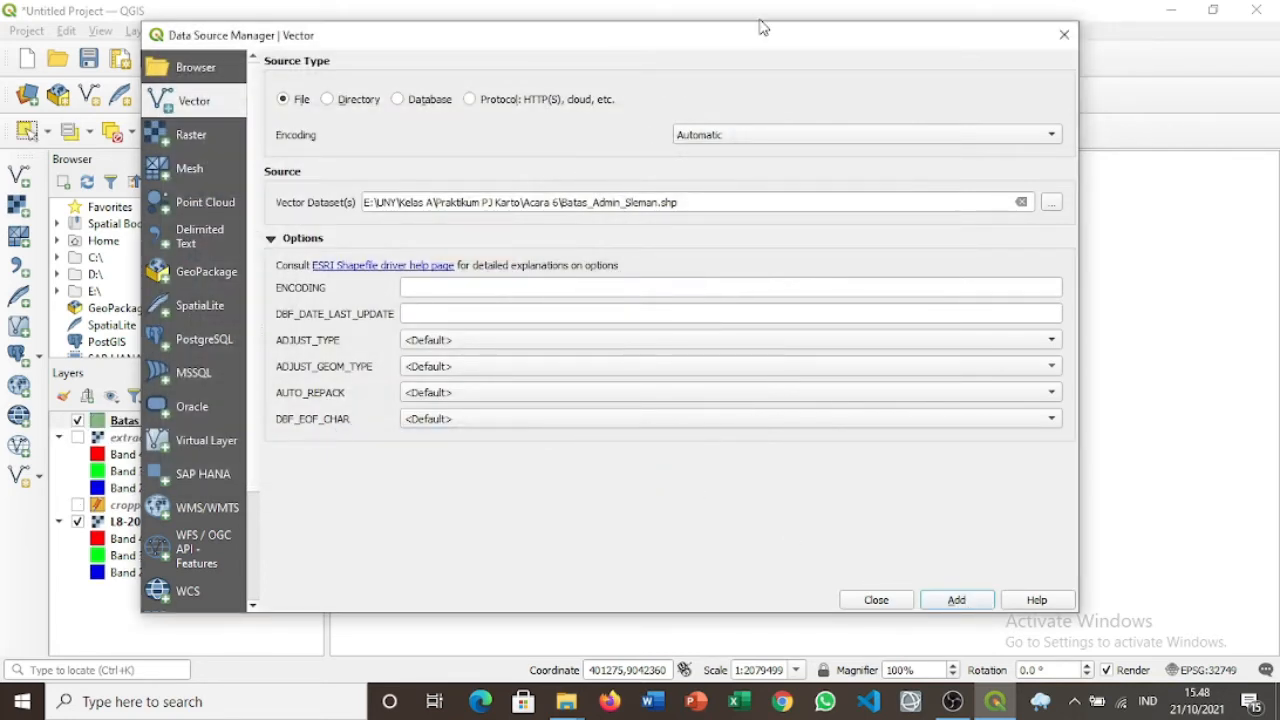
drag(771, 34, 739, 27)
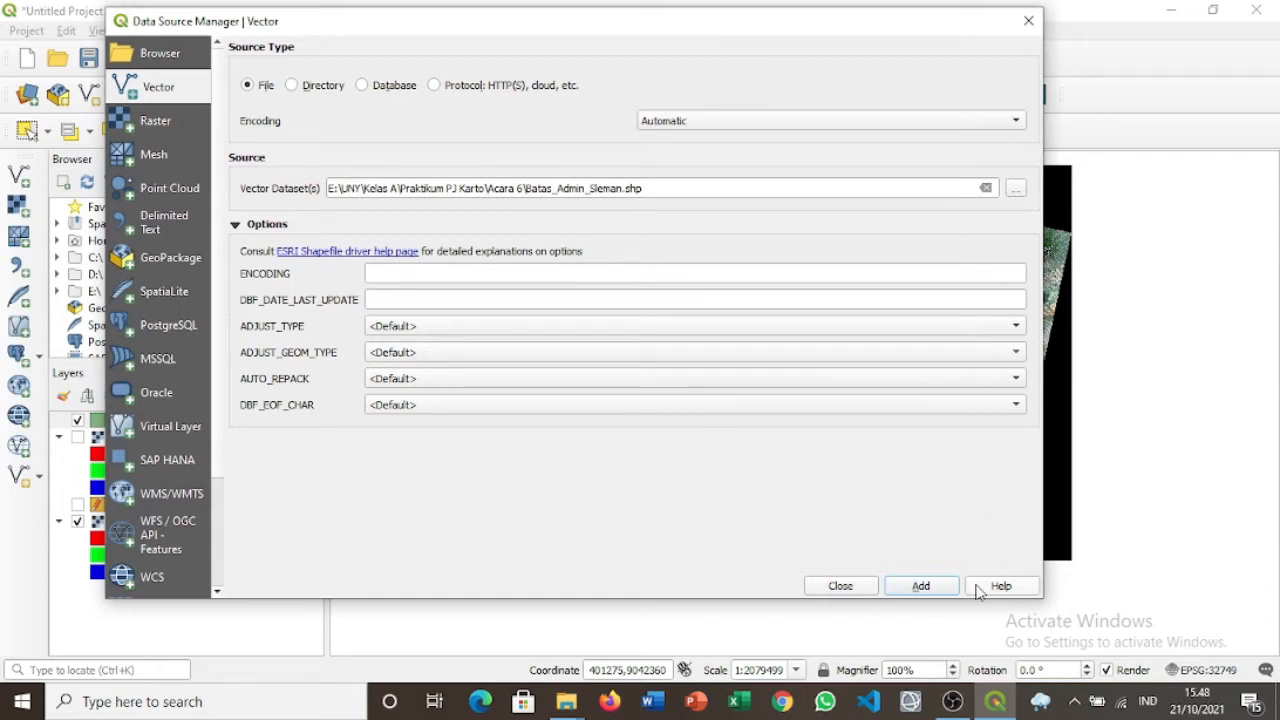
click(921, 586)
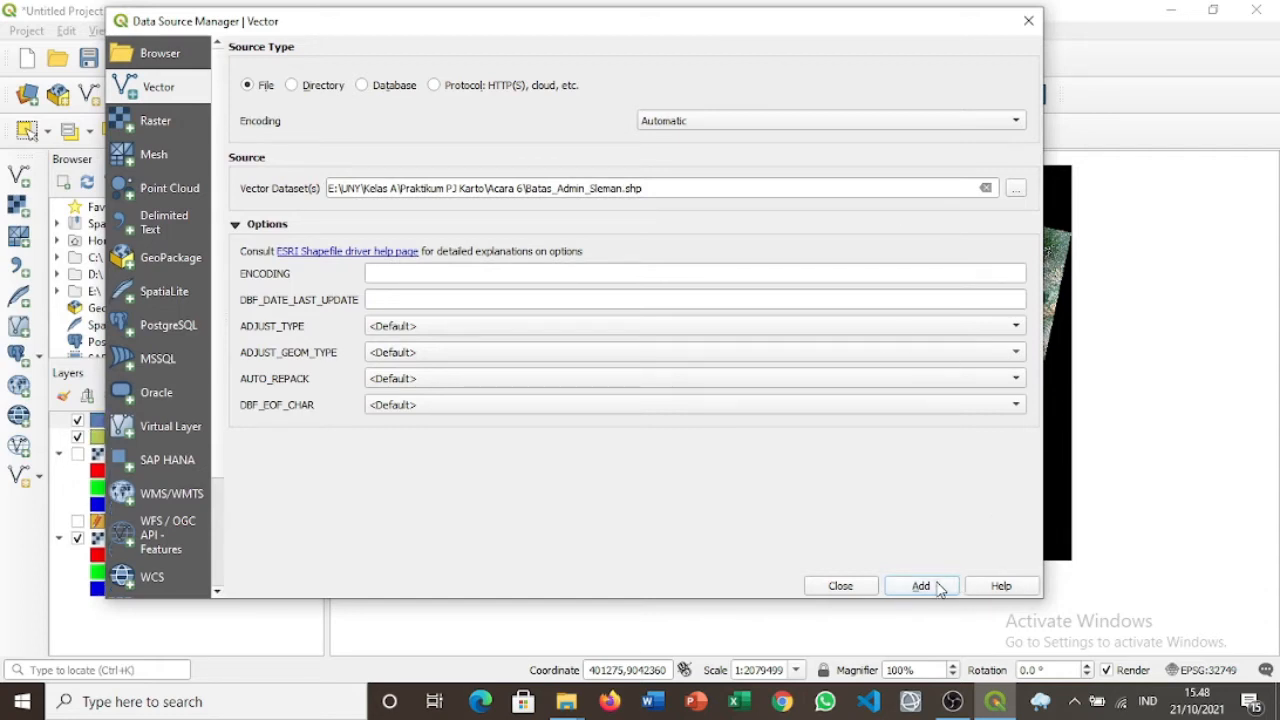
click(921, 586)
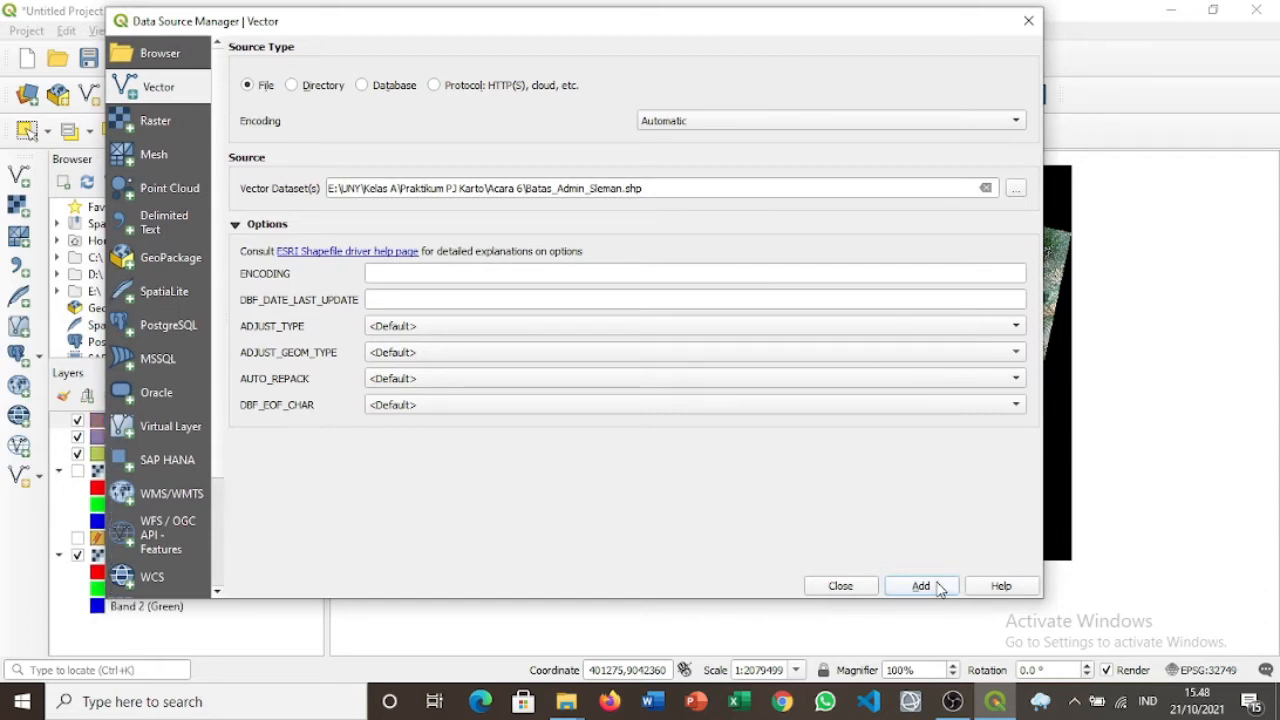
click(845, 586)
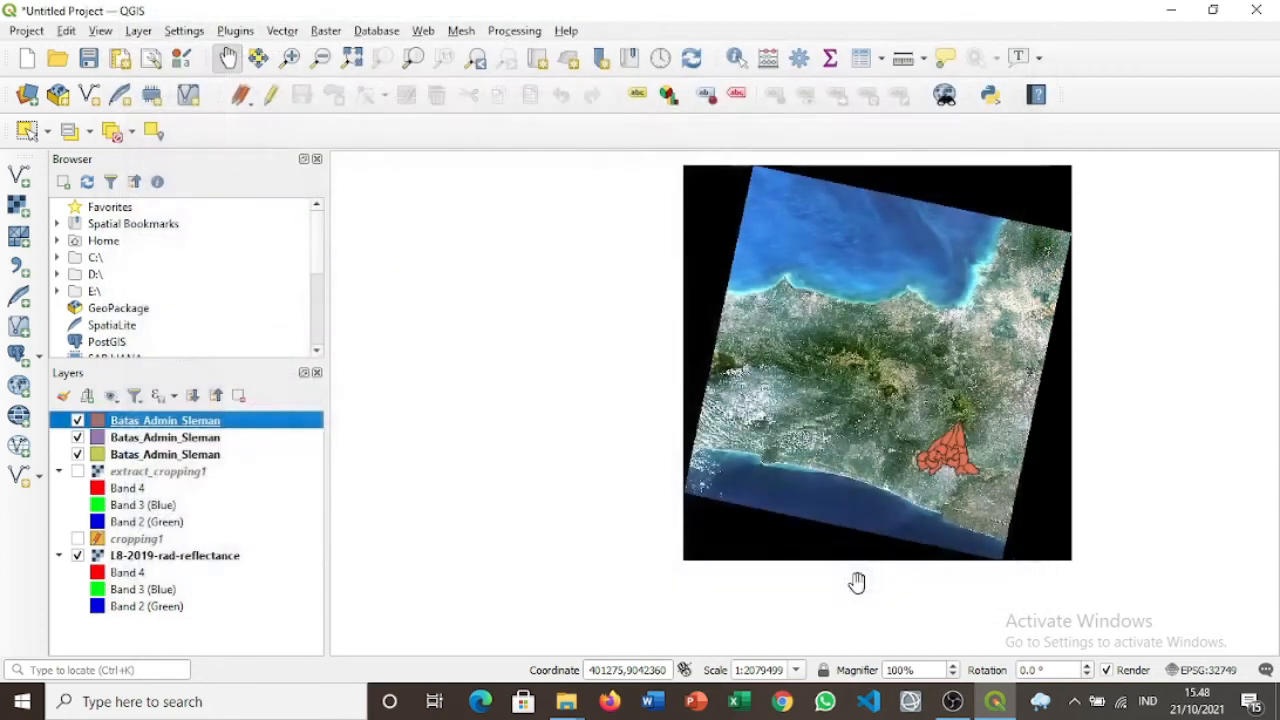
Remove the two duplicate Batas_Admin_Sleman layers, keeping just one.
right_click(212, 427)
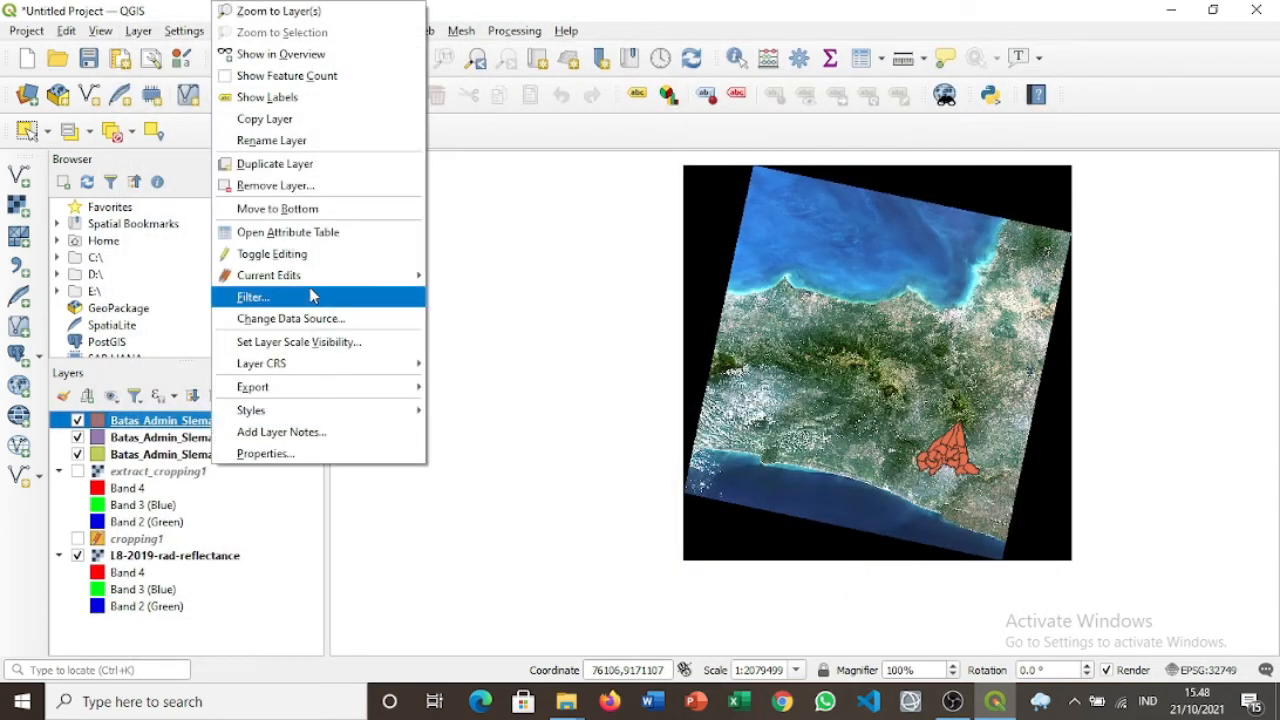
click(283, 186)
click(623, 376)
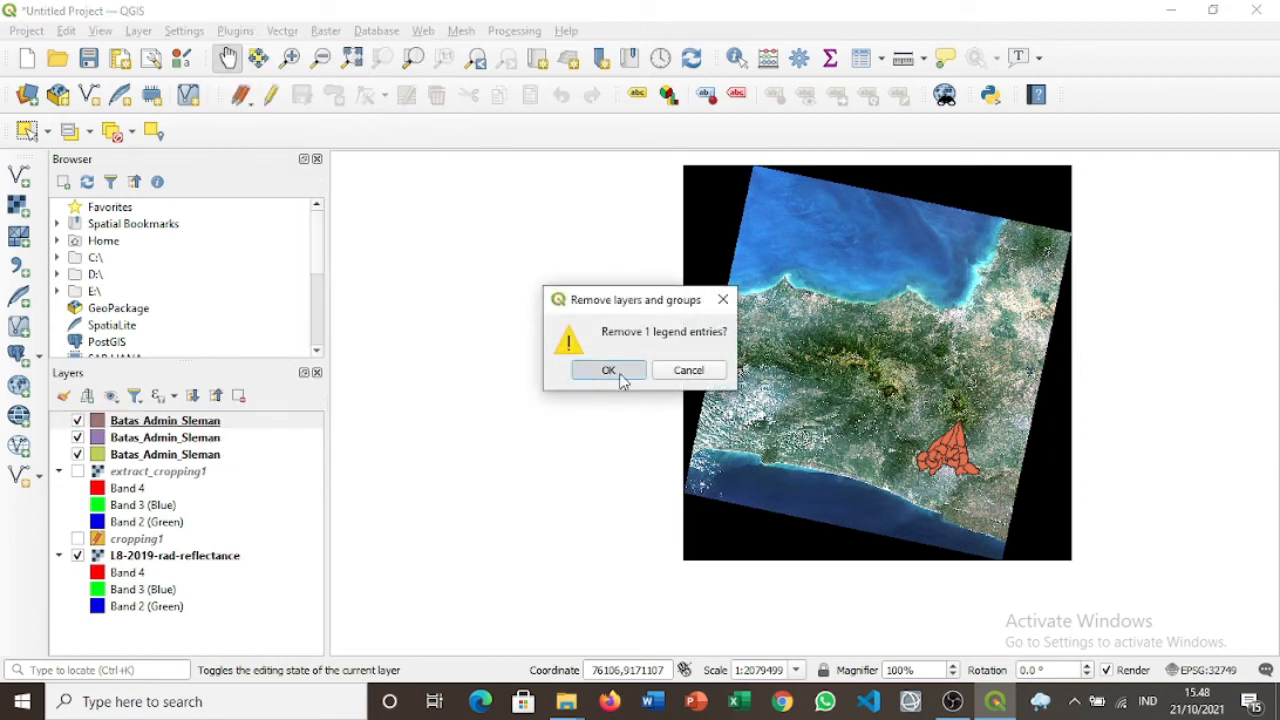
click(127, 428)
right_click(127, 428)
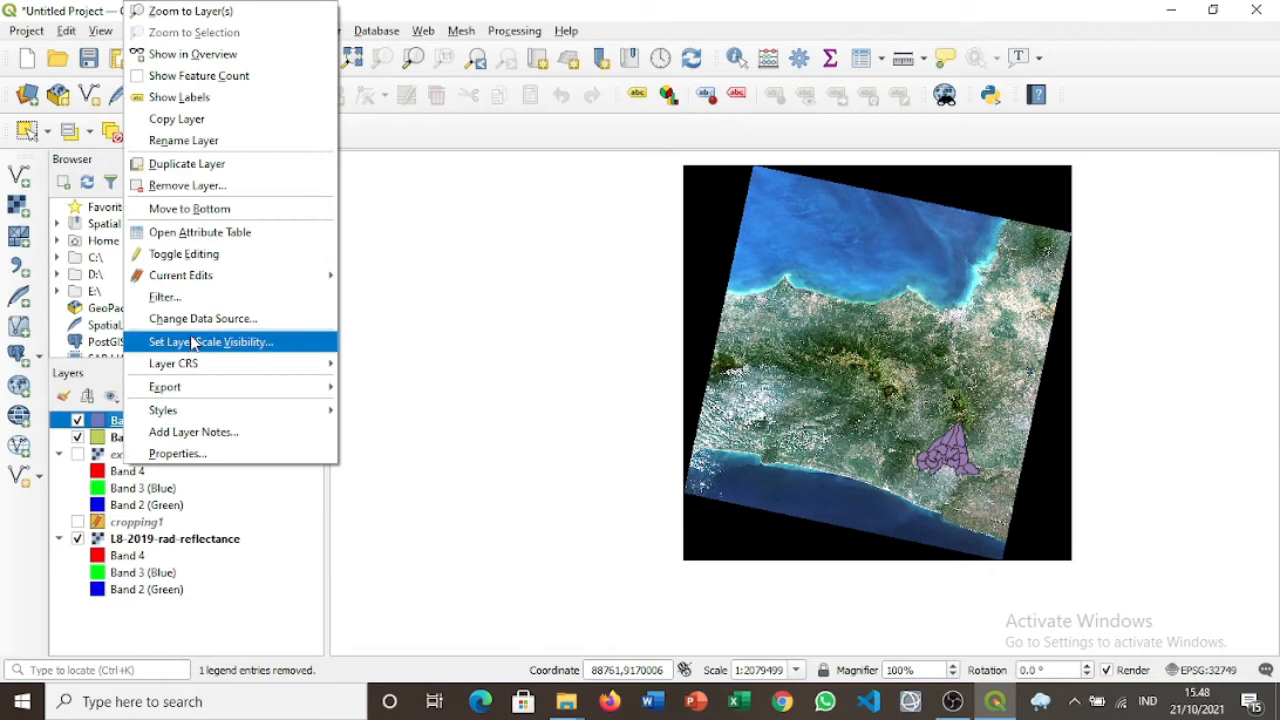
click(256, 186)
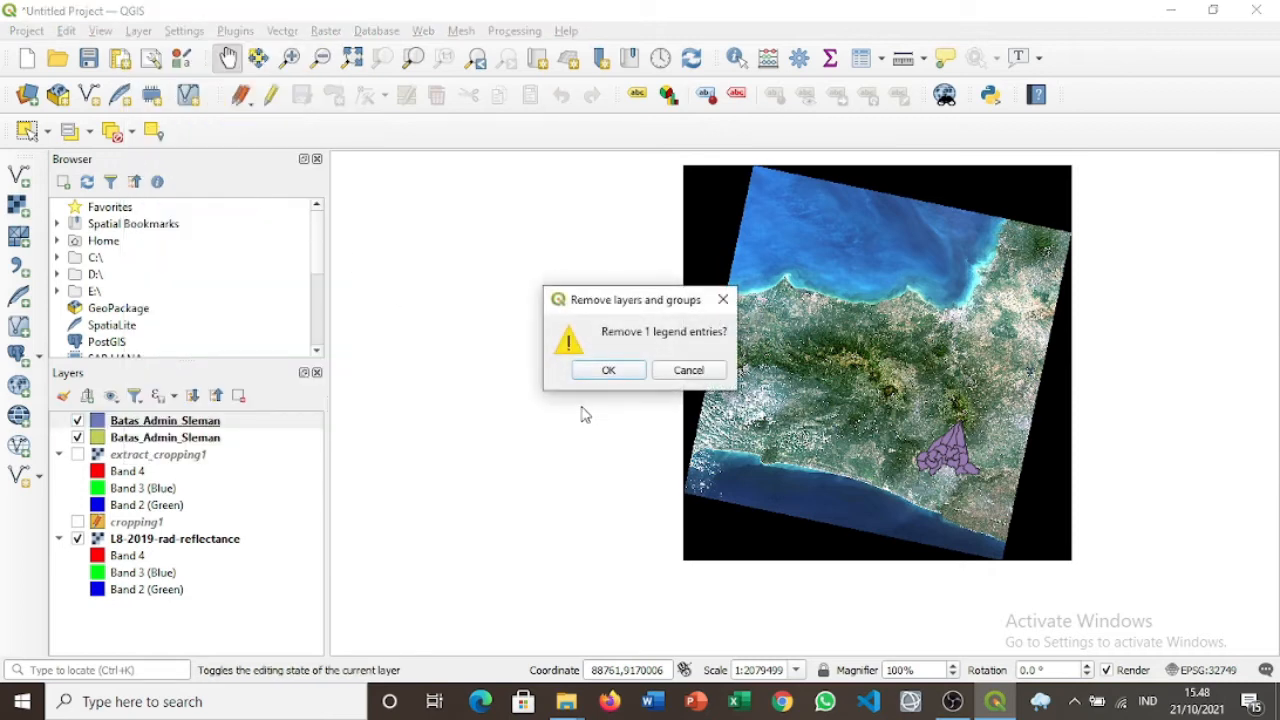
click(594, 370)
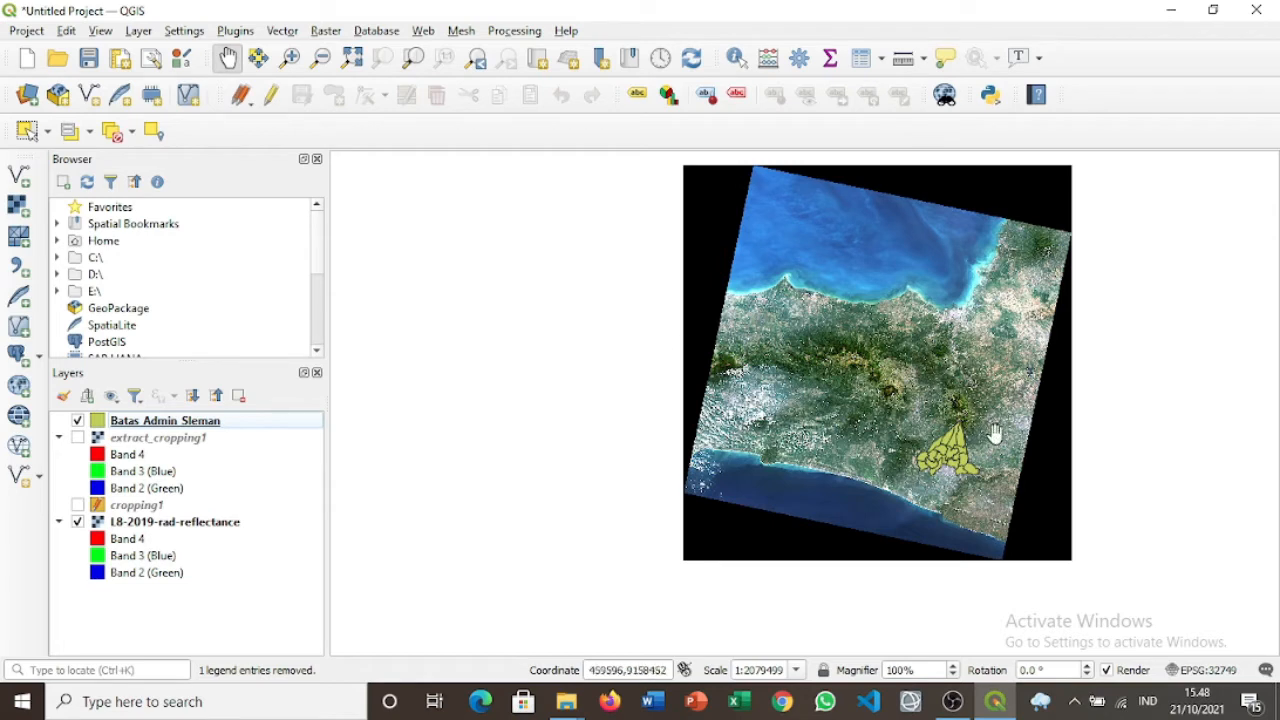
Zoom in and centre the map on the Sleman district, then select the Batas Admin Sleman layer.
scroll(951, 447, up, 3)
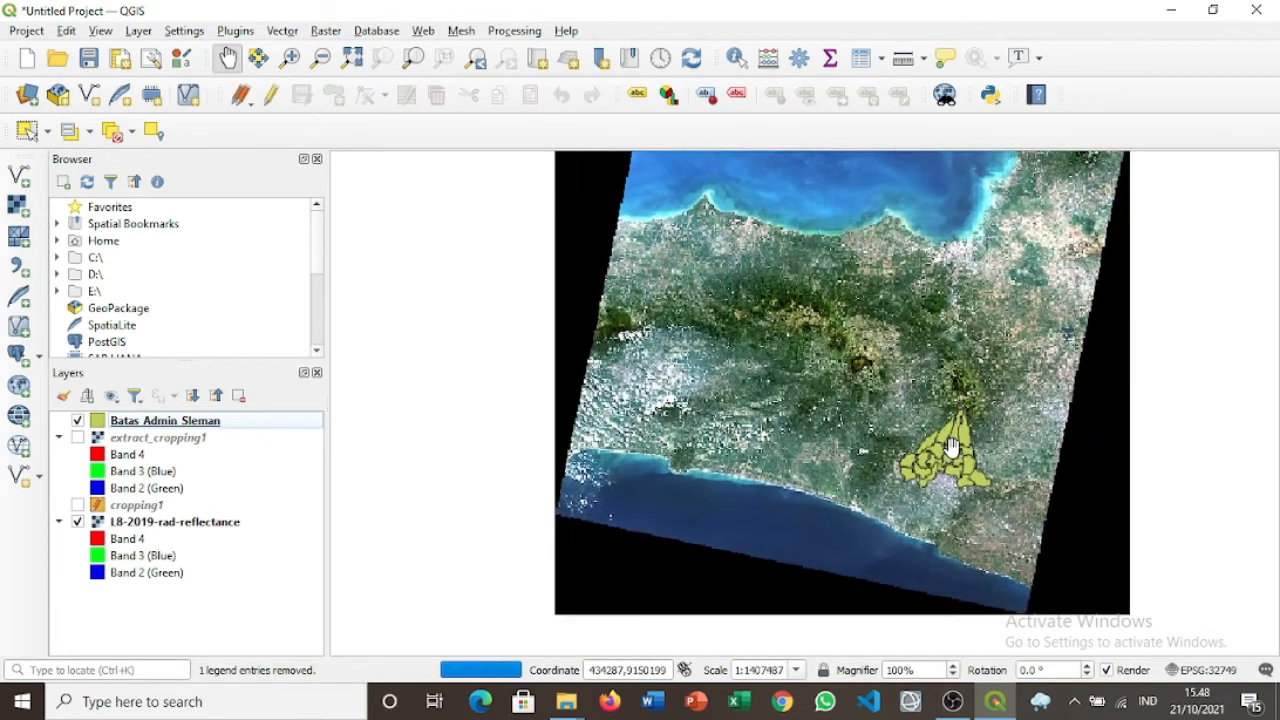
scroll(951, 447, up, 2)
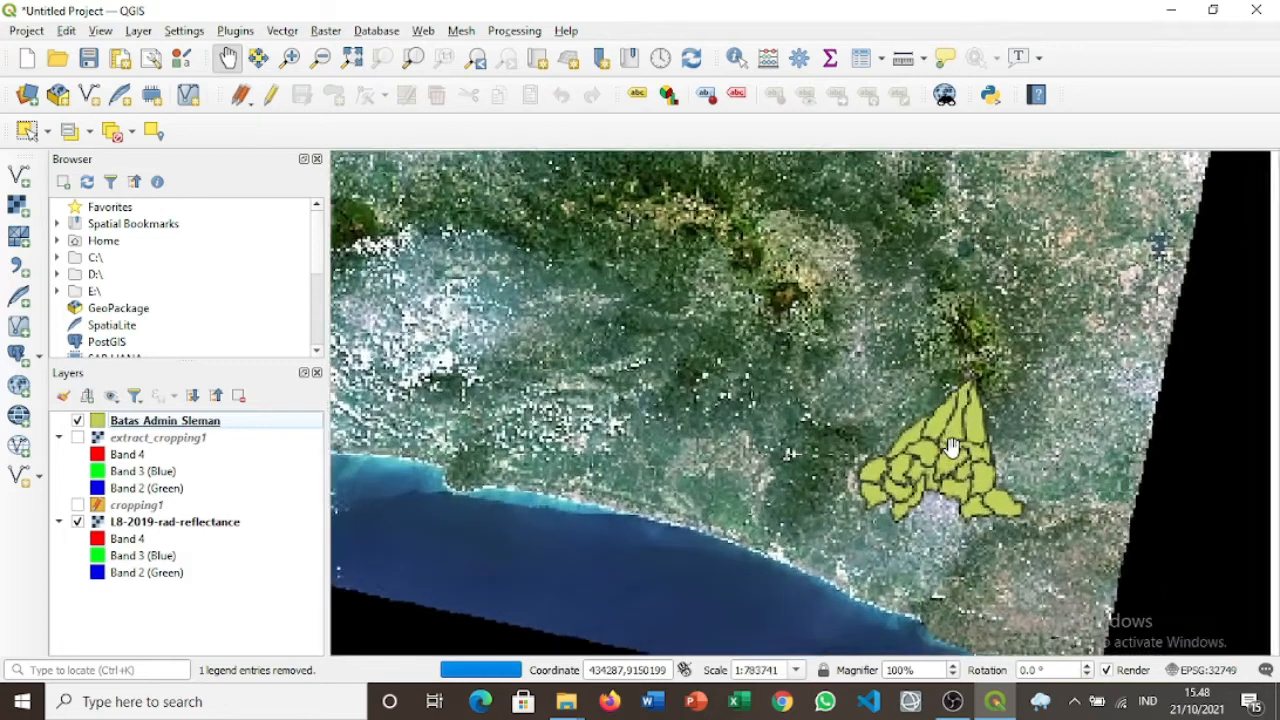
scroll(951, 447, up, 1)
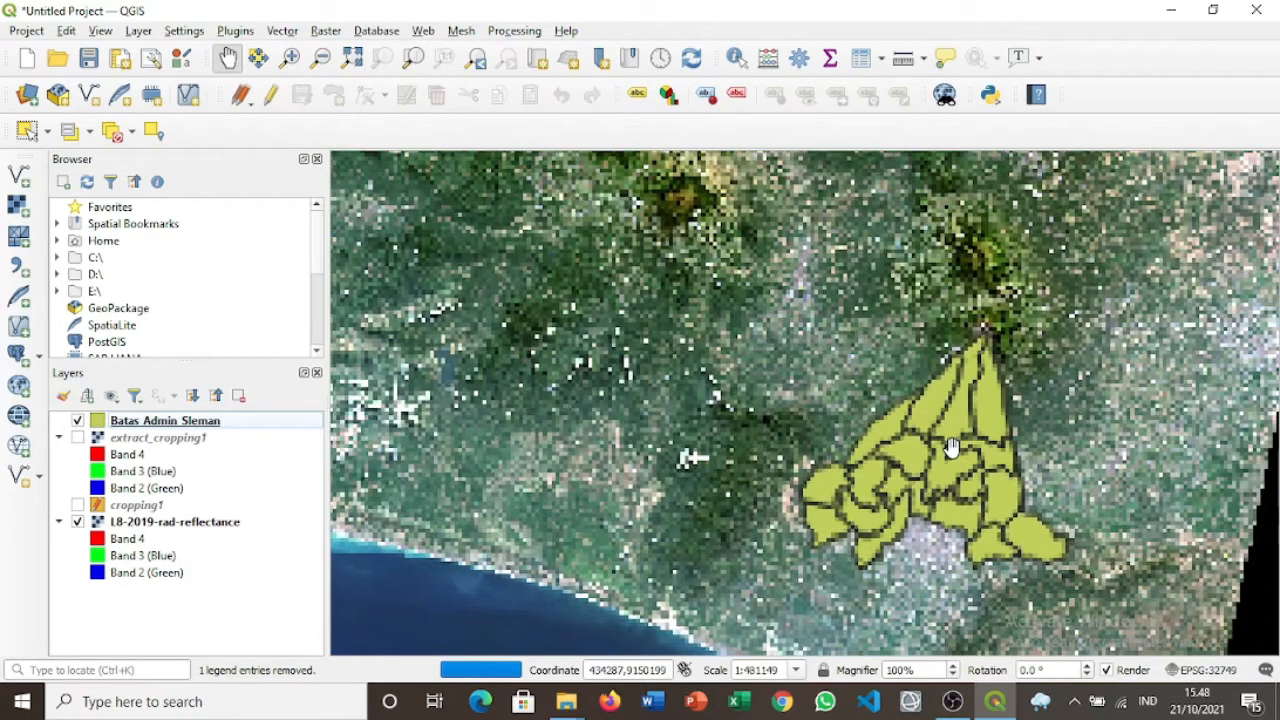
drag(951, 447, 888, 378)
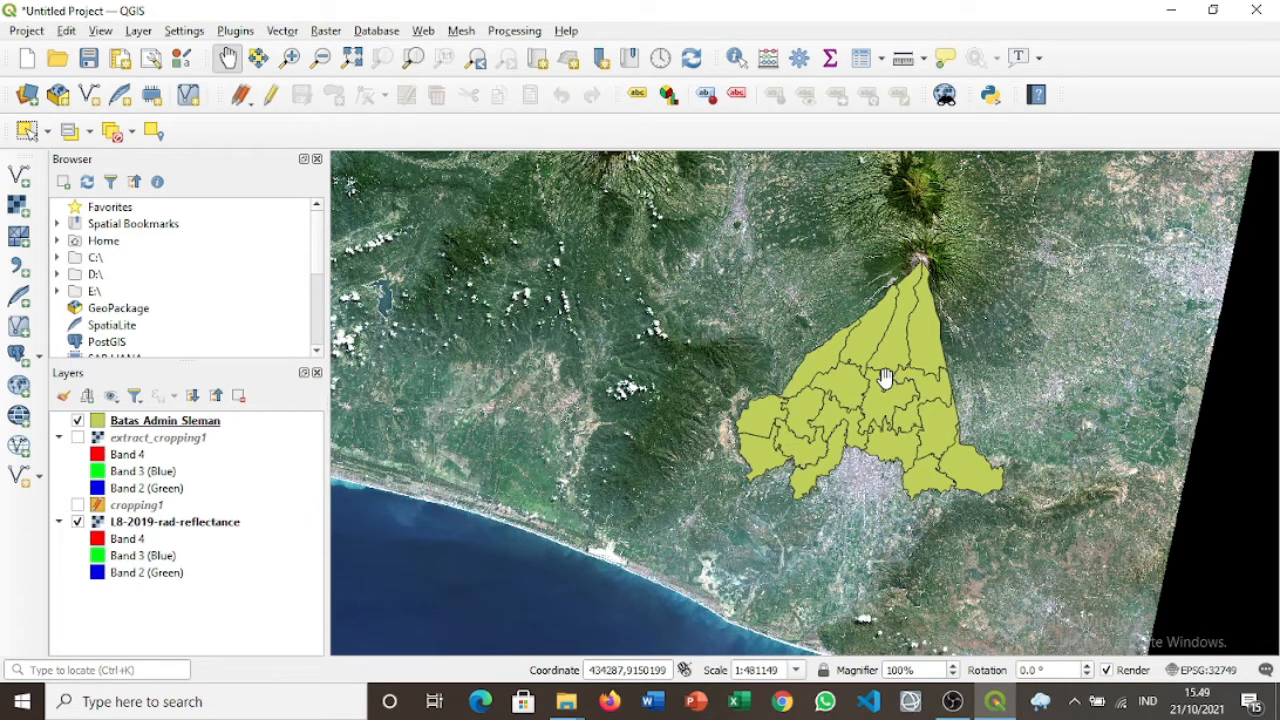
click(100, 426)
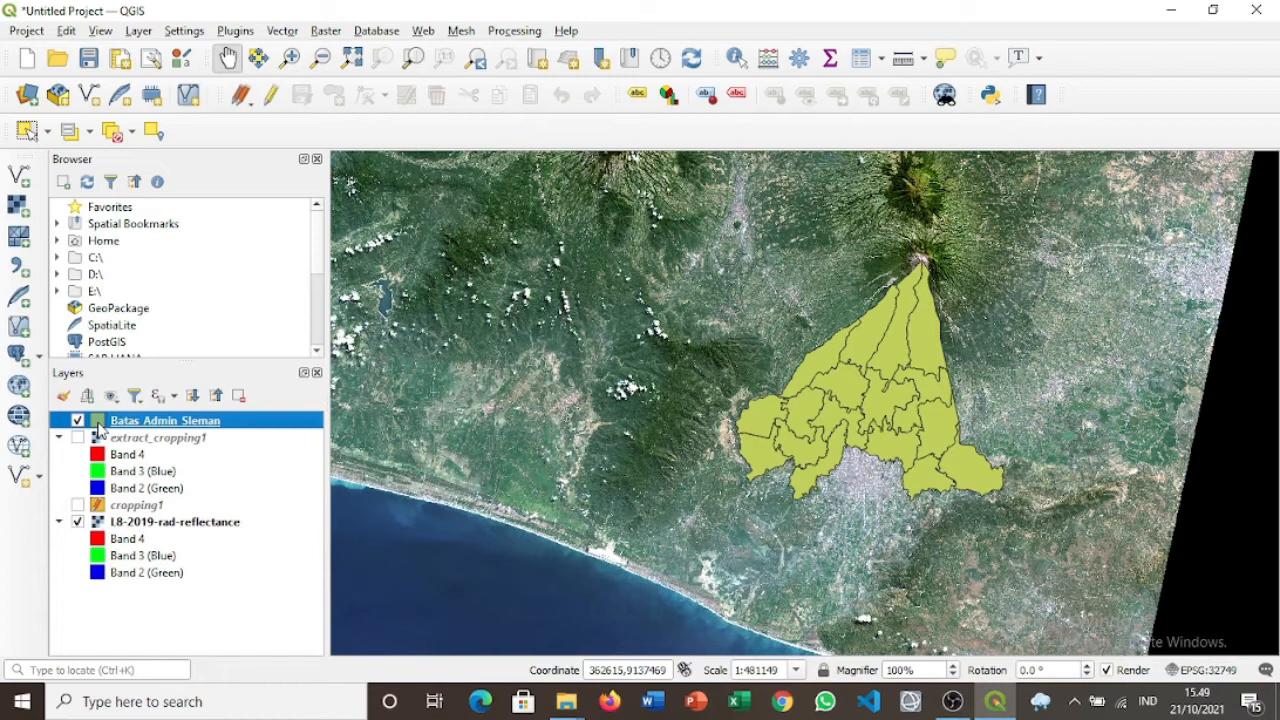
Apply the Favorites 'outline red' symbol to Batas Admin Sleman in its Symbology settings.
double_click(100, 425)
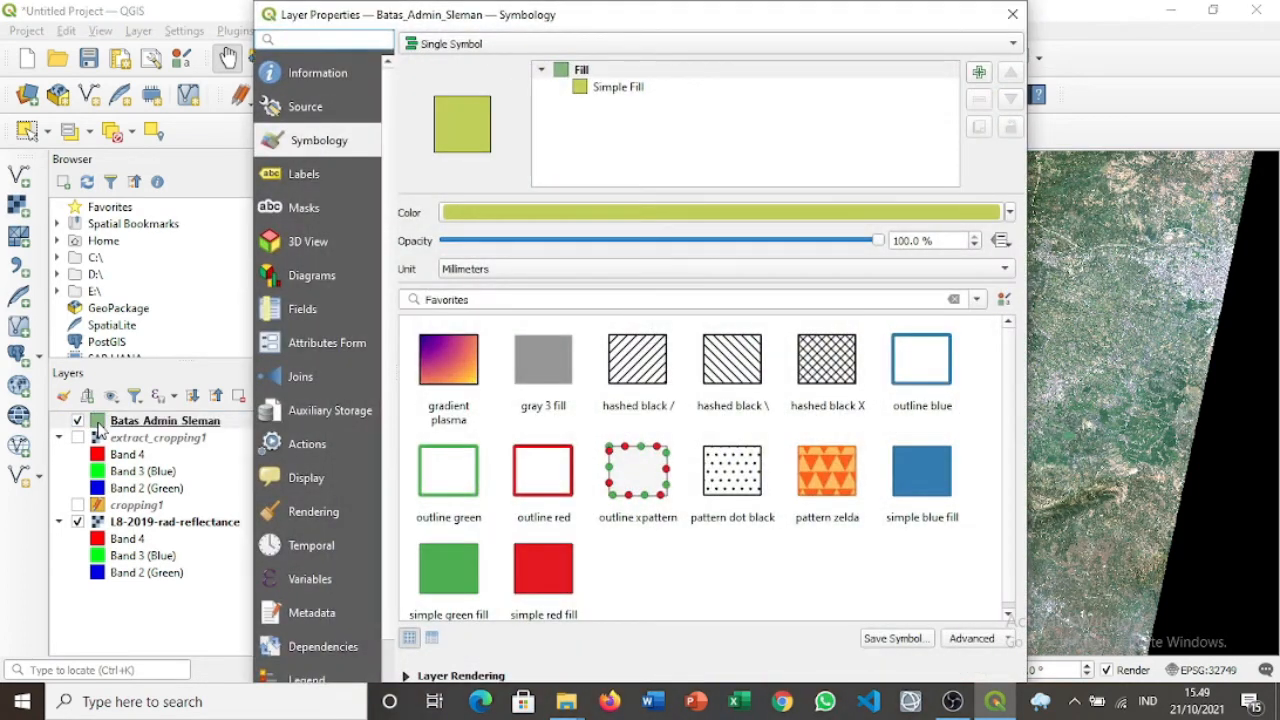
click(556, 482)
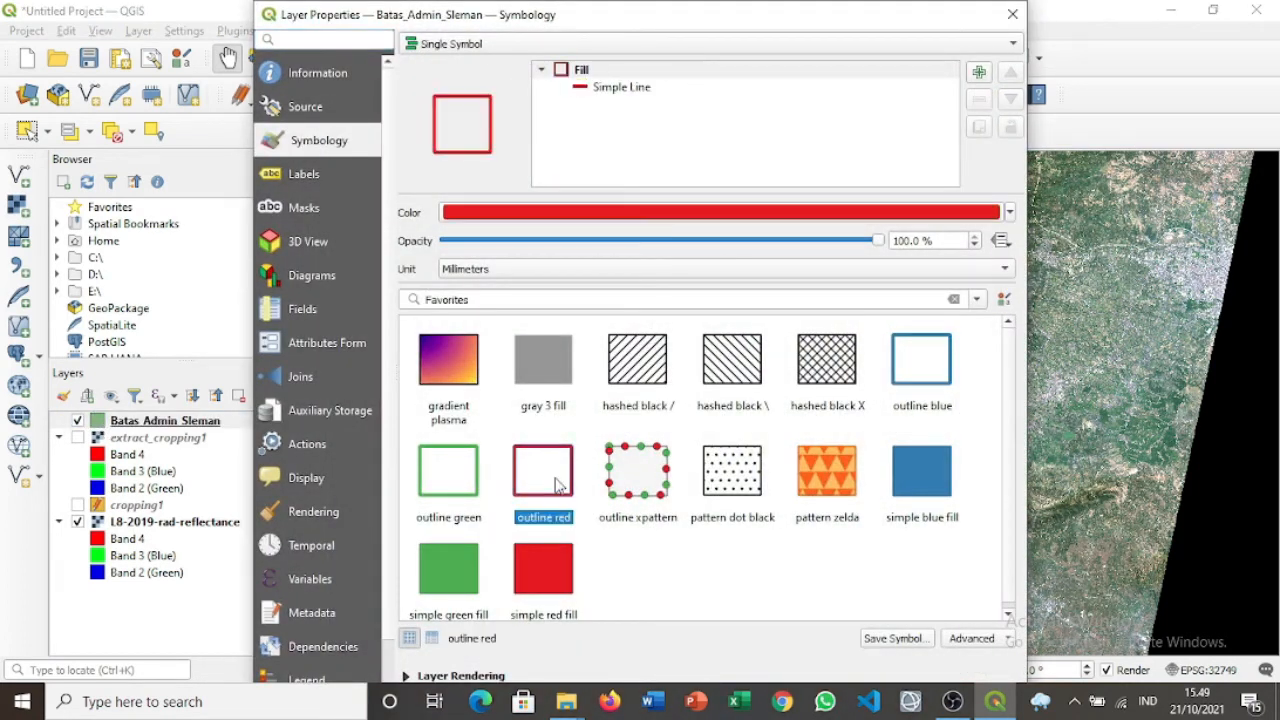
click(895, 638)
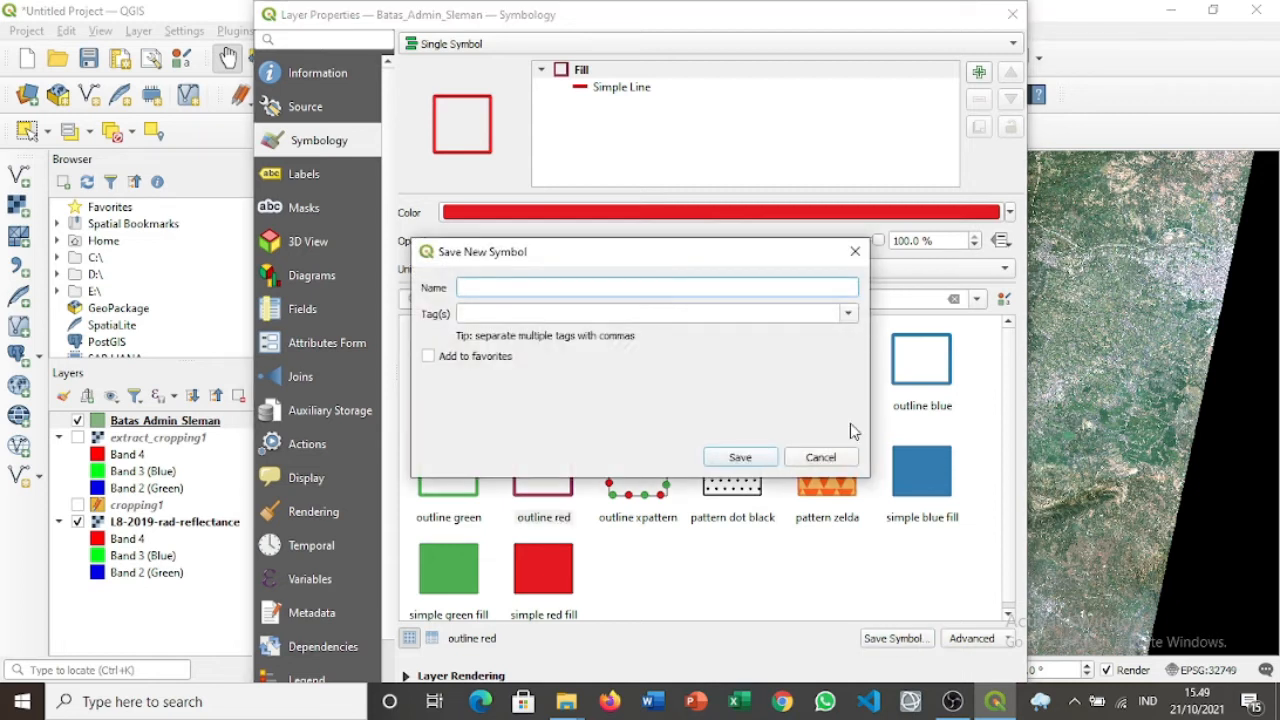
click(855, 253)
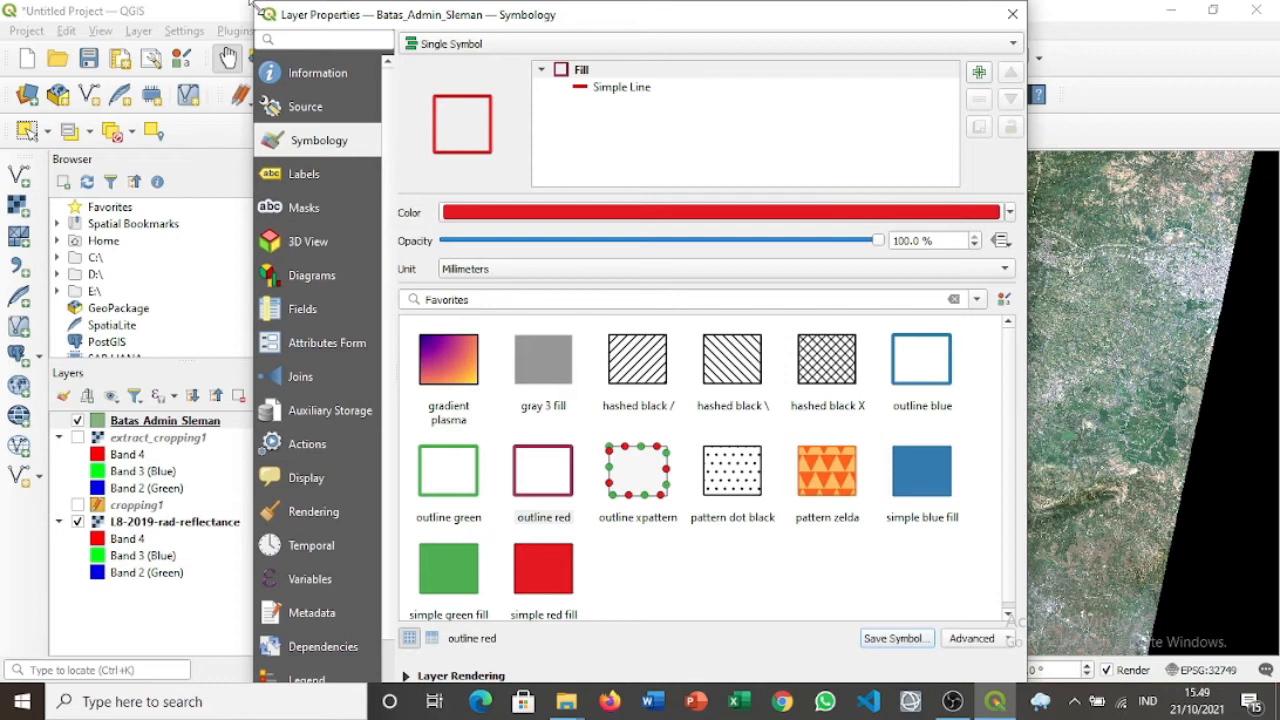
drag(253, 8, 253, 140)
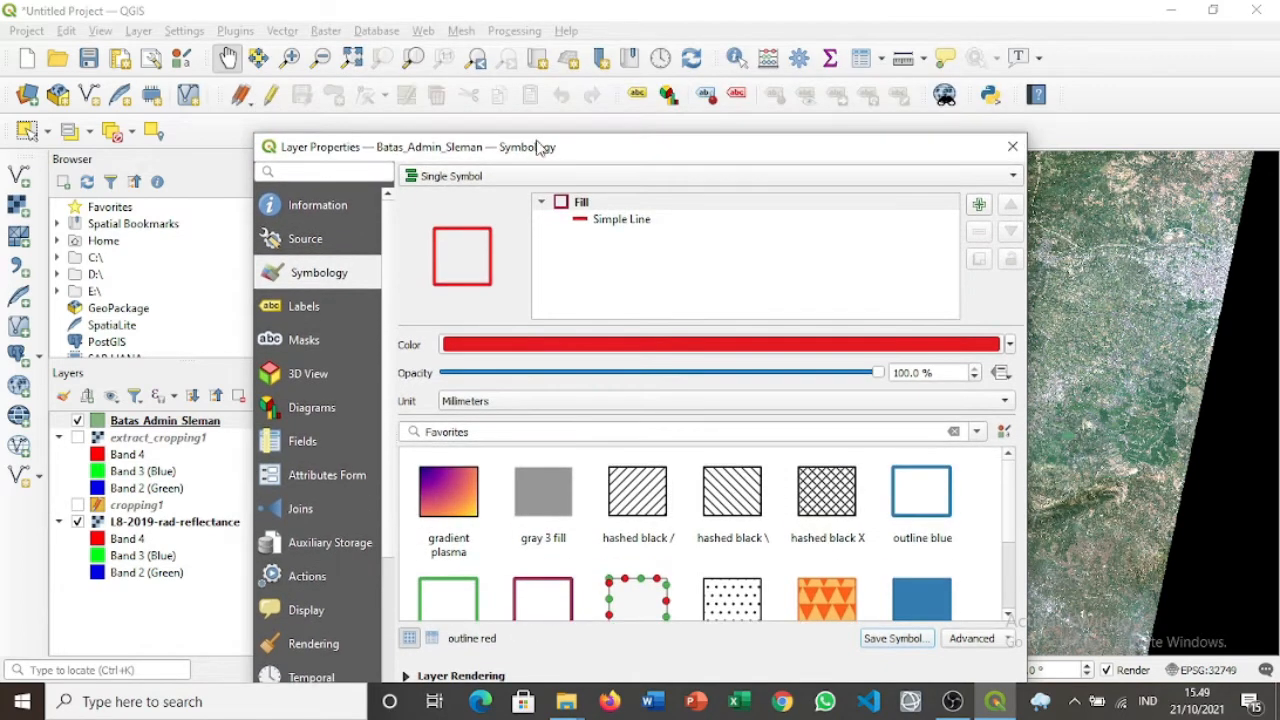
drag(540, 147, 537, 37)
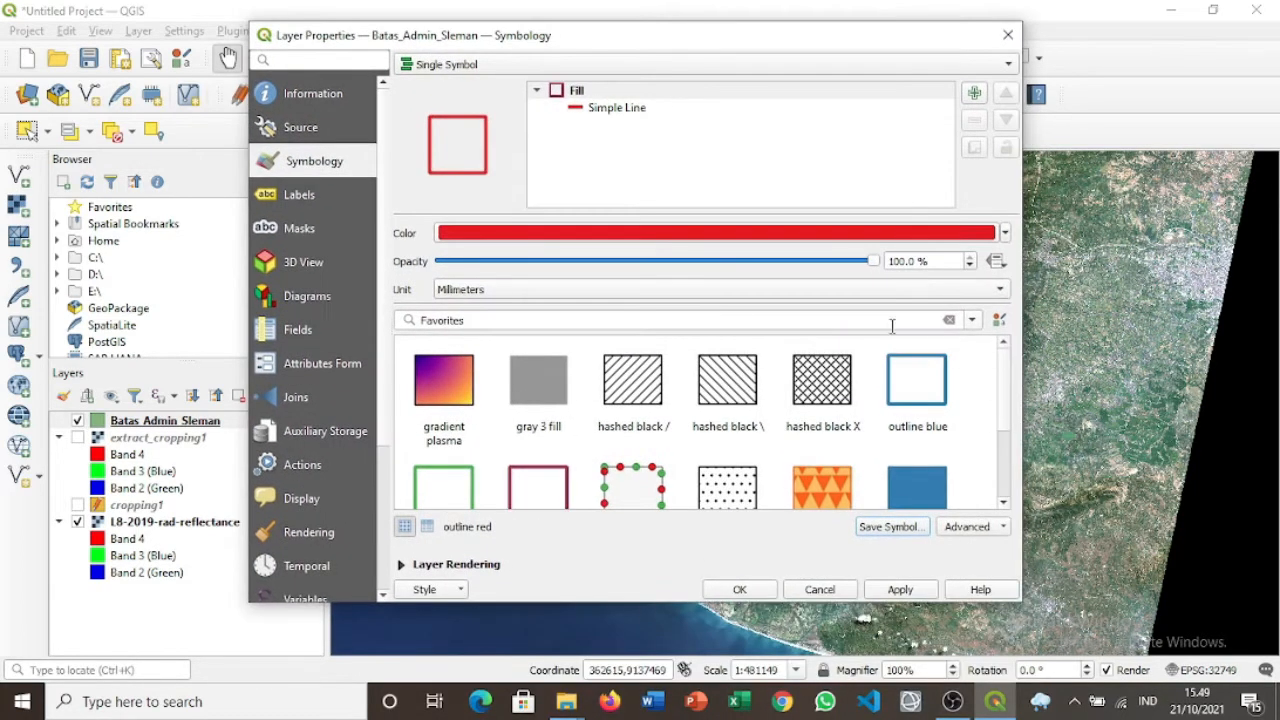
click(910, 590)
click(1008, 35)
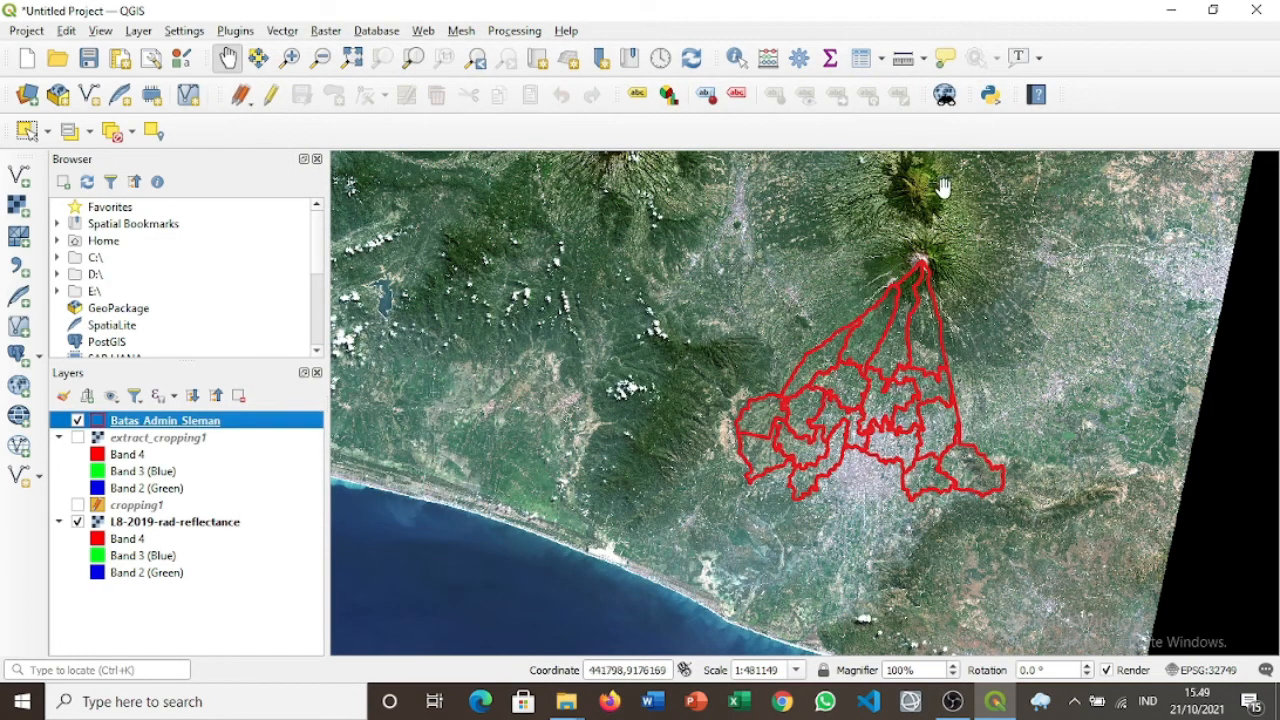
Zoom closer on the red Sleman outlines and bring up the Raster > Extraction tools.
scroll(885, 397, up, 1)
scroll(885, 397, up, 1)
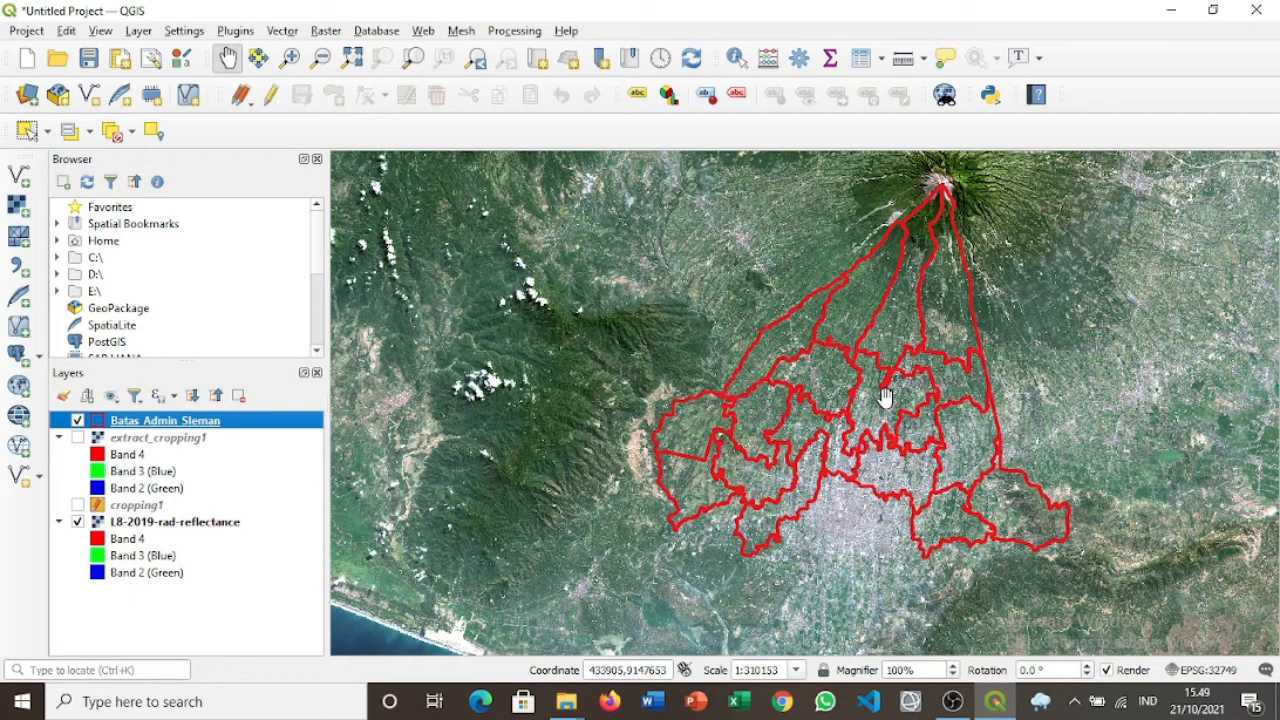
click(340, 38)
mouse_move(397, 185)
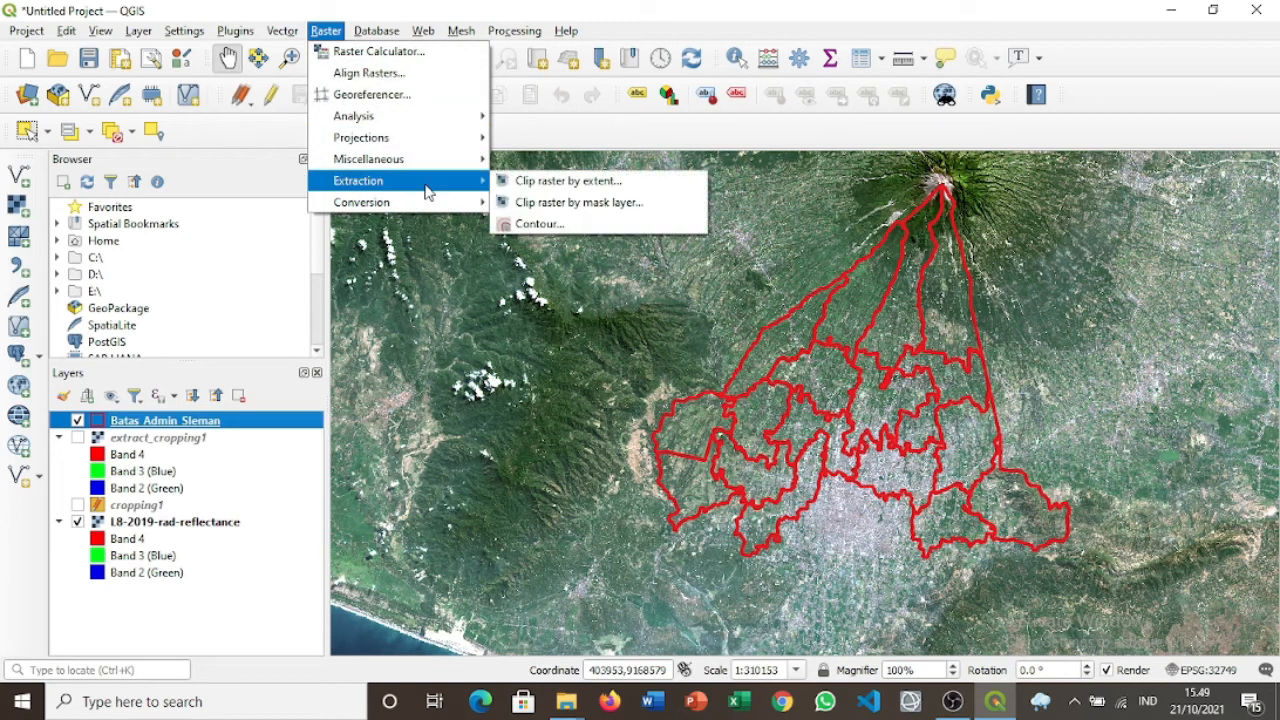
Start Clip raster by mask layer with input L8-2019-rad-reflectance and mask Batas_Admin_Sleman.
click(533, 204)
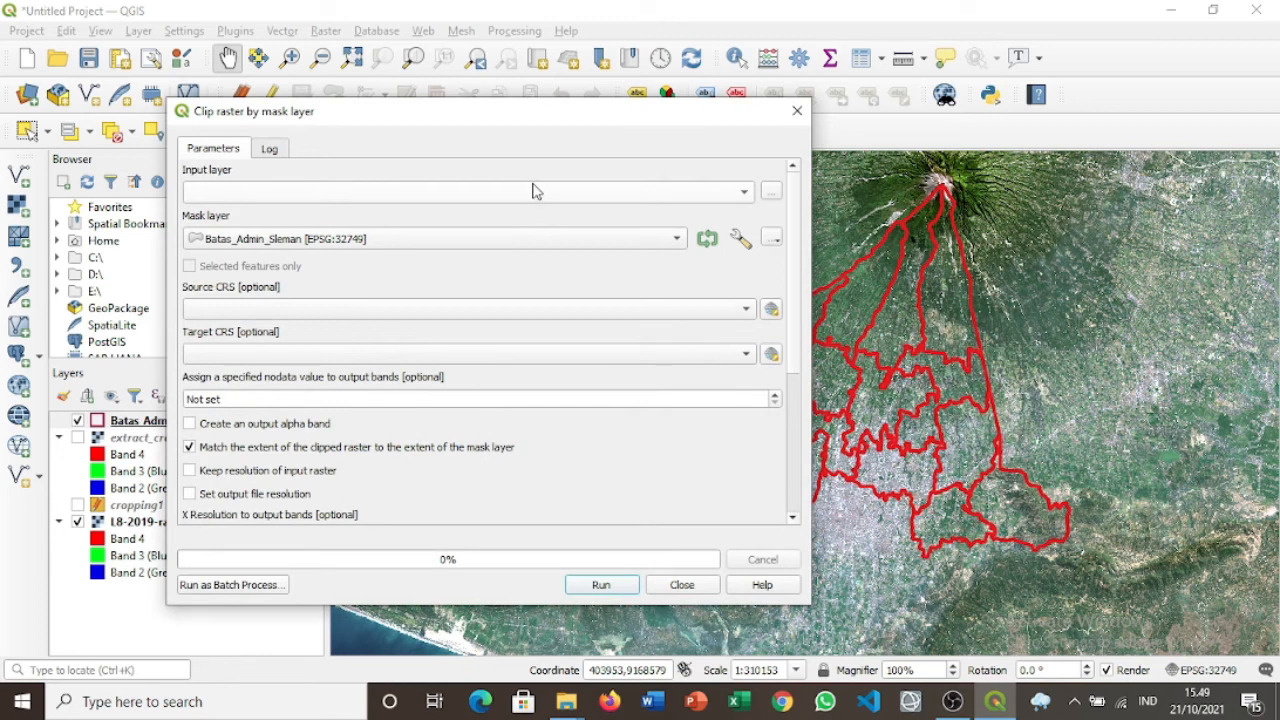
click(535, 193)
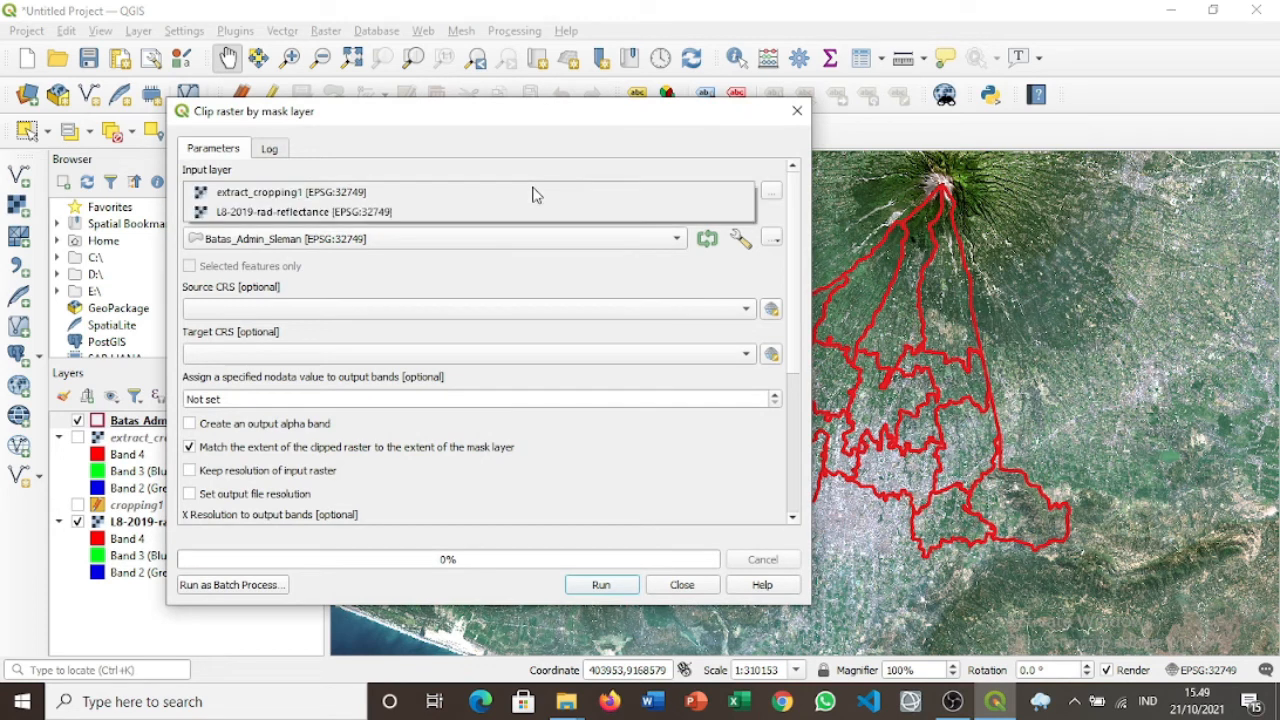
click(474, 214)
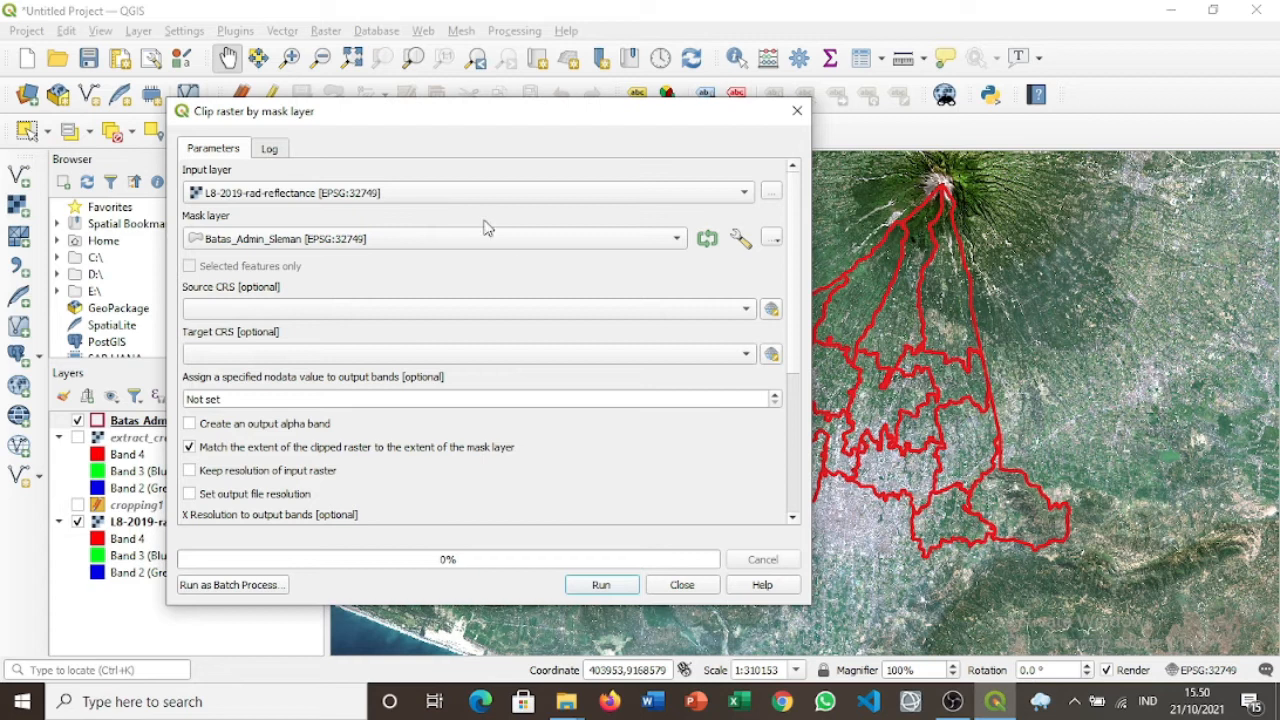
click(508, 240)
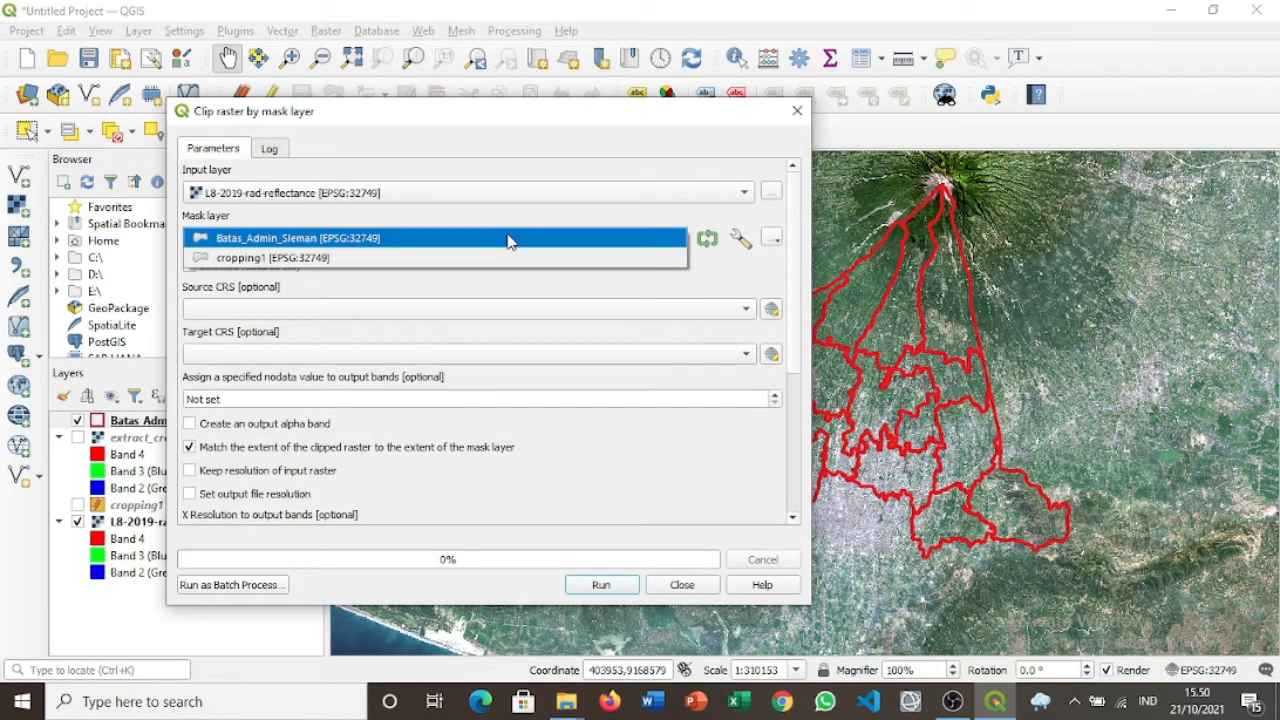
click(508, 240)
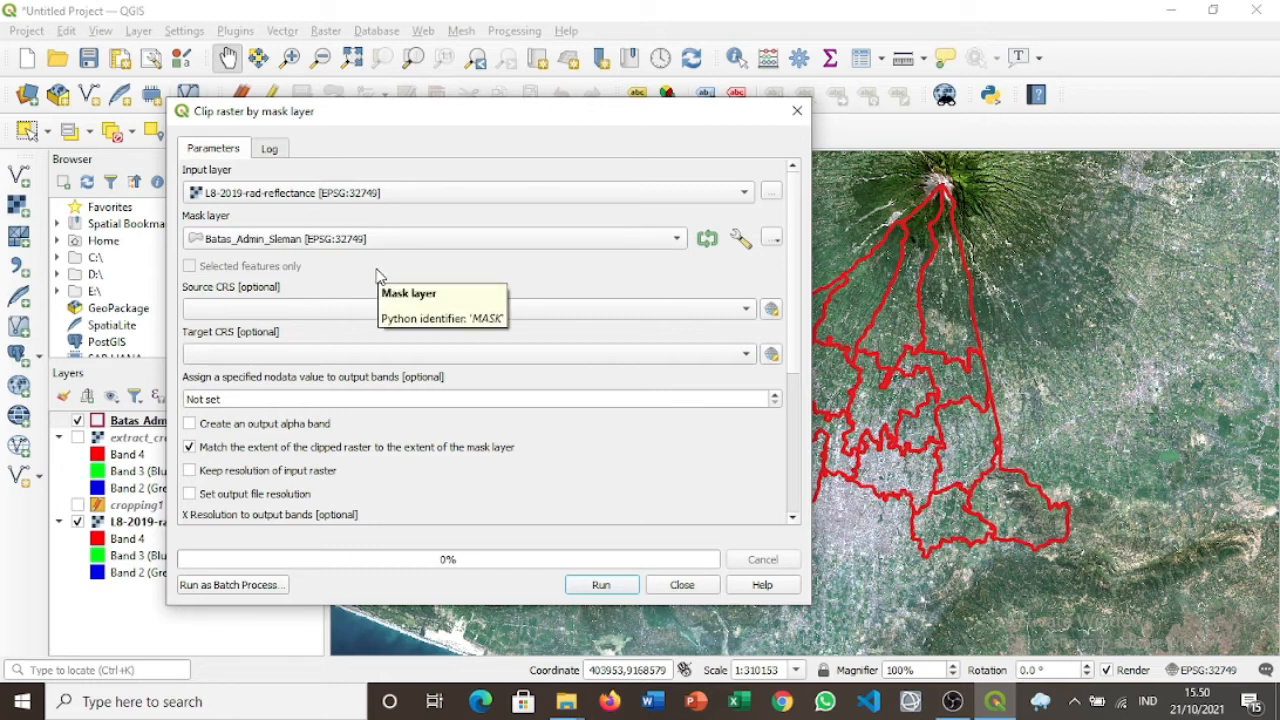
click(697, 311)
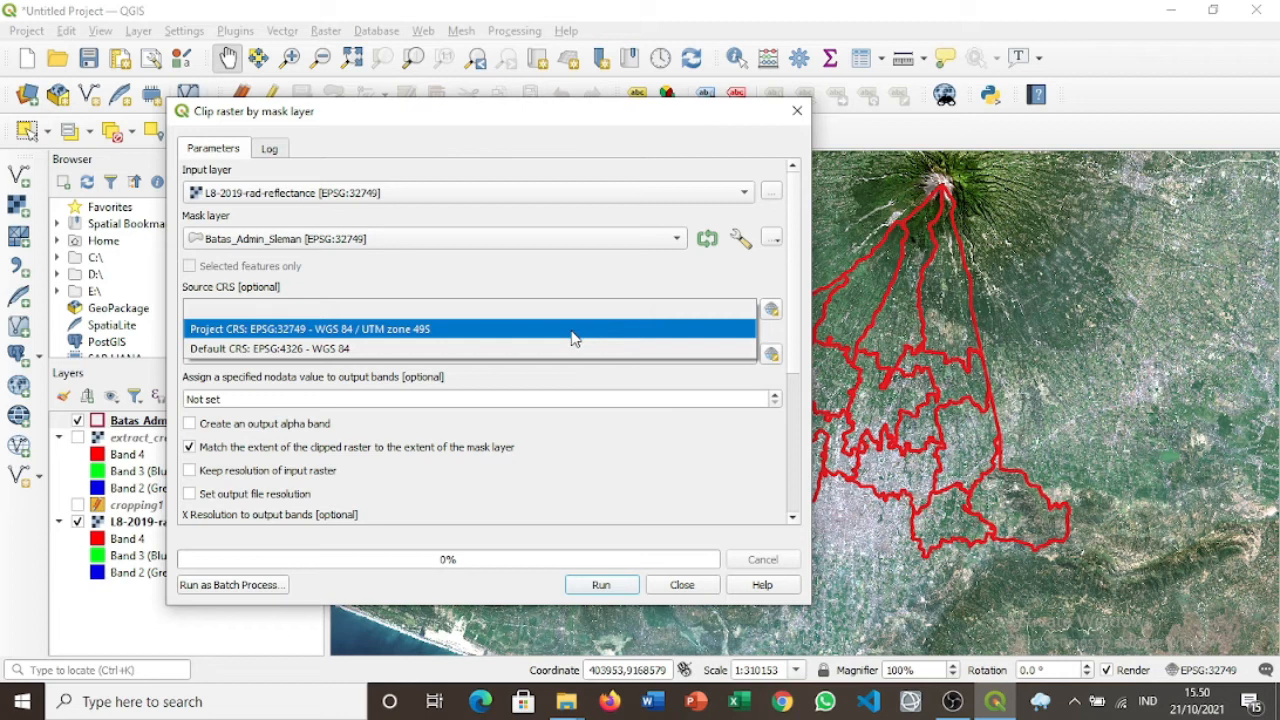
Set the nodata value to 0, reset X Resolution to not set, and bring up output saving choices.
click(420, 396)
key(BackSpace)
text(0)
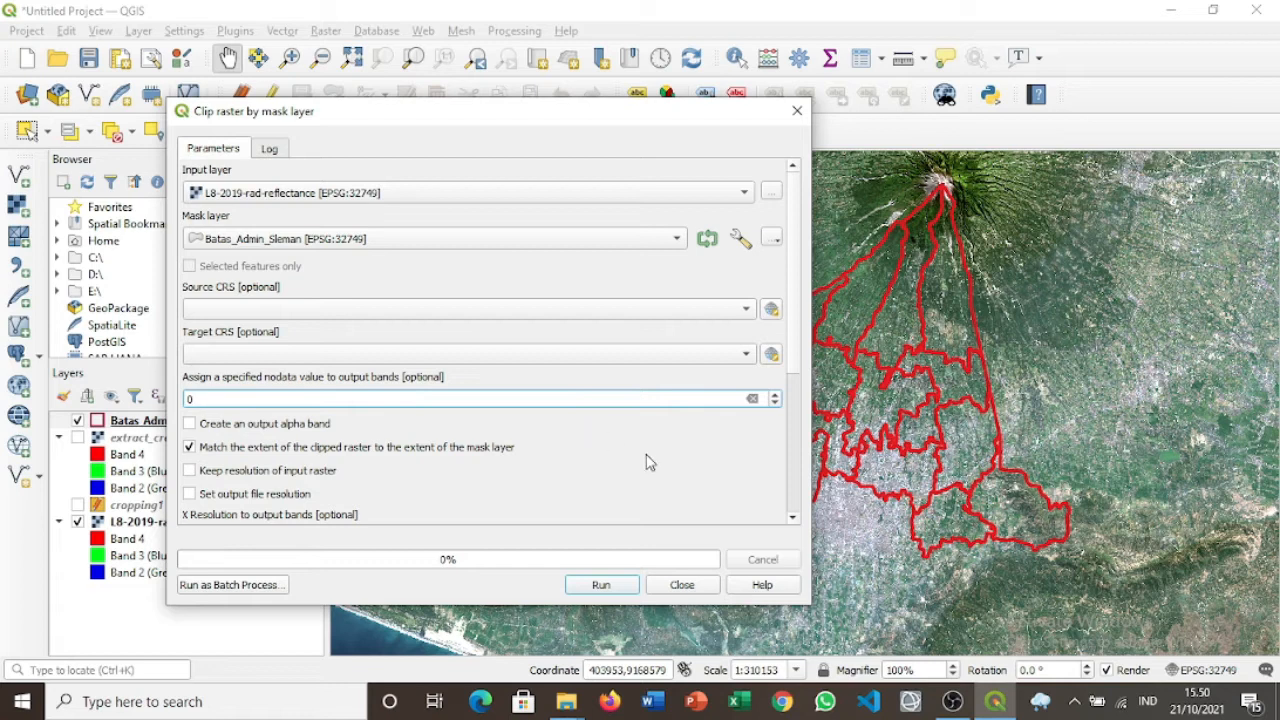
scroll(646, 462, down, 5)
scroll(646, 462, down, 1)
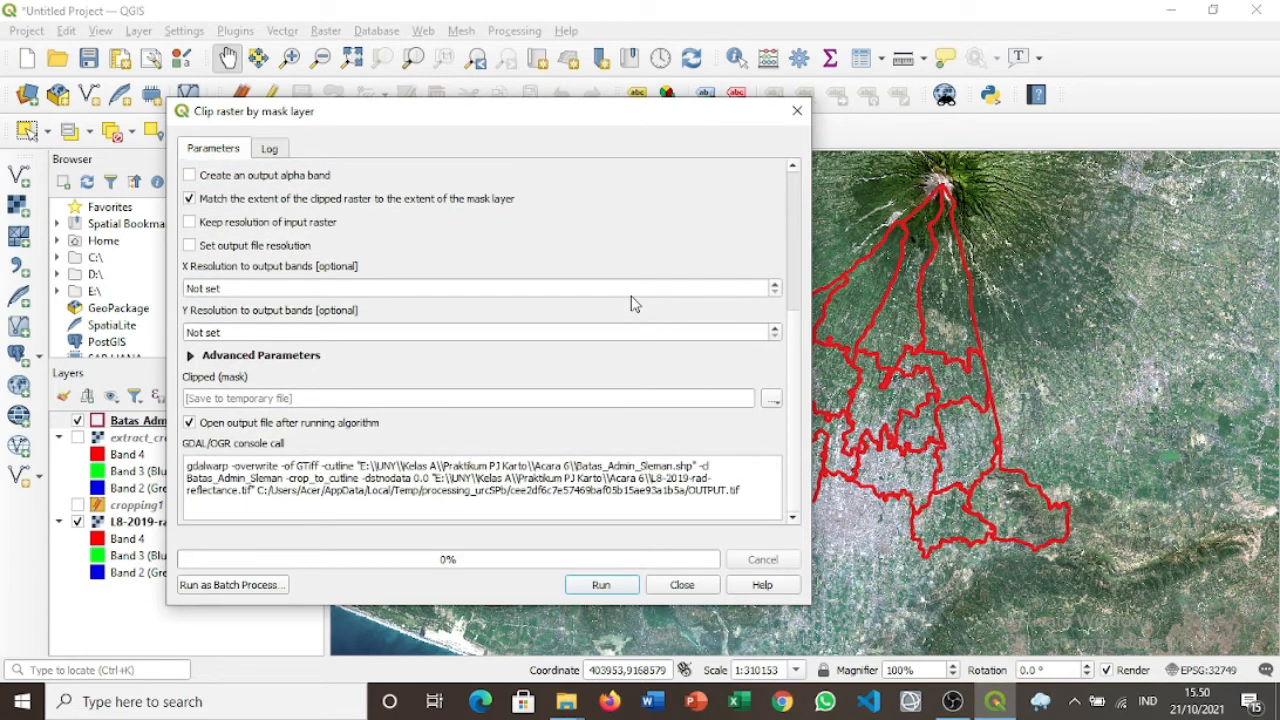
scroll(631, 297, up, 1)
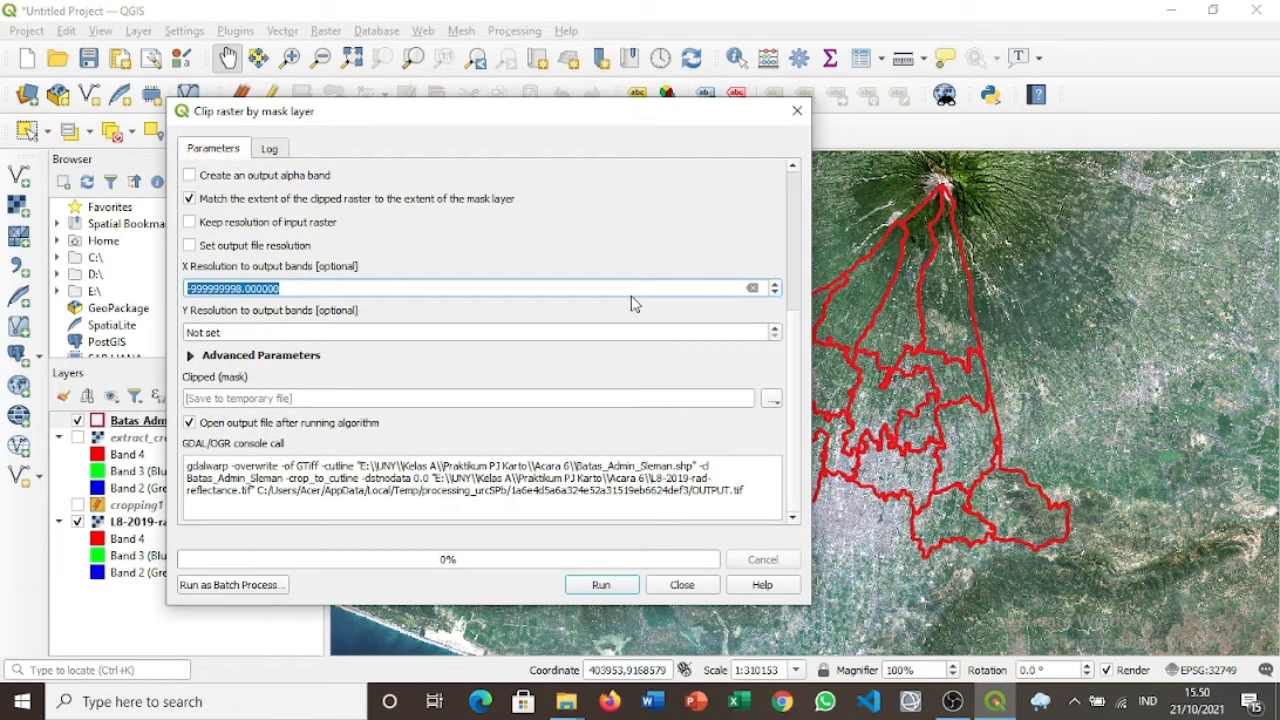
scroll(521, 269, up, 5)
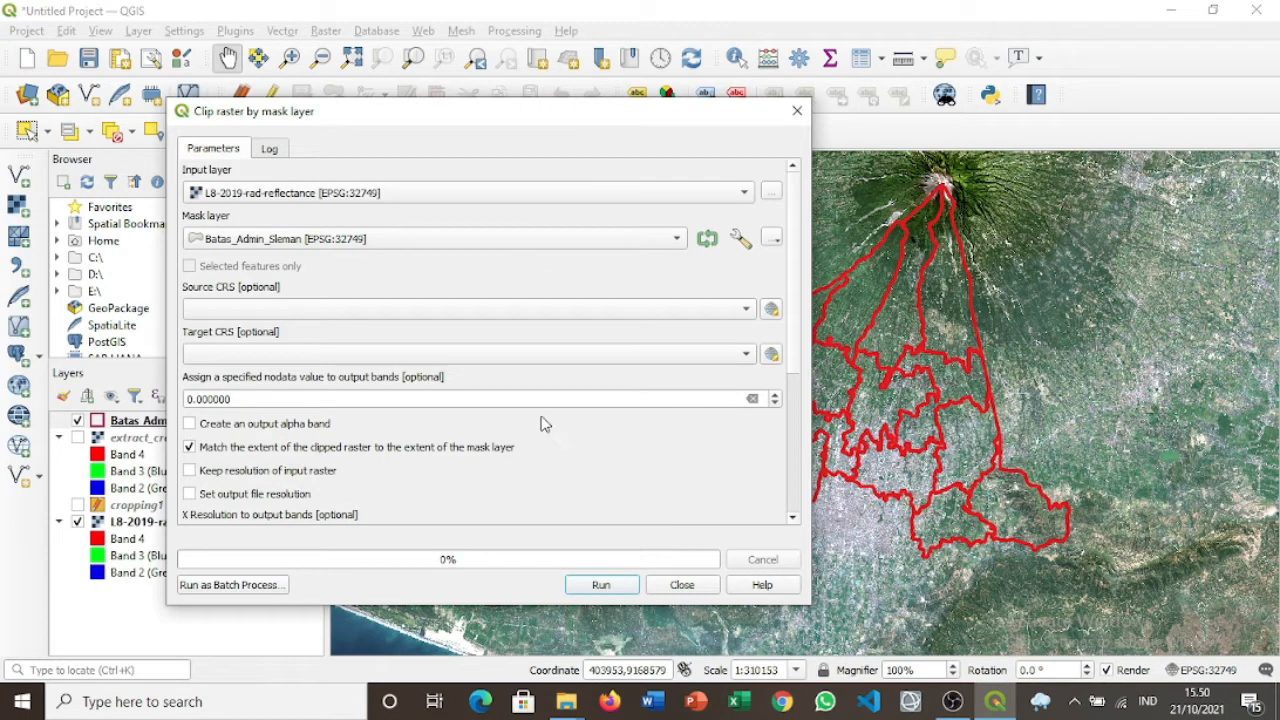
drag(795, 352, 795, 425)
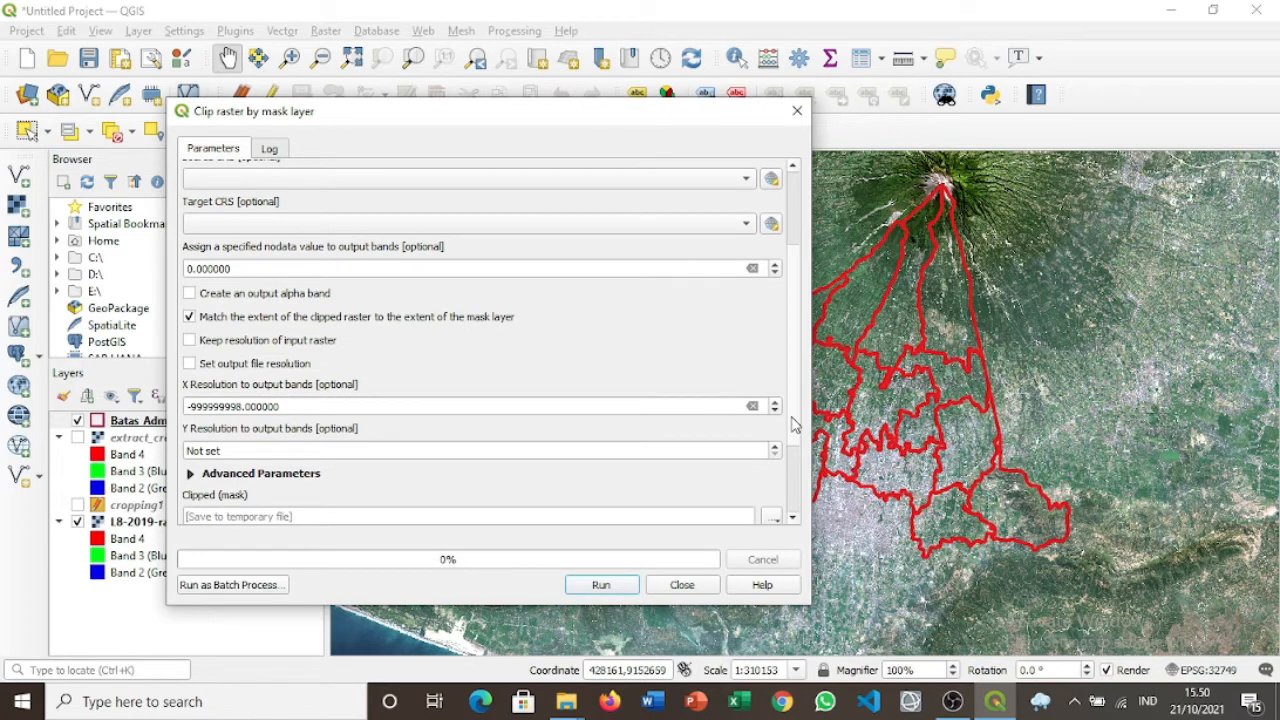
click(752, 406)
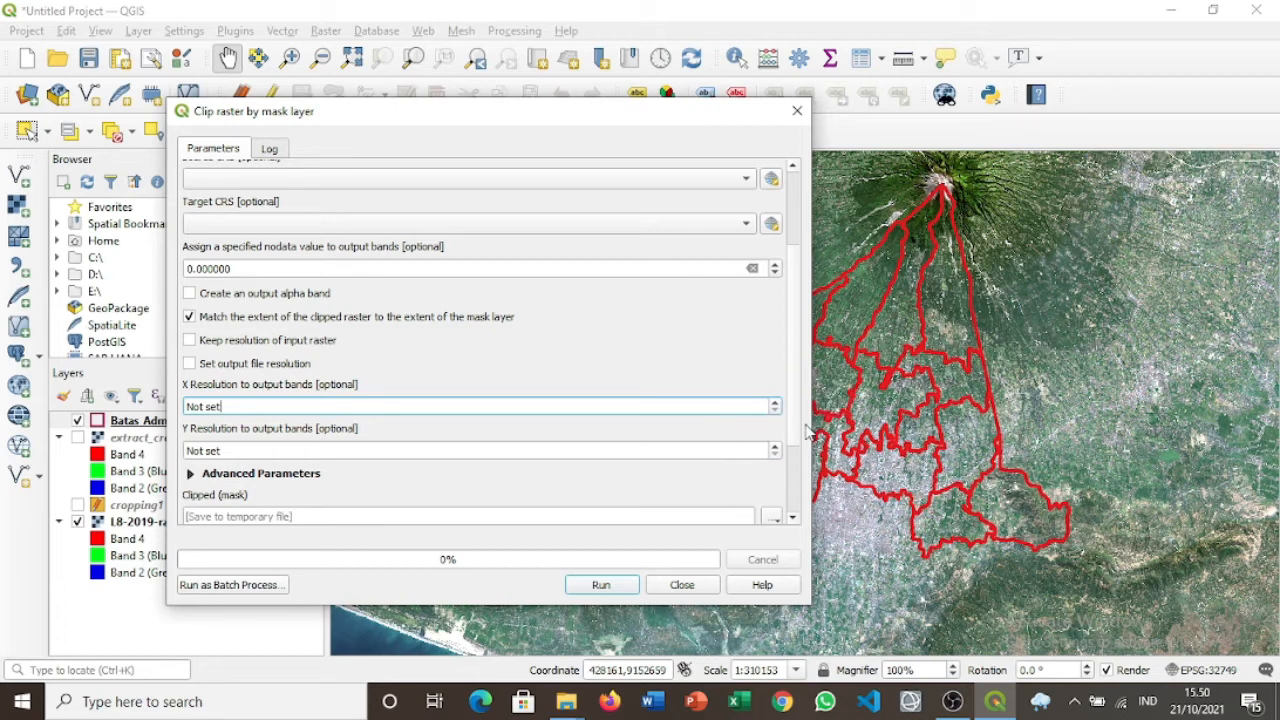
scroll(800, 460, down, 3)
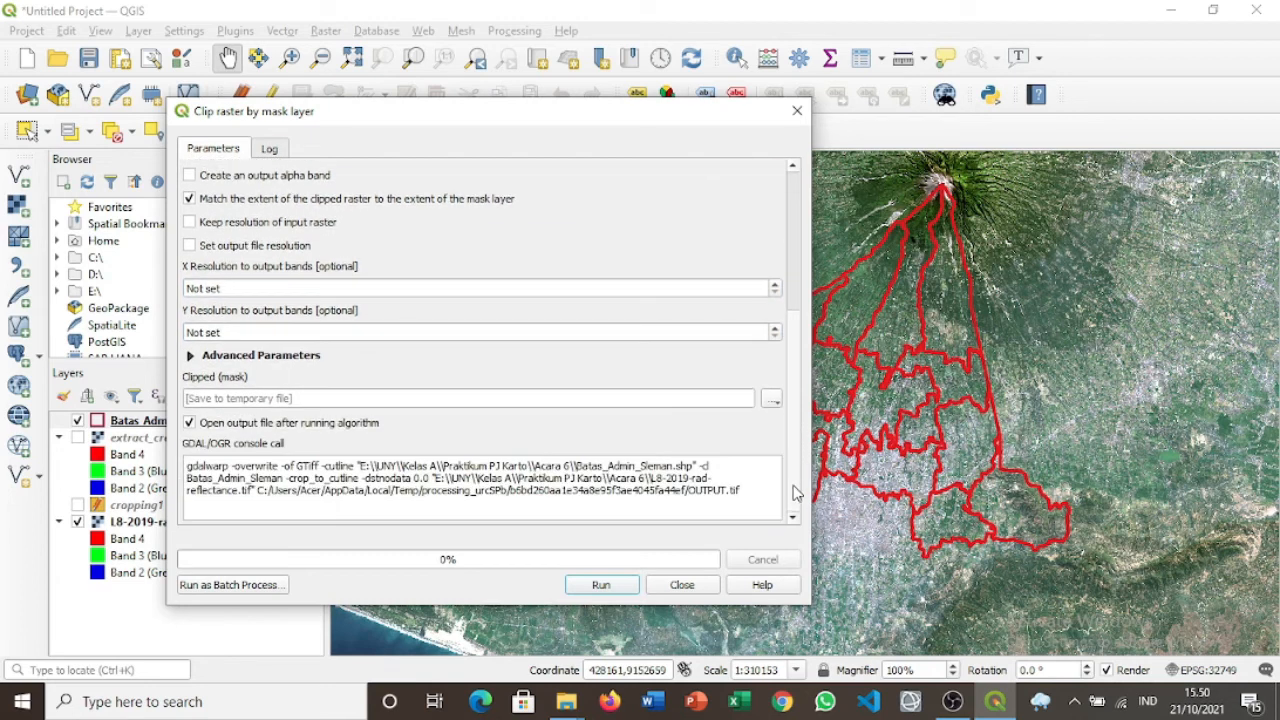
click(772, 399)
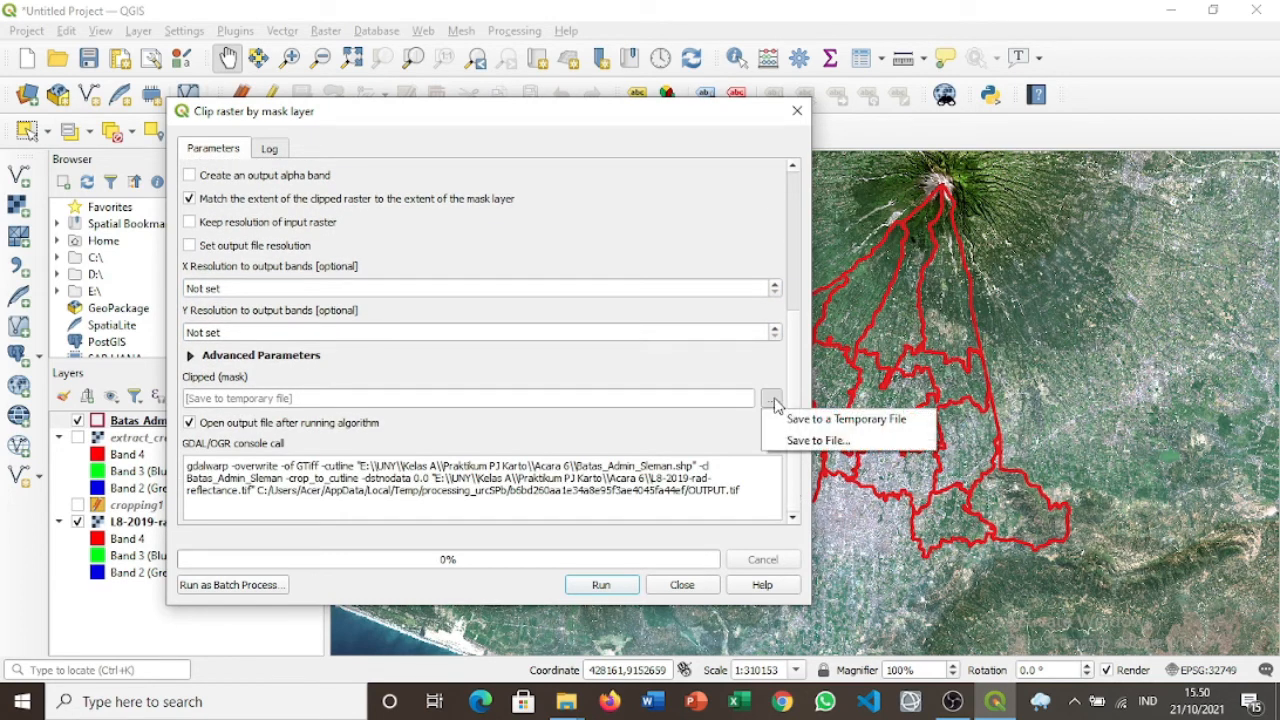
Save the clip output as extract_cropping2.vrt instead of overwriting extract_cropping1.vrt.
click(822, 440)
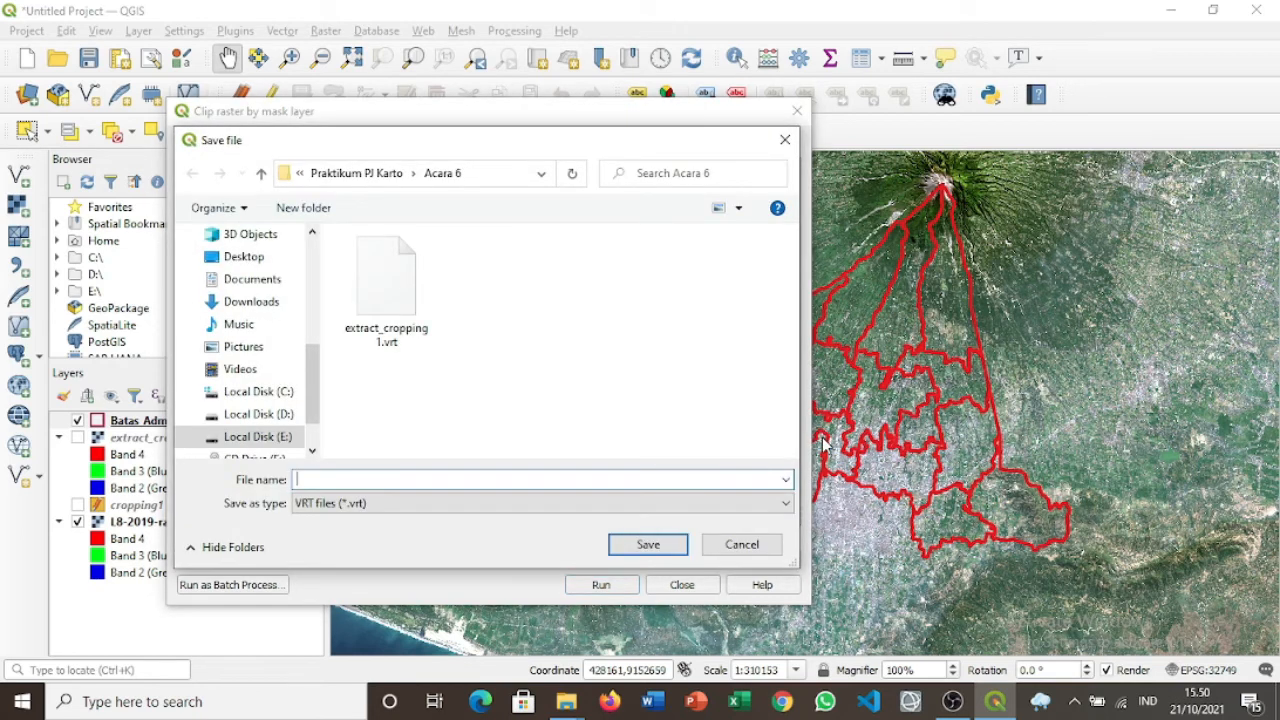
text(extract)
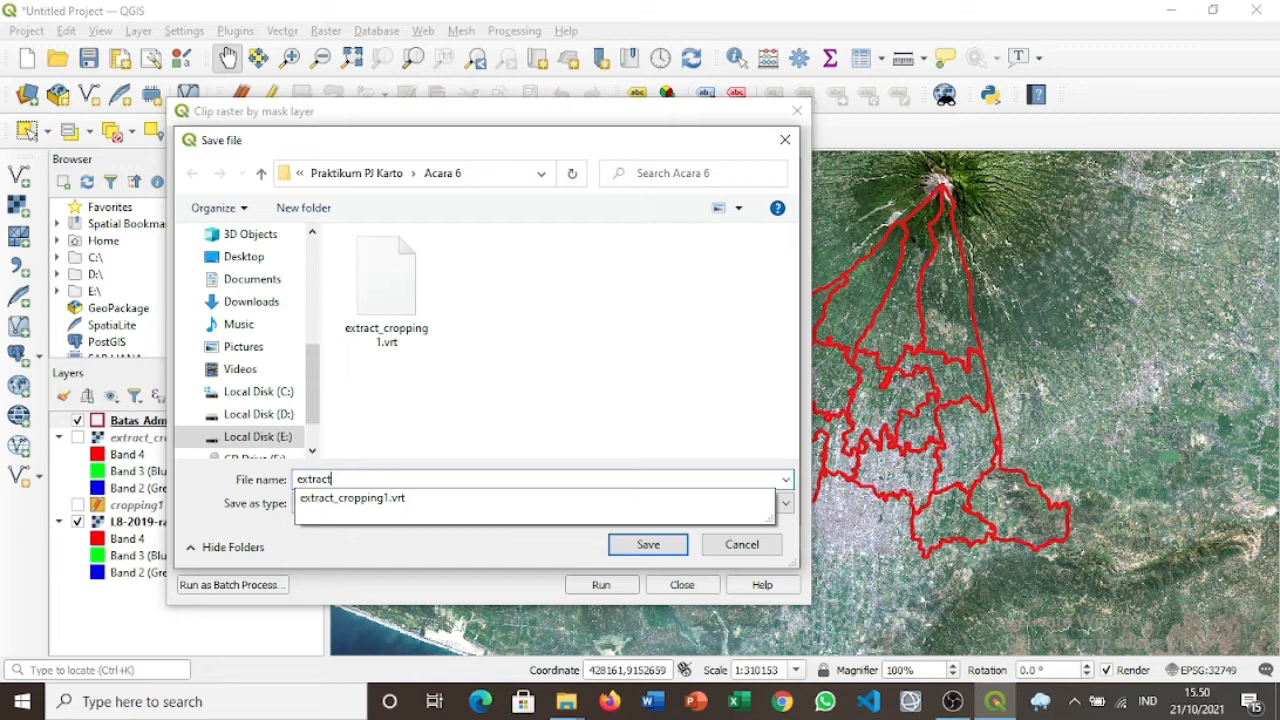
key(Down)
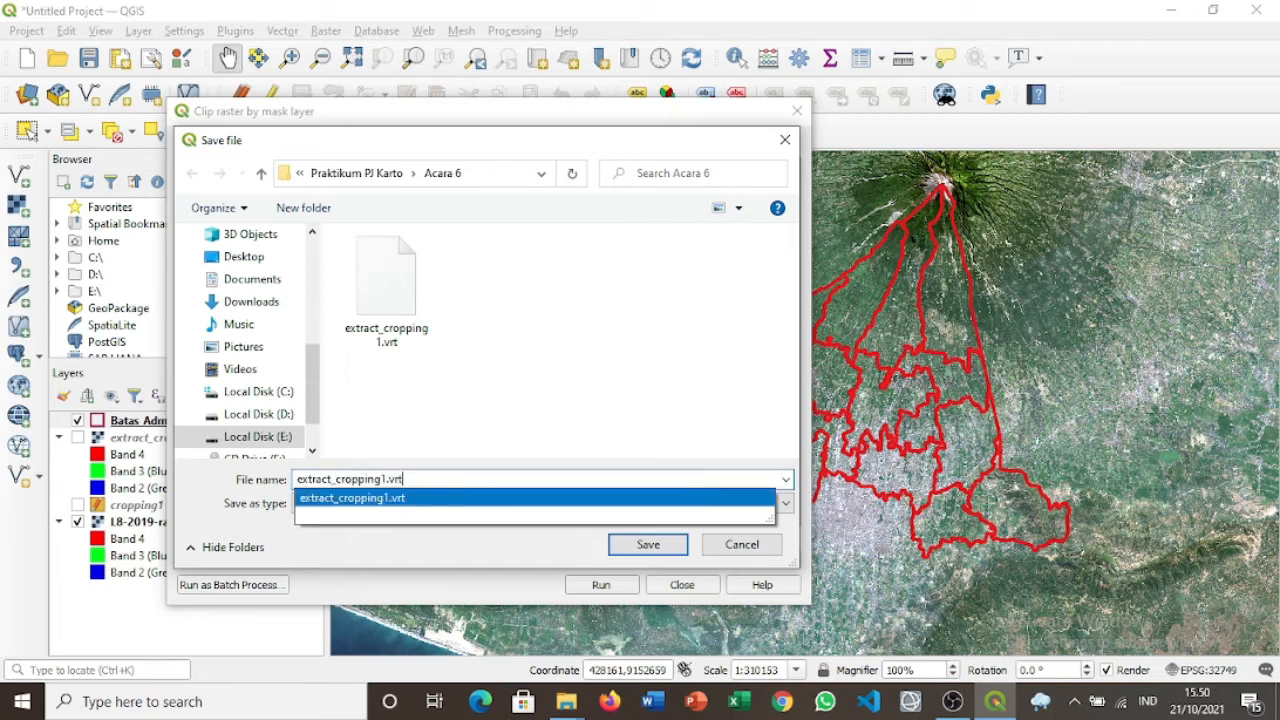
key(Return)
key(Return)
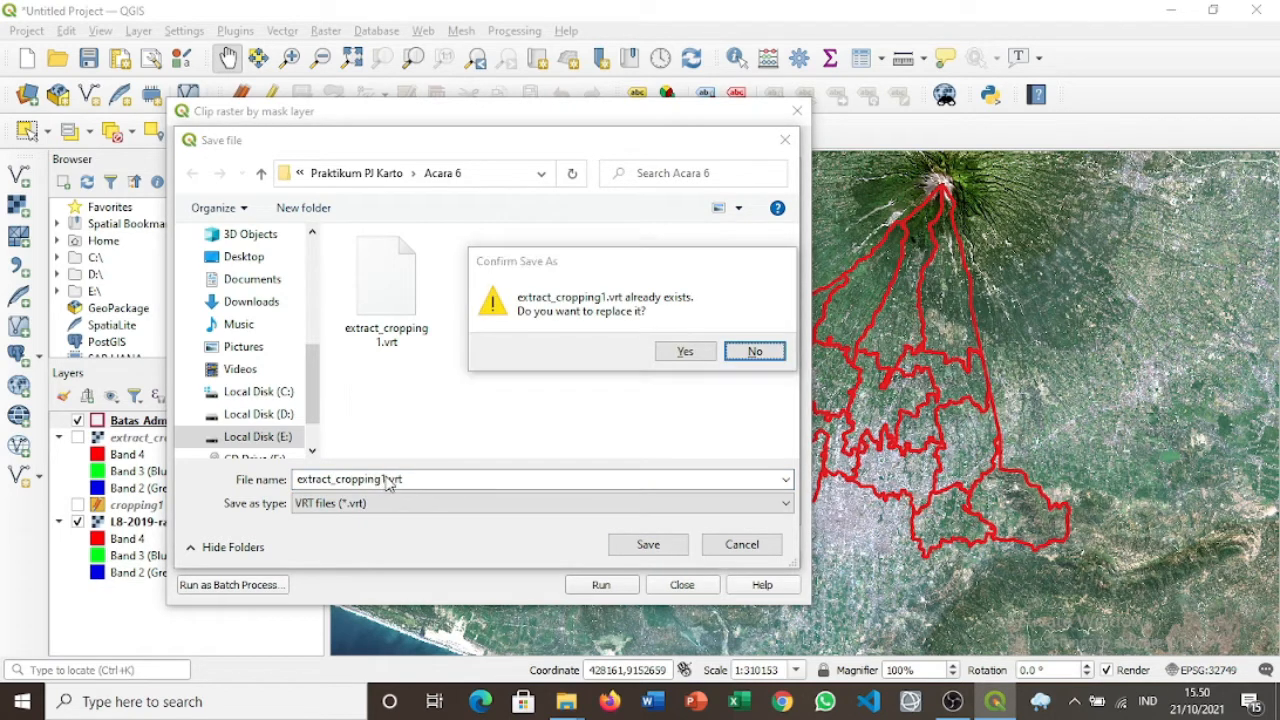
click(752, 351)
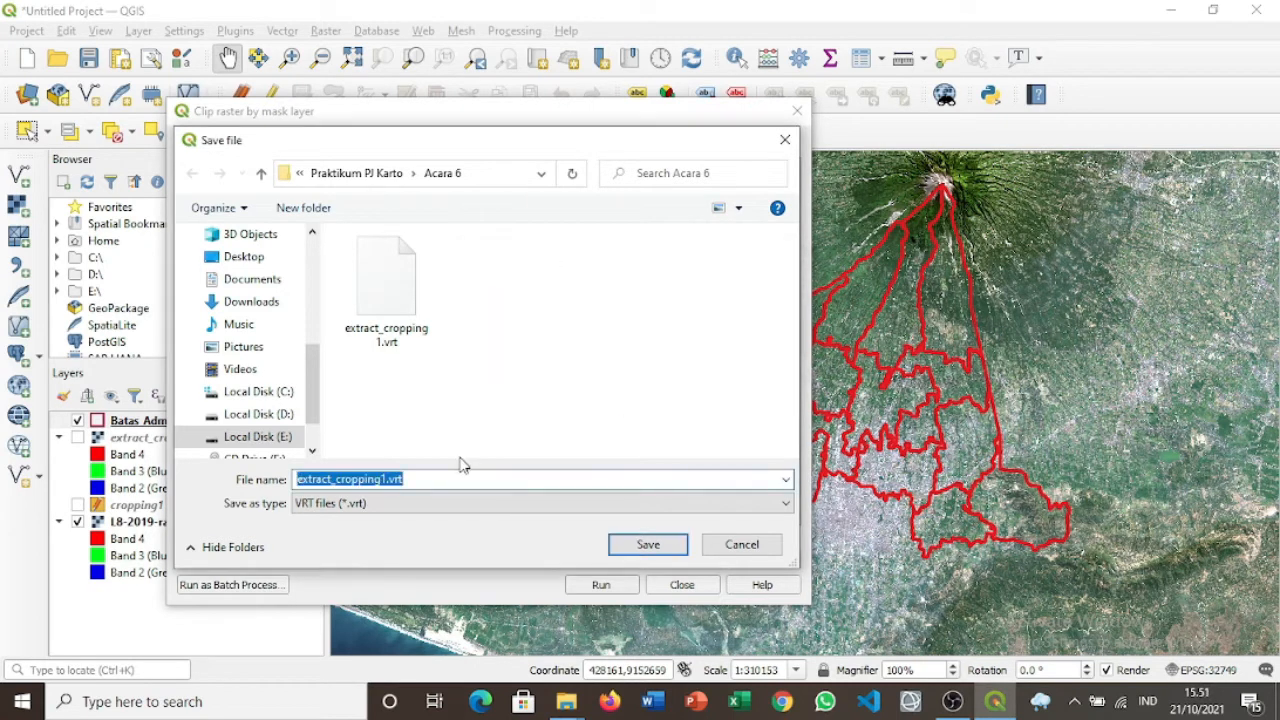
click(388, 481)
key(BackSpace)
text(2)
click(640, 545)
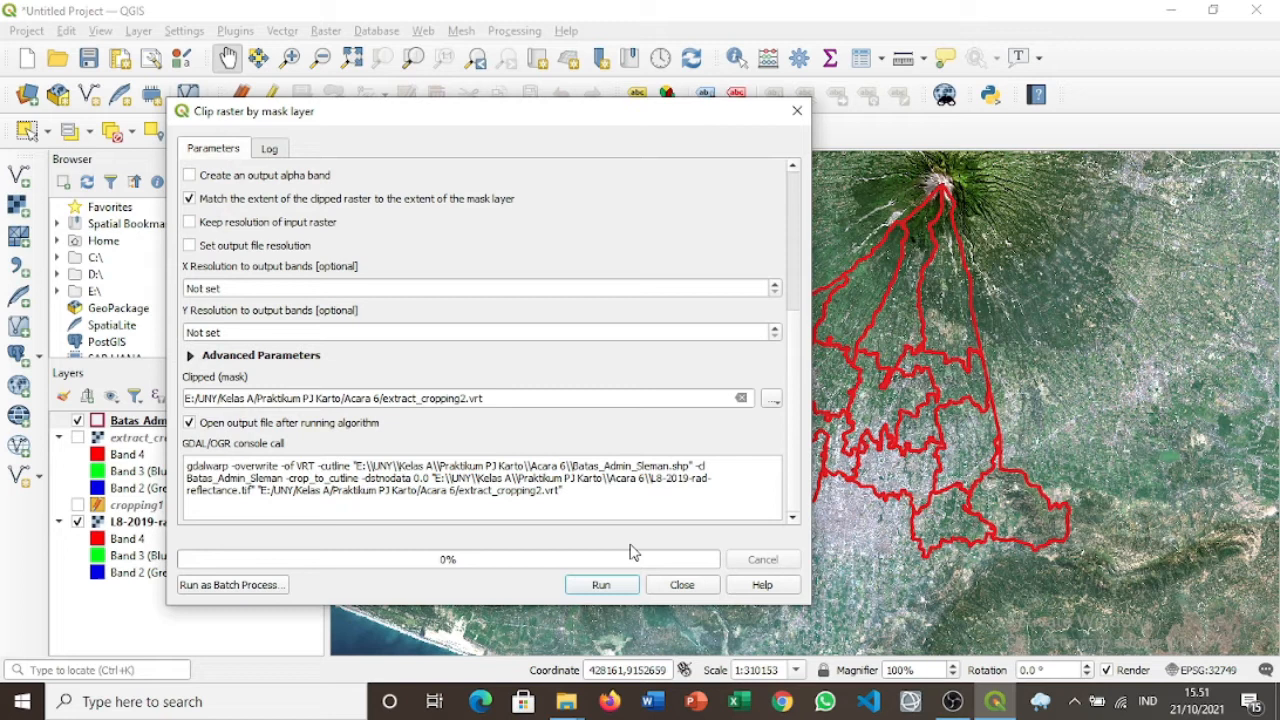
Run the mask clip to create extract_cropping2, hiding the full Landsat scene but keeping the Sleman boundary.
click(602, 592)
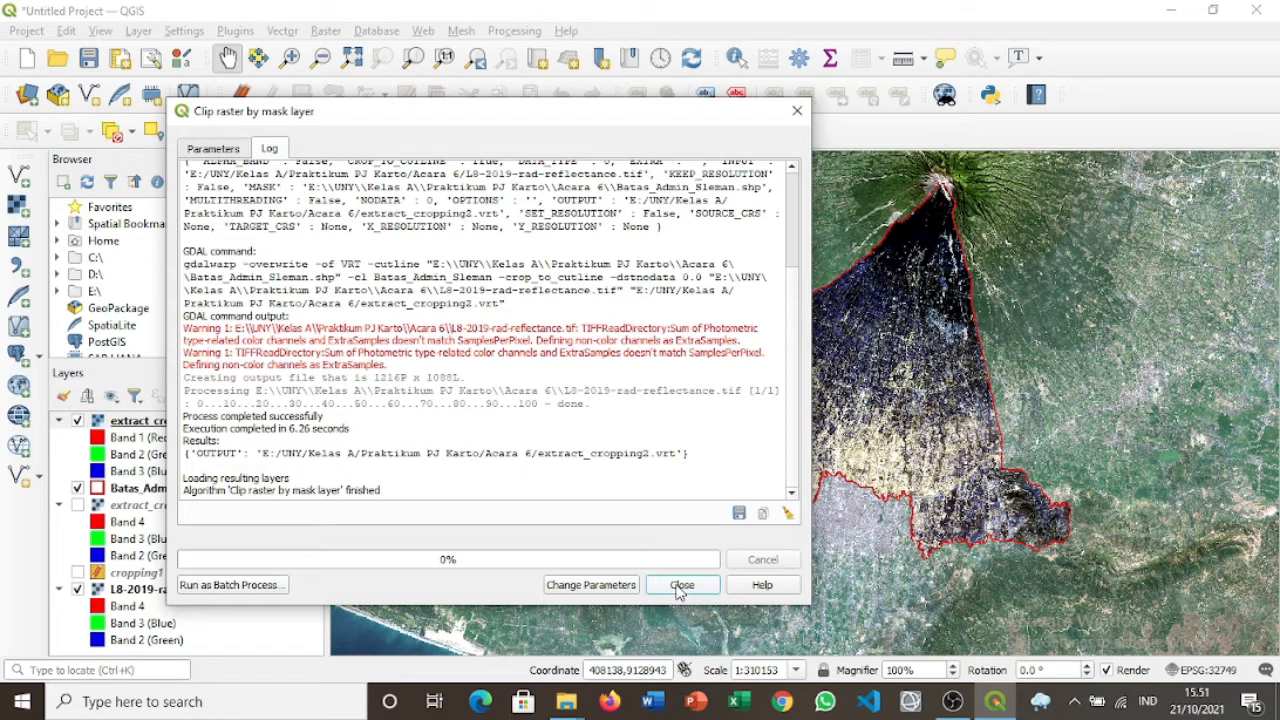
click(679, 588)
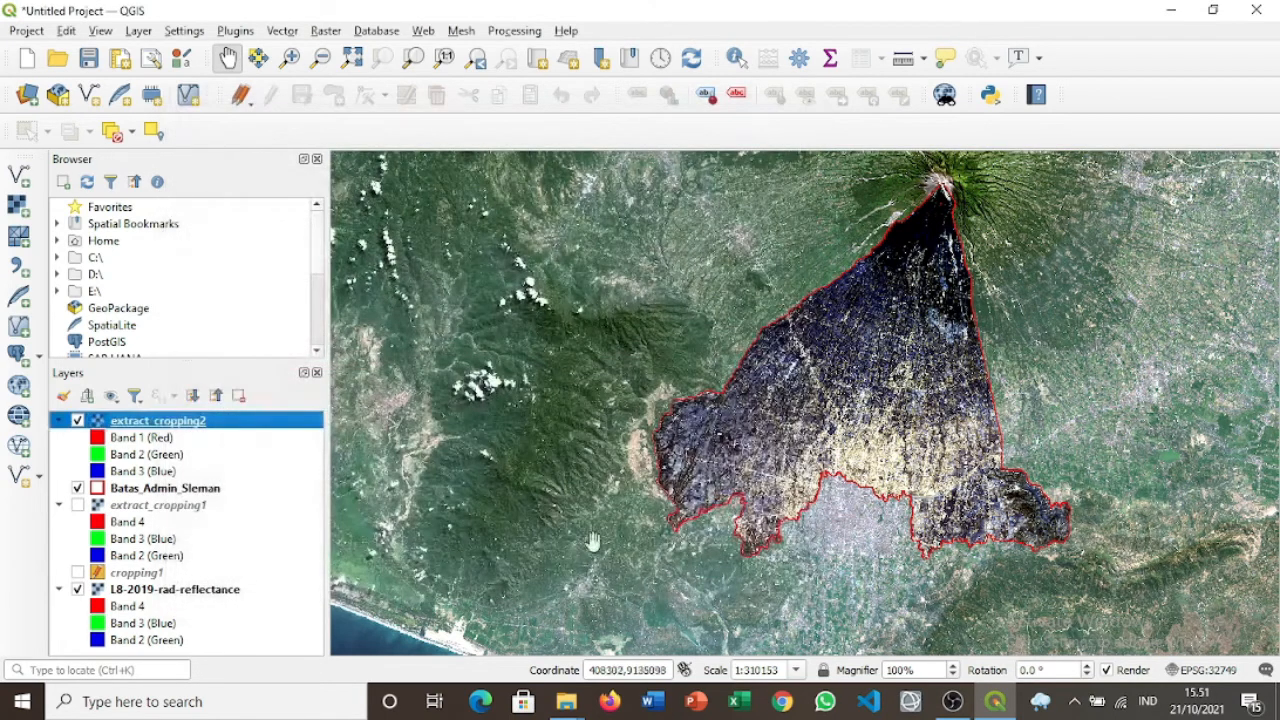
click(78, 488)
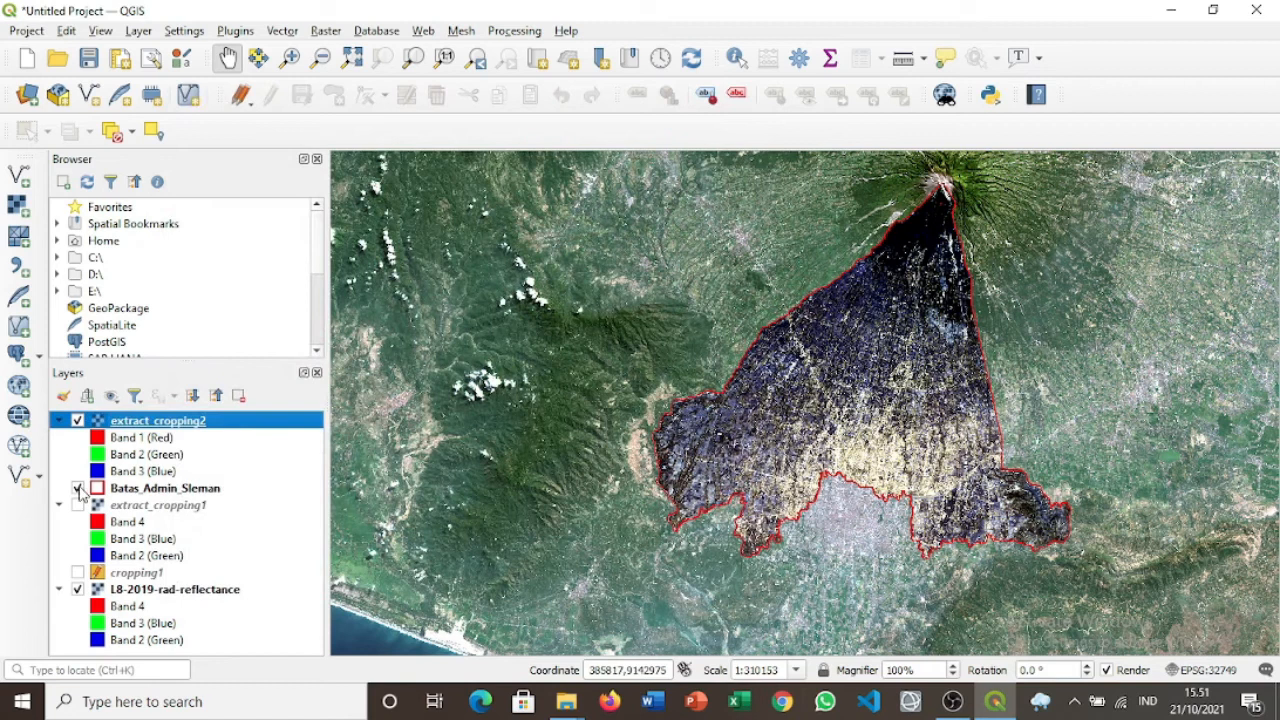
click(78, 590)
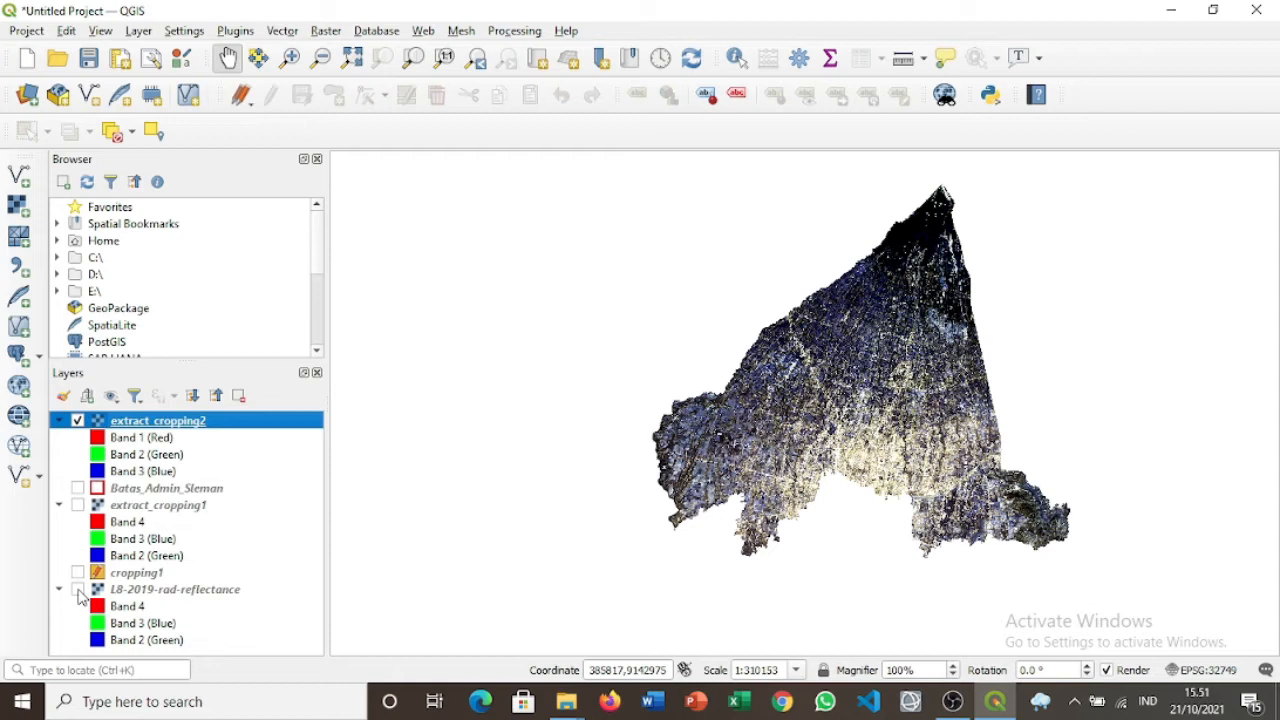
click(78, 489)
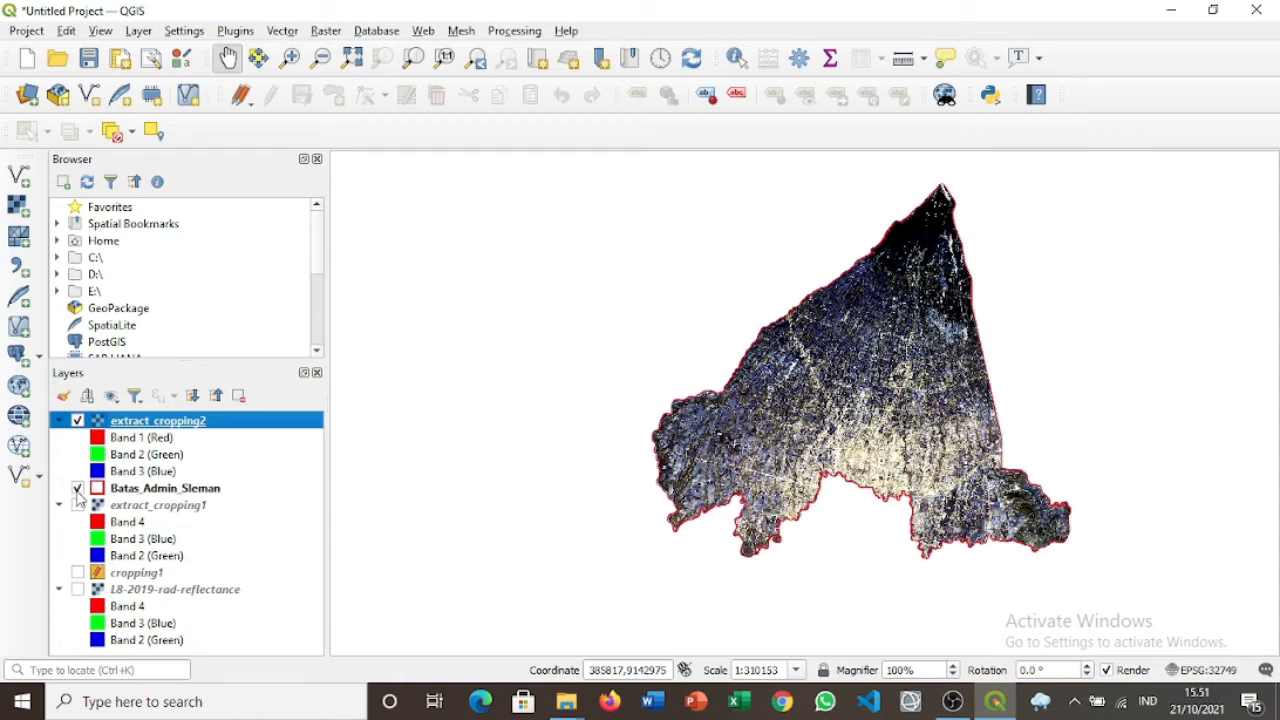
In extract_cropping2's Symbology, assign Band 4, Band 3 and Band 2 to red, green and blue.
right_click(156, 424)
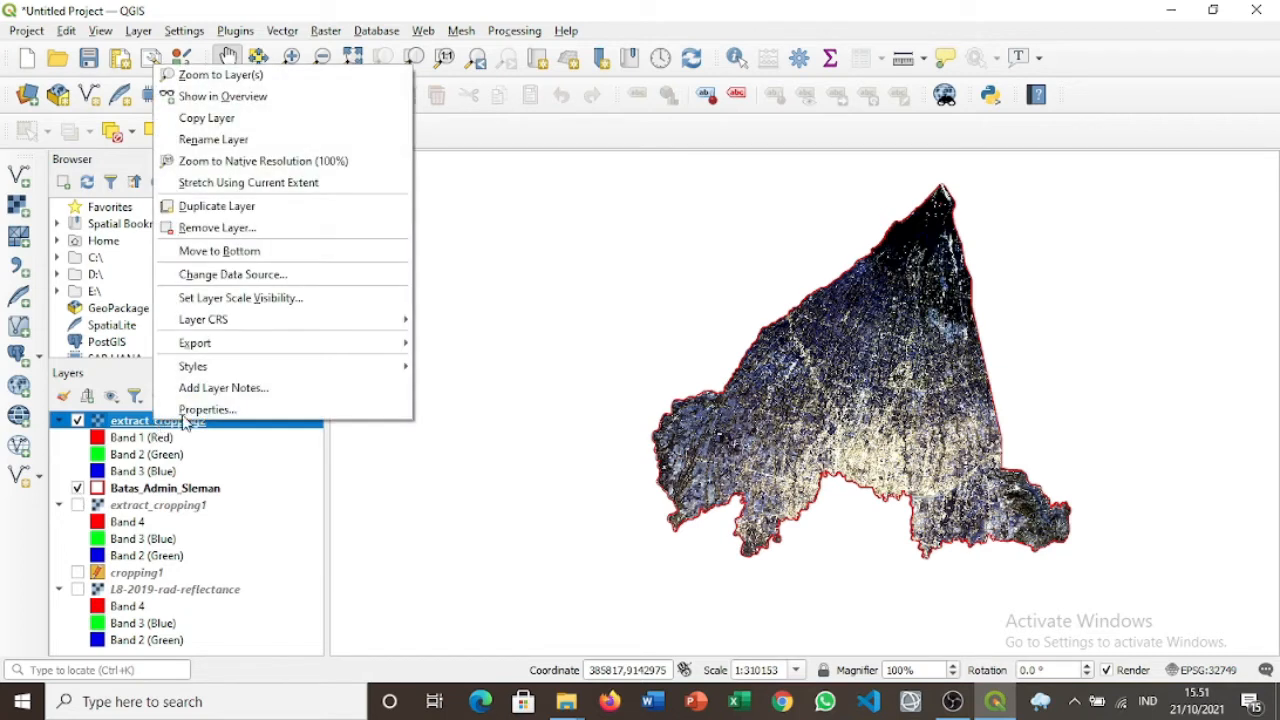
click(200, 410)
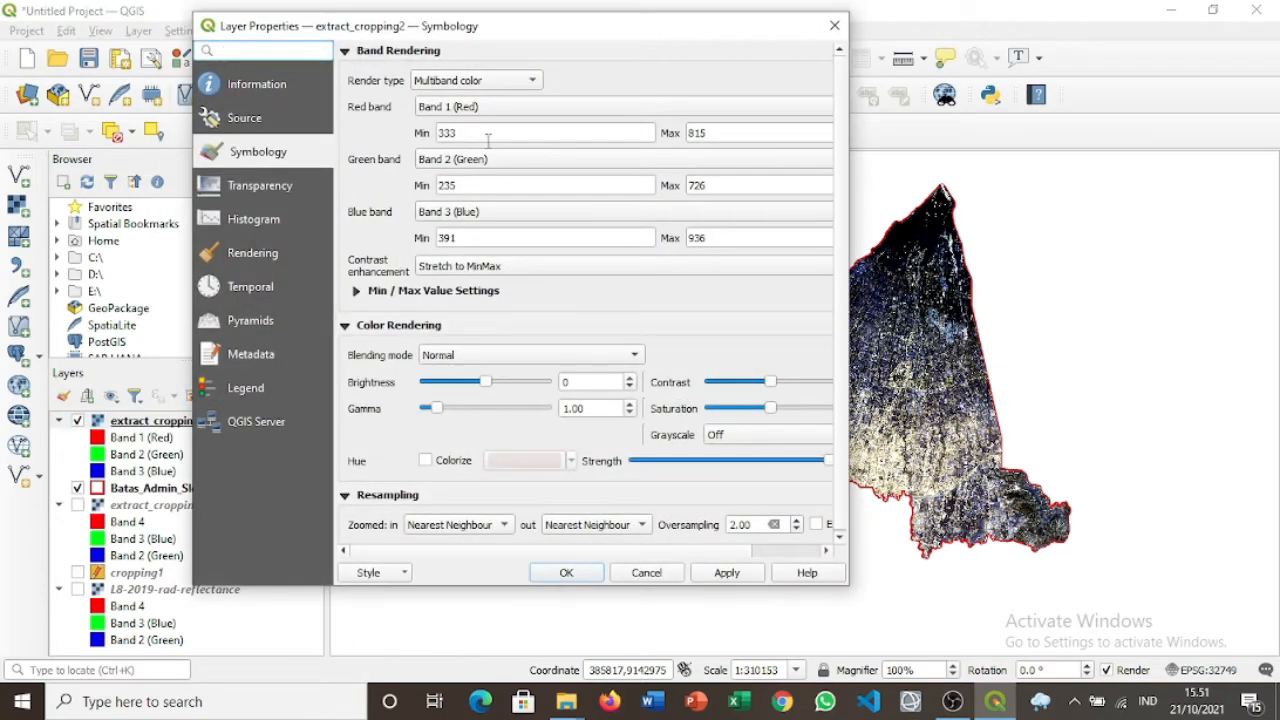
click(490, 110)
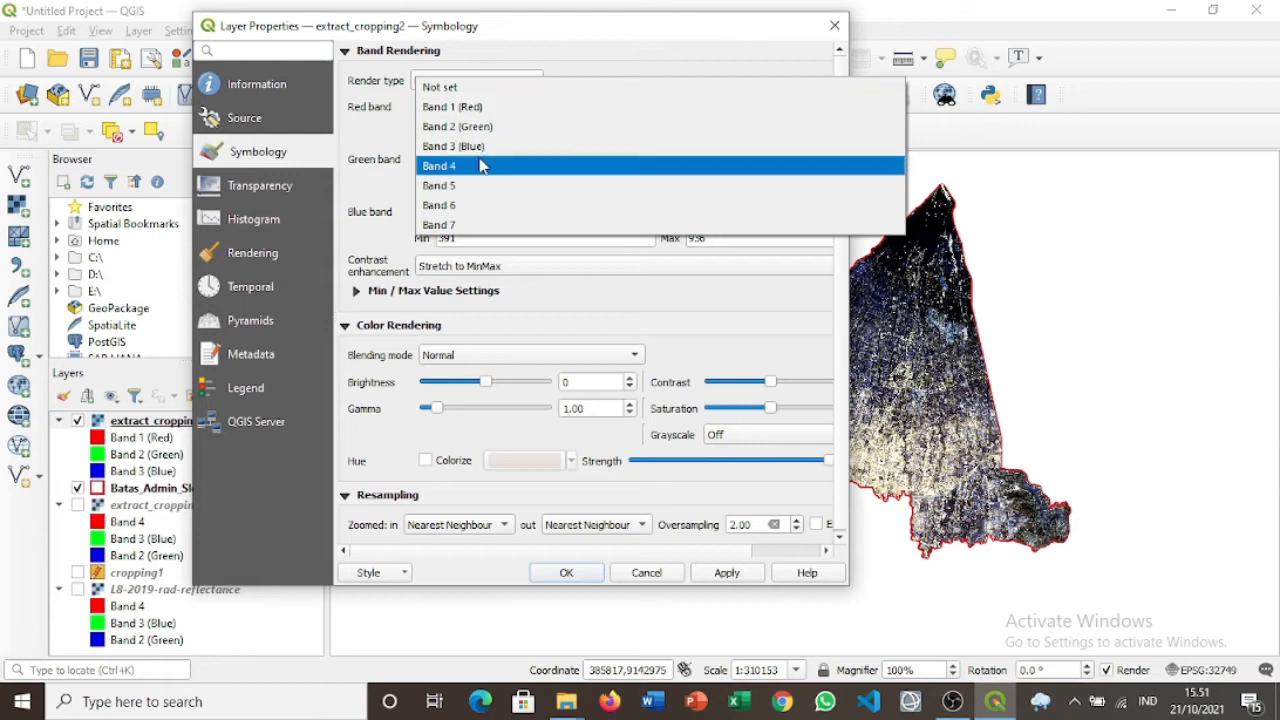
click(480, 165)
click(484, 160)
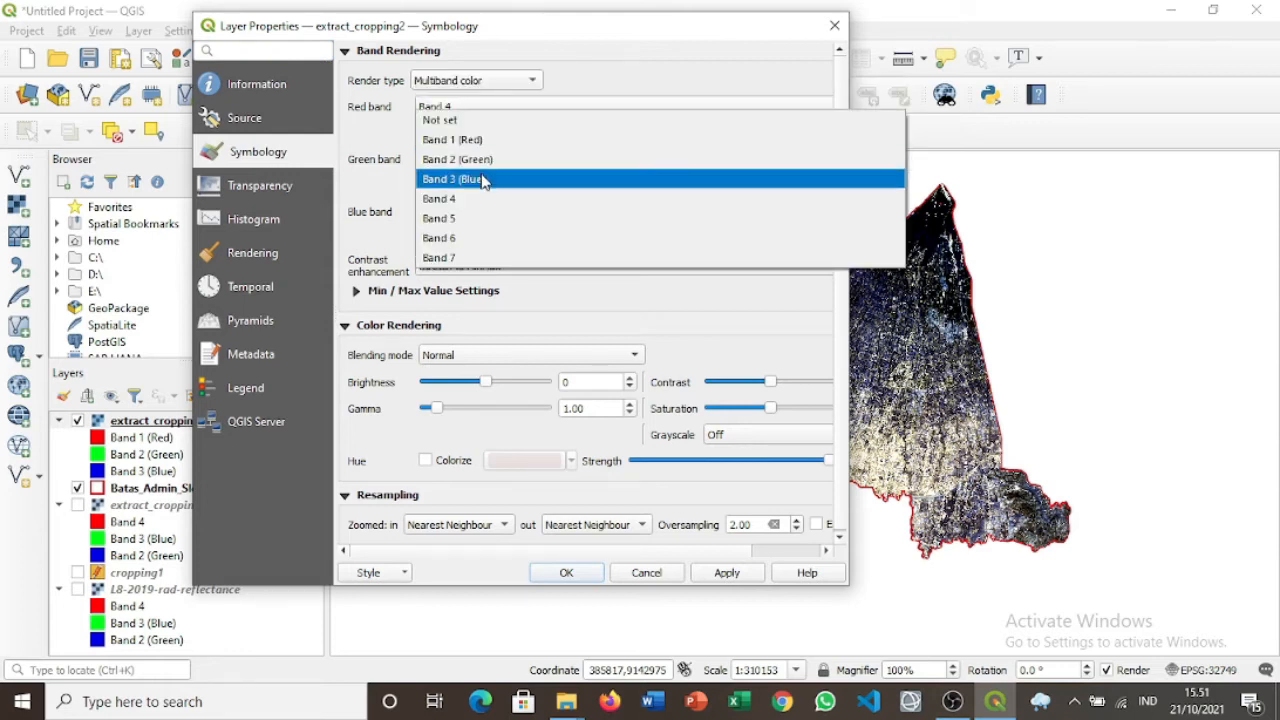
click(483, 179)
click(492, 211)
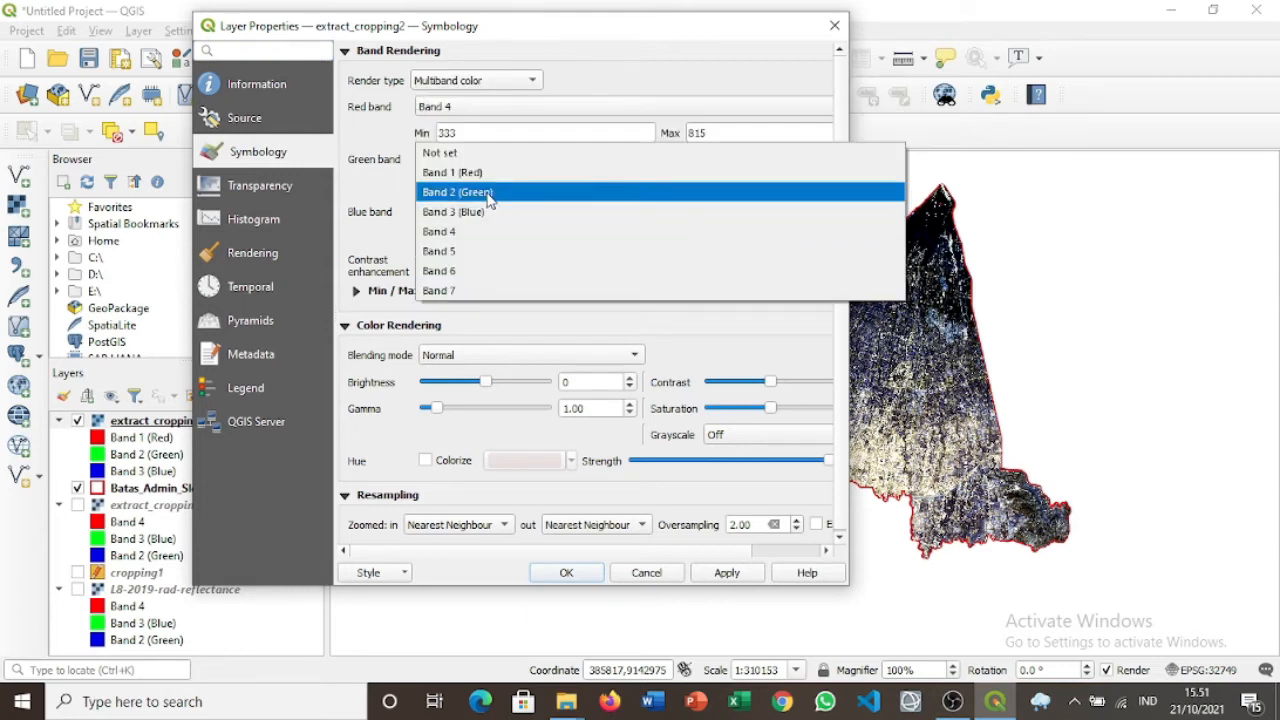
click(488, 193)
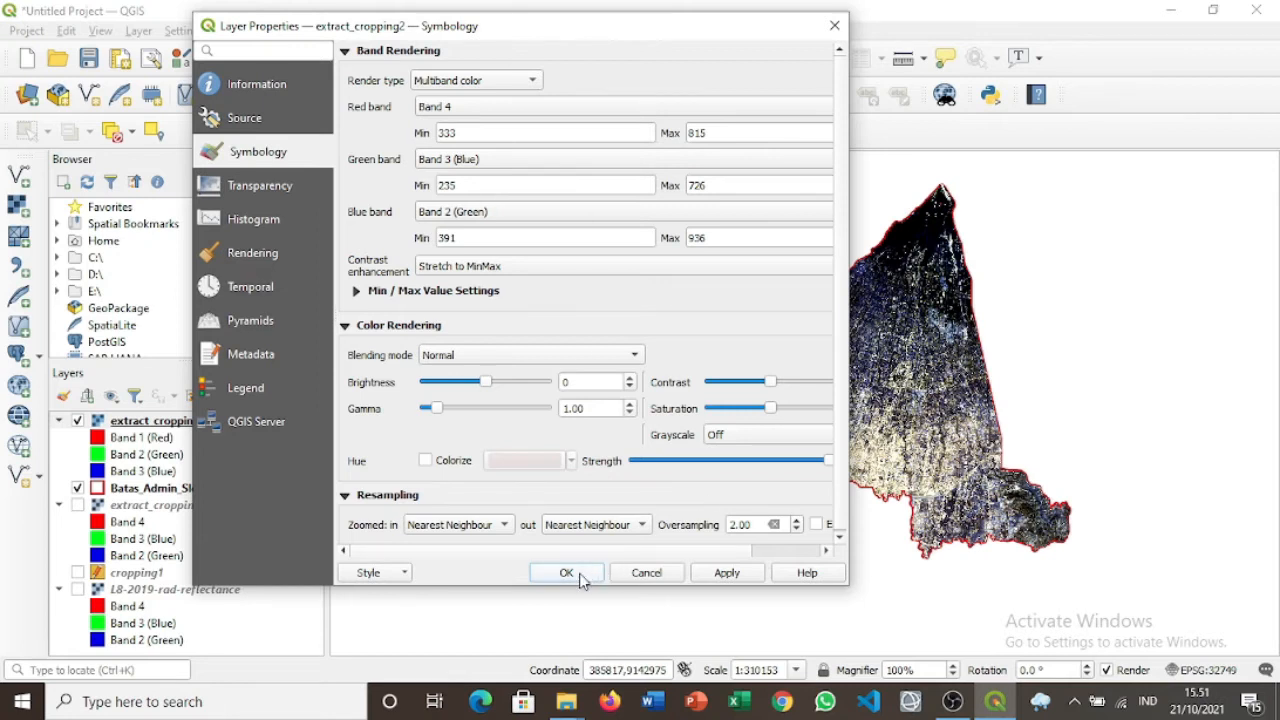
click(566, 573)
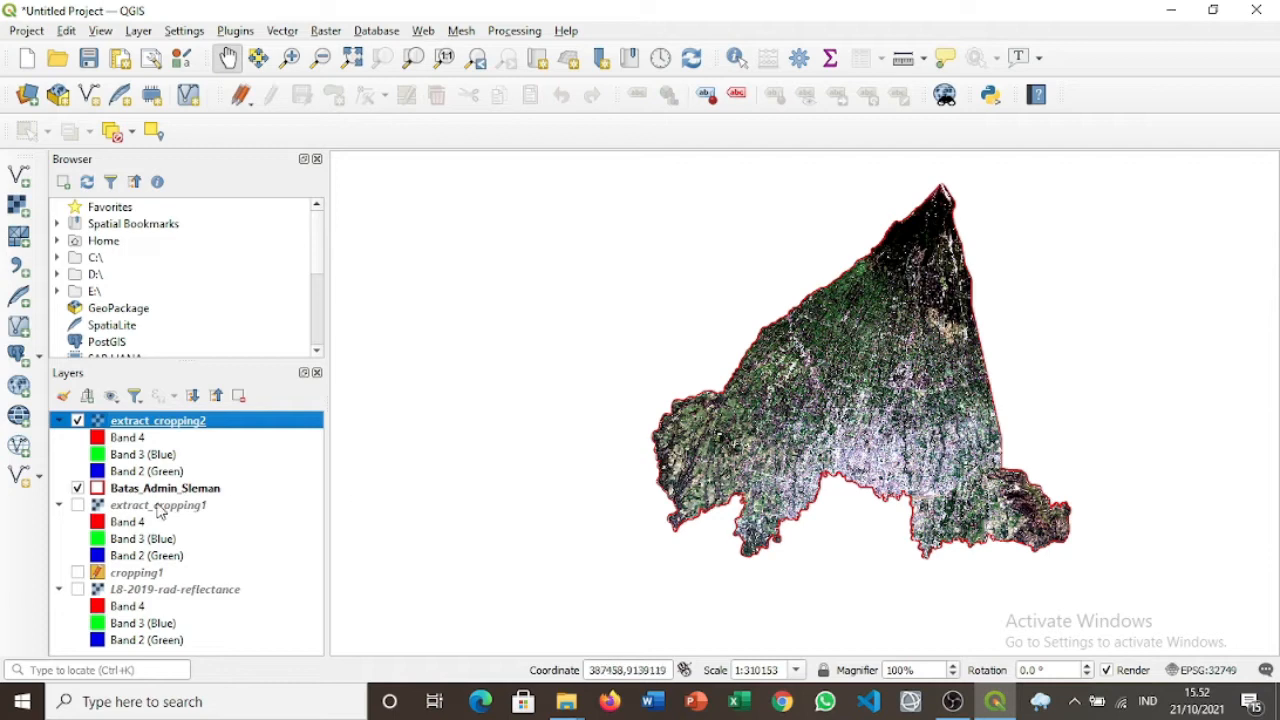
Move Batas_Admin_Sleman above extract_cropping2, recentre the map, and bring up Layer > Add Layer.
drag(155, 495, 150, 428)
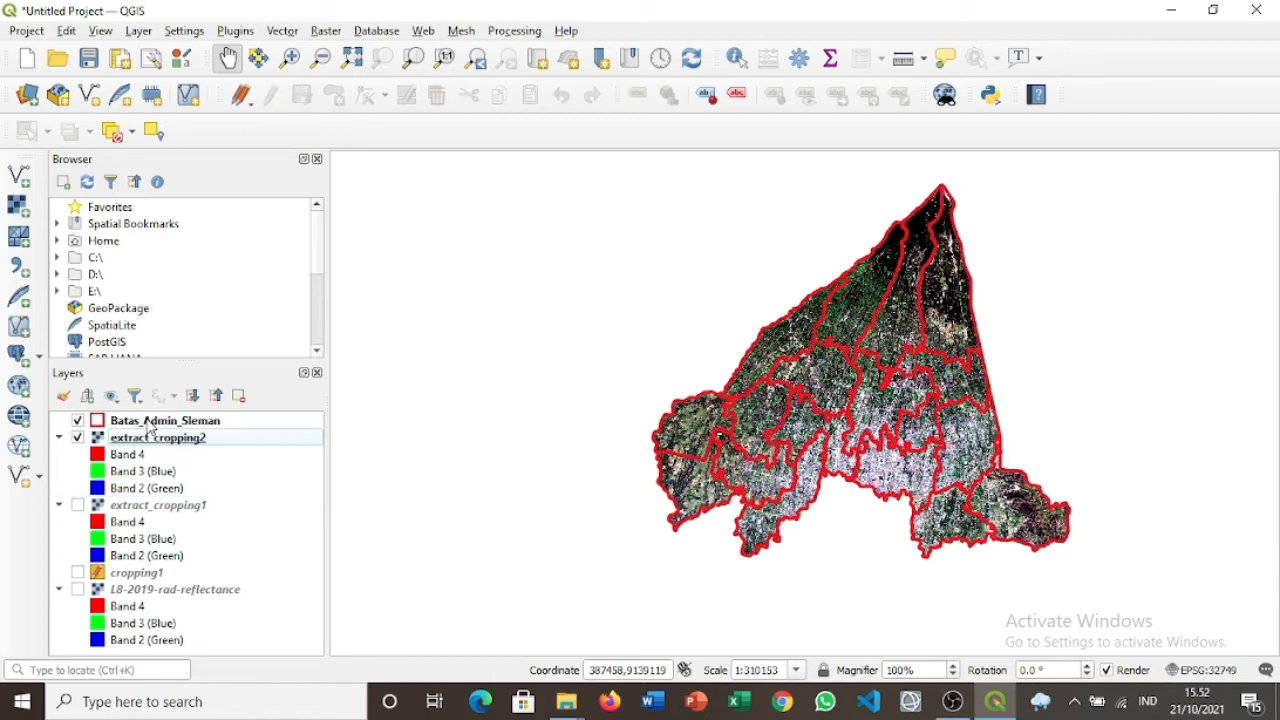
scroll(893, 398, up, 1)
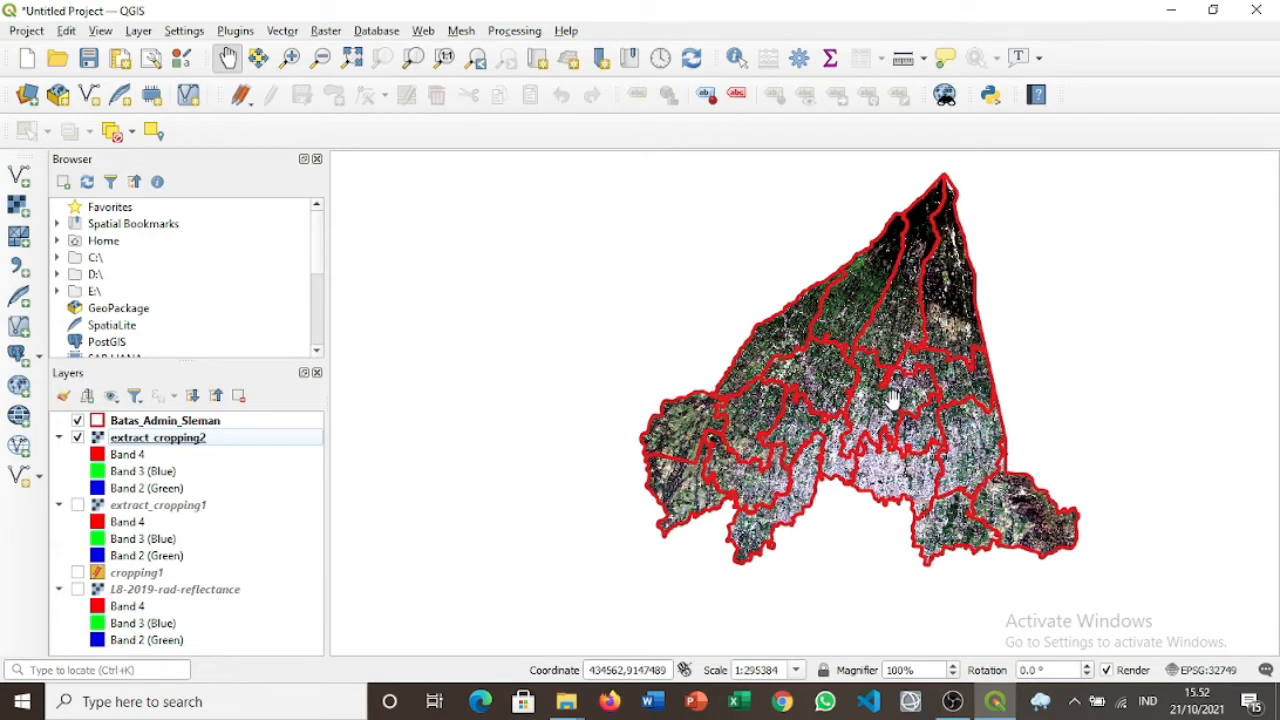
drag(897, 318, 866, 365)
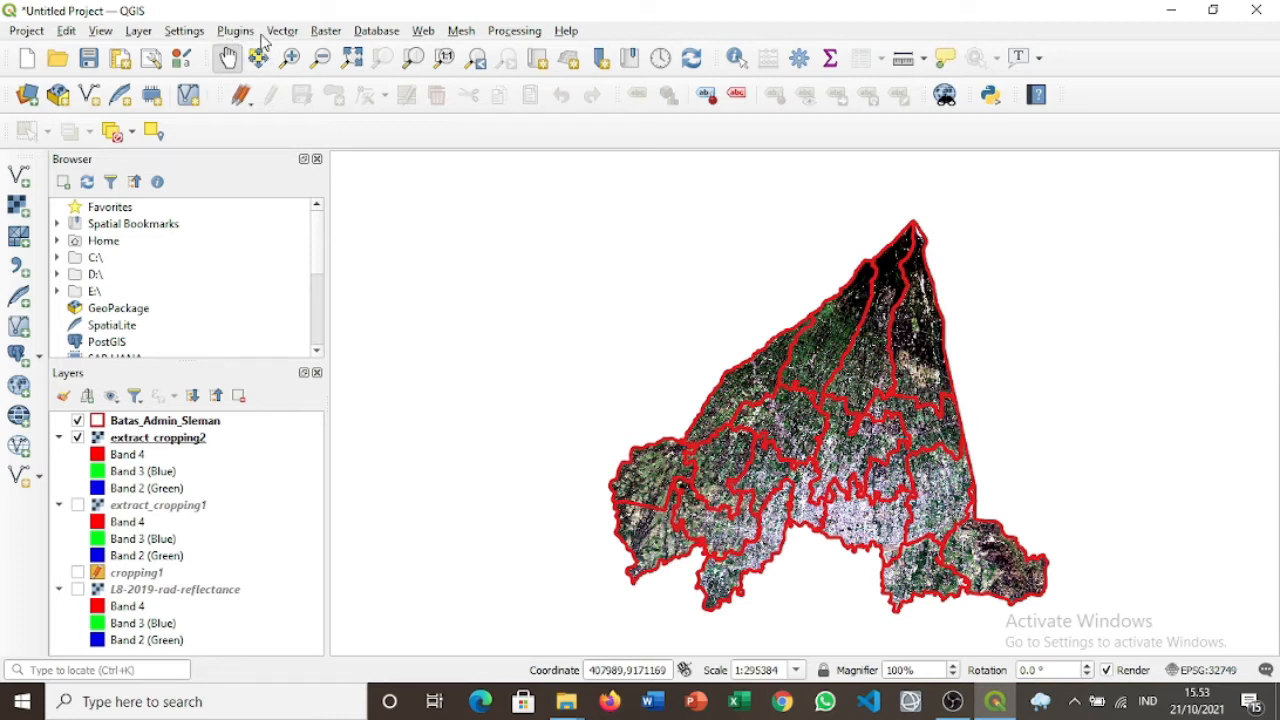
click(143, 33)
mouse_move(238, 95)
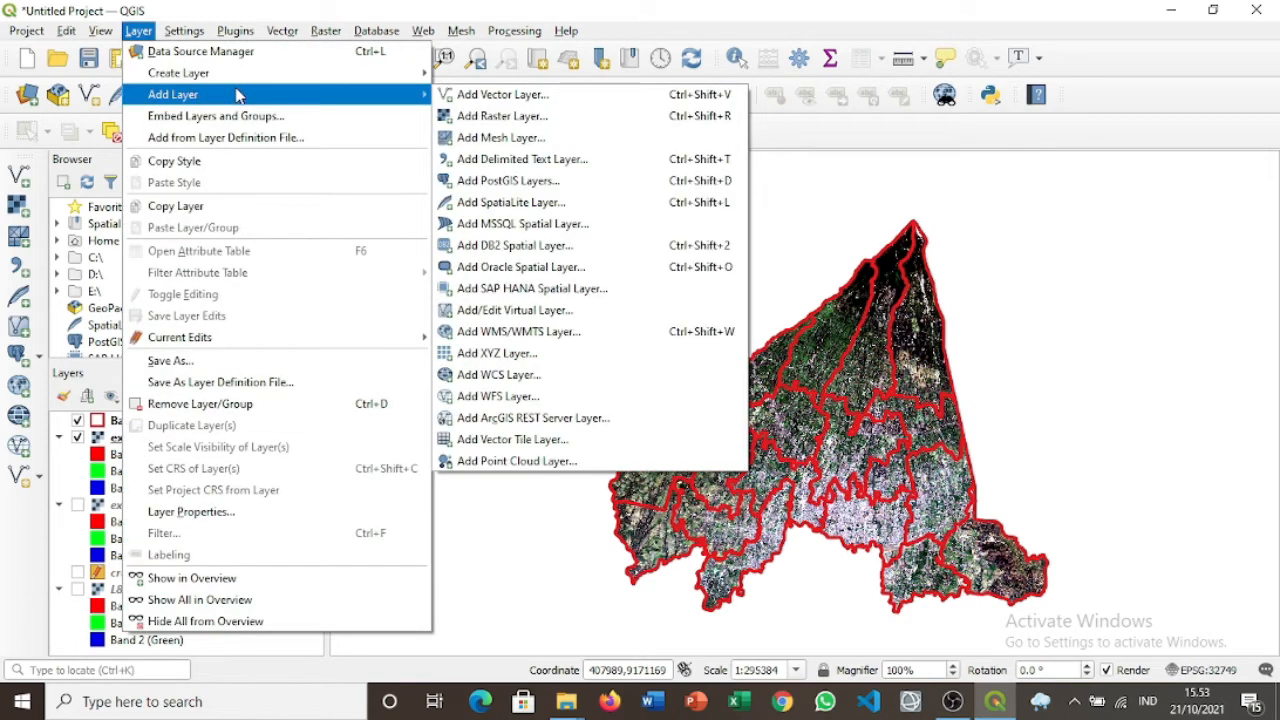
Add Jaringan_Jalan.shp as a vector layer and place it at the top of the Layers panel.
click(467, 100)
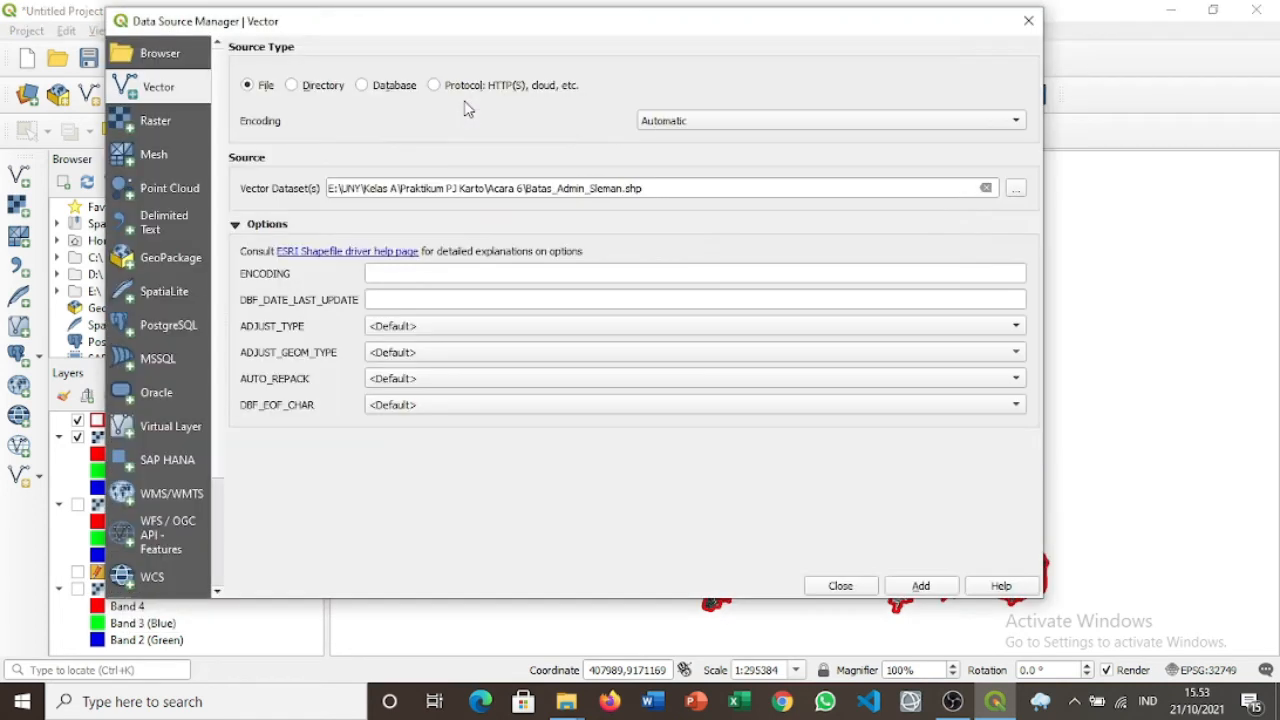
click(1016, 189)
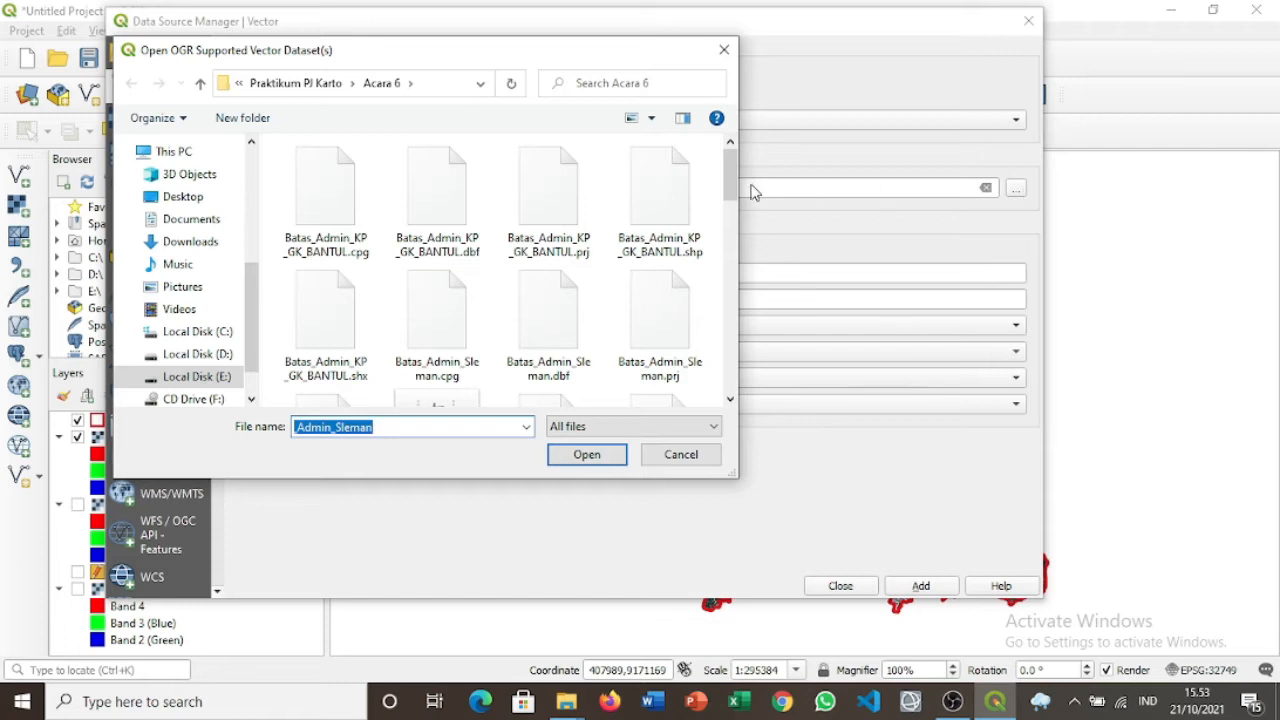
drag(731, 179, 731, 312)
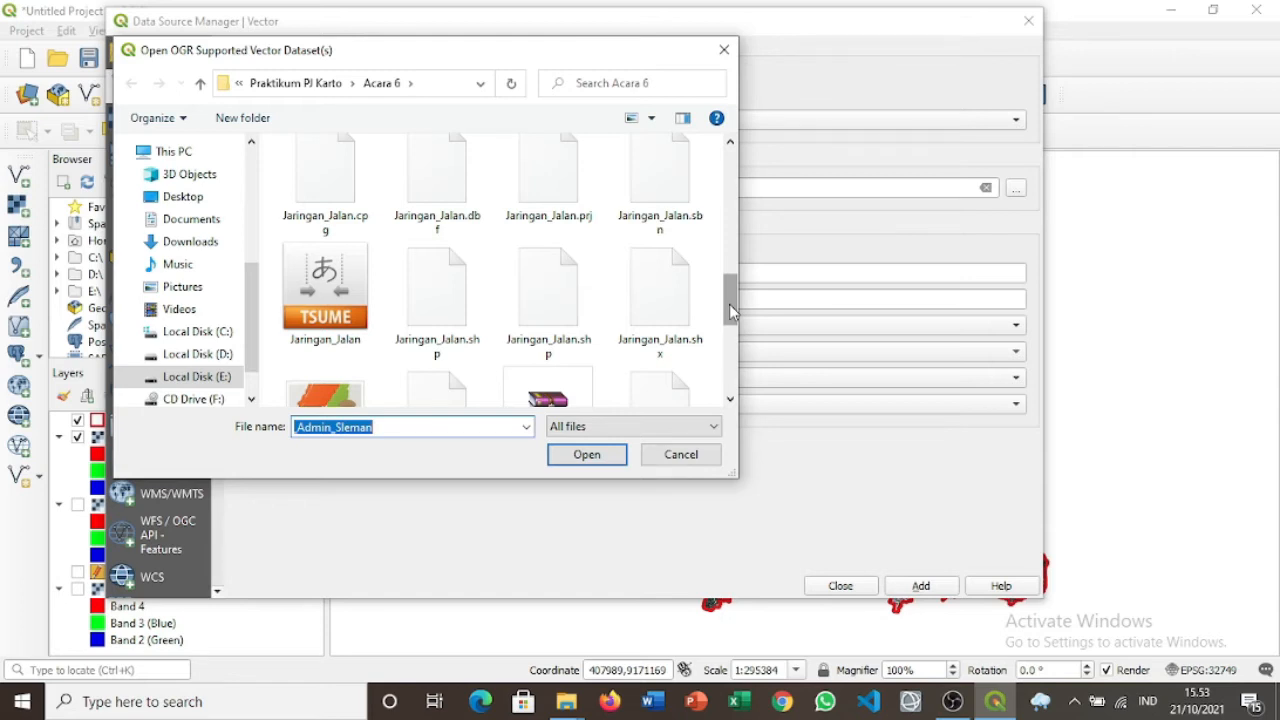
double_click(446, 282)
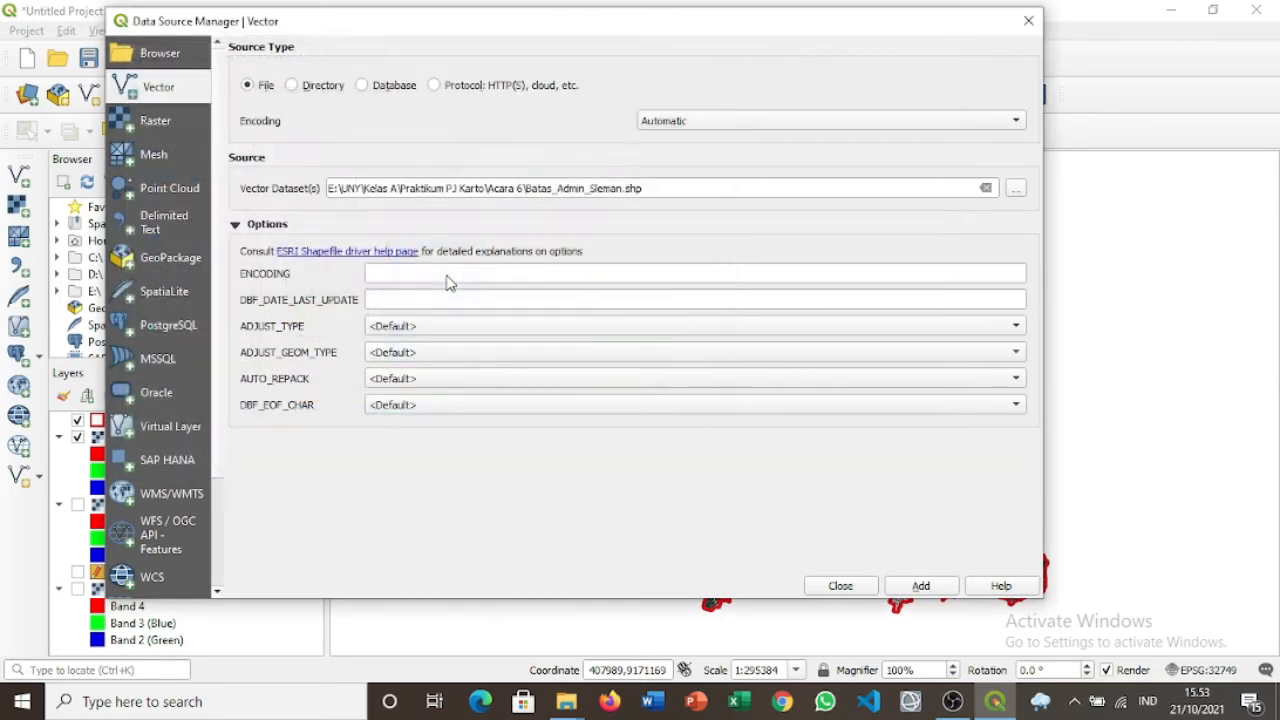
click(915, 592)
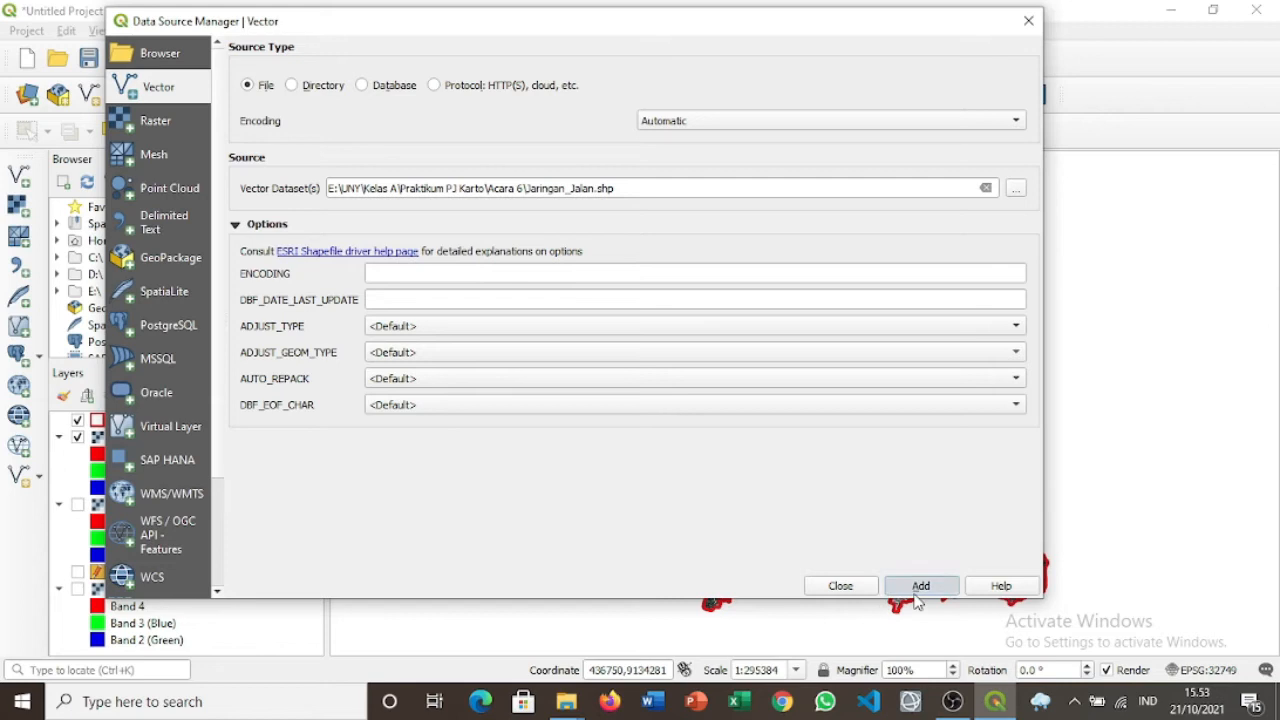
click(873, 585)
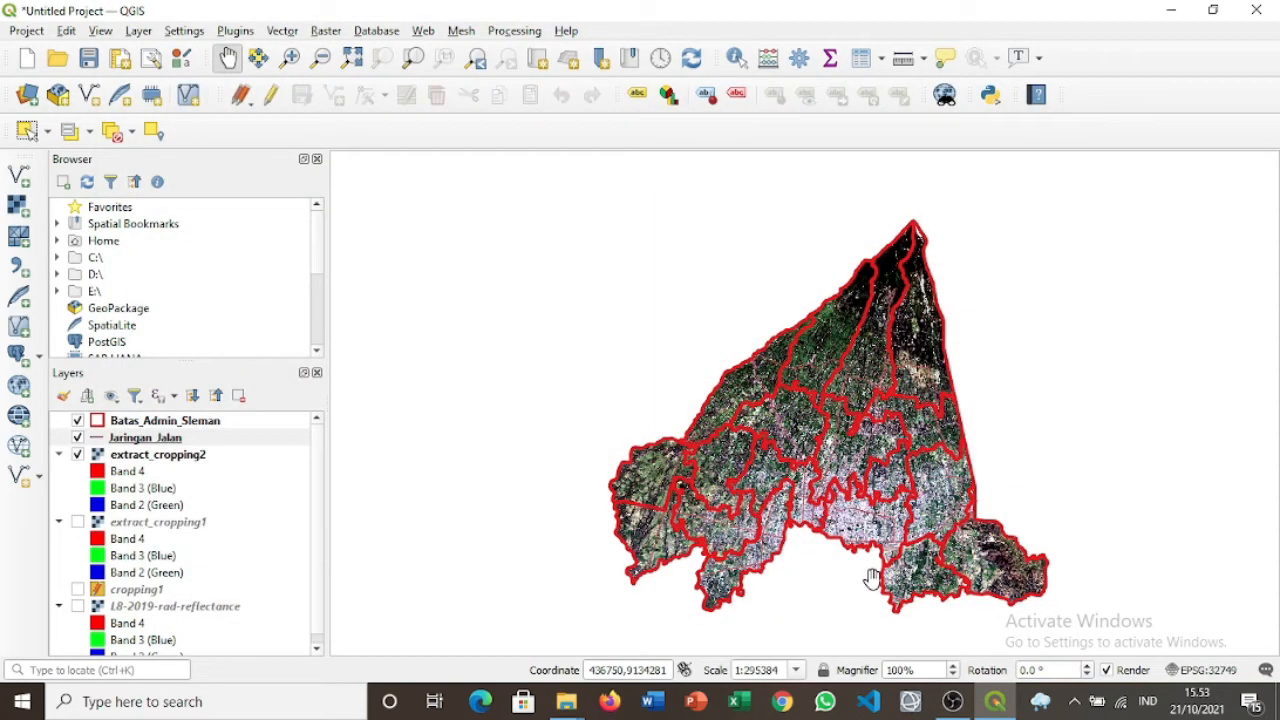
drag(175, 438, 172, 425)
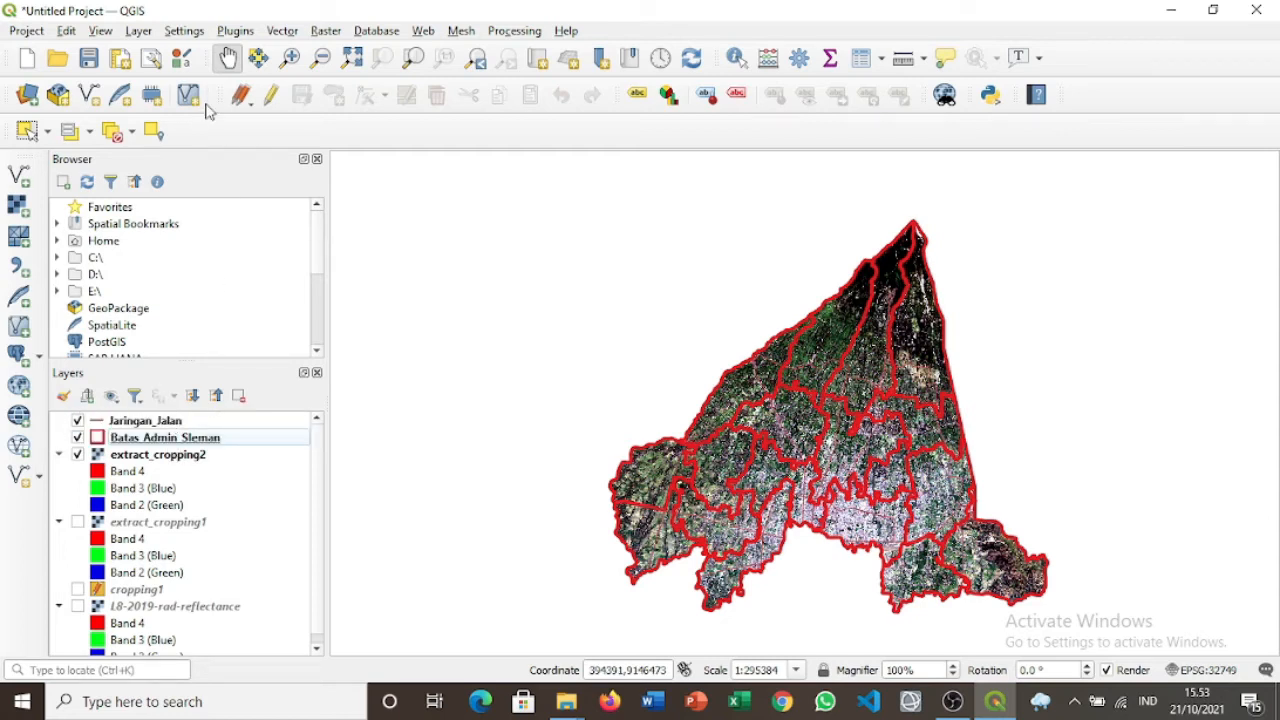
click(154, 31)
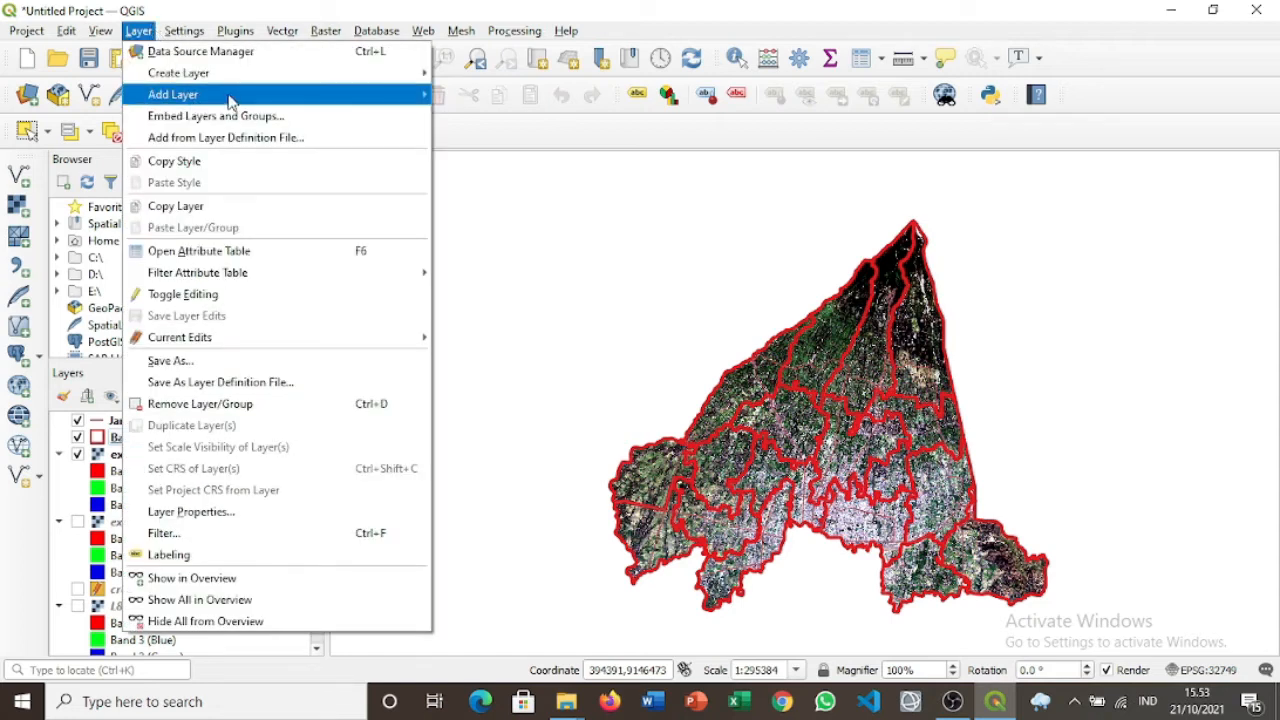
Add Sungai.shp as a vector layer and move it to the top, above Jaringan_Jalan.
click(462, 97)
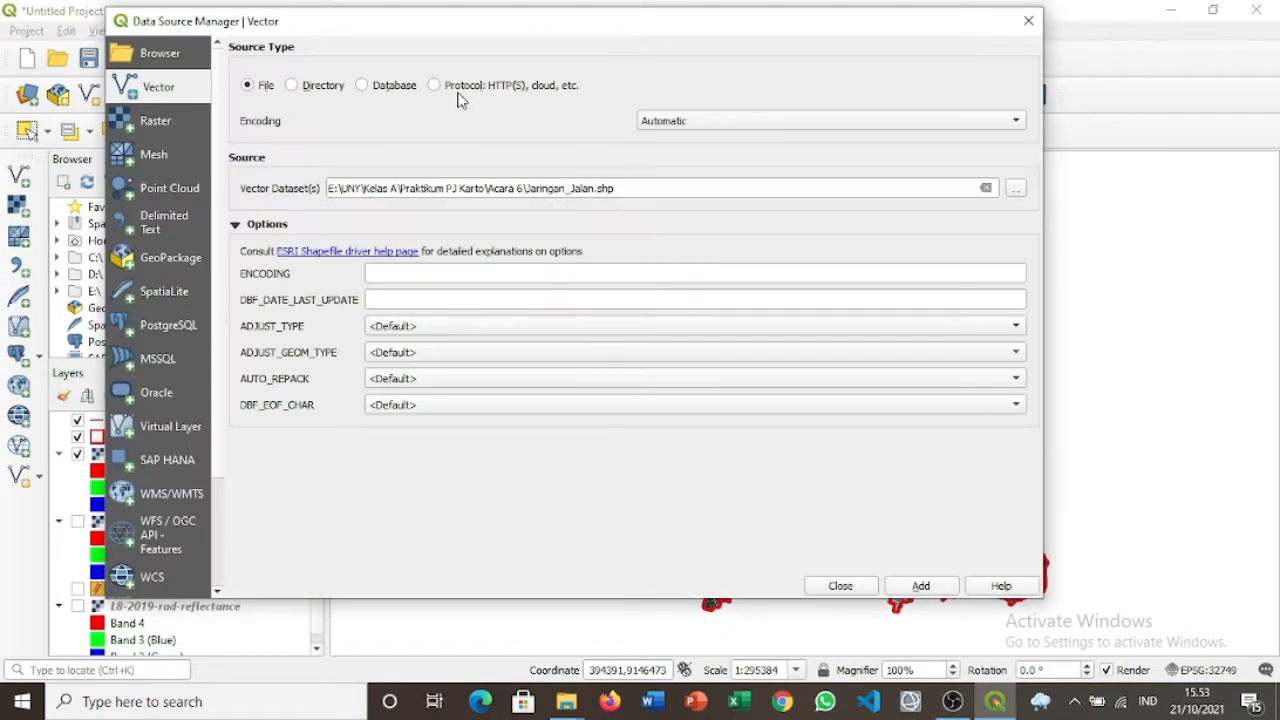
click(1016, 190)
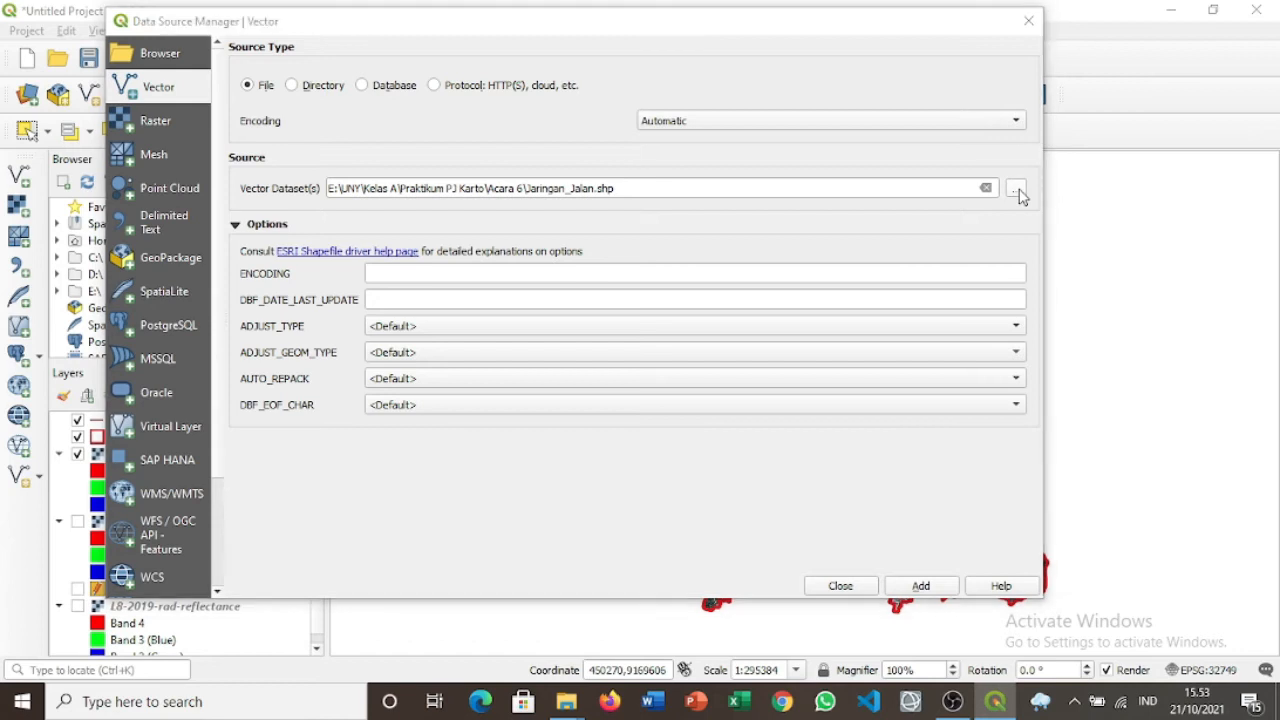
drag(729, 177, 741, 368)
double_click(289, 347)
click(925, 586)
click(852, 588)
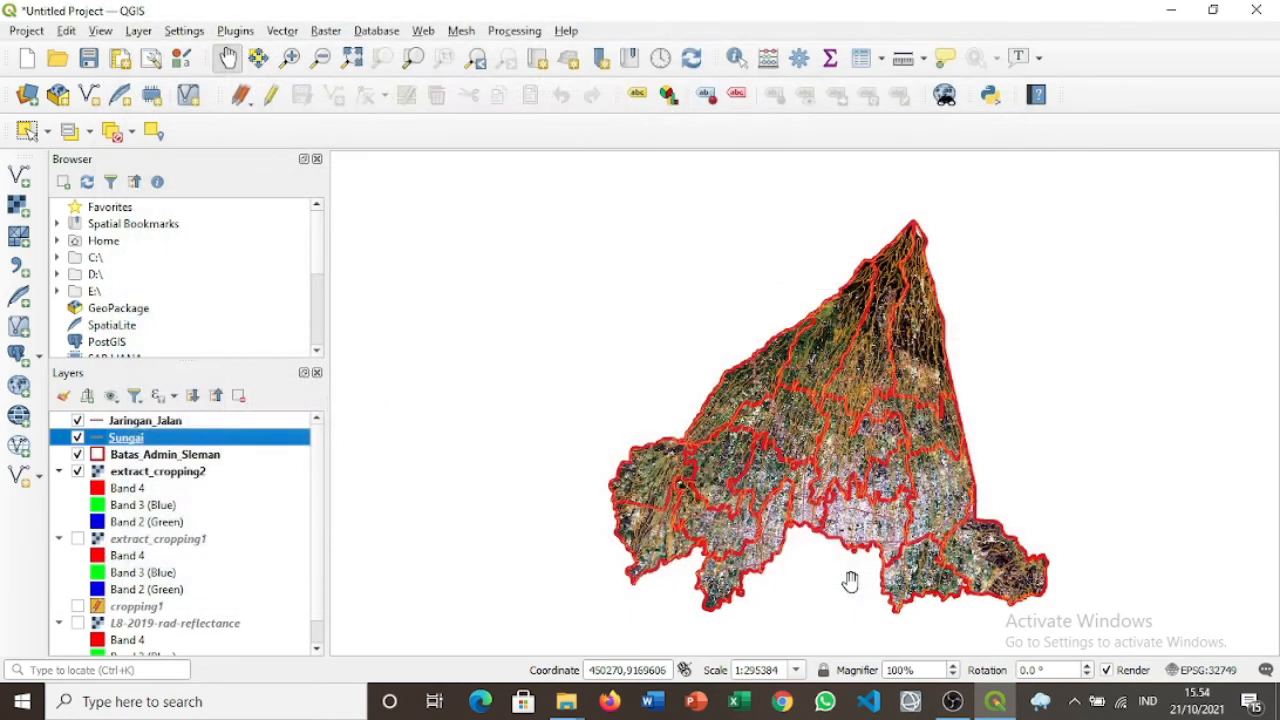
drag(183, 440, 187, 427)
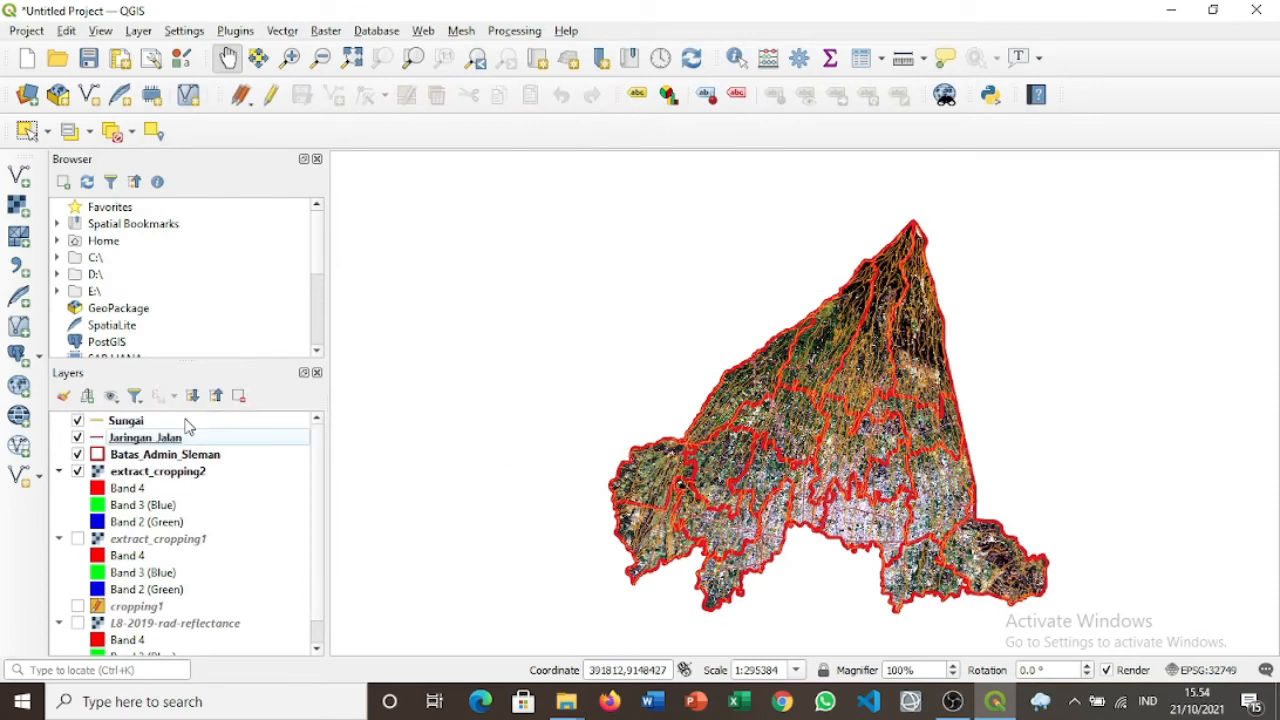
click(99, 422)
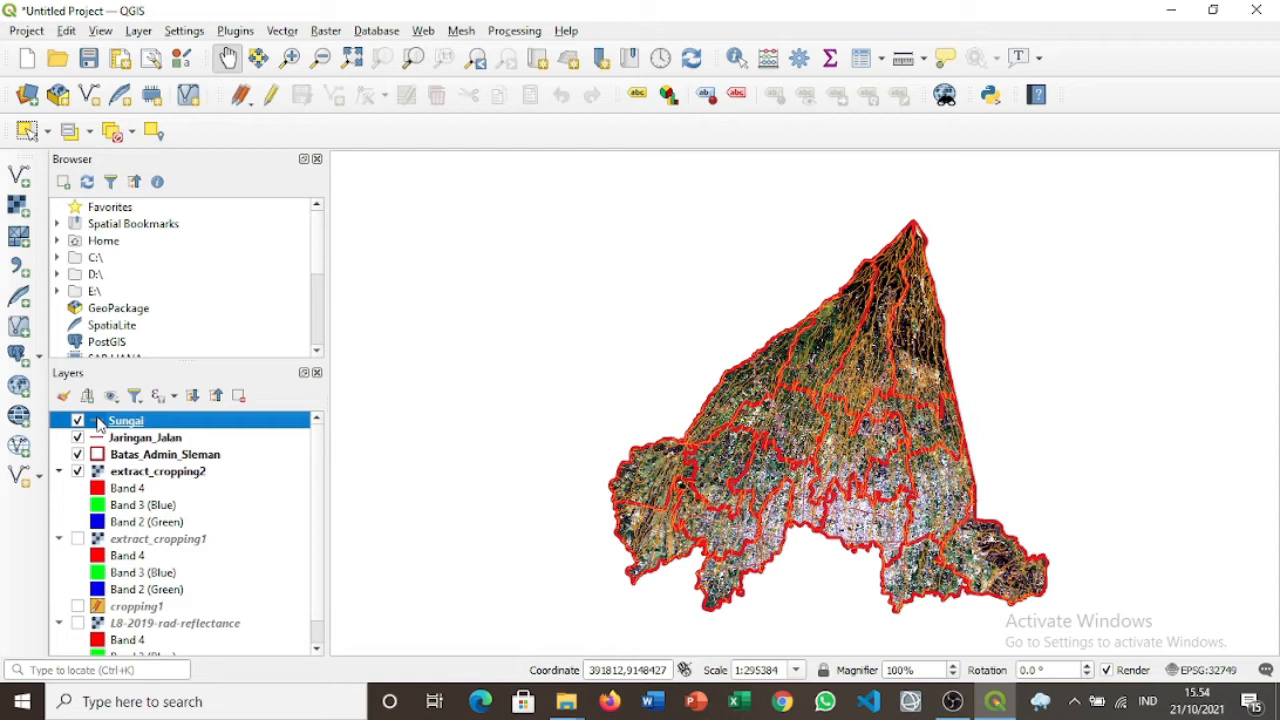
click(98, 442)
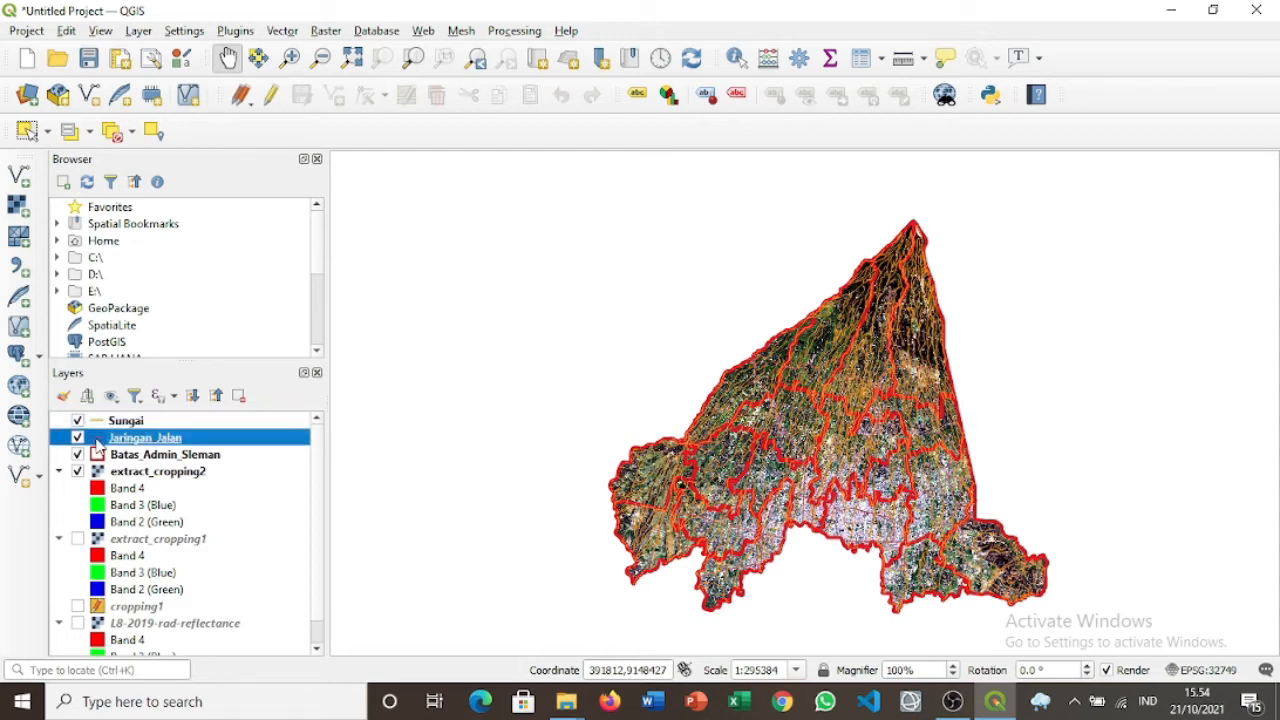
Color the Jaringan_Jalan roads red and keep Batas_Admin_Sleman above the imagery layer.
double_click(98, 446)
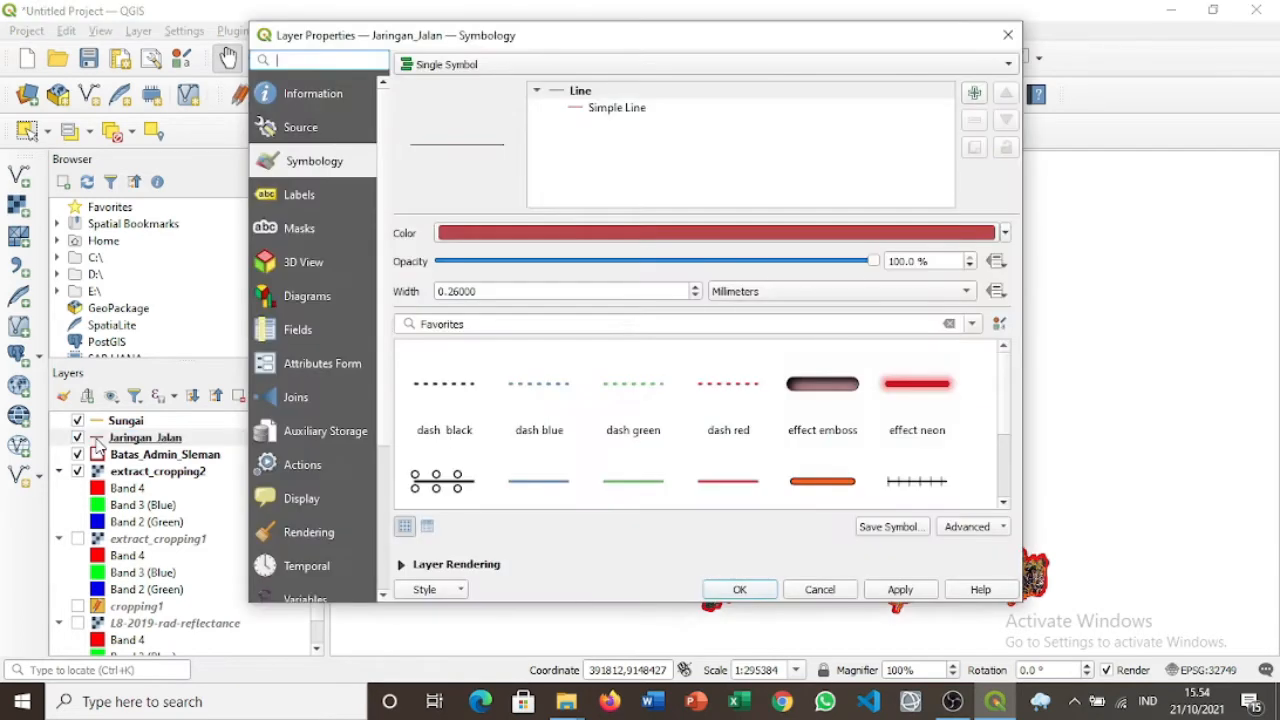
click(1008, 35)
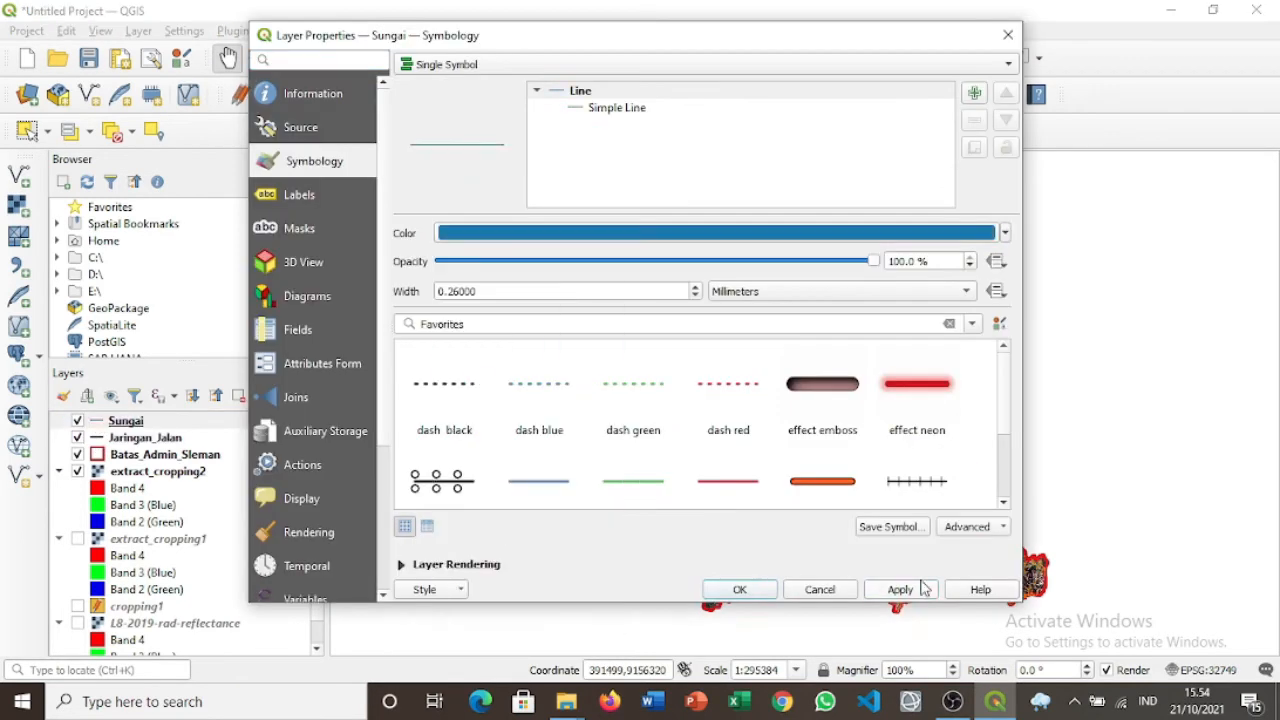
click(922, 586)
click(1008, 35)
drag(164, 471, 180, 448)
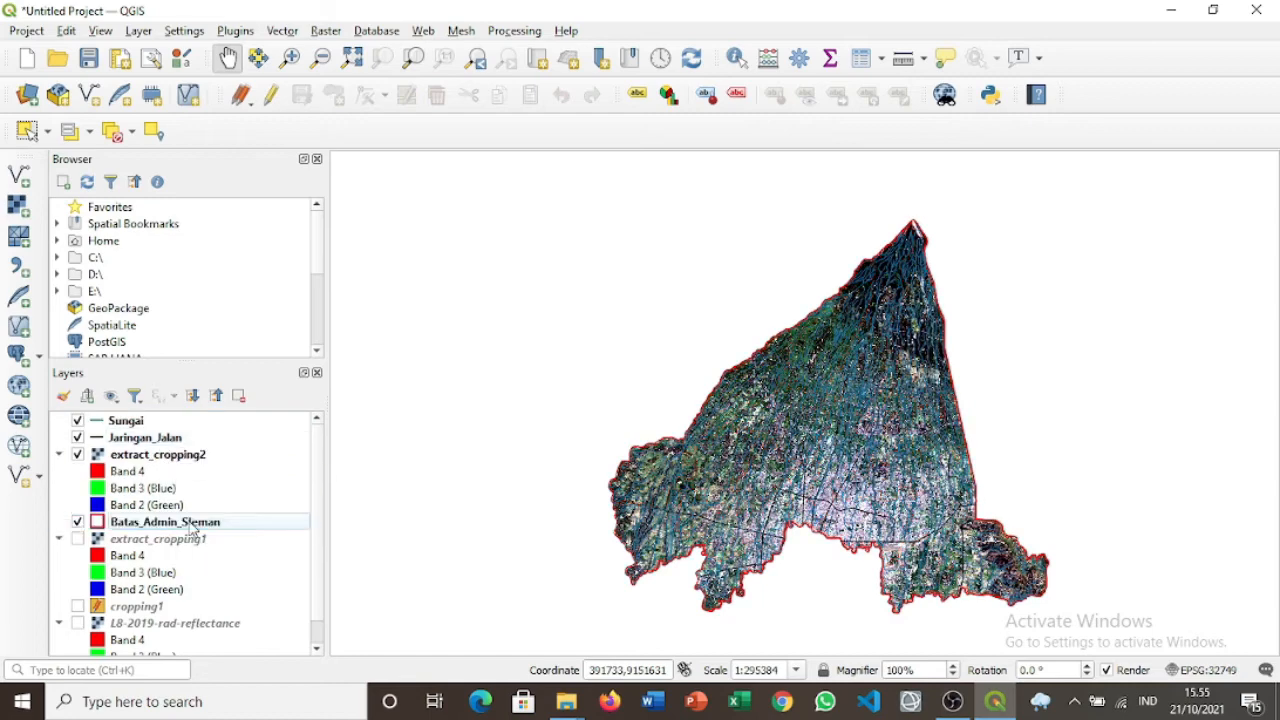
drag(172, 522, 183, 450)
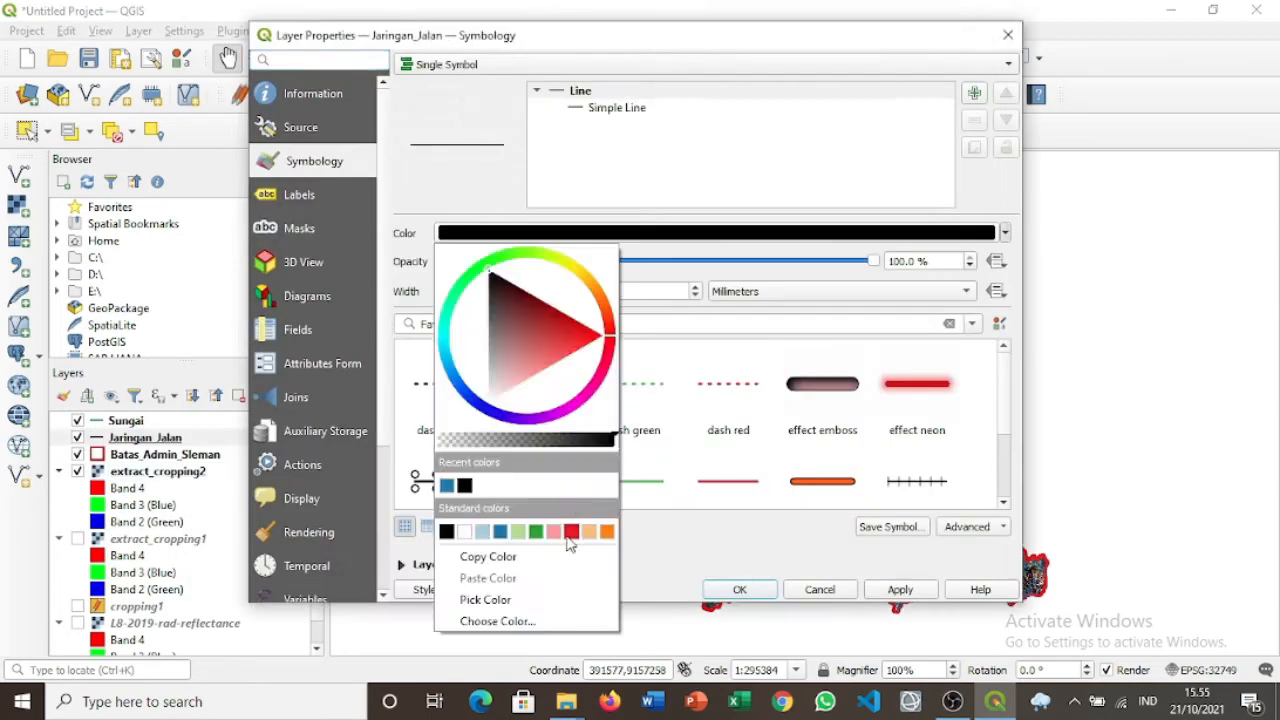
click(560, 526)
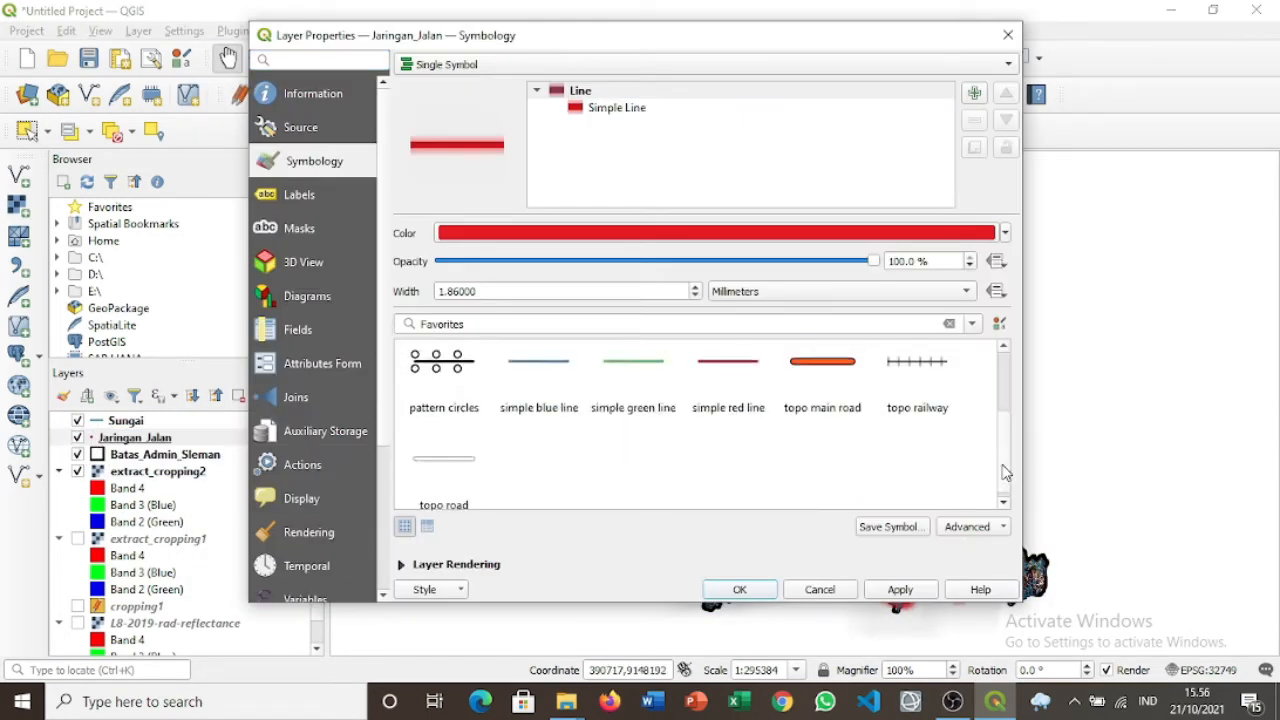
click(1008, 36)
Go to the Labels page of Batas_Admin_Sleman's layer properties.
right_click(186, 454)
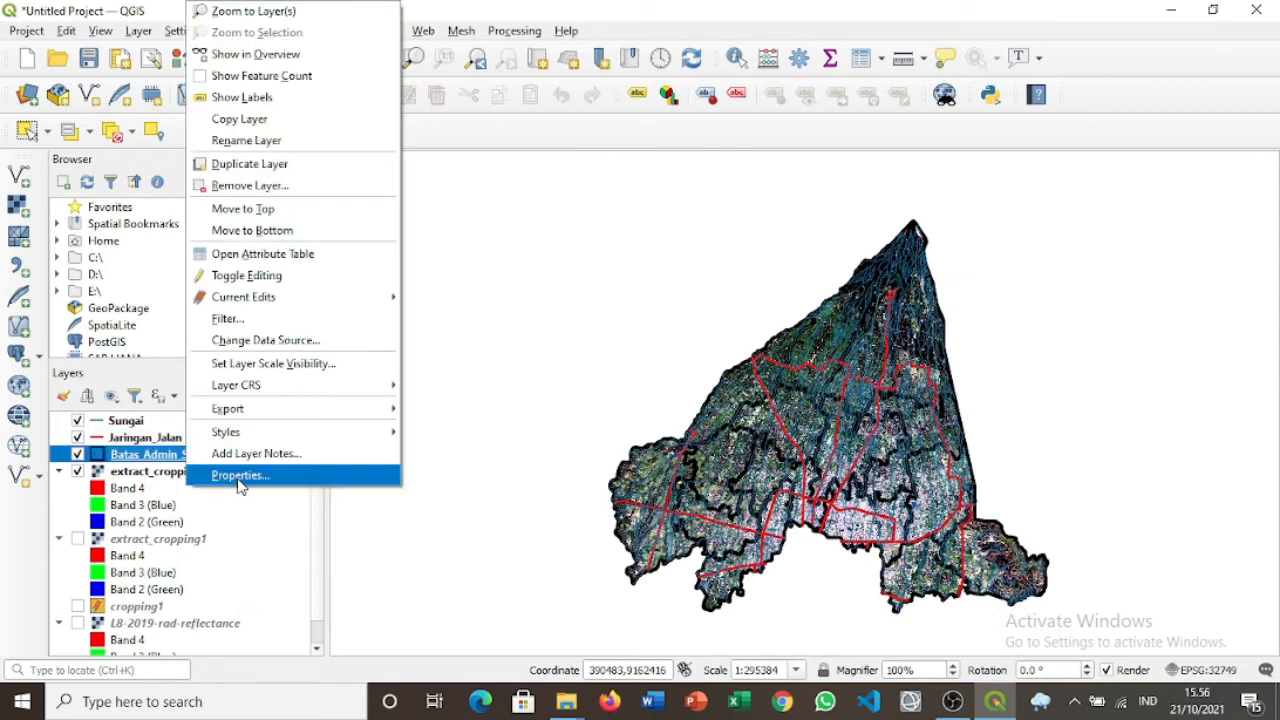
click(240, 480)
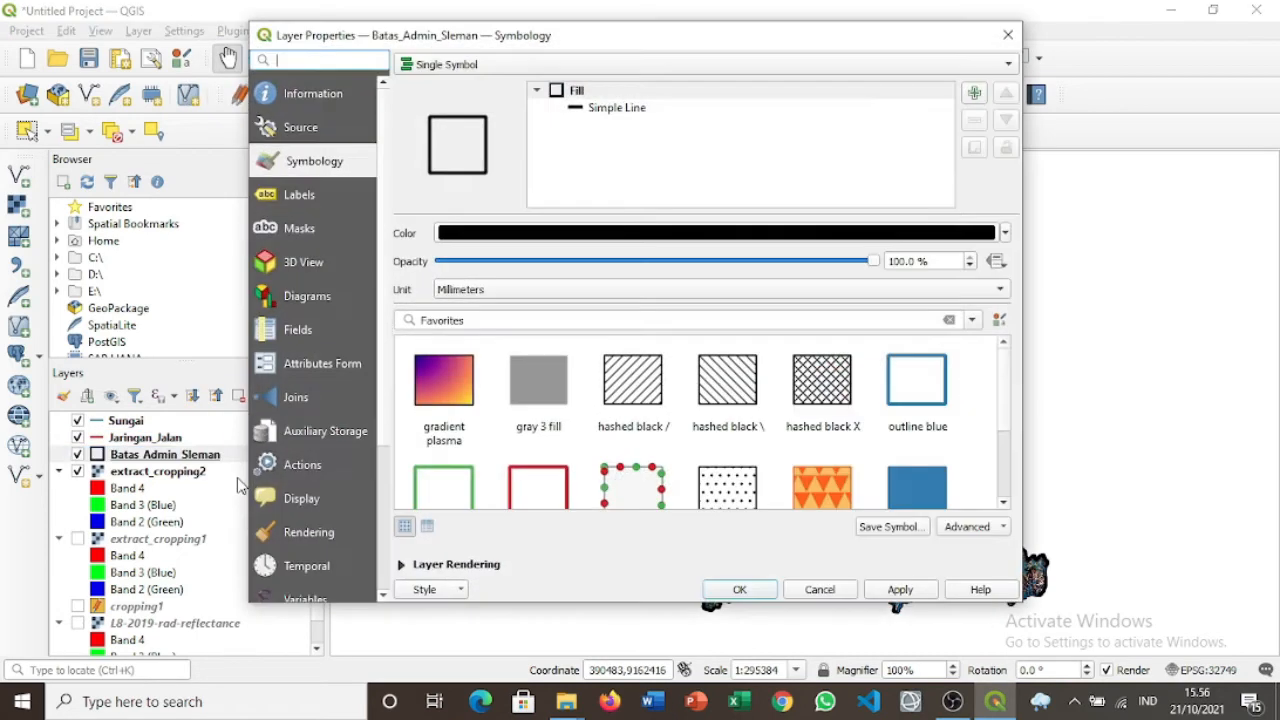
click(328, 196)
Give Batas_Admin_Sleman single labels from KECAMATAN in white, size 7, and apply.
click(500, 66)
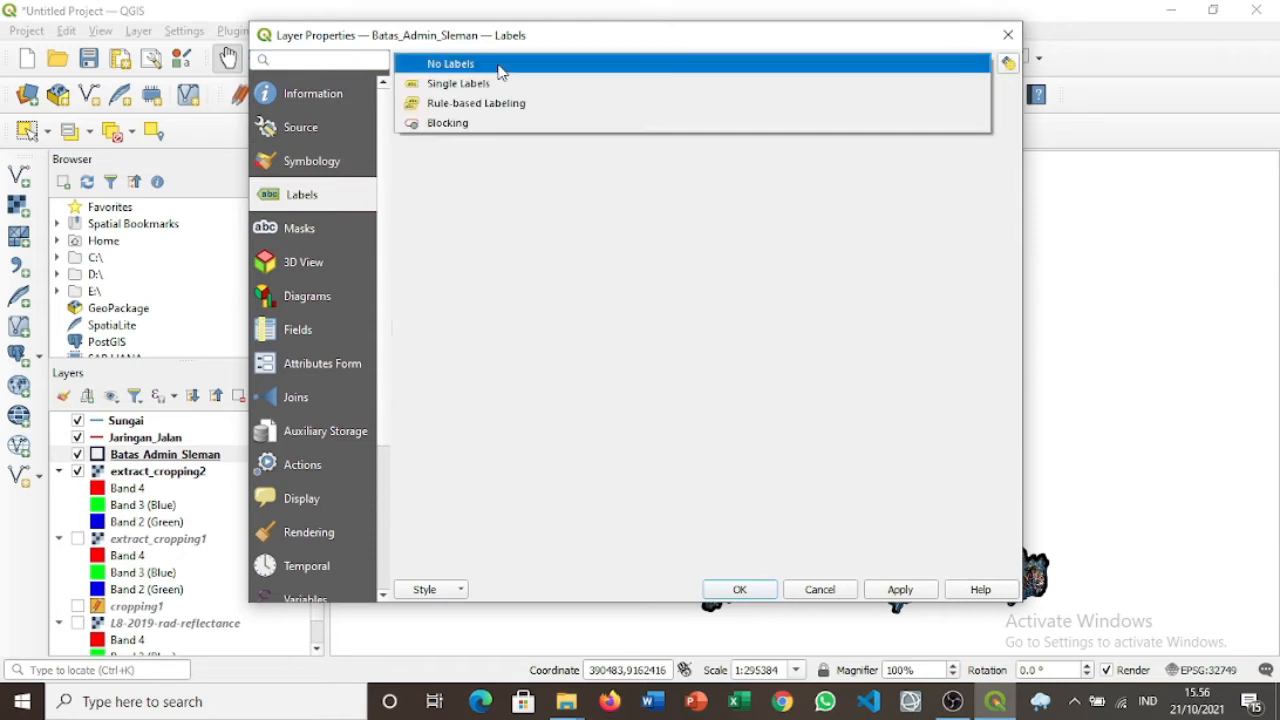
click(515, 87)
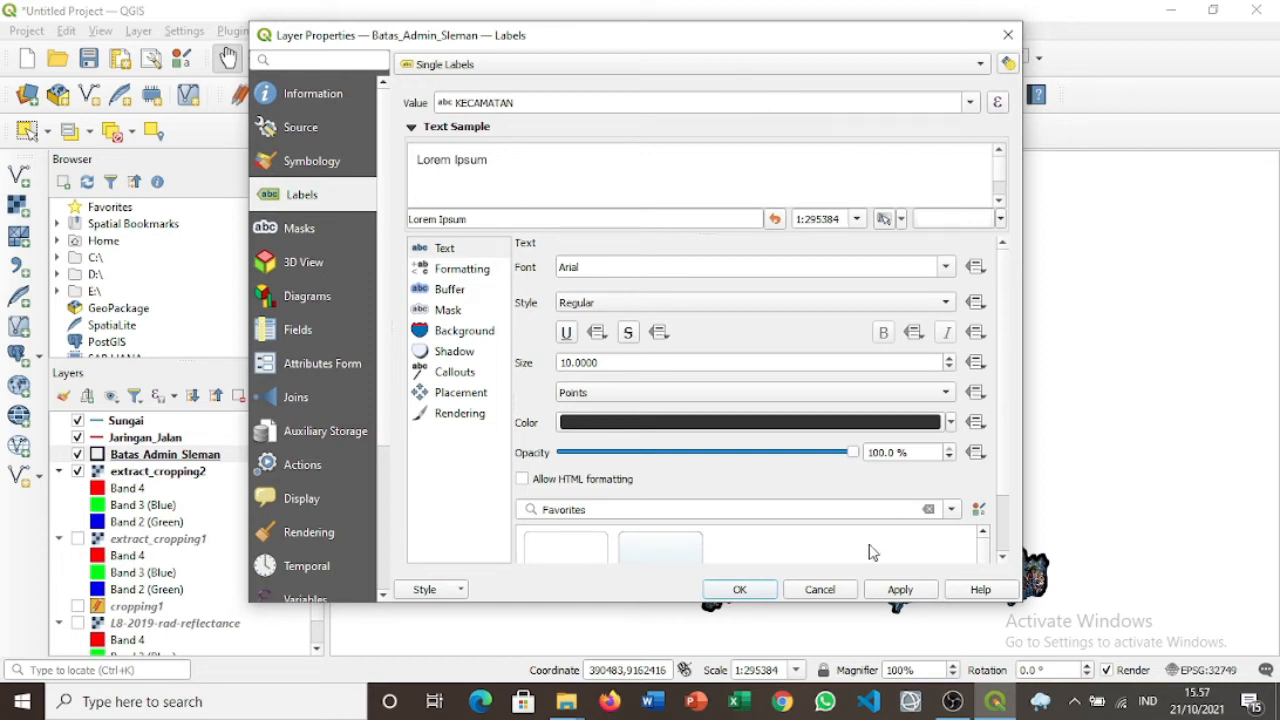
drag(837, 40, 598, 56)
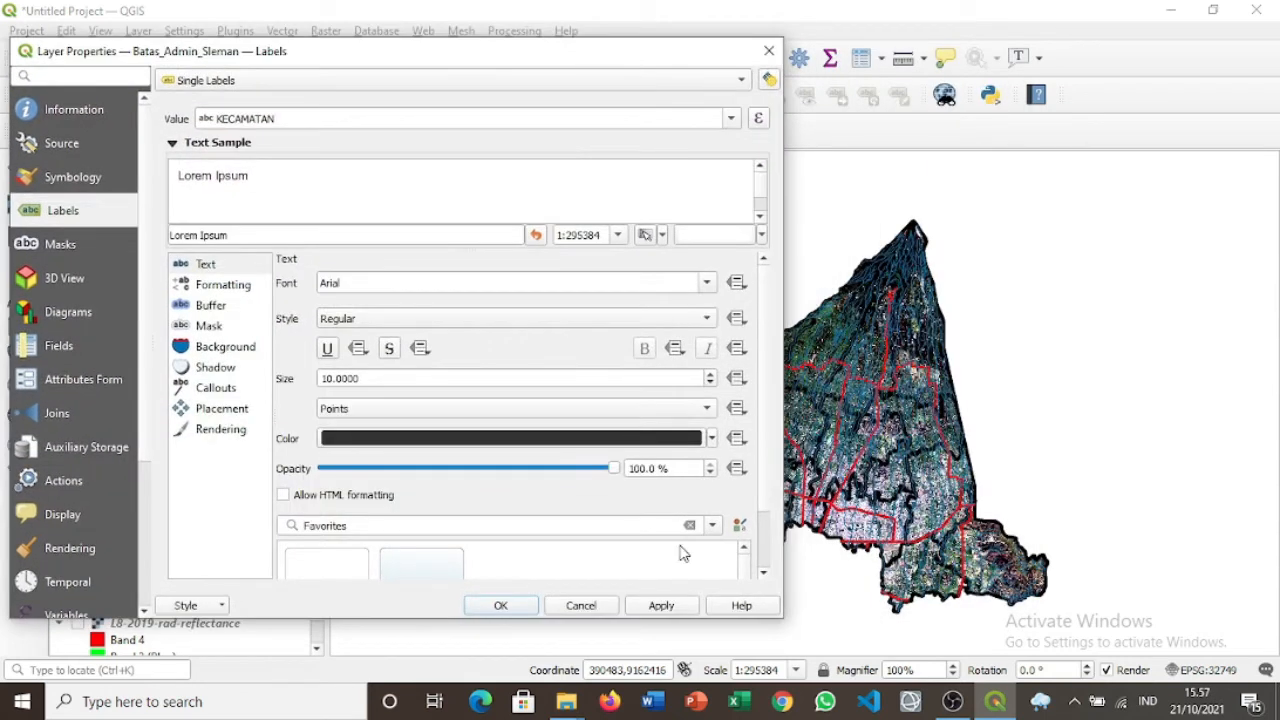
click(646, 608)
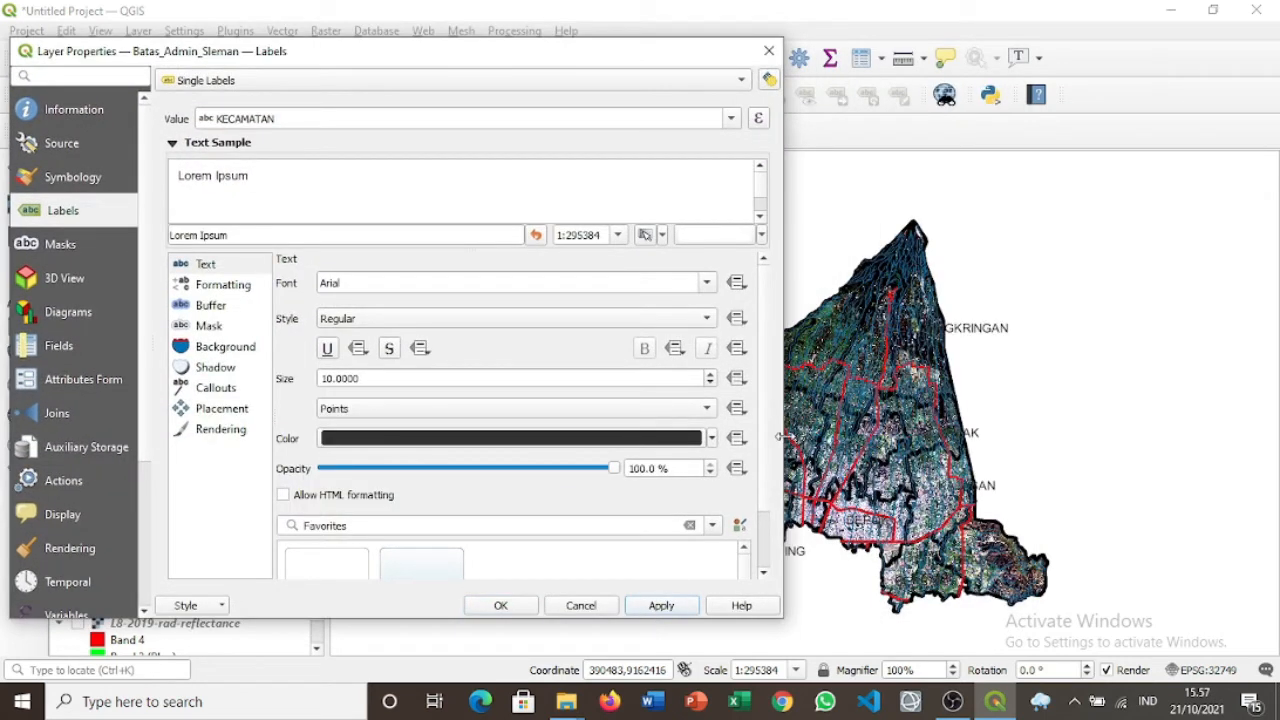
click(712, 438)
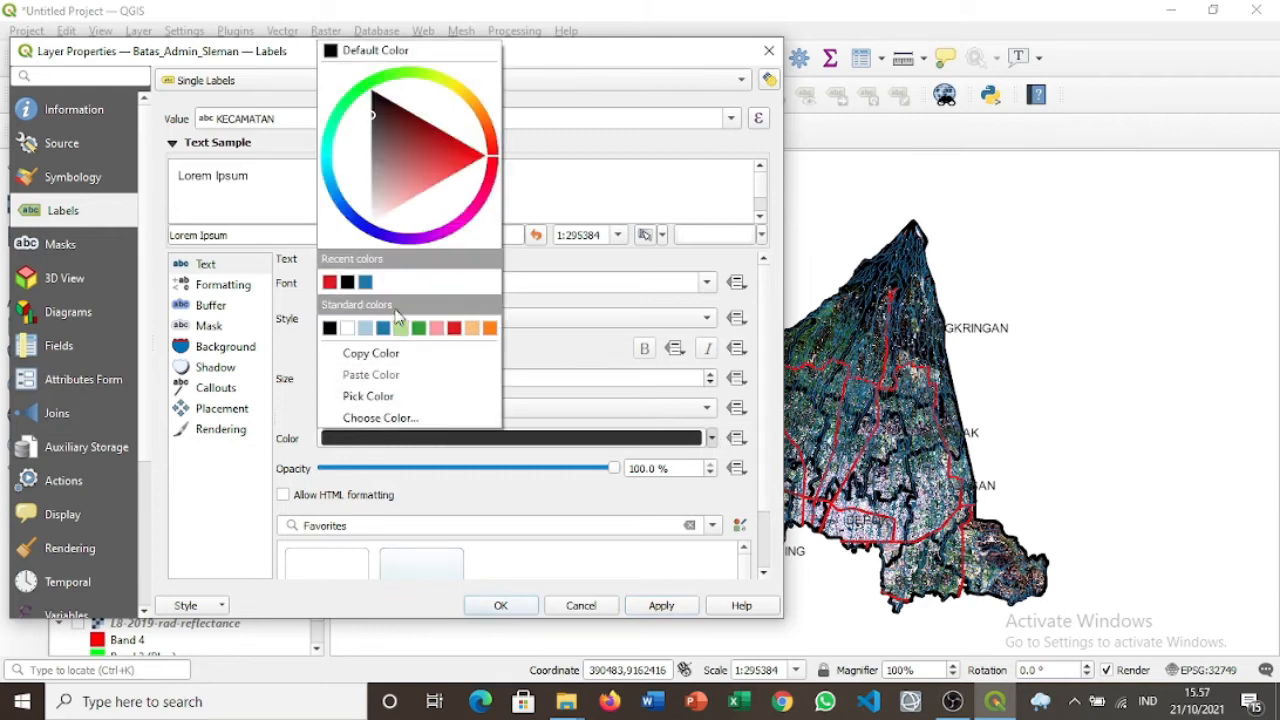
click(348, 329)
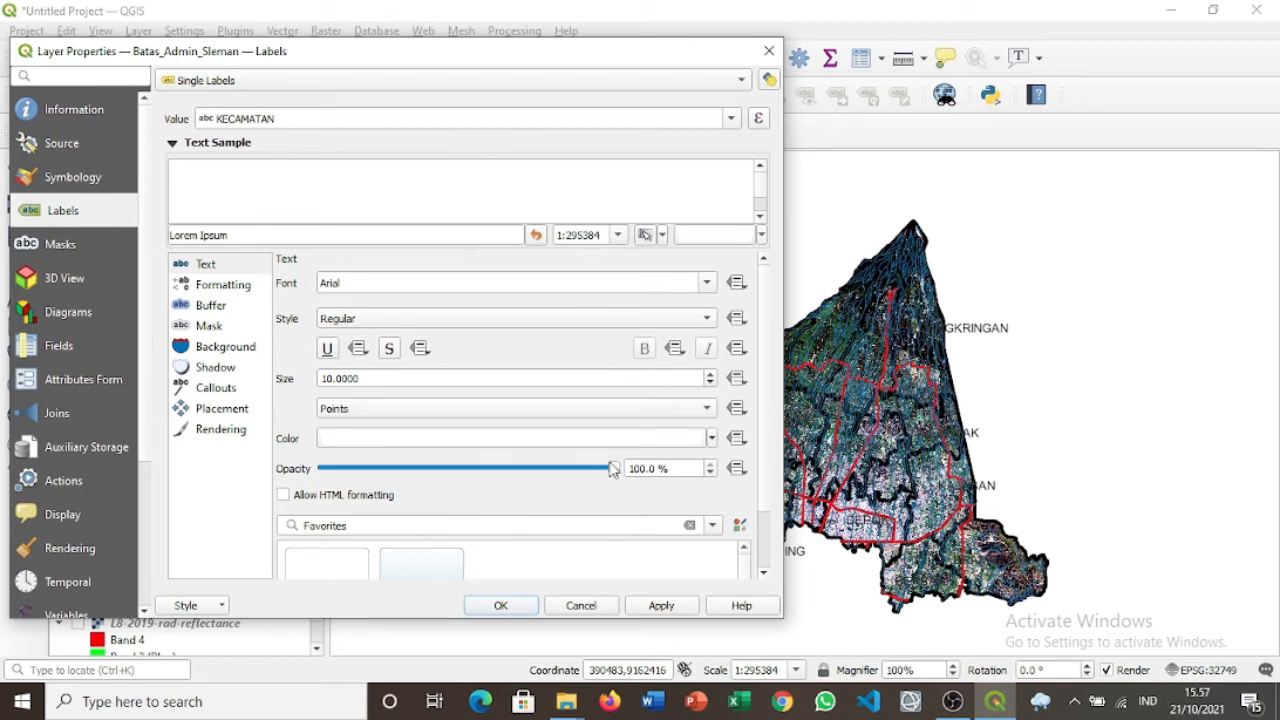
click(711, 386)
click(711, 386)
click(711, 386)
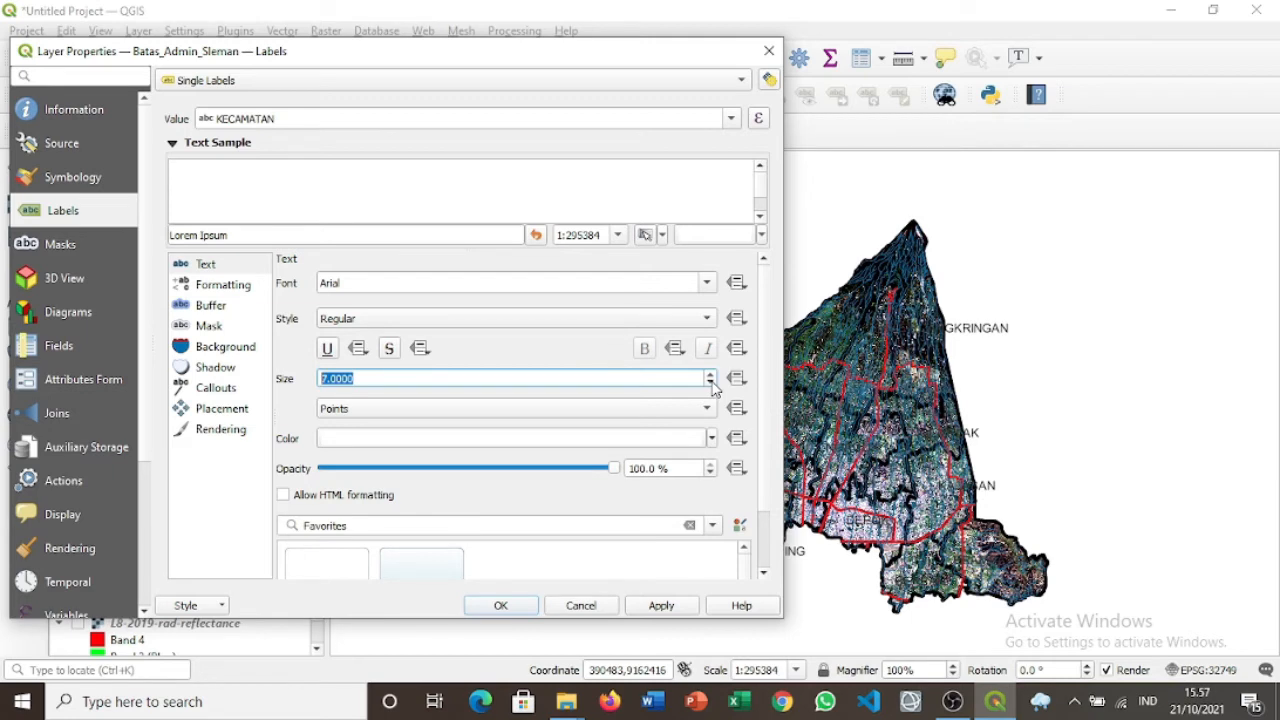
click(661, 606)
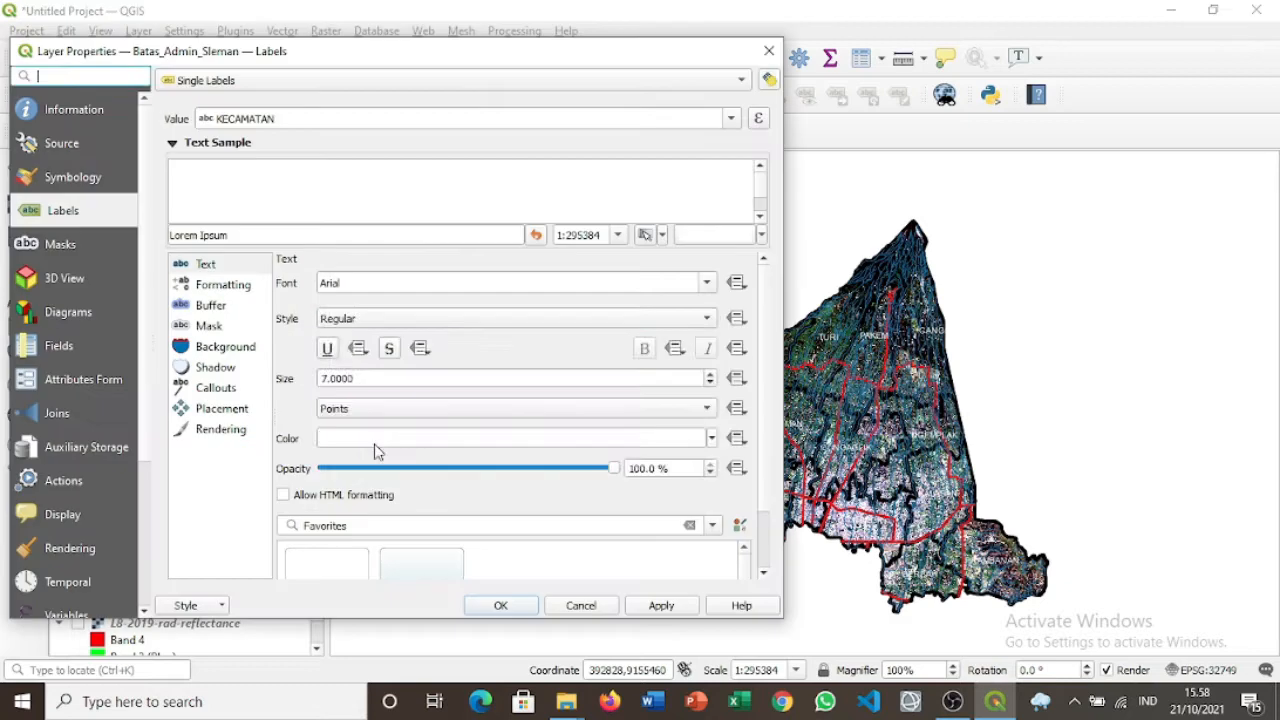
Make the KECAMATAN labels bold and apply them, then begin a new print layout.
click(510, 318)
click(352, 360)
click(680, 609)
click(684, 349)
click(360, 318)
click(357, 299)
click(661, 606)
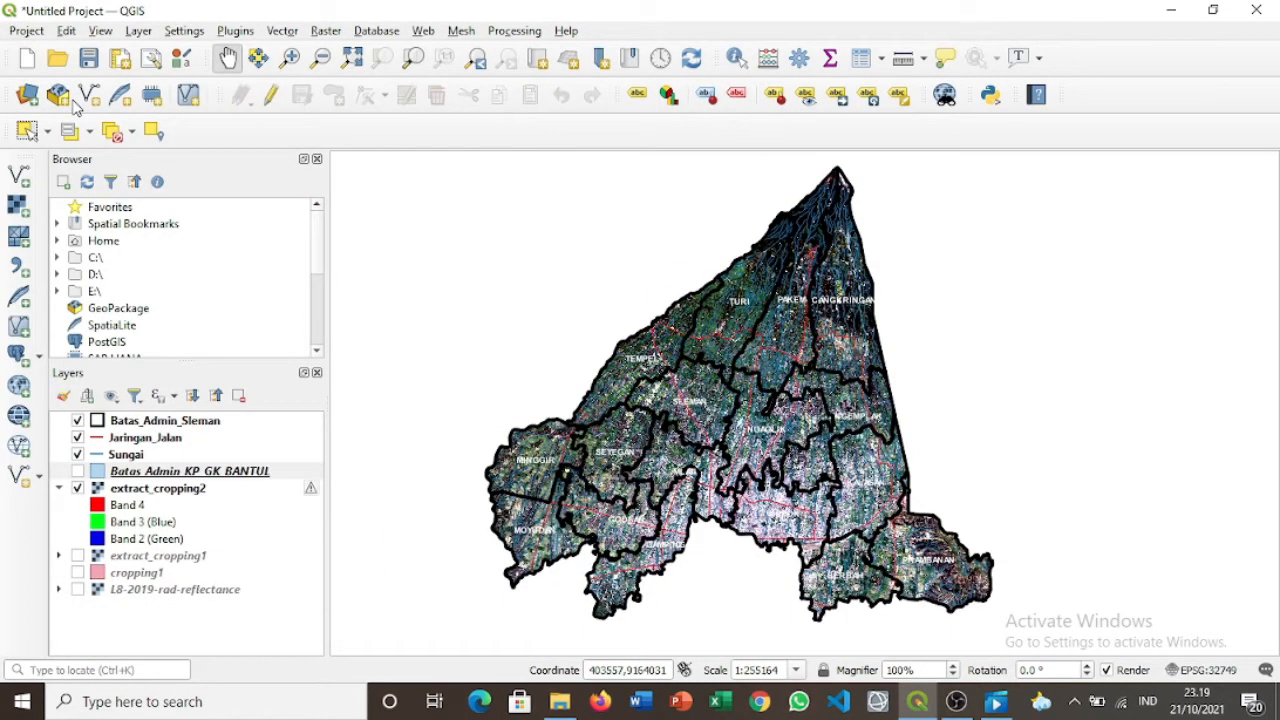
click(122, 60)
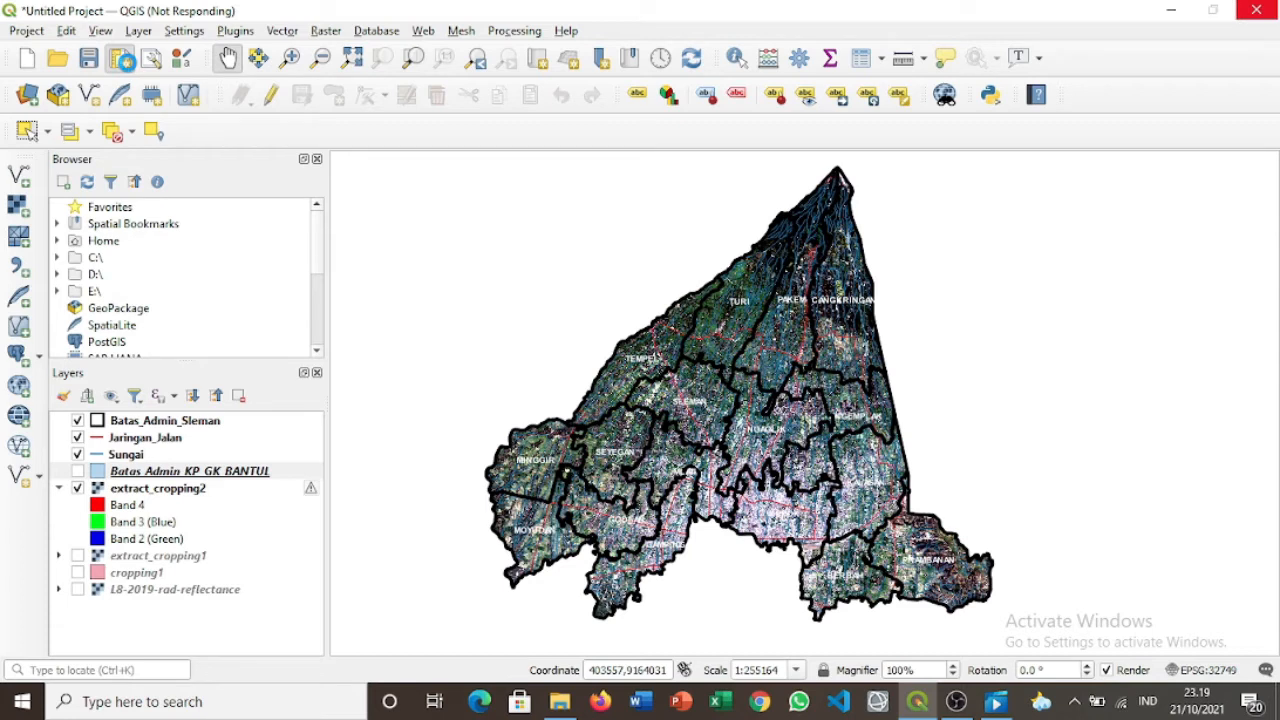
text(layp)
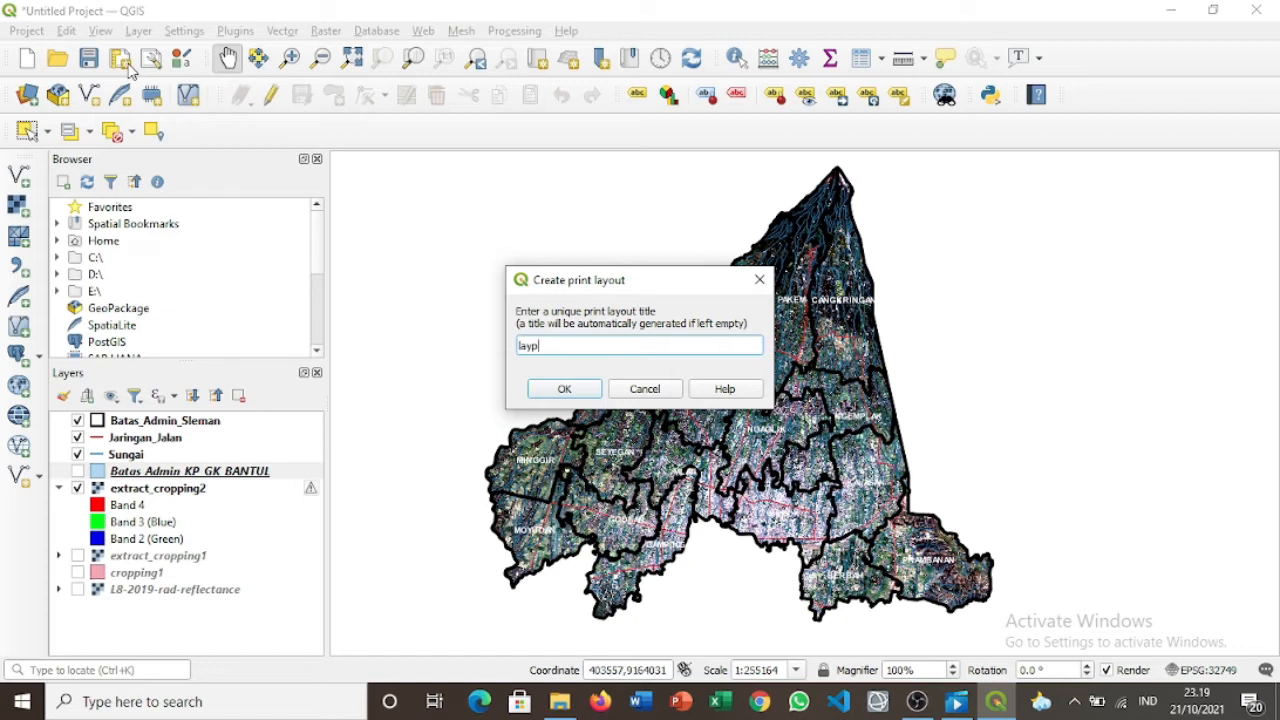
Correct the title to 'layout sleman' and confirm to open the blank layout page.
key(BackSpace)
text(out sleman)
key(Return)
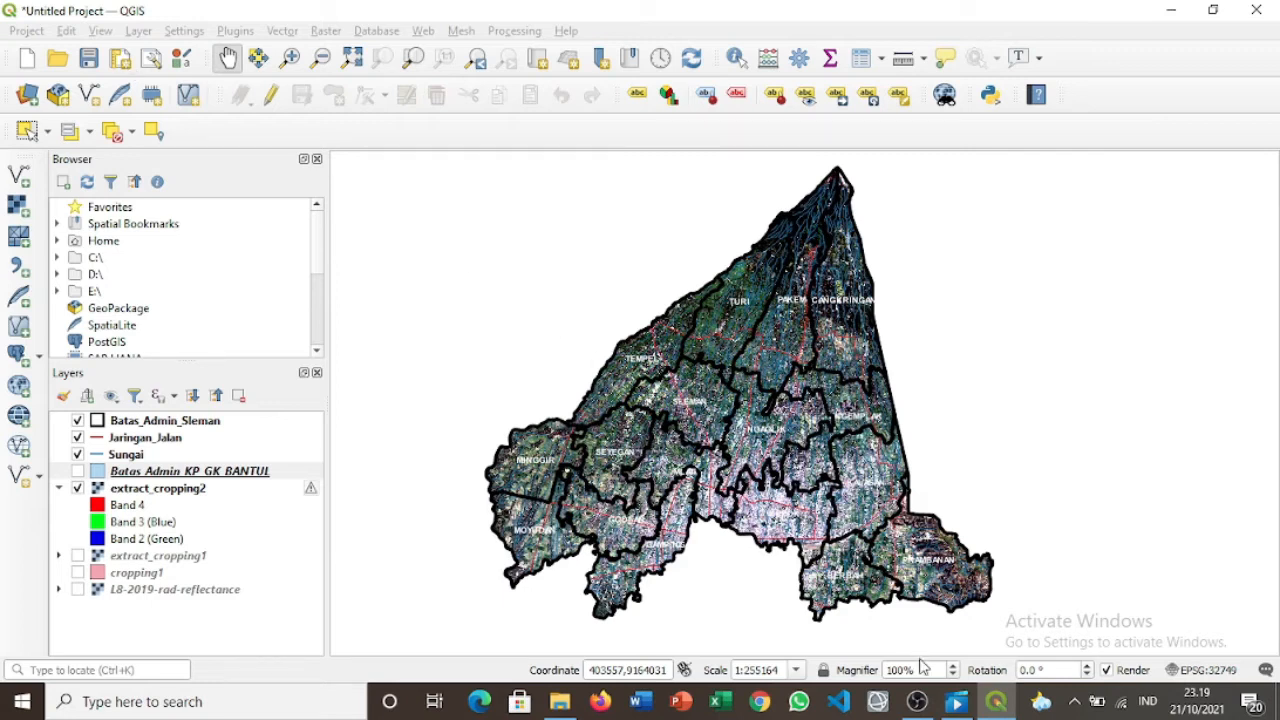
mouse_move(996, 700)
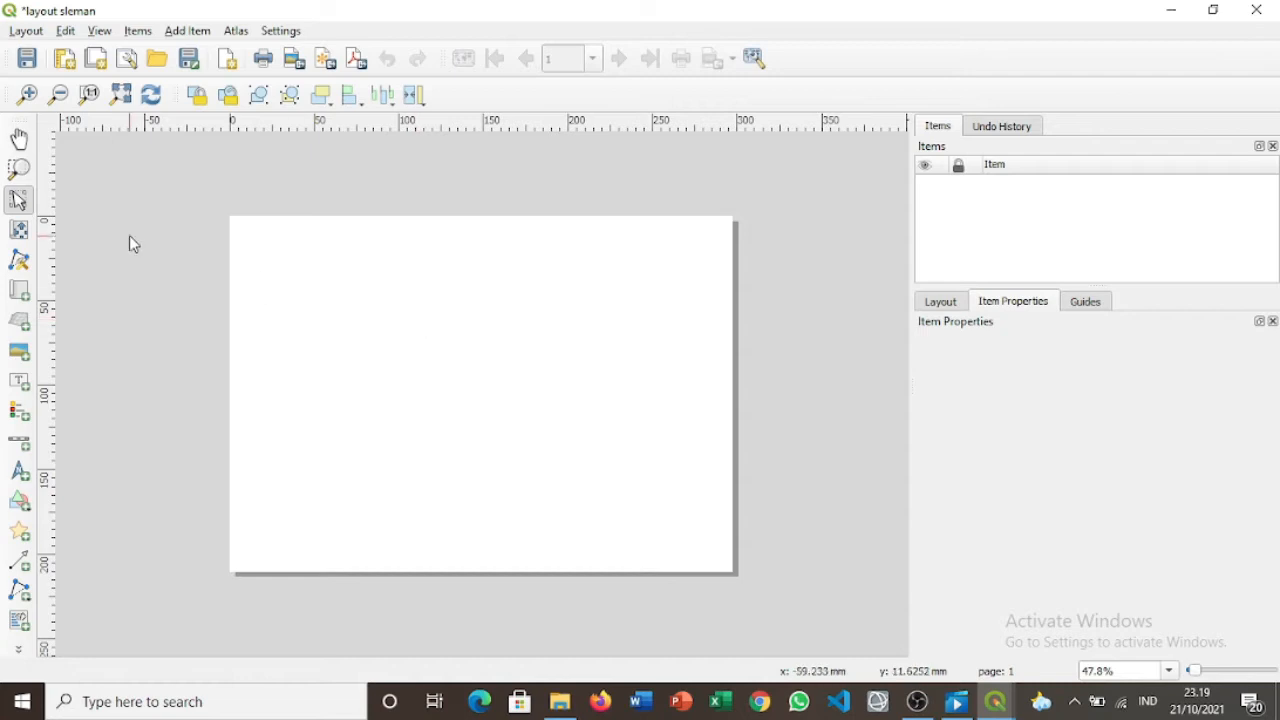
Draw the Map 1 frame across most of the page, showing the Sleman image.
click(20, 292)
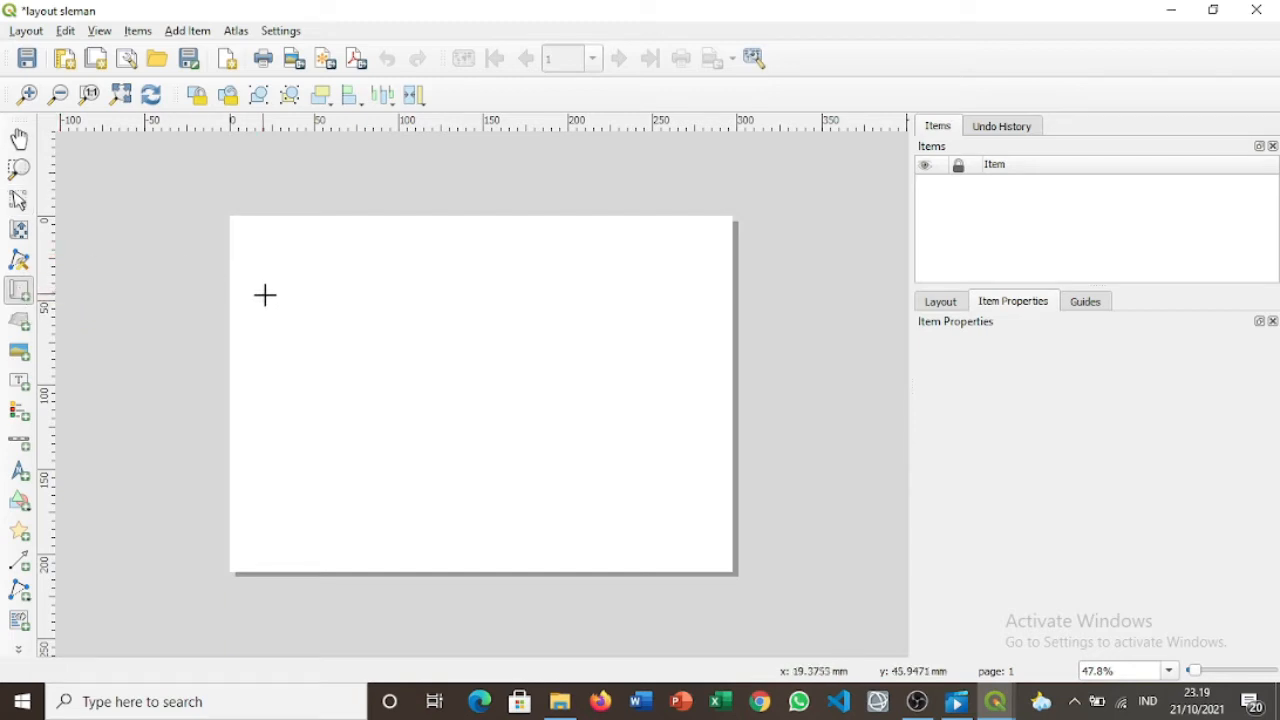
drag(255, 287, 638, 529)
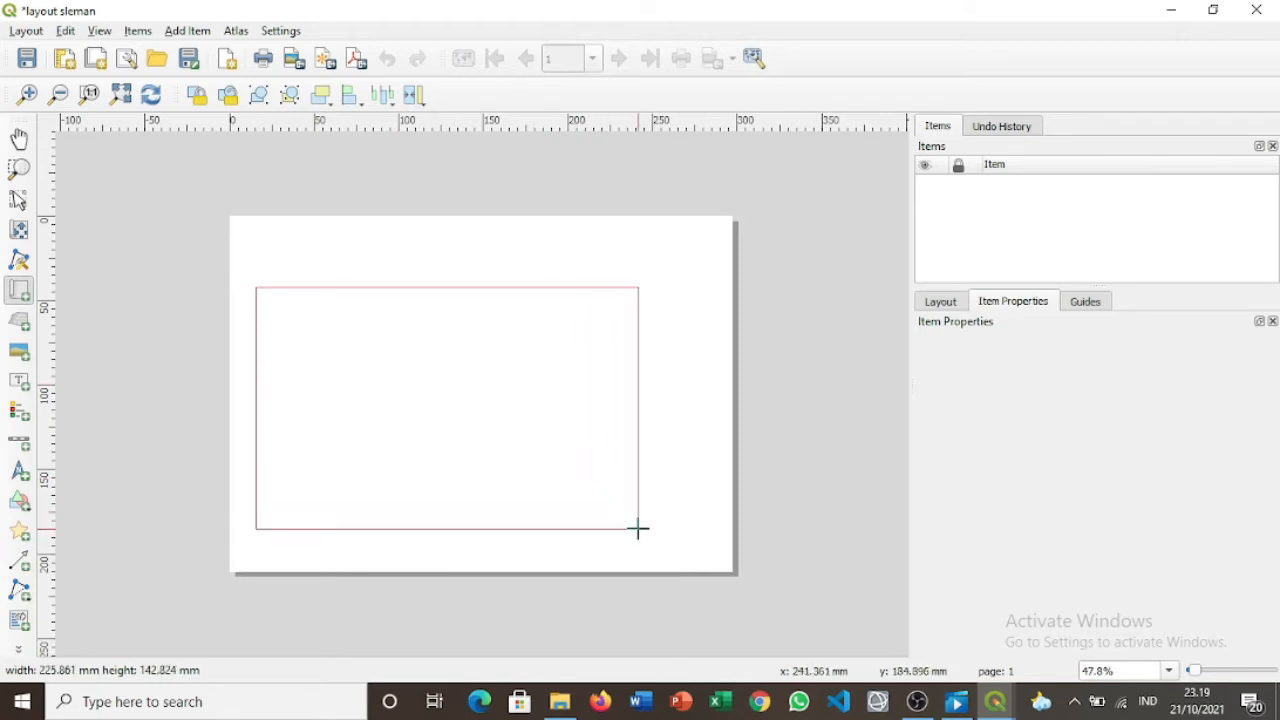
drag(638, 529, 638, 529)
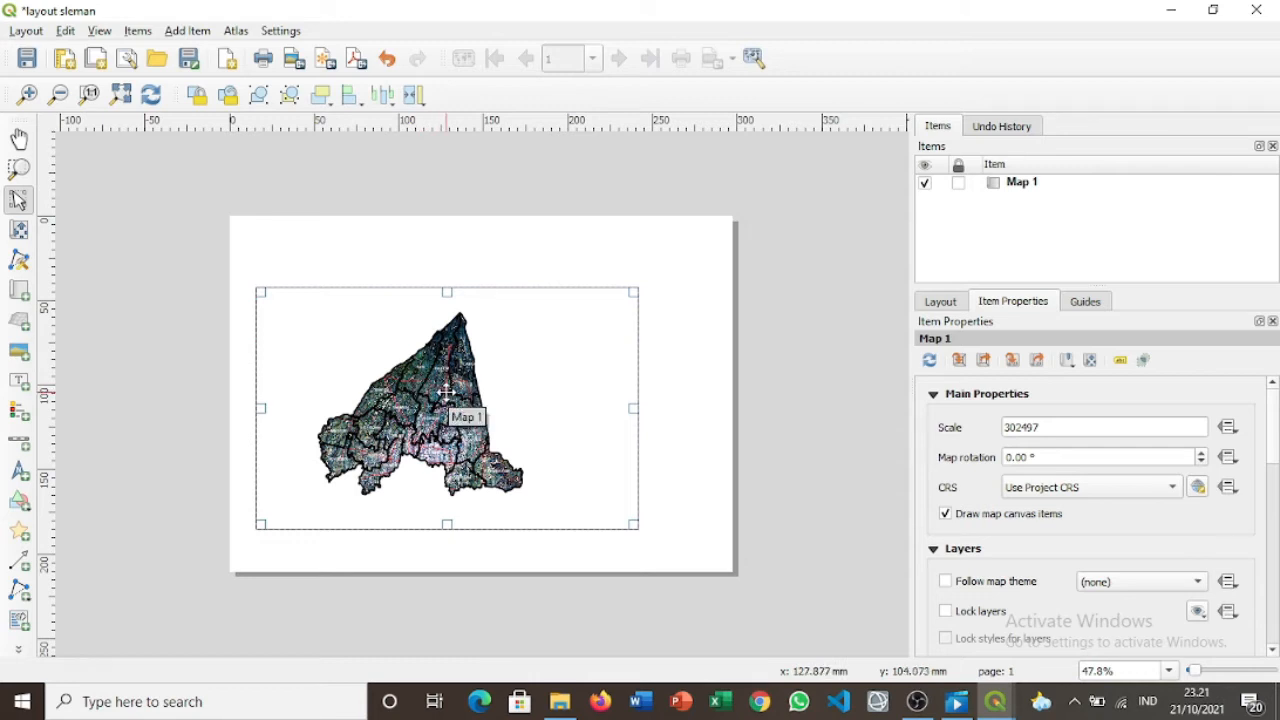
Set Map 1's scale to 250000.
click(1052, 426)
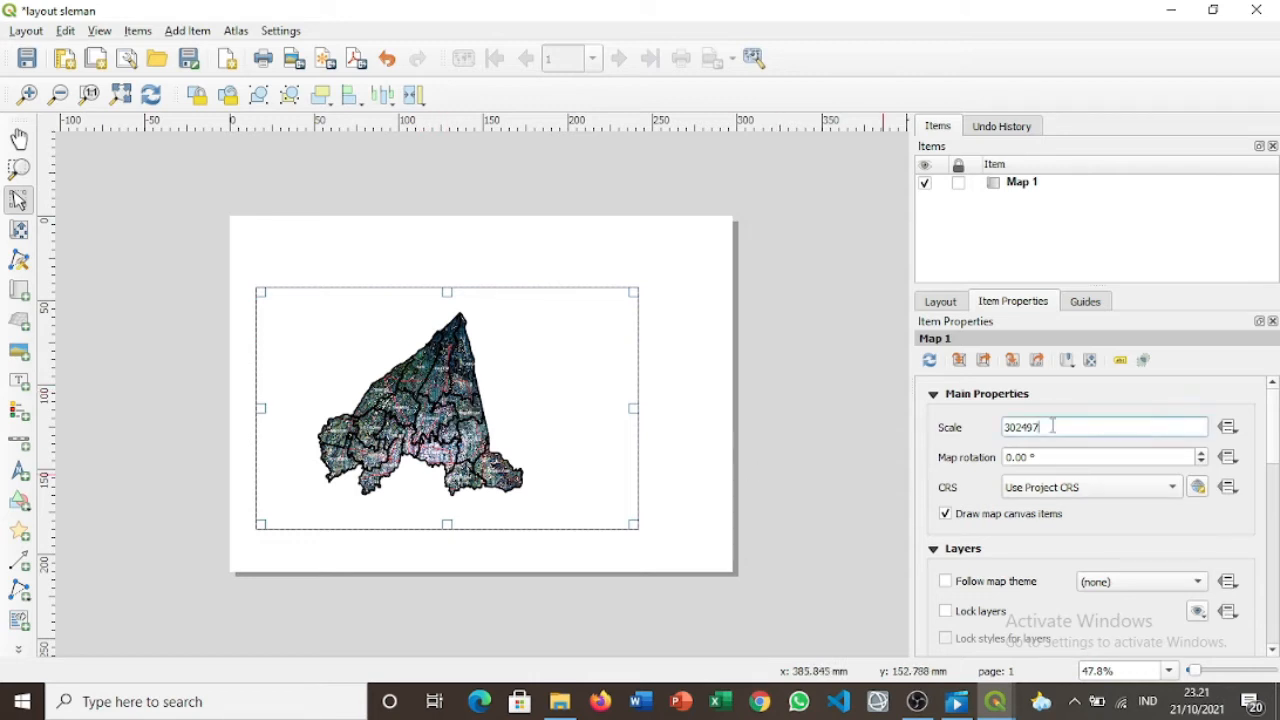
key(BackSpace)
key(BackSpace)
key(BackSpace)
key(BackSpace)
key(BackSpace)
key(BackSpace)
text(250000)
key(Return)
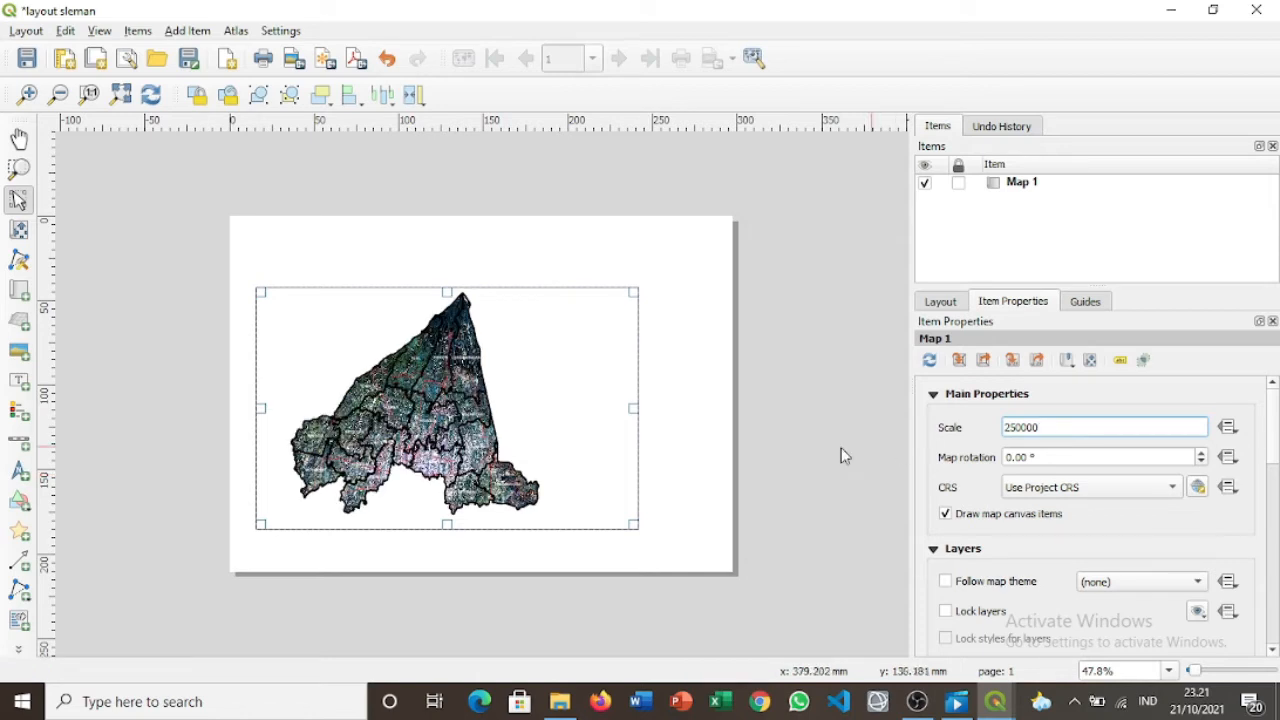
click(19, 231)
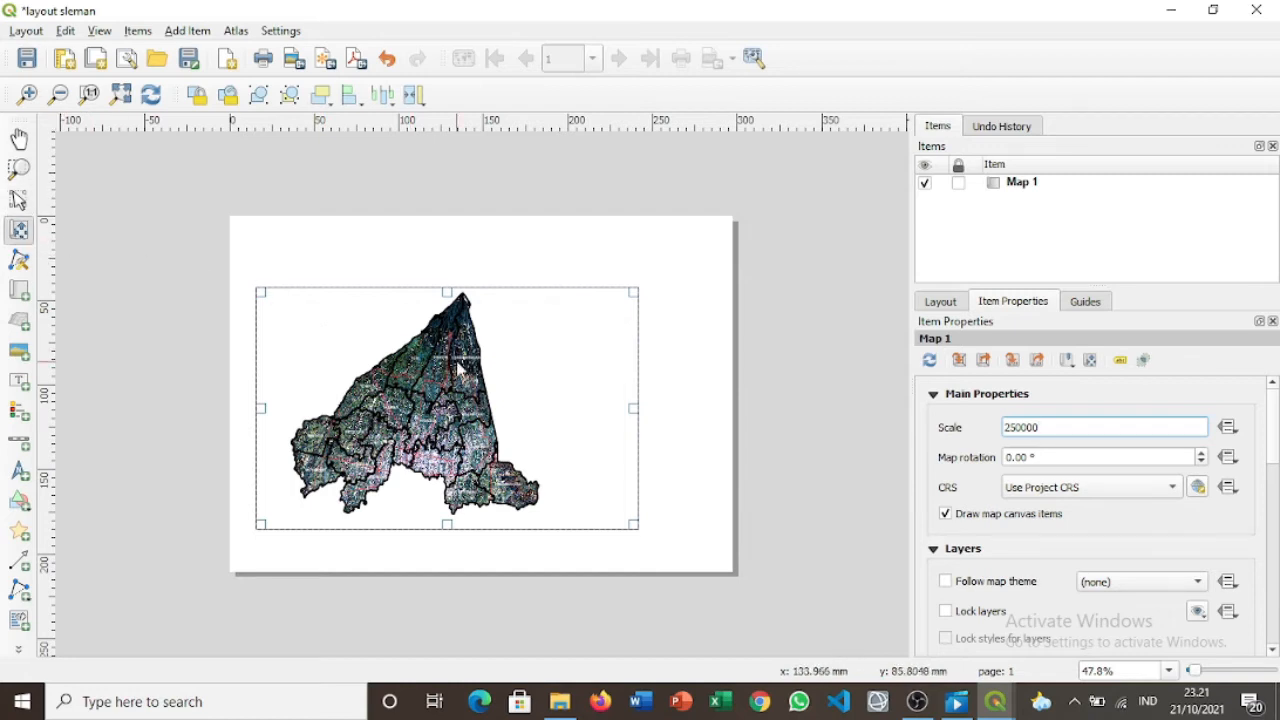
click(631, 414)
Narrow the map frame from its right side.
click(19, 200)
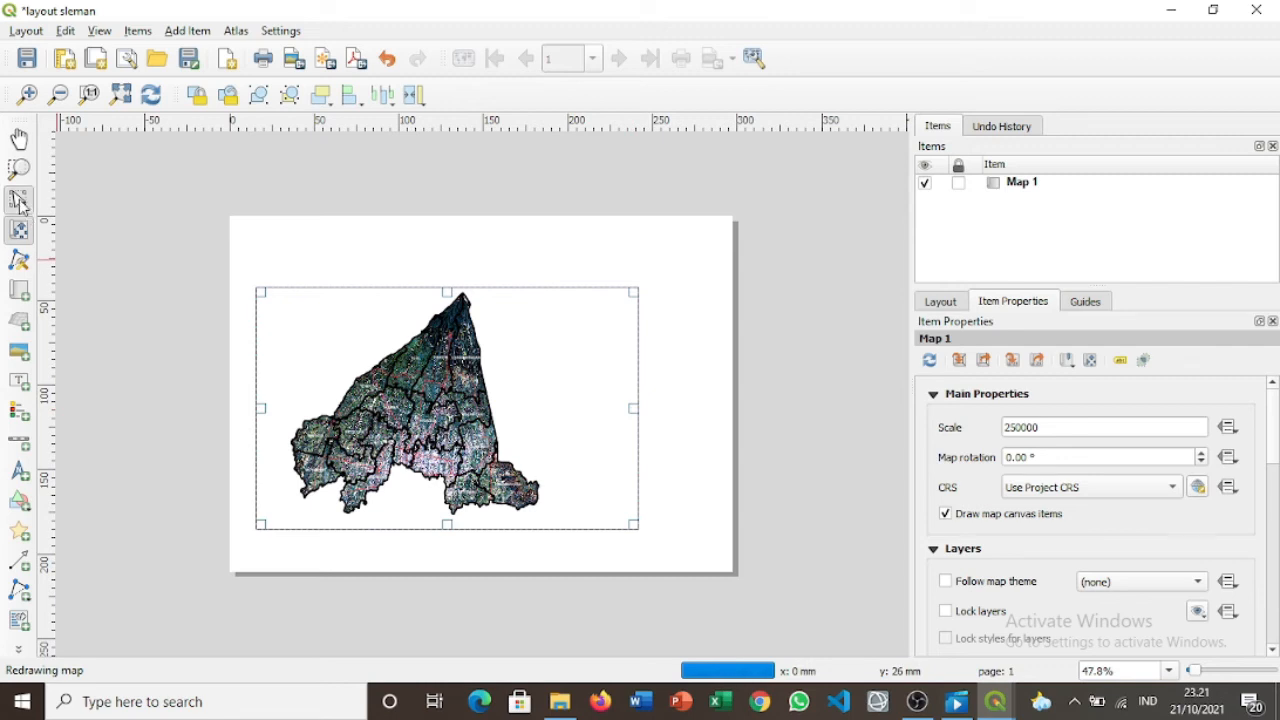
drag(633, 406, 613, 409)
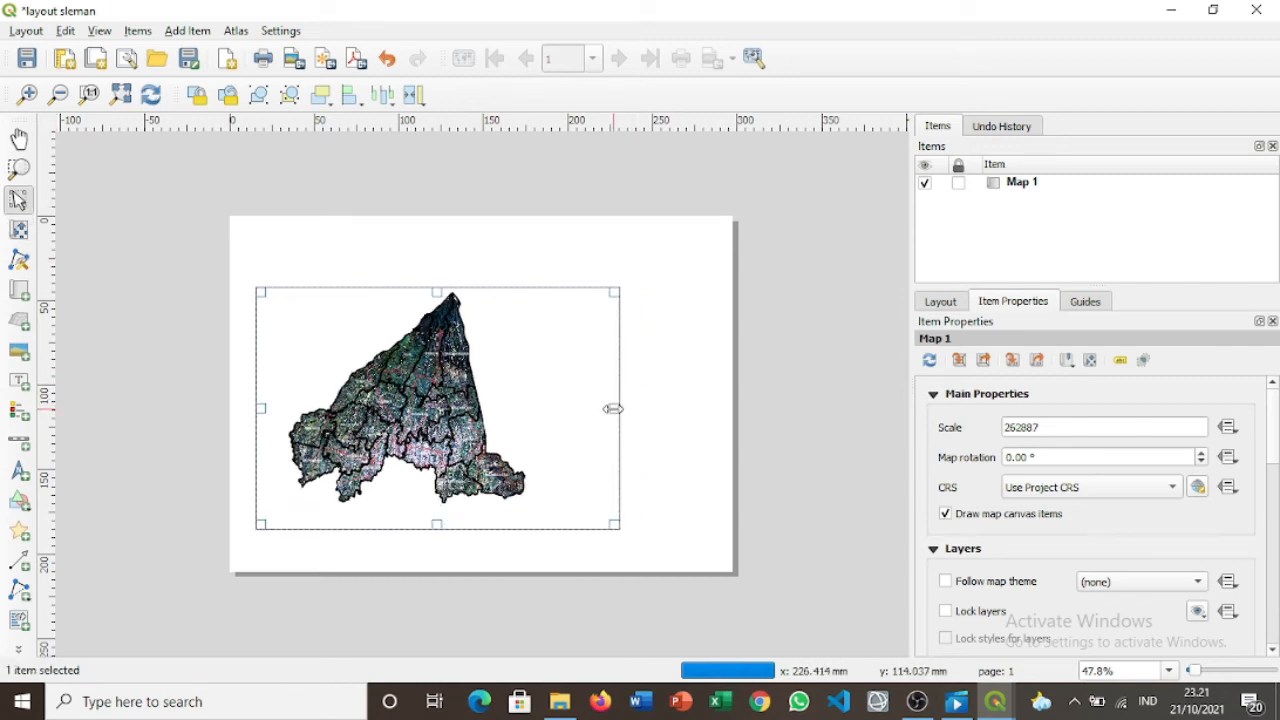
drag(613, 409, 596, 409)
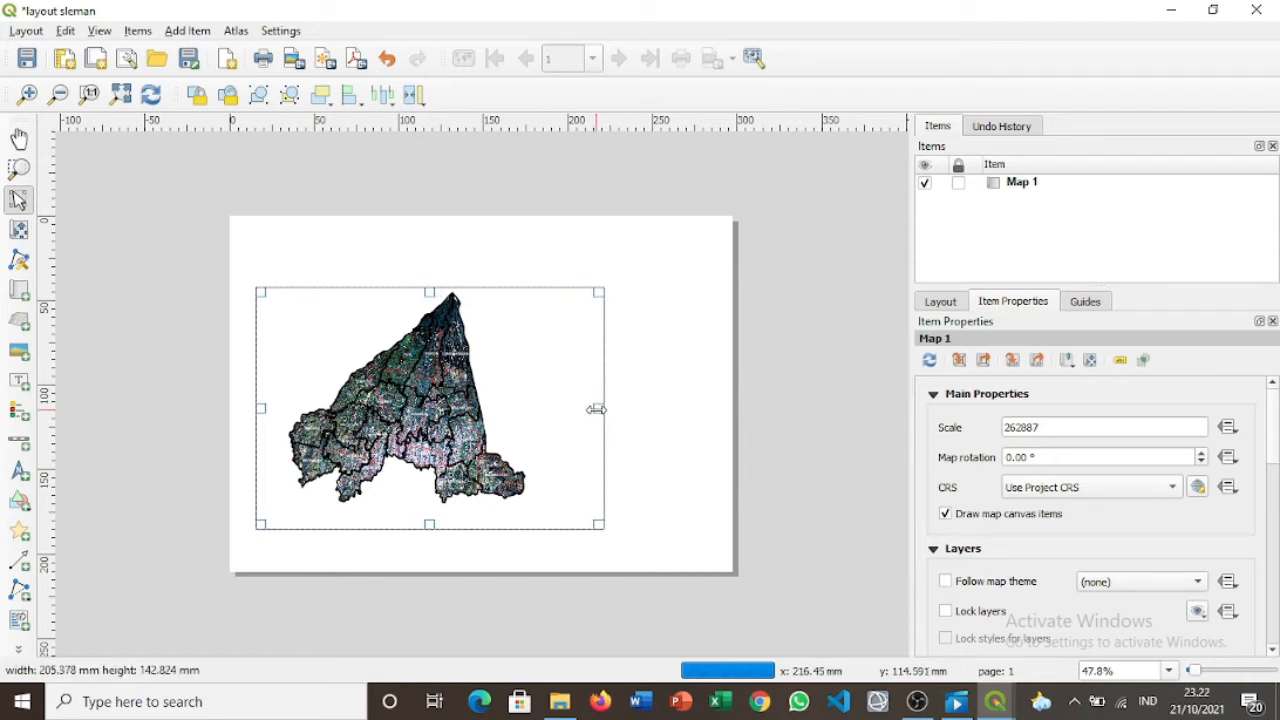
drag(596, 409, 596, 408)
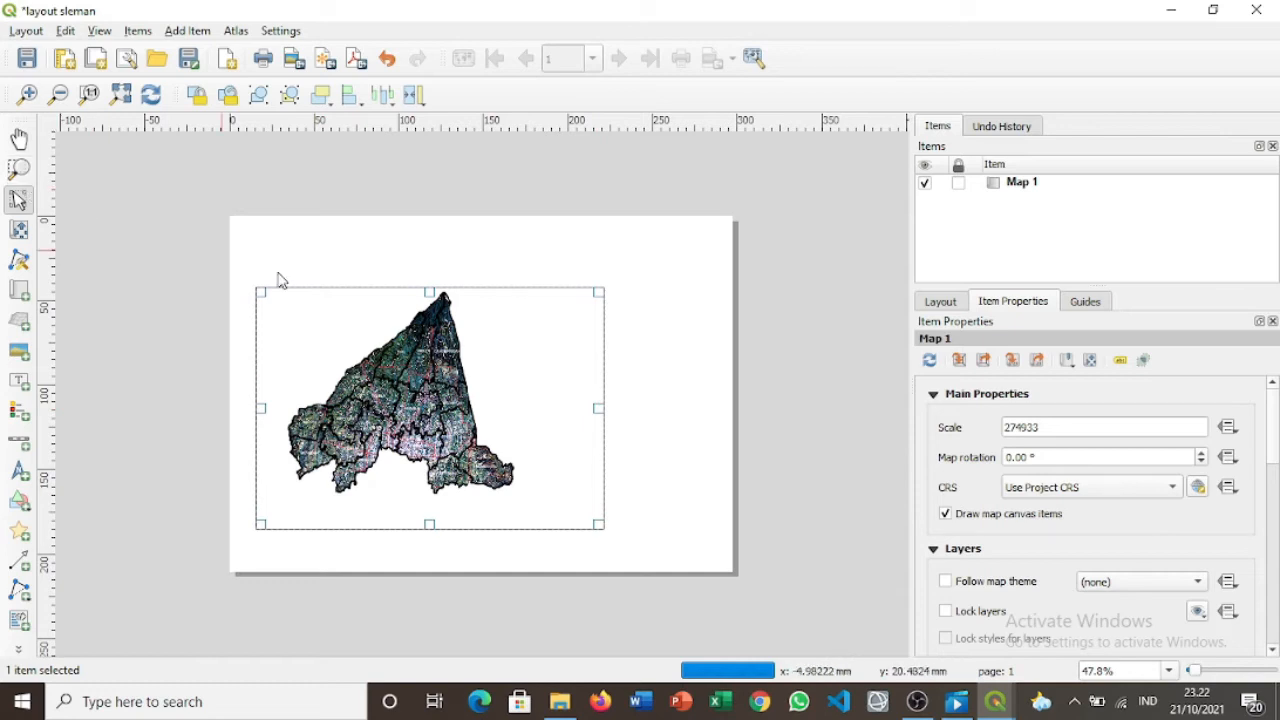
Reapply the 250000 scale and shift the map content slightly right within the frame.
click(1053, 426)
key(BackSpace)
key(BackSpace)
key(BackSpace)
key(BackSpace)
key(BackSpace)
key(BackSpace)
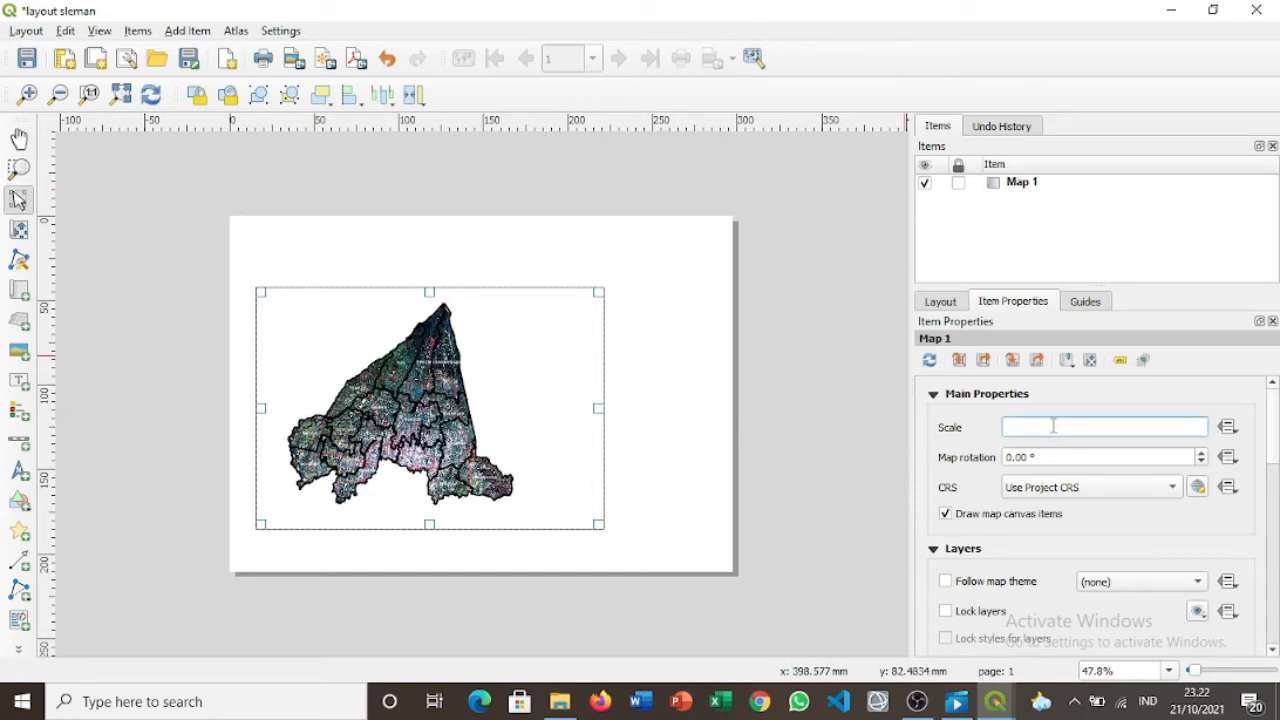
text(250000)
key(Return)
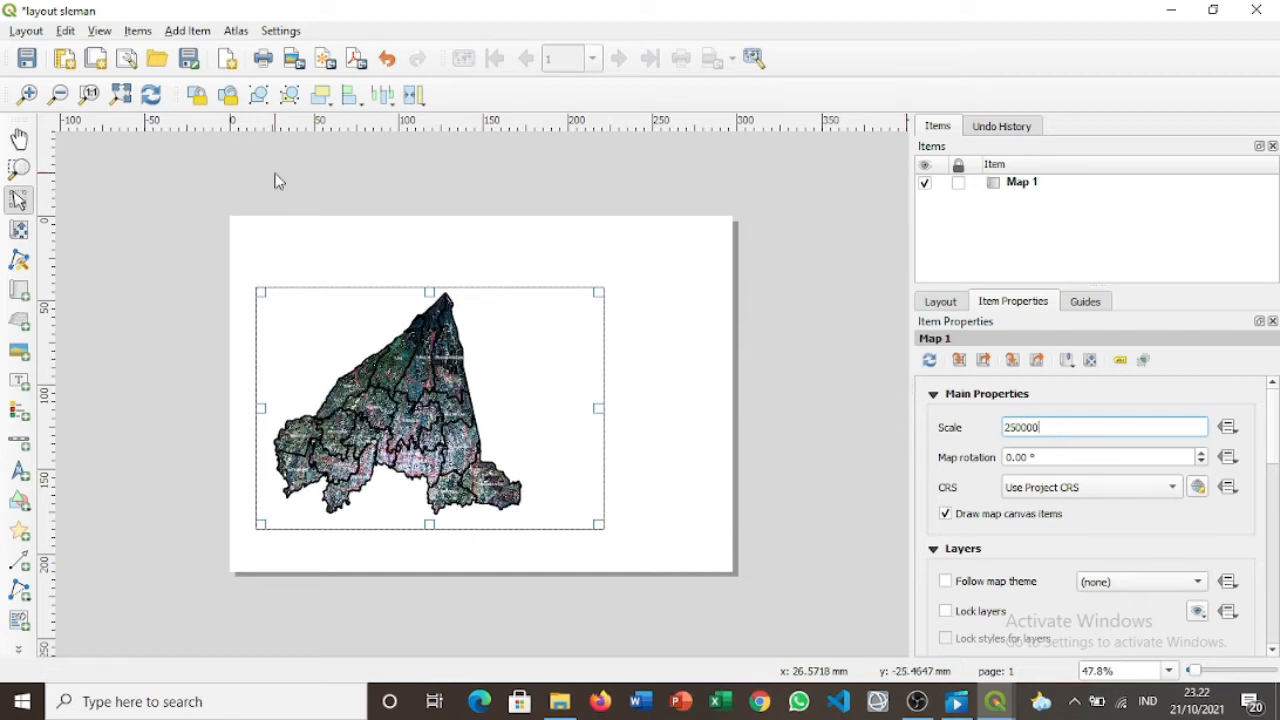
click(20, 231)
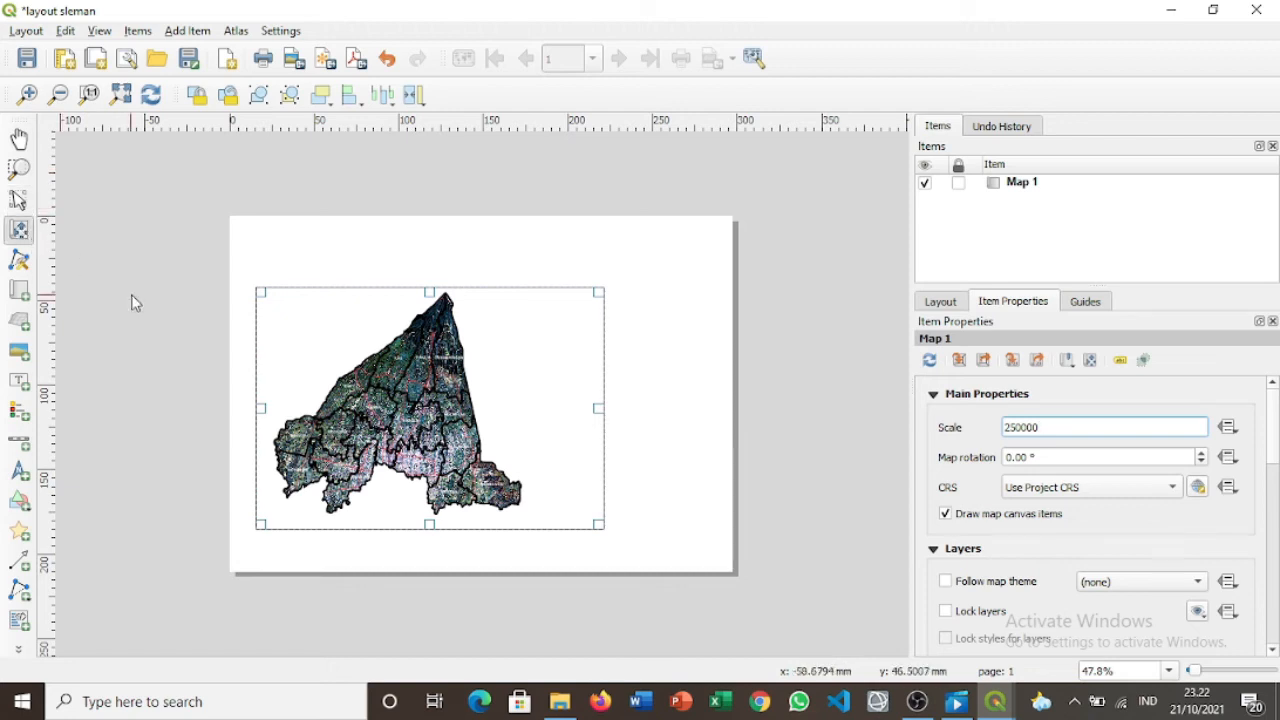
drag(405, 382, 433, 385)
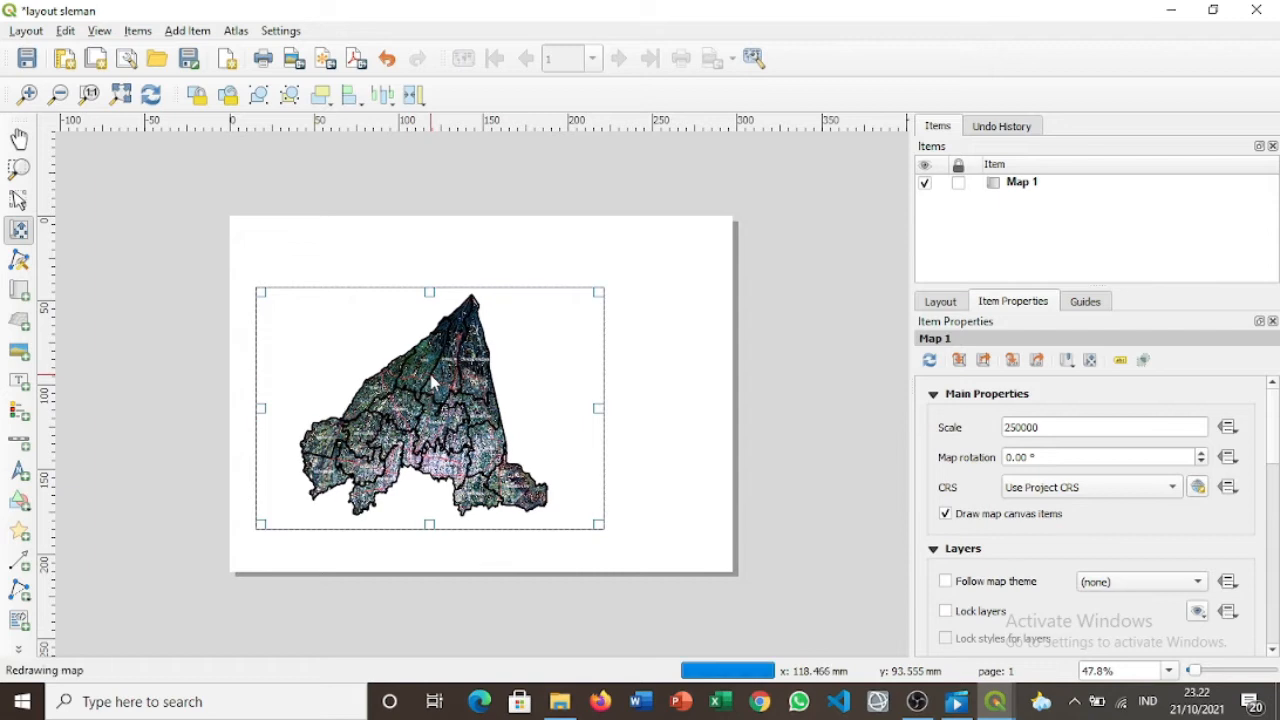
click(20, 199)
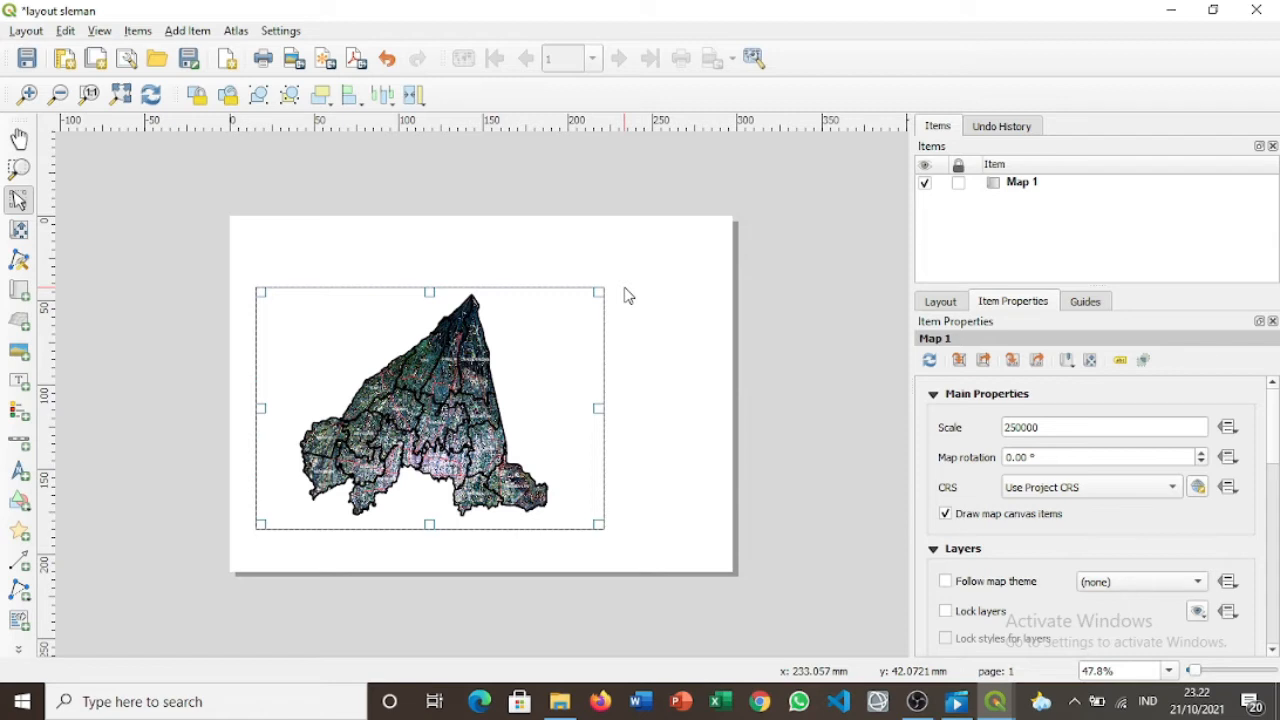
Collapse Layers and Extents, add Grid 1 under Grids, and open its settings.
click(934, 549)
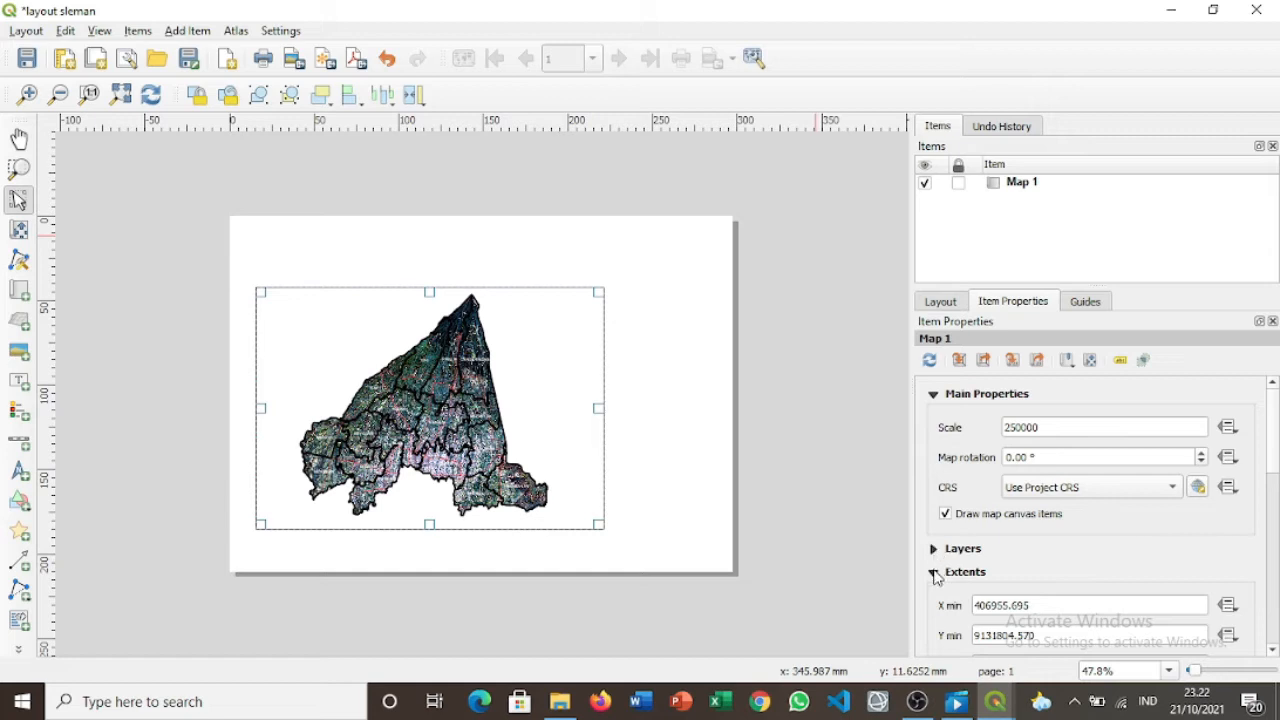
click(933, 572)
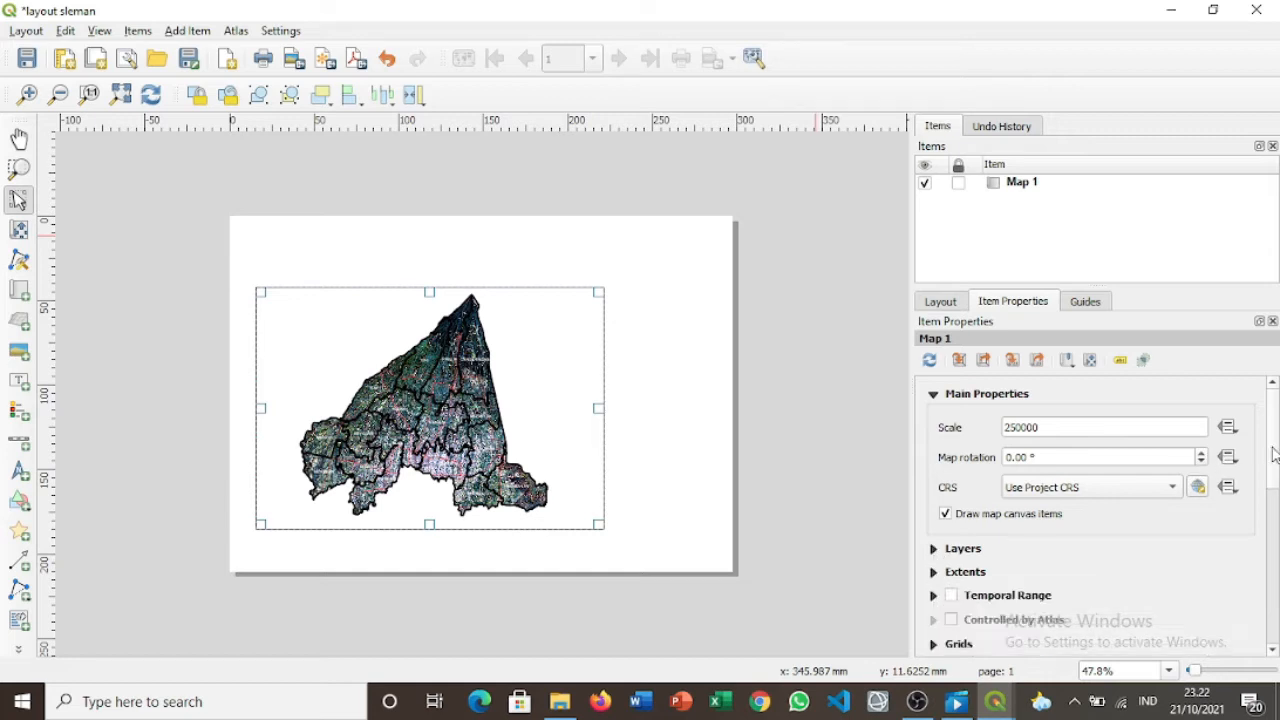
drag(1272, 453, 1272, 508)
click(955, 497)
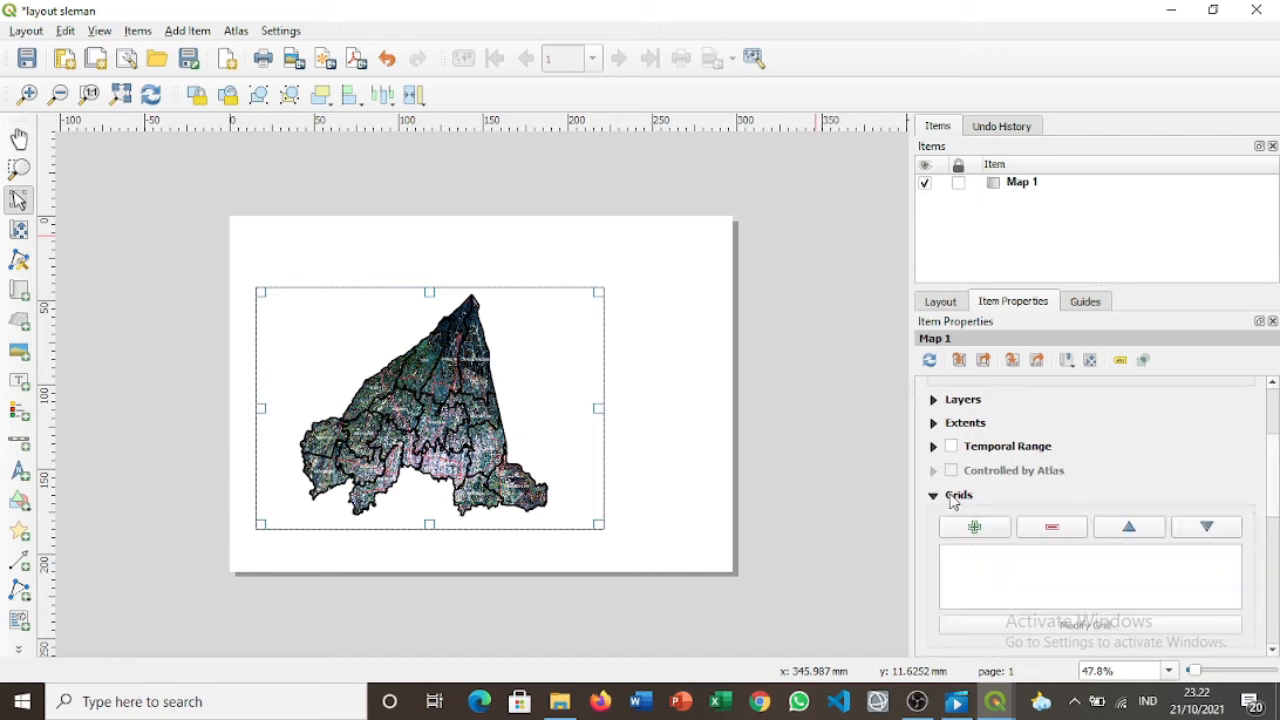
click(968, 533)
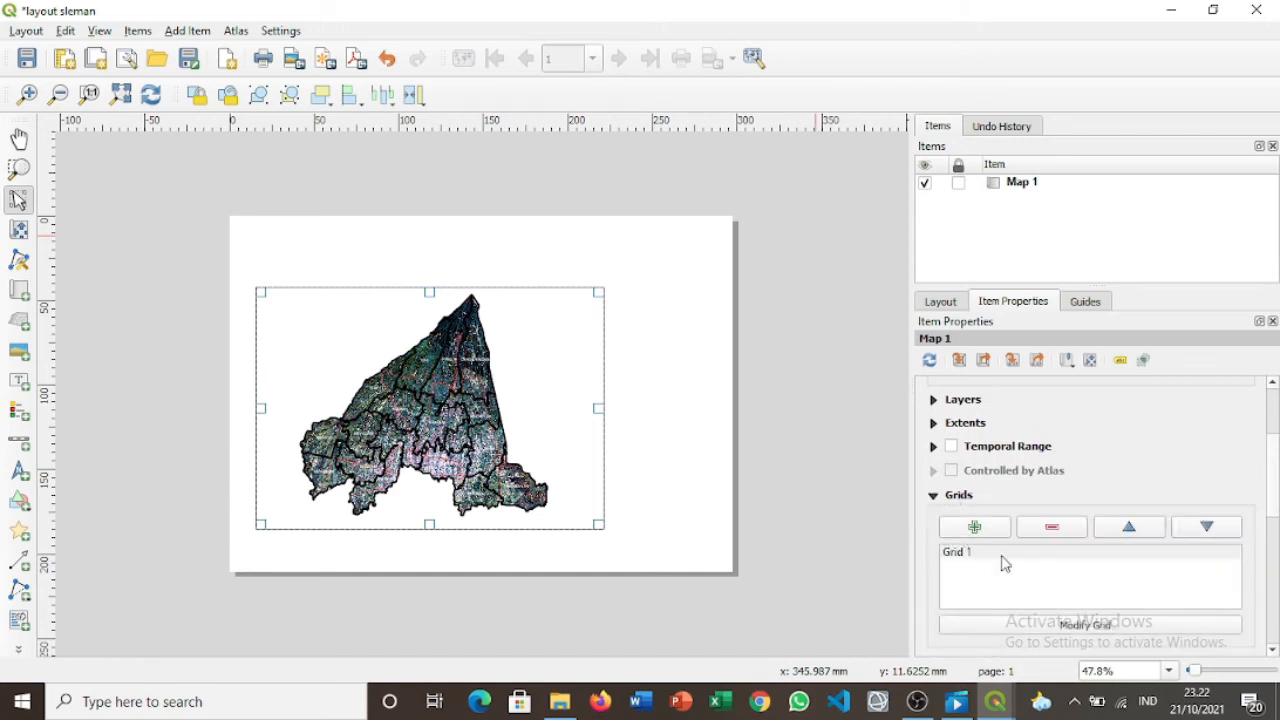
click(1003, 558)
click(1088, 628)
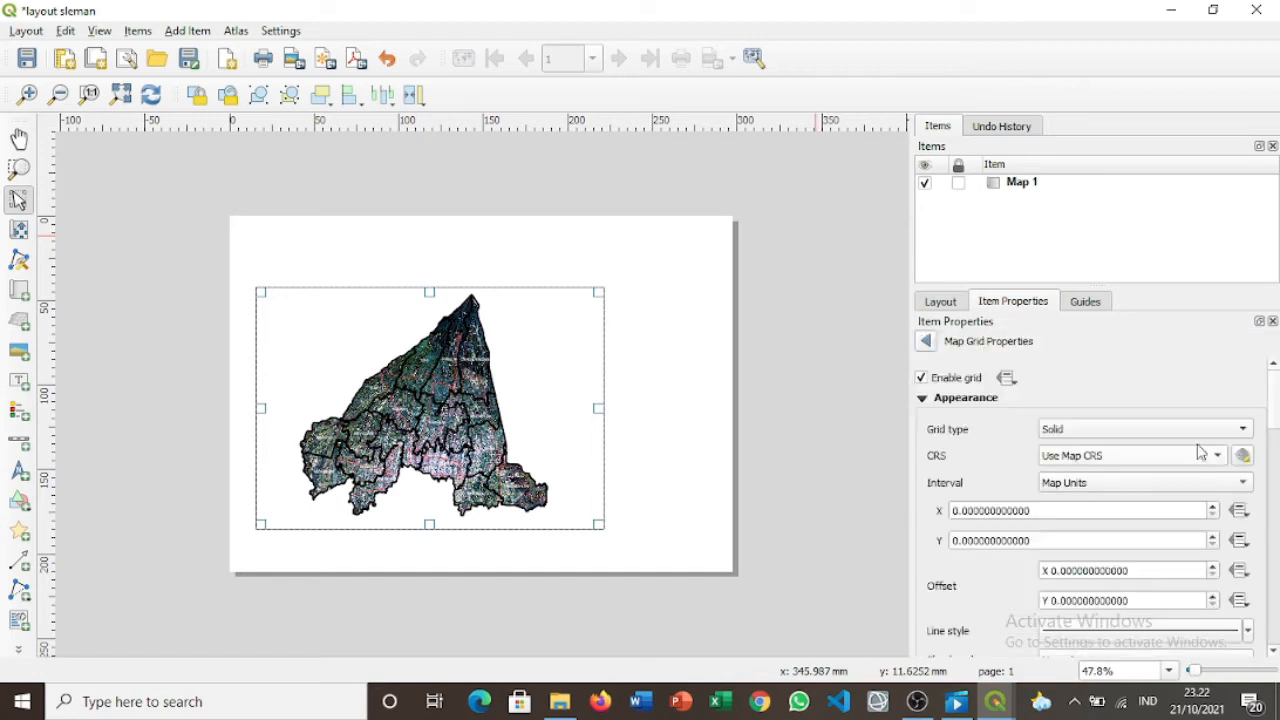
Set Grid 1's CRS to EPSG:4326 - WGS 84 with intervals X 0.15 and Y 0.1.
click(1136, 462)
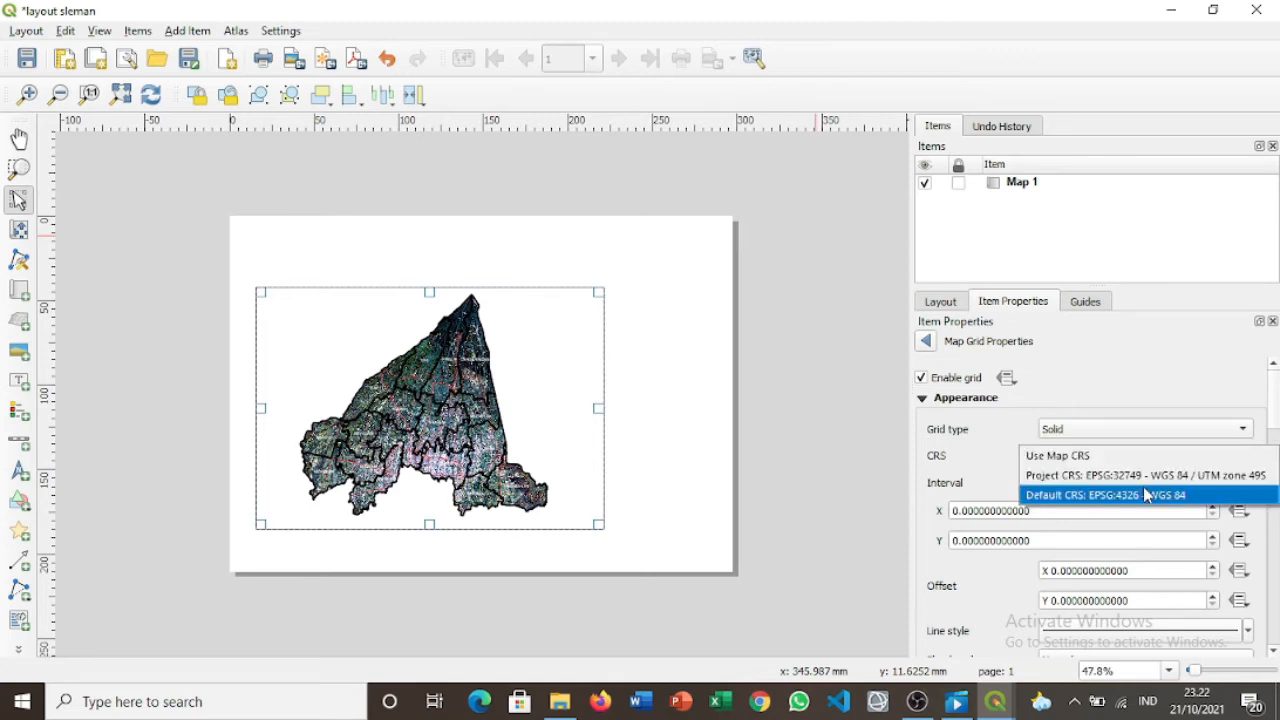
click(1144, 492)
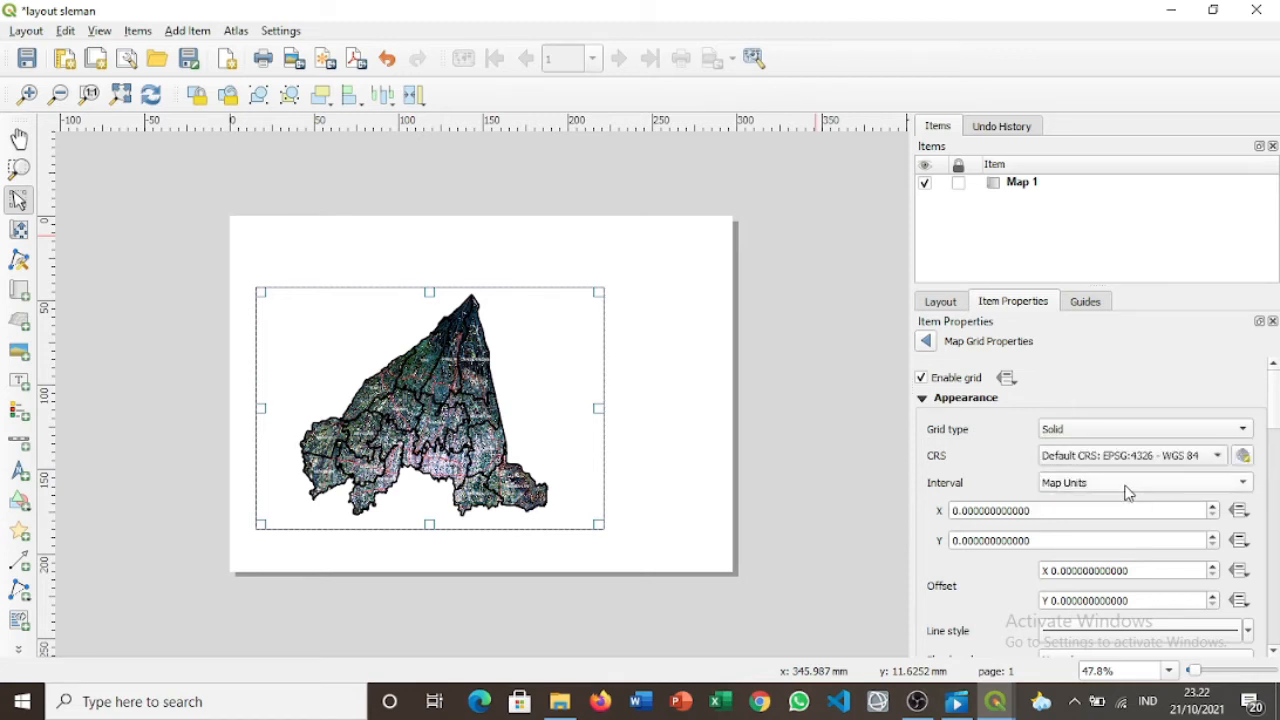
click(972, 512)
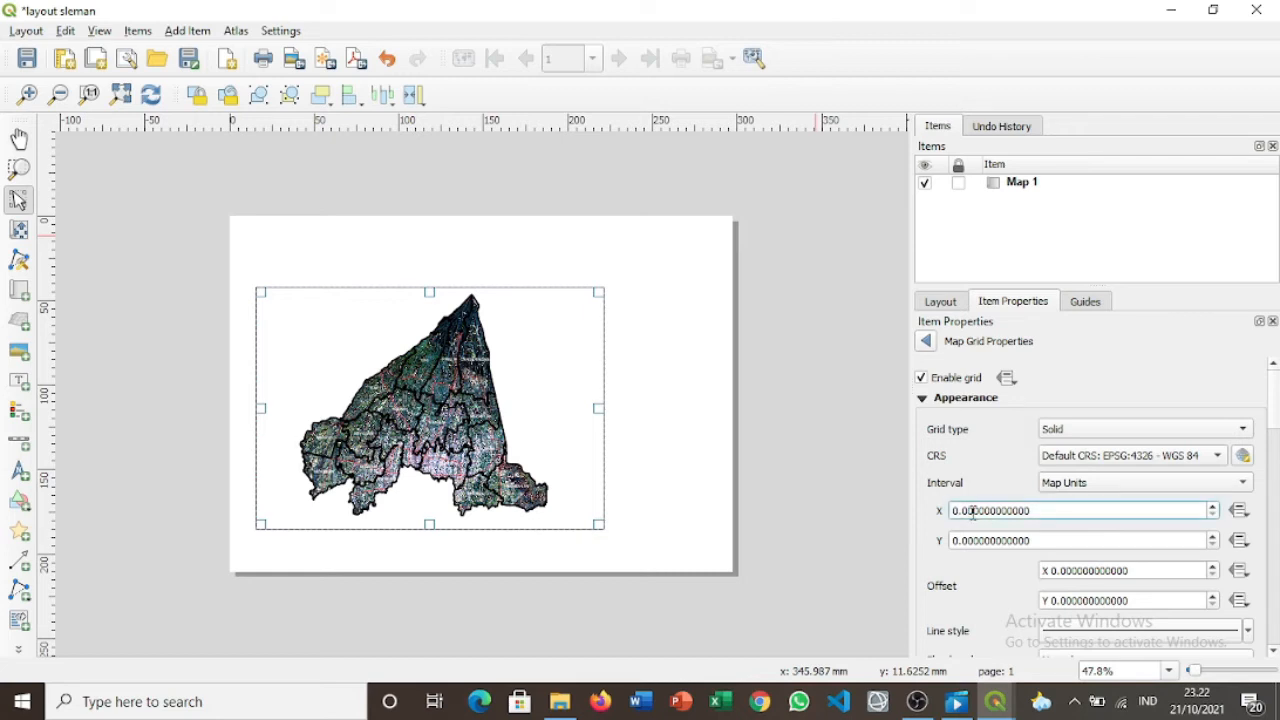
key(BackSpace)
key(BackSpace)
text(15)
click(970, 540)
text(15)
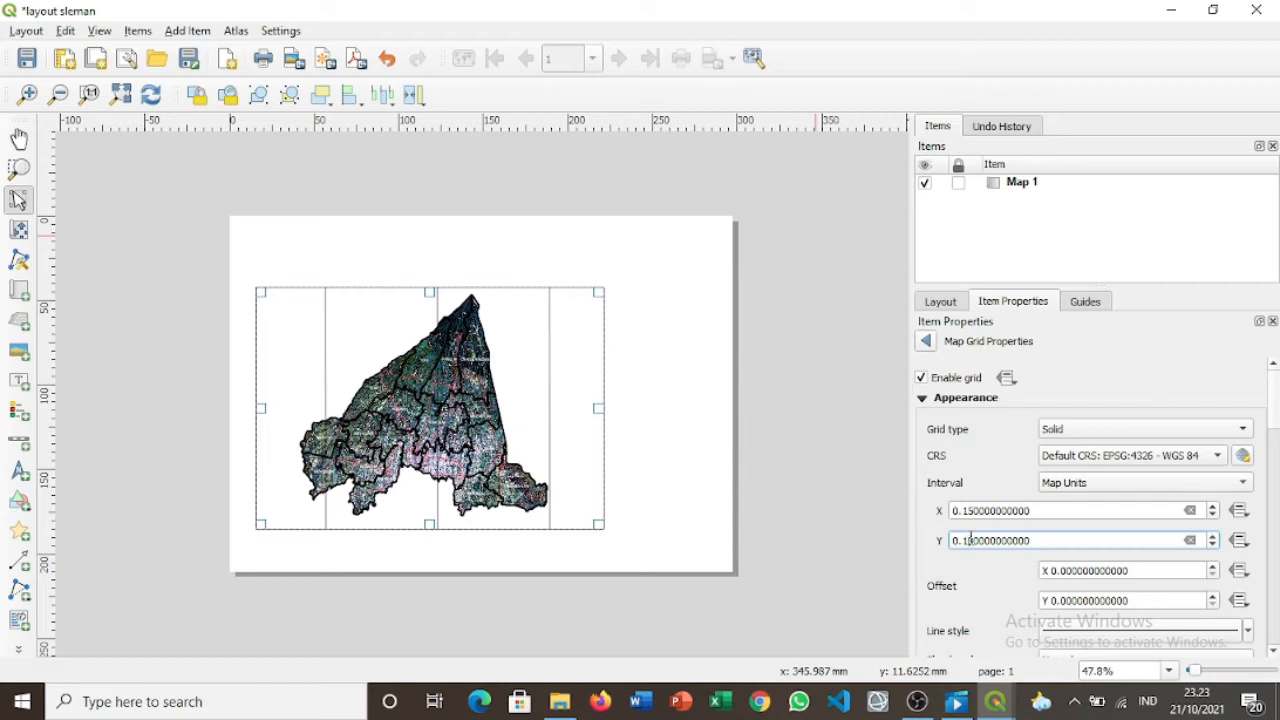
key(Return)
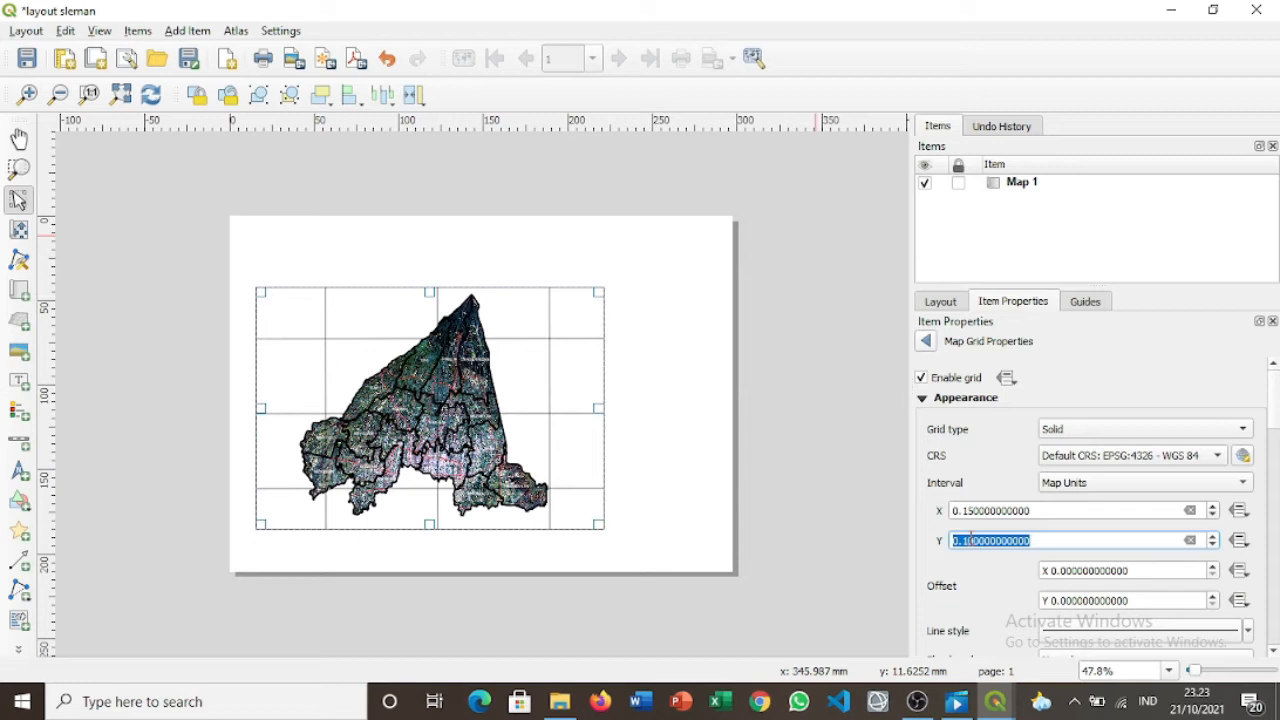
Try the Cross and Frame and annotations only grid types, then return to Solid.
click(1135, 432)
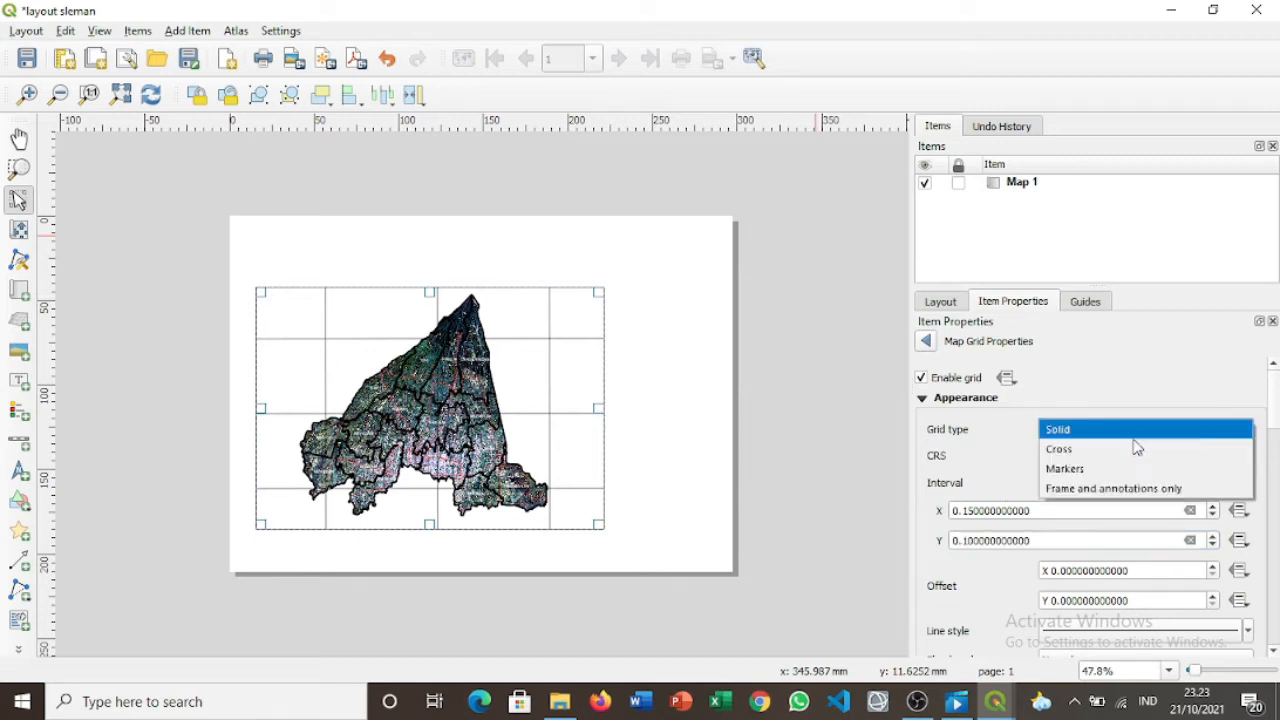
click(1137, 451)
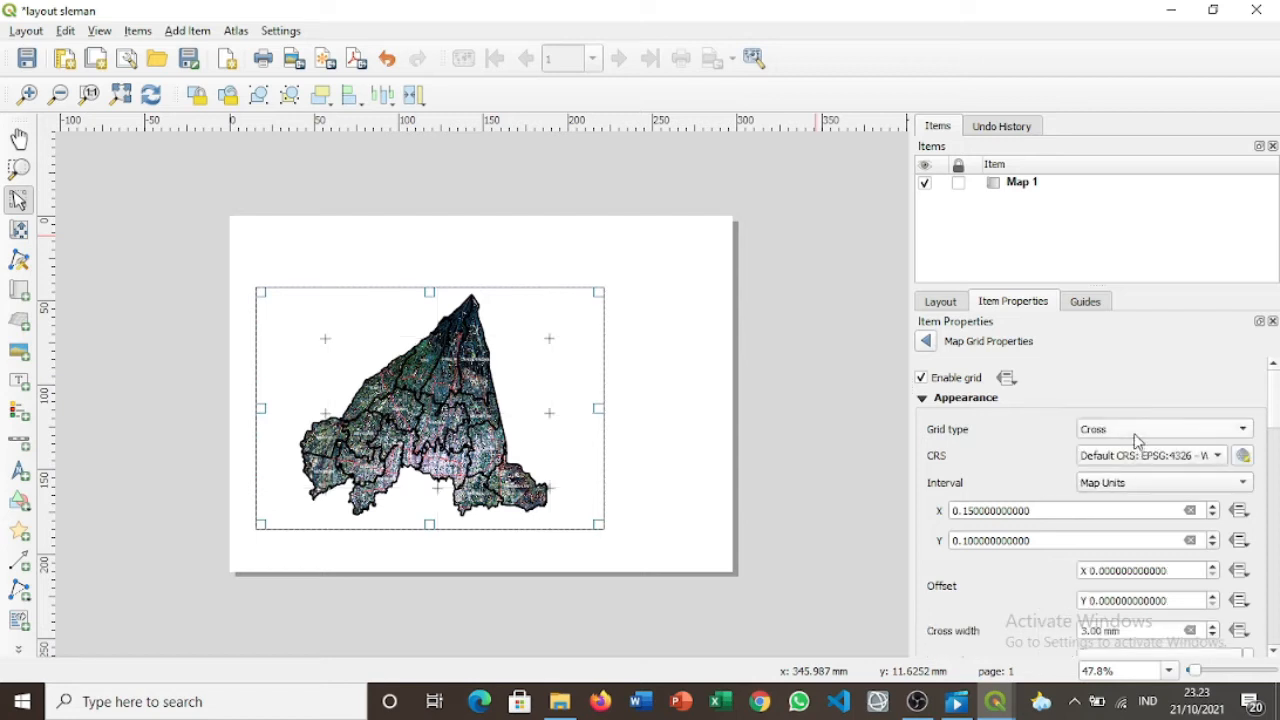
click(1137, 440)
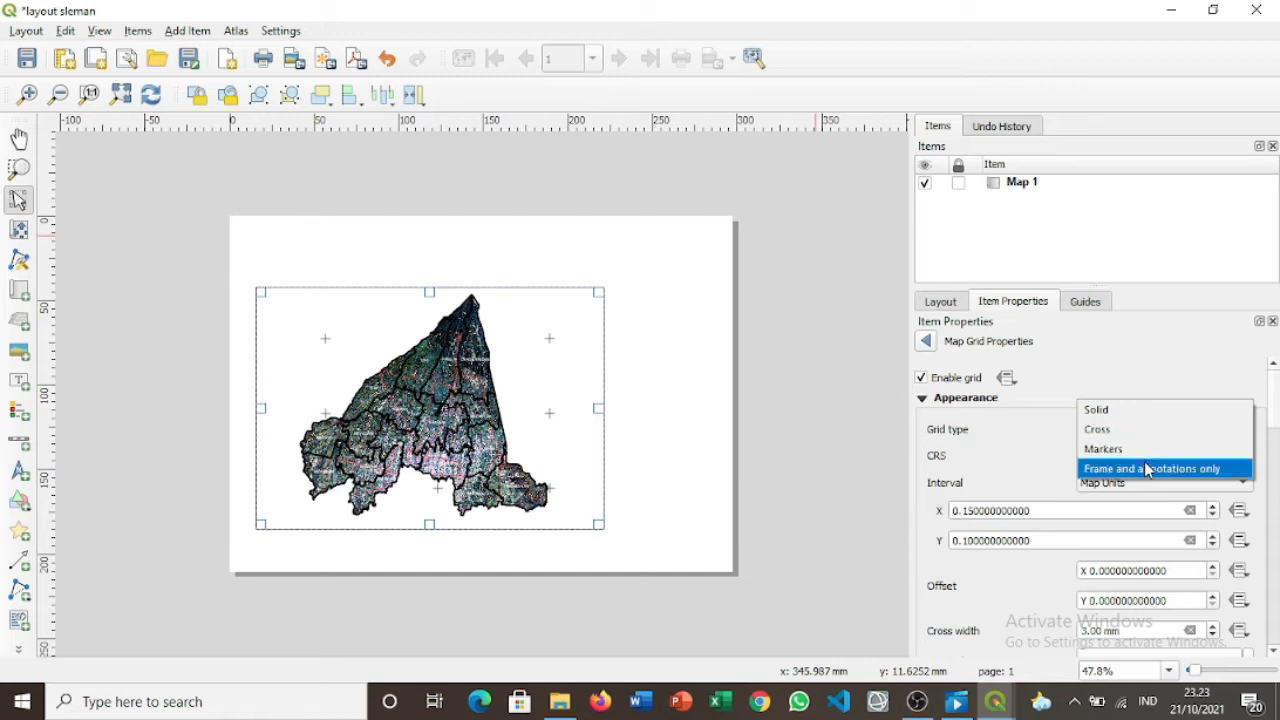
click(1146, 468)
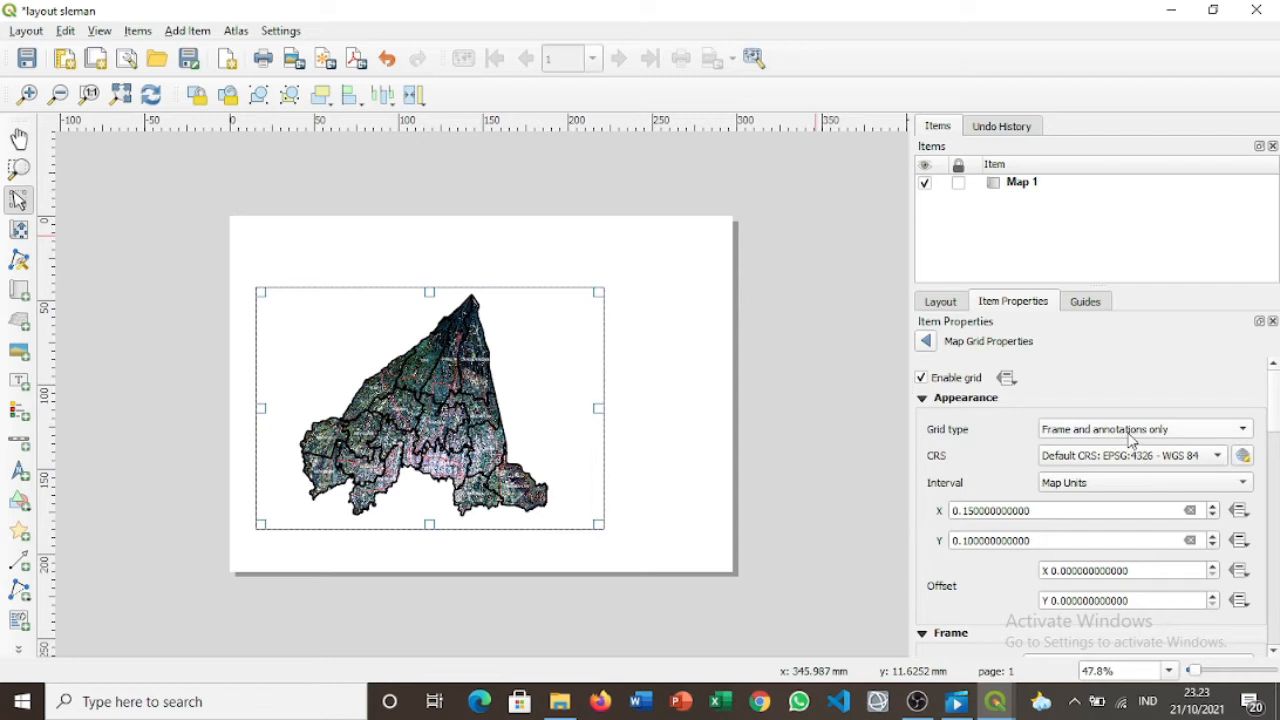
click(1131, 436)
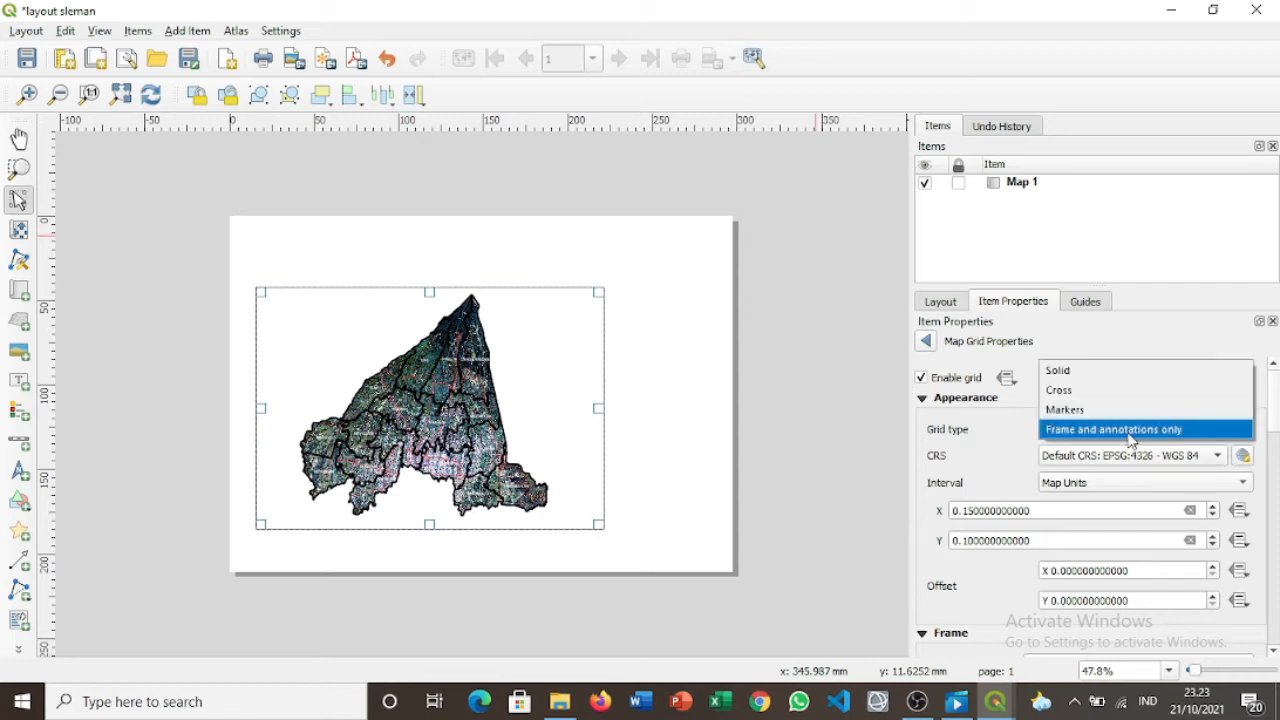
click(1101, 366)
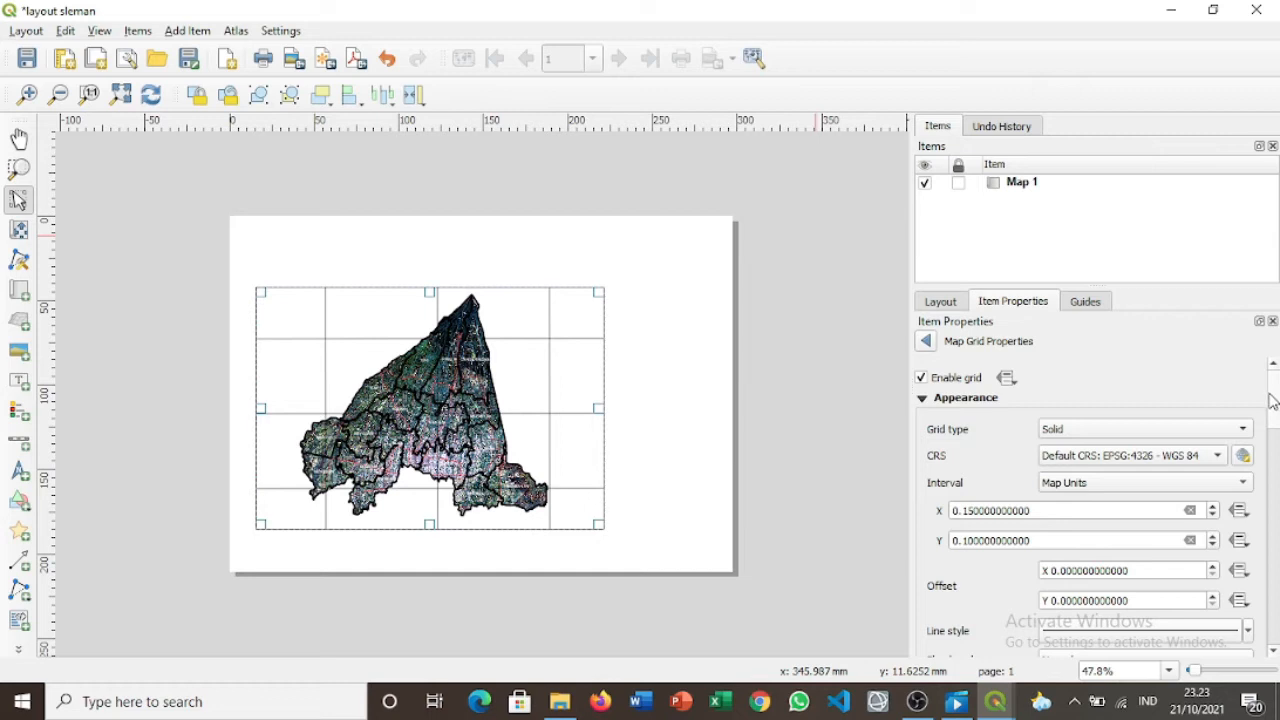
Keep Normal blend mode for the grid lines and enable Draw Coordinates.
drag(1274, 402, 1274, 430)
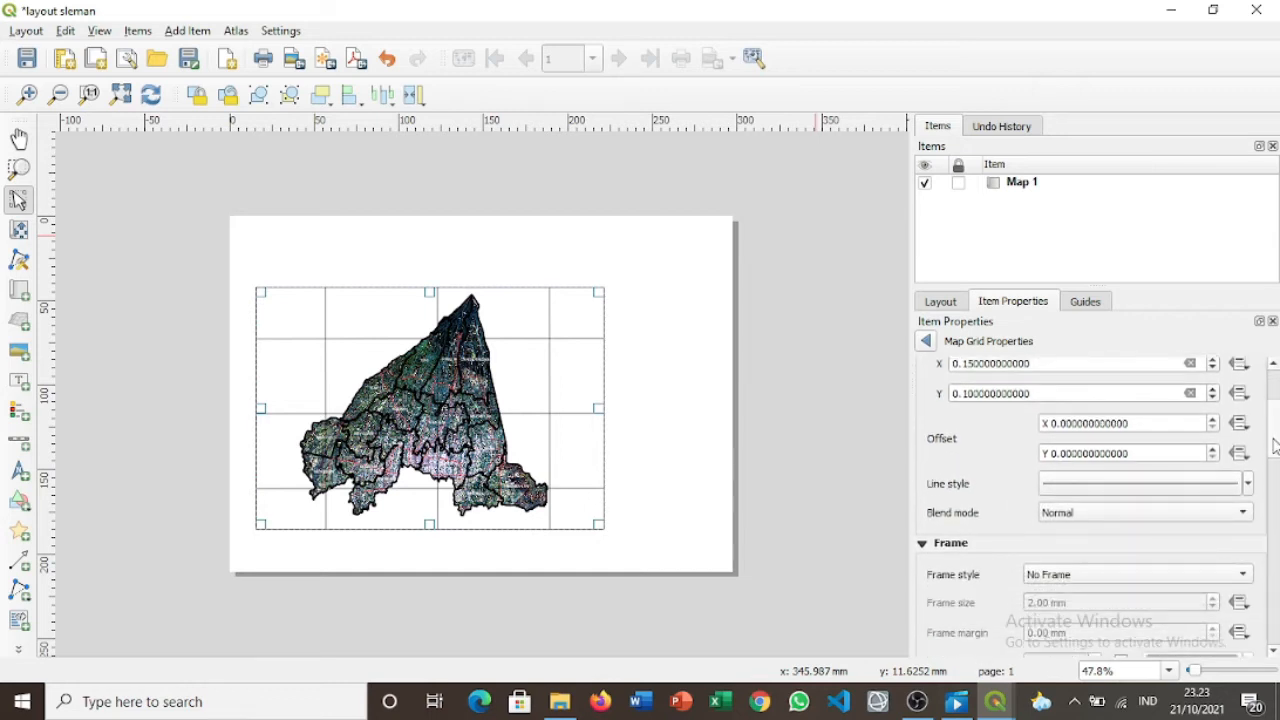
click(1249, 484)
click(1145, 512)
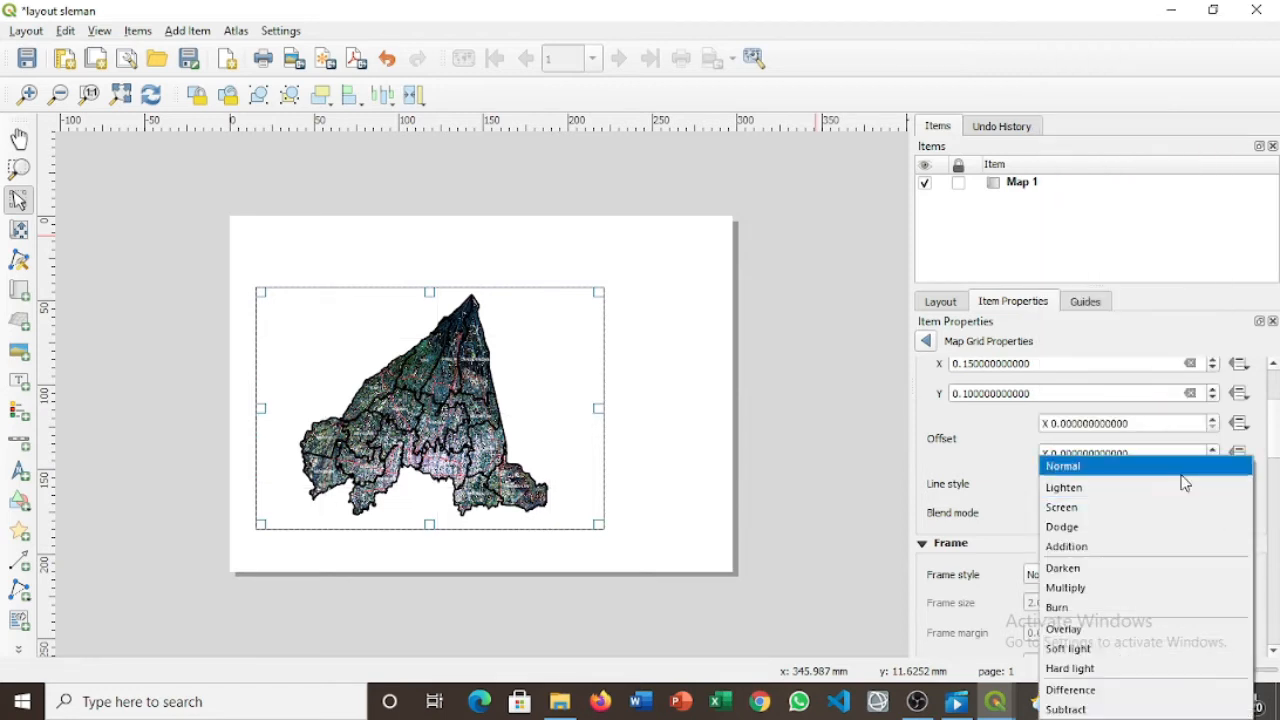
click(1150, 468)
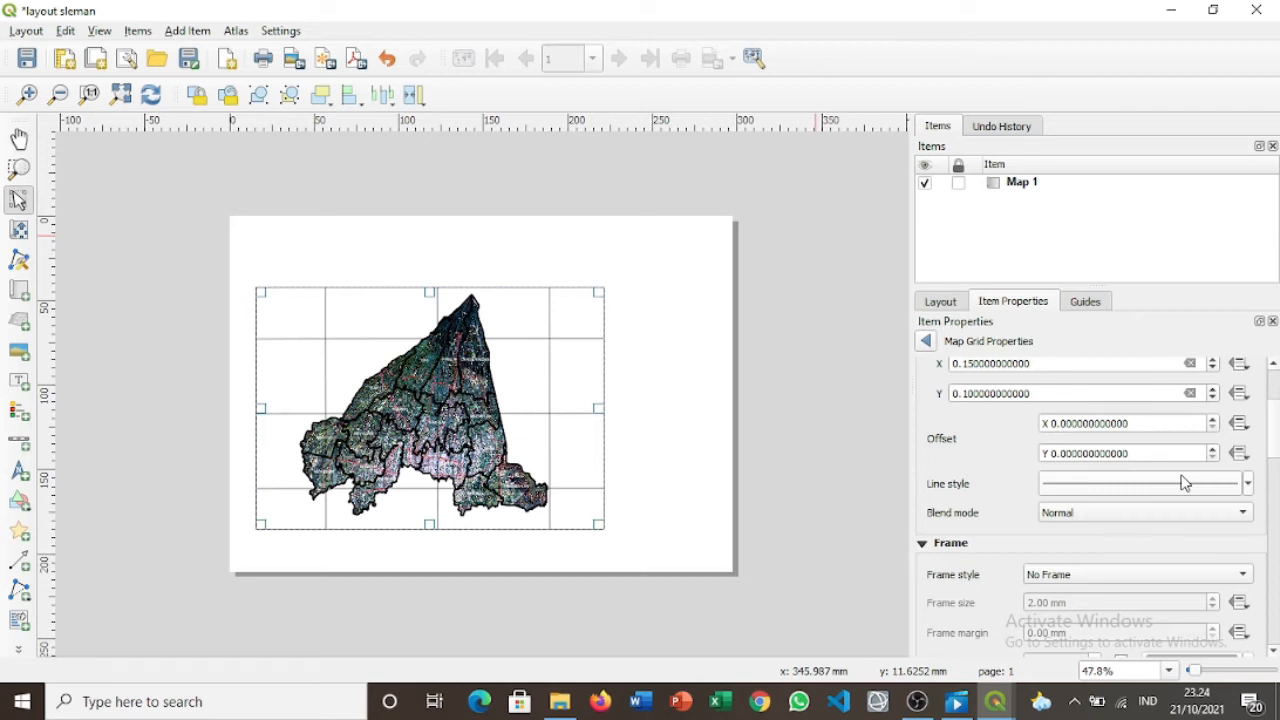
drag(1275, 446, 1277, 480)
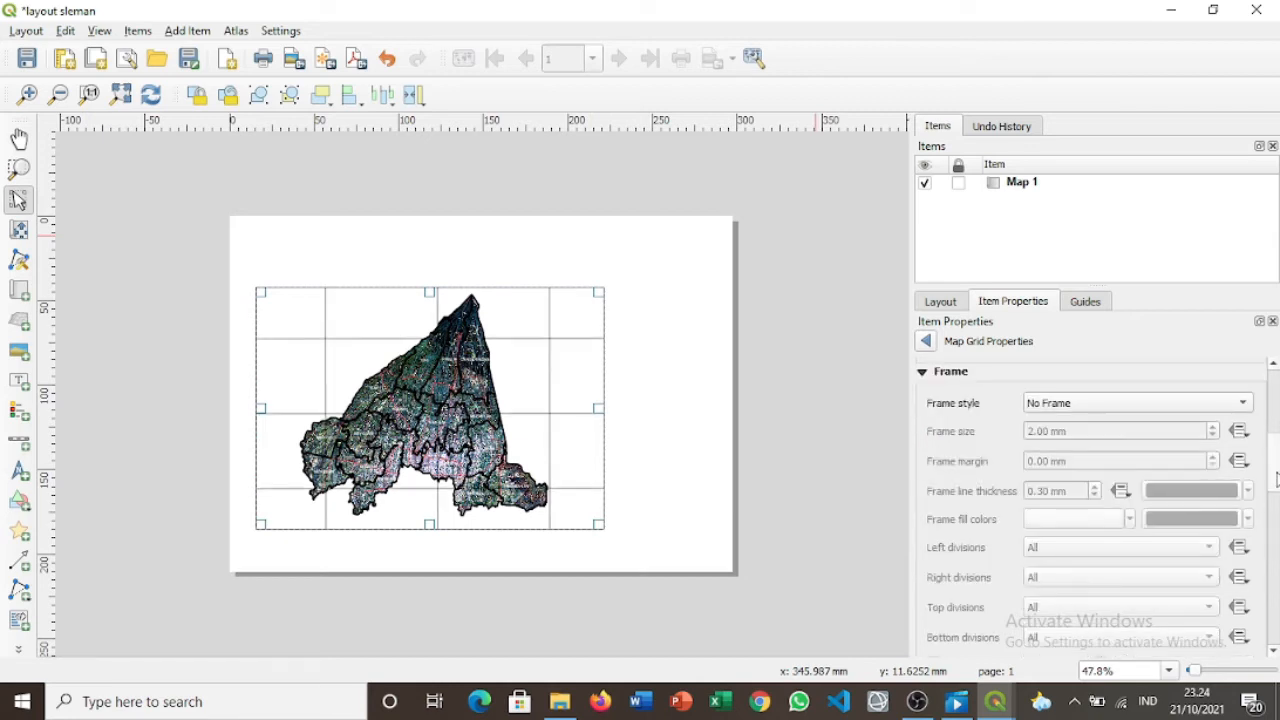
click(924, 374)
click(940, 389)
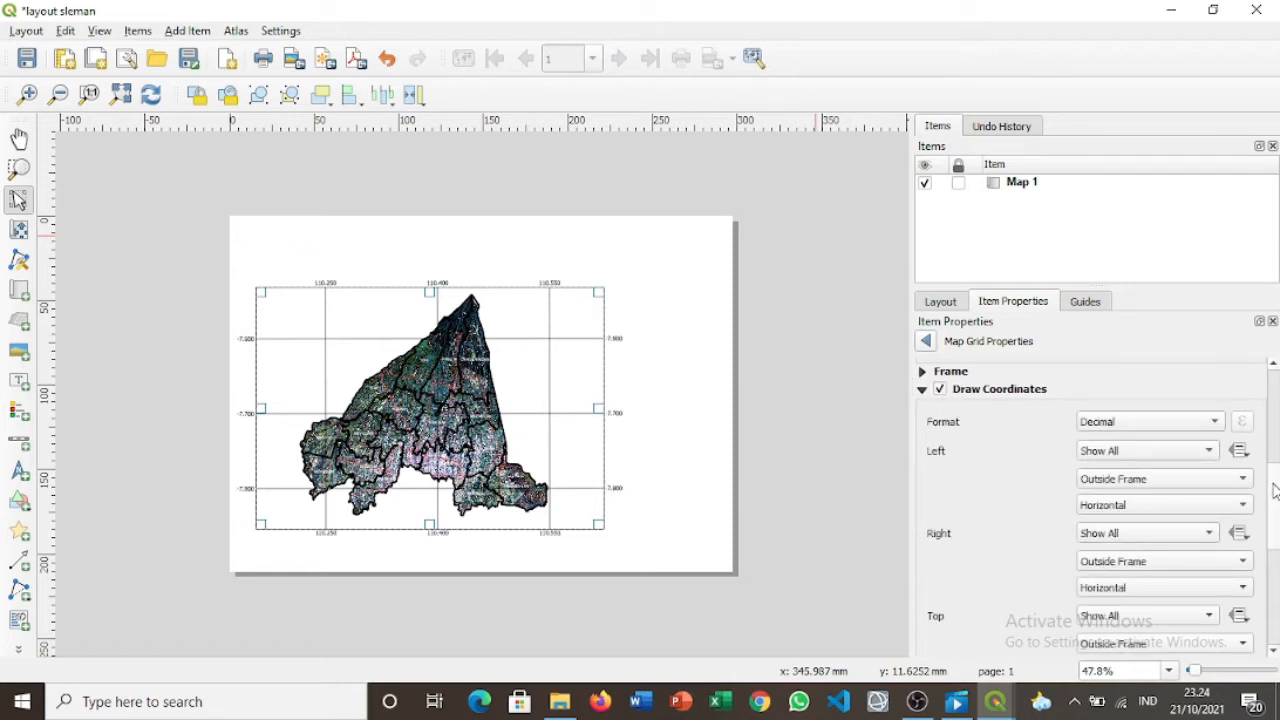
Format the grid coordinate labels as Degree, Minute with Suffix, e.g. 110°15.000'E.
scroll(1274, 490, down, 2)
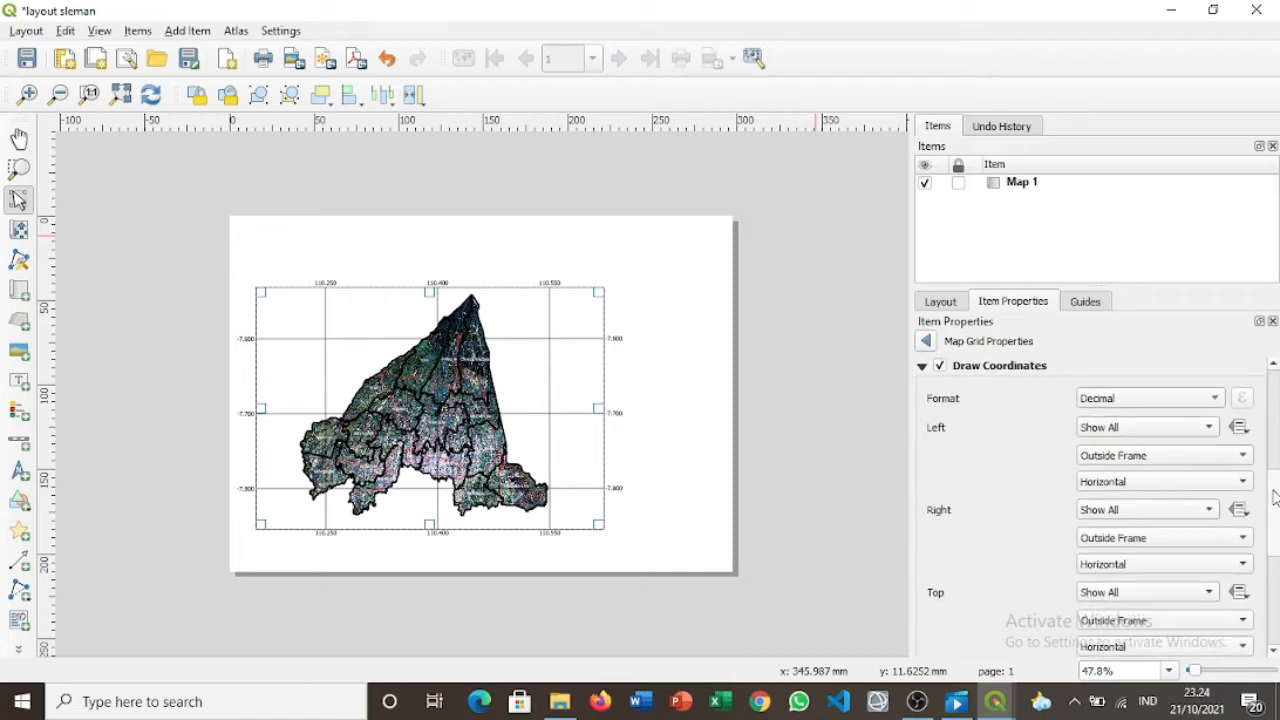
click(1216, 389)
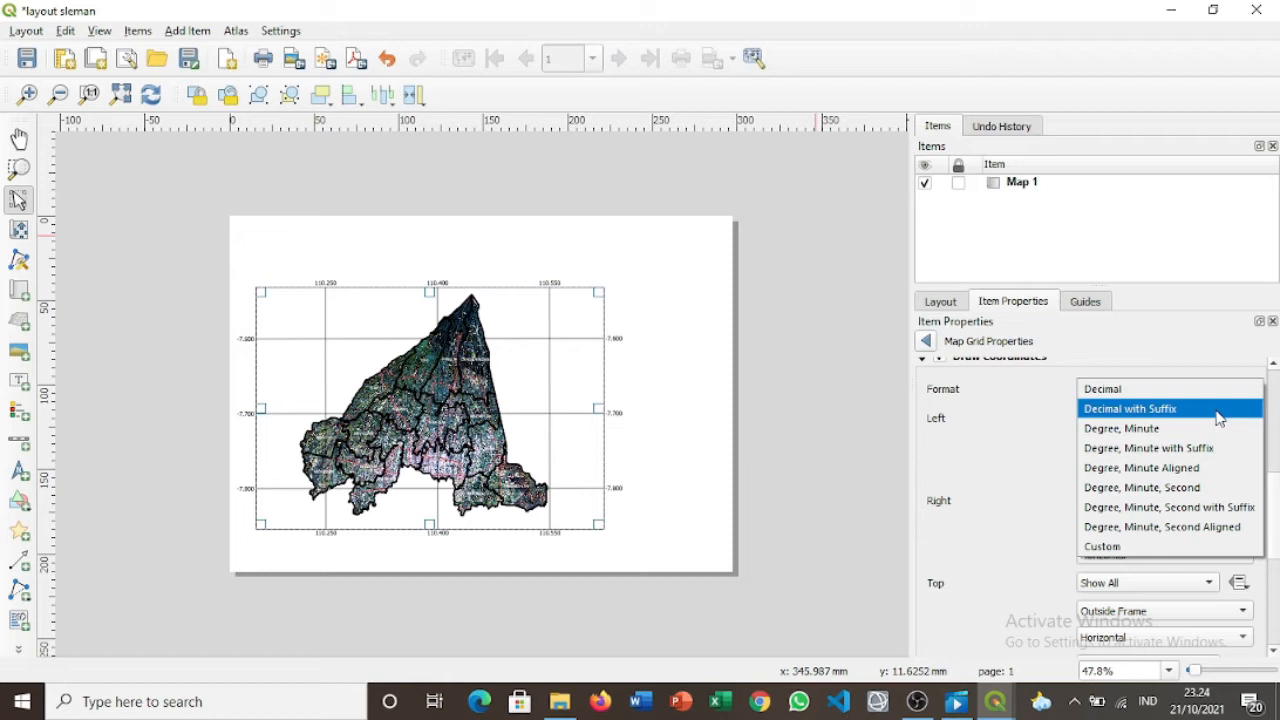
click(1216, 448)
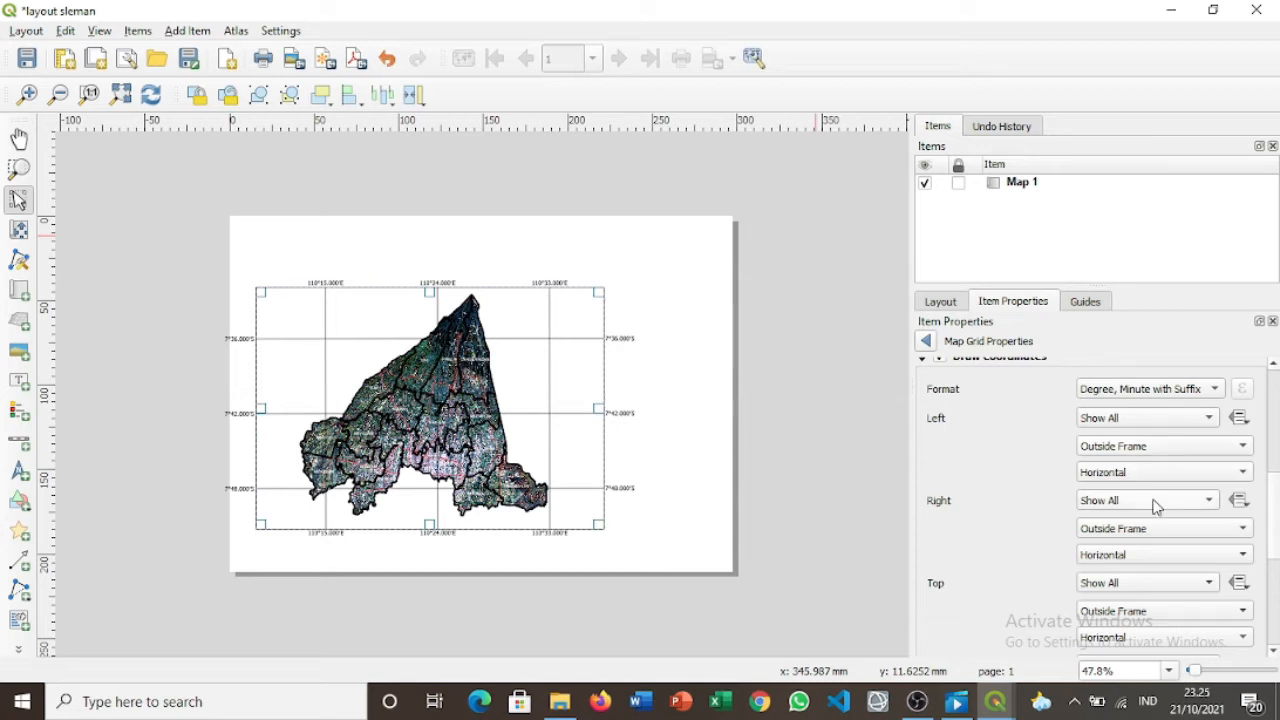
Show all coordinates on the left side, placed outside the frame, trying vertical orientations.
click(1187, 414)
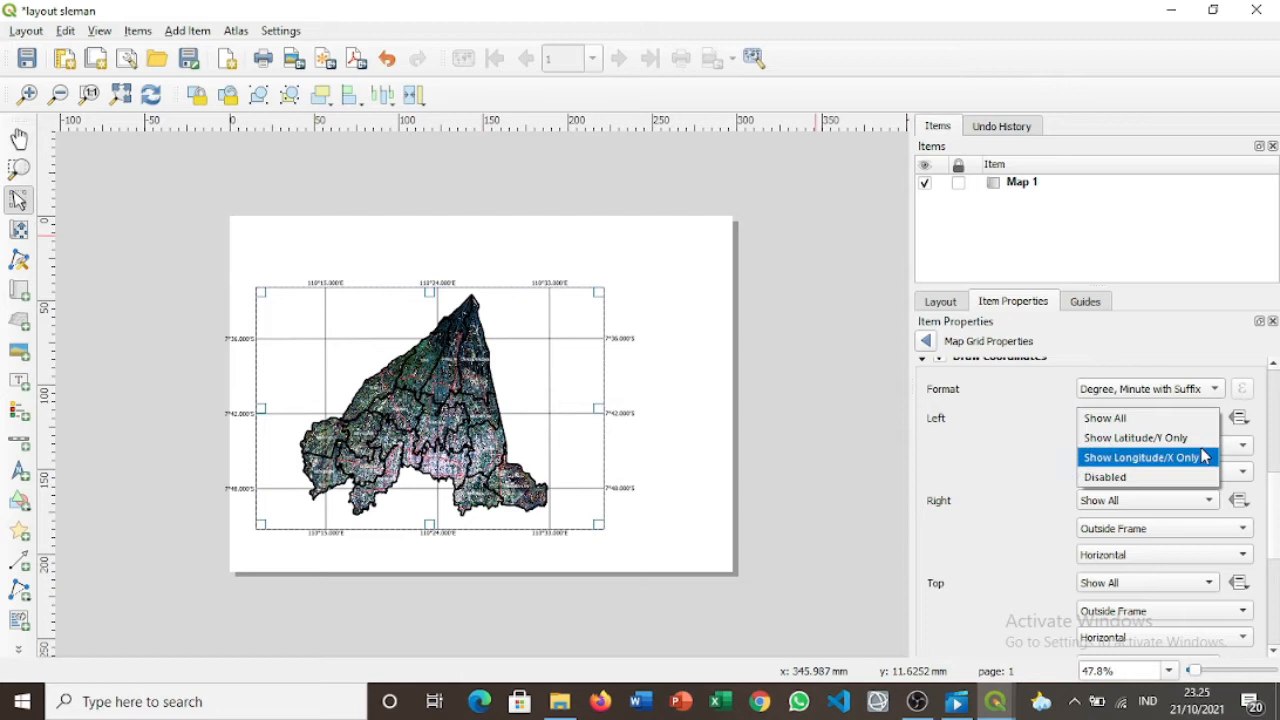
click(1197, 440)
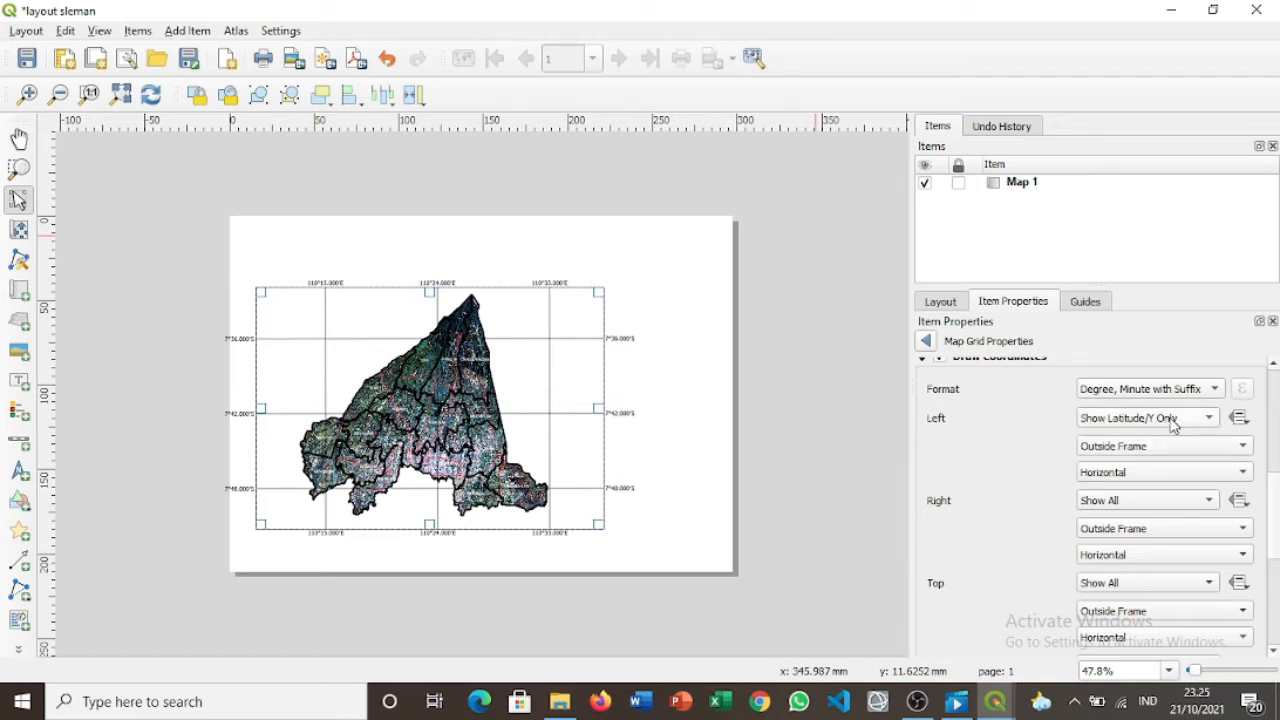
click(1172, 420)
click(1160, 400)
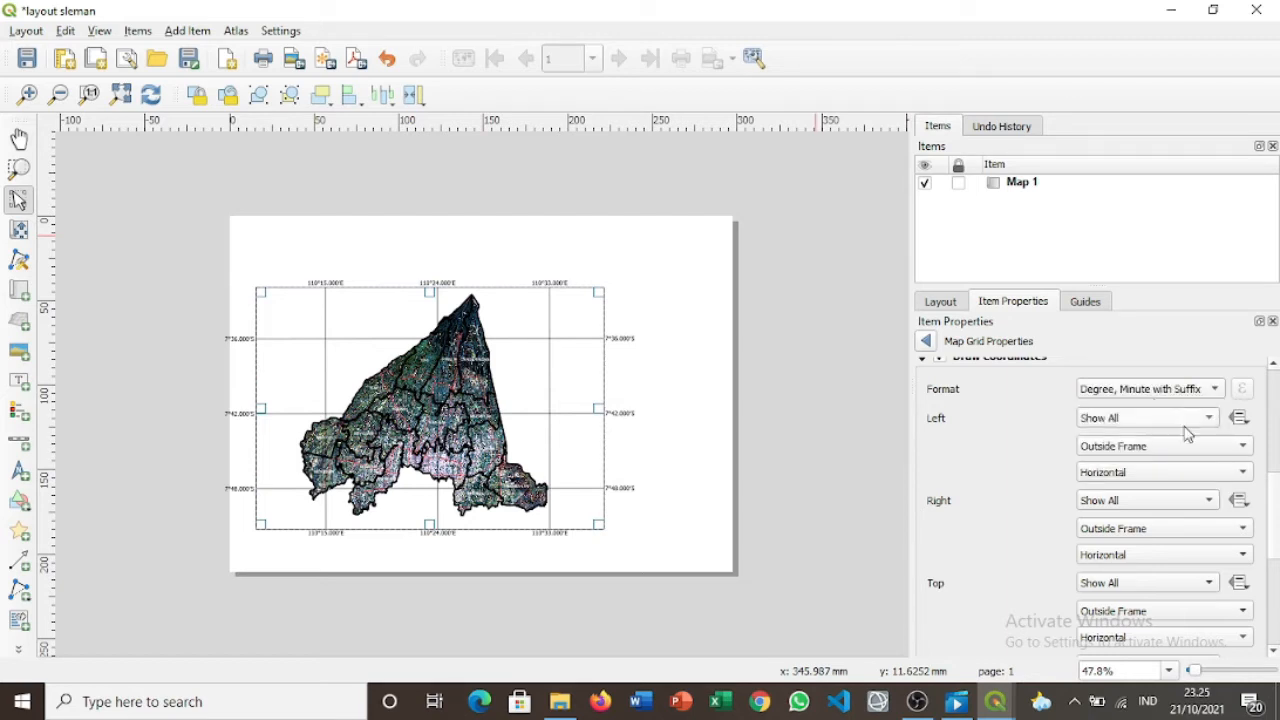
click(1210, 452)
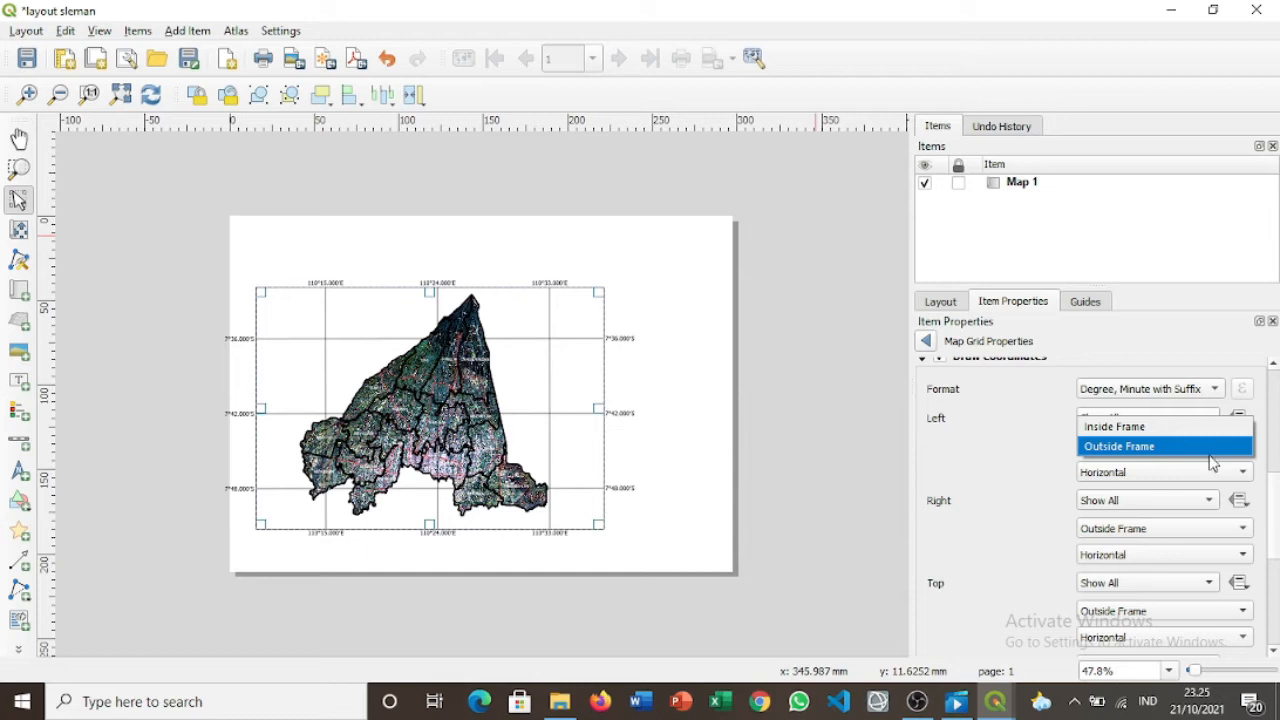
click(1228, 474)
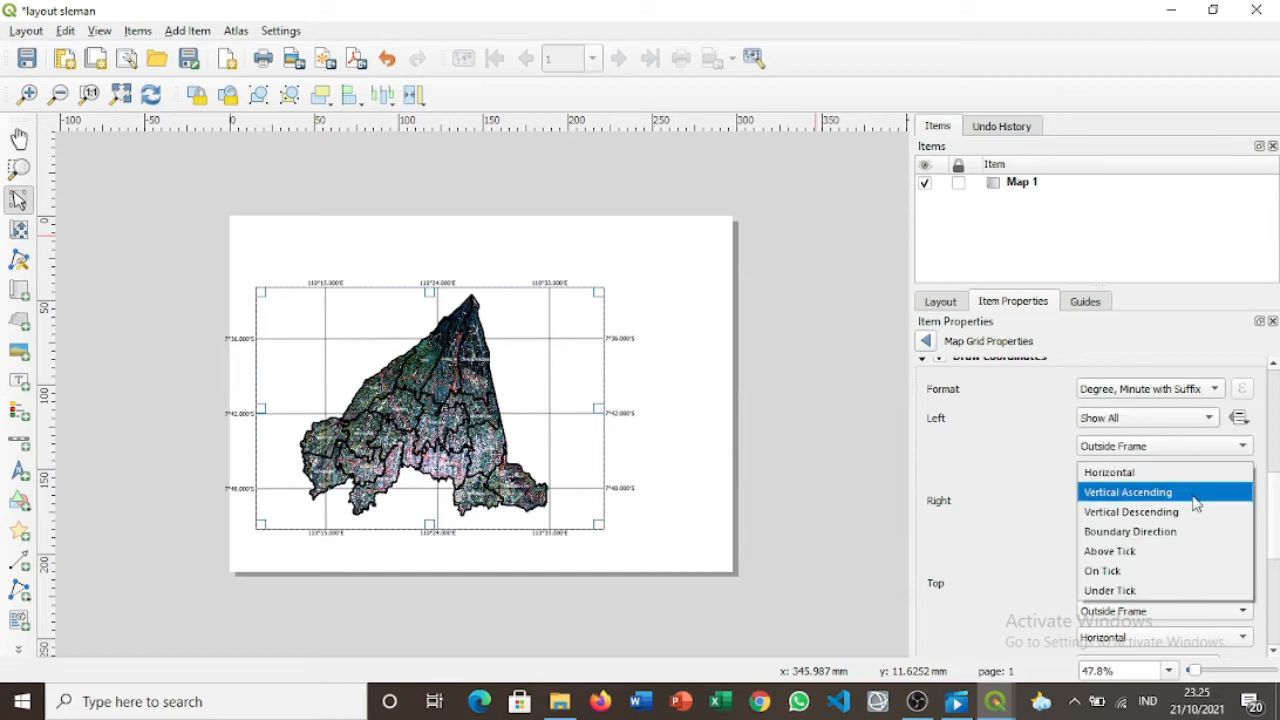
click(1196, 504)
click(1196, 503)
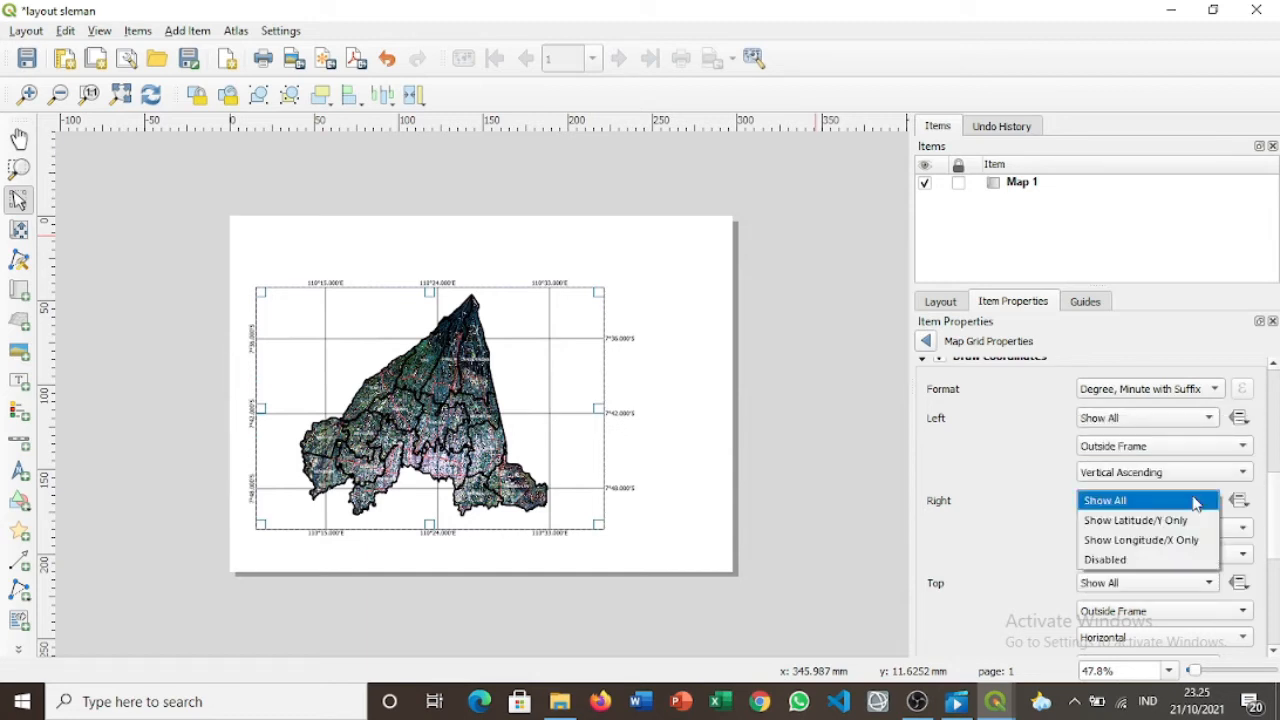
click(1196, 502)
click(1194, 474)
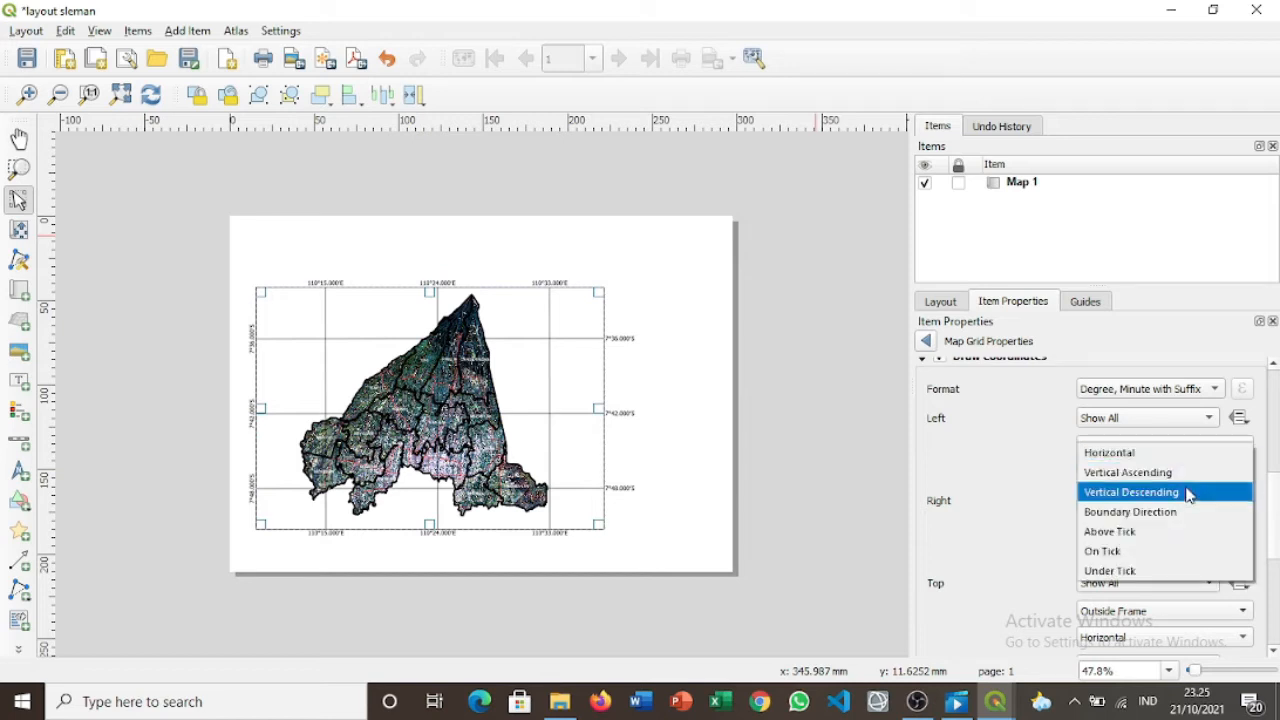
click(1193, 492)
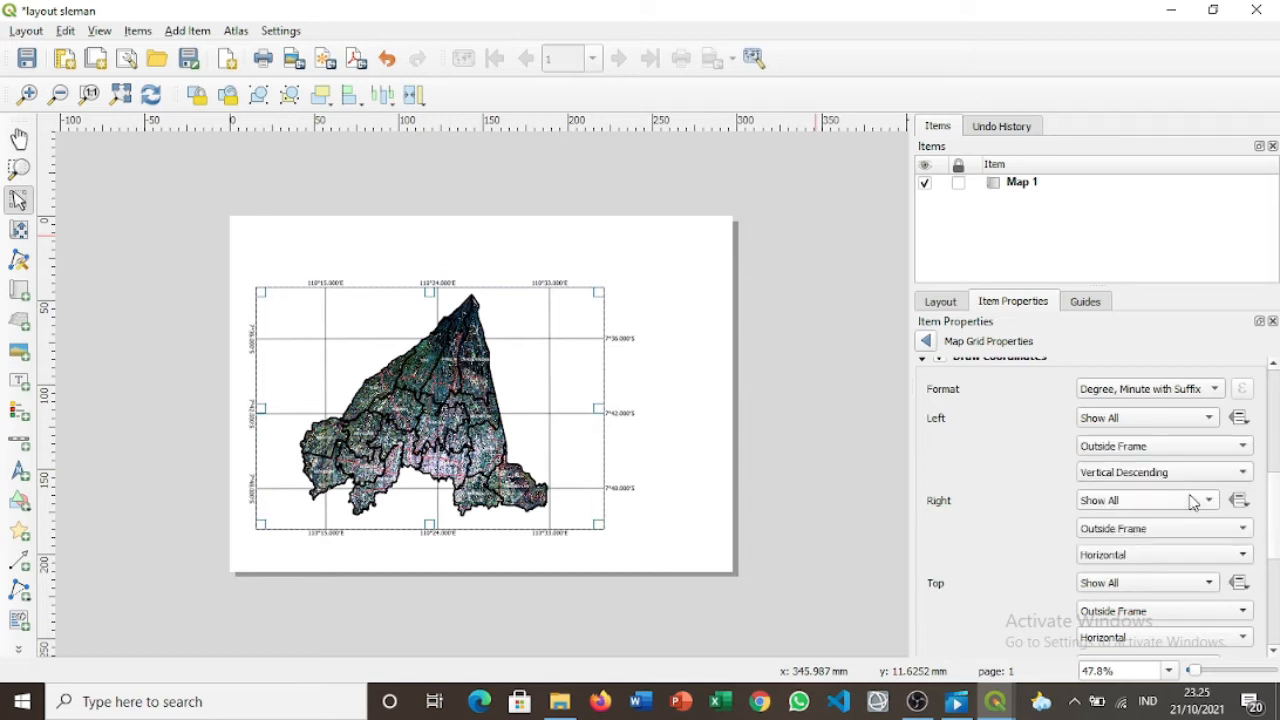
click(1175, 477)
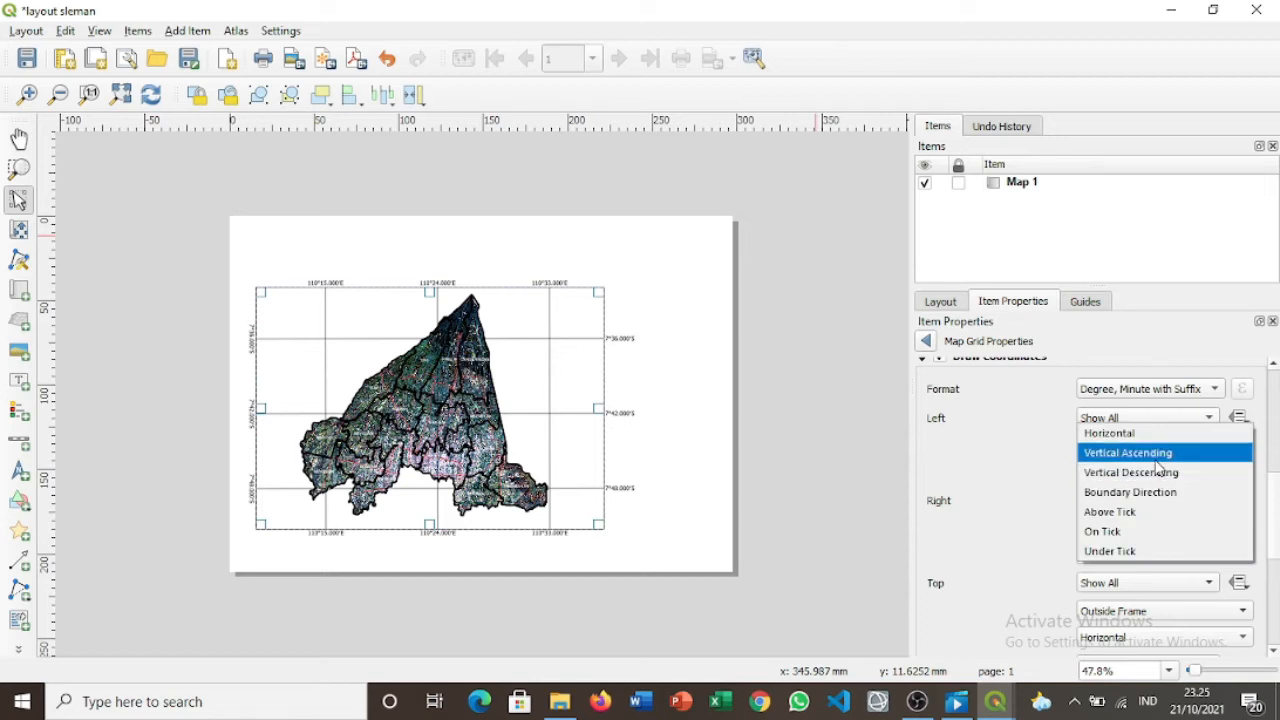
click(1157, 466)
Try Vertical Ascending for the bottom labels, then return them to Horizontal.
scroll(1157, 467, up, 1)
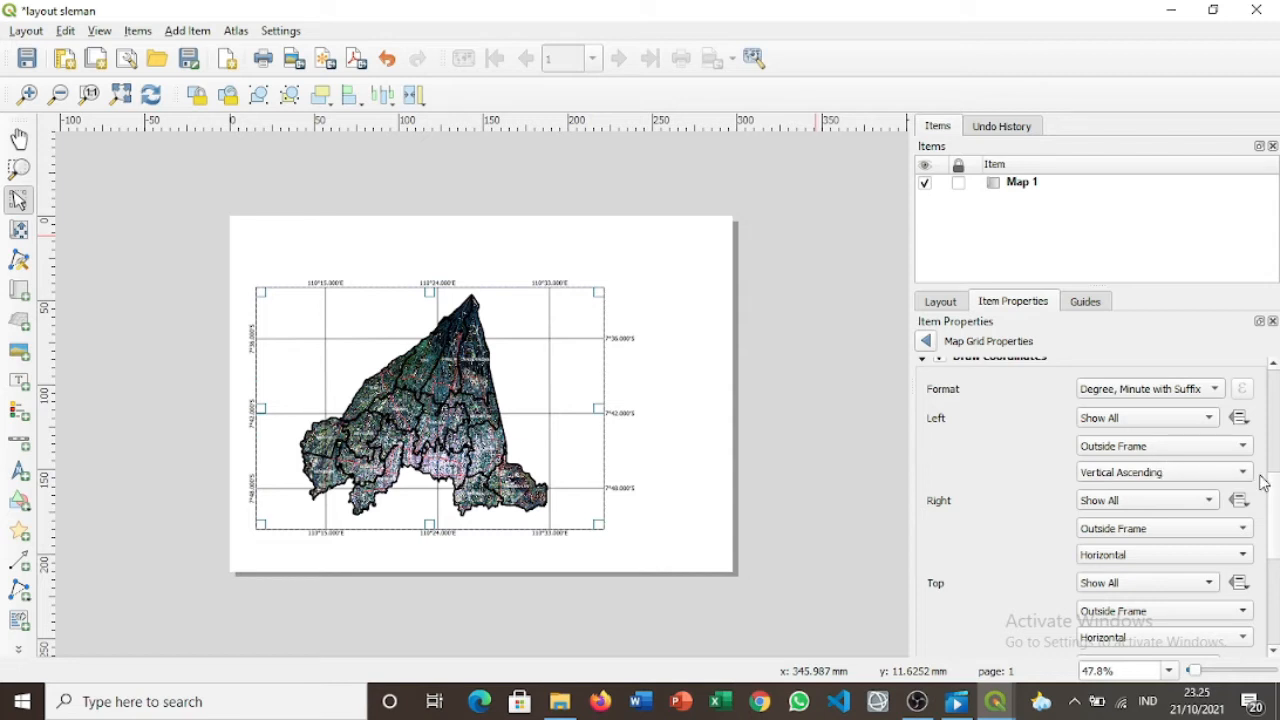
scroll(1275, 500, down, 1)
scroll(1275, 500, down, 4)
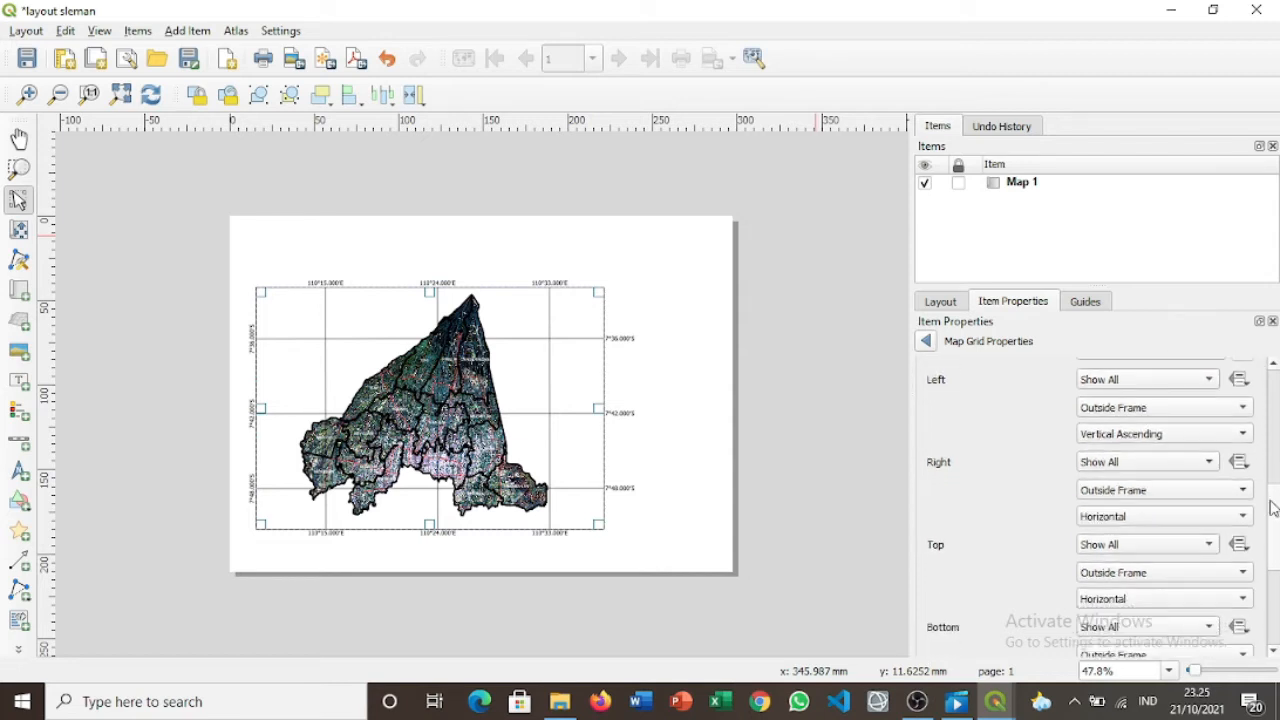
scroll(1272, 528, down, 3)
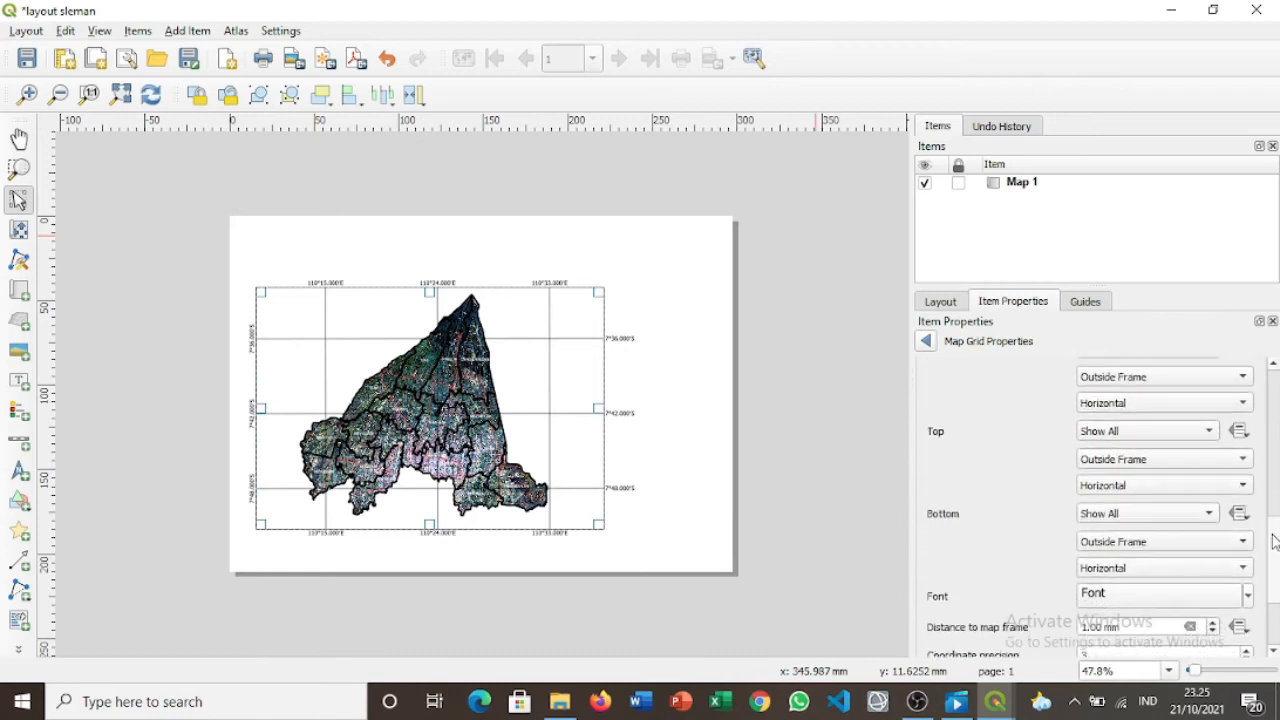
click(1178, 562)
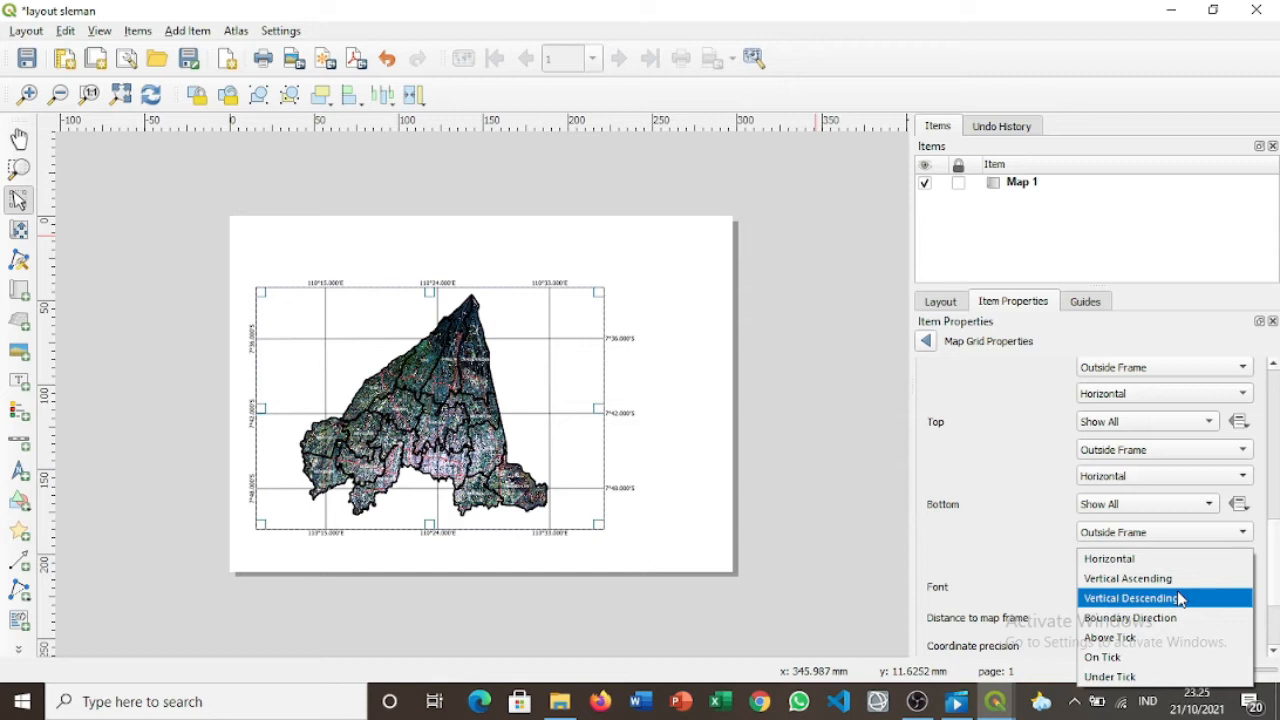
click(1168, 579)
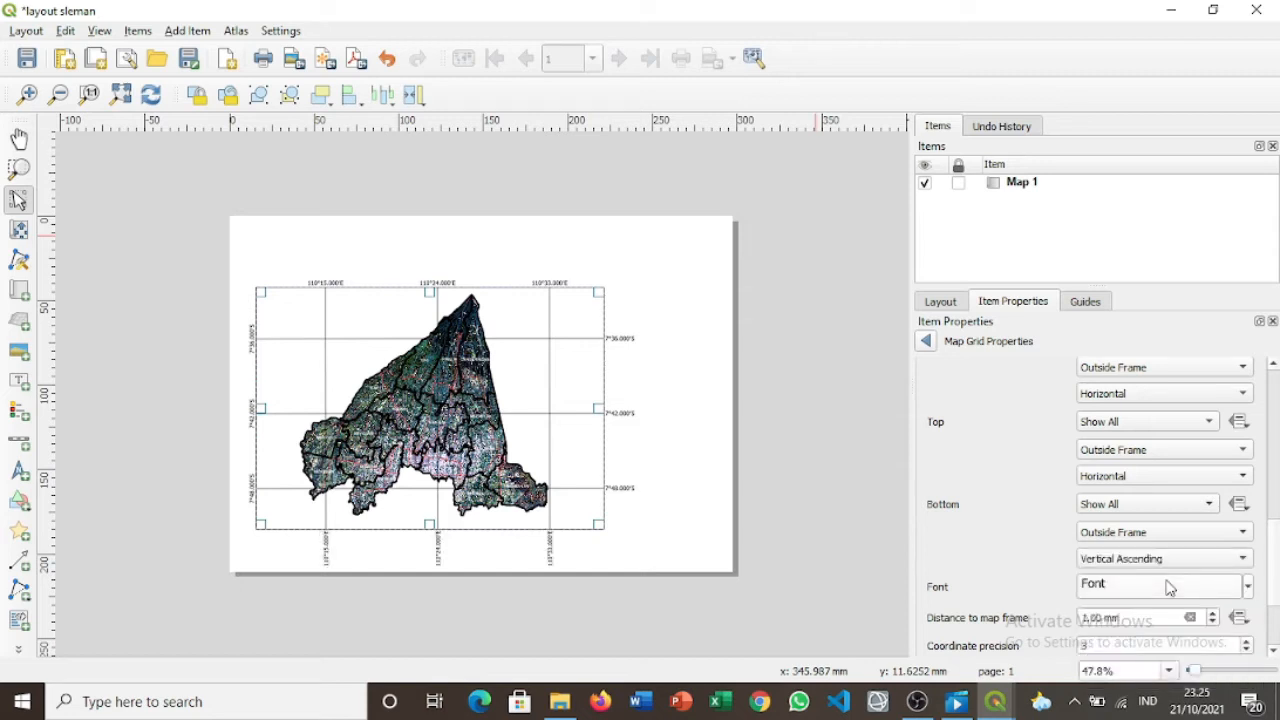
click(1163, 556)
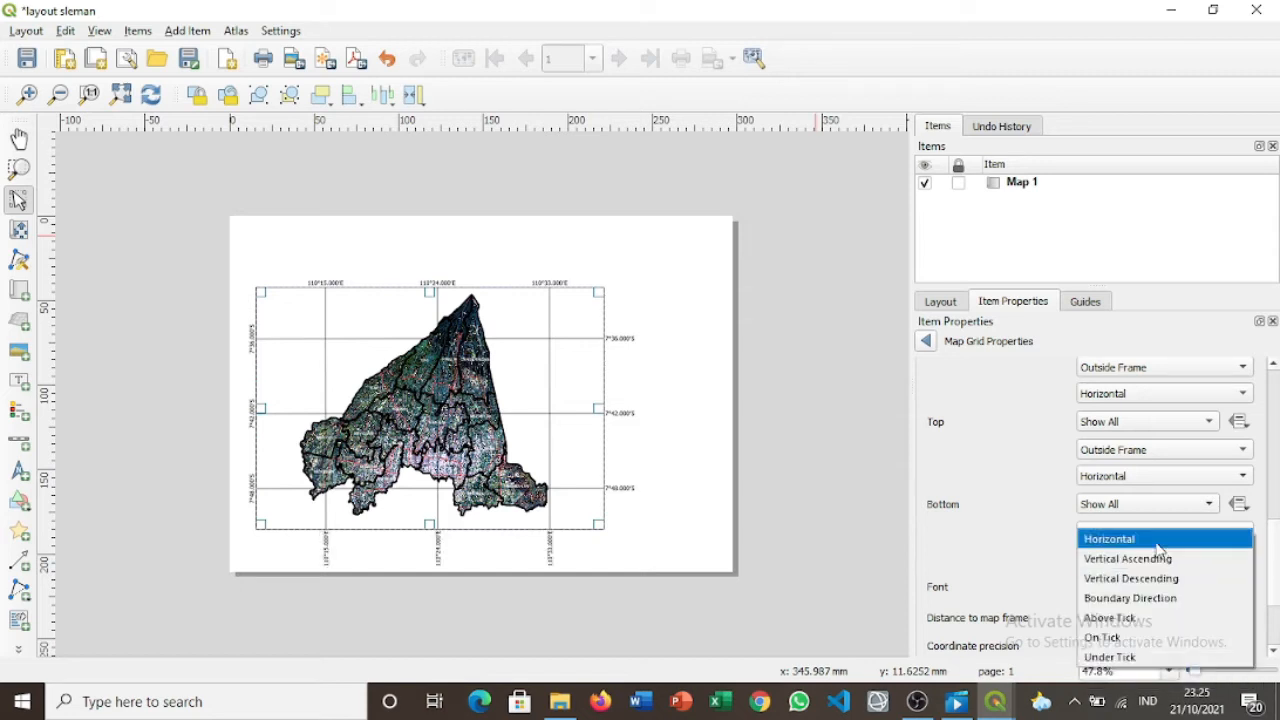
click(1158, 544)
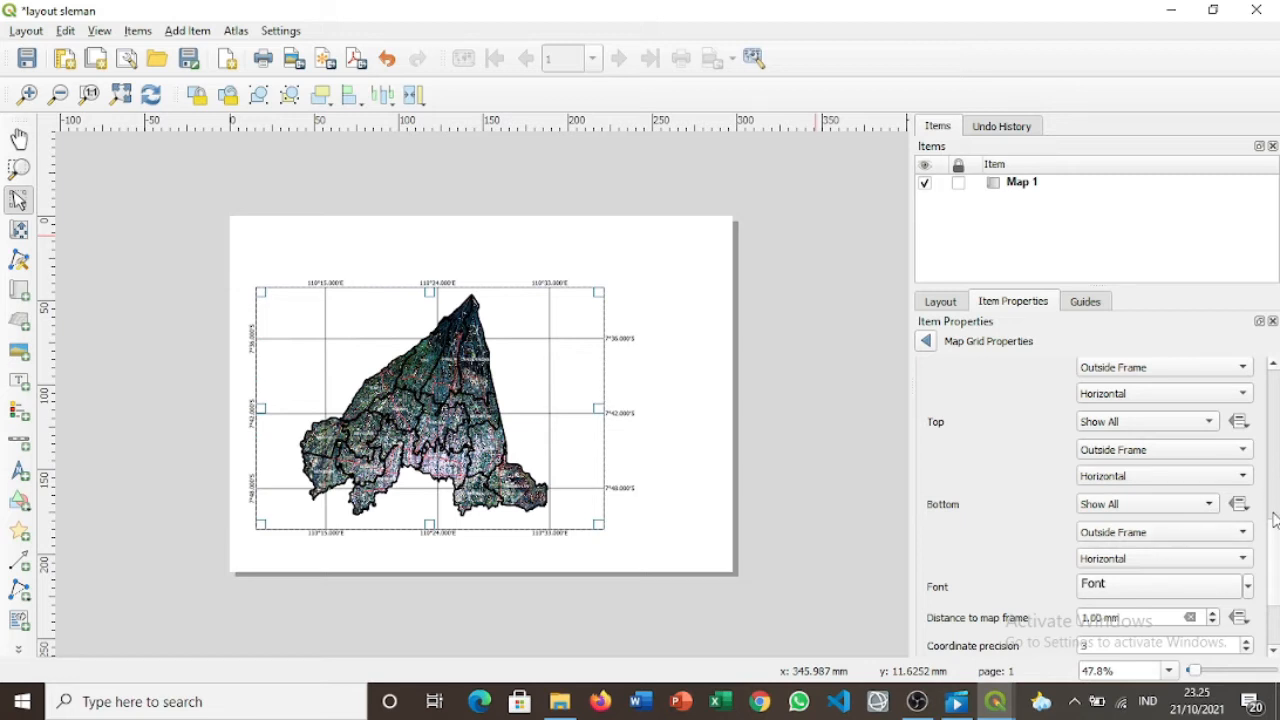
Set the right-side coordinate labels to Vertical Ascending.
drag(1272, 532, 1277, 468)
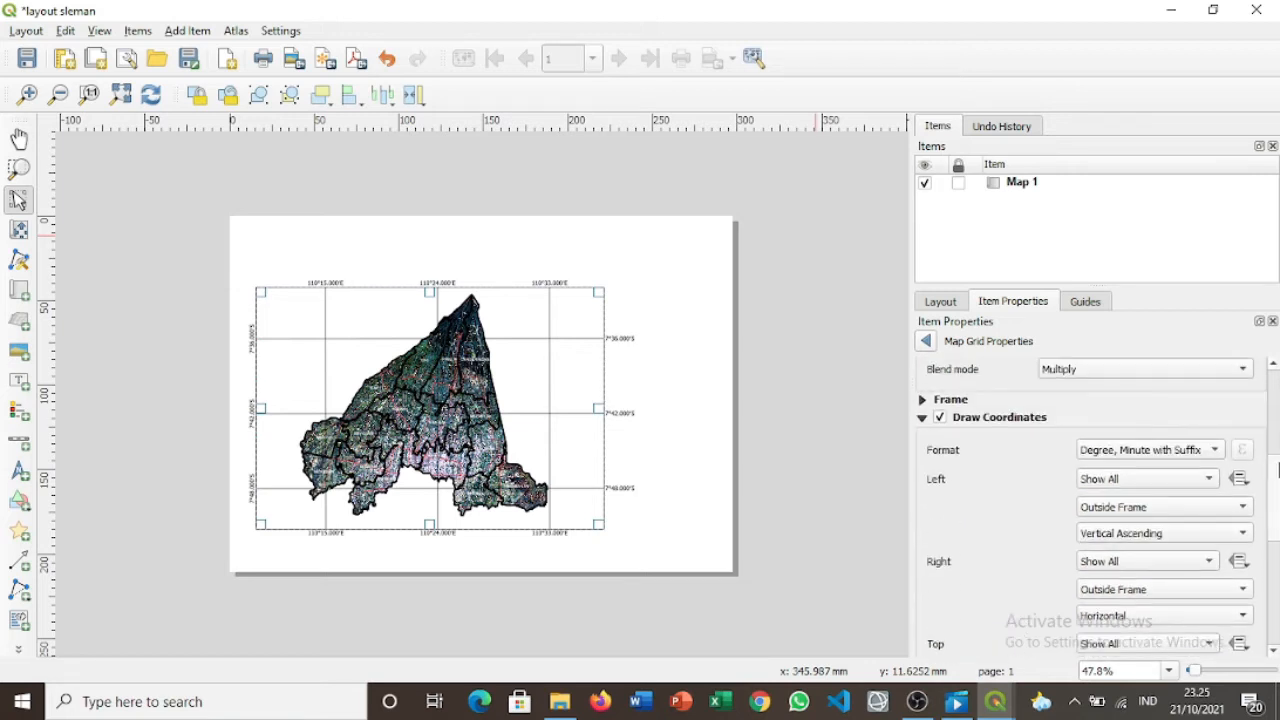
click(1143, 615)
click(1141, 611)
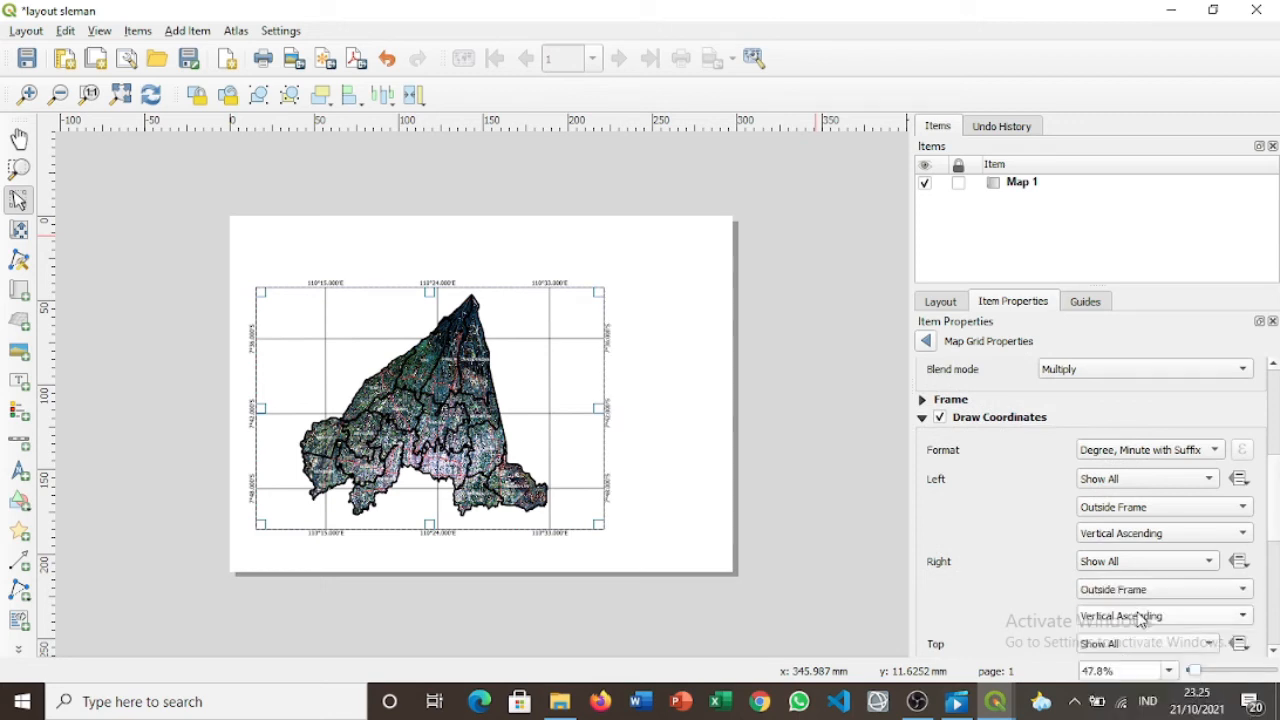
scroll(1276, 509, up, 10)
Nudge the map item slightly down the page.
click(925, 341)
scroll(1276, 448, down, 3)
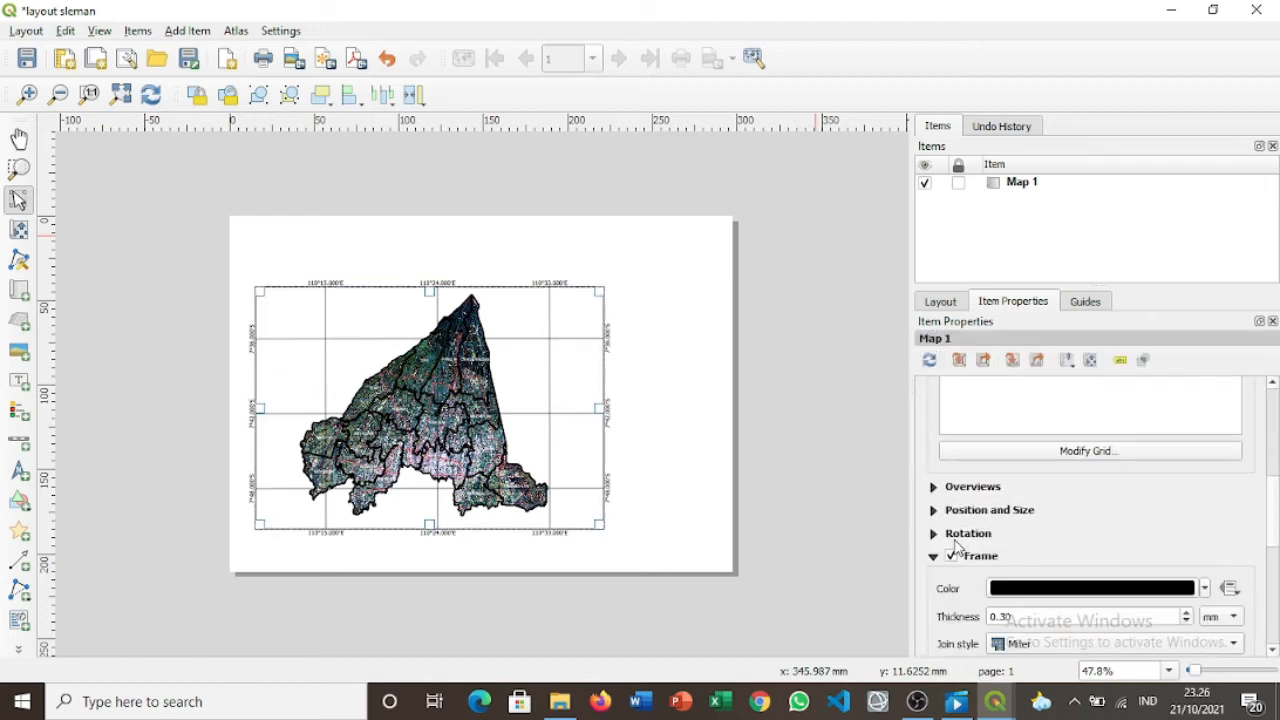
scroll(1277, 424, up, 5)
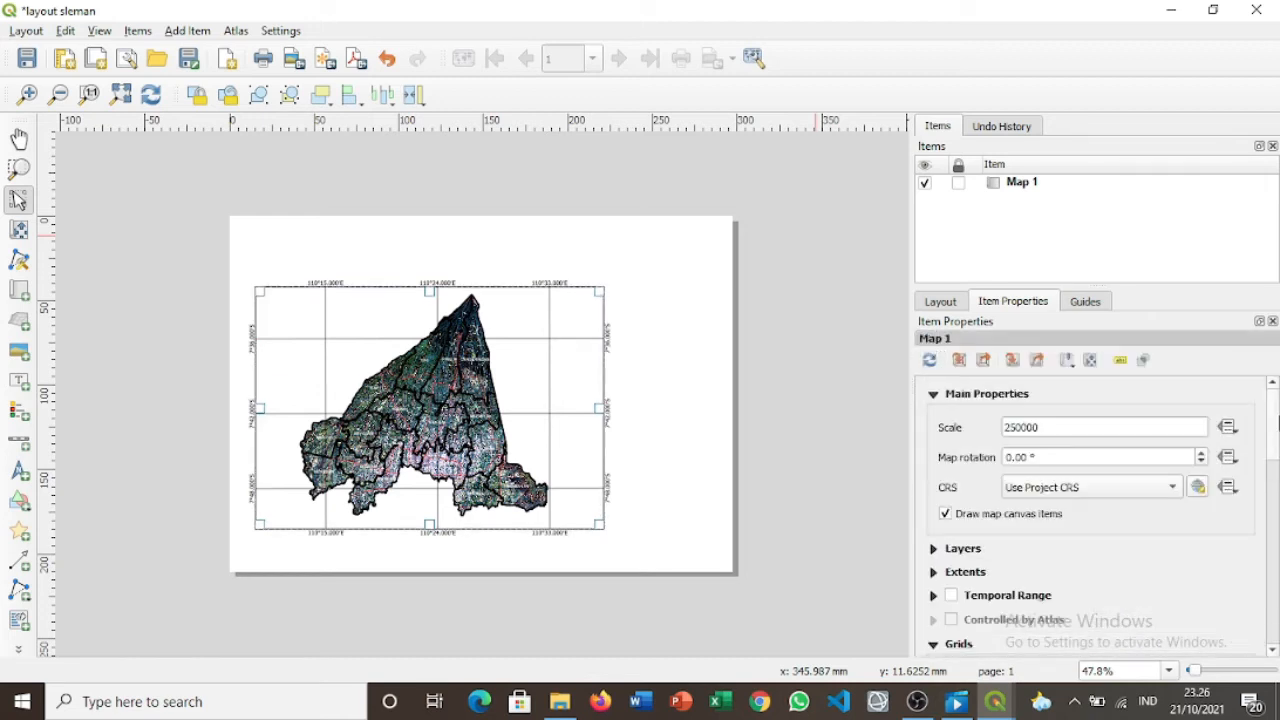
drag(531, 333, 528, 340)
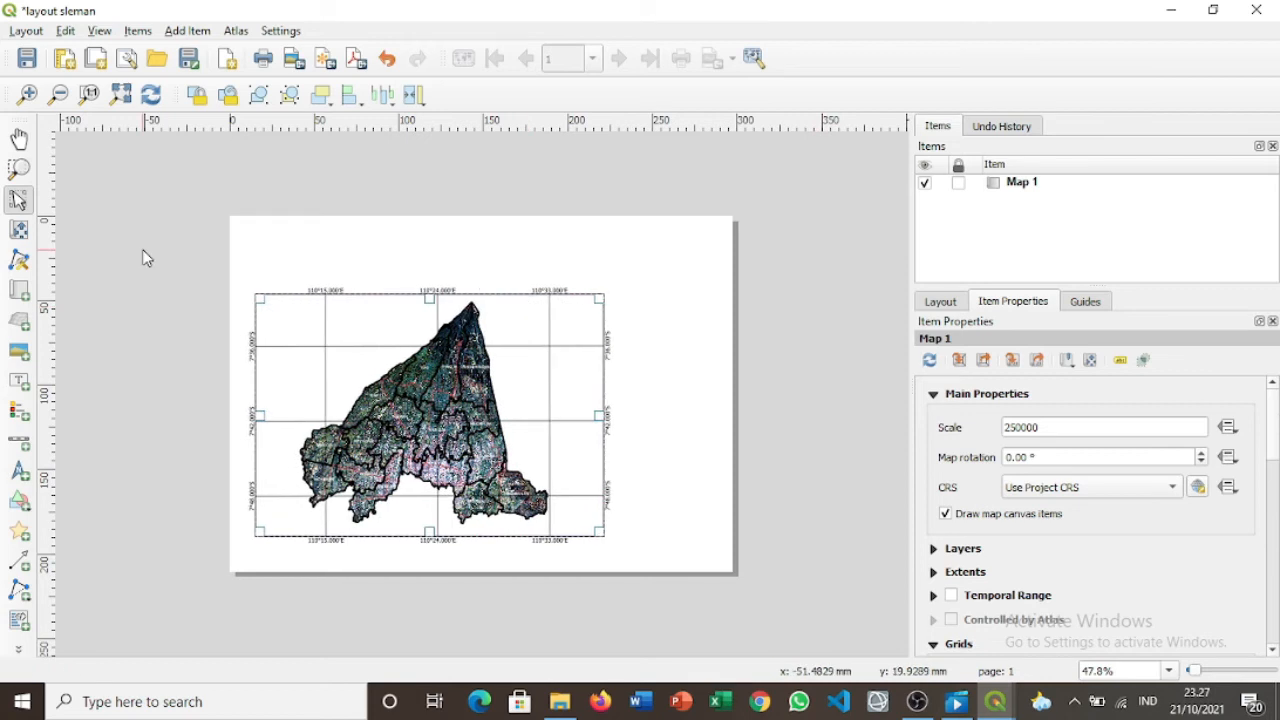
Draw a new text label across the page top and clear its Lorem ipsum text.
click(19, 380)
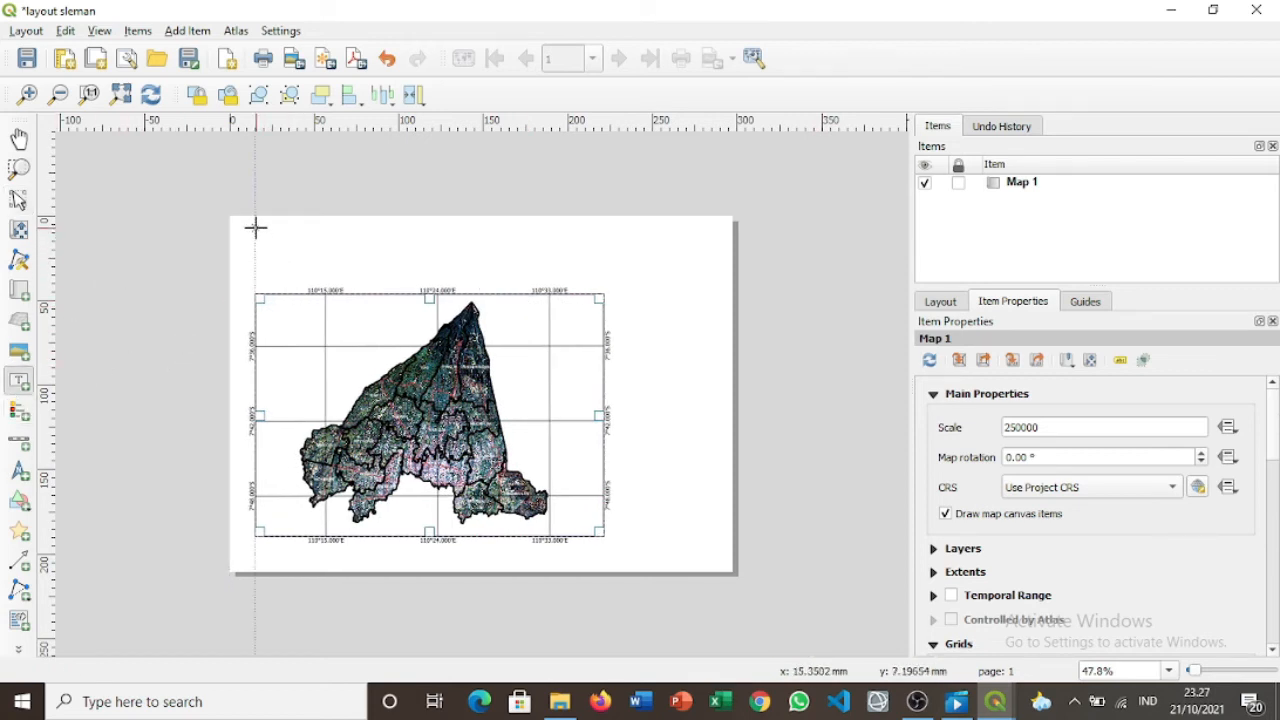
drag(255, 229, 604, 272)
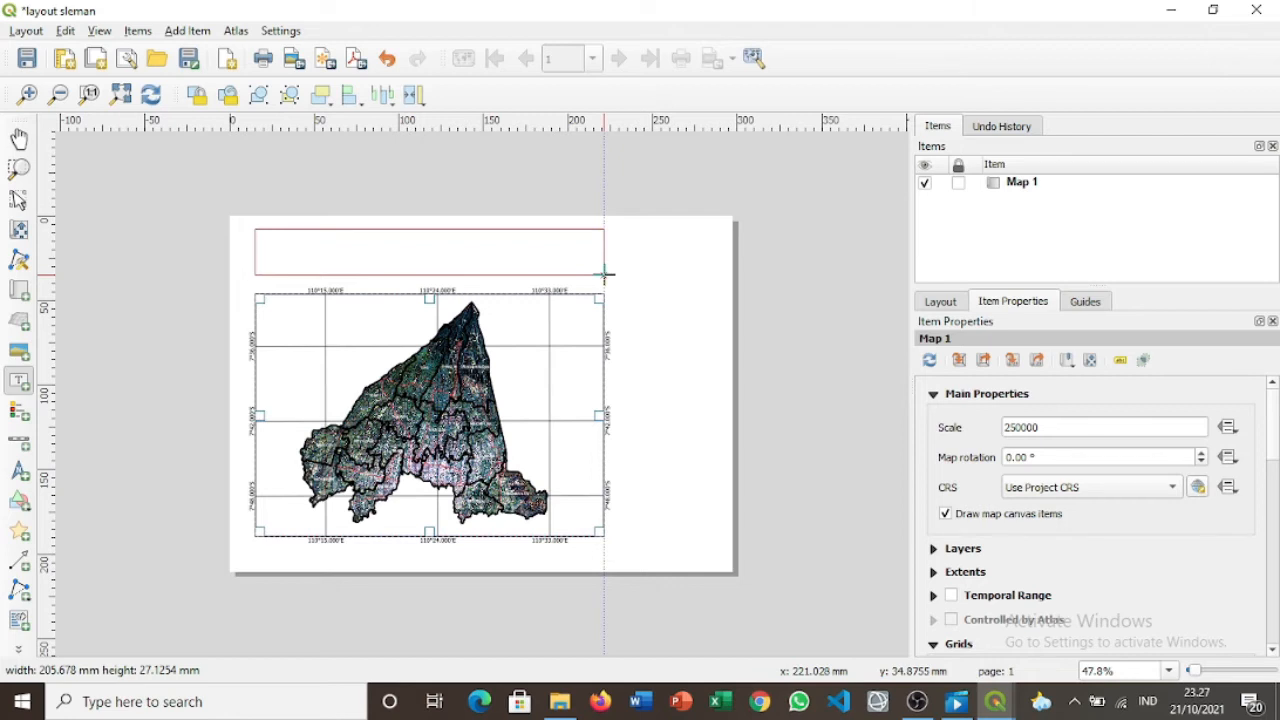
drag(604, 272, 606, 274)
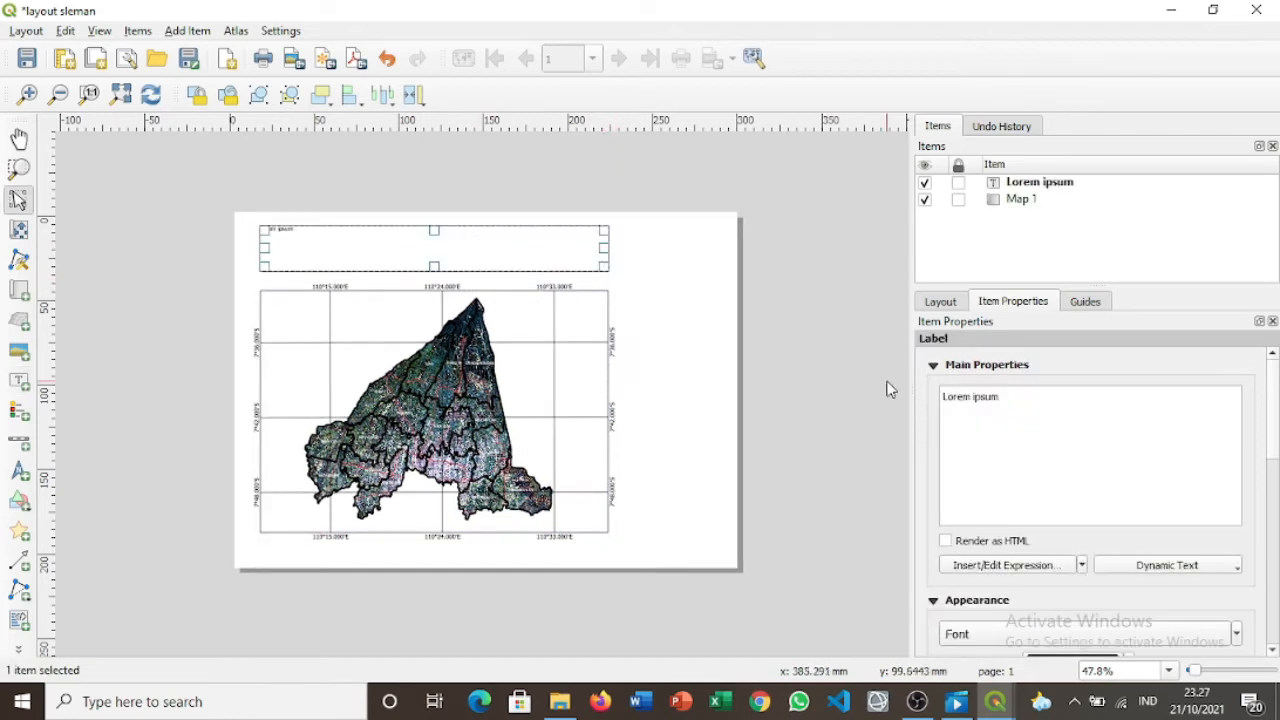
click(1022, 401)
key(BackSpace)
key(BackSpace)
key(BackSpace)
key(BackSpace)
key(BackSpace)
key(BackSpace)
key(BackSpace)
key(BackSpace)
key(BackSpace)
key(BackSpace)
key(BackSpace)
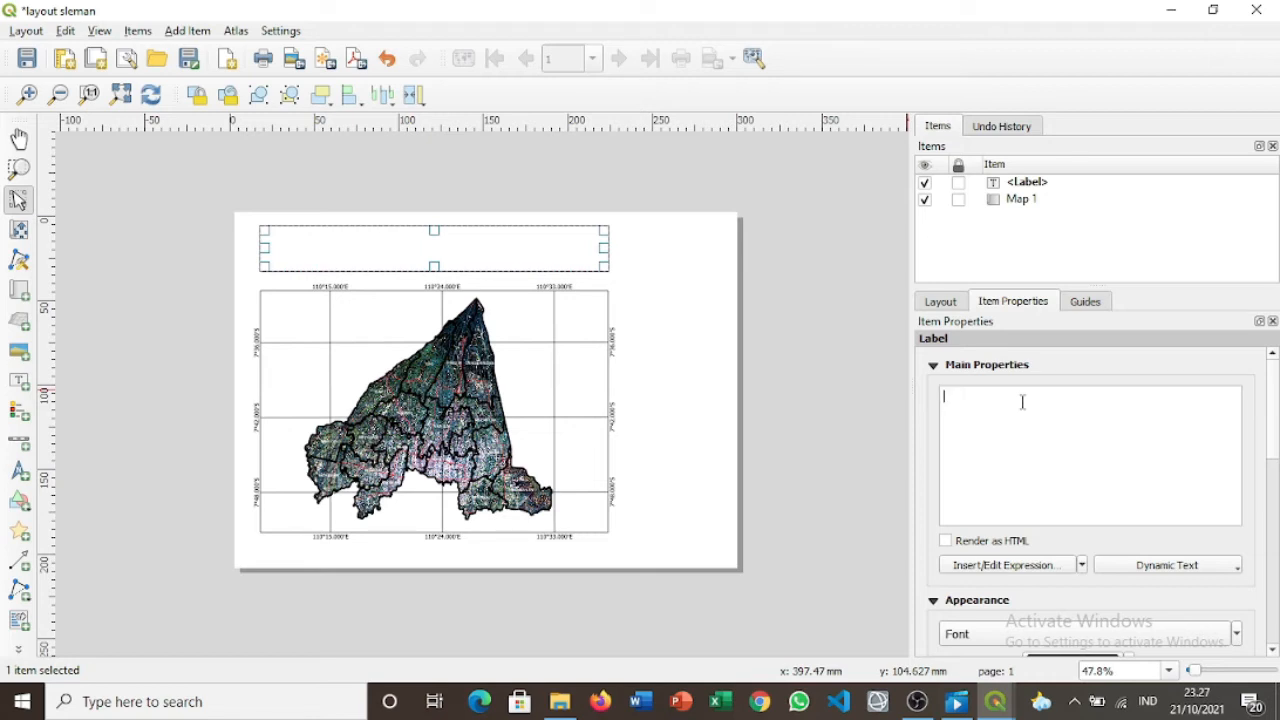
Enter 'PETA BATAS KAPANEWON KABUPATEN SLEMAN' as the title label's text.
text(PETA BATAS KAPANEWON KABUPATEN SLEMAN)
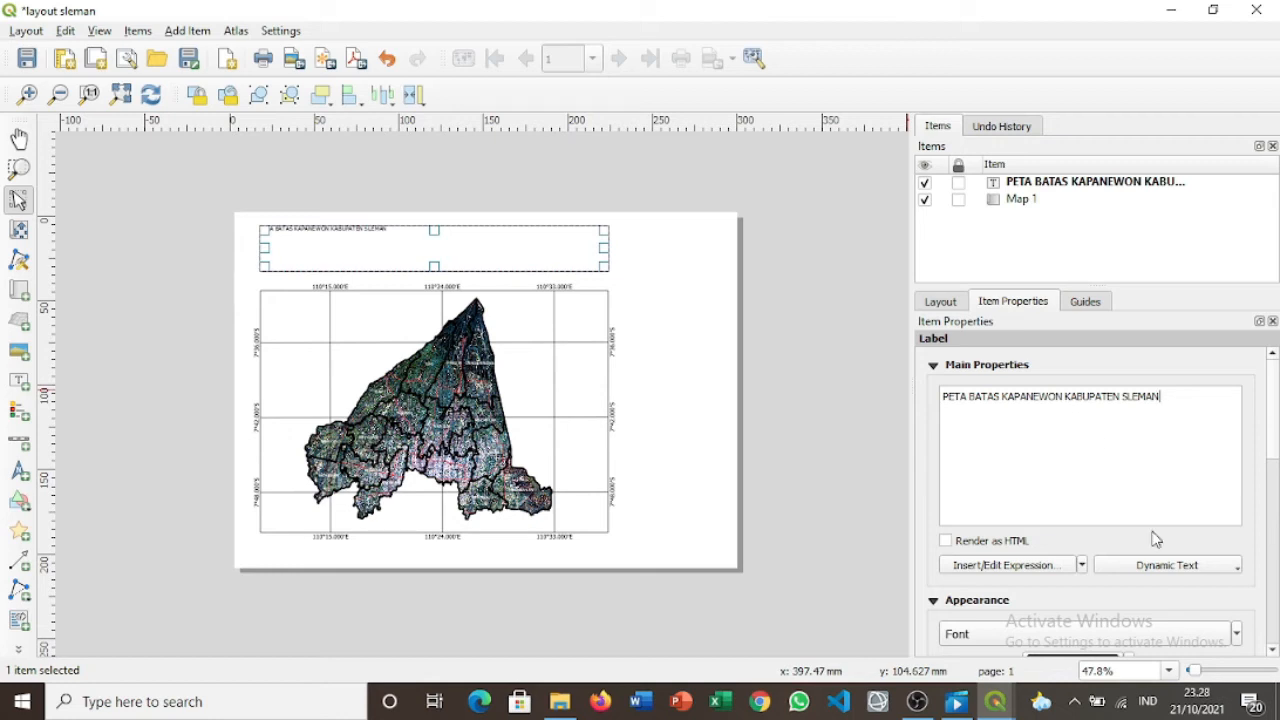
click(1081, 566)
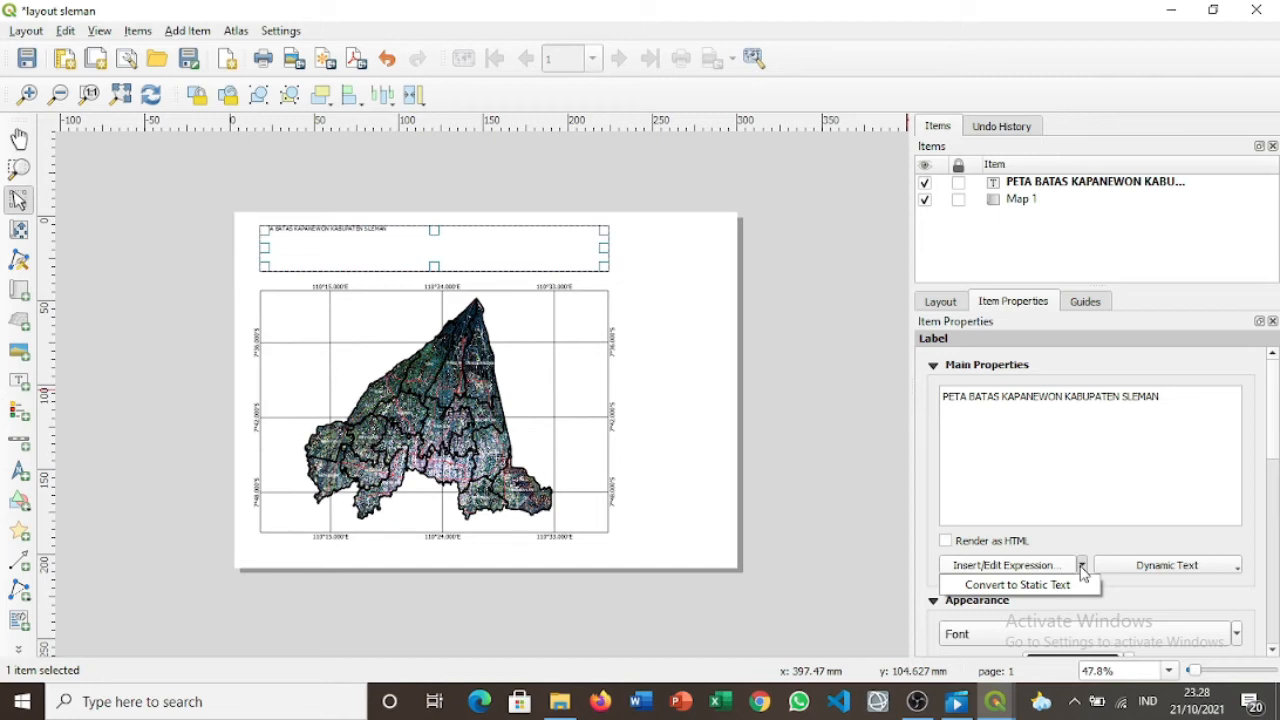
Make the title label's font bold.
click(1224, 636)
click(1226, 636)
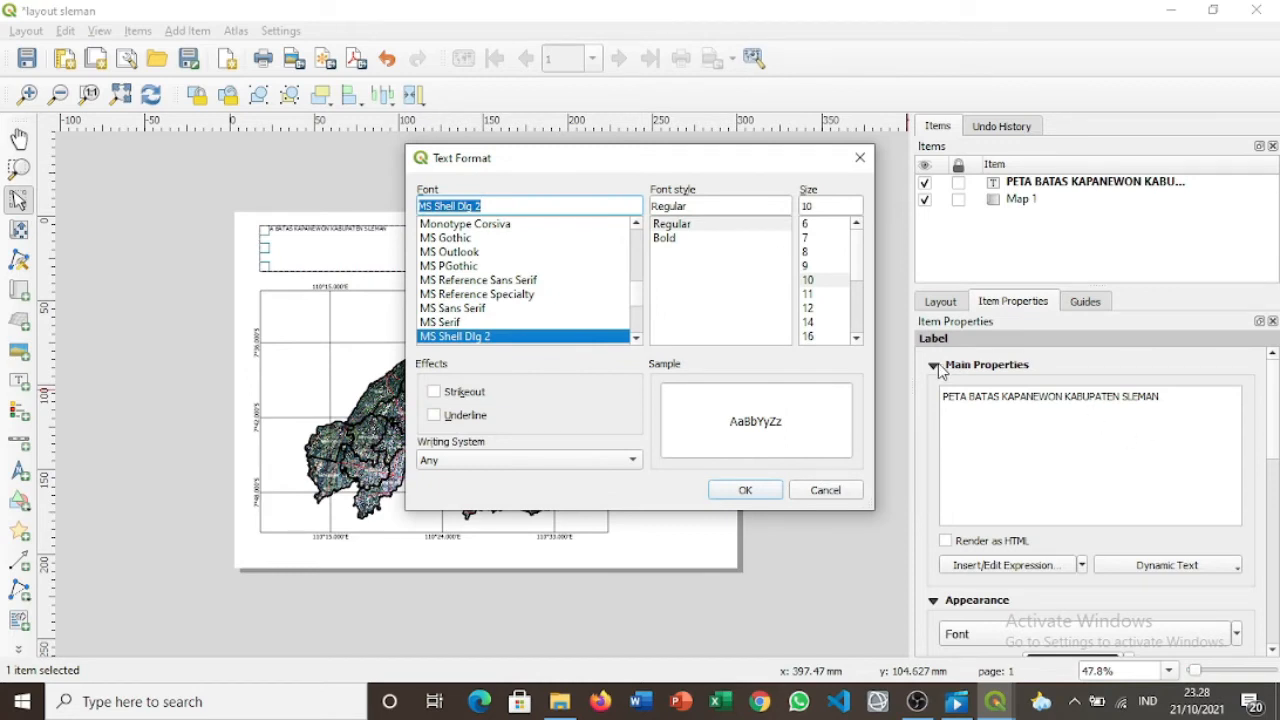
click(686, 238)
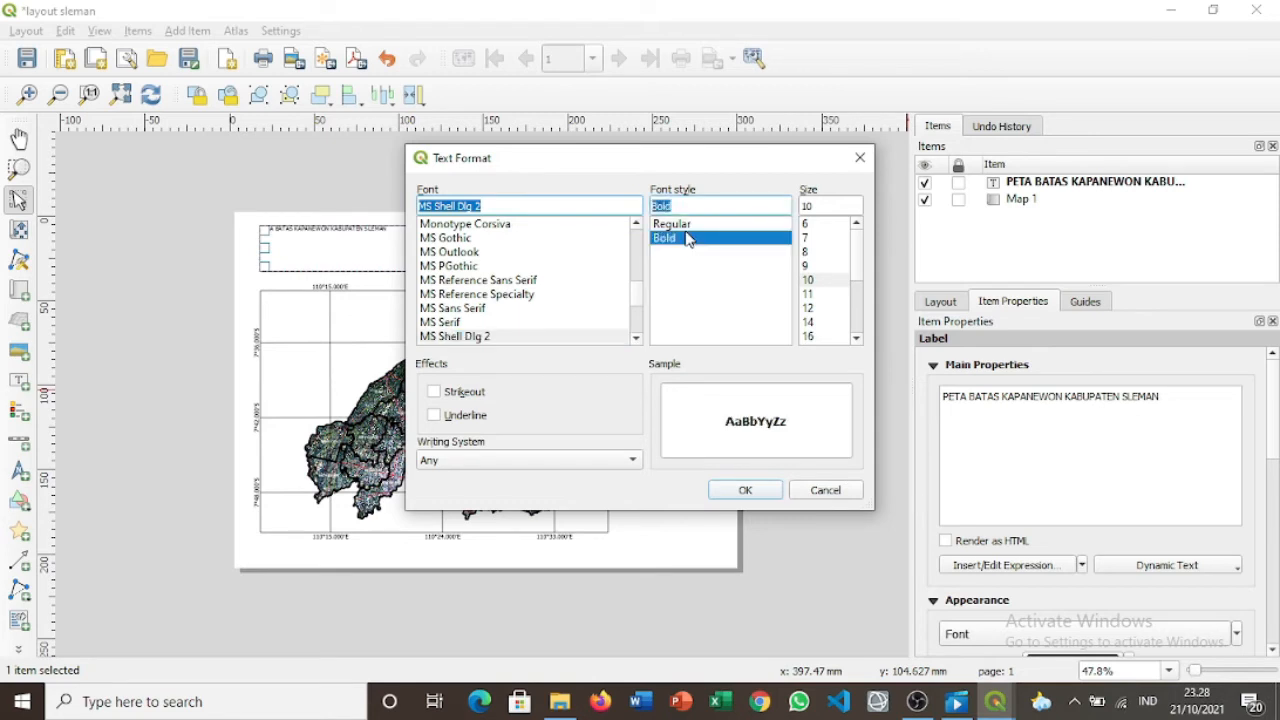
click(760, 488)
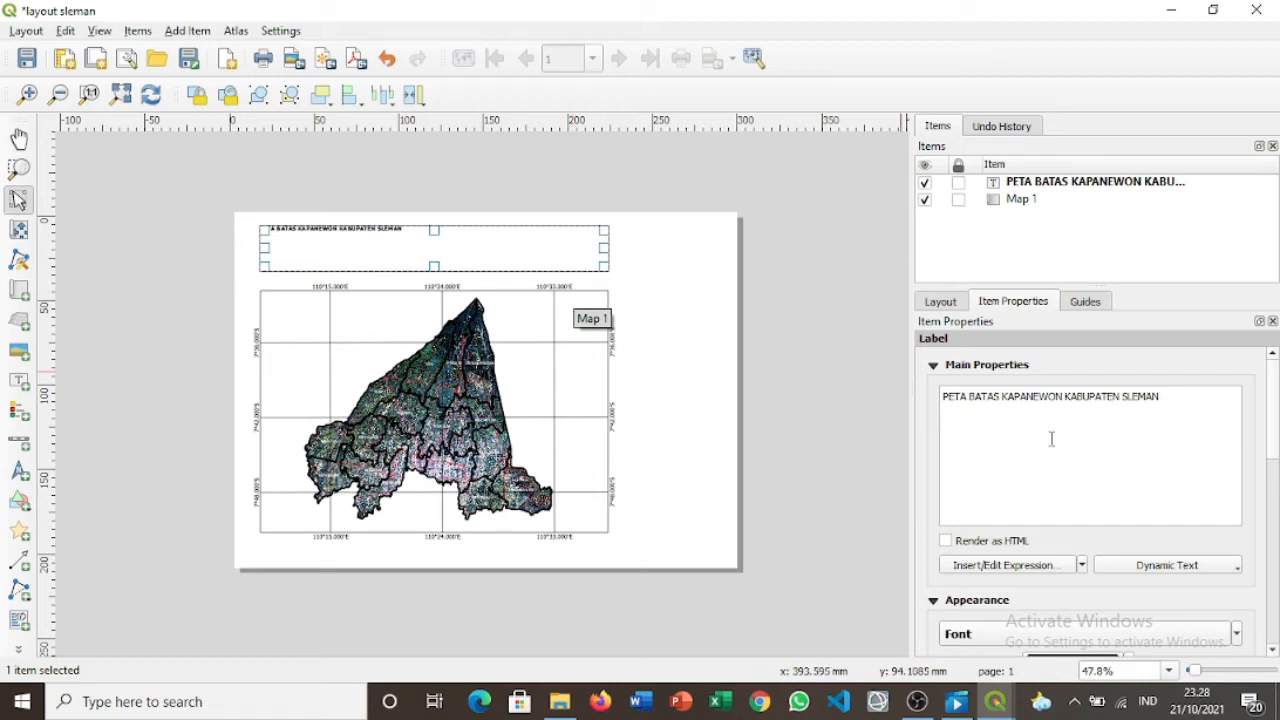
Set the title font size to 24 pt and check it on the page.
click(1238, 636)
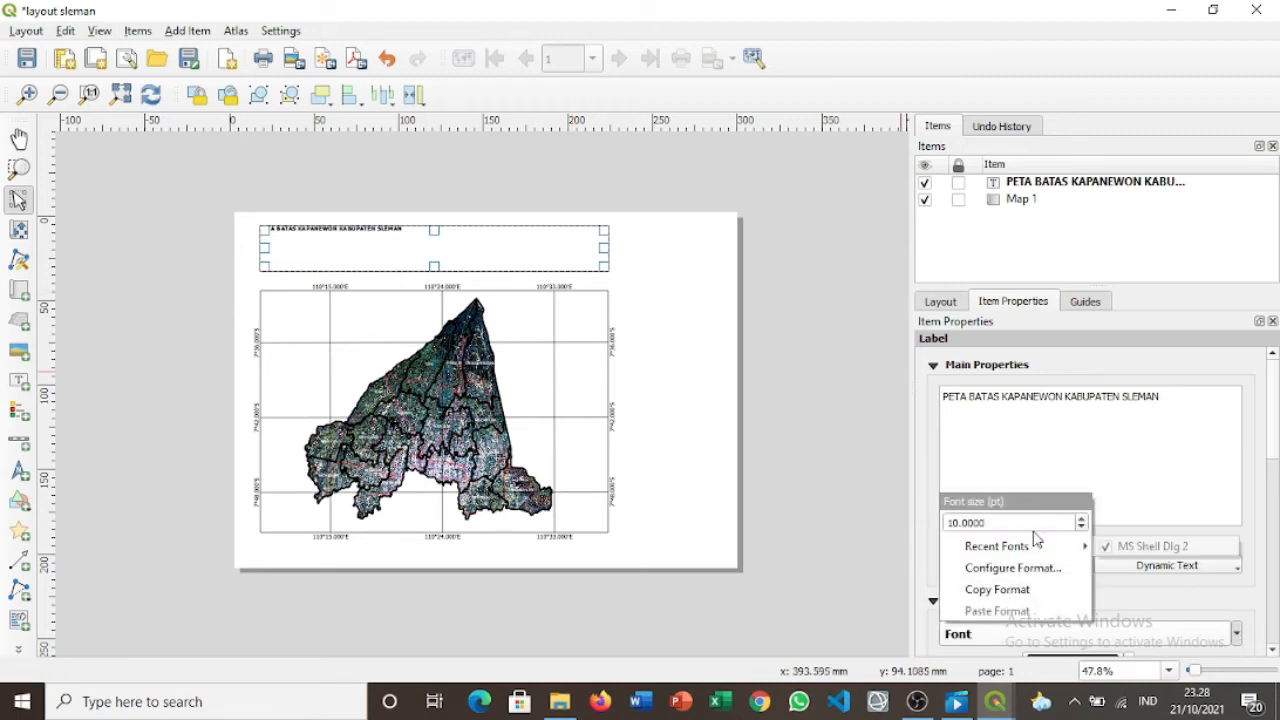
click(1081, 527)
click(1081, 527)
click(1084, 527)
click(1084, 527)
click(1084, 527)
click(1084, 527)
click(1084, 527)
click(1084, 527)
click(1084, 527)
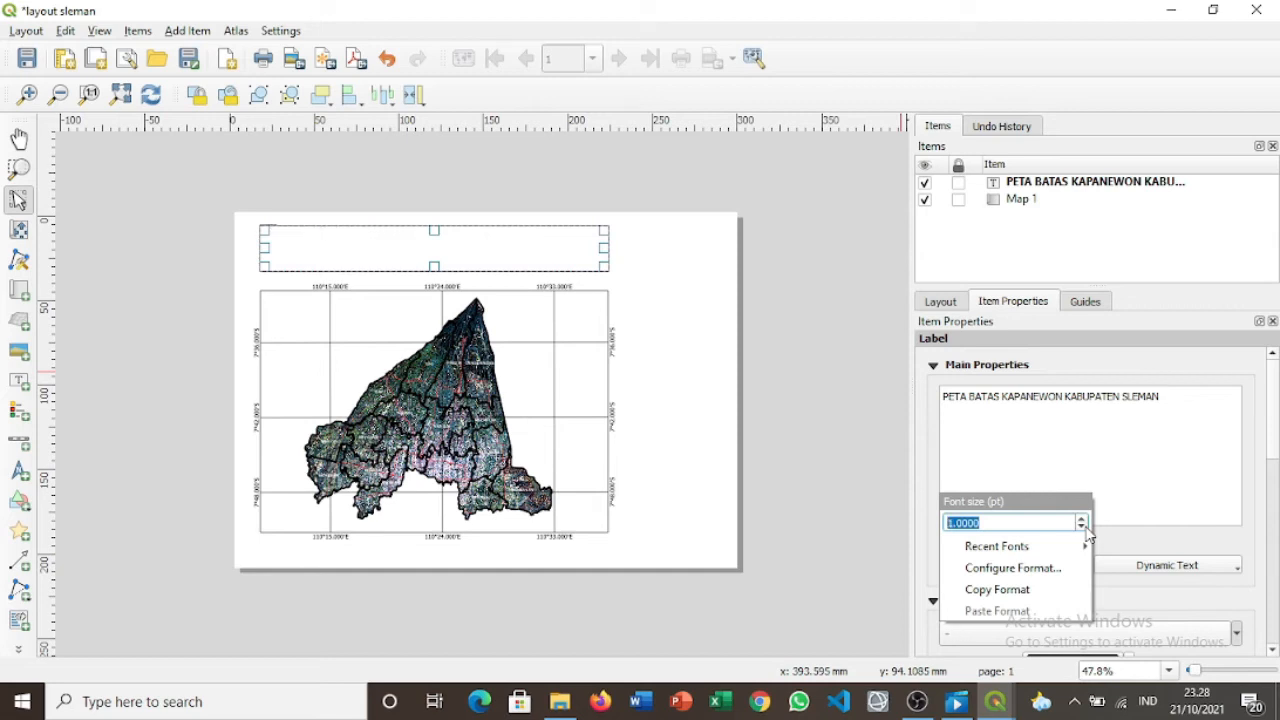
click(1082, 520)
click(1082, 520)
click(1082, 520)
click(1082, 520)
click(1082, 520)
click(1082, 520)
click(1082, 520)
click(1082, 520)
click(1082, 520)
click(1082, 520)
click(1082, 520)
click(1082, 520)
click(1082, 520)
click(1082, 520)
click(1082, 520)
click(1082, 520)
click(1082, 520)
click(1082, 520)
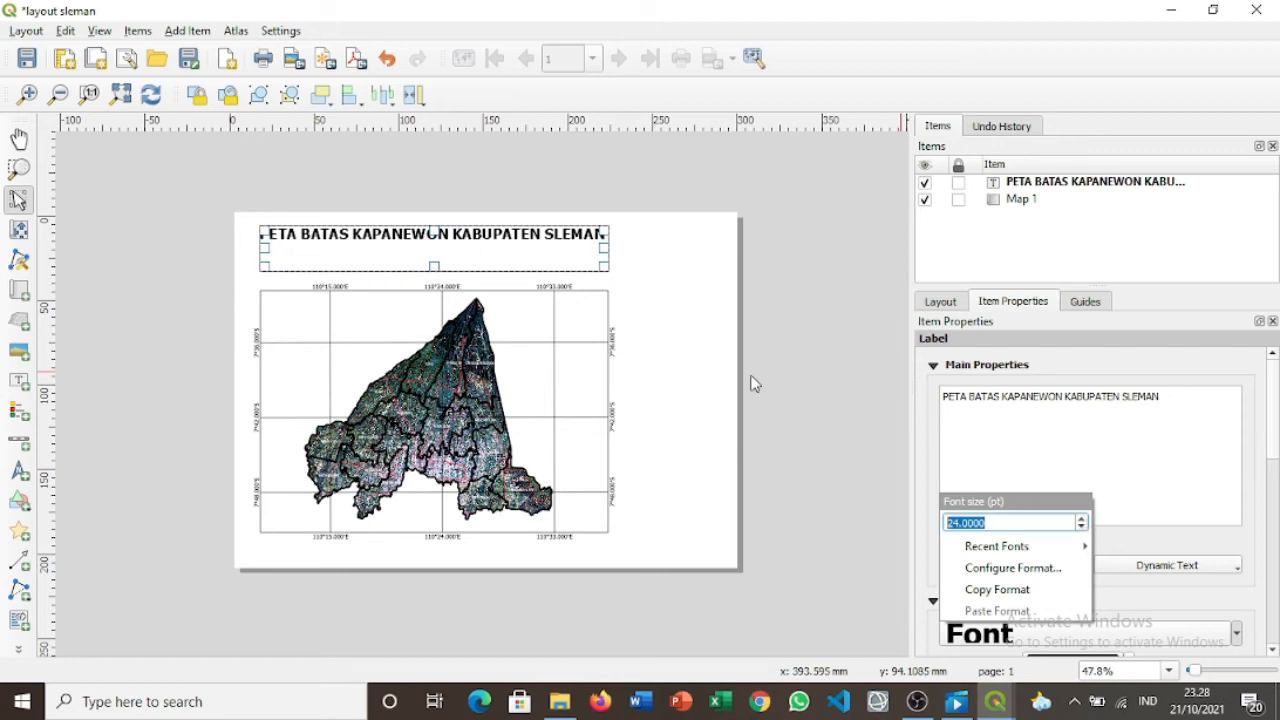
click(814, 386)
click(491, 277)
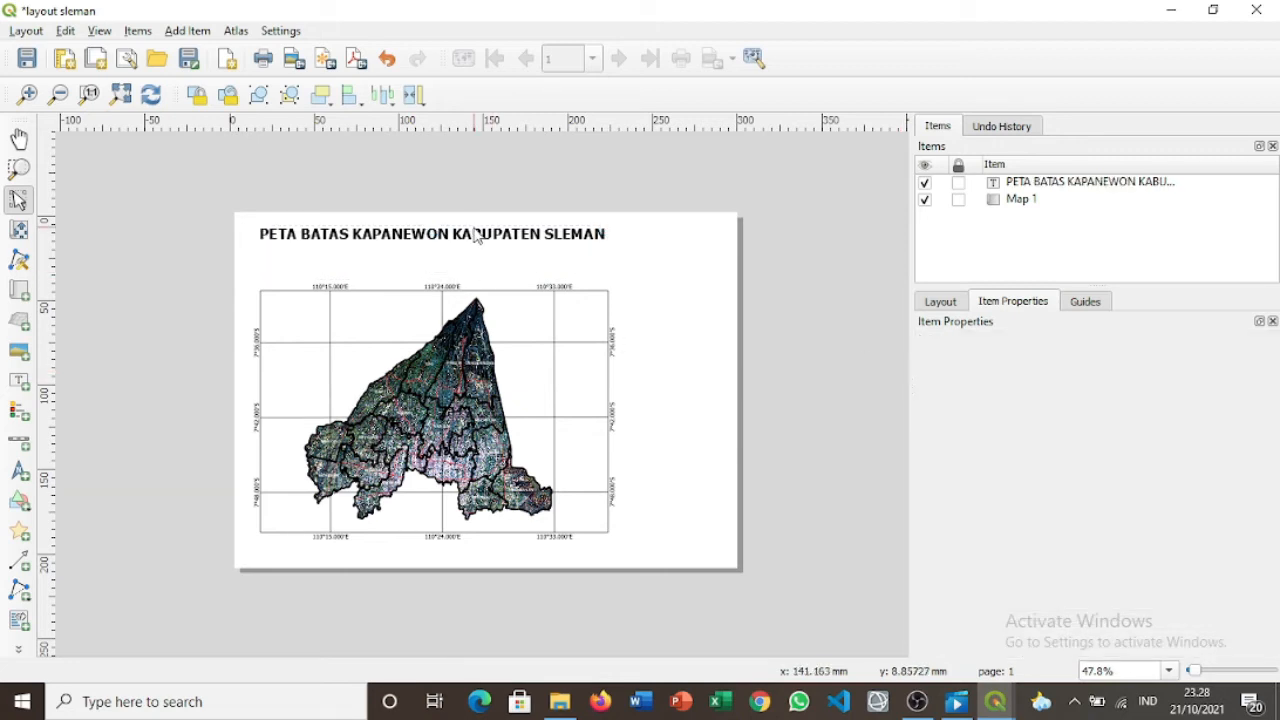
click(477, 234)
Resize the title box to sit above the map and turn on its frame.
mouse_move(434, 266)
mouse_down()
mouse_move(435, 245)
mouse_move(455, 260)
mouse_up()
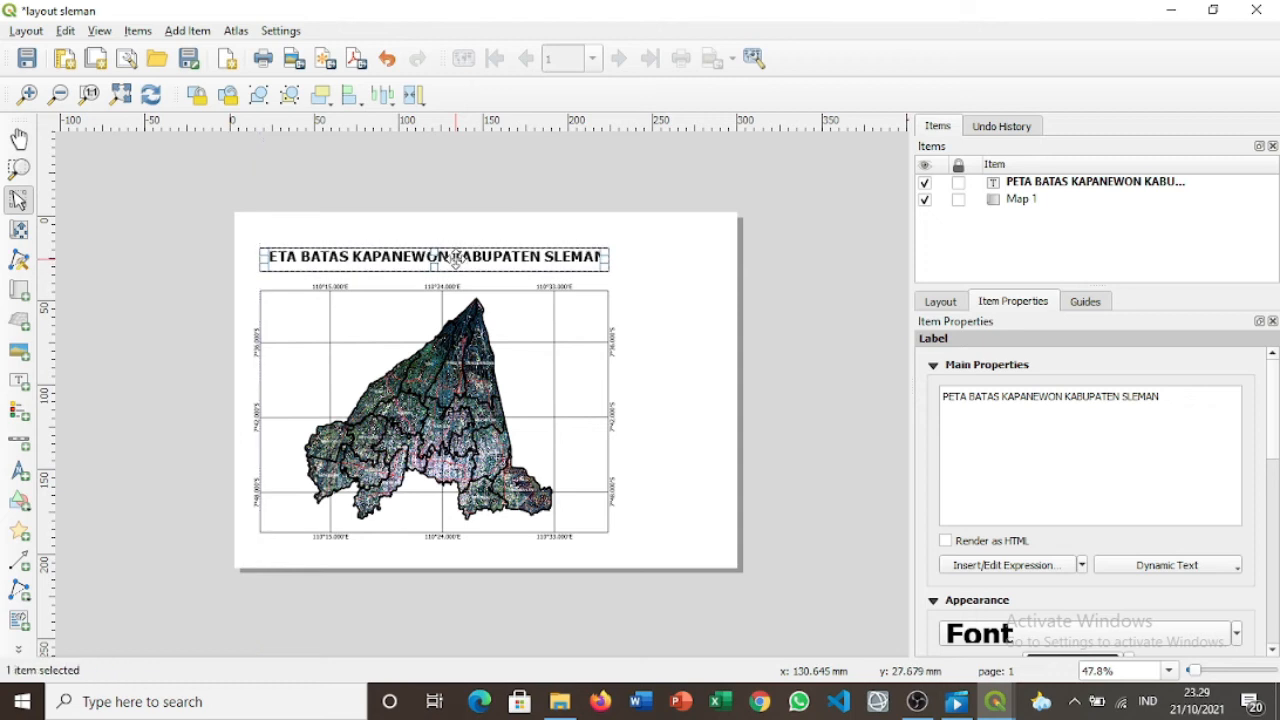
click(810, 385)
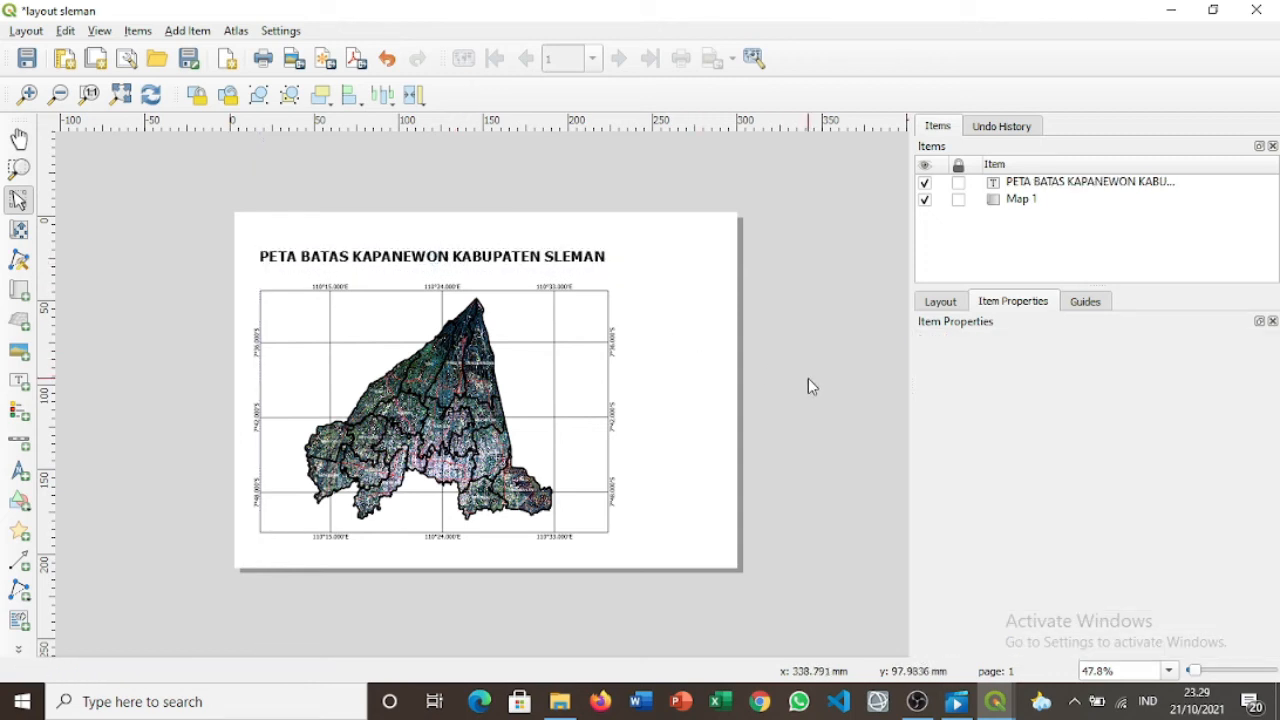
click(505, 258)
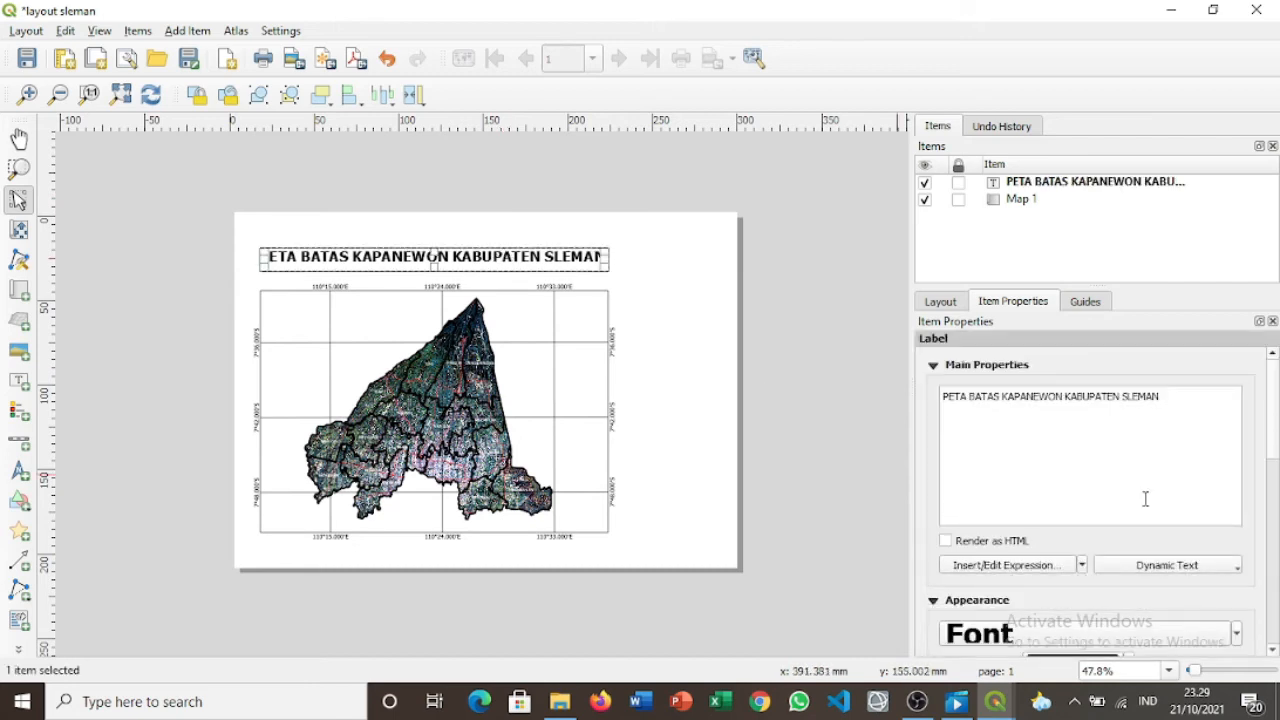
drag(1274, 401, 1274, 516)
click(951, 525)
click(820, 421)
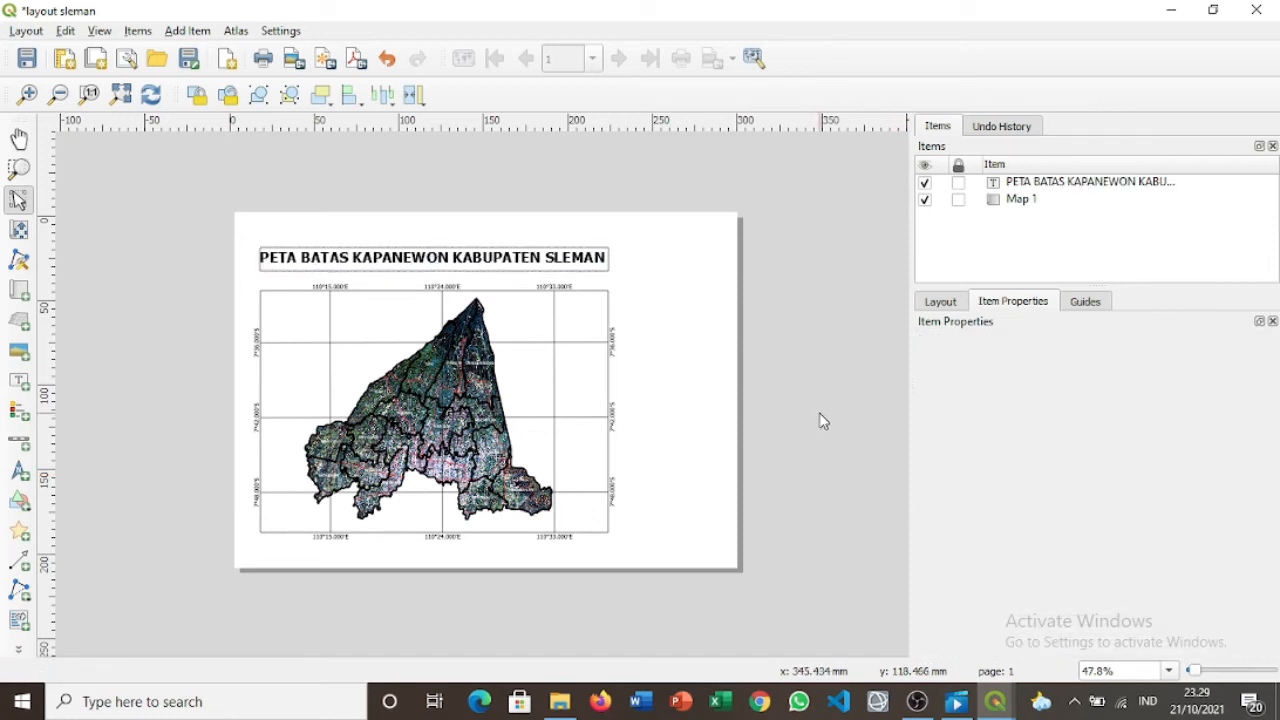
Delete the leading space from the title text.
click(568, 246)
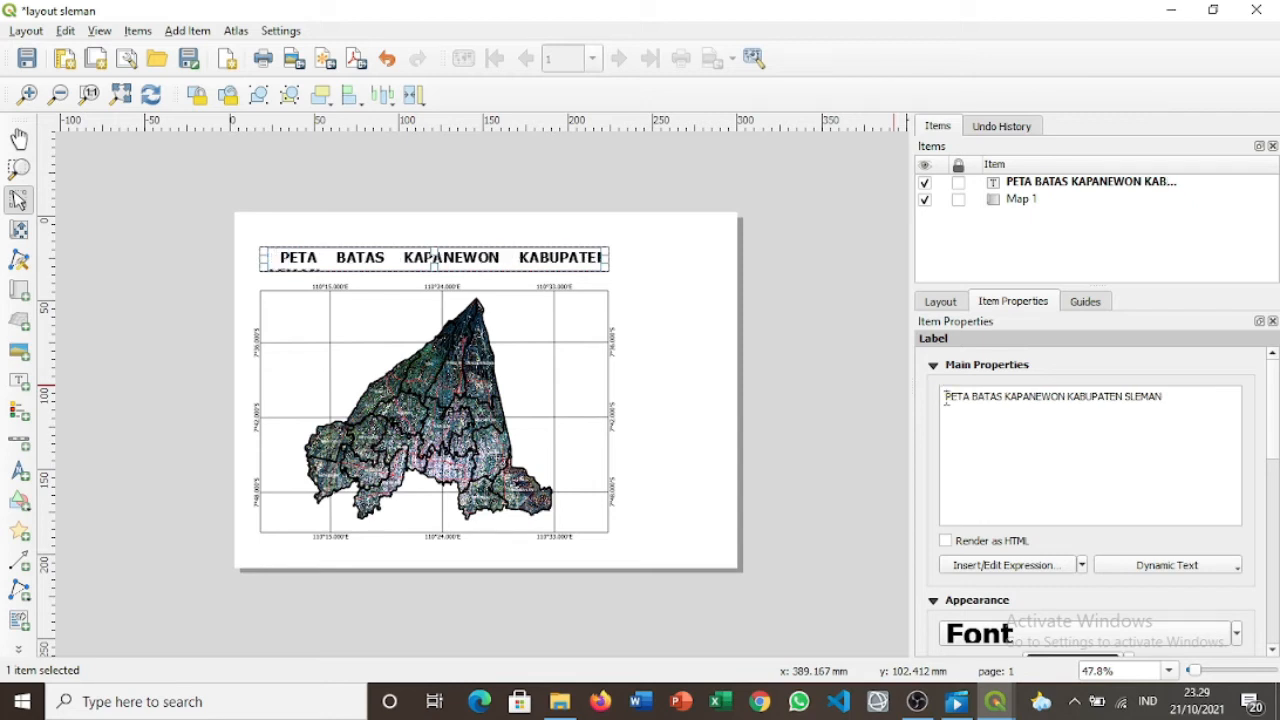
key(BackSpace)
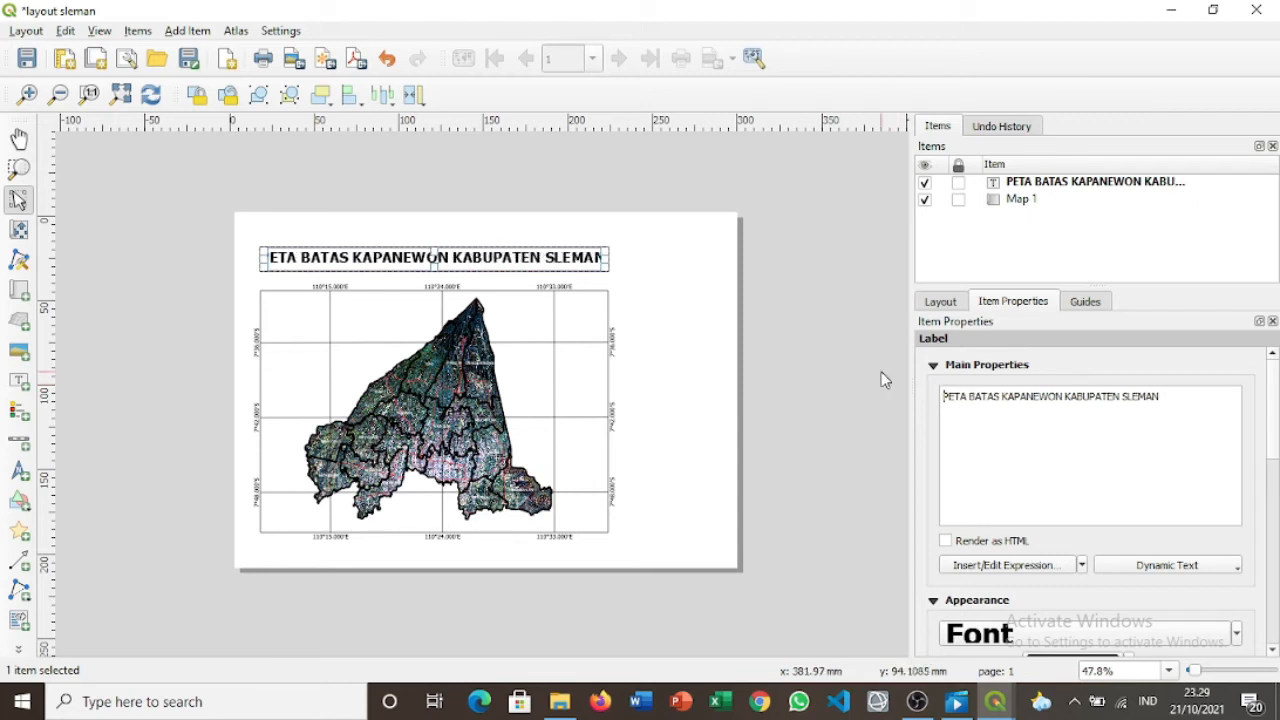
click(823, 316)
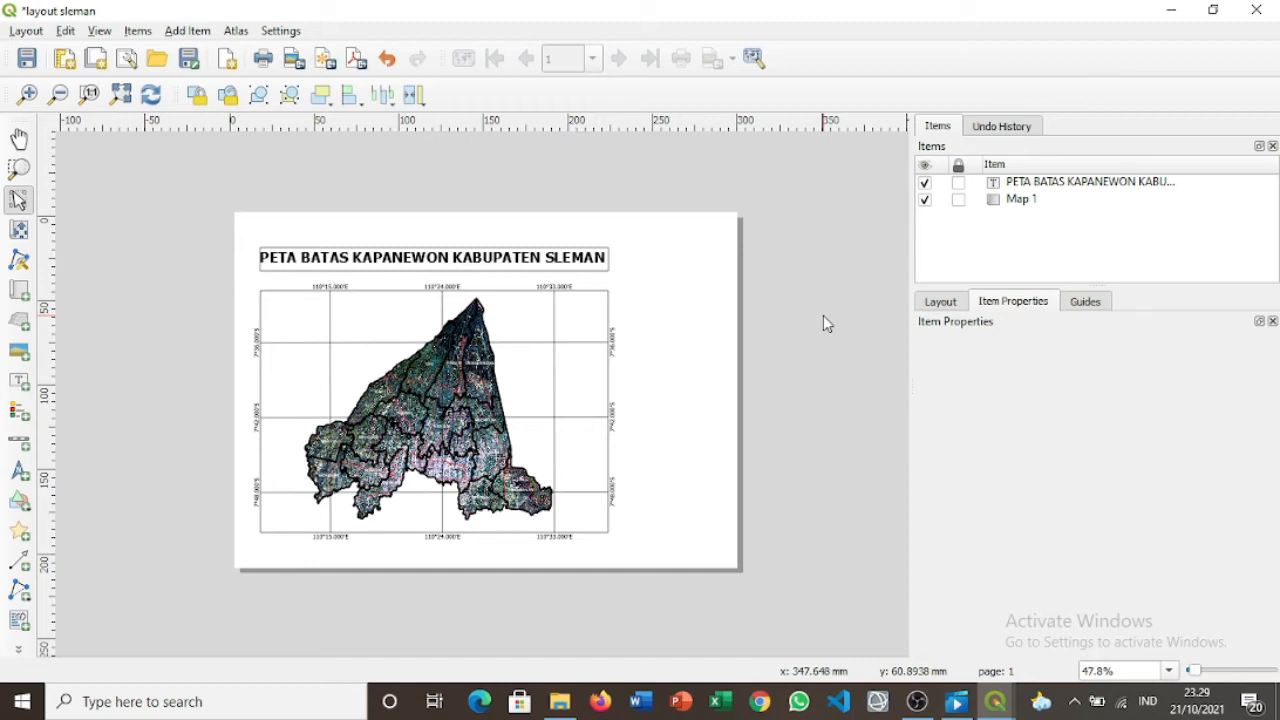
Centre the title text horizontally and line the box's width up with the map.
click(575, 259)
scroll(1090, 560, down, 4)
click(1100, 560)
click(800, 330)
click(587, 265)
drag(608, 259, 566, 260)
drag(632, 259, 609, 259)
Reduce the title font size to 22 pt.
click(1070, 633)
click(861, 158)
scroll(1090, 560, down, 3)
click(1236, 482)
click(1081, 529)
click(1081, 529)
Move the map up slightly toward the title.
click(882, 365)
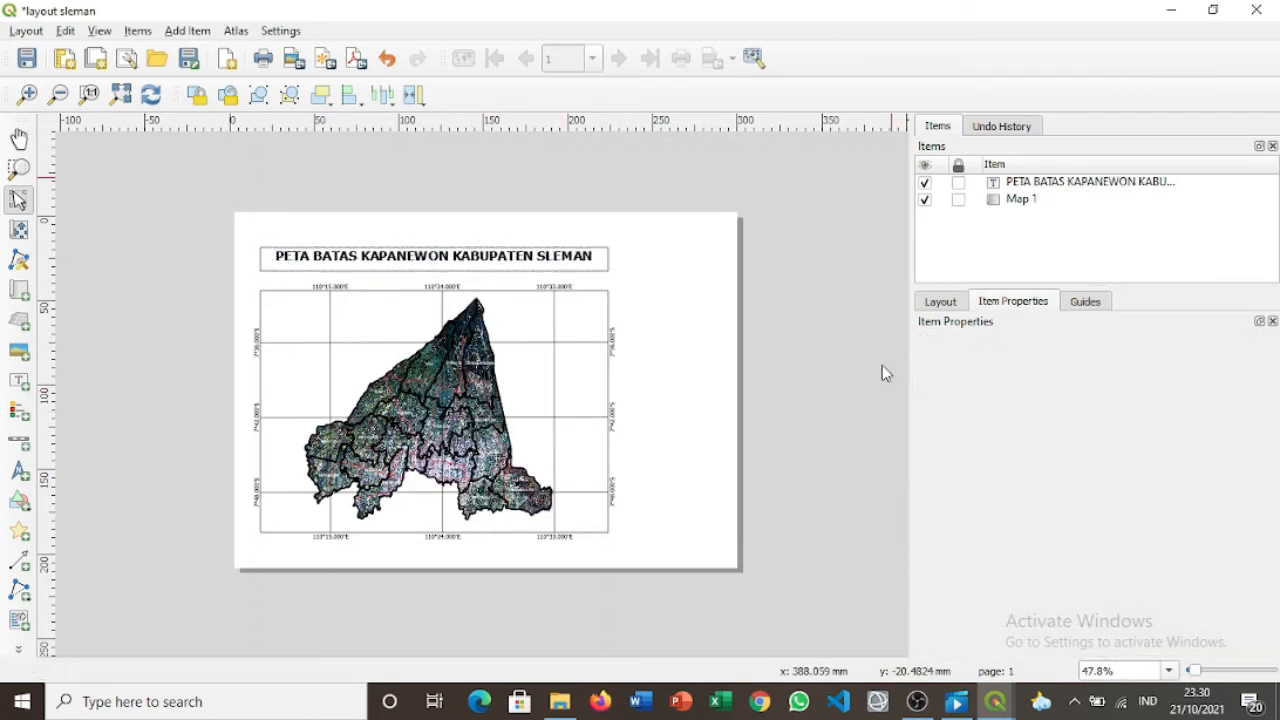
drag(508, 315, 508, 306)
click(730, 360)
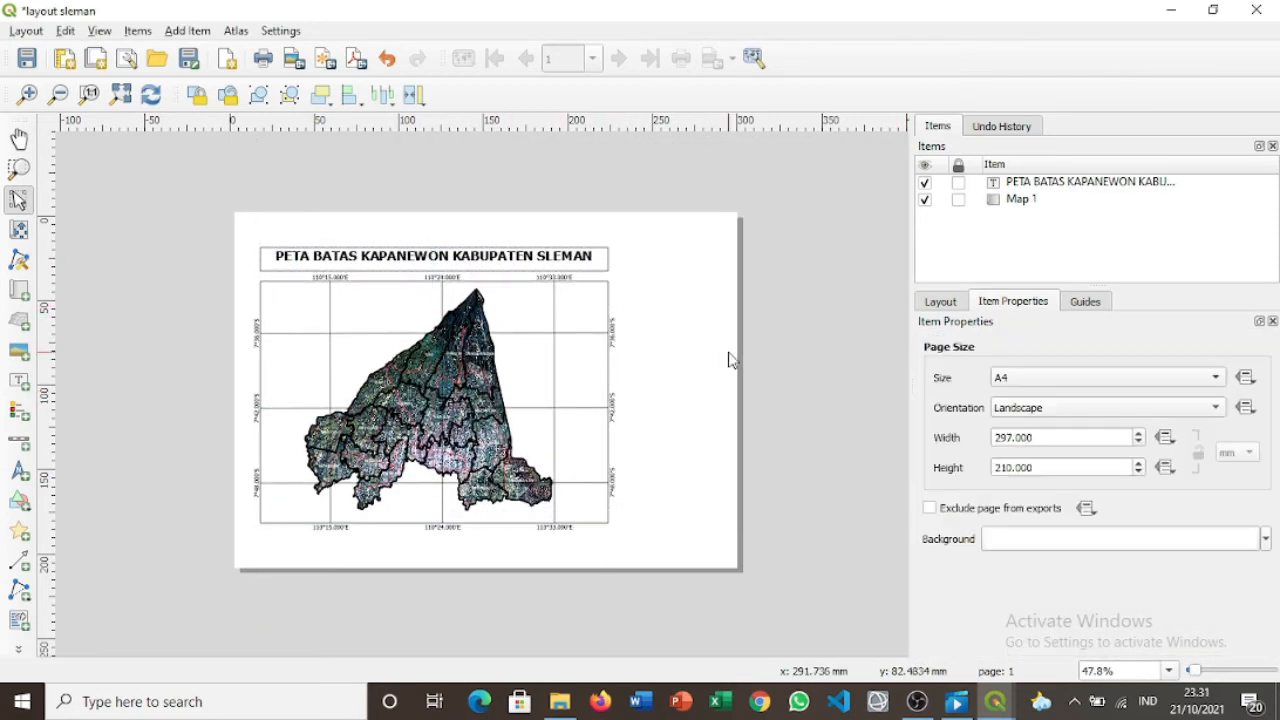
click(19, 470)
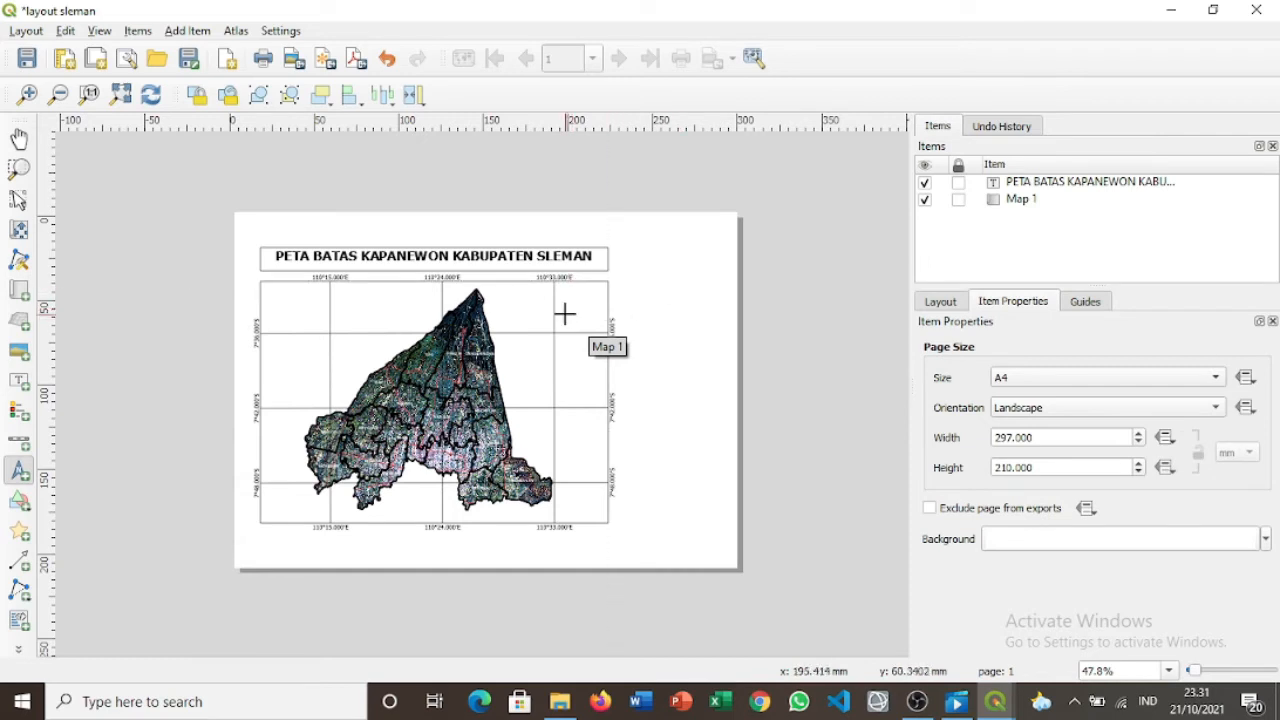
Place a north arrow in the map's top-right corner using the compass-style SVG.
drag(575, 296, 601, 322)
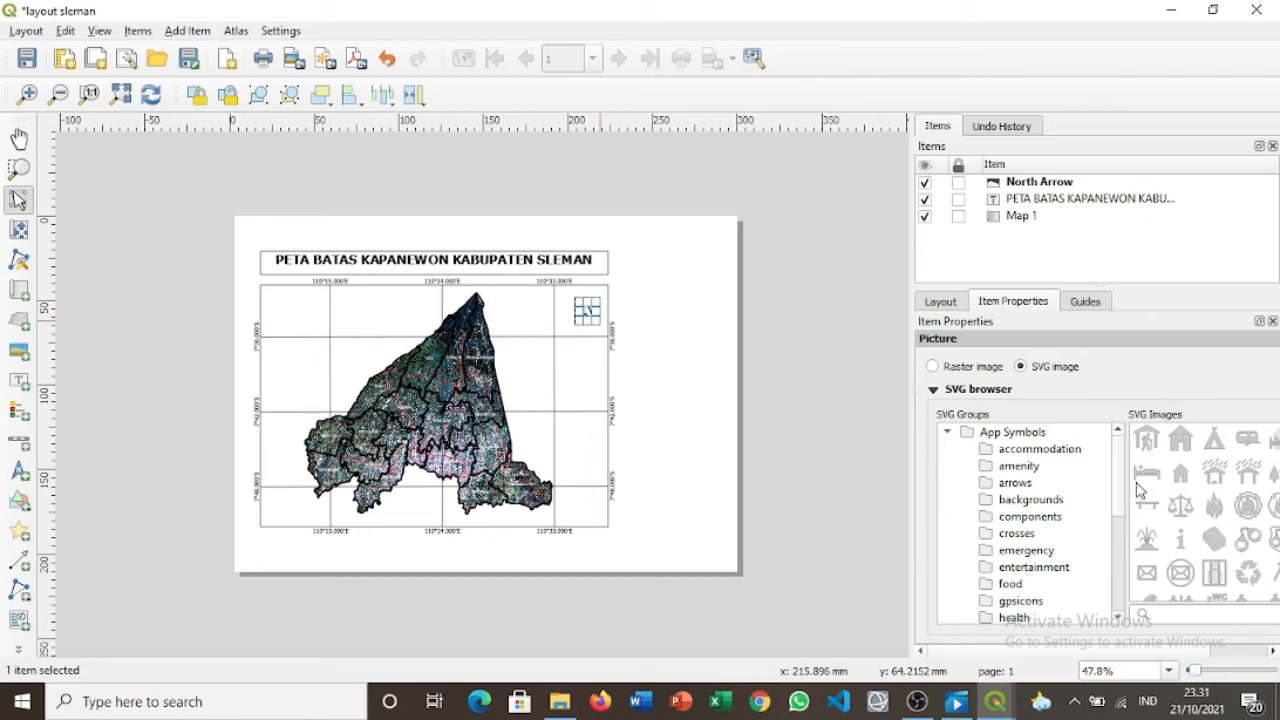
scroll(1200, 528, down, 3)
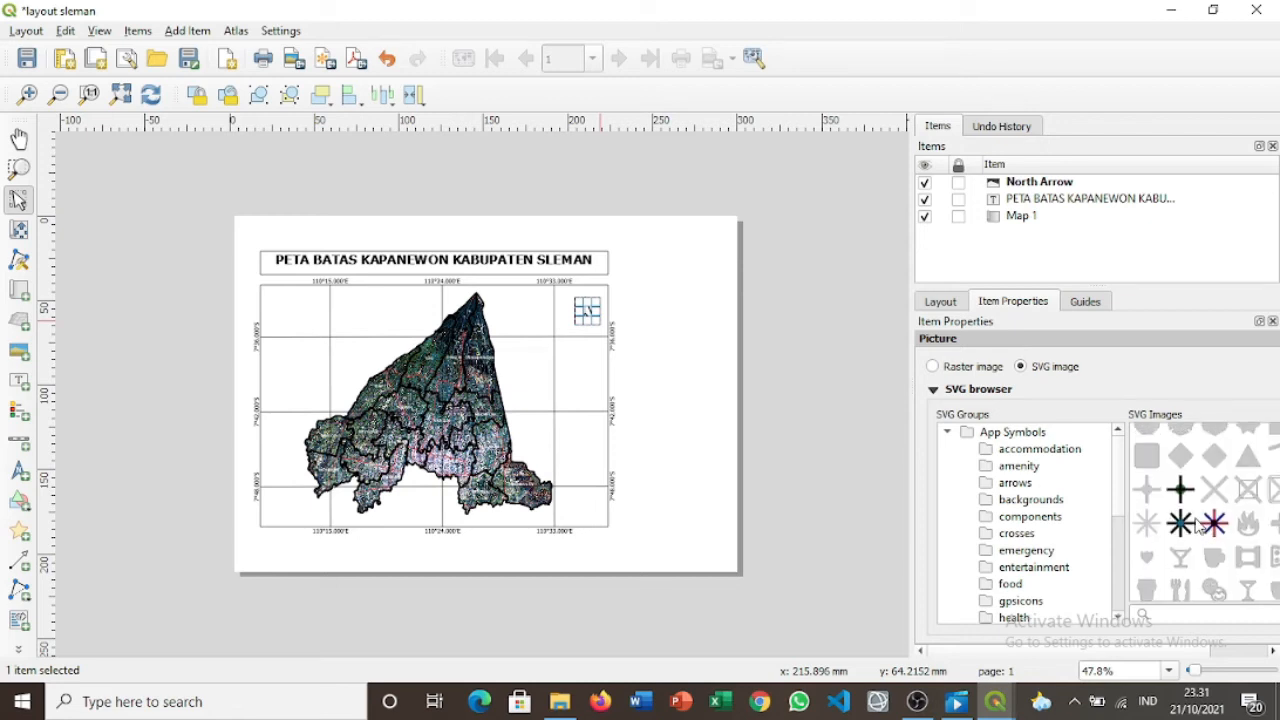
scroll(1200, 528, down, 3)
scroll(1200, 528, down, 3)
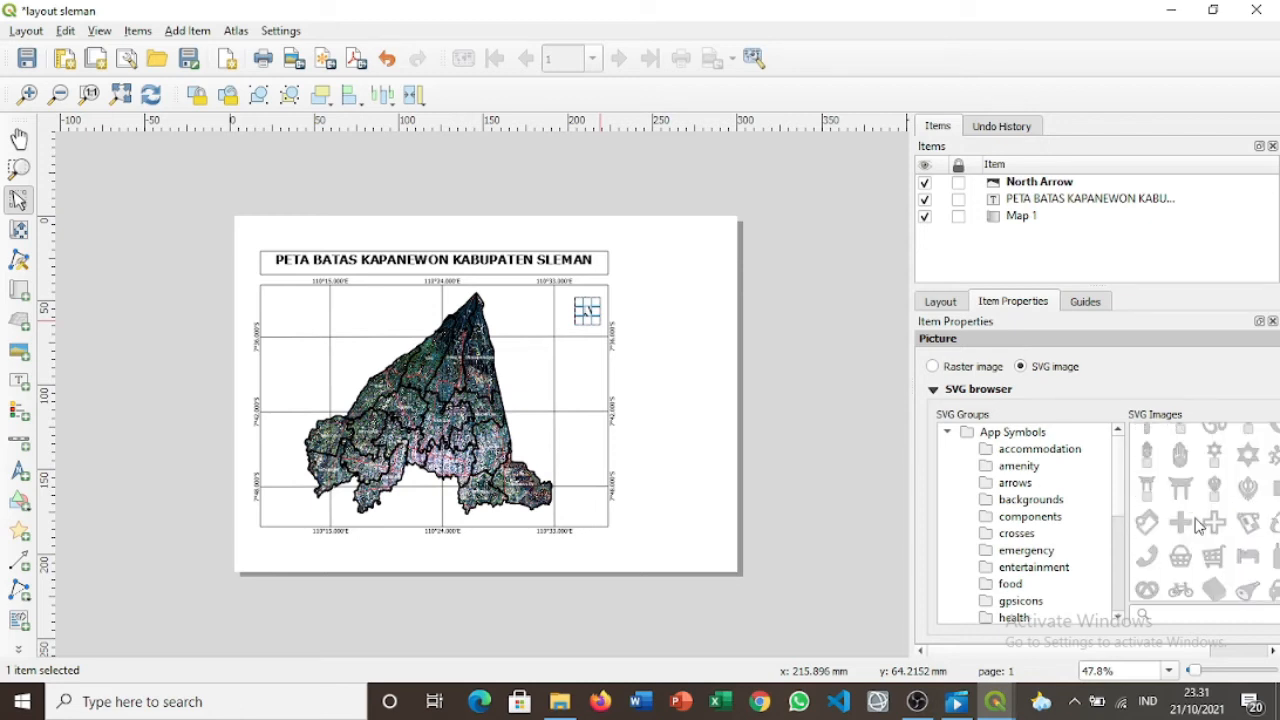
scroll(1200, 528, down, 3)
scroll(1200, 528, down, 3)
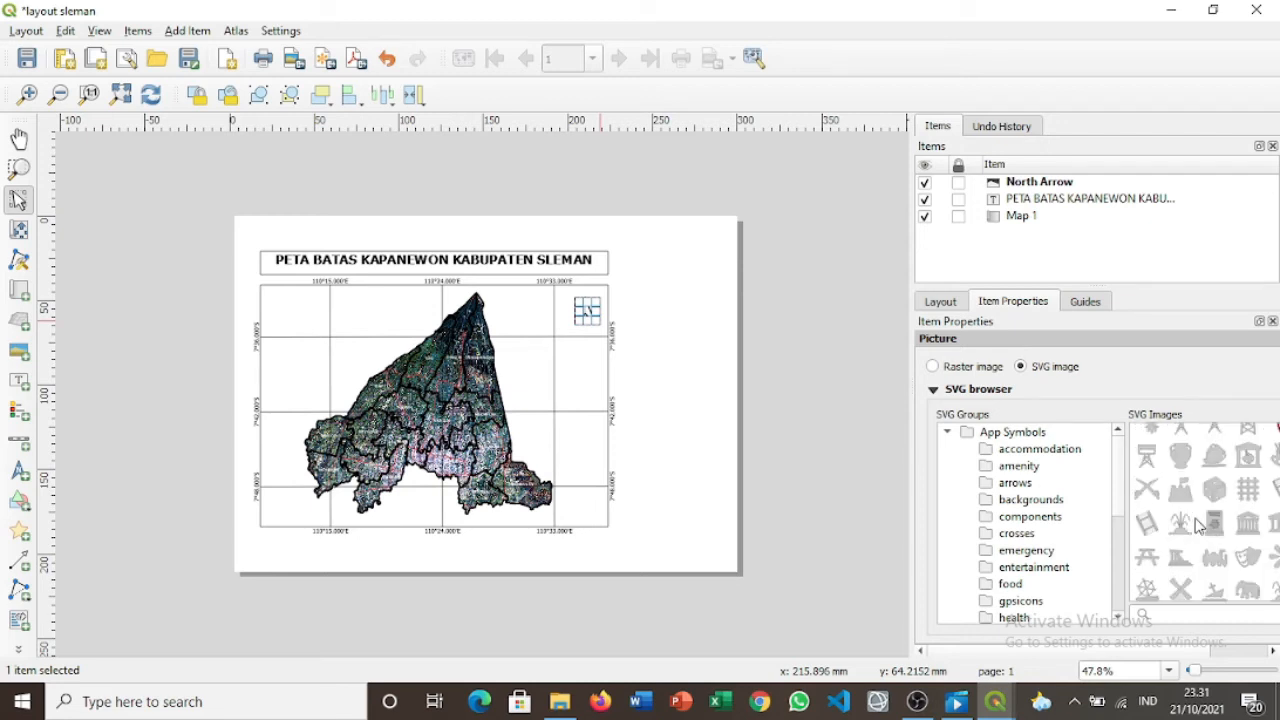
scroll(1200, 528, down, 3)
scroll(1200, 528, up, 3)
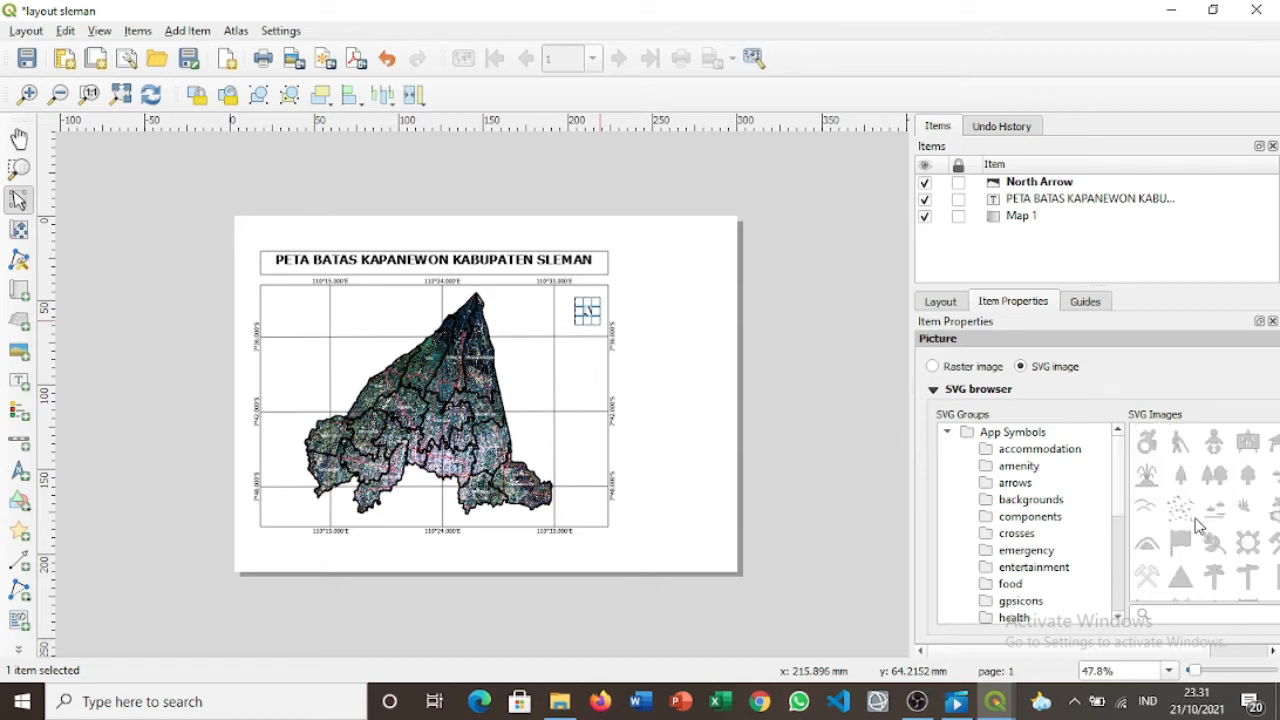
scroll(1200, 528, down, 8)
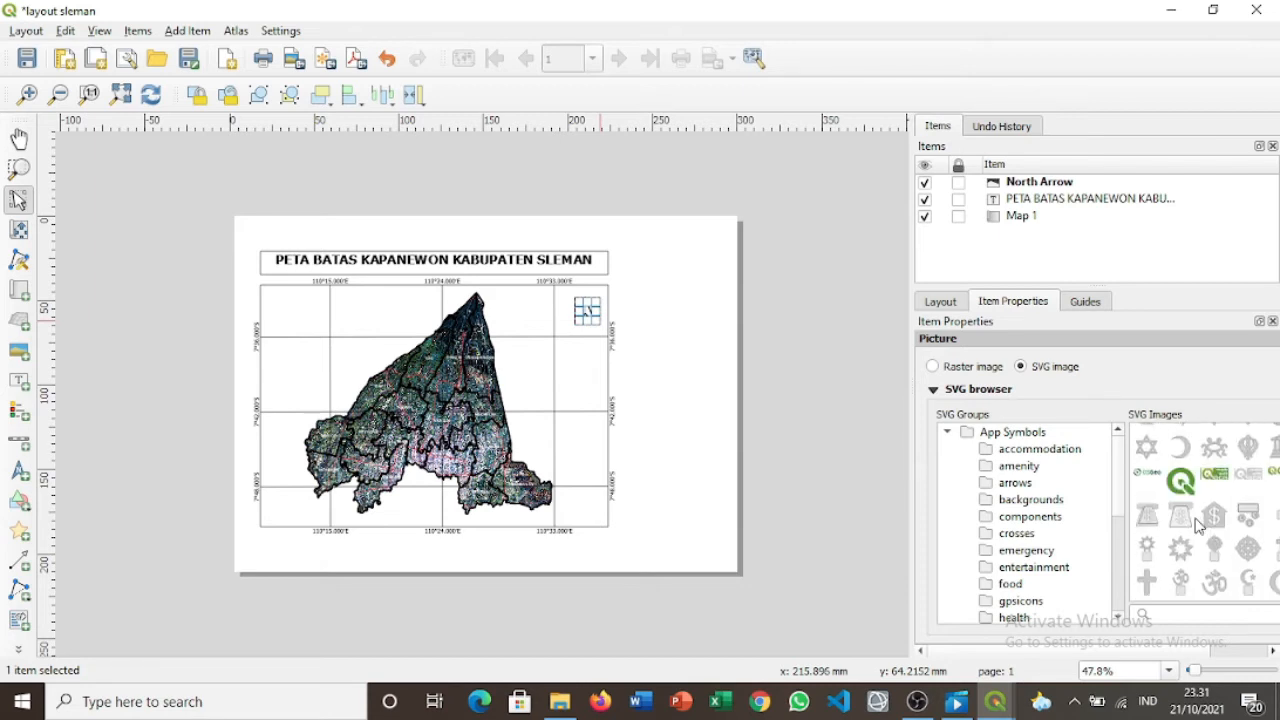
scroll(1200, 528, up, 3)
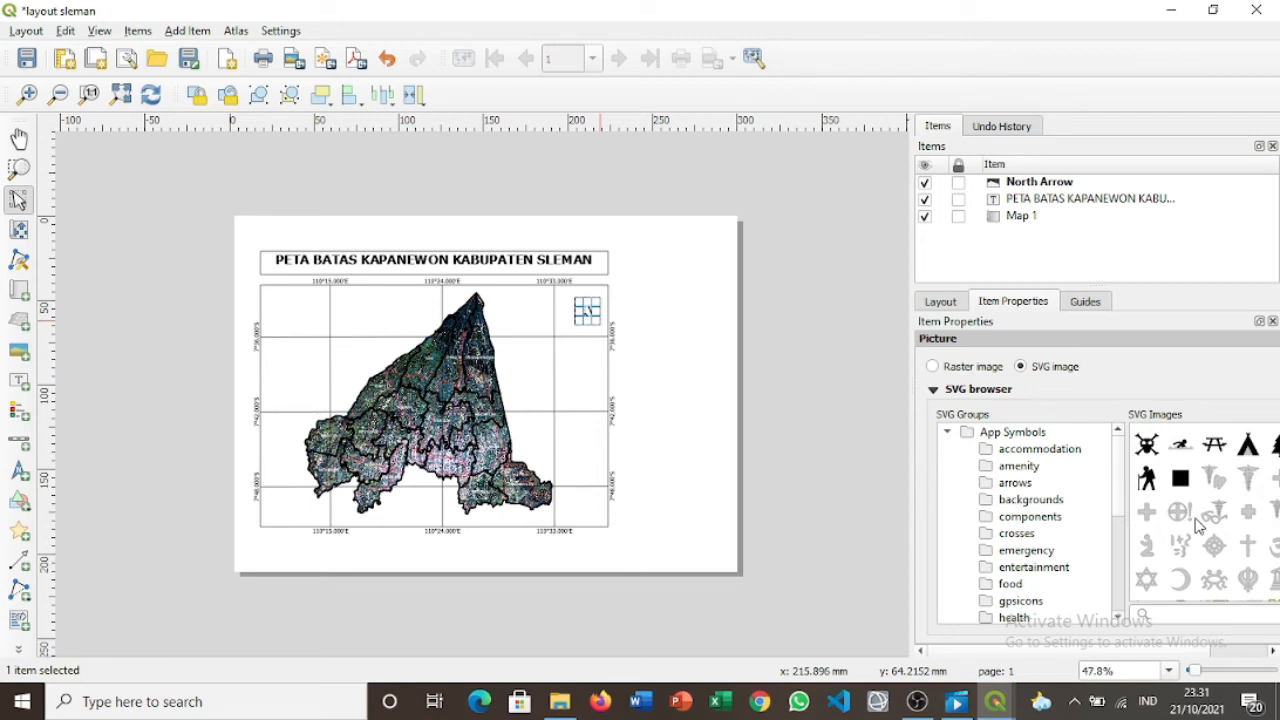
scroll(1200, 528, up, 3)
scroll(1200, 528, up, 3)
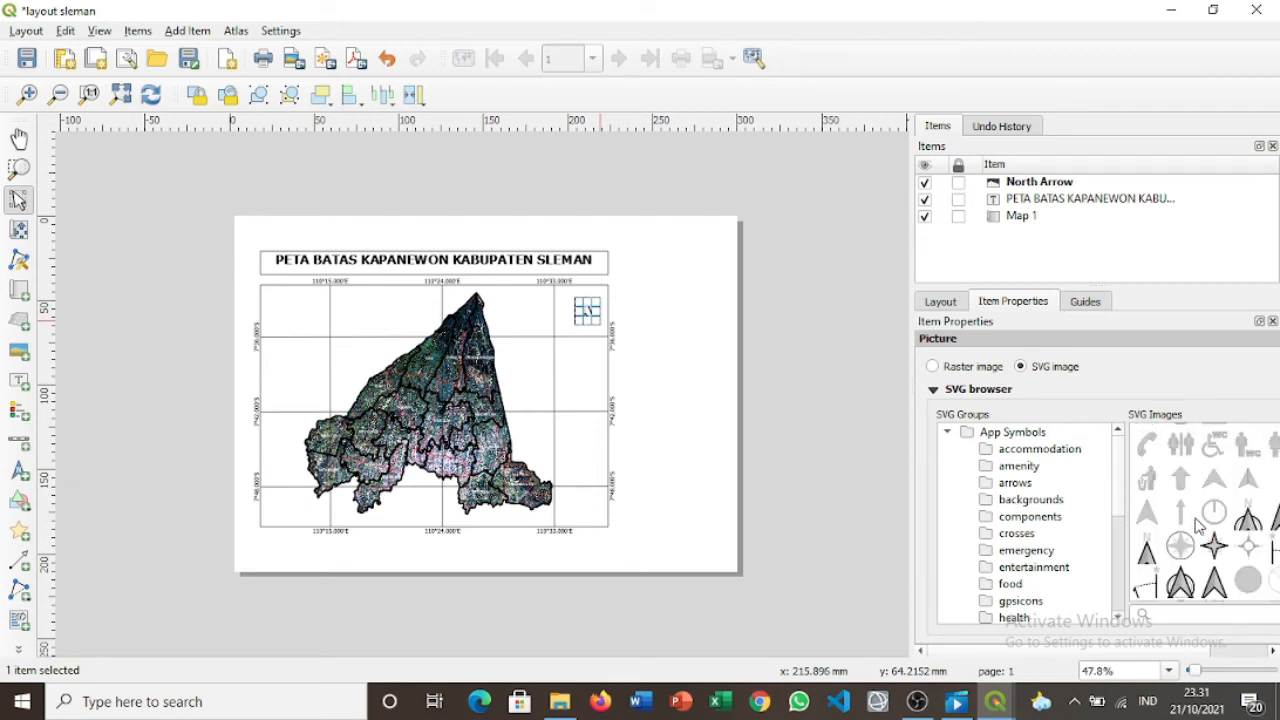
click(1180, 545)
click(690, 346)
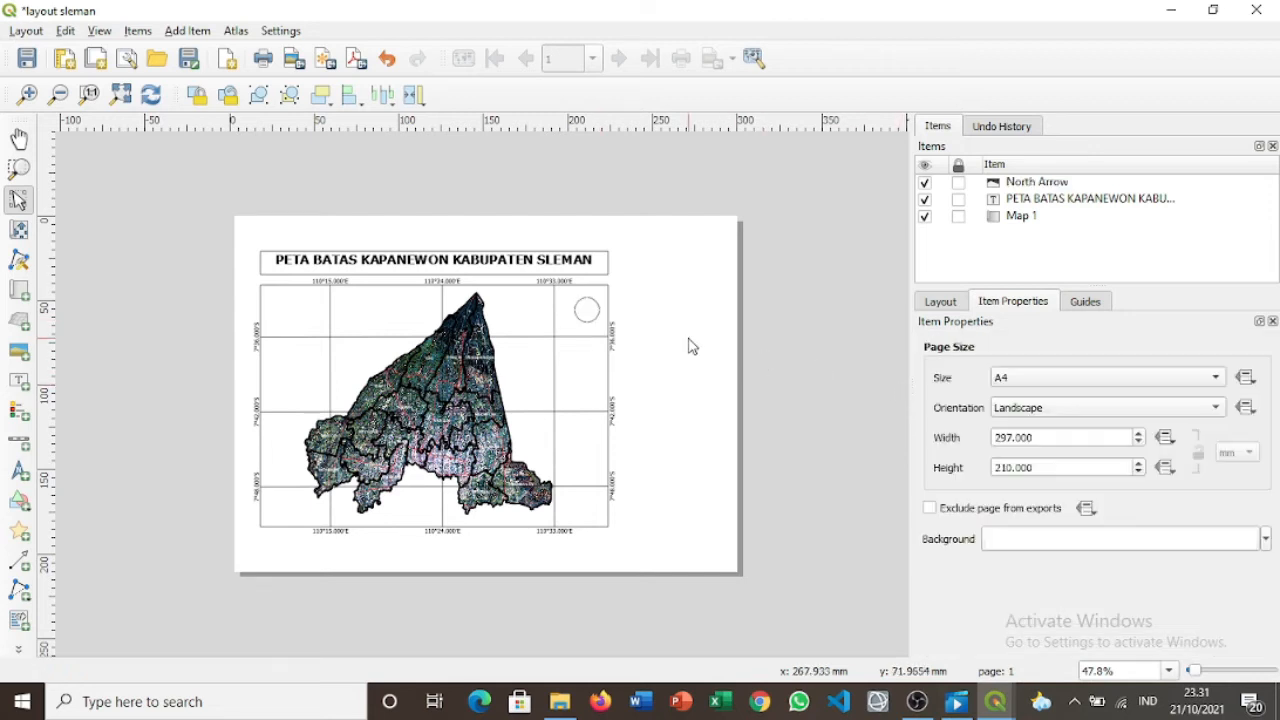
click(590, 318)
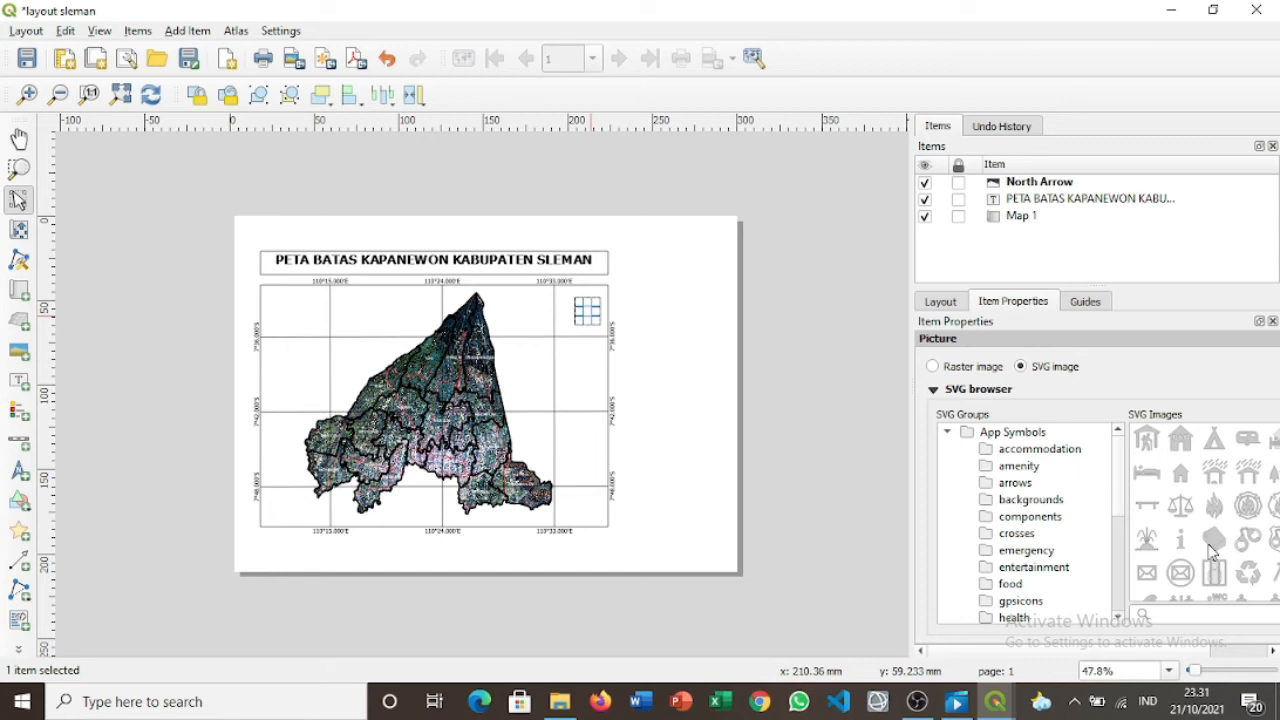
Switch the north arrow to the four-pointed star SVG and nudge it into place.
scroll(1212, 549, down, 3)
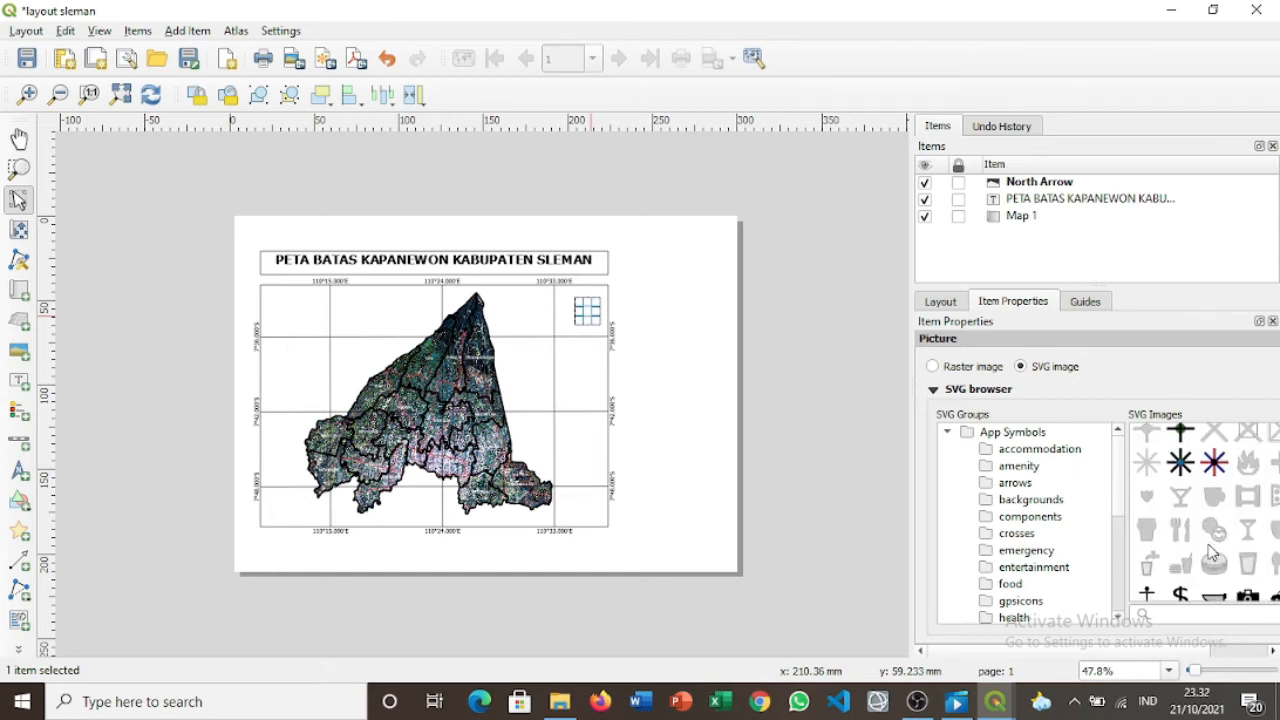
scroll(1212, 549, down, 3)
scroll(1212, 549, down, 3)
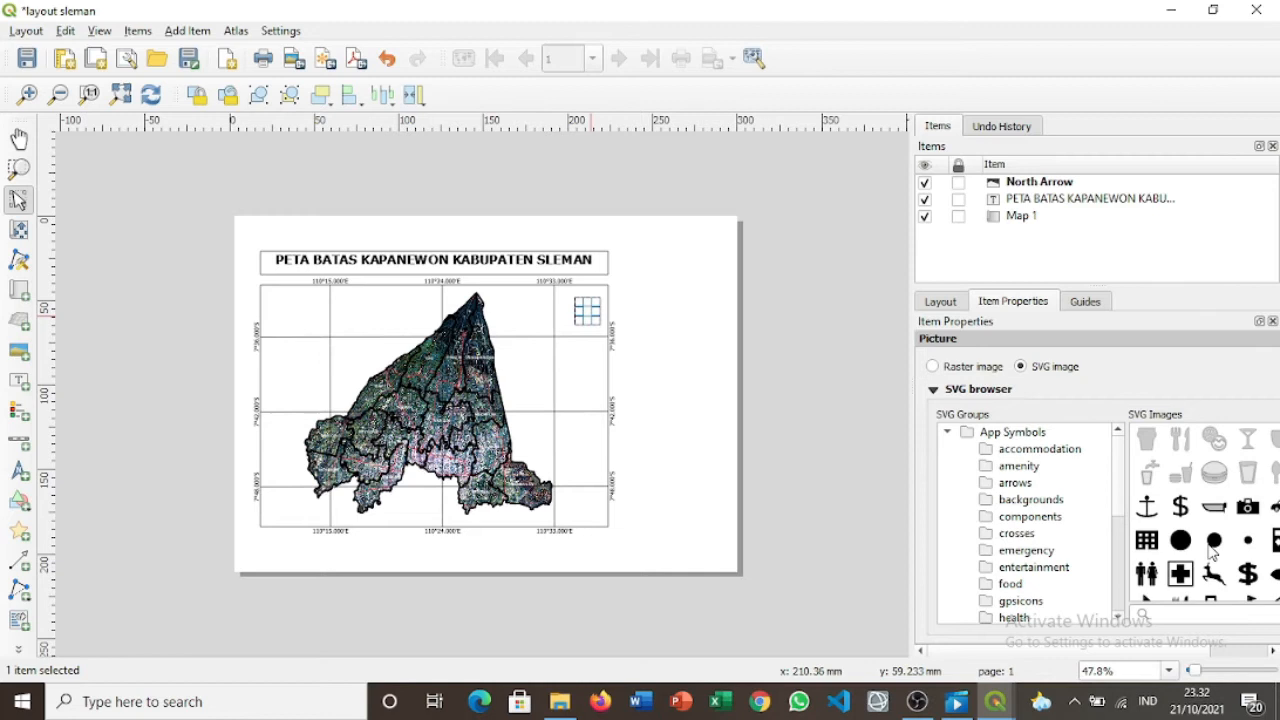
scroll(1212, 549, up, 3)
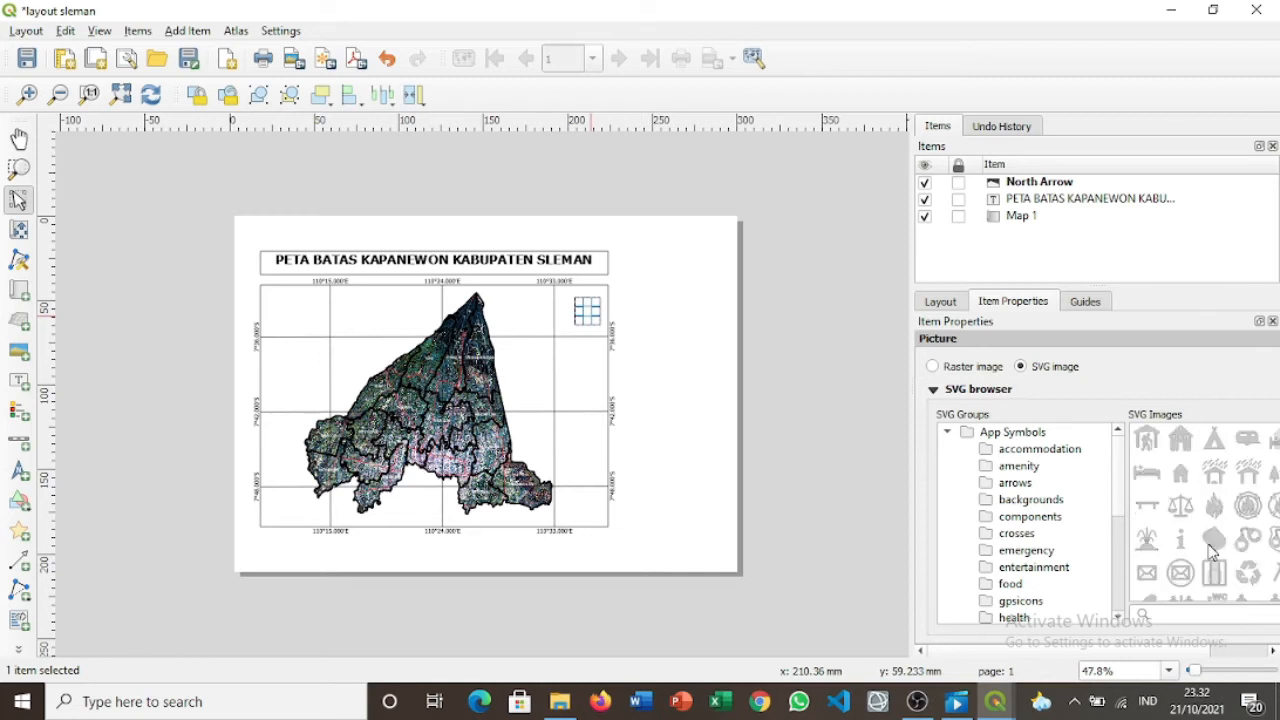
scroll(1180, 497, up, 5)
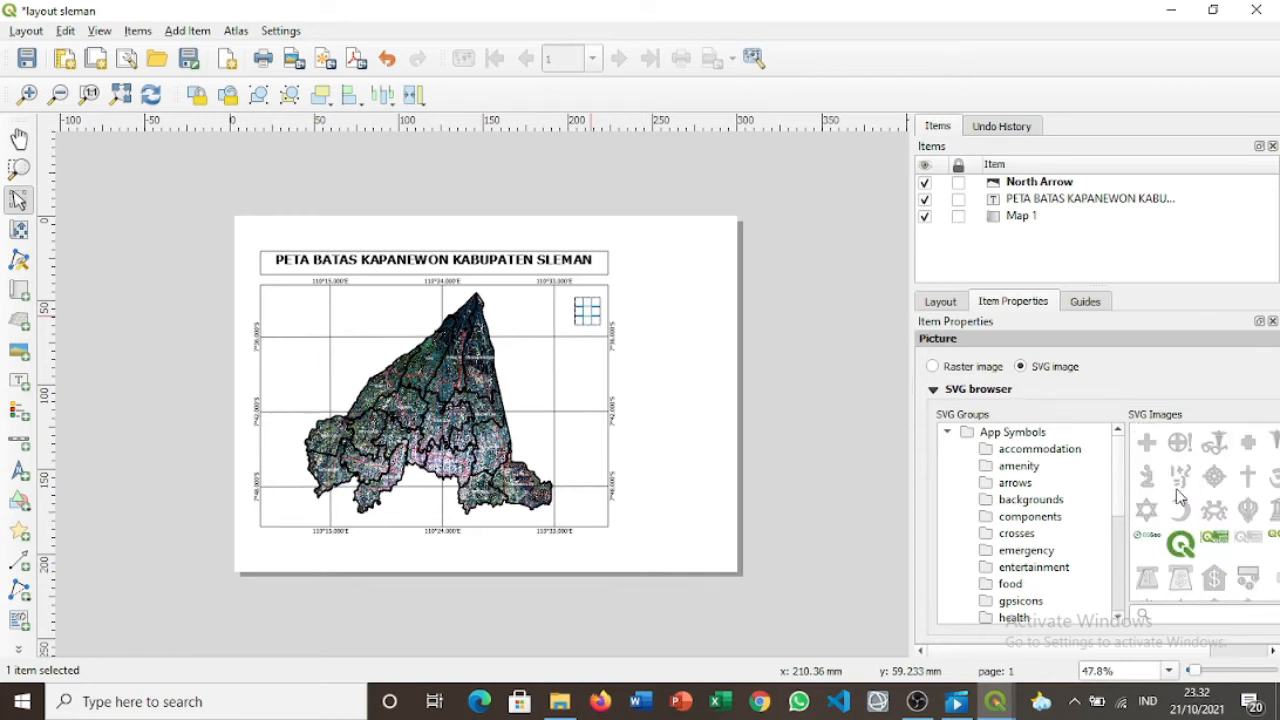
scroll(1180, 497, up, 8)
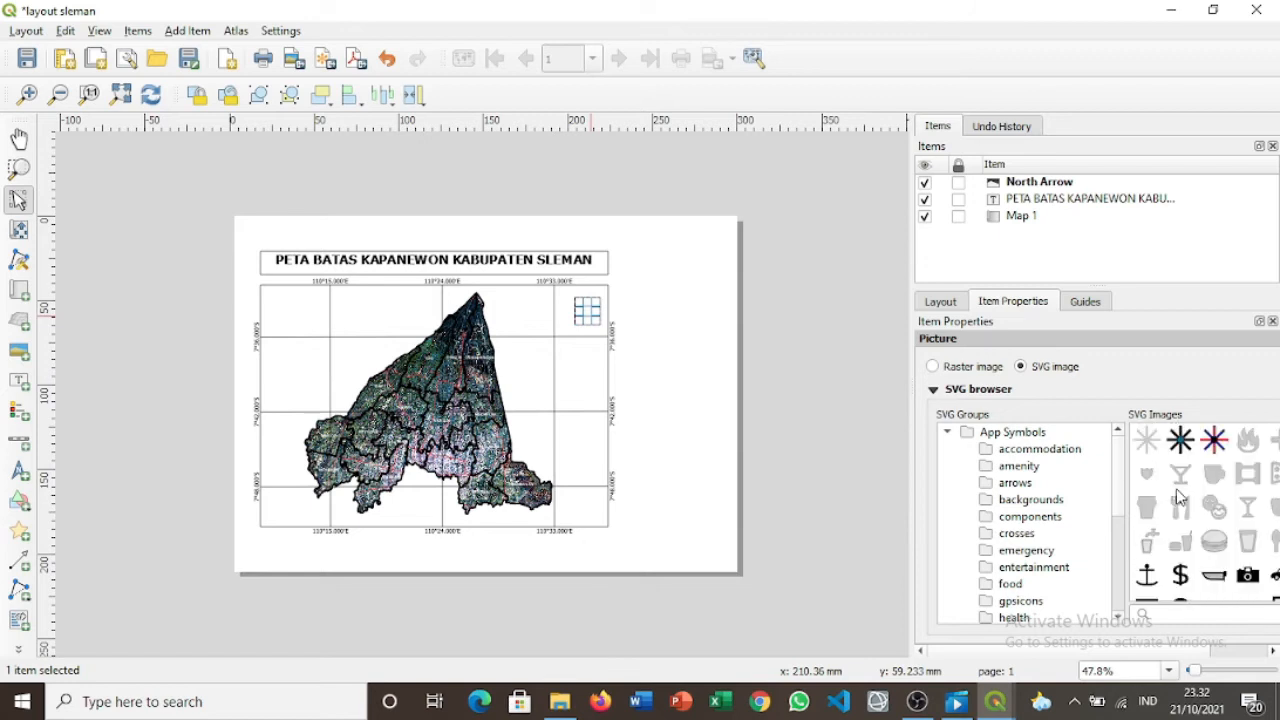
scroll(1180, 497, up, 3)
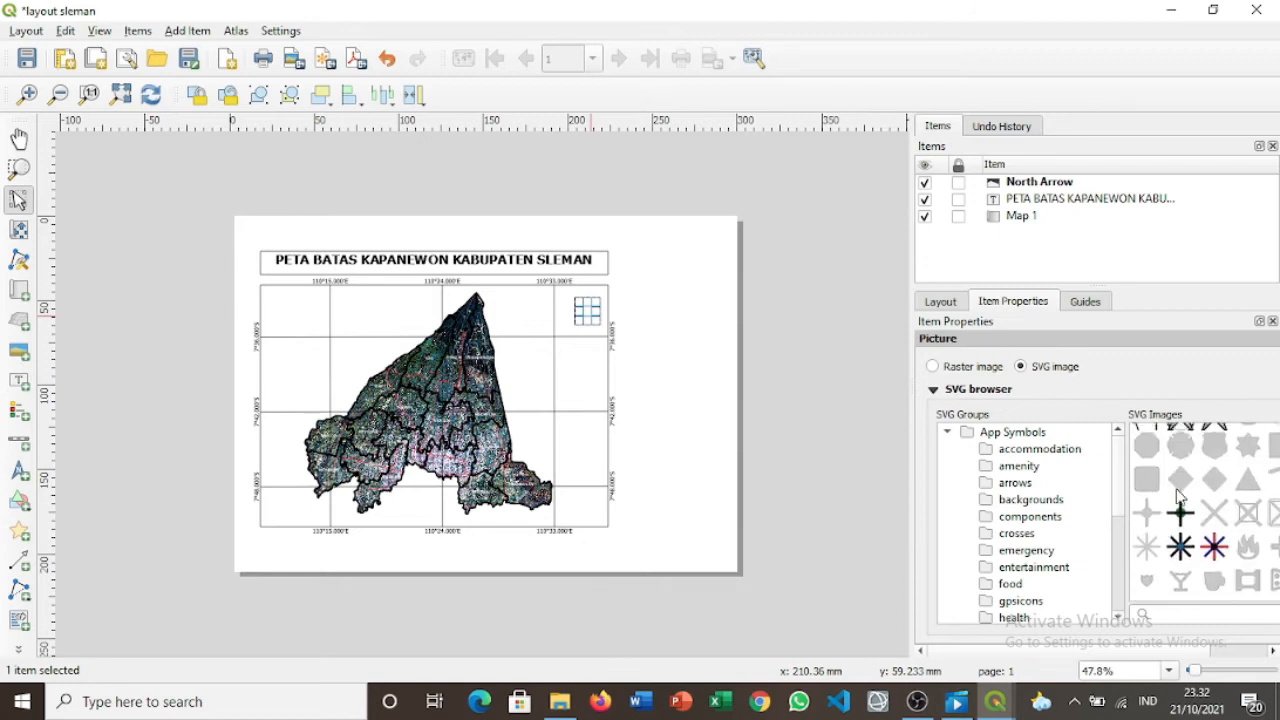
scroll(1180, 497, up, 3)
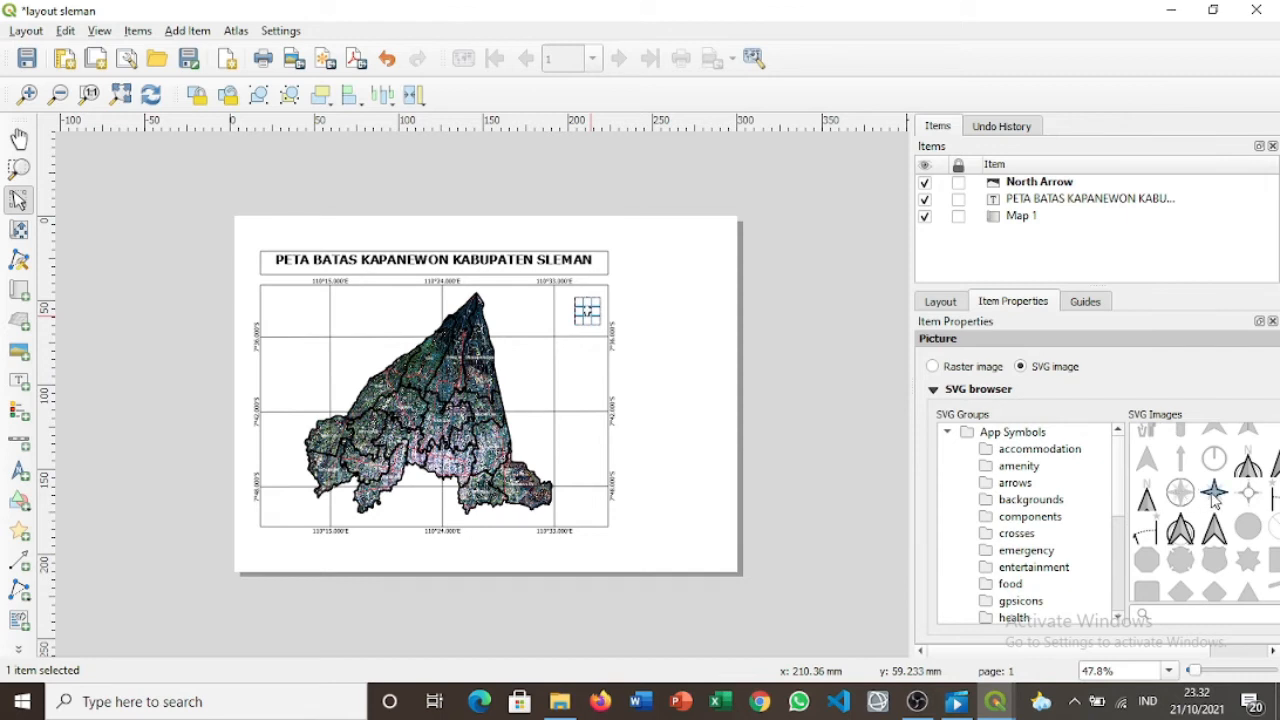
click(1214, 493)
click(848, 357)
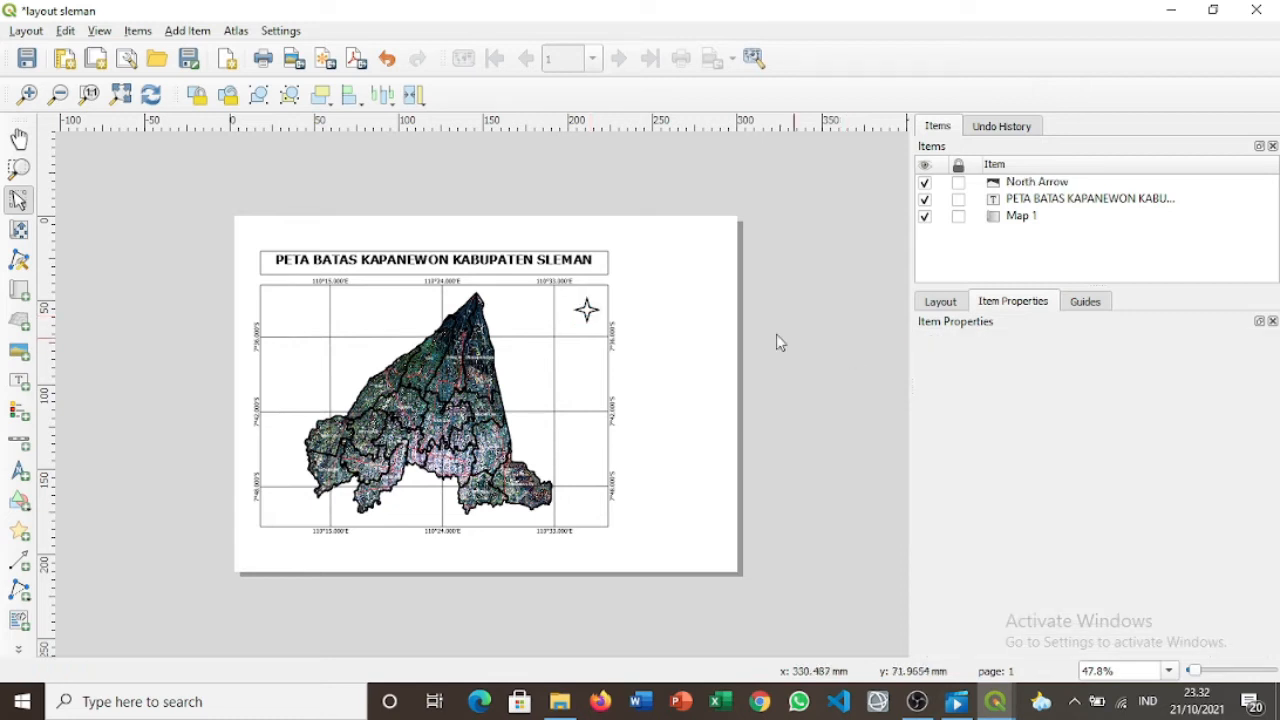
drag(588, 310, 583, 312)
click(670, 350)
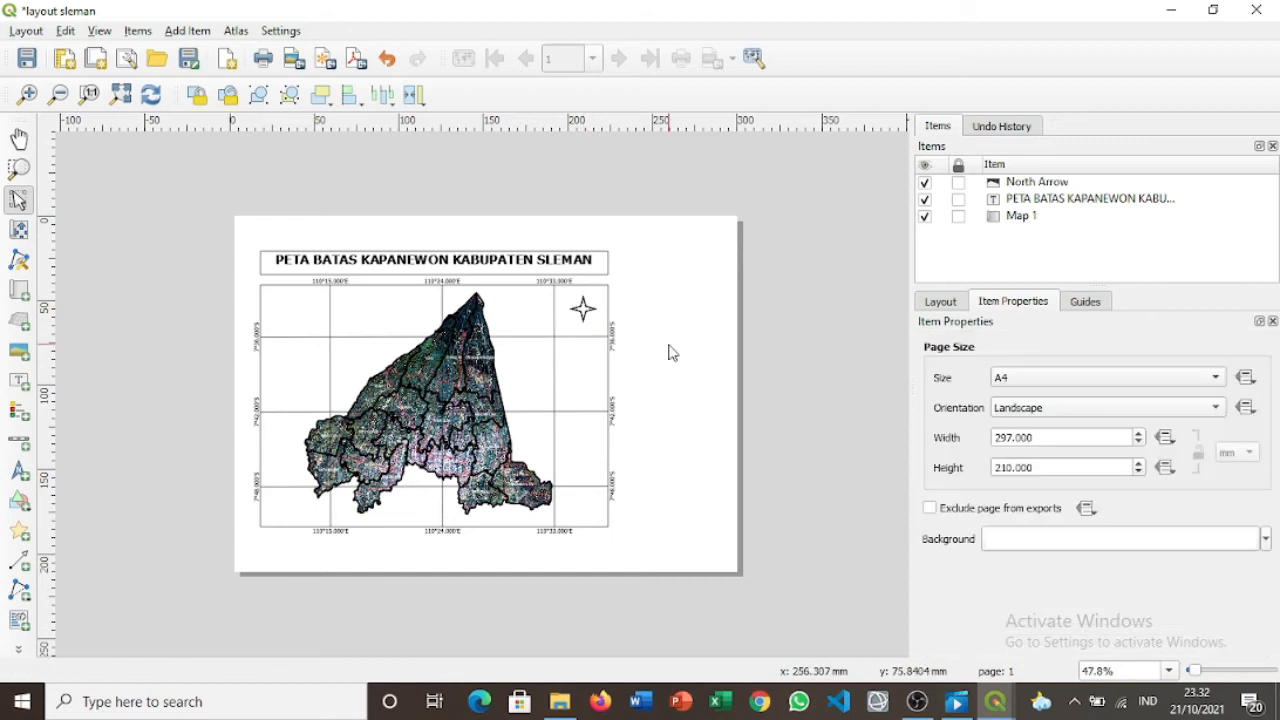
click(18, 380)
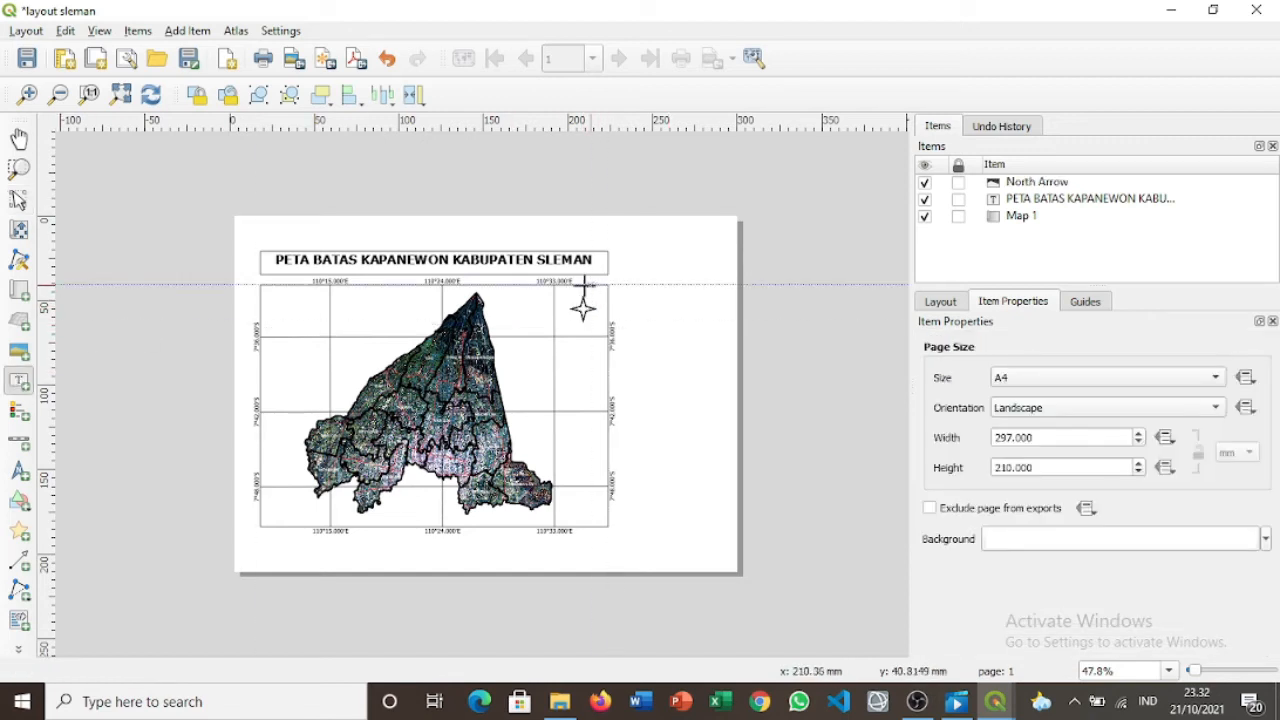
Draw a small label at the map's top-right and set its text to N.
drag(583, 285, 617, 297)
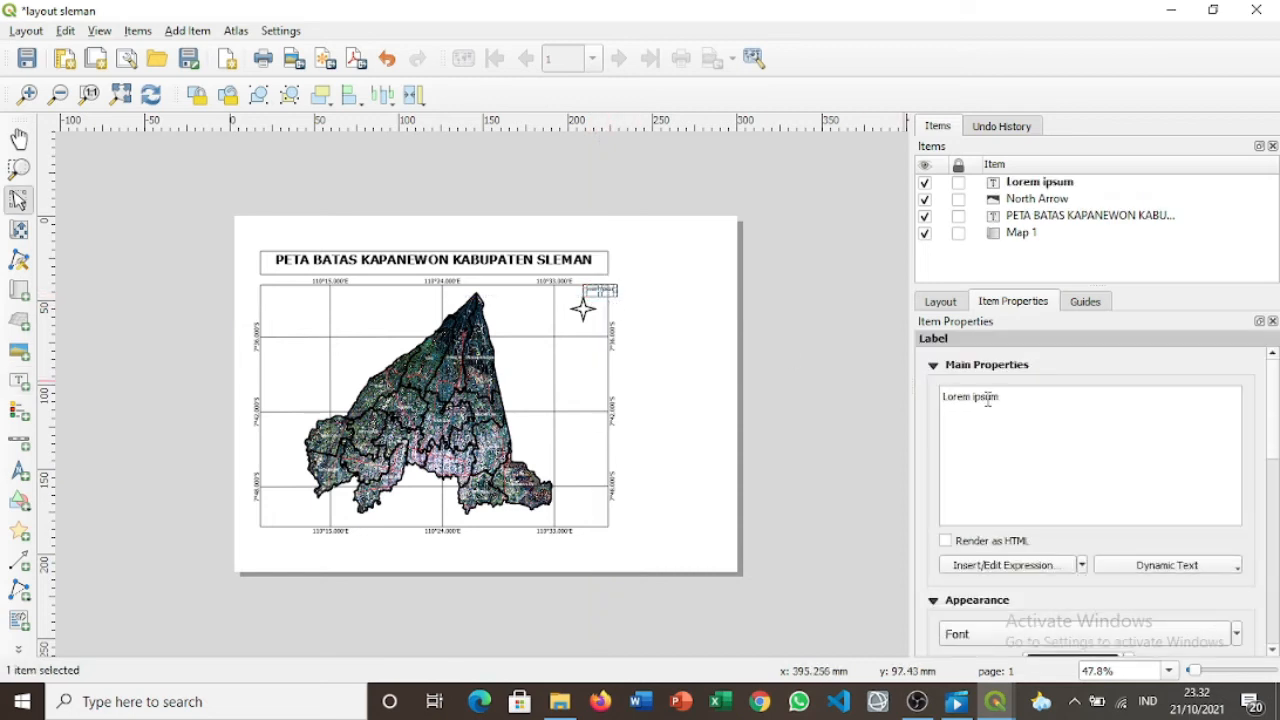
key(BackSpace)
key(BackSpace)
key(BackSpace)
key(BackSpace)
key(BackSpace)
key(BackSpace)
key(BackSpace)
key(BackSpace)
key(BackSpace)
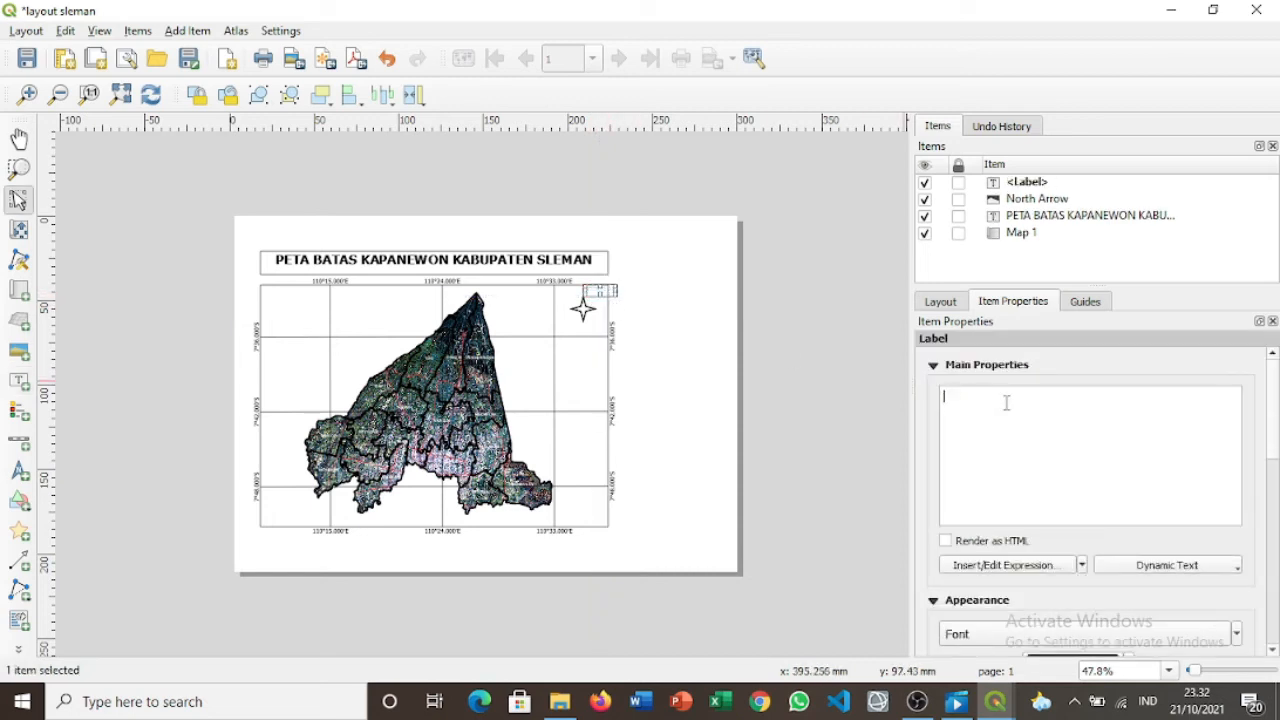
text(u)
key(BackSpace)
text(N)
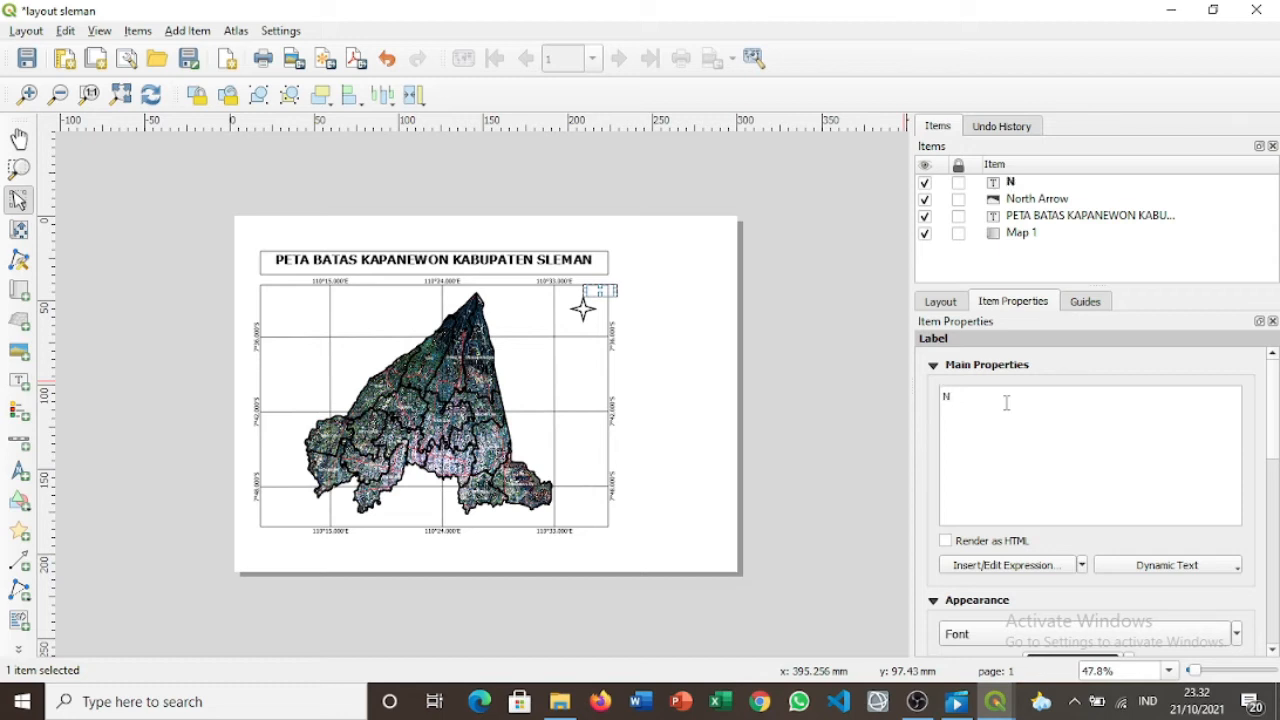
click(846, 373)
Narrow the N label box and position it just above the star north arrow.
click(606, 292)
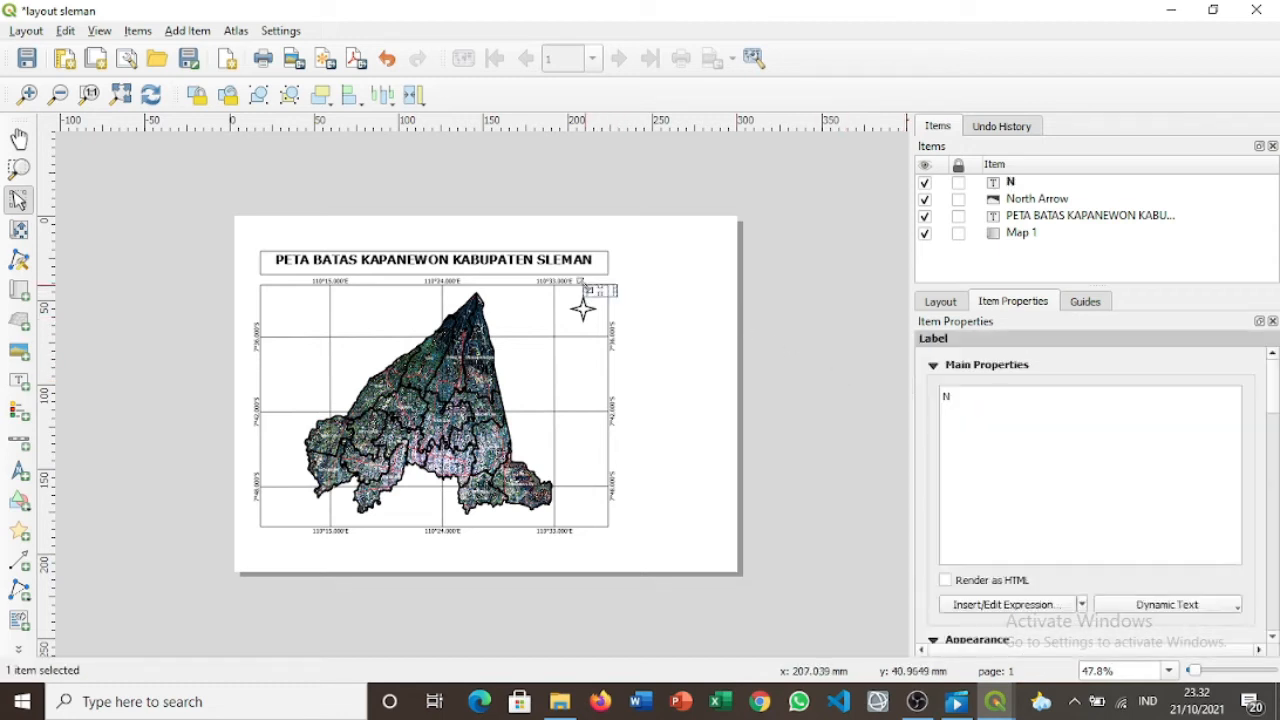
drag(607, 291, 590, 290)
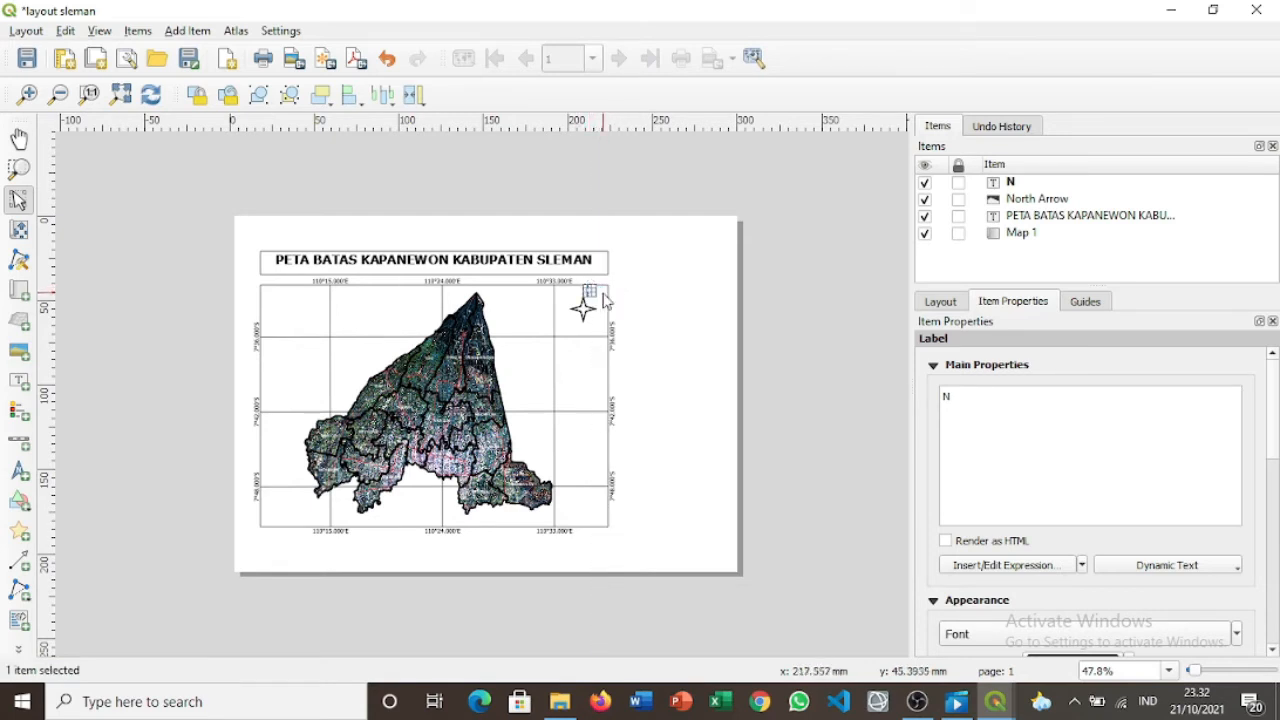
click(640, 316)
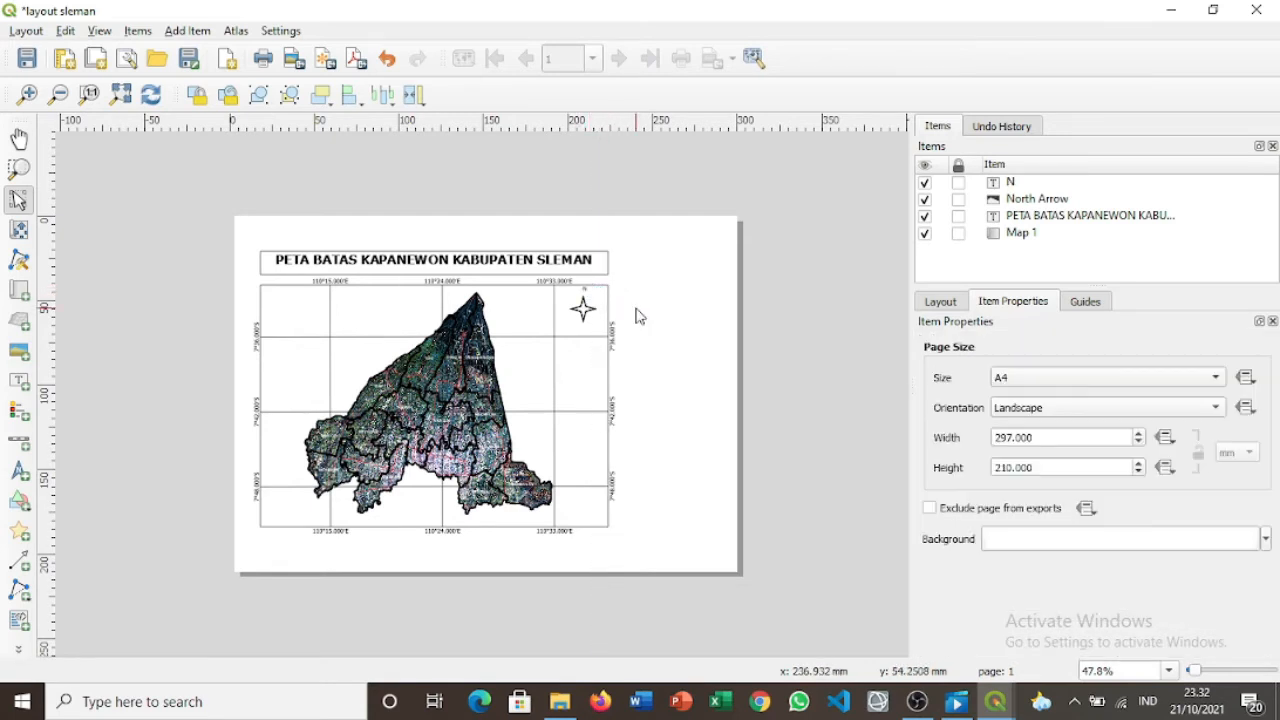
click(585, 290)
drag(590, 291, 586, 291)
click(664, 372)
click(586, 291)
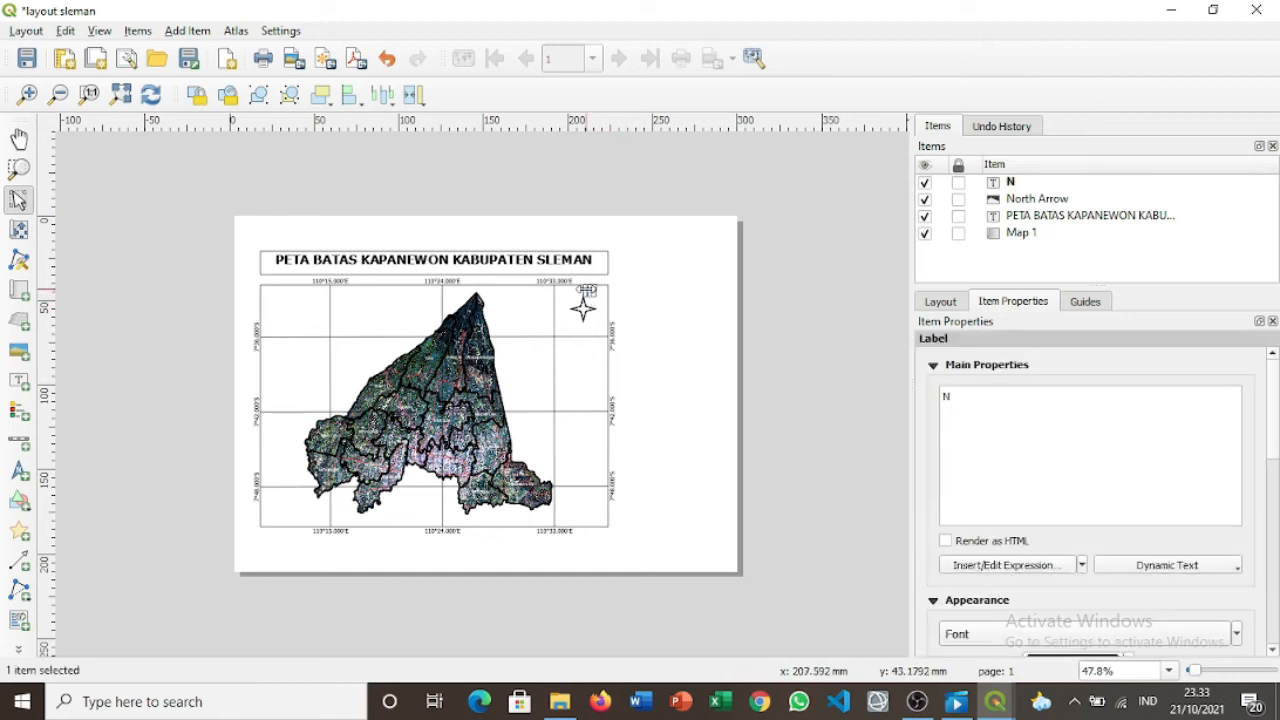
drag(586, 291, 590, 294)
click(632, 350)
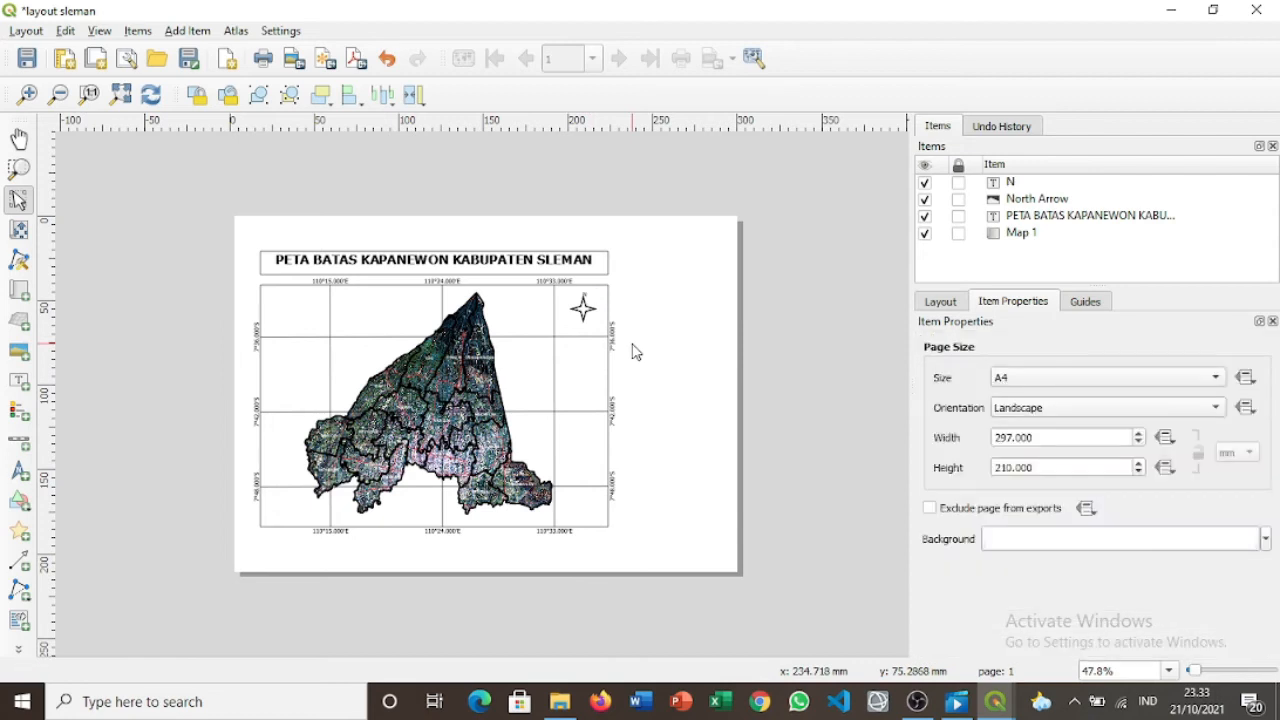
click(584, 304)
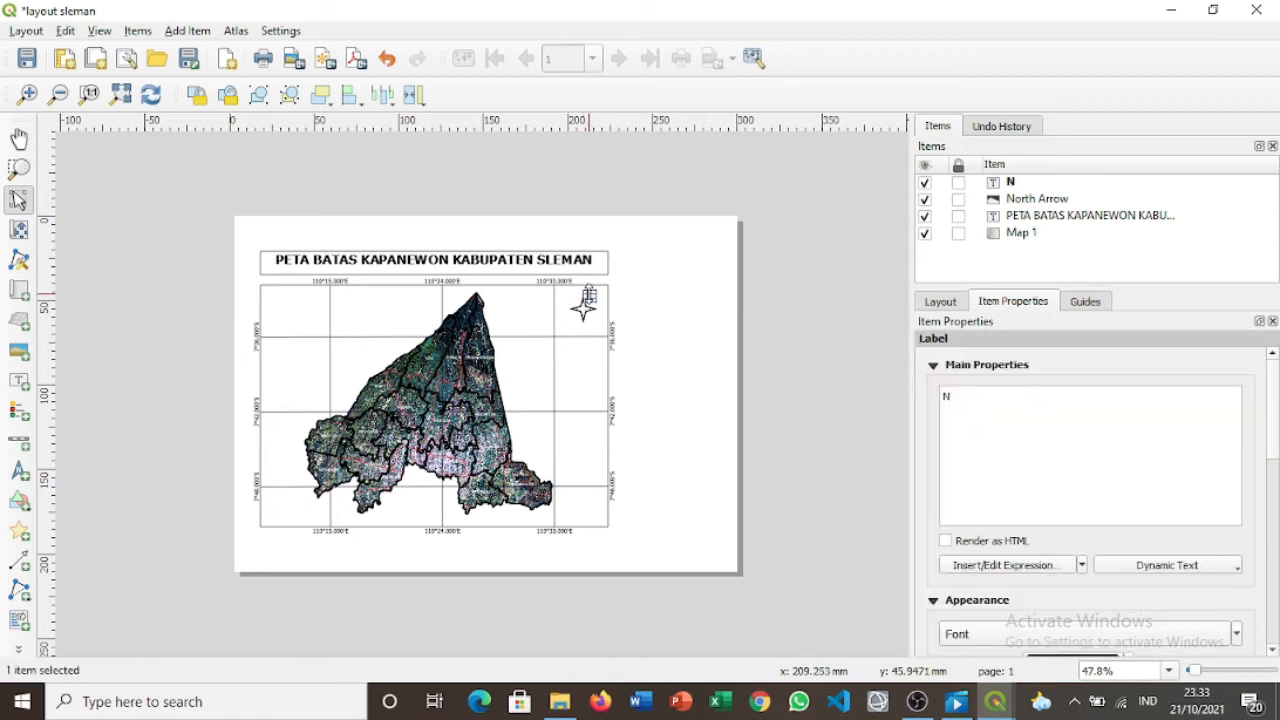
drag(597, 299, 589, 294)
click(657, 372)
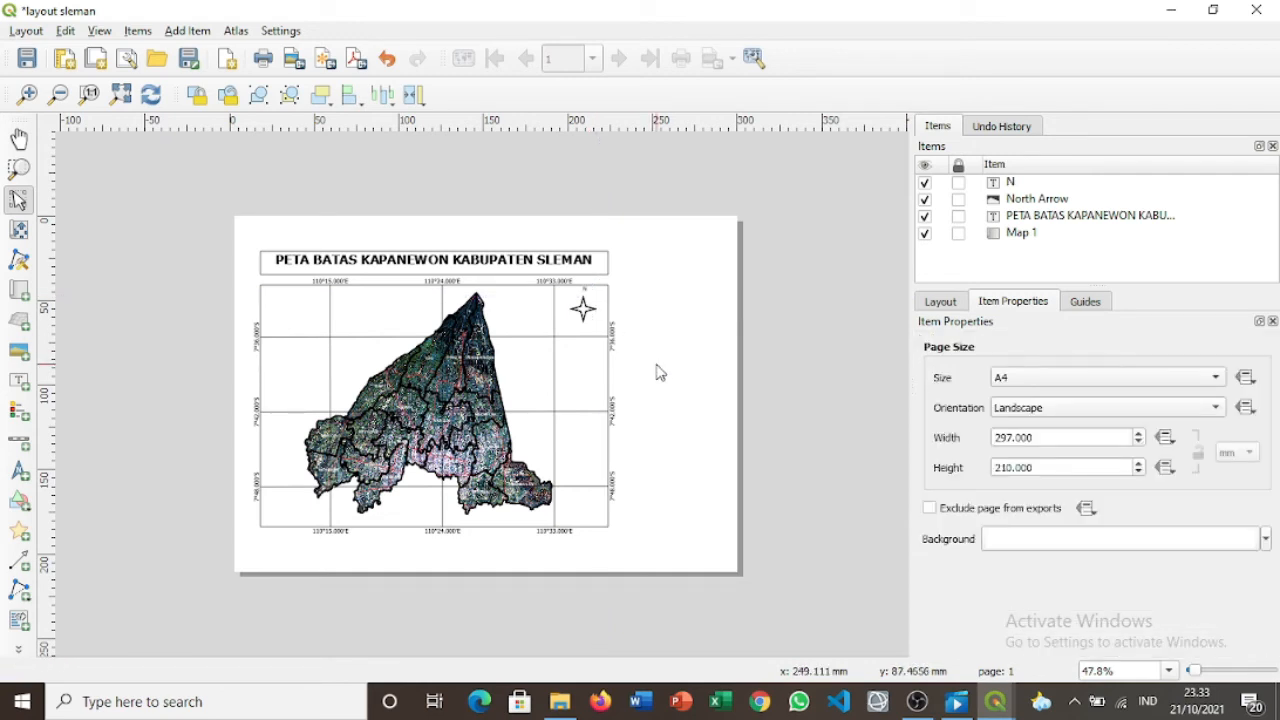
Nudge the north arrow slightly to settle its position in the map's top-right.
click(582, 309)
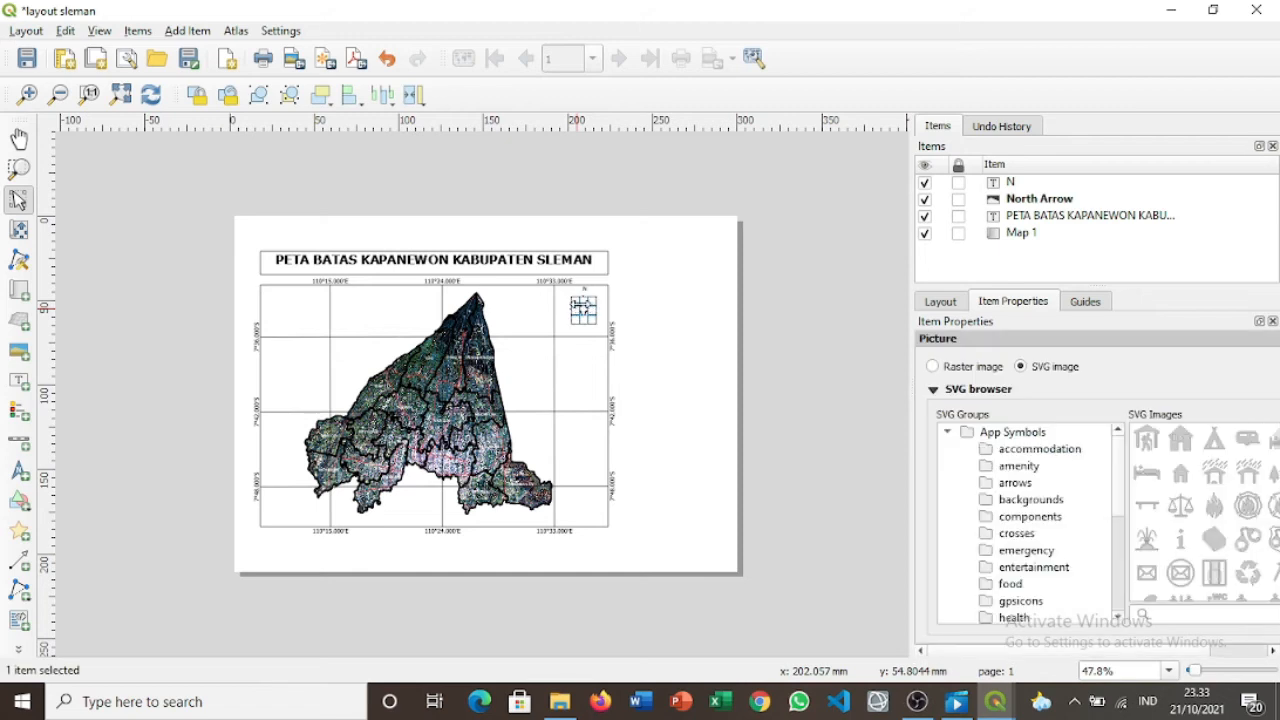
drag(583, 310, 589, 311)
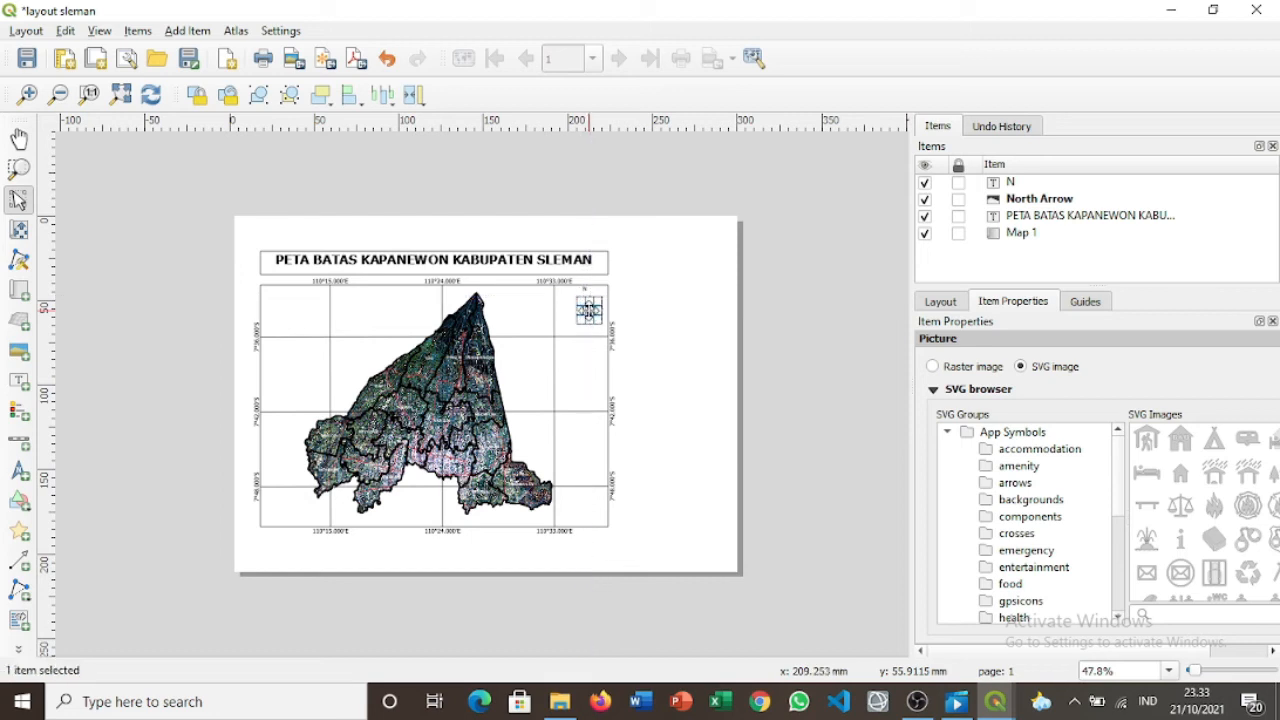
click(658, 387)
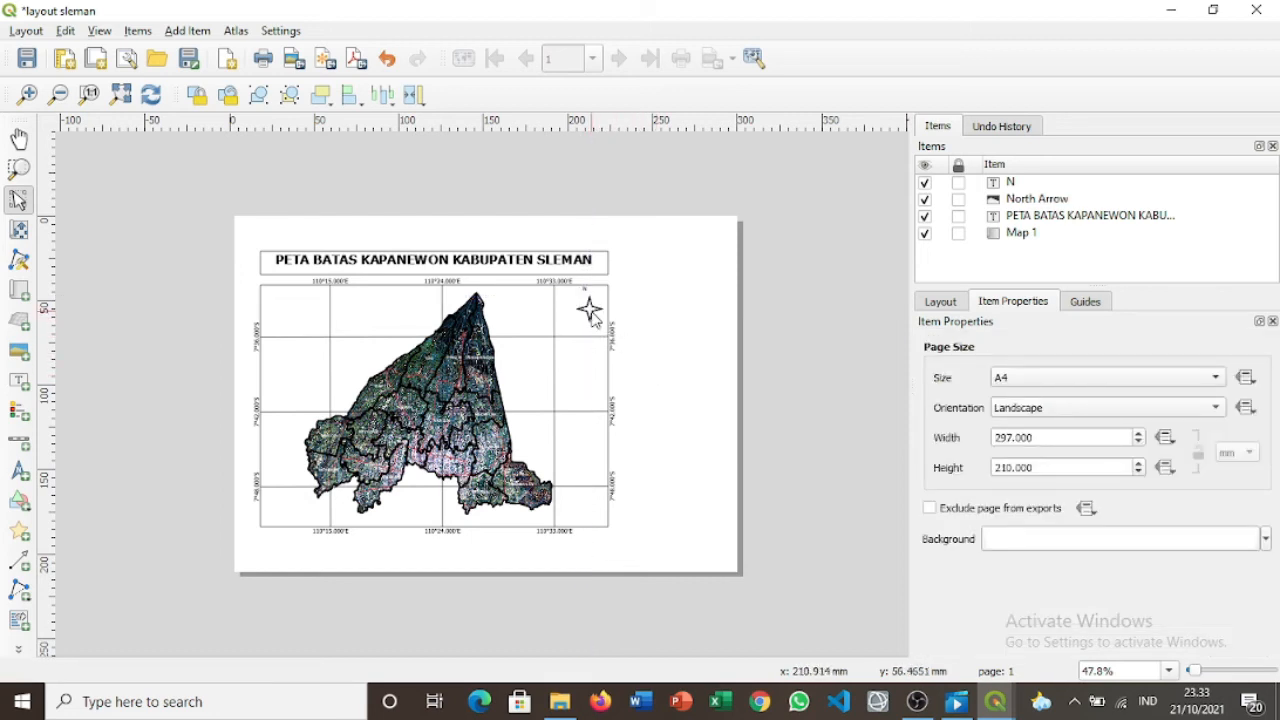
click(590, 311)
drag(590, 311, 584, 310)
click(658, 351)
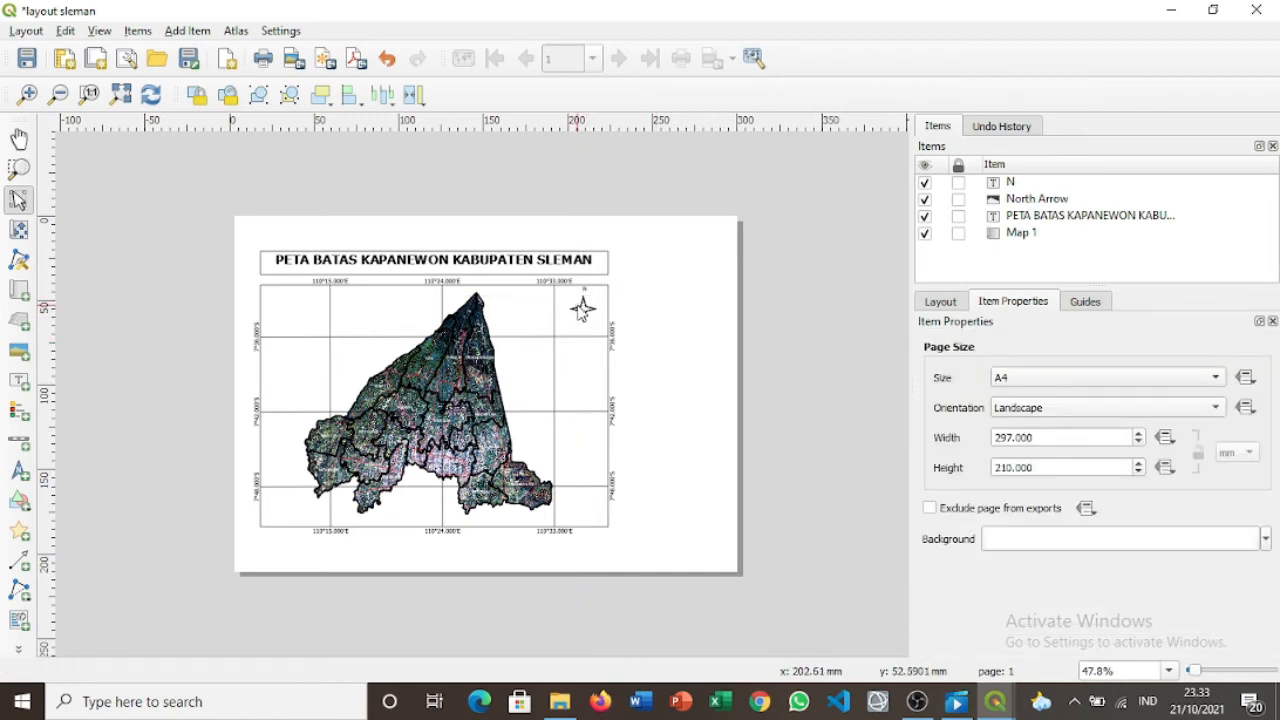
Swap the north arrow image for the solid black compass star SVG.
click(583, 308)
scroll(1218, 530, down, 3)
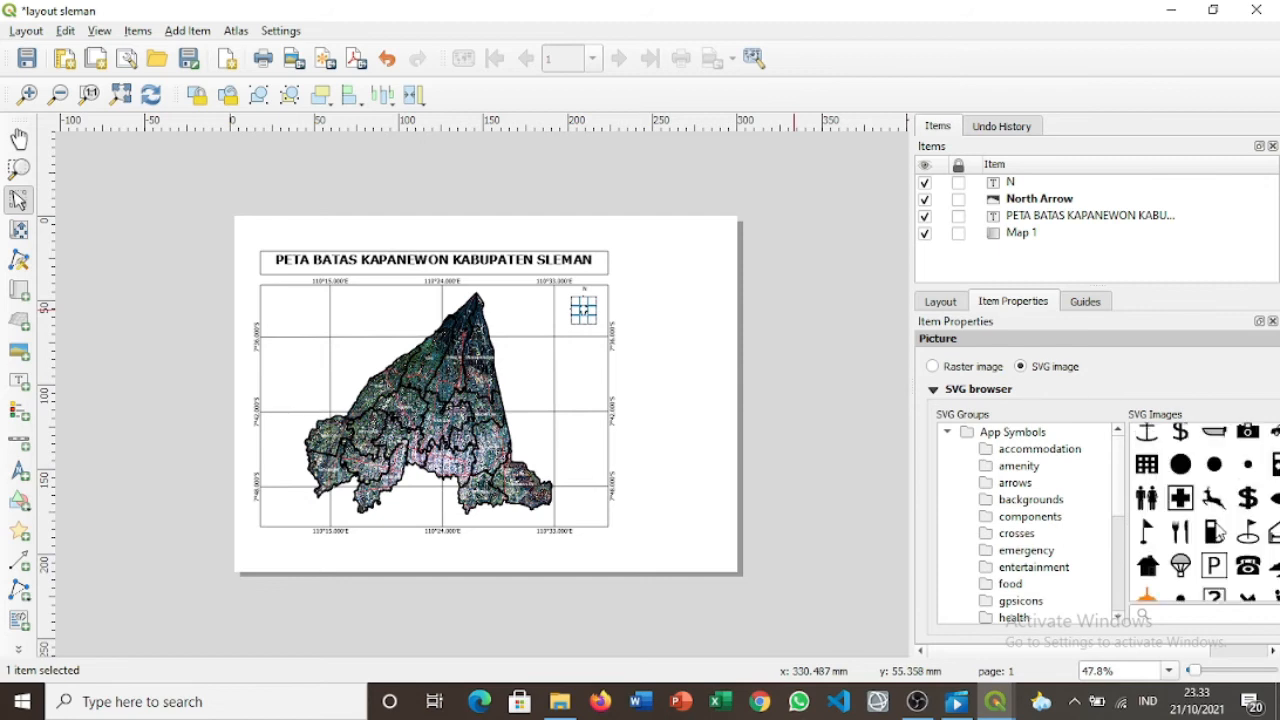
scroll(1218, 530, down, 5)
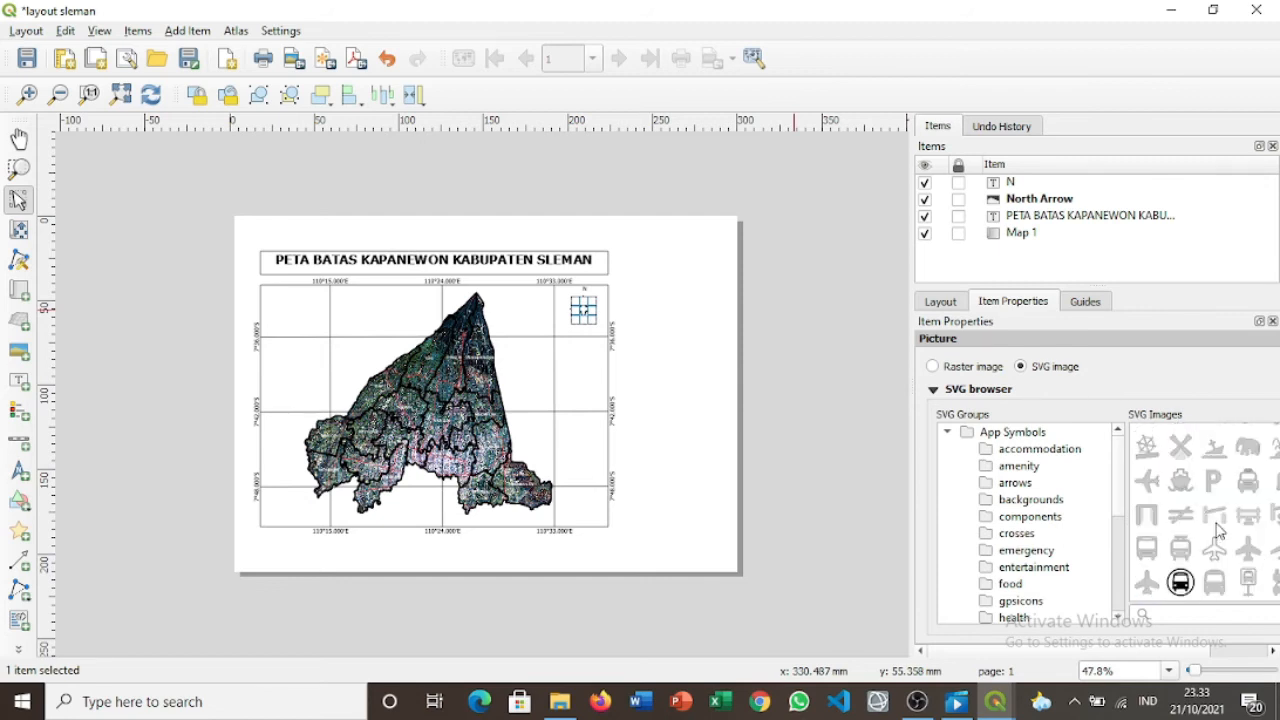
scroll(1218, 530, up, 3)
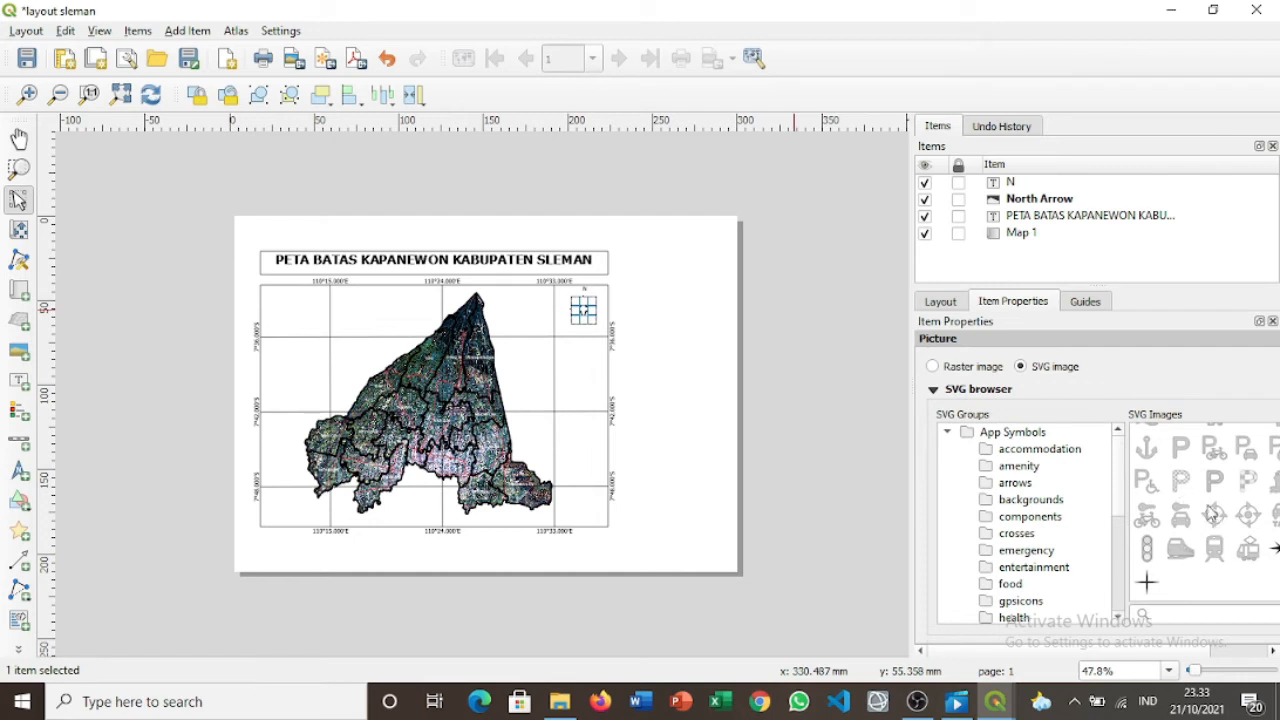
click(814, 391)
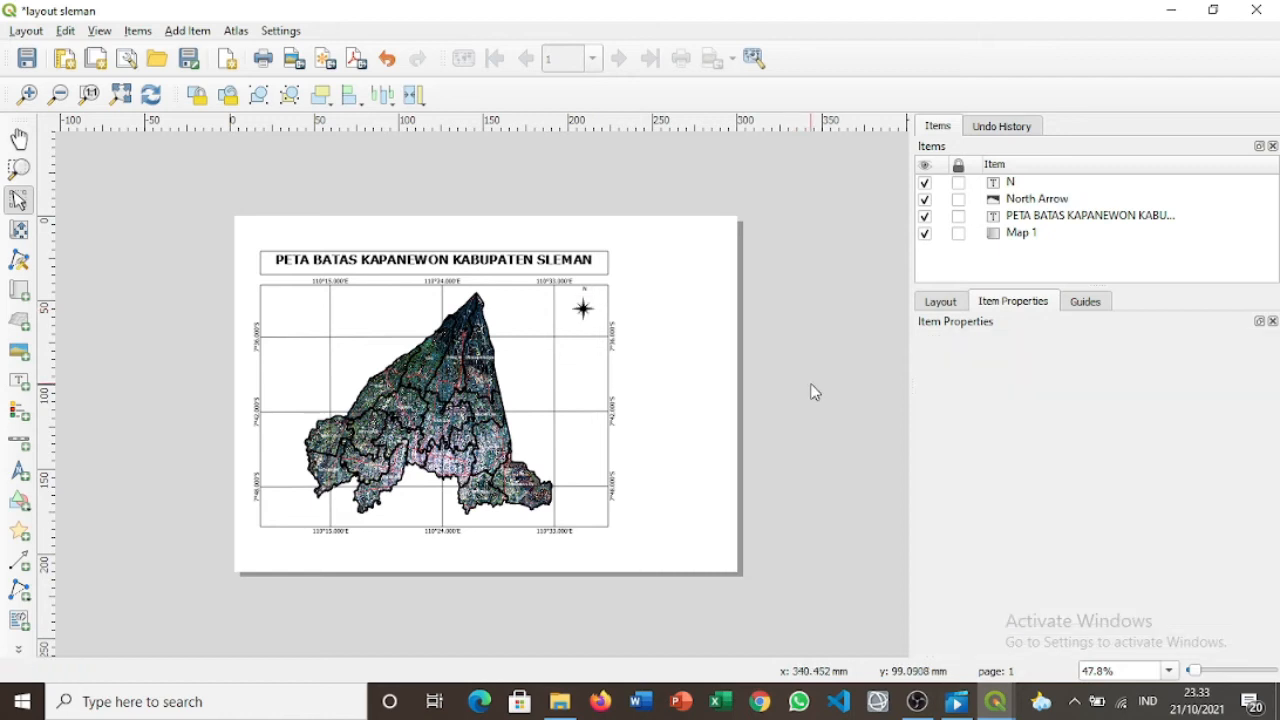
click(583, 313)
mouse_move(583, 313)
mouse_down()
mouse_move(595, 314)
mouse_move(583, 307)
mouse_up()
Increase the font size of the N label above the north arrow.
click(578, 298)
click(583, 289)
click(583, 294)
click(581, 289)
click(656, 357)
click(584, 291)
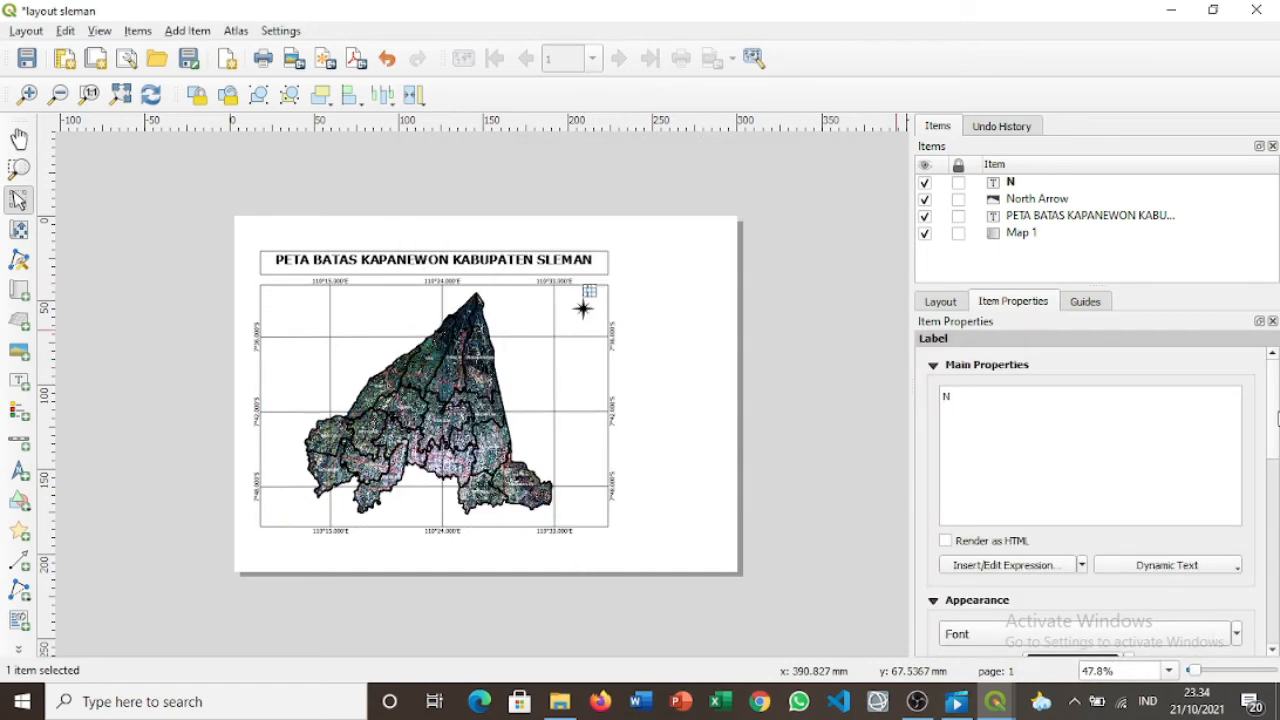
scroll(1114, 348, down, 2)
click(1237, 525)
click(1083, 564)
click(655, 345)
click(584, 290)
drag(584, 290, 583, 314)
Enlarge the N label further and centre it directly above the compass star.
click(819, 405)
click(585, 290)
click(1237, 634)
click(1086, 525)
click(674, 351)
click(674, 351)
click(672, 350)
click(580, 295)
click(583, 314)
click(700, 400)
click(589, 314)
click(590, 295)
click(672, 352)
click(586, 296)
drag(585, 295, 579, 294)
click(651, 352)
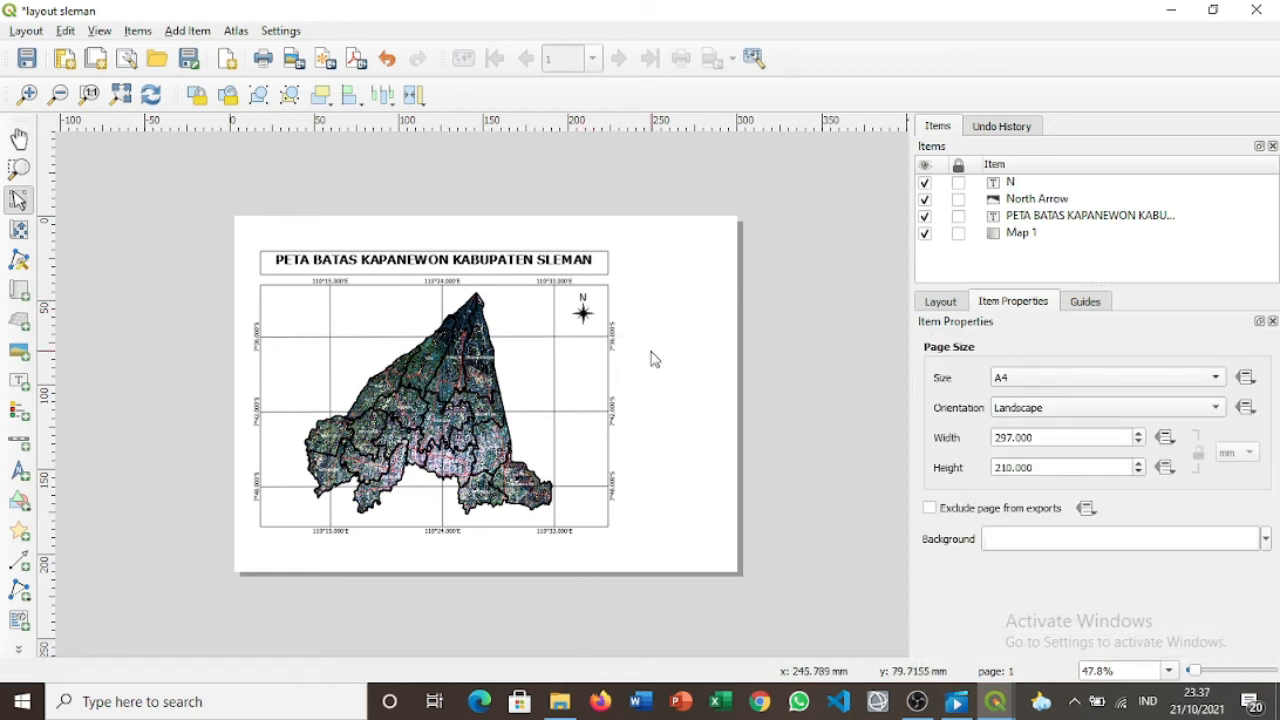
click(23, 418)
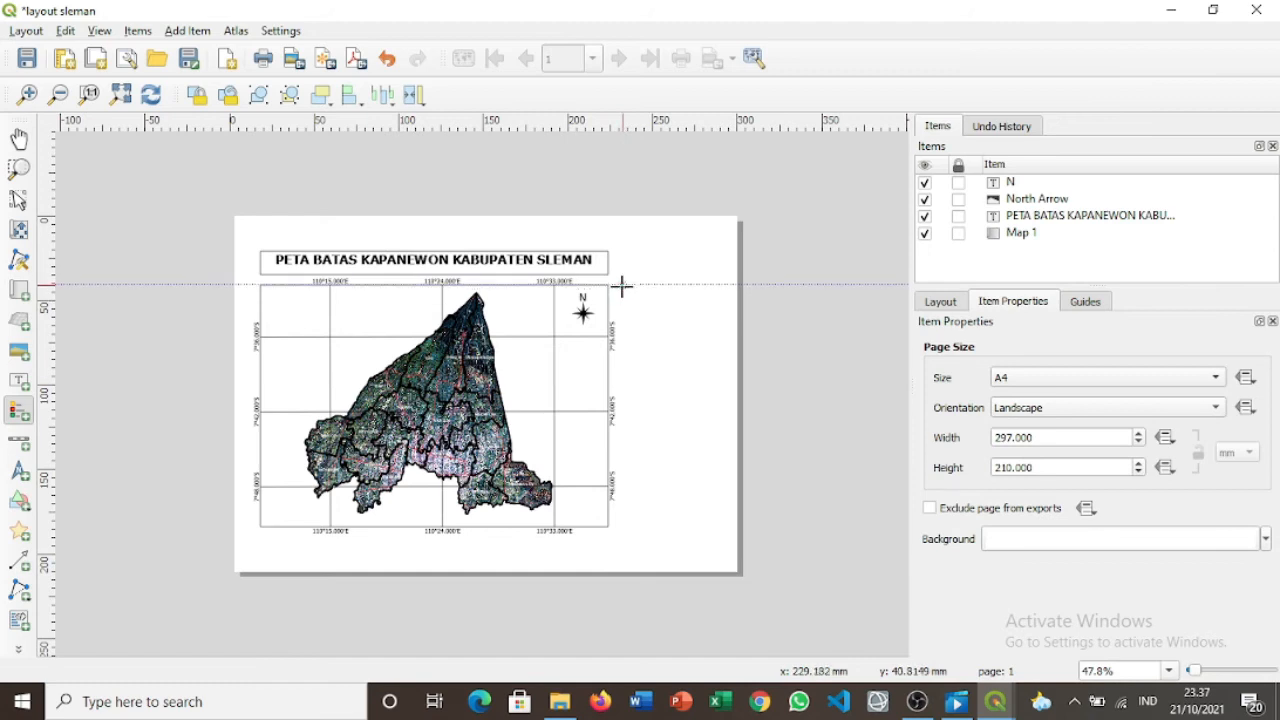
Draw a legend box to the right of the map frame and scroll to its Legend Items.
drag(621, 287, 727, 408)
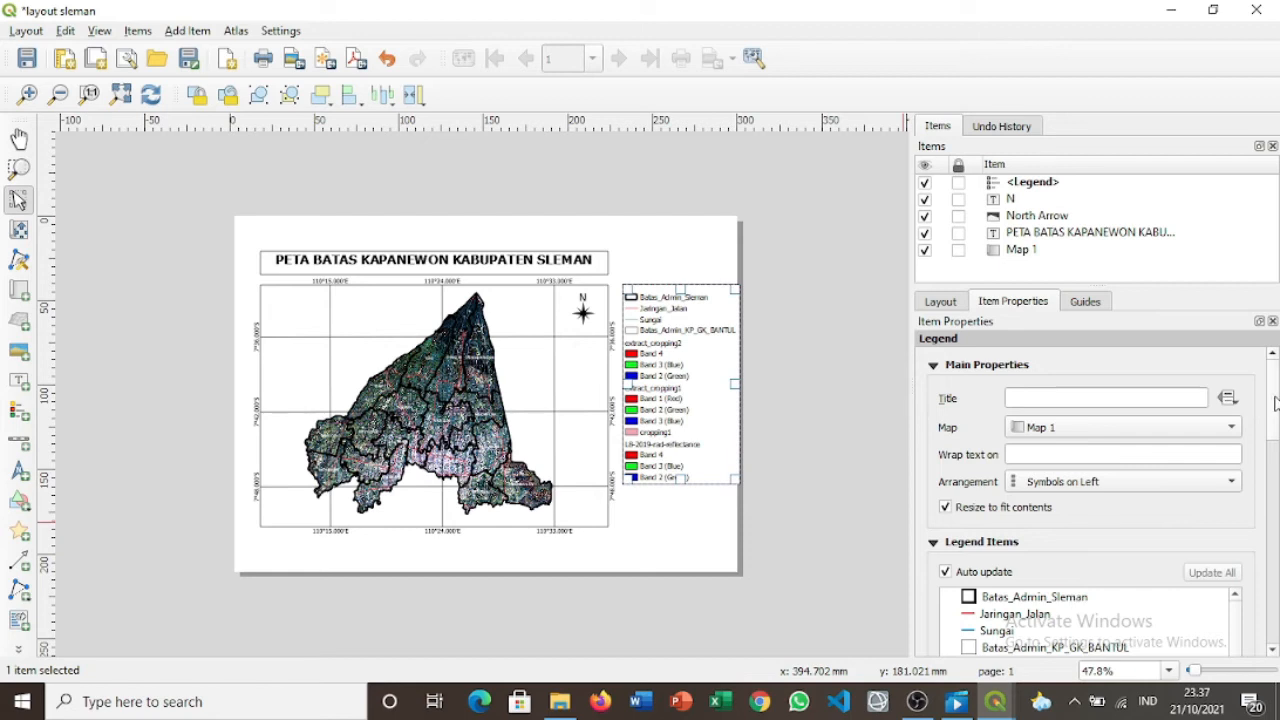
scroll(1275, 402, down, 5)
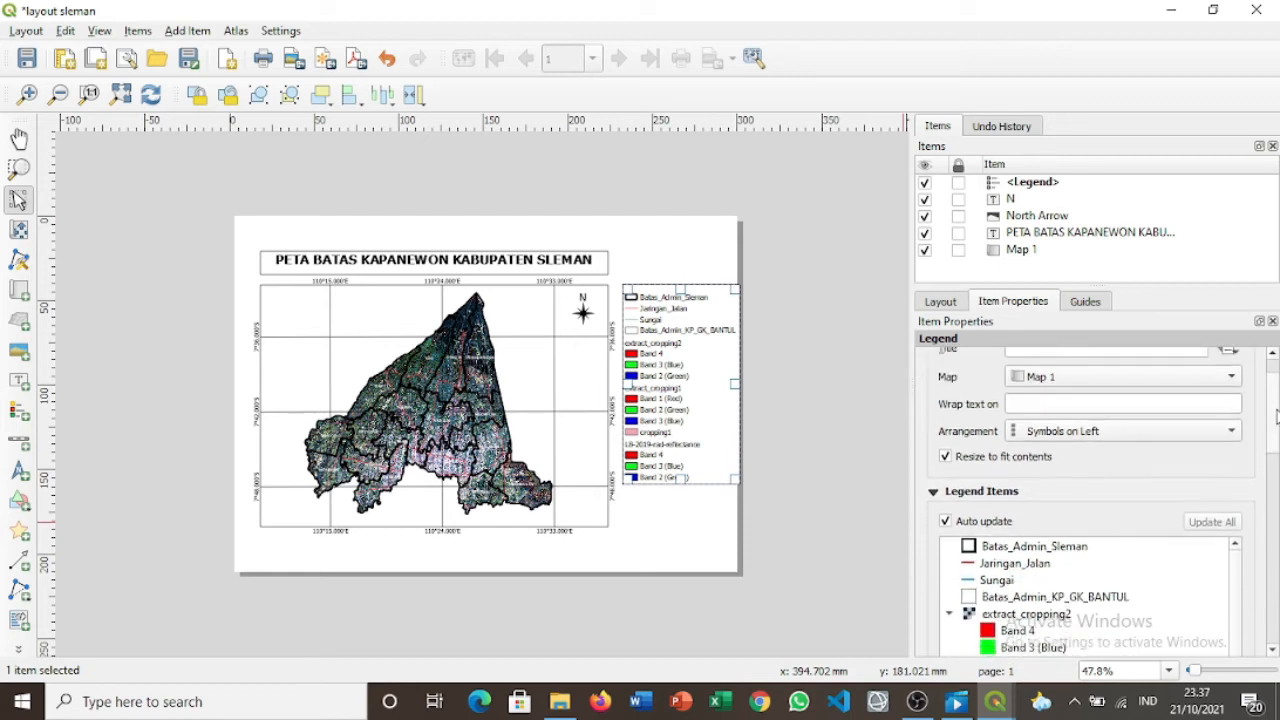
scroll(1277, 437, down, 2)
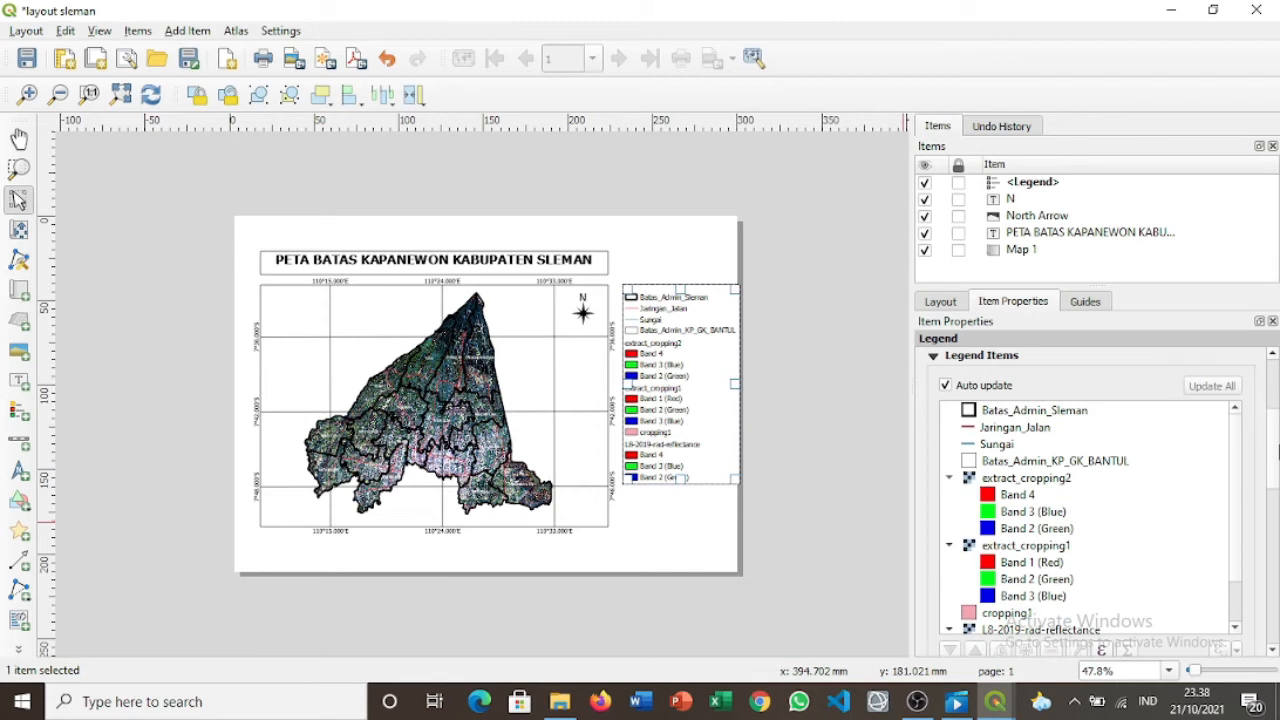
Turn off legend auto-update and remove the cropping and L8 raster band entries.
click(945, 385)
drag(1026, 478, 1235, 547)
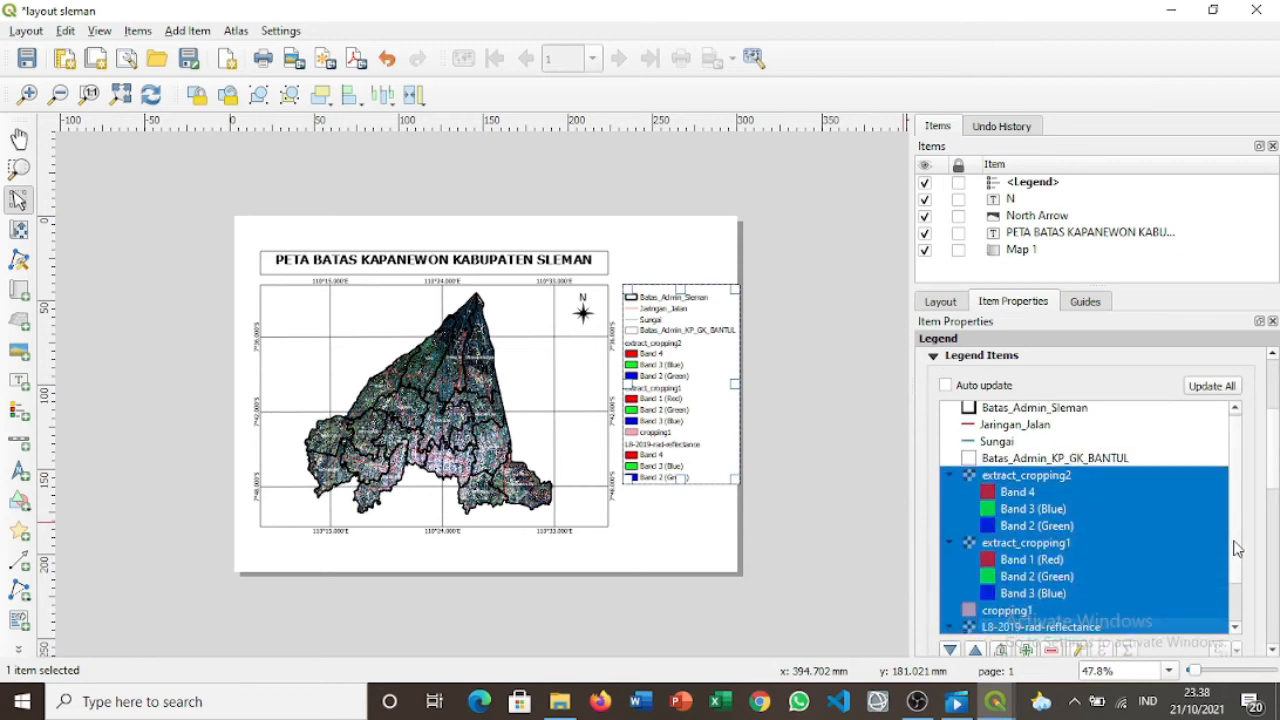
scroll(1235, 547, down, 1)
shift+click(1118, 594)
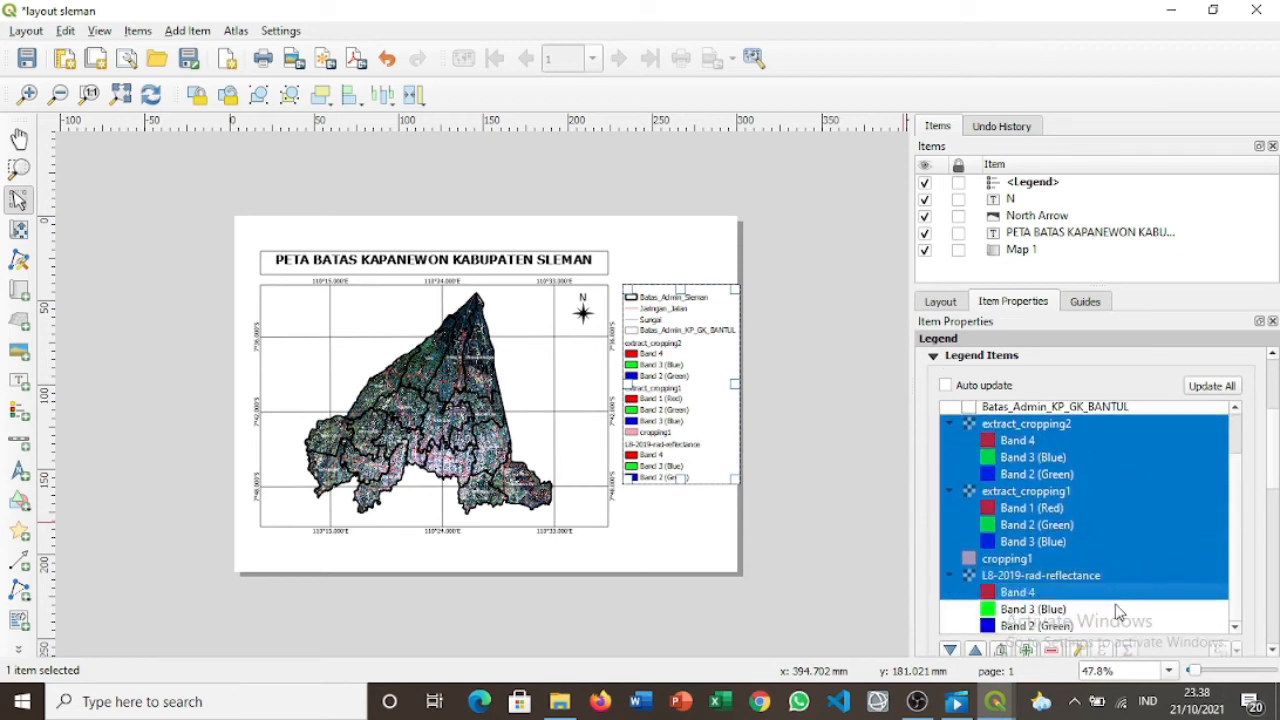
shift+click(1120, 610)
shift+click(1124, 627)
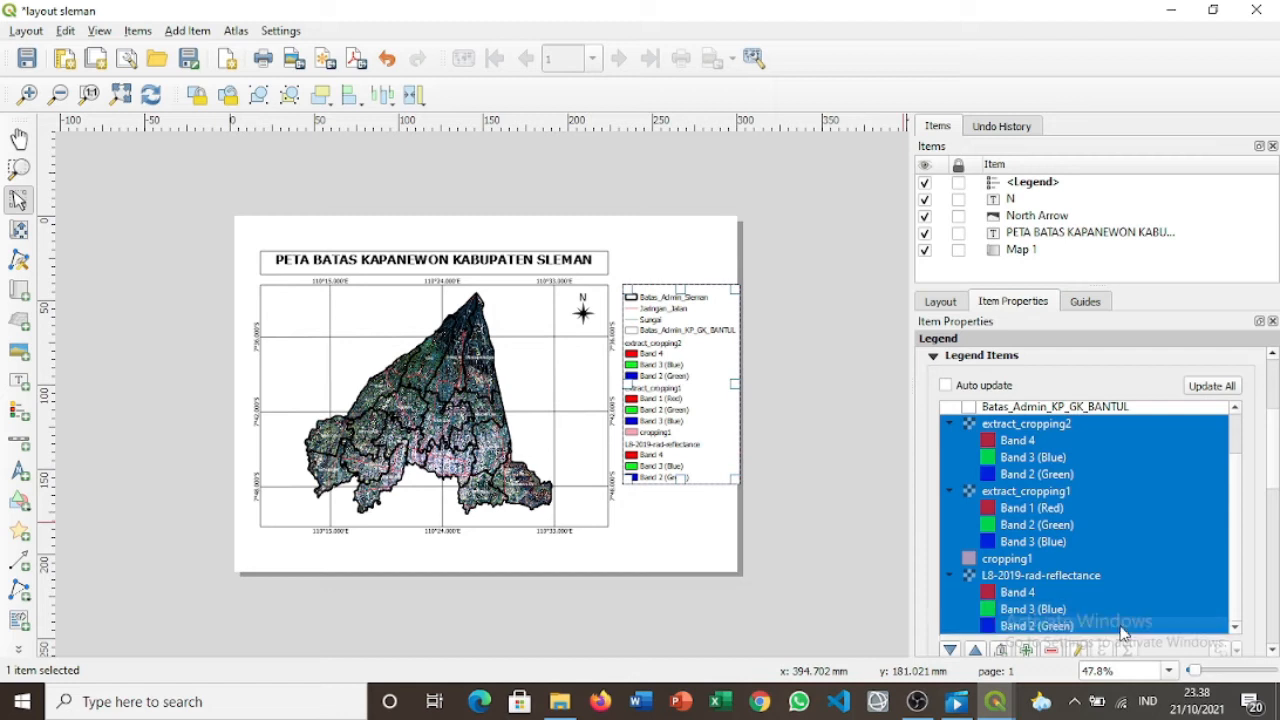
click(1051, 650)
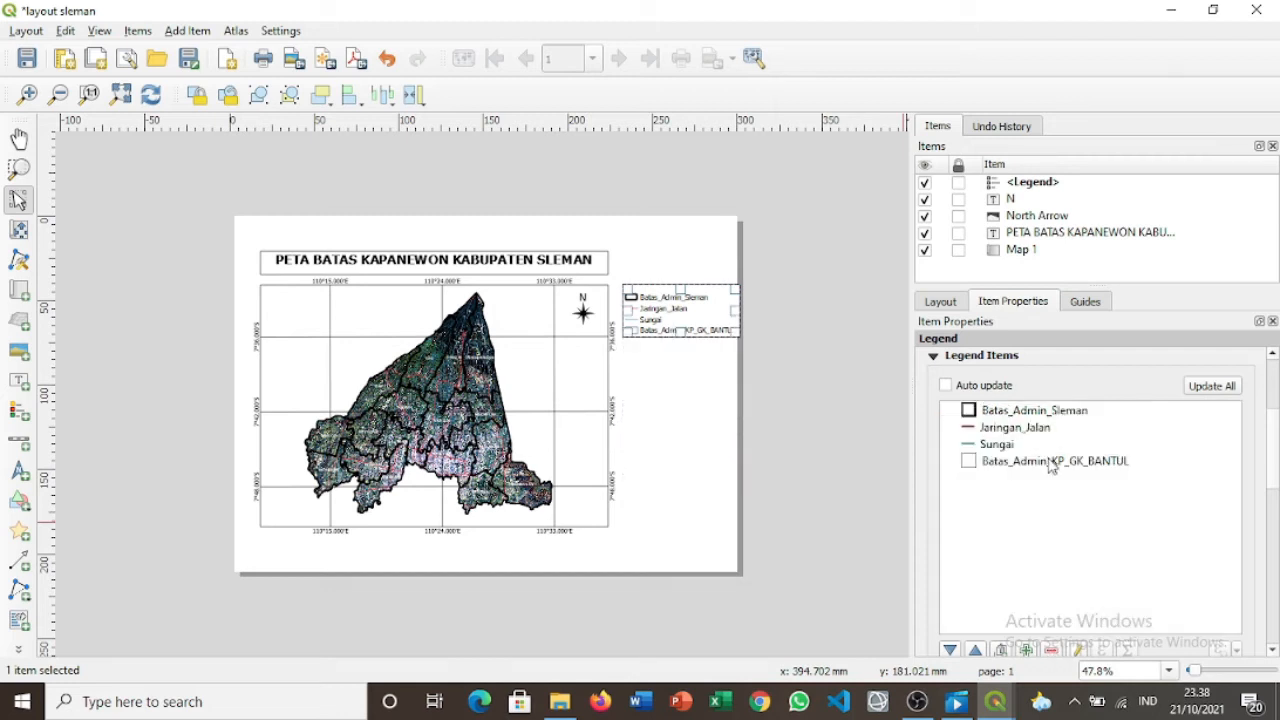
Remove Batas_Admin_KP_GK_BANTUL from the legend items.
click(1051, 462)
click(1051, 650)
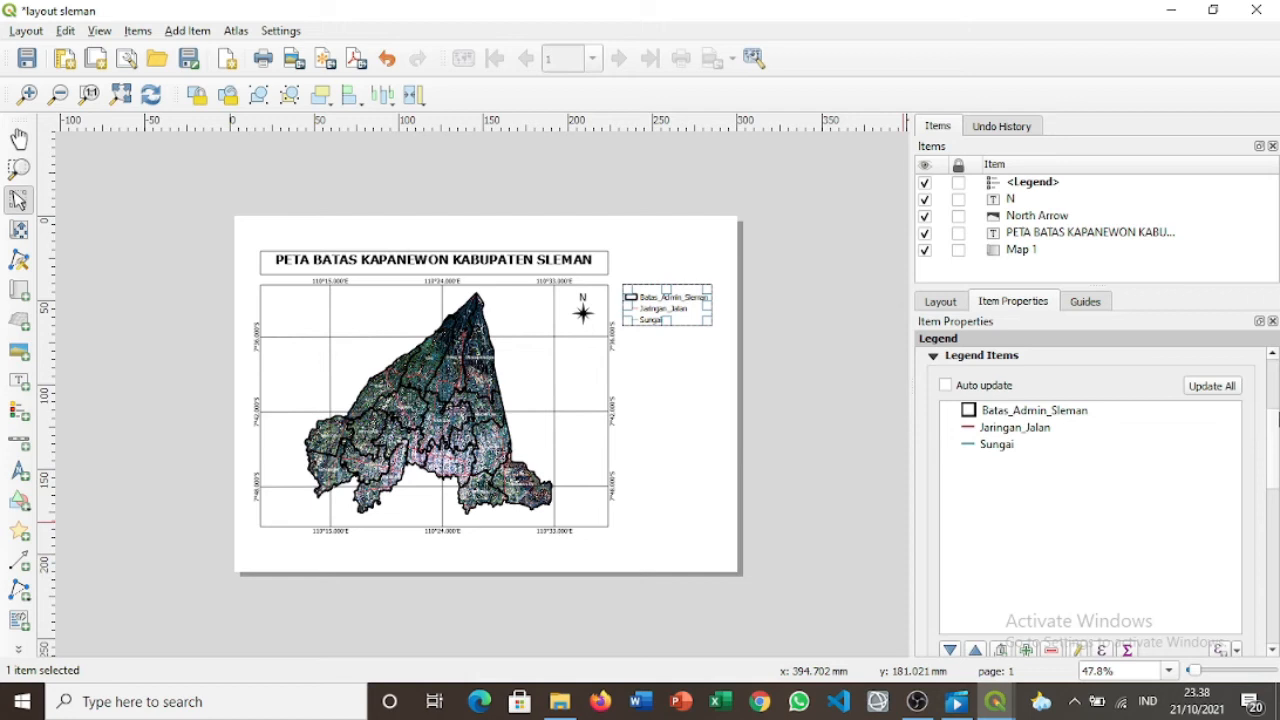
scroll(1276, 443, up, 1)
scroll(1276, 443, up, 3)
click(1140, 396)
Enter 'Legenda' as the legend title, correcting a mistyped start.
text(IG)
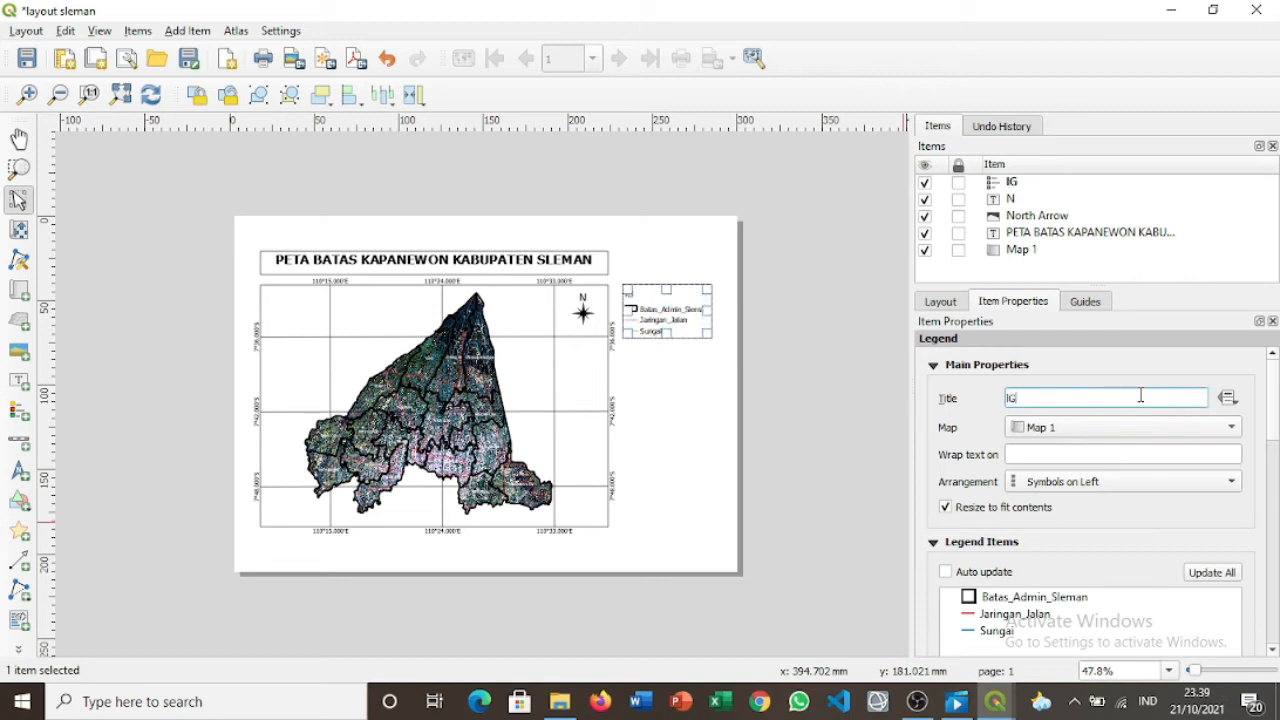
key(BackSpace)
key(BackSpace)
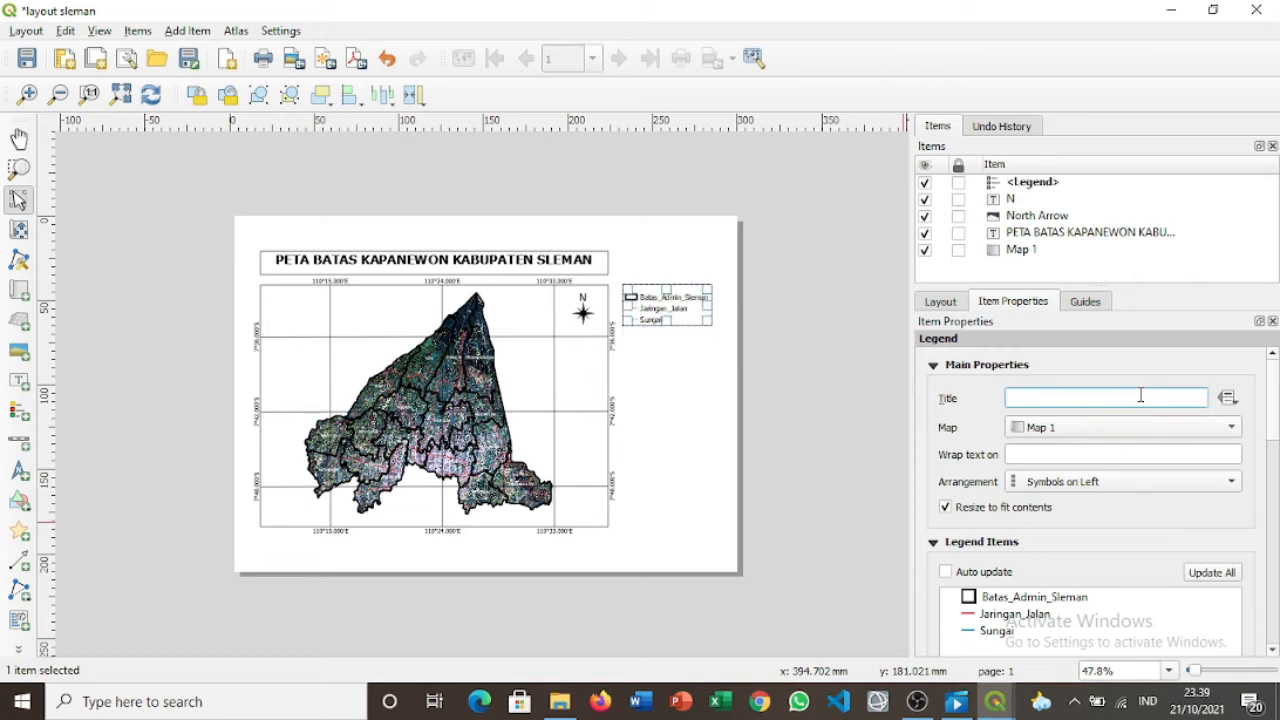
text(Legenda)
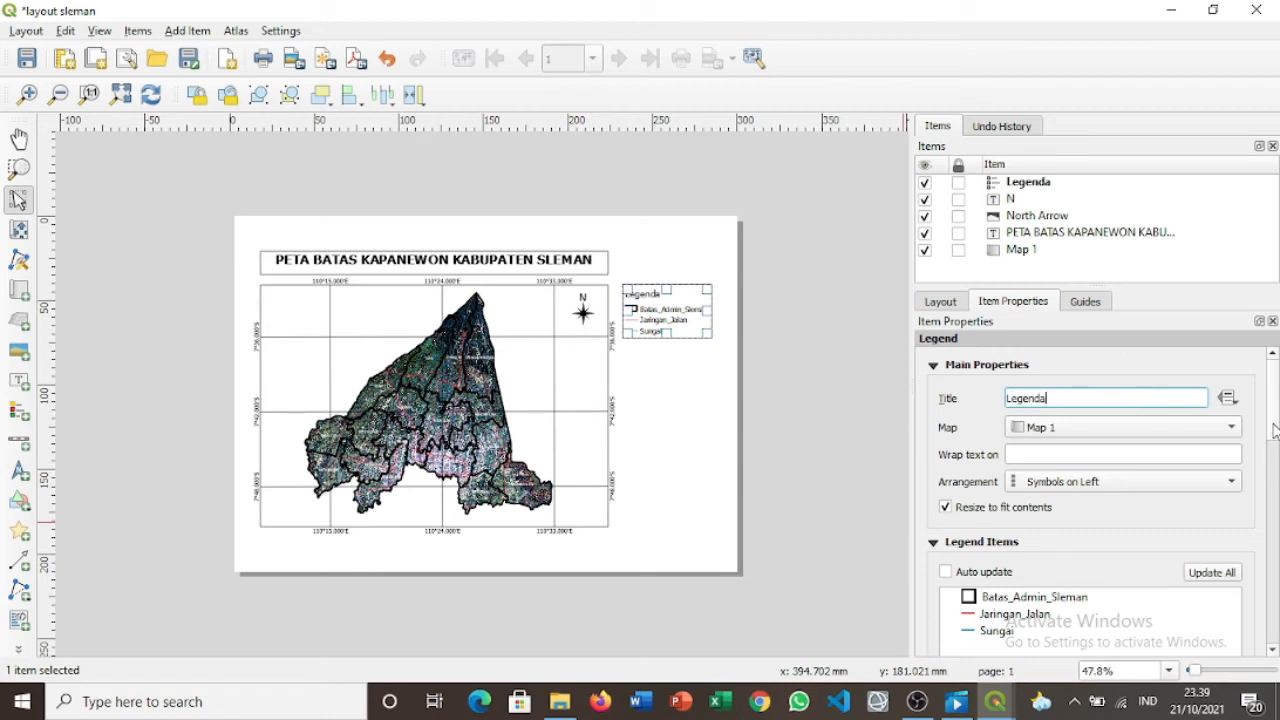
scroll(1270, 460, down, 5)
drag(1268, 495, 1267, 428)
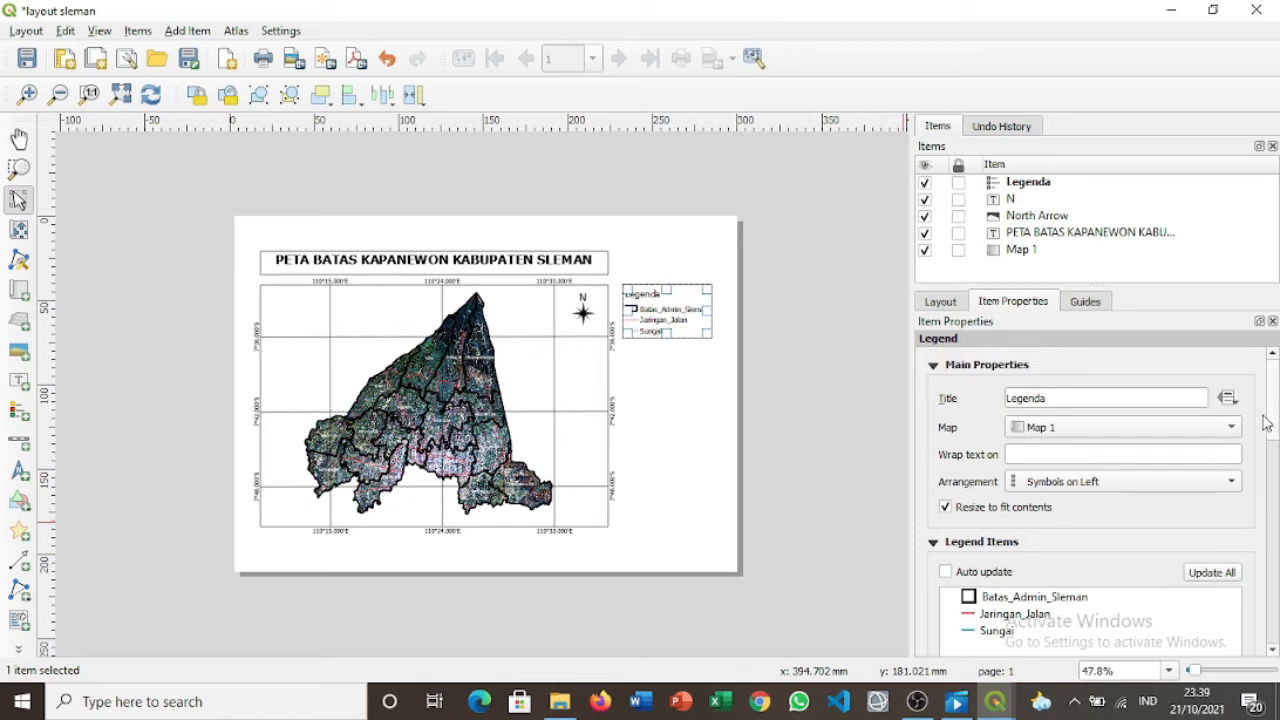
Rename the Batas_Admin_Sleman legend entry to 'Batas Kapanewon'.
double_click(1023, 600)
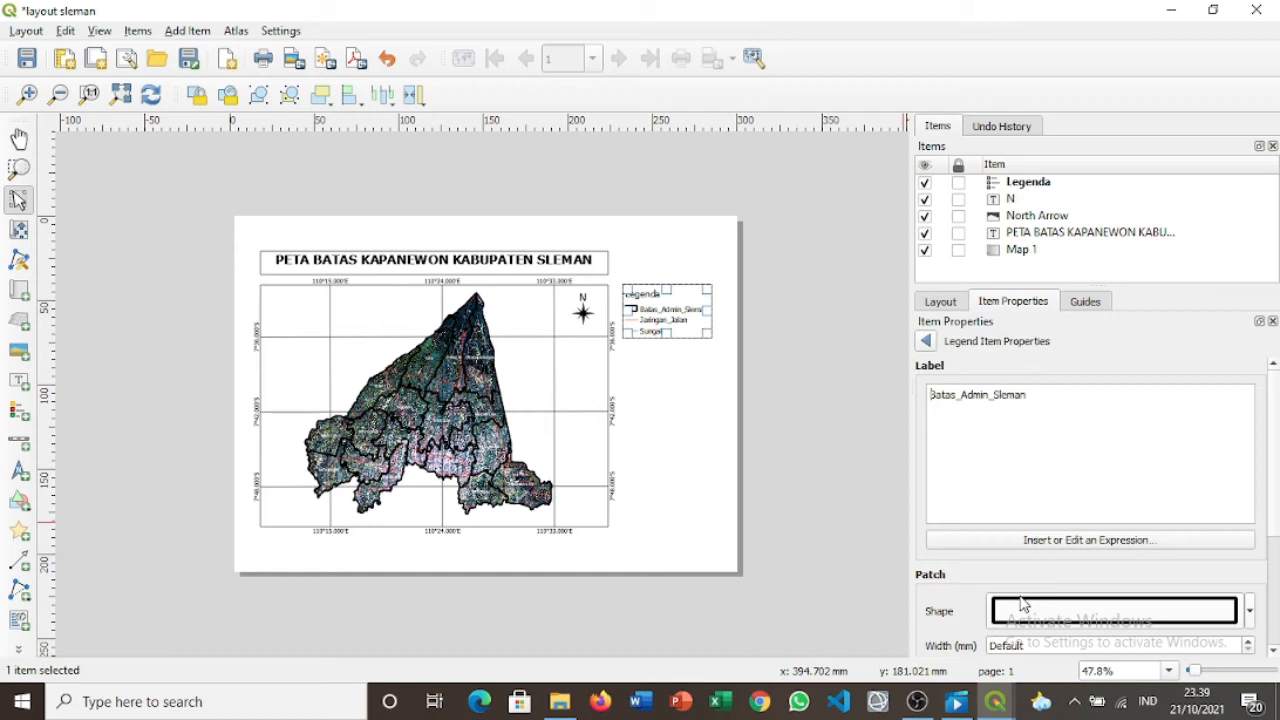
click(1039, 408)
key(BackSpace)
key(BackSpace)
key(BackSpace)
key(BackSpace)
key(BackSpace)
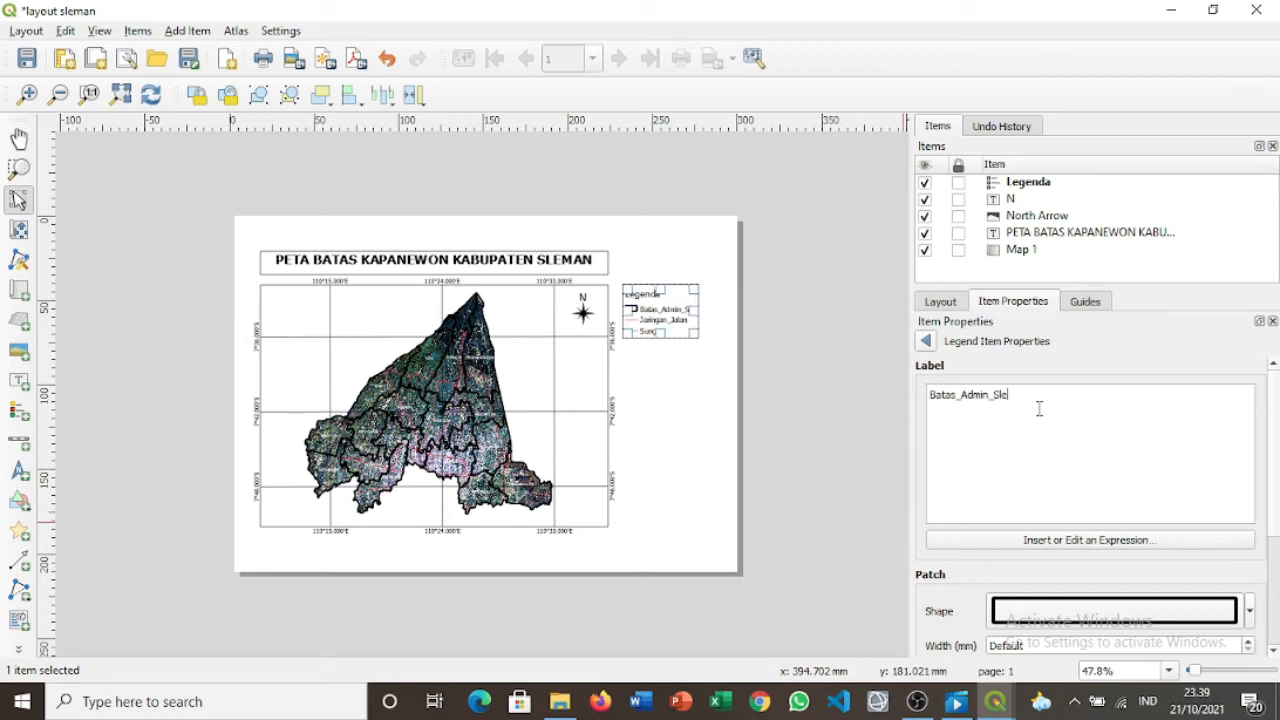
key(BackSpace)
key(BackSpace)
key(BackSpace)
key(BackSpace)
key(BackSpace)
key(BackSpace)
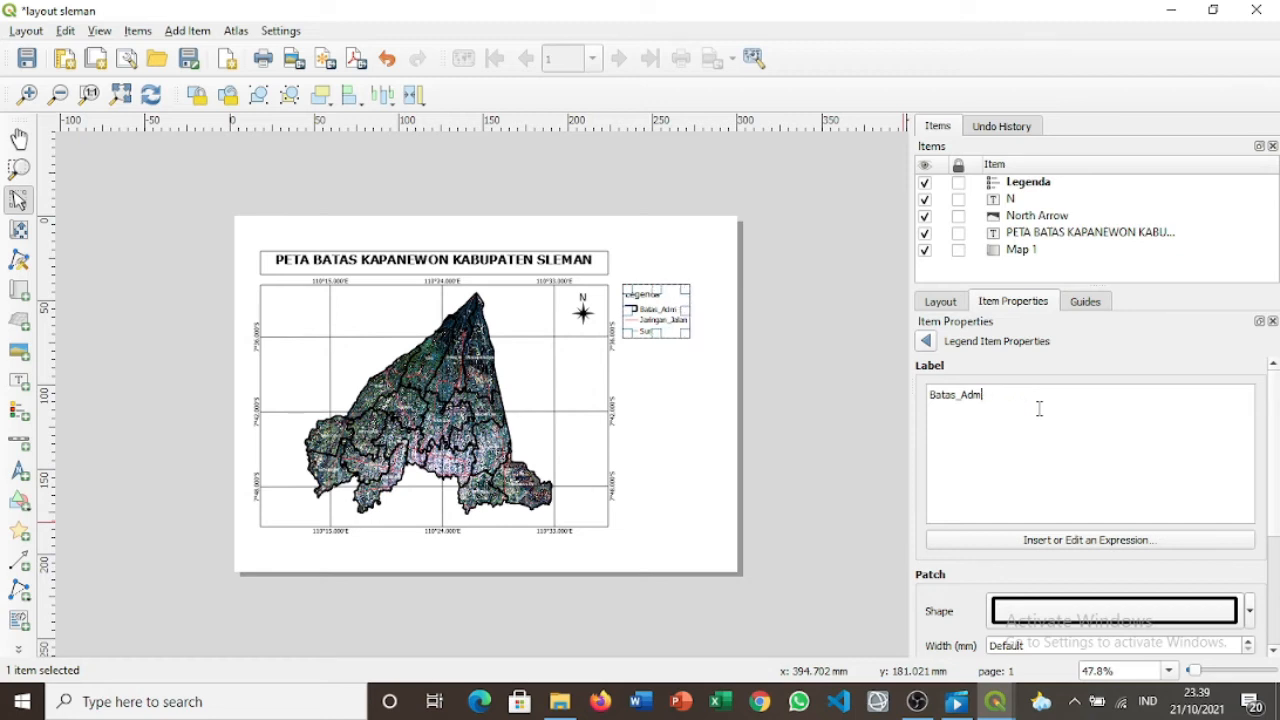
key(BackSpace)
key(BackSpace)
text(Kapanewon)
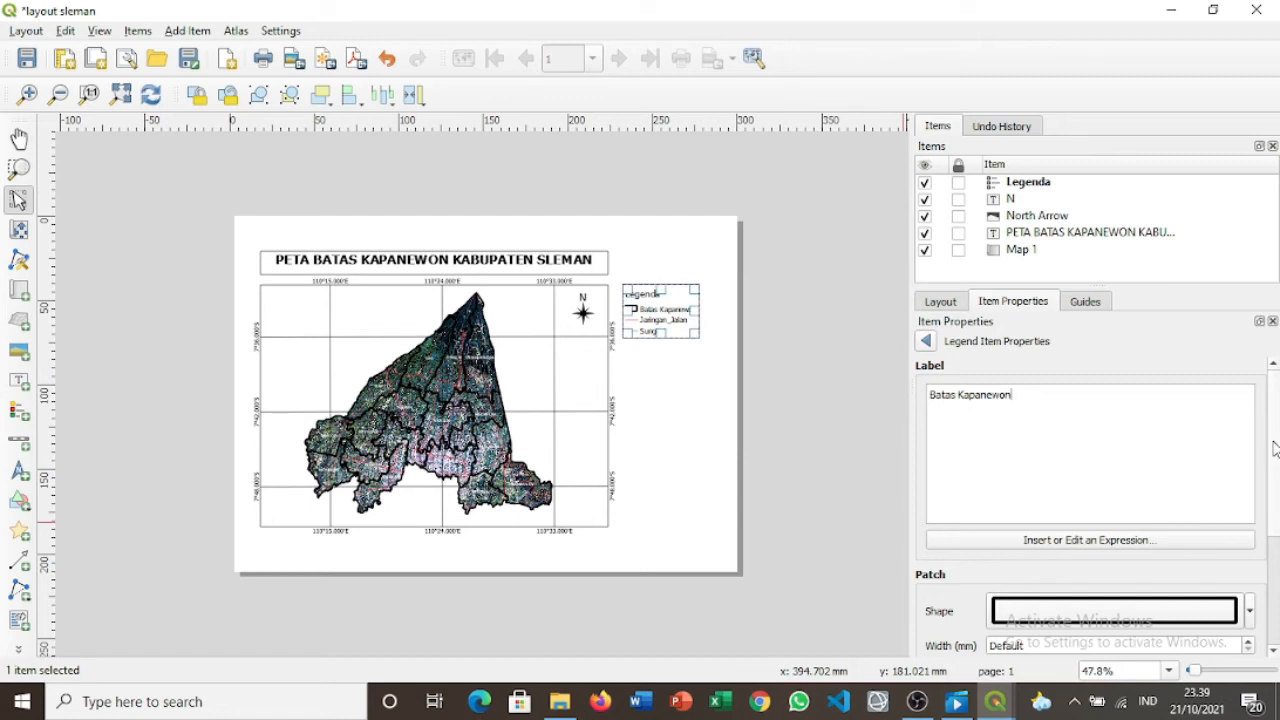
scroll(1278, 470, down, 2)
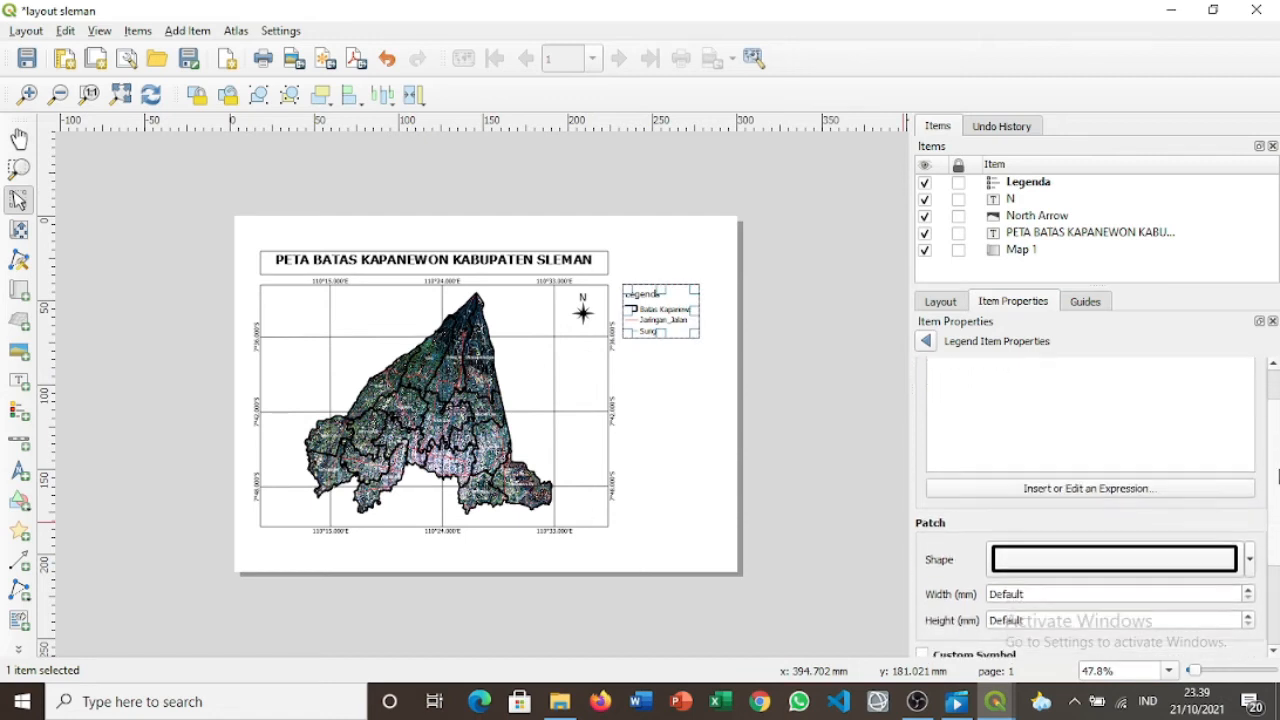
click(1253, 562)
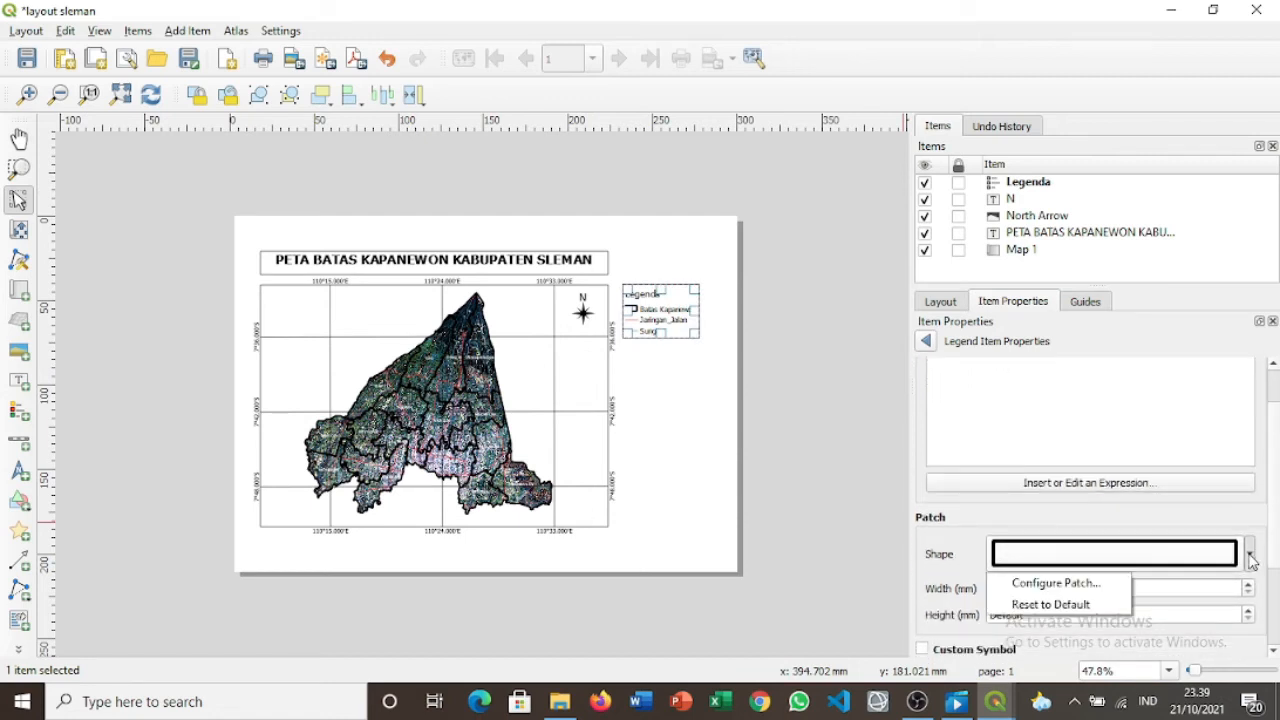
click(1241, 560)
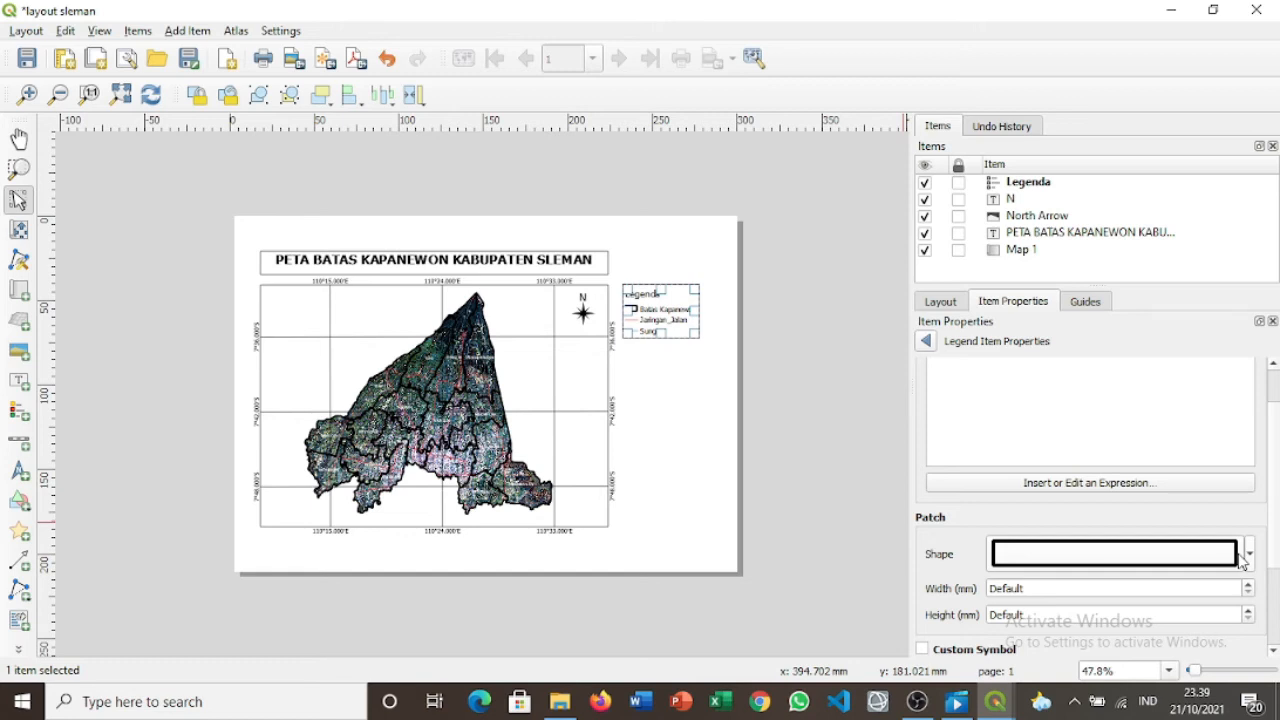
click(926, 342)
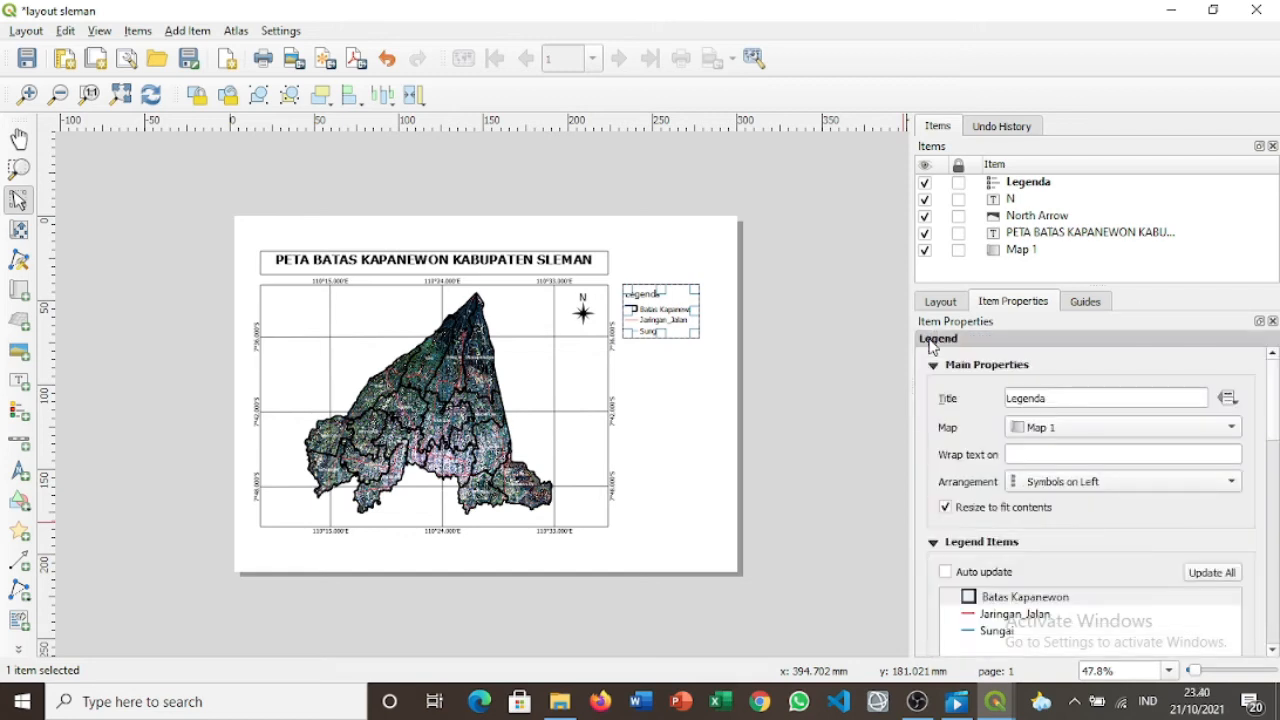
Rename the Jaringan_Jalan legend entry to 'Jaringan Jalan'.
double_click(1042, 620)
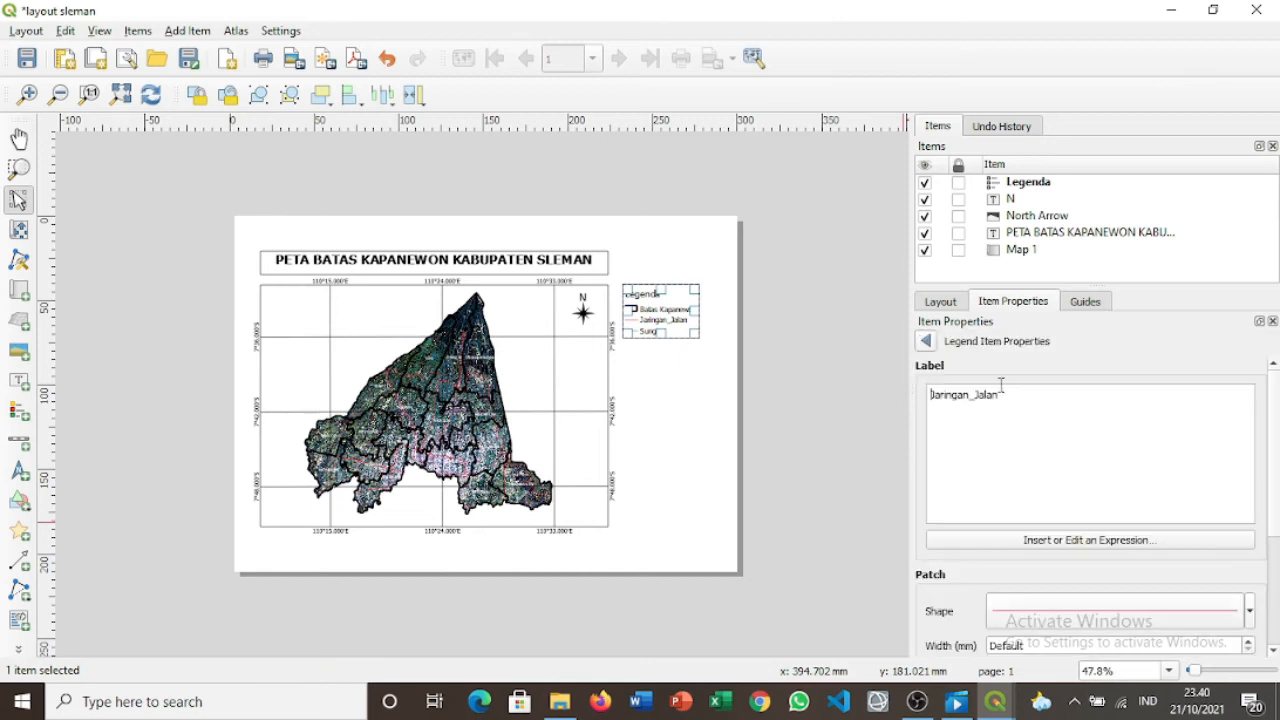
click(978, 394)
key(BackSpace)
click(929, 342)
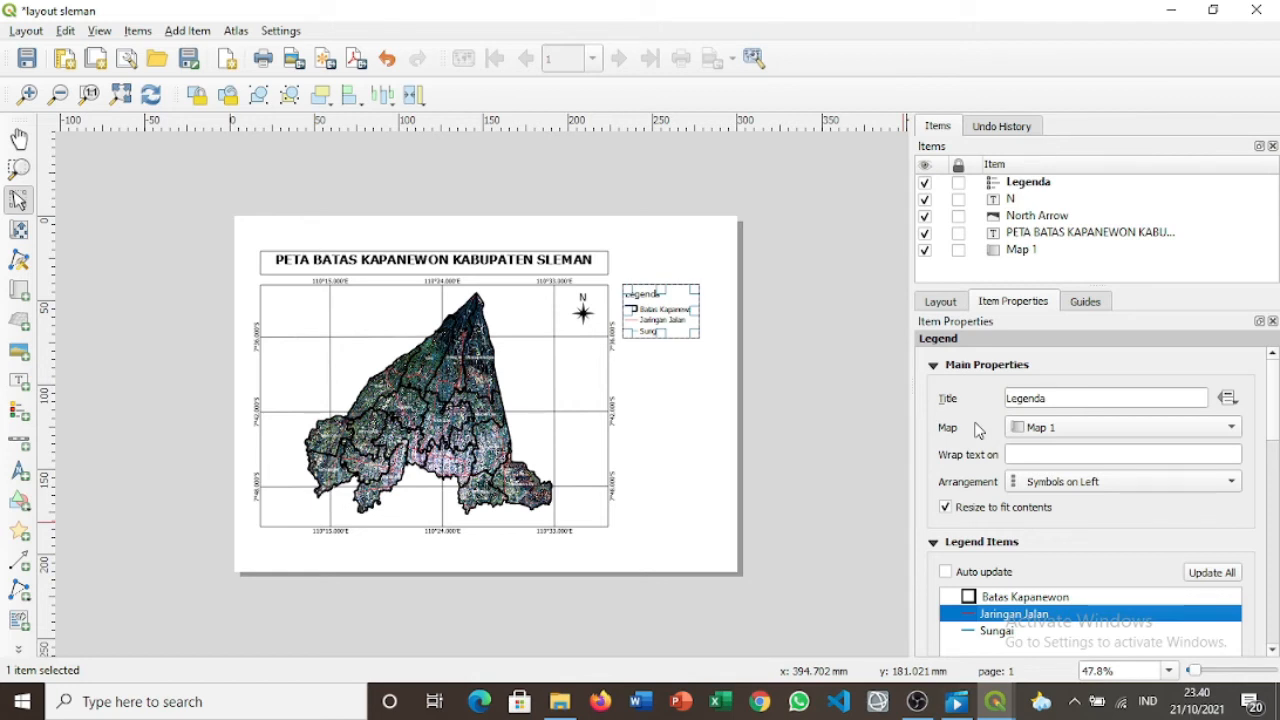
Enable the legend's frame and drag its box larger down and to the right.
click(934, 542)
scroll(1074, 532, down, 12)
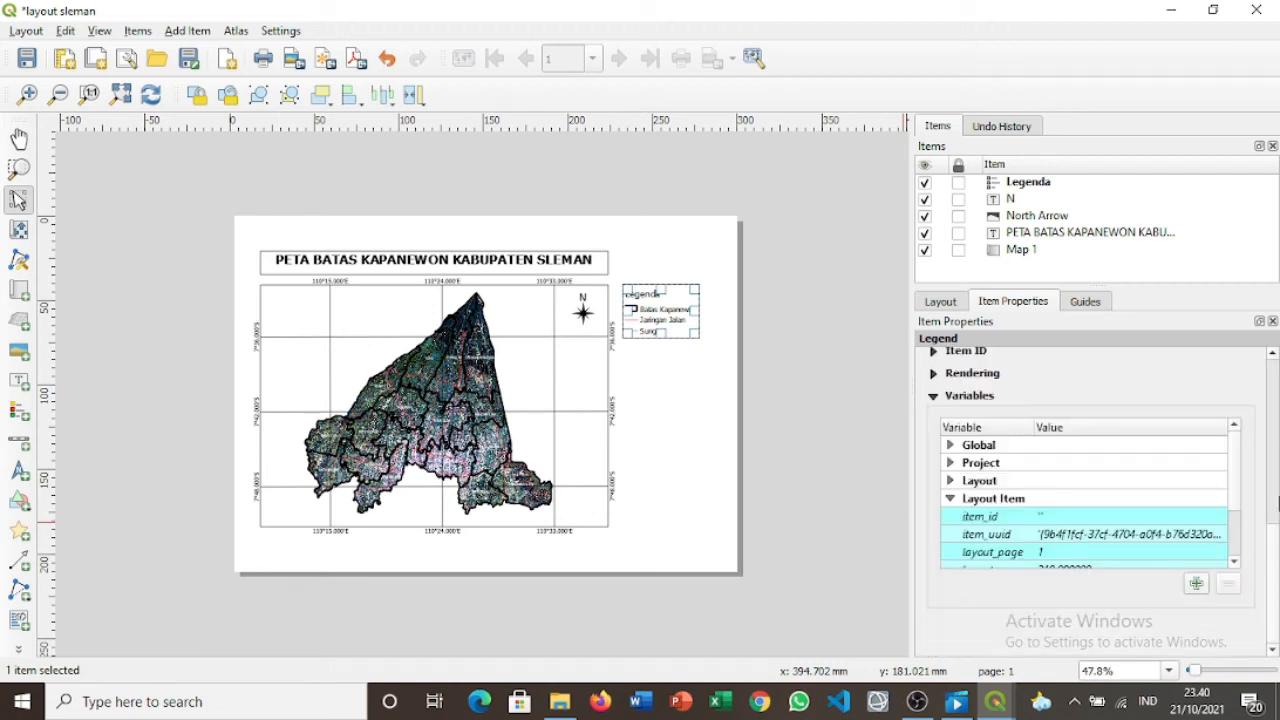
drag(1276, 536, 1278, 461)
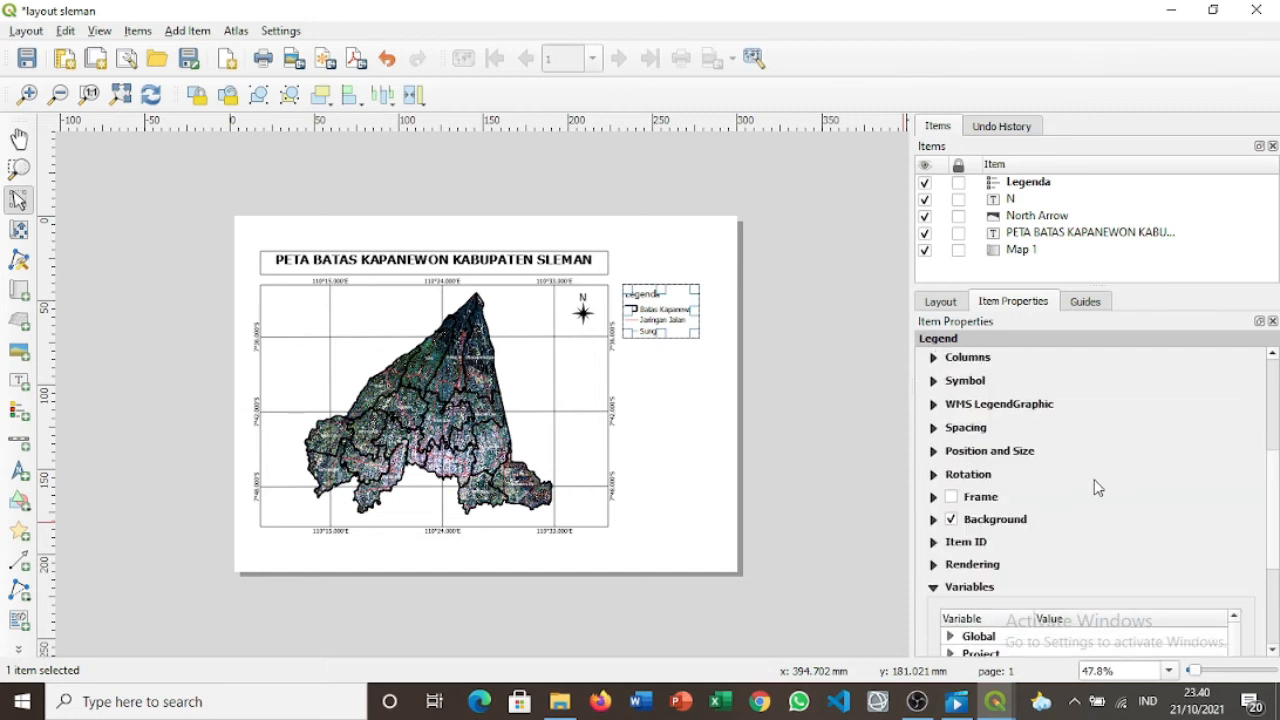
click(951, 496)
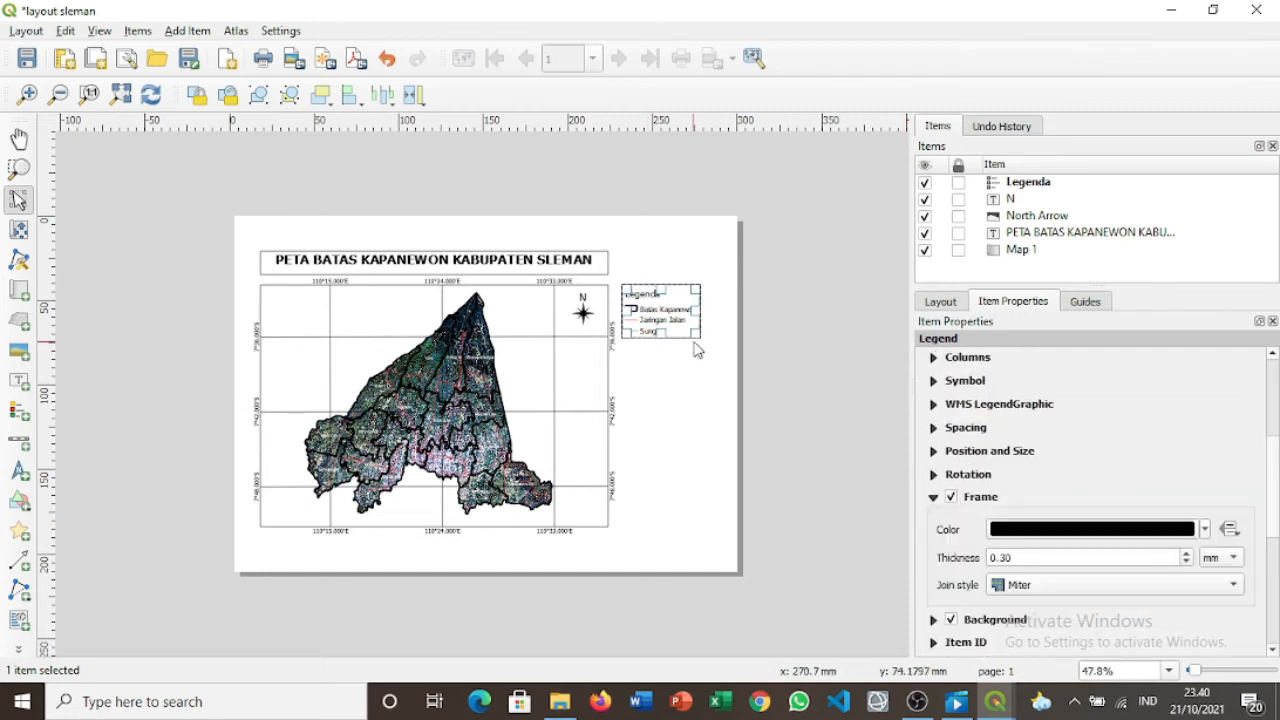
drag(700, 337, 737, 385)
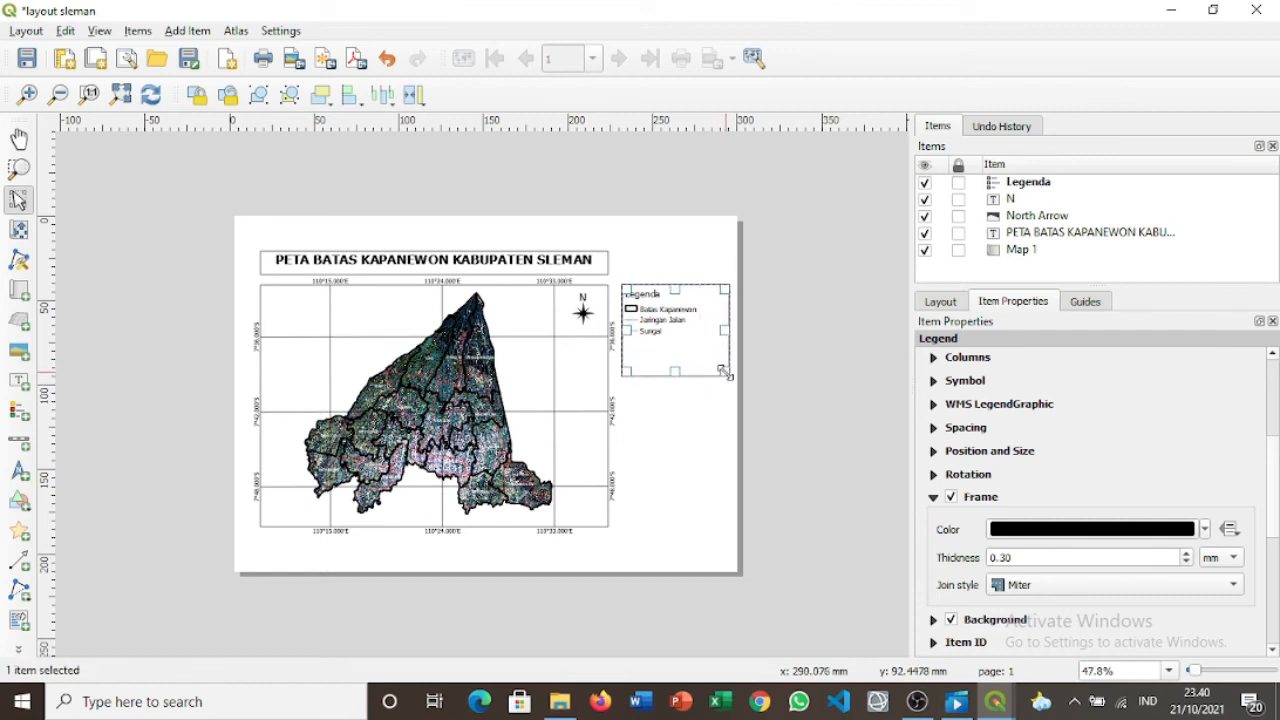
click(794, 397)
click(658, 342)
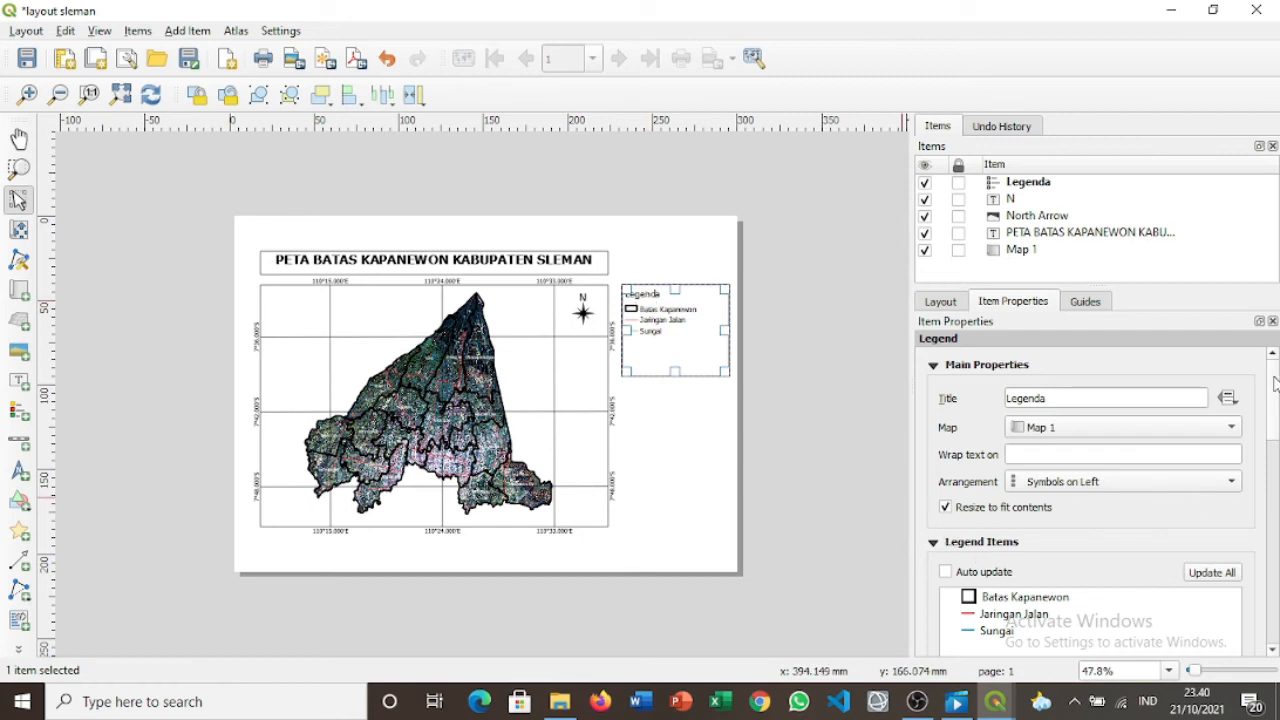
mouse_move(1275, 385)
mouse_down()
mouse_move(1275, 500)
mouse_move(1275, 380)
mouse_up()
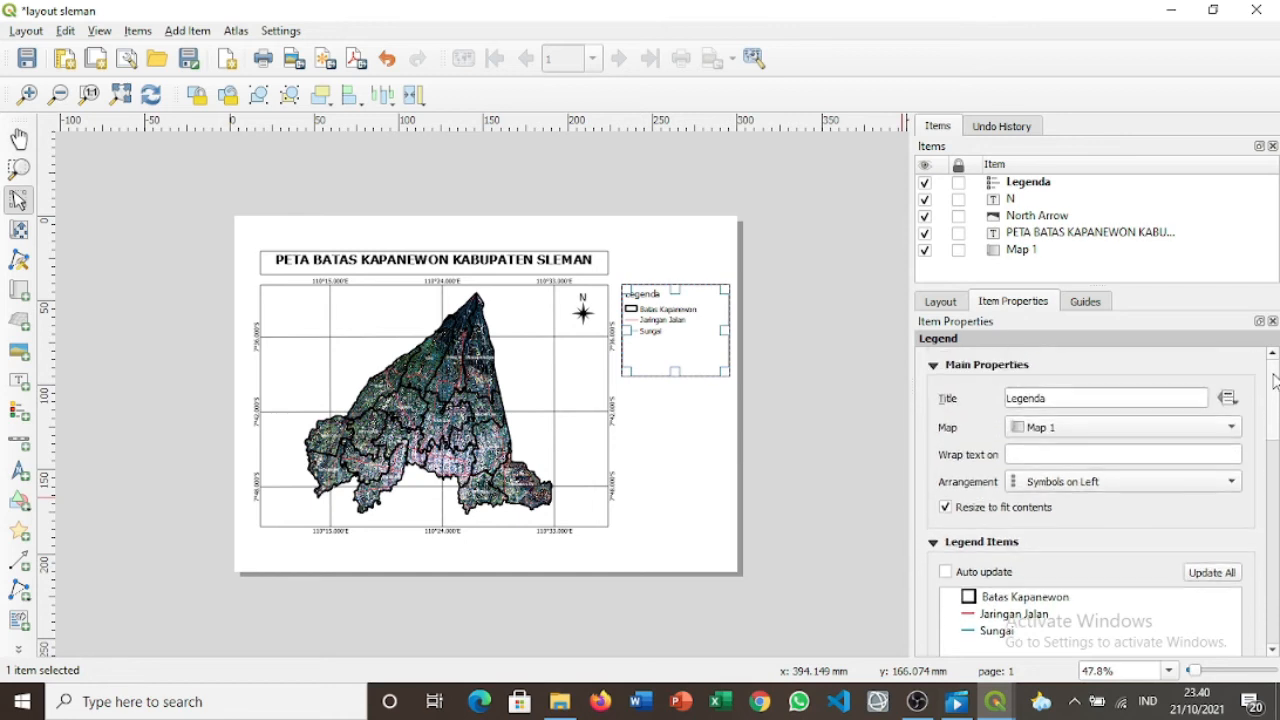
Keep the legend linked to Map 1 and re-enable Resize to fit contents.
click(1229, 431)
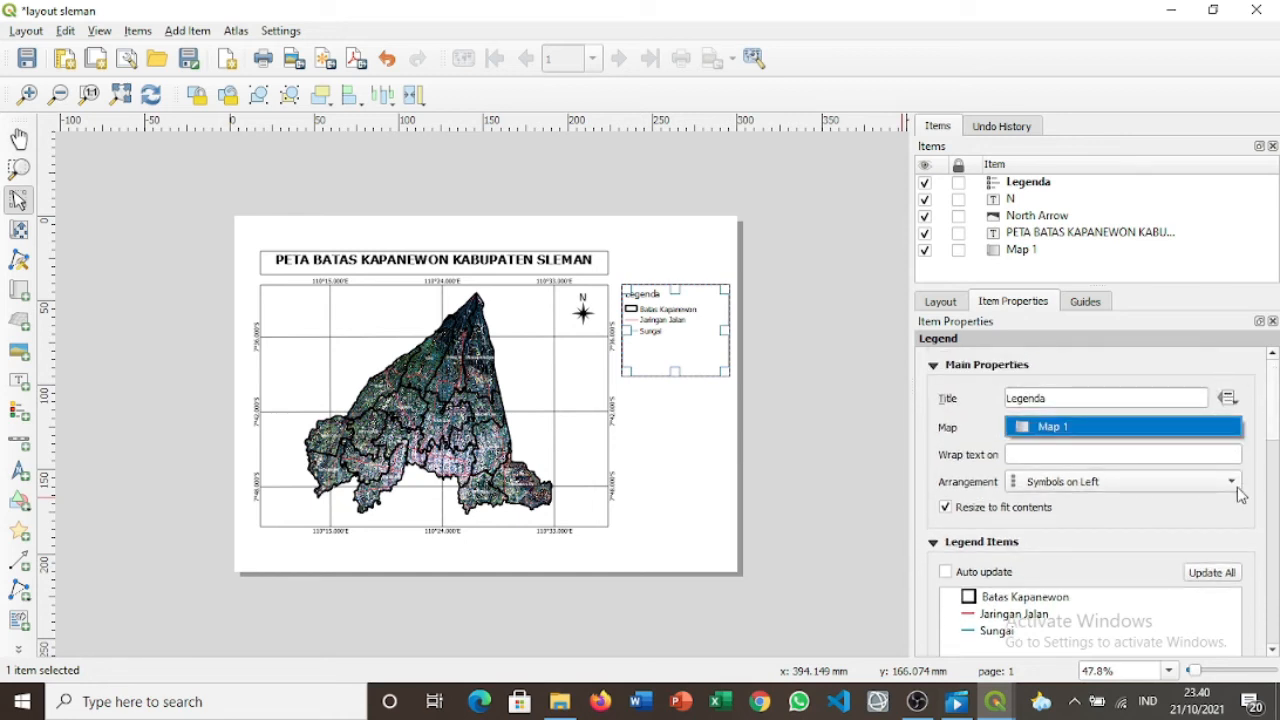
click(1208, 456)
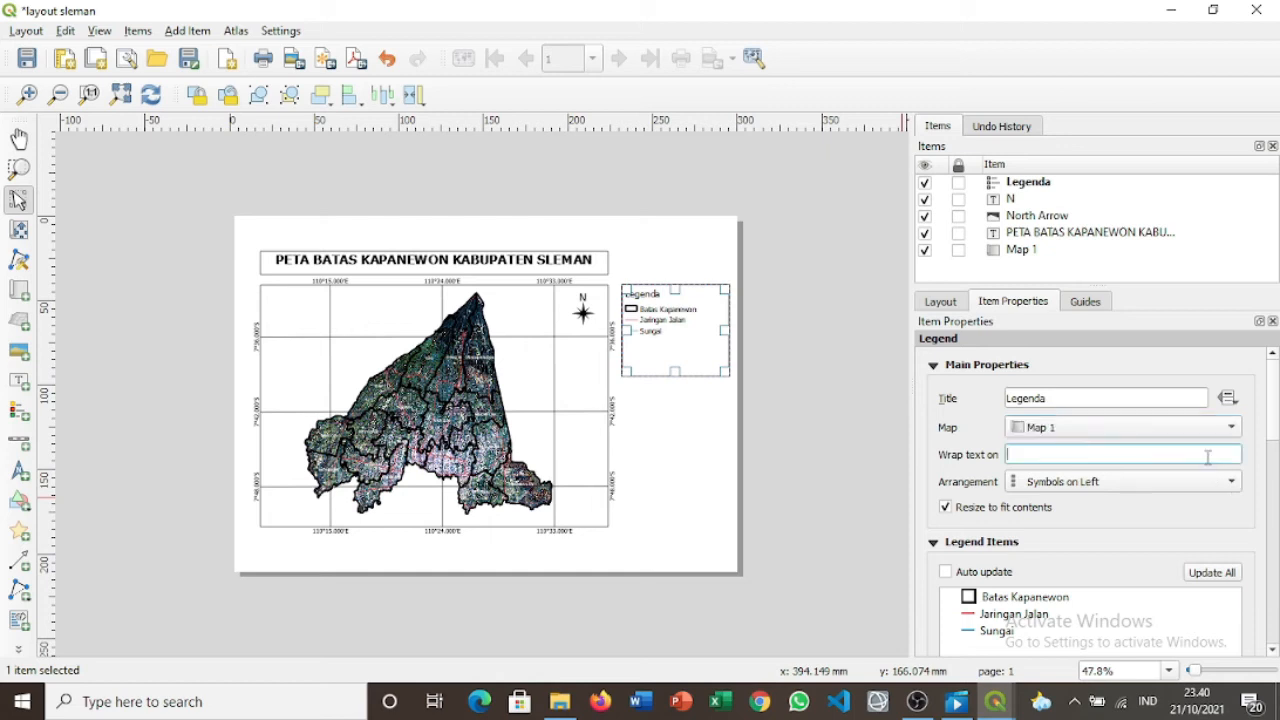
drag(704, 353, 717, 366)
click(1025, 511)
click(962, 511)
drag(1271, 427, 1271, 507)
click(1026, 532)
click(754, 246)
Set the legend title font size to 28 and enlarge the legend box.
click(934, 615)
drag(697, 334, 728, 391)
click(1237, 410)
click(1186, 449)
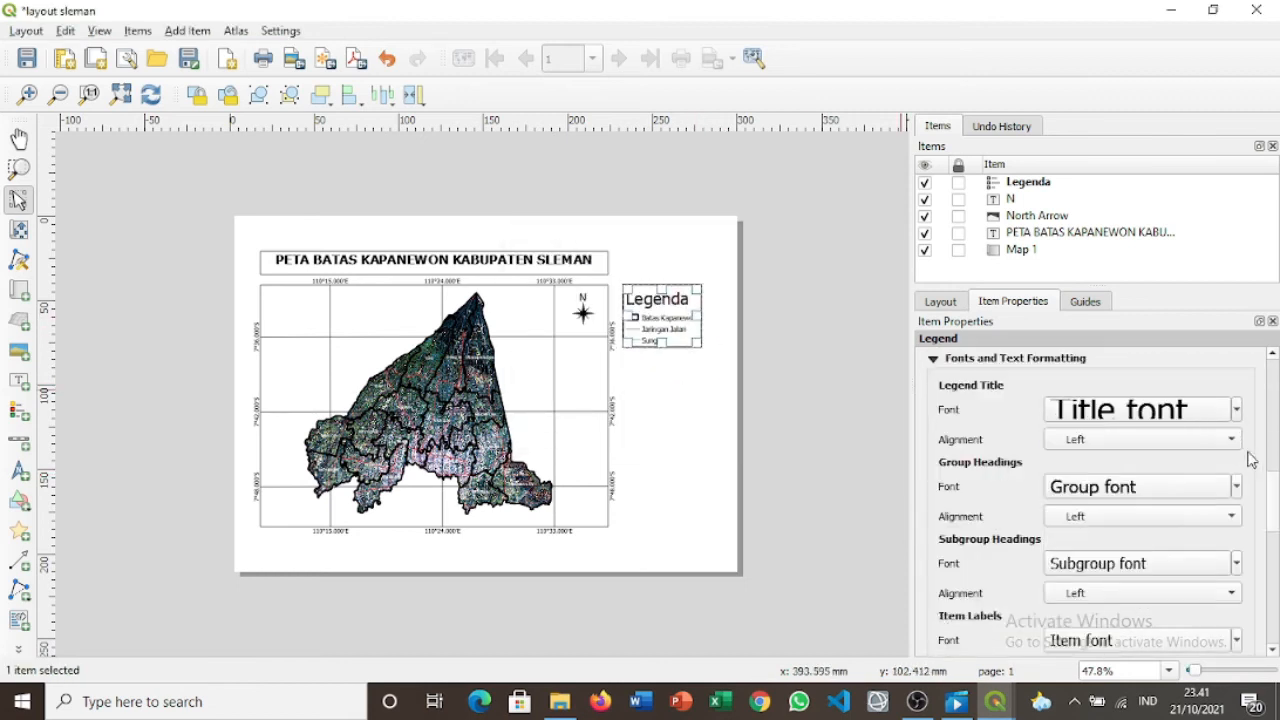
click(704, 349)
drag(699, 346, 728, 412)
drag(1272, 372, 1272, 510)
scroll(1241, 563, down, 3)
Increase the legend entry and group heading font sizes and nudge the legend left.
click(1238, 474)
click(1187, 508)
click(1187, 508)
click(708, 303)
drag(708, 303, 705, 302)
click(934, 543)
click(934, 566)
click(1238, 486)
click(1187, 527)
click(830, 398)
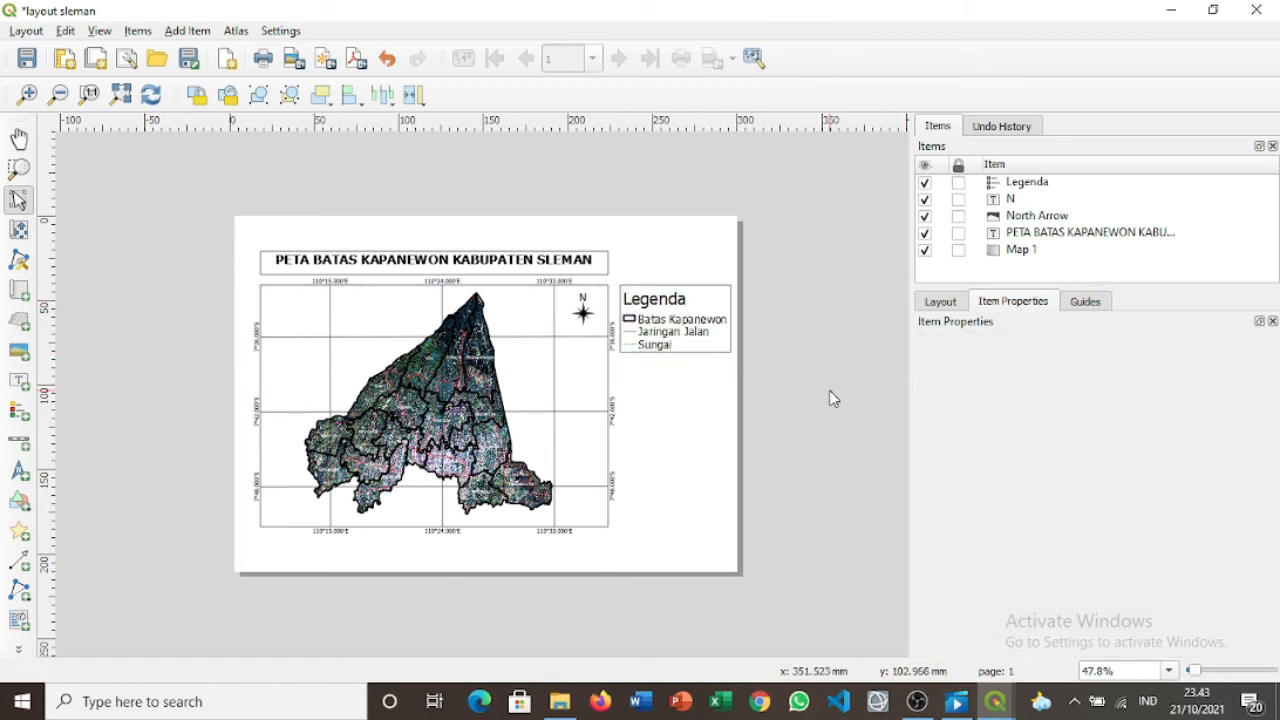
click(24, 383)
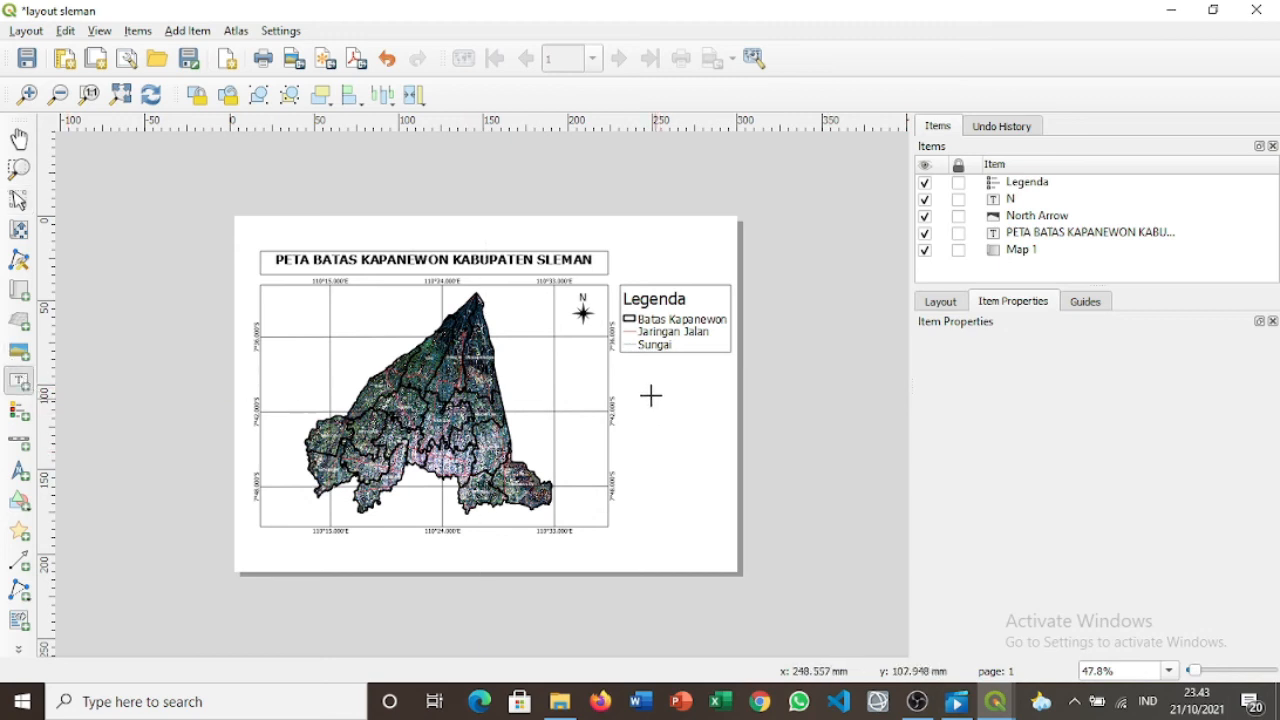
Draw a text label box below the legend and clear its placeholder text.
drag(621, 365, 730, 445)
click(1055, 413)
key(BackSpace)
key(BackSpace)
key(BackSpace)
key(BackSpace)
key(BackSpace)
key(BackSpace)
key(BackSpace)
key(BackSpace)
key(BackSpace)
key(BackSpace)
key(BackSpace)
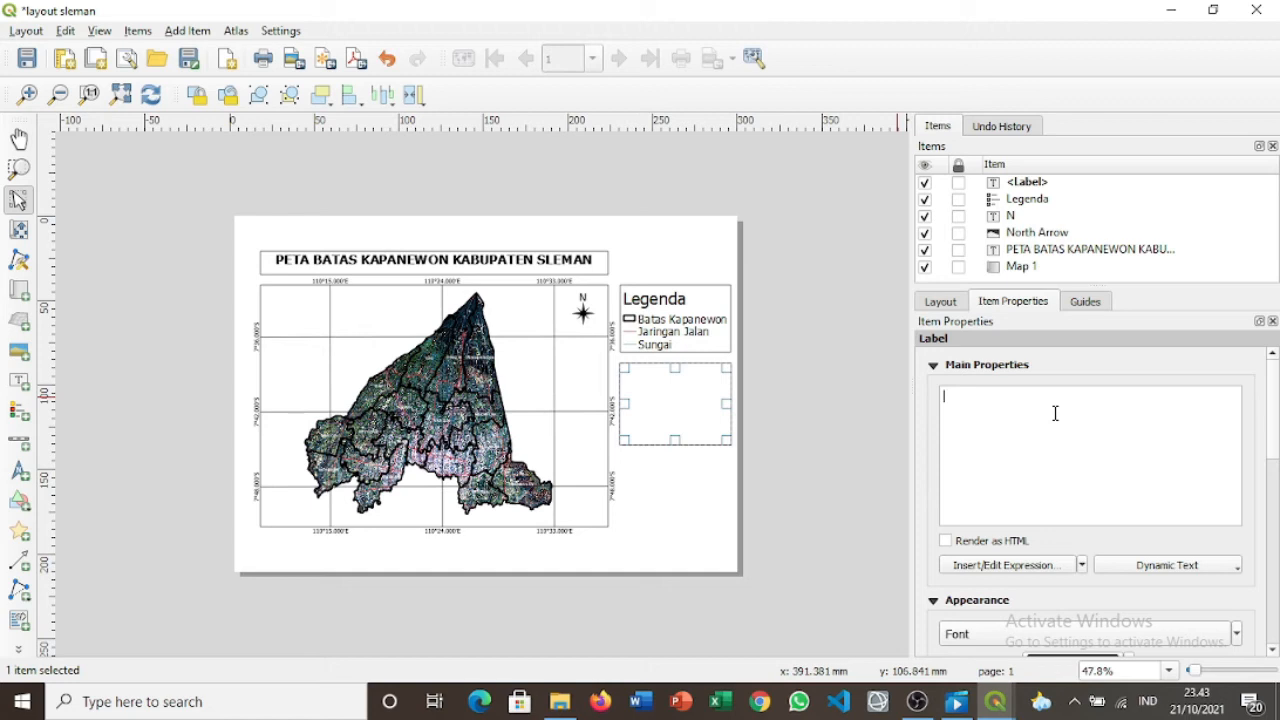
Type 'Sistem Koordinat : Geografis' and 'Datum : WGS 1984/ UTM Zone 49S' on two lines with aligned colons.
text(Sistem Koordinat)
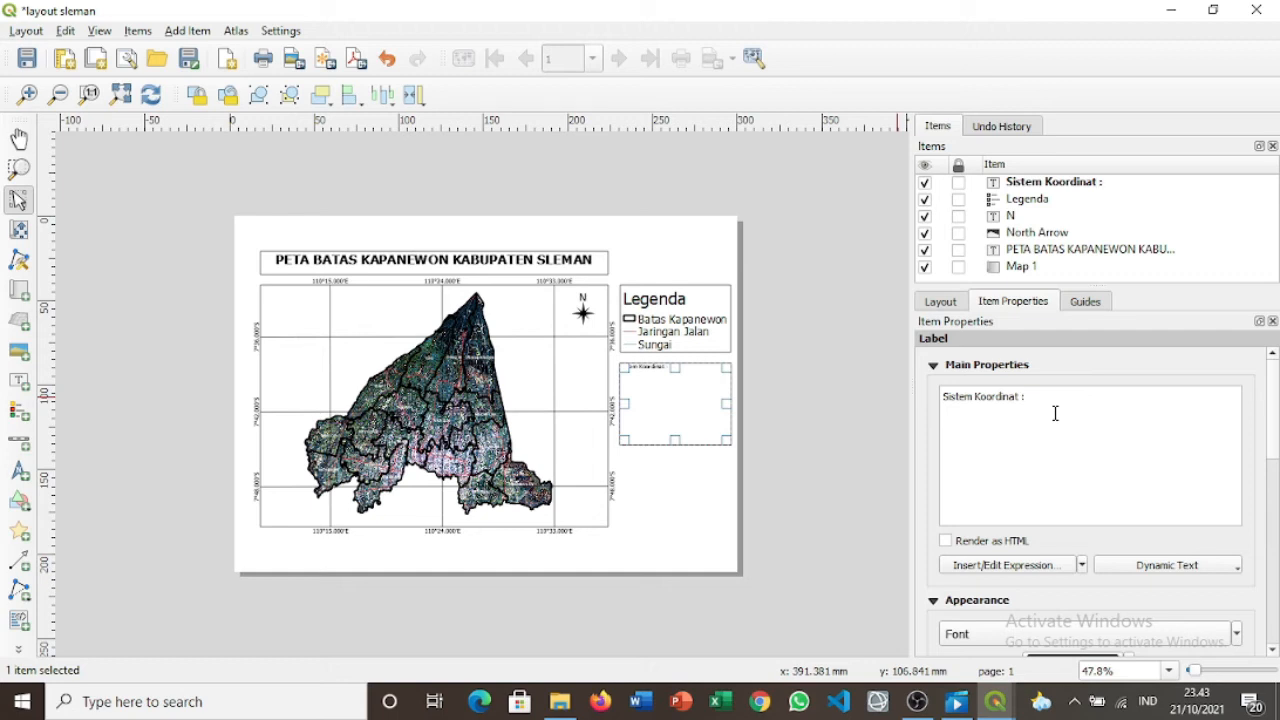
text(: Geografis)
key(Return)
text(Datum          : WGS)
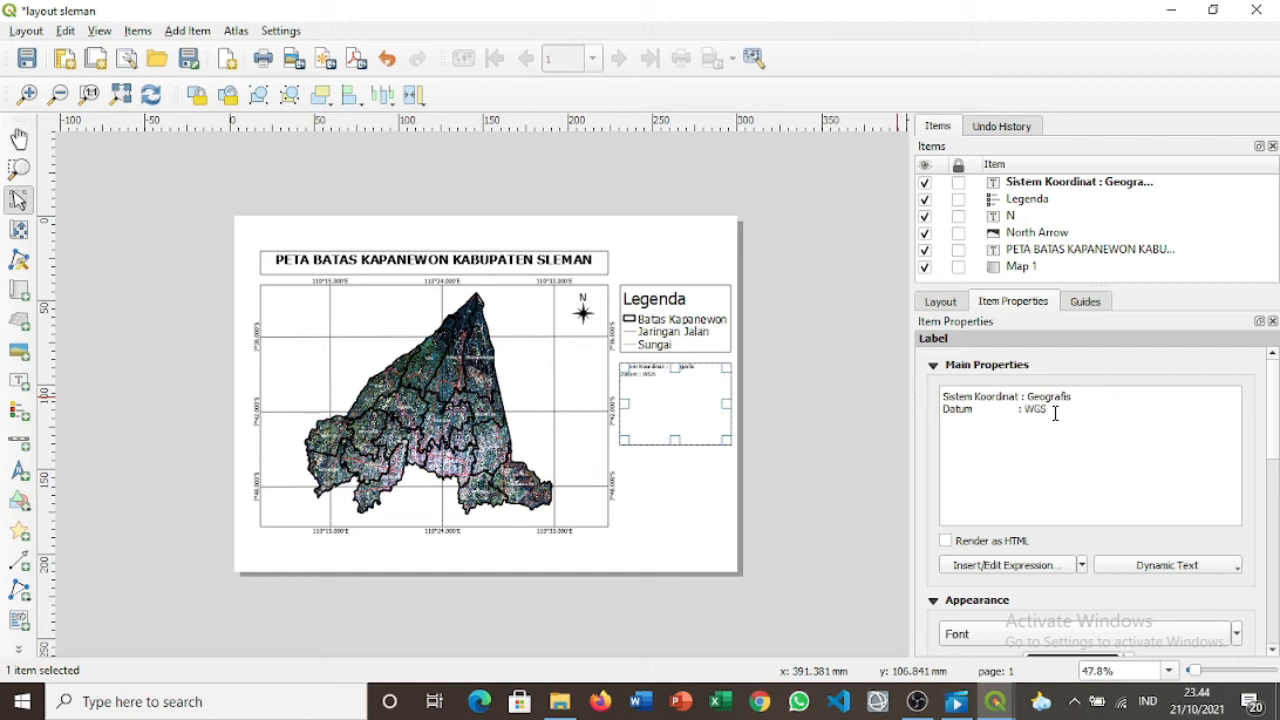
text( 1984)
text(/ UTM Zone 49S)
click(1020, 410)
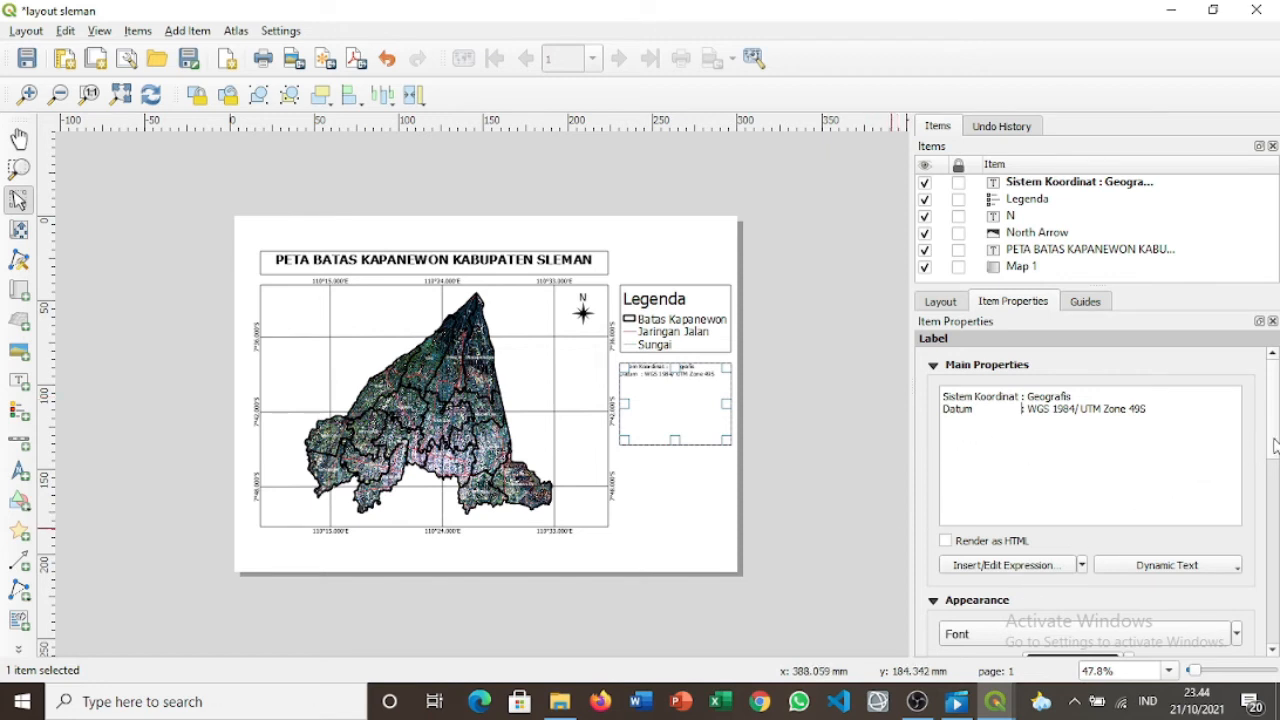
scroll(1275, 445, down, 5)
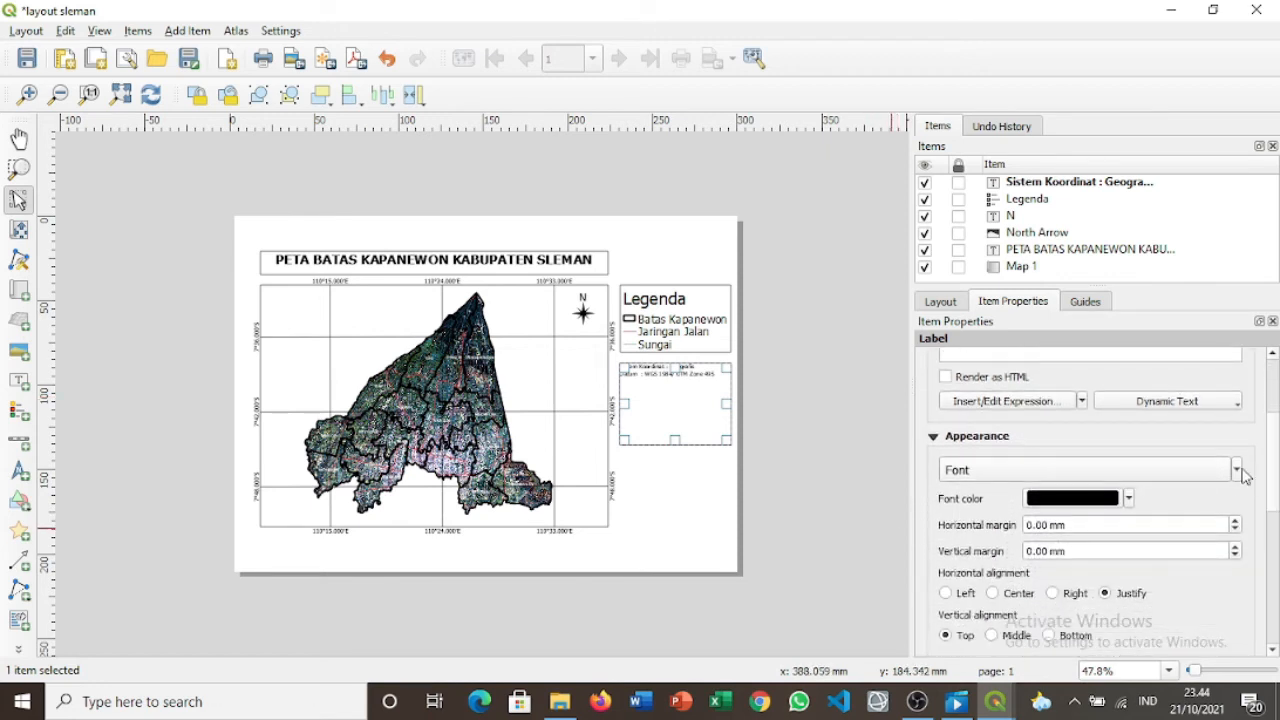
Set the coordinate-system label's font size to 11 and shrink its box to fit the text.
click(1237, 470)
click(1081, 509)
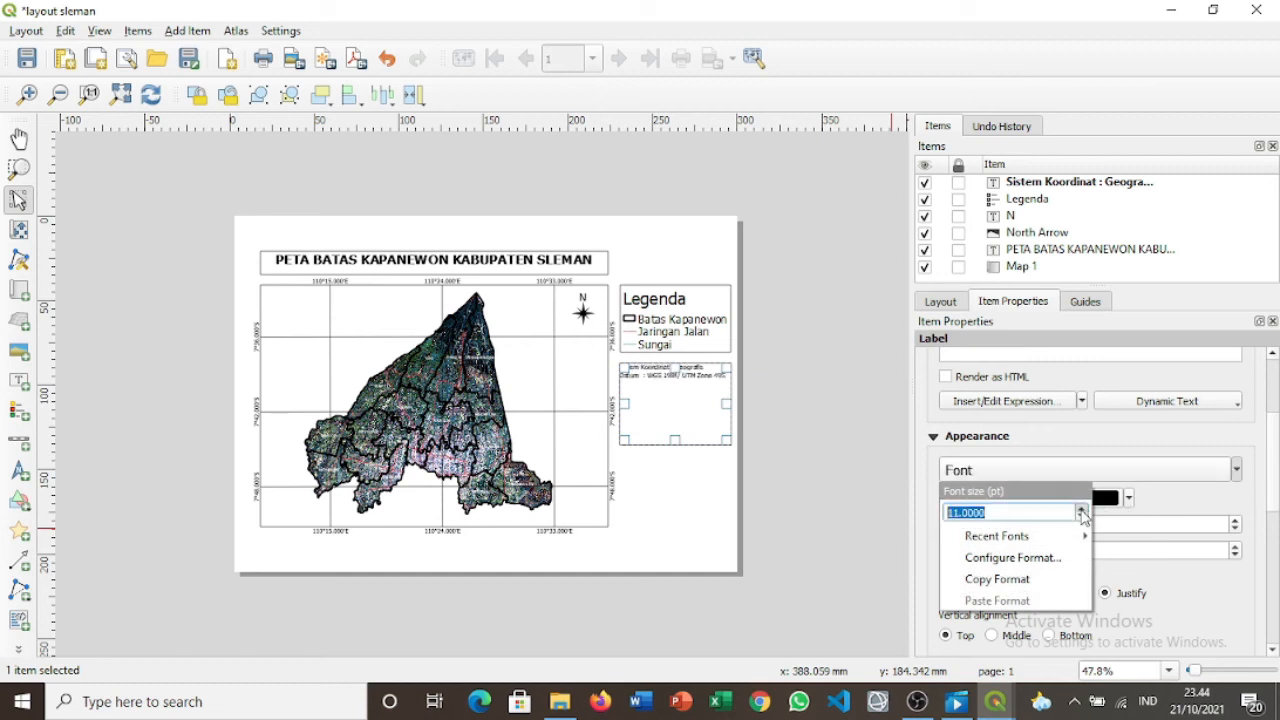
click(1081, 510)
click(1081, 517)
click(678, 442)
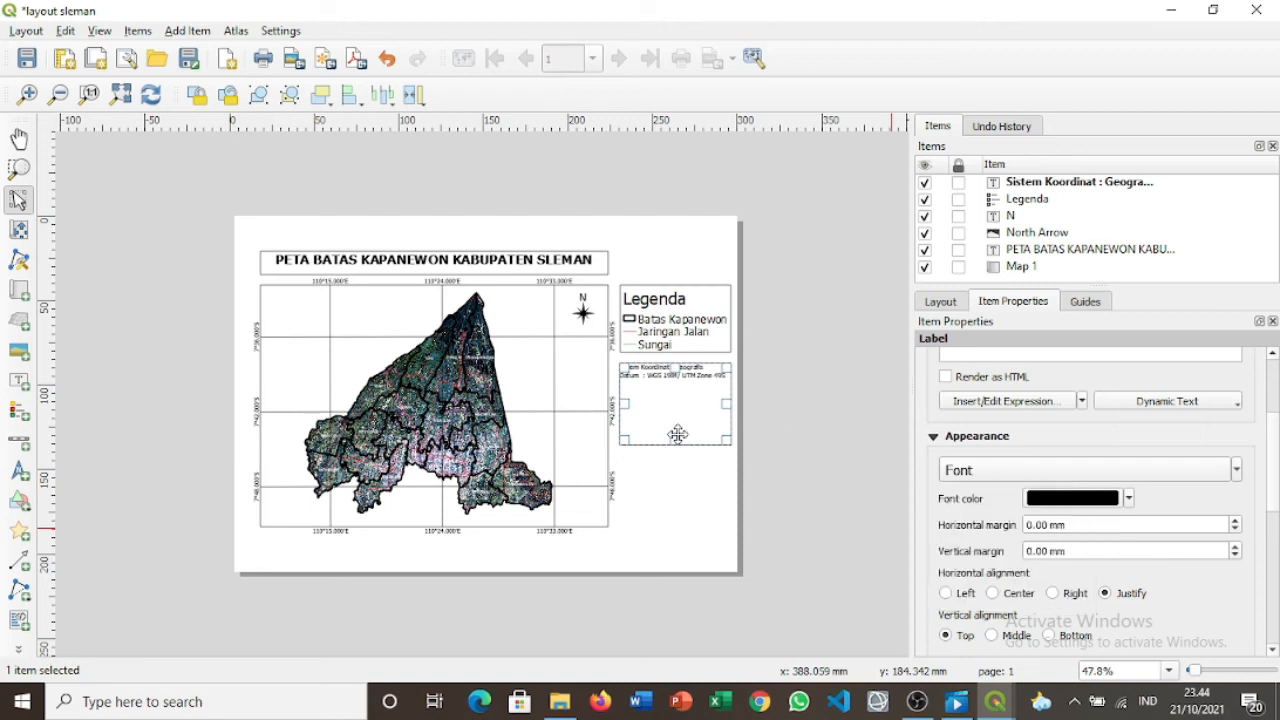
drag(677, 440, 698, 357)
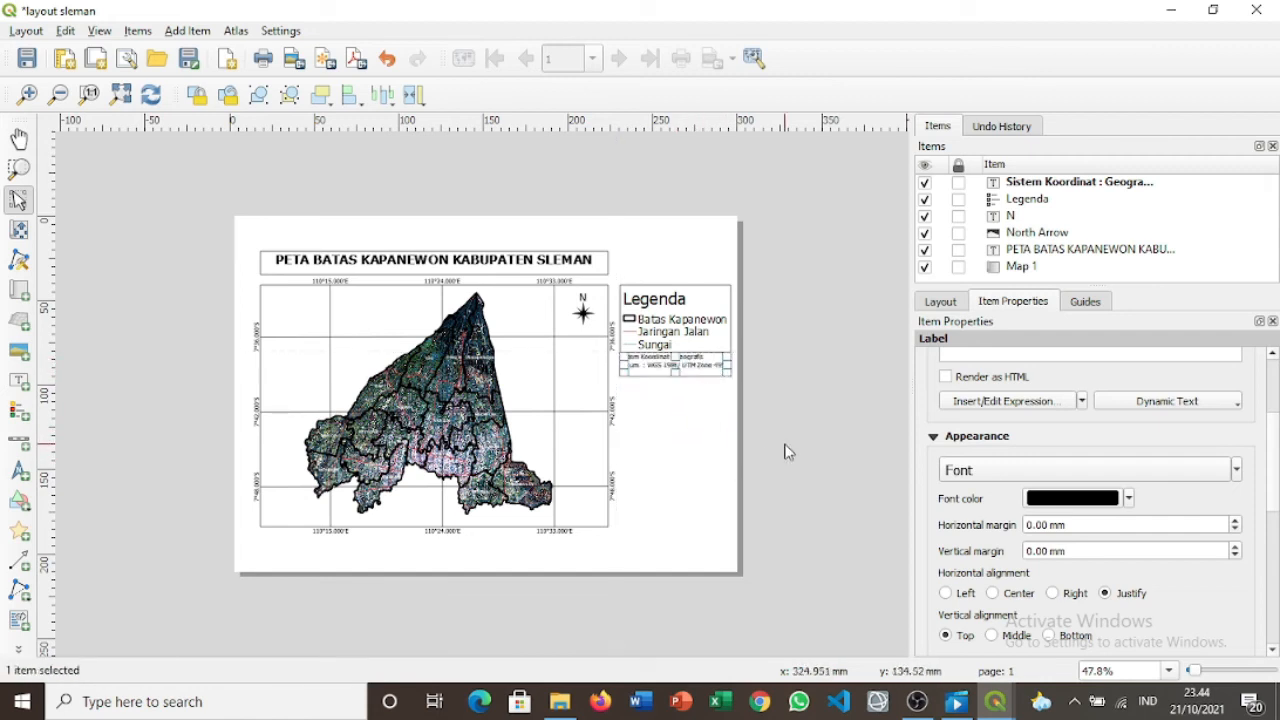
click(790, 448)
Add a frame around the Sistem Koordinat label.
click(688, 366)
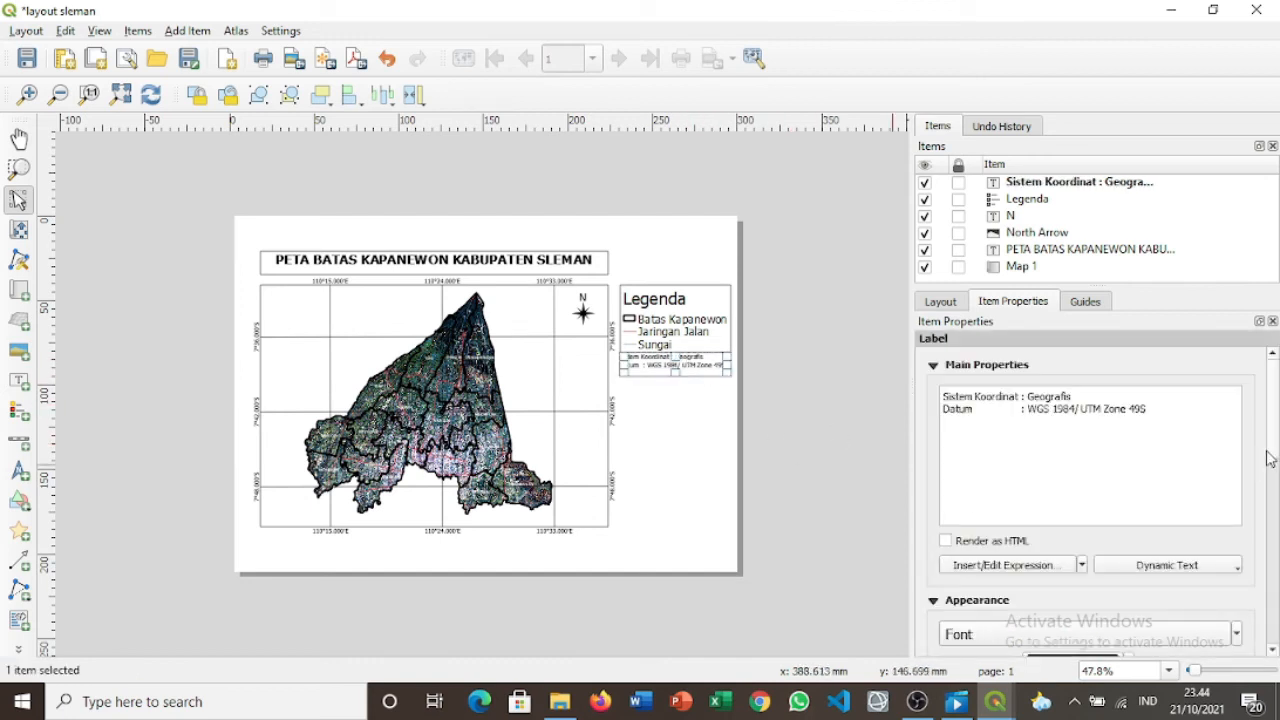
drag(1267, 452, 1255, 562)
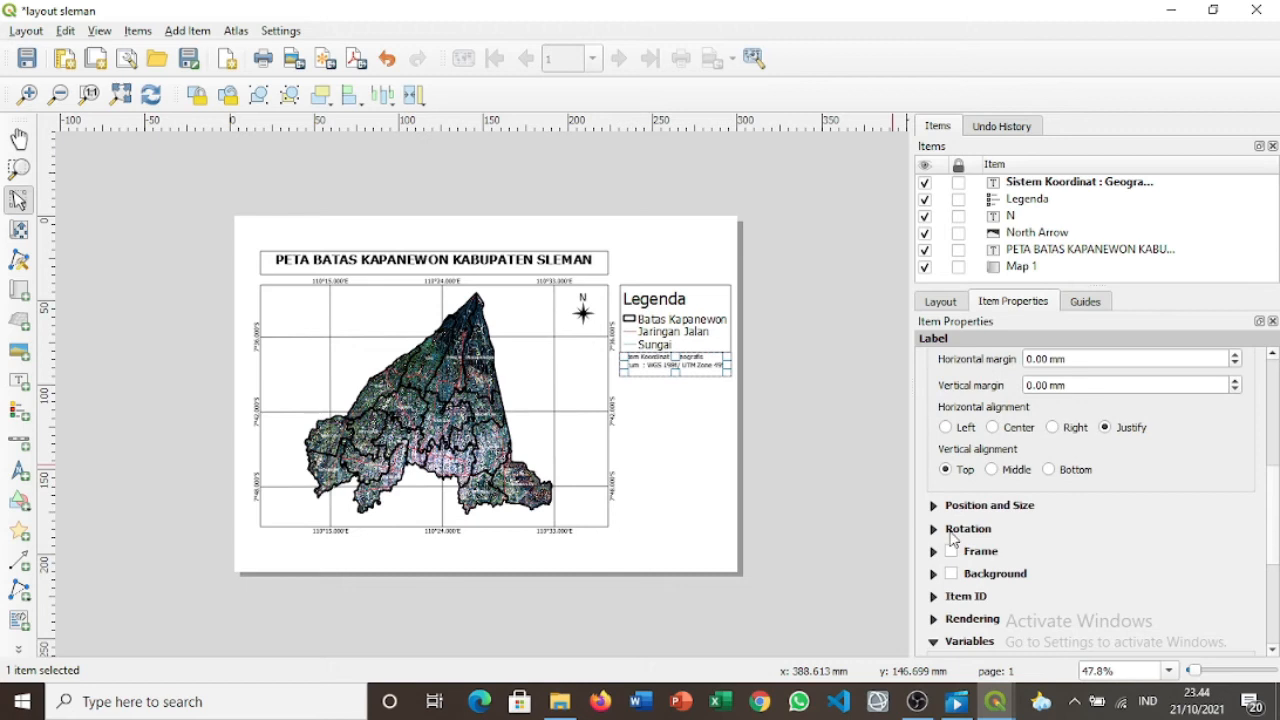
click(951, 557)
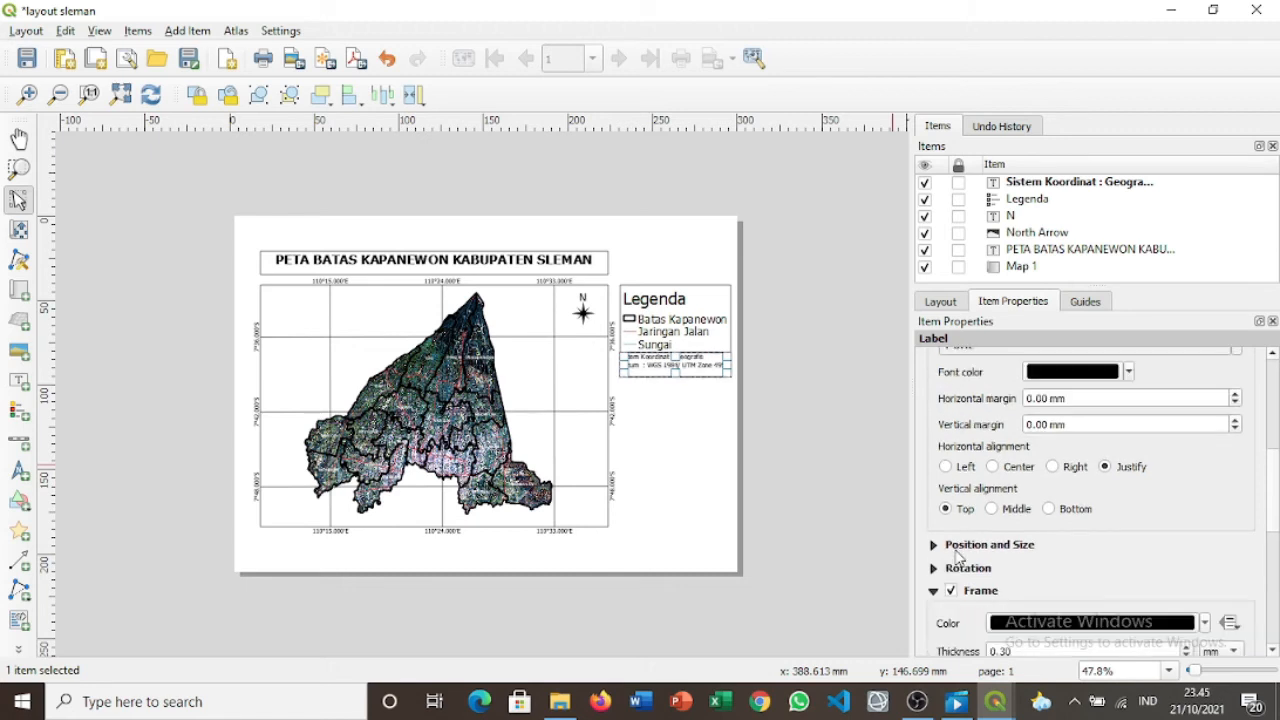
click(804, 419)
Left-align the Sistem Koordinat label's text.
click(697, 369)
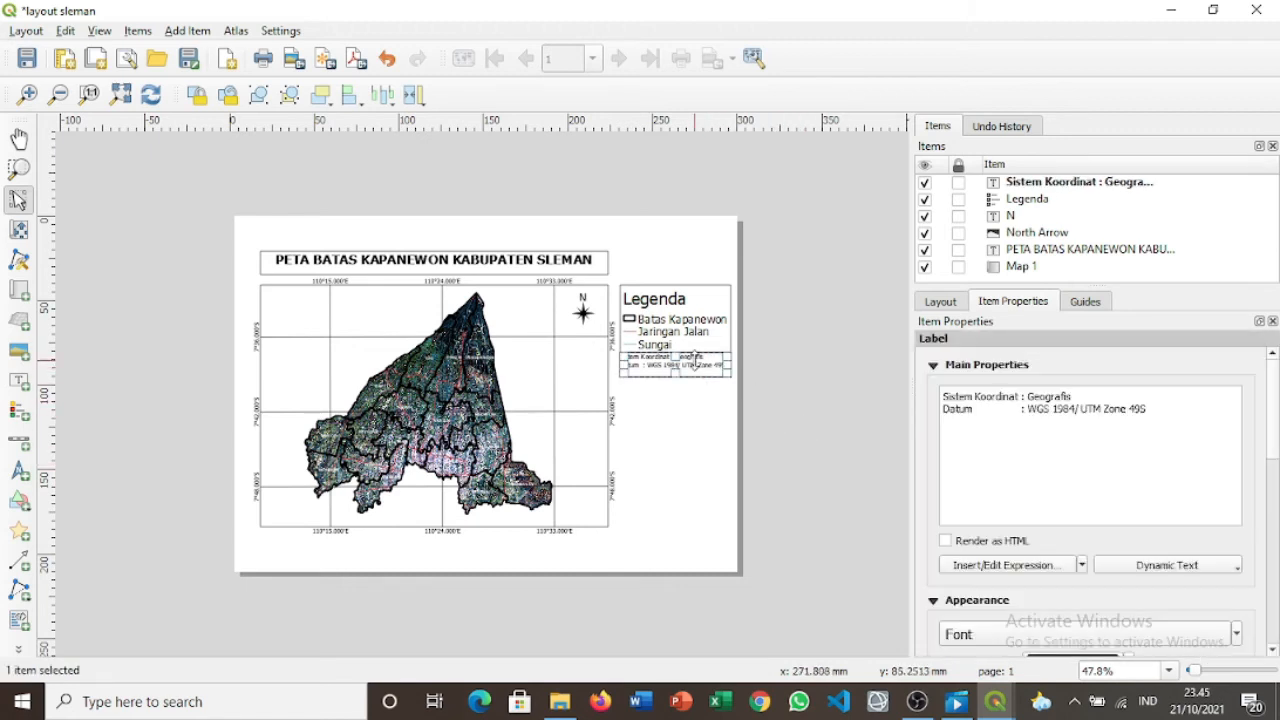
drag(1275, 468, 1275, 540)
click(946, 503)
click(993, 504)
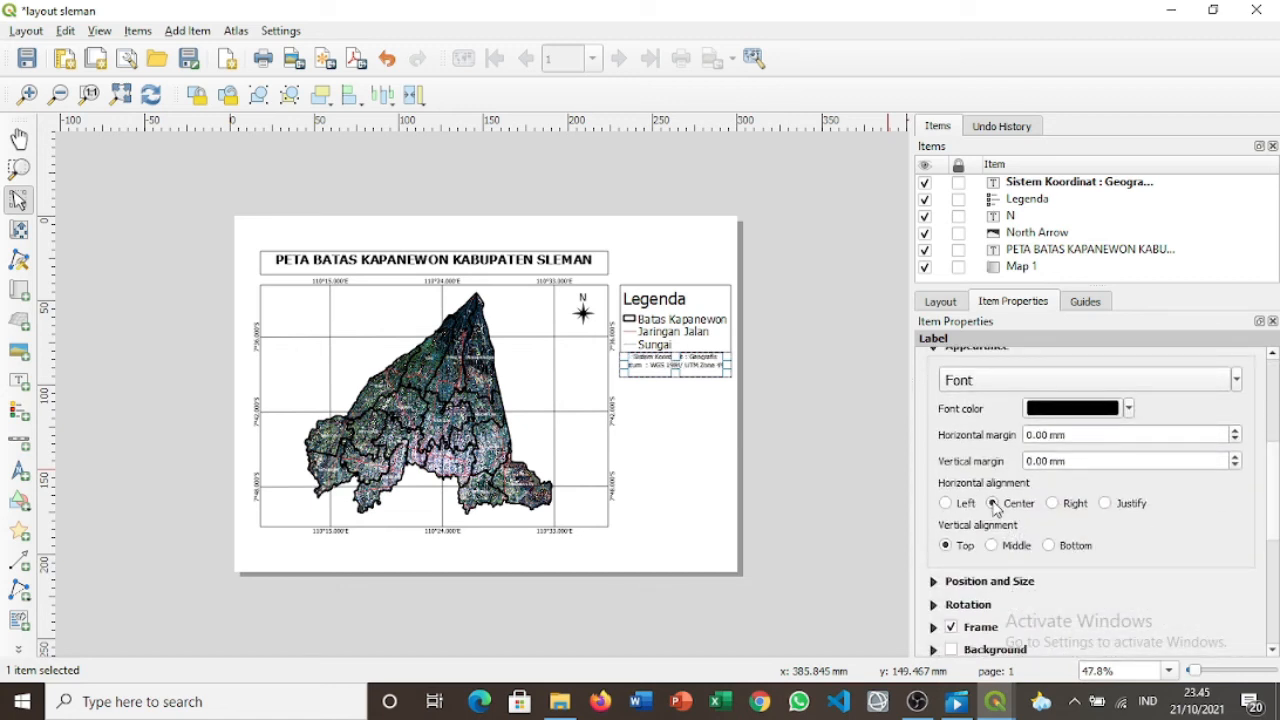
click(946, 503)
click(808, 387)
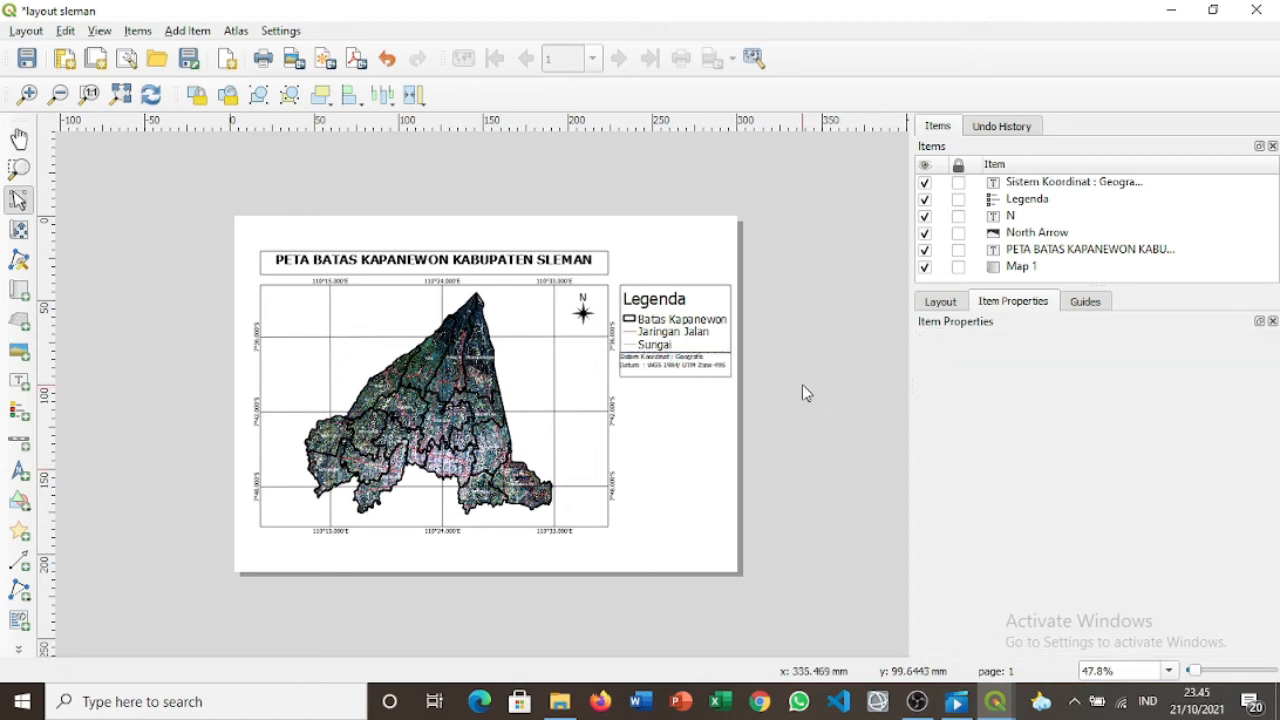
click(708, 361)
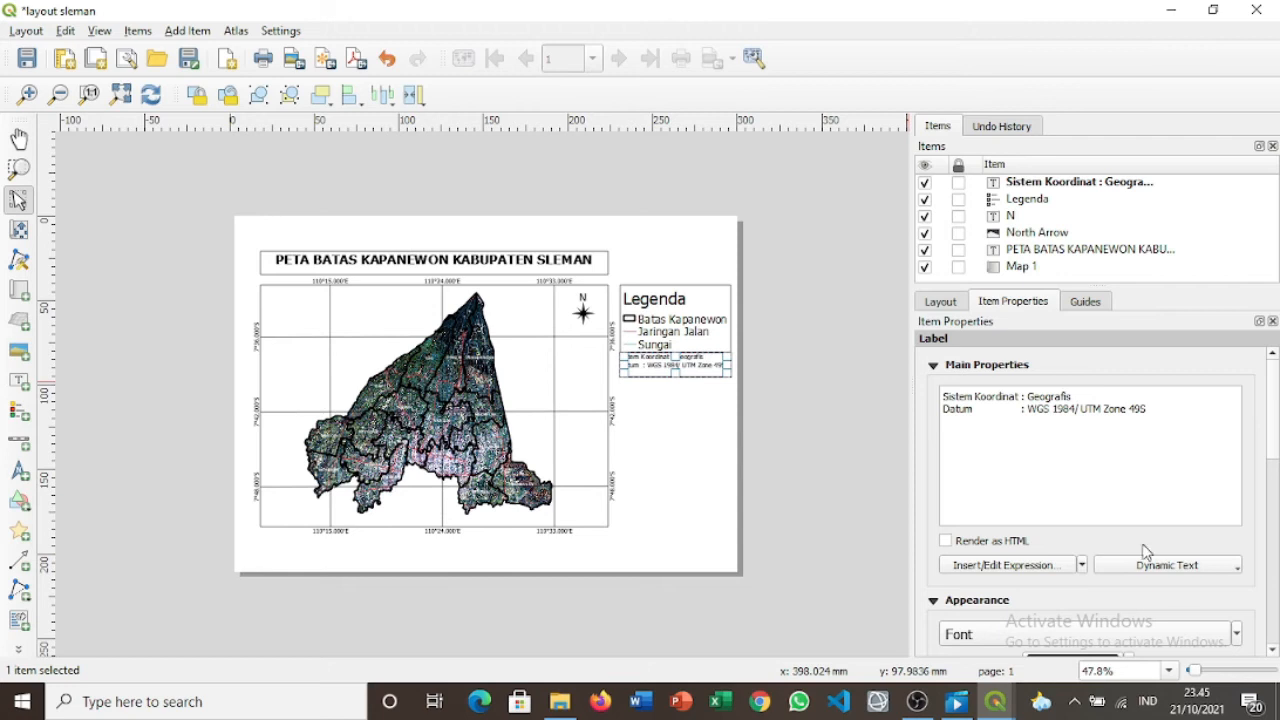
Raise the Sistem Koordinat label's font size to 12.
scroll(1275, 434, down, 3)
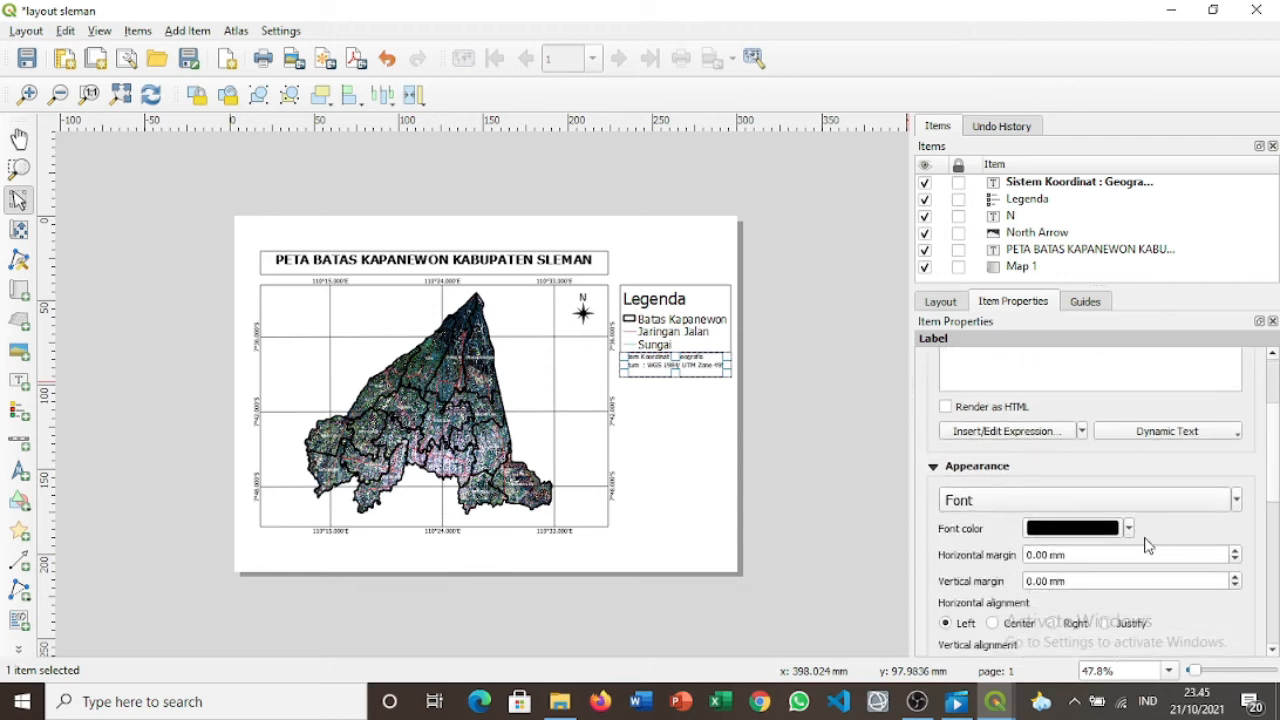
click(1234, 500)
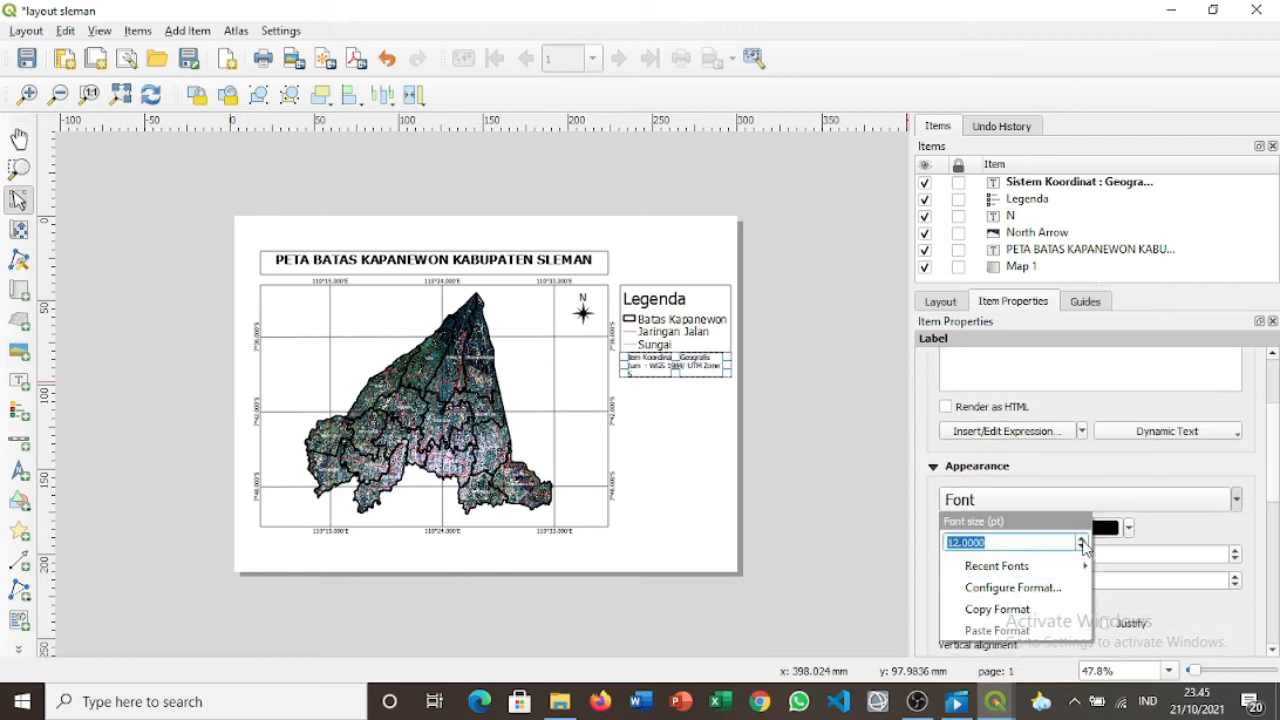
click(834, 457)
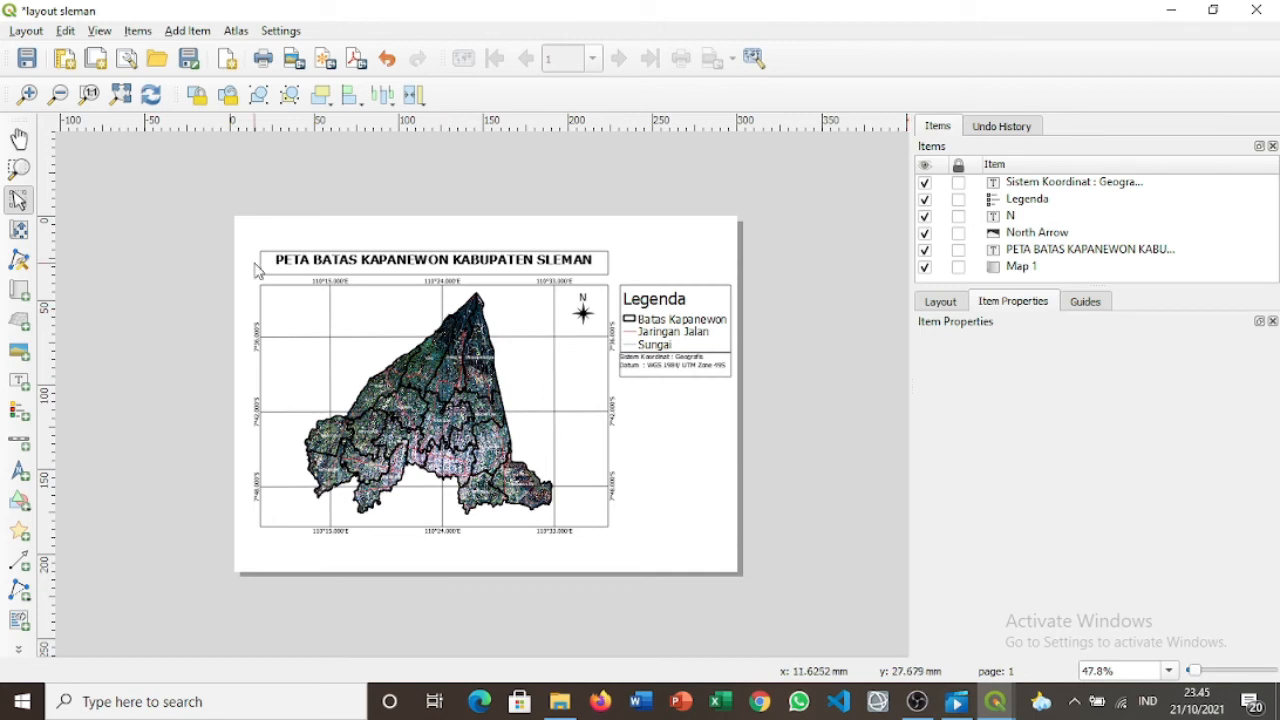
Draw a label below the coordinate box reading 'Sumber - Citra Landsat 8 OLI 2019 - Inageoportal Kabupaten Sleman'.
click(19, 382)
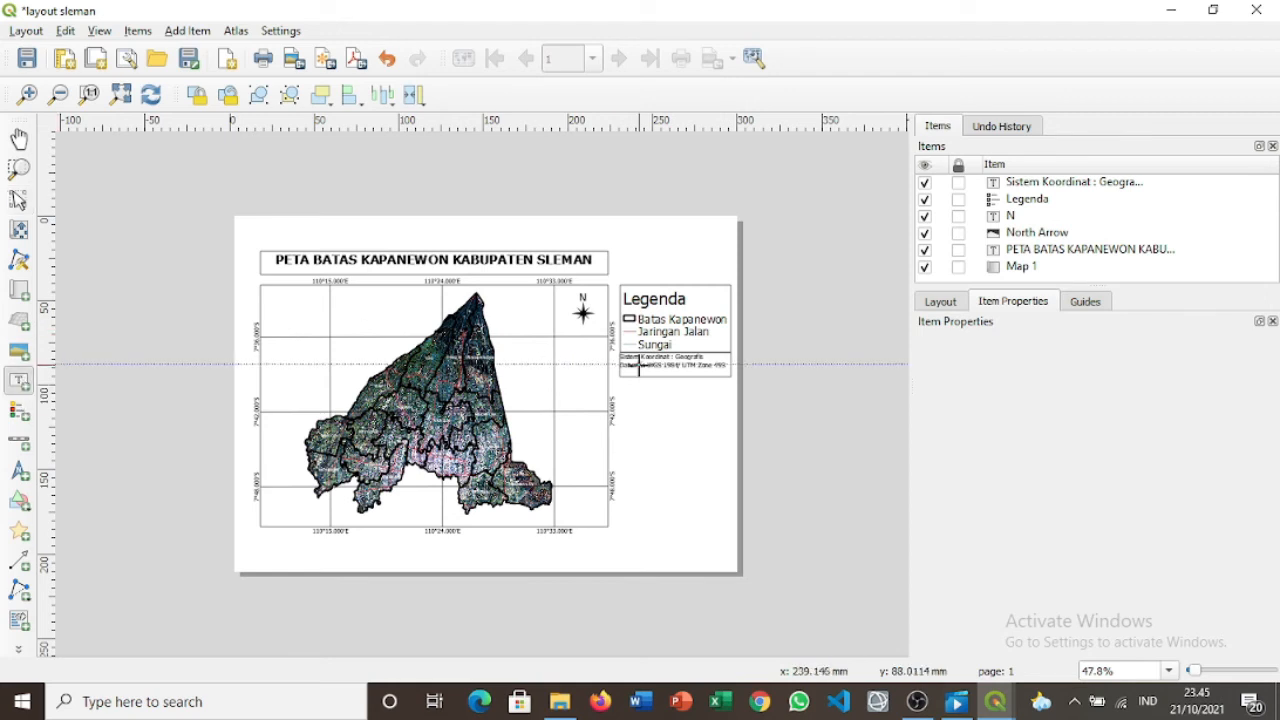
drag(620, 378, 733, 413)
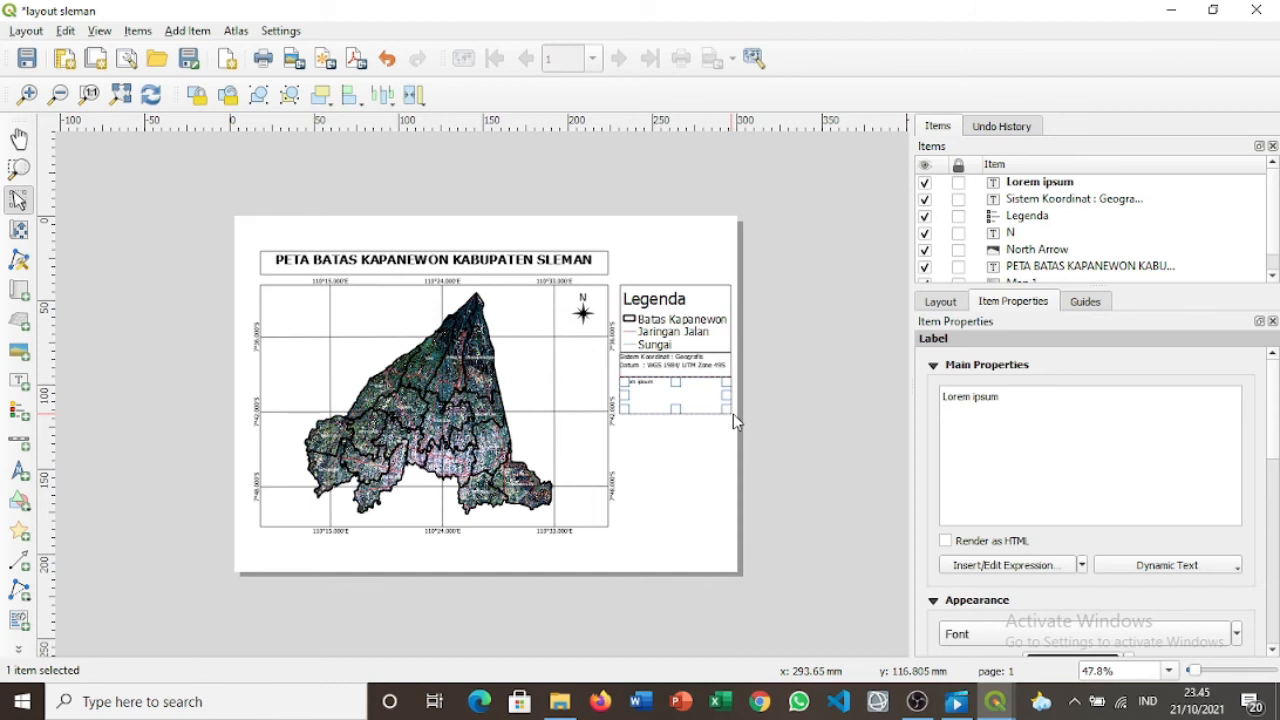
click(1048, 413)
key(BackSpace)
key(BackSpace)
key(BackSpace)
key(BackSpace)
key(BackSpace)
key(BackSpace)
key(BackSpace)
key(BackSpace)
key(BackSpace)
key(BackSpace)
key(BackSpace)
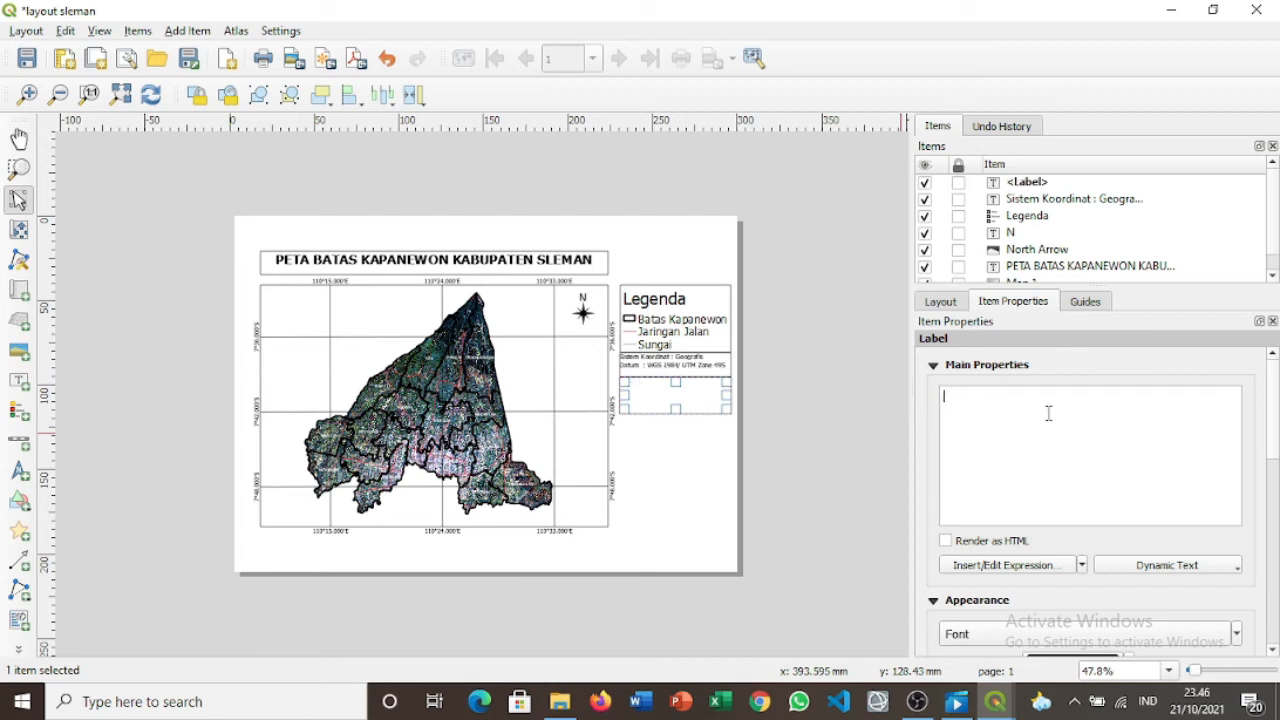
text(Sumber)
text(-)
text( Citra Landsat)
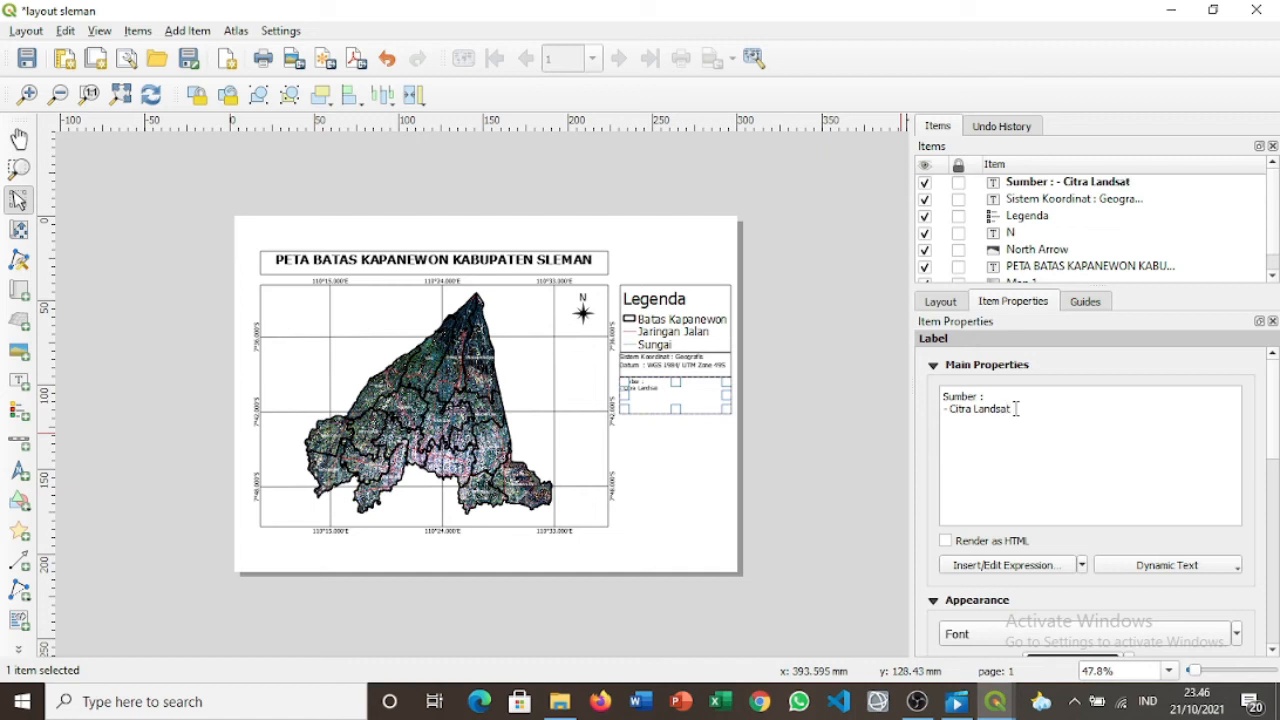
text( 8 OLI)
text( 2019 )
text(-)
text( Inageo)
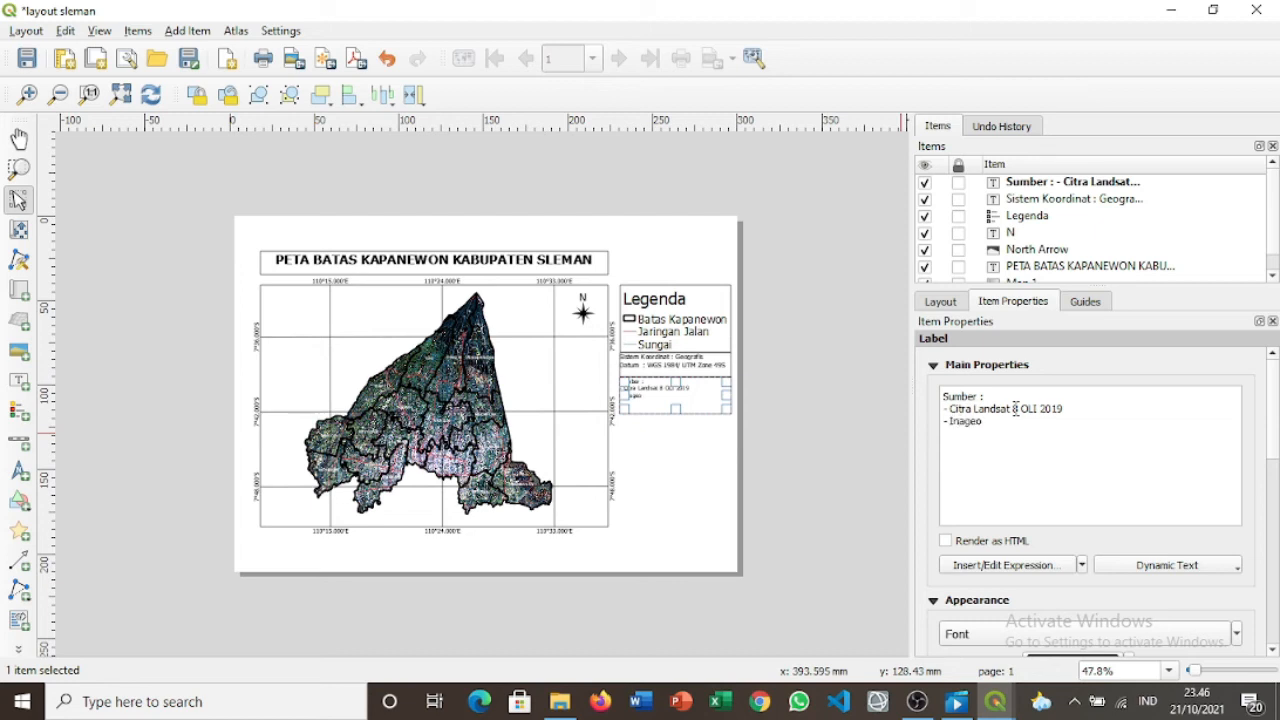
text(portal Kabupaten Sleman)
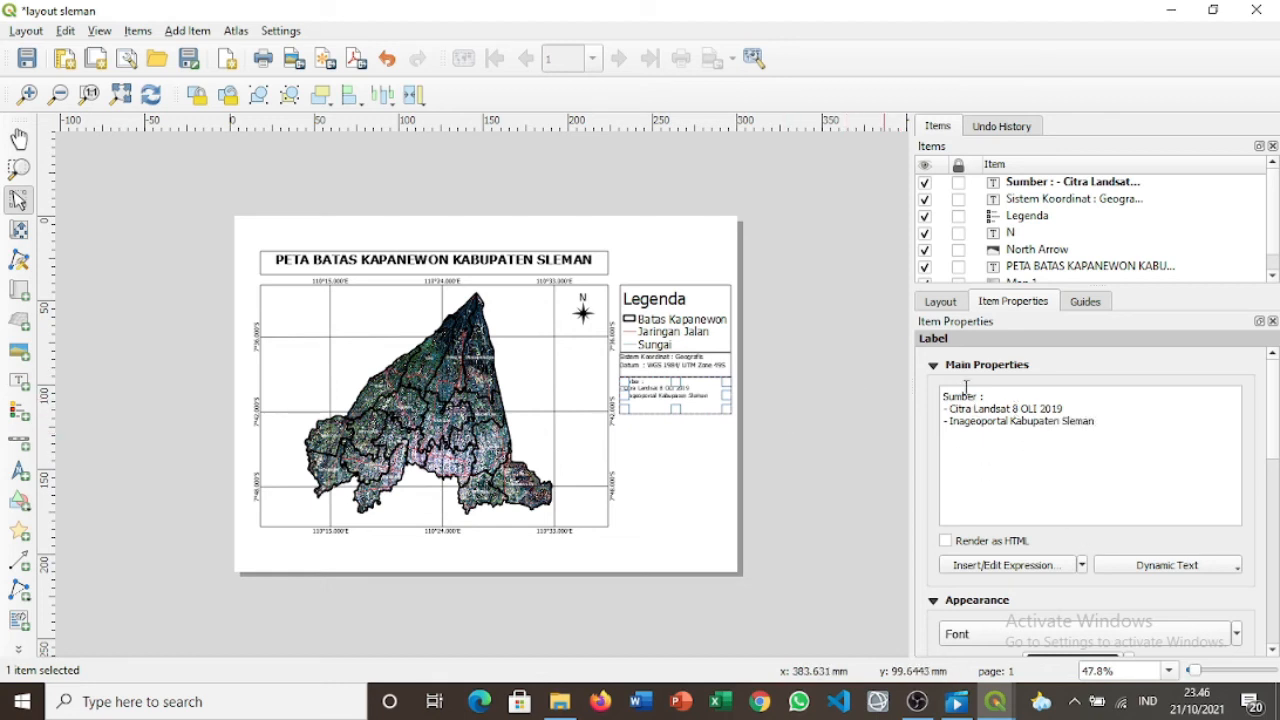
click(946, 396)
key(Return)
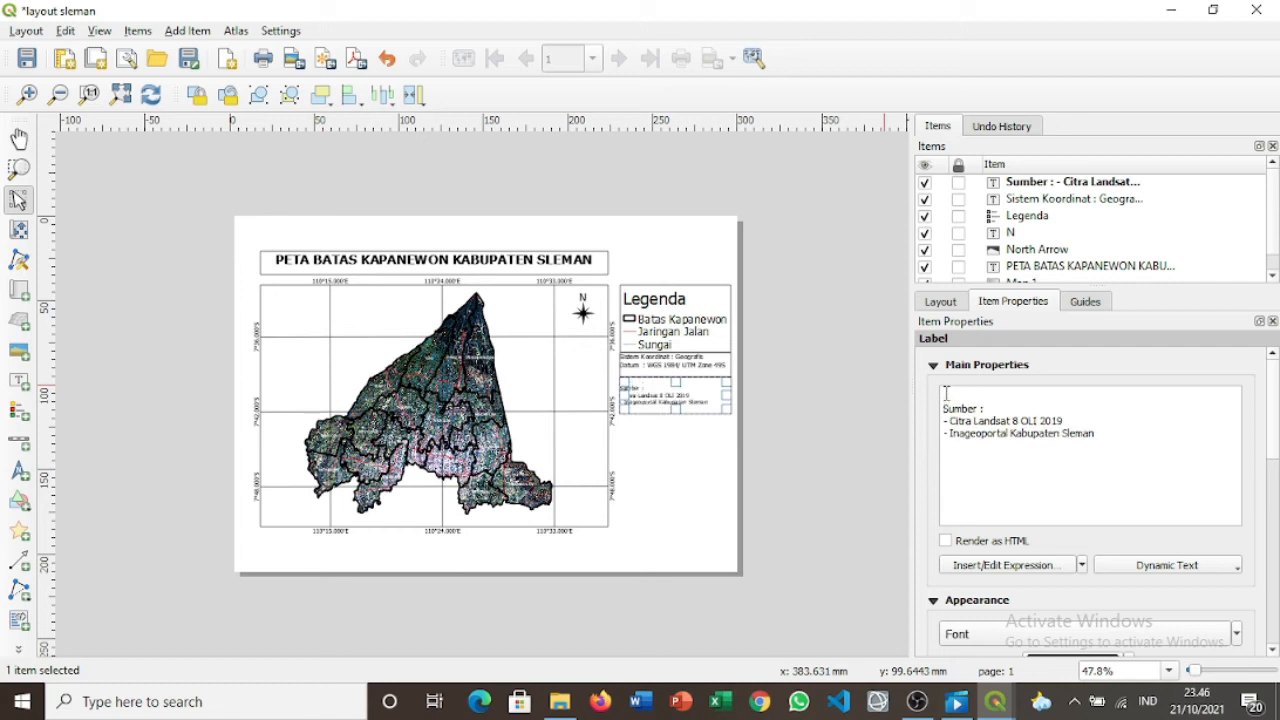
Raise the Sumber label's font size by four steps.
scroll(1276, 462, down, 3)
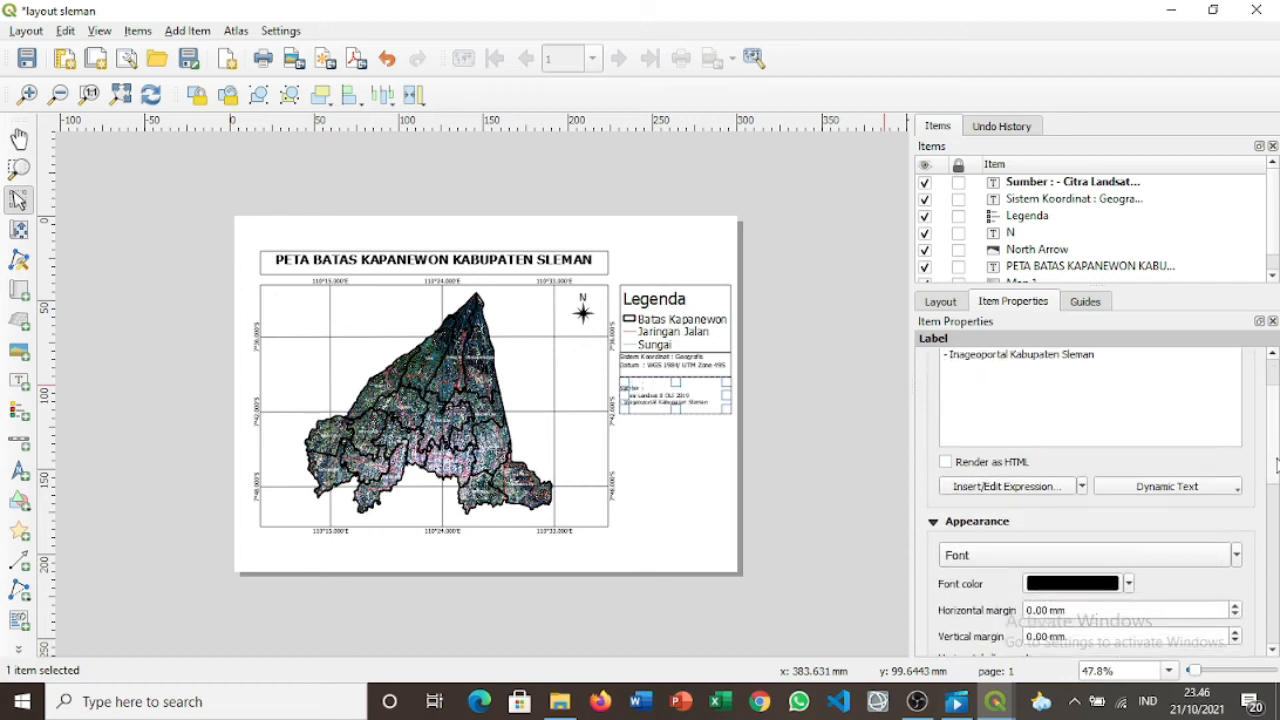
scroll(1276, 462, down, 4)
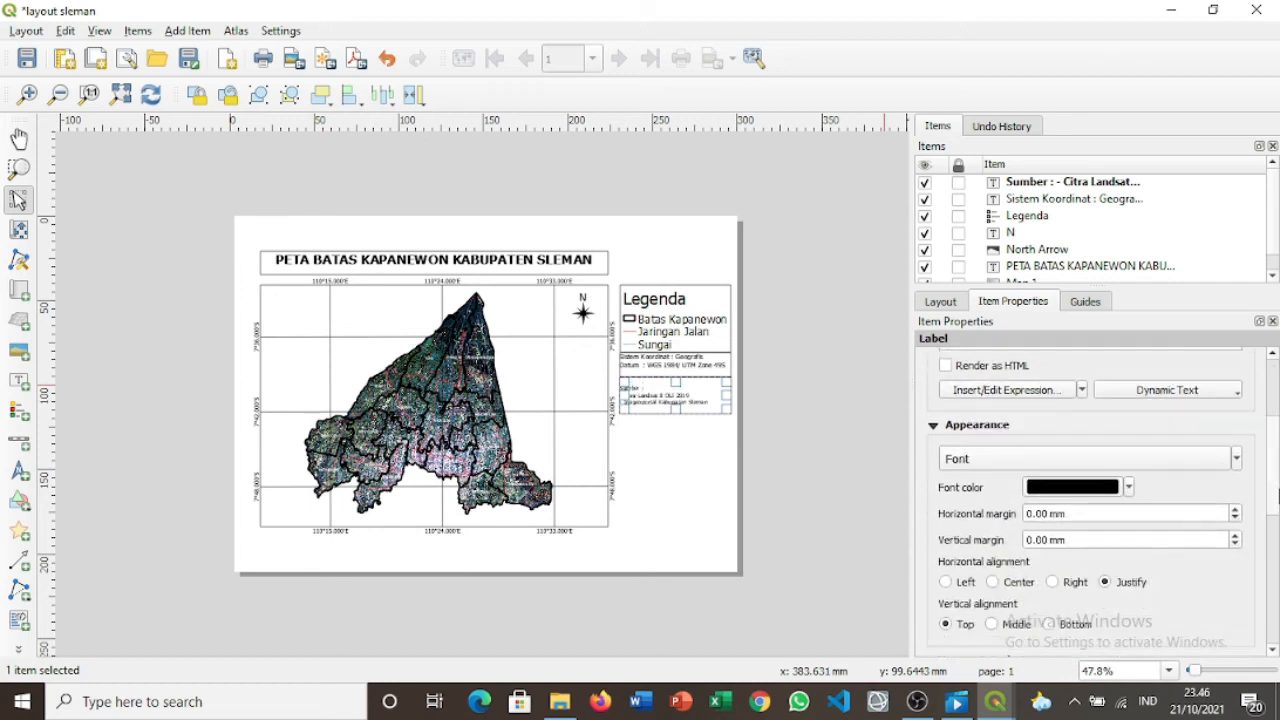
click(1237, 462)
click(1082, 497)
click(1082, 497)
click(1082, 497)
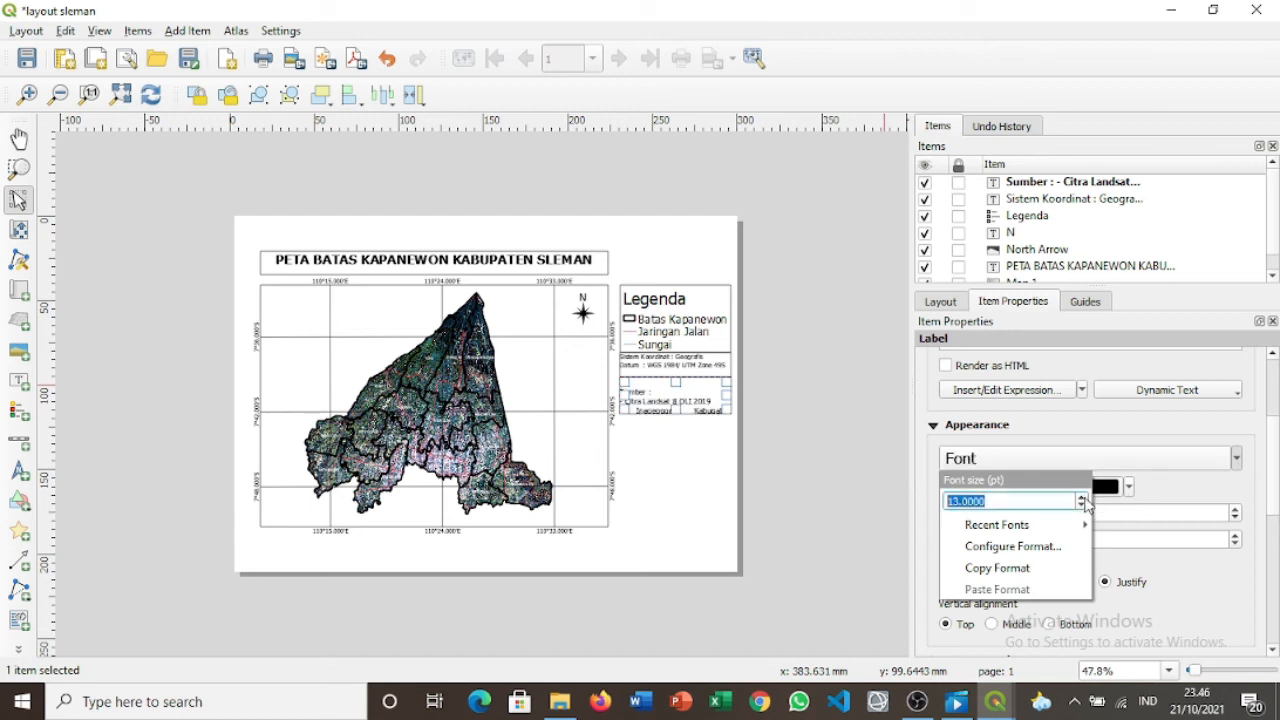
click(1084, 499)
click(817, 424)
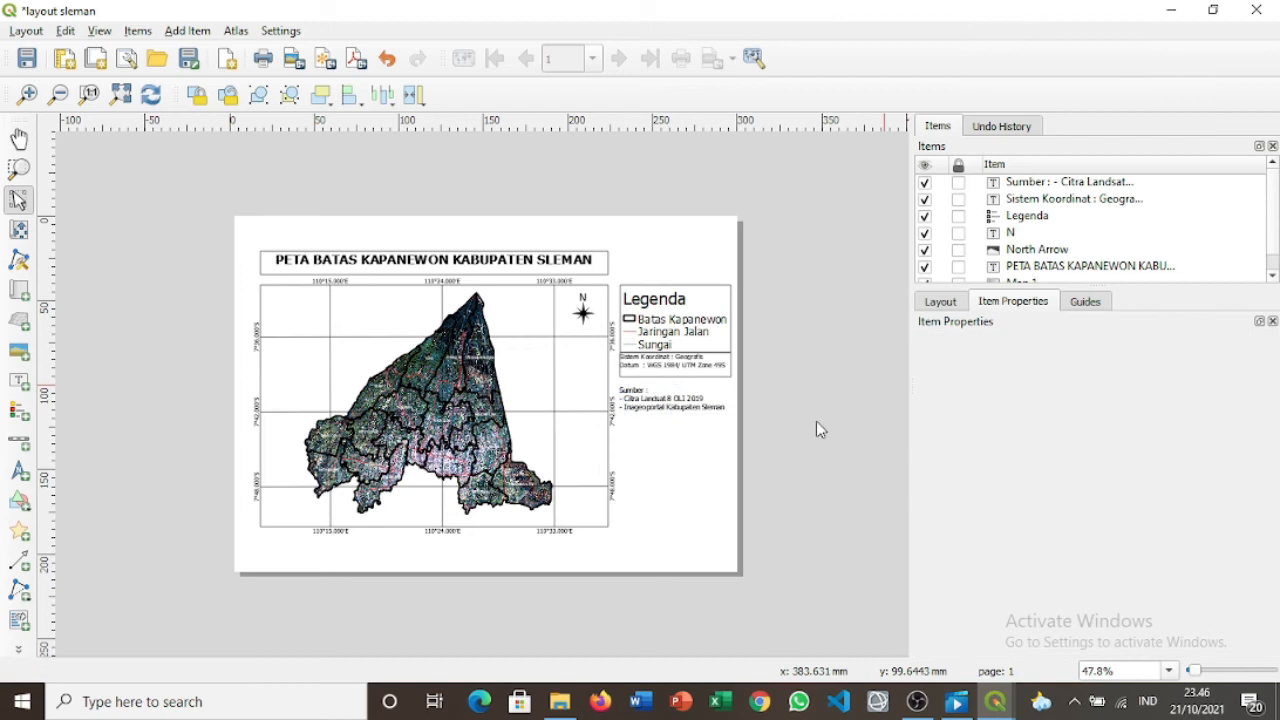
Give the Sumber source label a border frame.
click(713, 402)
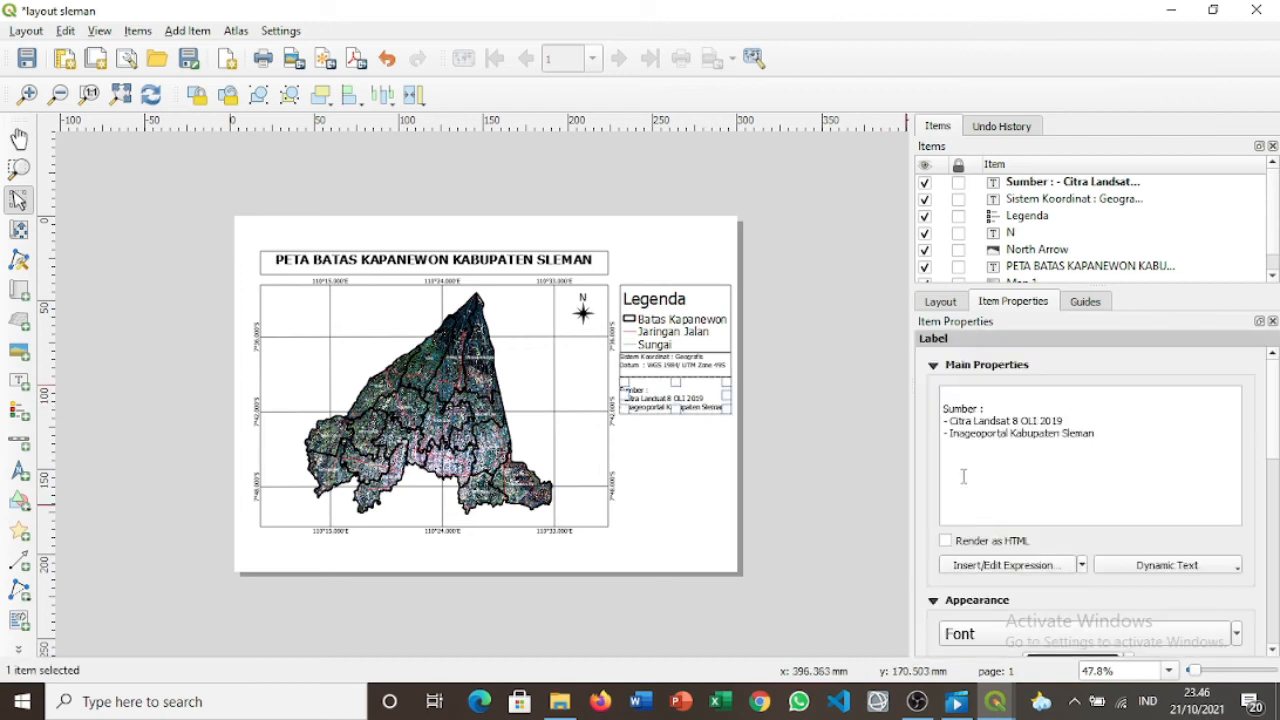
drag(1274, 432, 1277, 500)
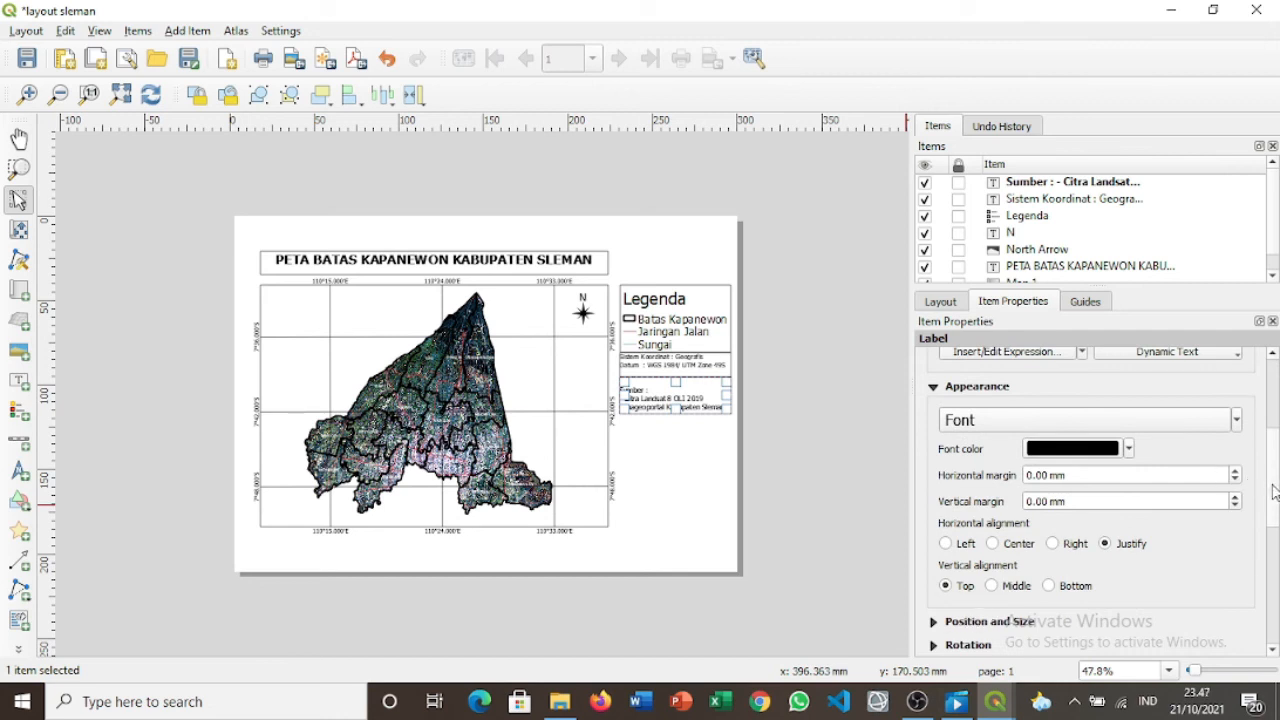
drag(1274, 490, 1274, 531)
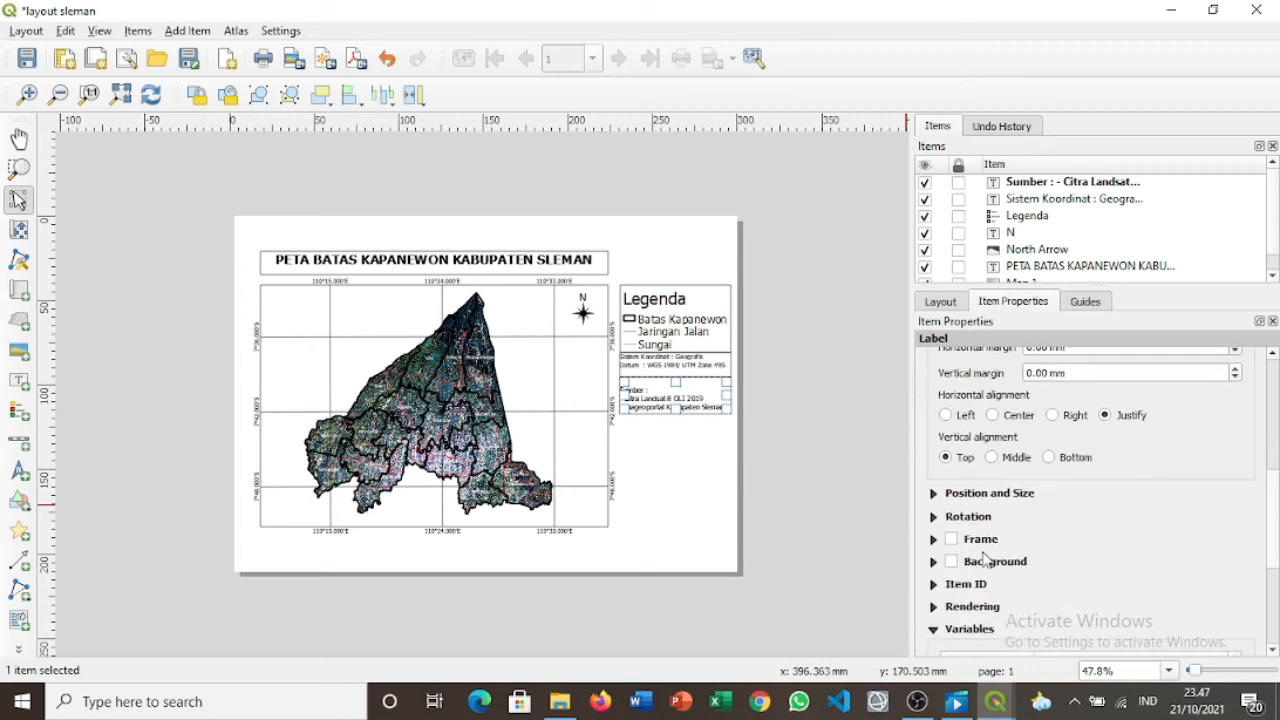
click(951, 539)
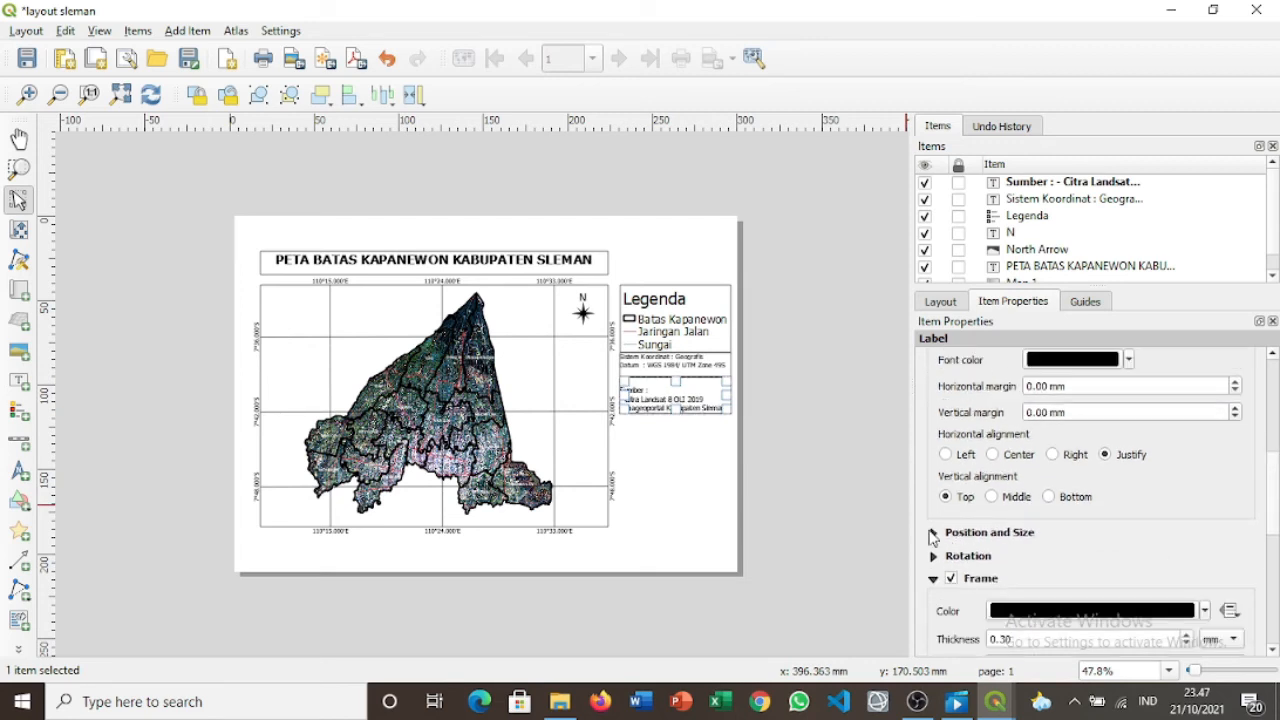
click(835, 457)
Delete the blank first line from the Sumber label's text.
click(661, 392)
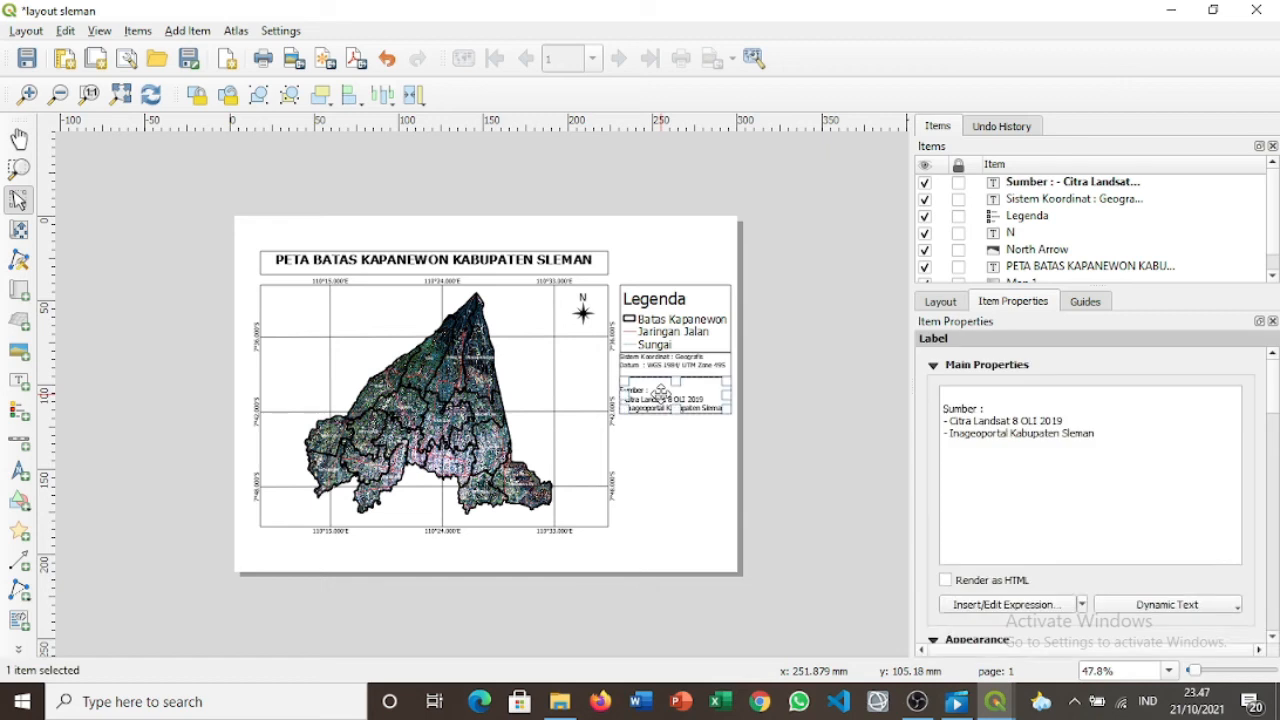
click(943, 408)
key(BackSpace)
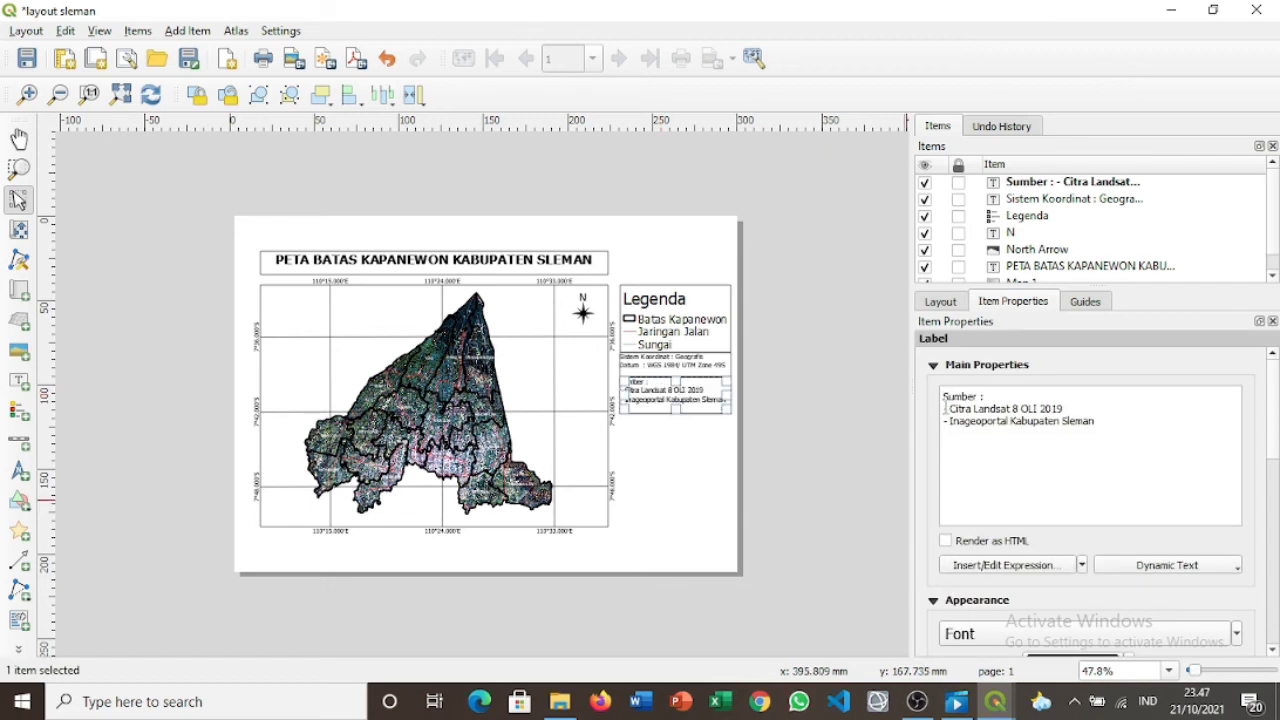
click(837, 387)
click(703, 391)
click(820, 433)
Draw a new label box below the Sumber box, undoing a misplaced first attempt.
click(19, 381)
drag(420, 557, 556, 373)
key(ctrl+z)
click(19, 381)
drag(620, 407, 728, 474)
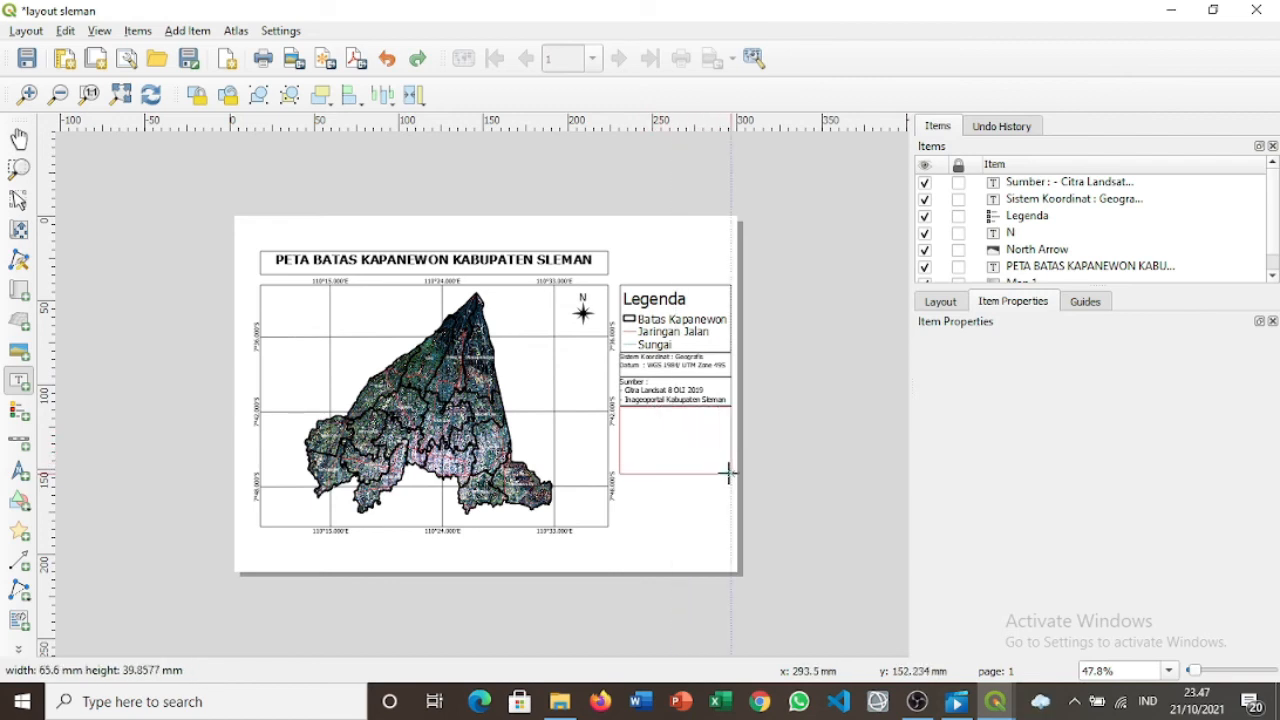
Replace the placeholder with 'PENDIDIKAN GEOGRAFI FAKULTAS ILMU SOSIAL' and 'UNIVERSITAS NEGERI YOGYAKARTA' on a second line.
drag(728, 474, 729, 478)
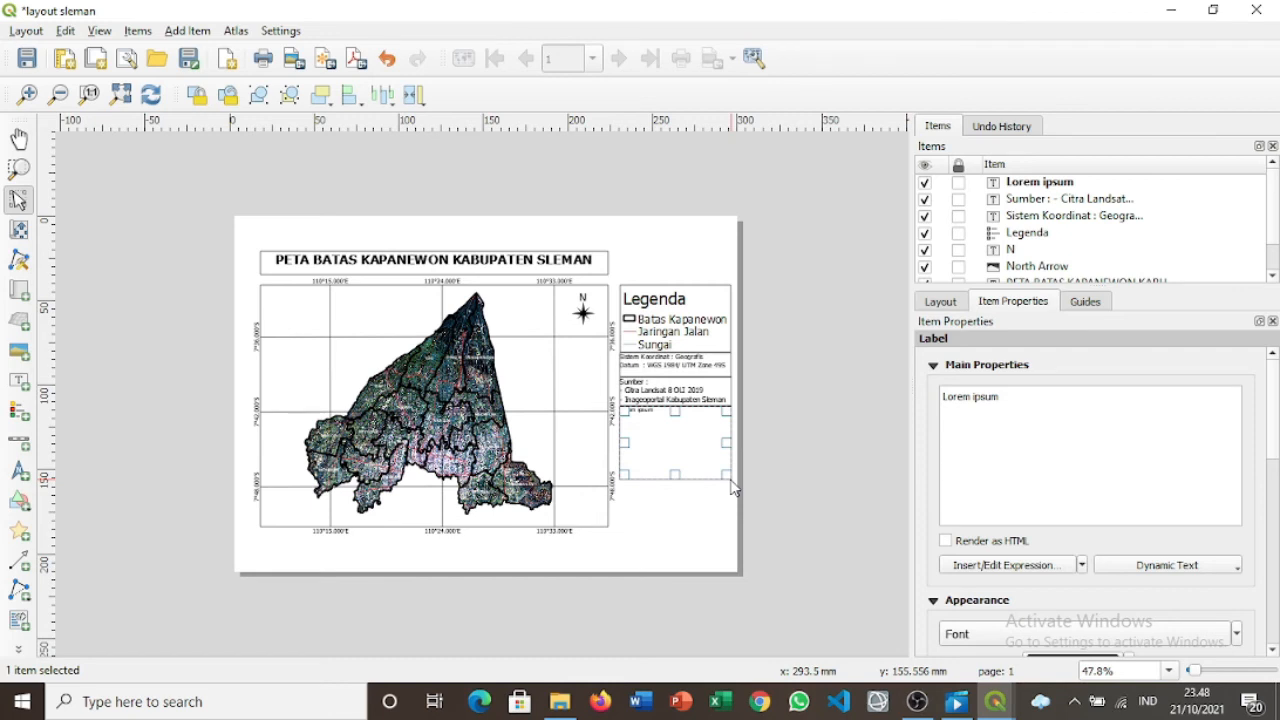
click(1037, 400)
key(BackSpace)
key(BackSpace)
key(BackSpace)
key(BackSpace)
key(BackSpace)
key(BackSpace)
key(BackSpace)
key(BackSpace)
key(BackSpace)
key(BackSpace)
key(BackSpace)
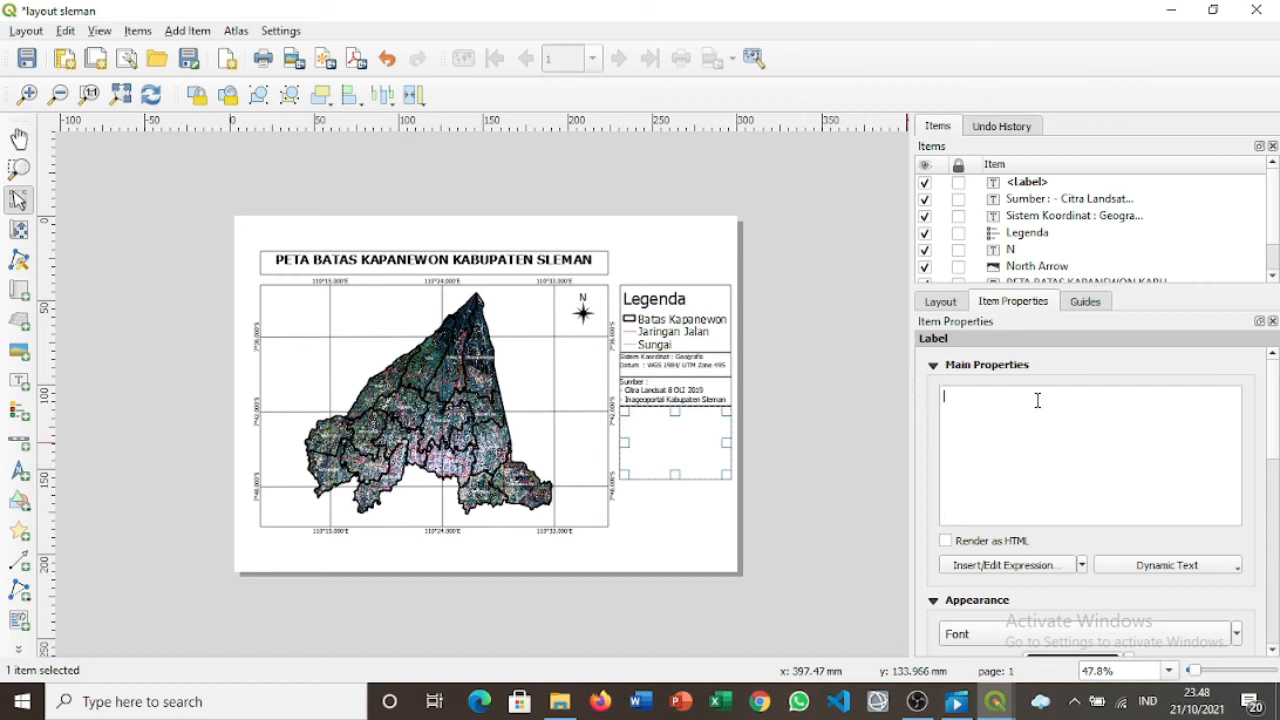
text(P)
key(BackSpace)
text(PRAKTIK)
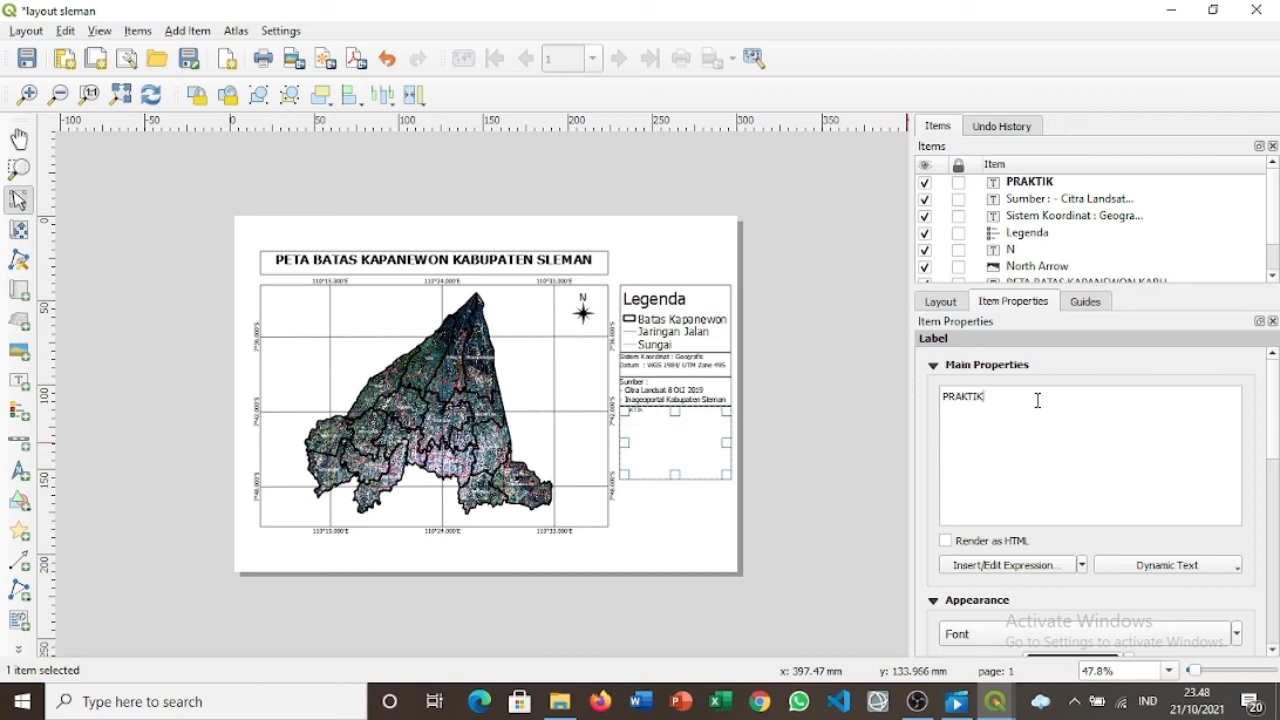
text(UM)
key(BackSpace)
key(BackSpace)
key(BackSpace)
key(BackSpace)
key(BackSpace)
key(BackSpace)
key(BackSpace)
key(BackSpace)
text(ENDIDIKAN GEOGRAFI)
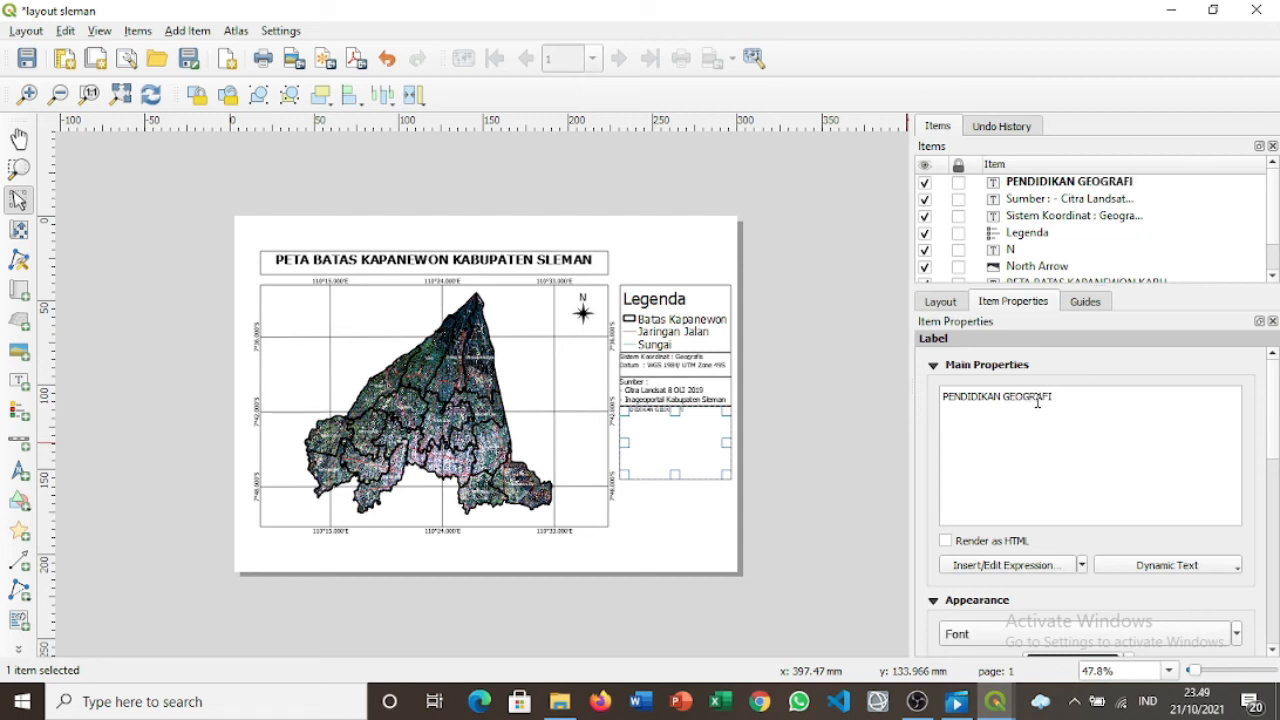
text(FAKULTAS ILMU SOSIA)
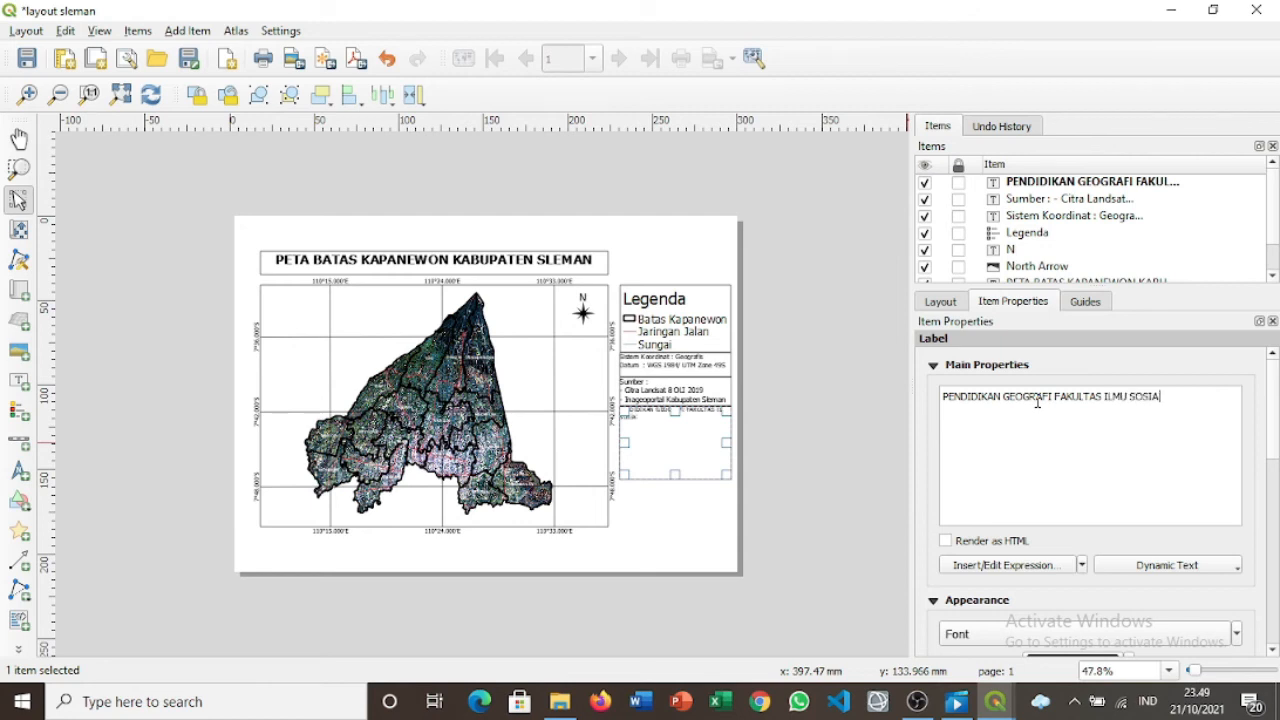
text(L UNIVERSITAS)
key(BackSpace)
key(BackSpace)
key(BackSpace)
key(BackSpace)
key(BackSpace)
key(BackSpace)
key(BackSpace)
key(BackSpace)
key(BackSpace)
key(BackSpace)
key(BackSpace)
key(Return)
text(UNIVERSITAS NEGERI YOGYAKARTA)
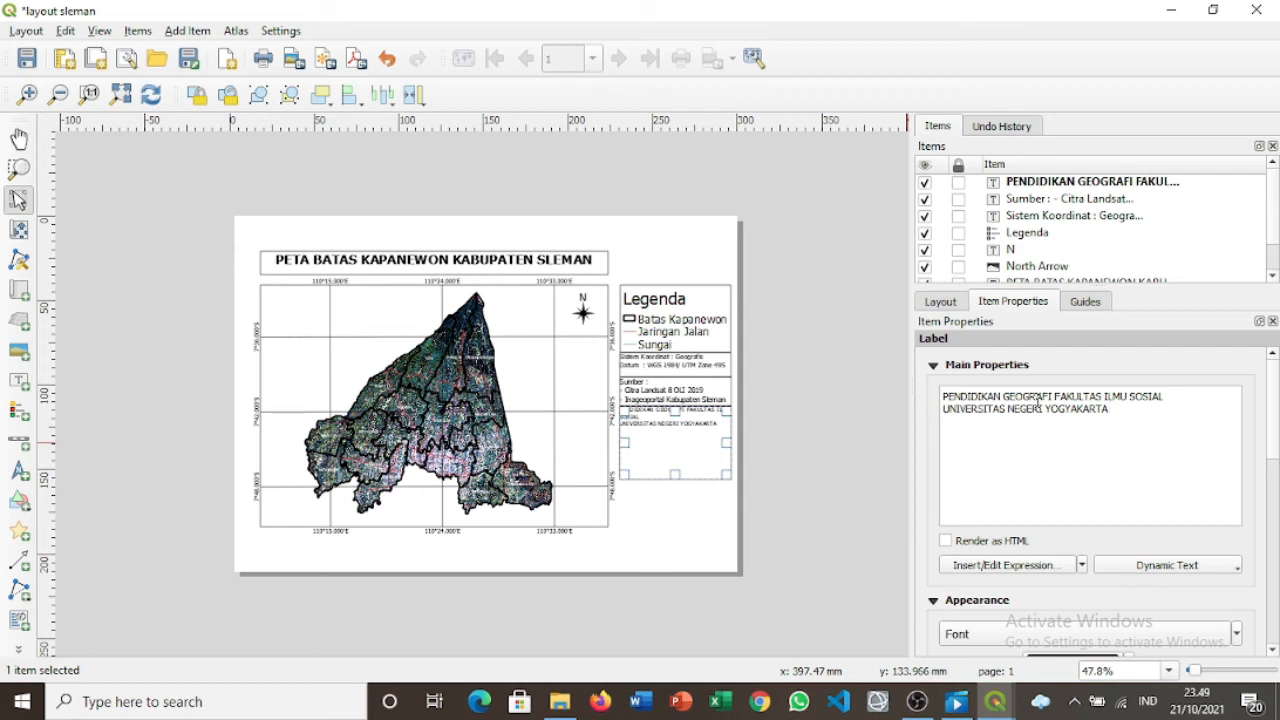
Add NAMA and NIM lines with the student's name and student ID number.
key(Return)
key(Return)
key(Return)
key(Return)
text(nAM)
key(BackSpace)
key(BackSpace)
key(BackSpace)
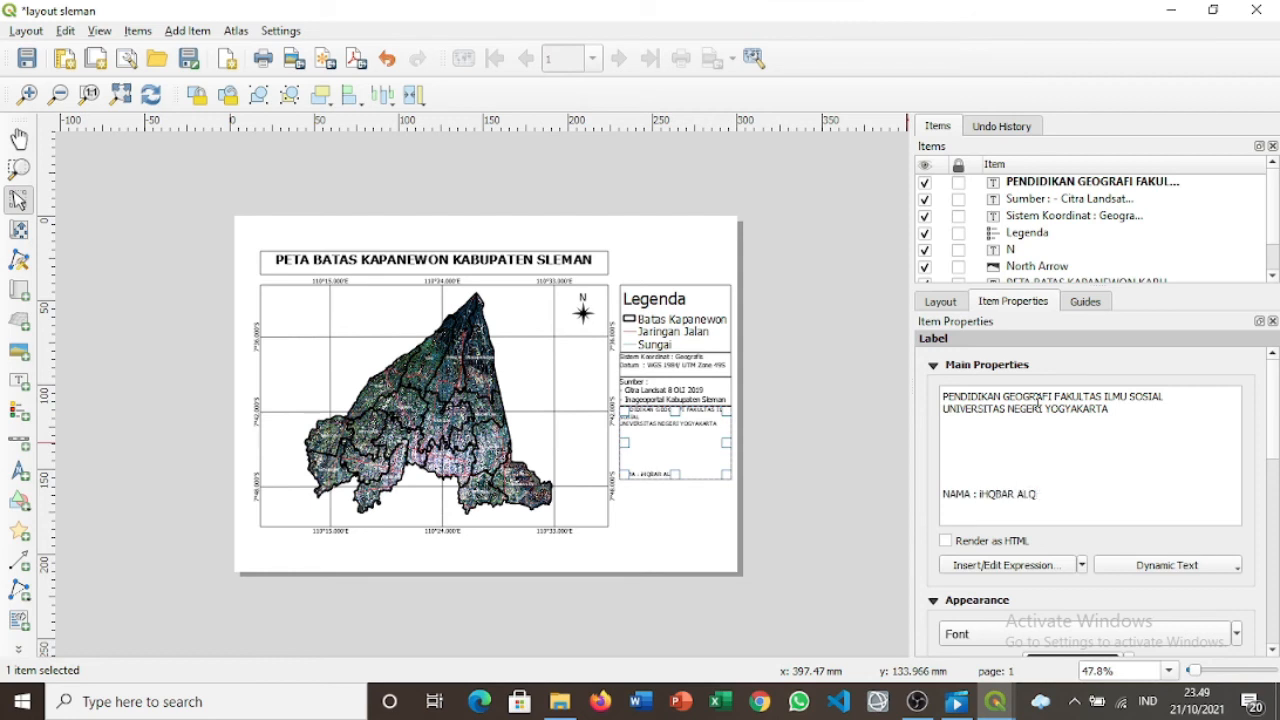
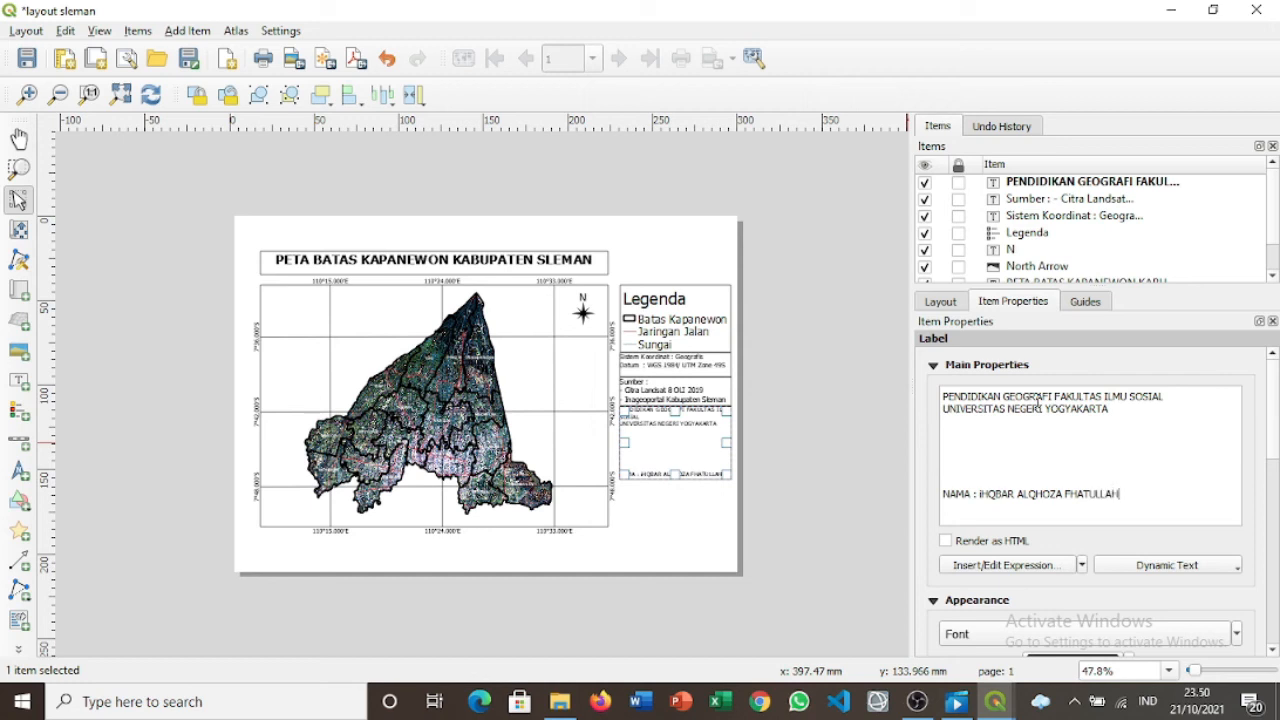
text(NIM)
key(BackSpace)
text(I)
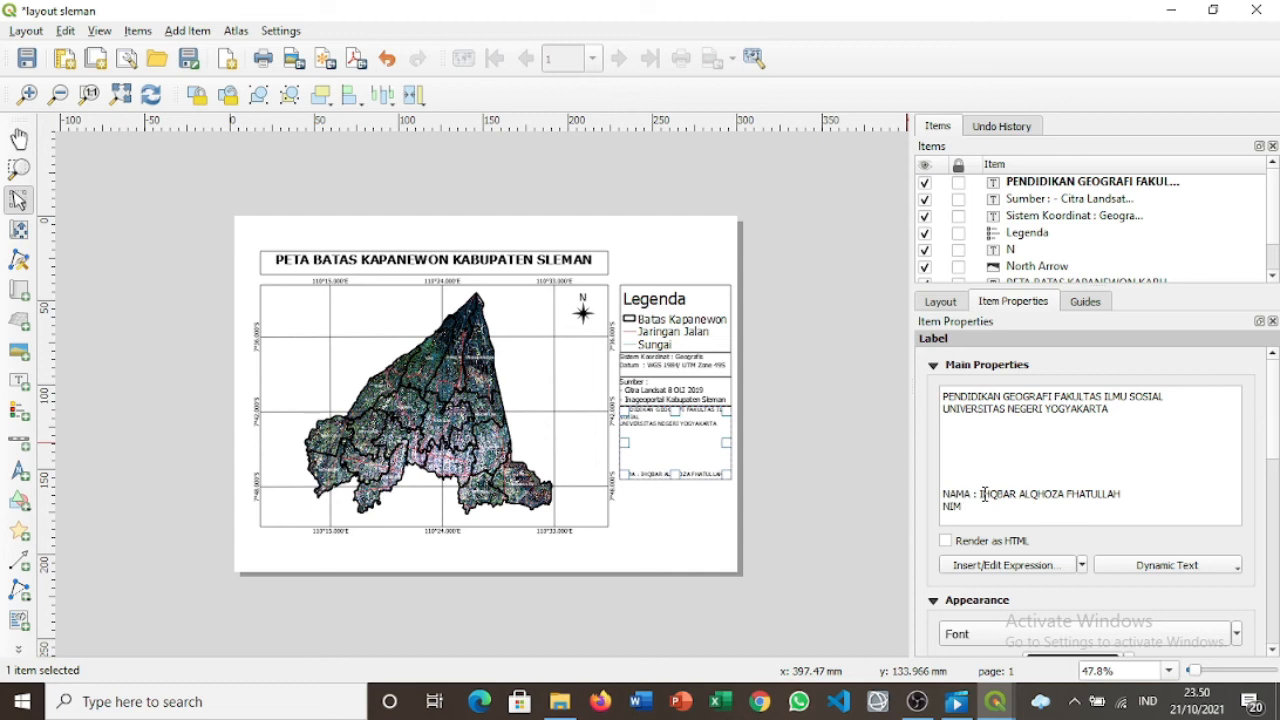
Add lines 'KELAS : PENDIDIKAN GEOGRAFI (A) 2020' and 'PRAKTIKUM KARTOGRAFI DAN PENGINDRAAN JAUH 2021'.
key(Return)
text(KELAS)
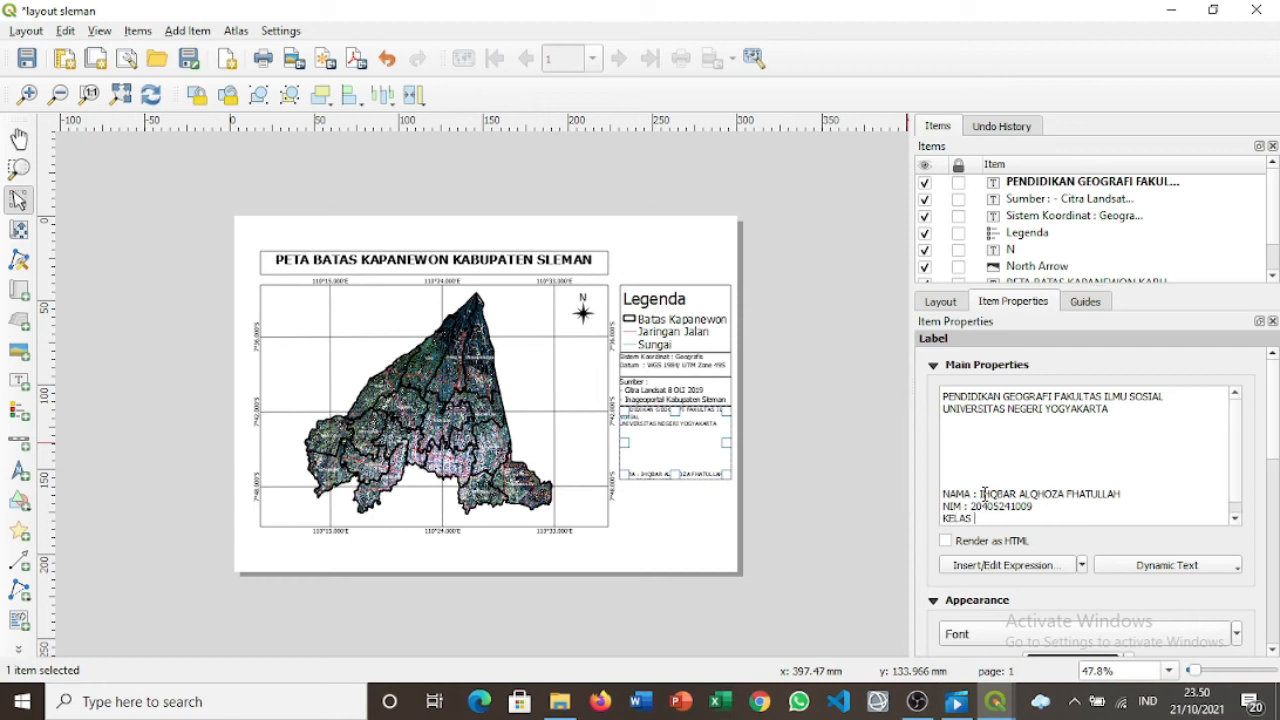
text( : PENDIDIKAN GEOGRAFI (A) 2020)
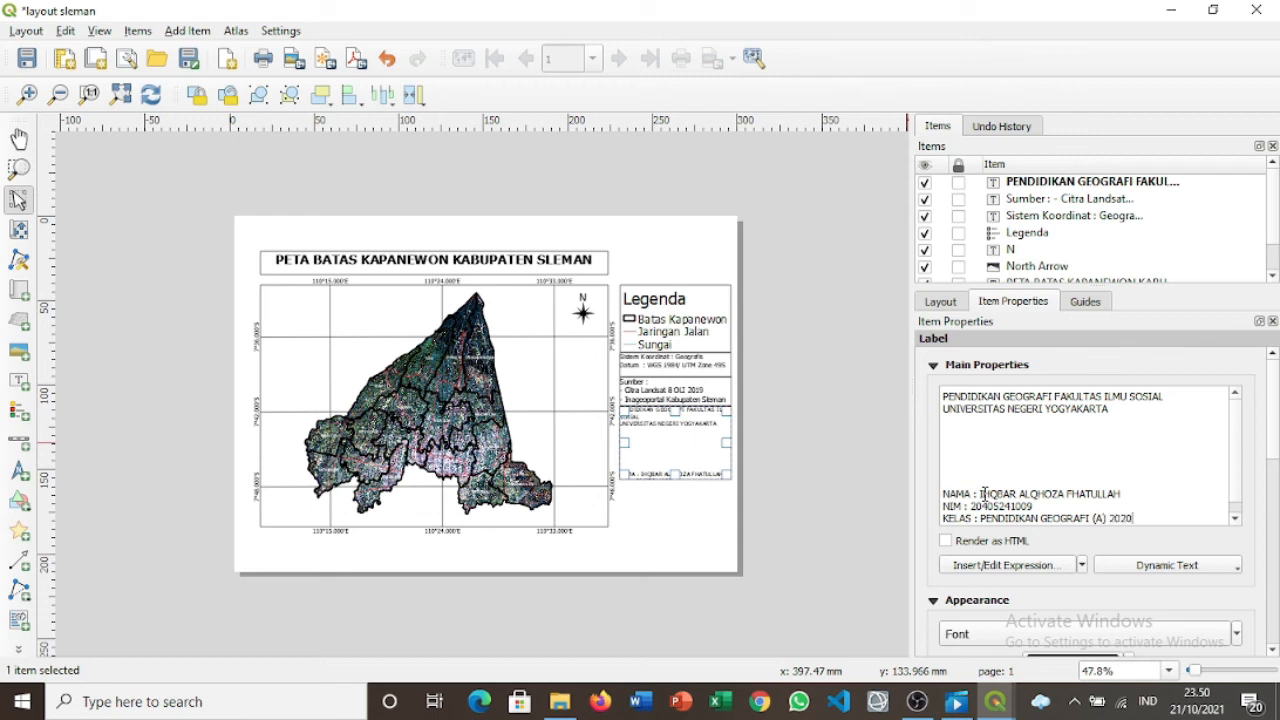
key(Return)
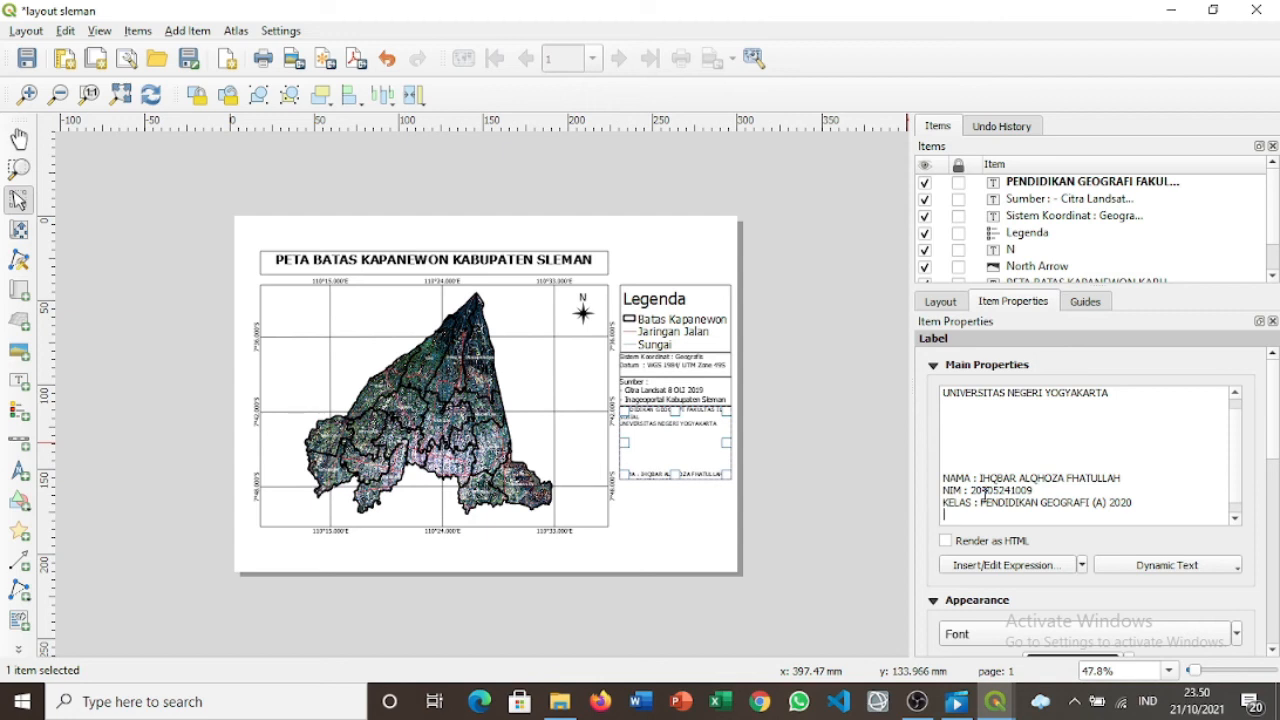
text(PRAKTIKUM KARTOGRAFI)
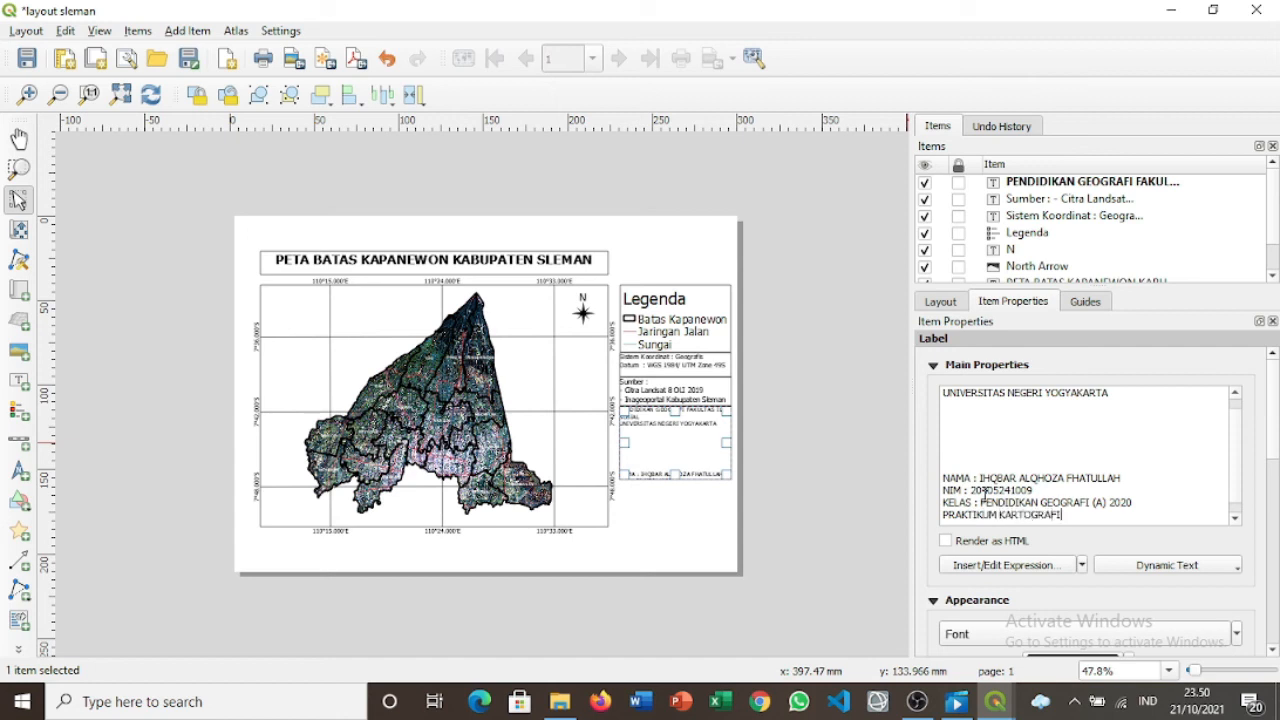
text( DAN PENGINDRAAN JA)
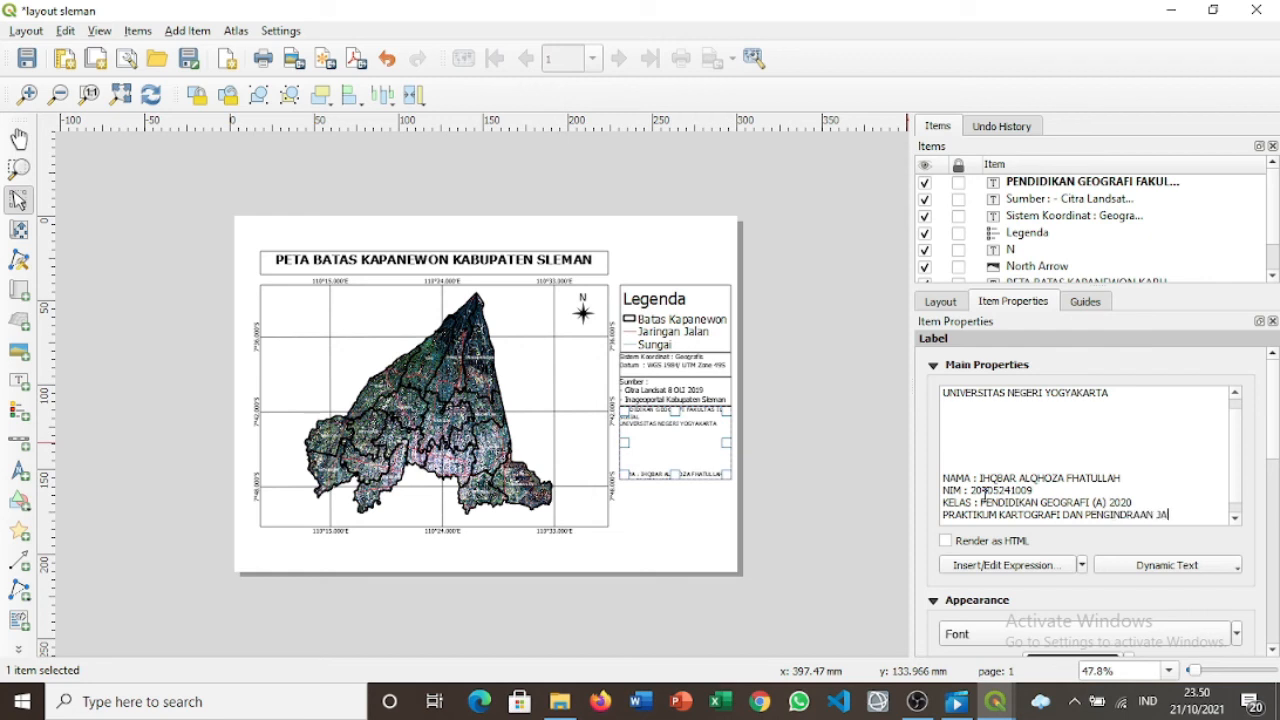
text(UH 2021)
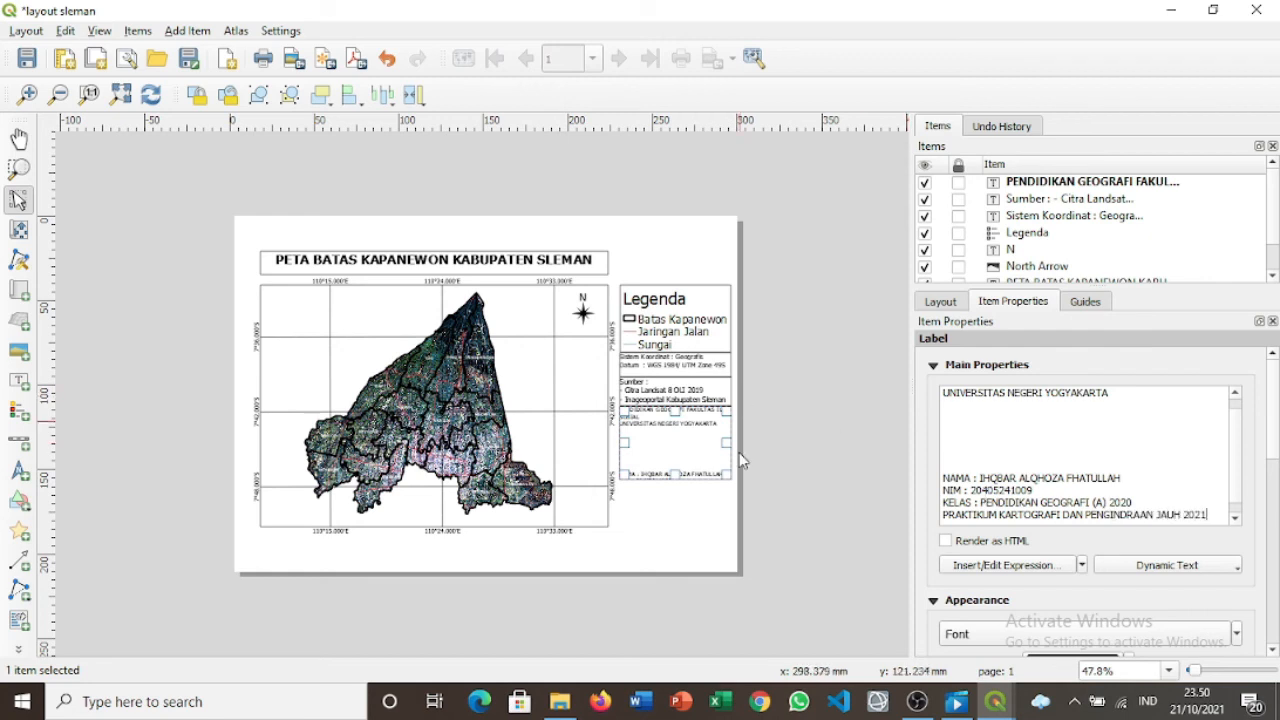
Remove the extra blank lines above NAMA and centre the label text.
click(949, 466)
key(BackSpace)
key(BackSpace)
key(BackSpace)
key(BackSpace)
key(BackSpace)
key(Return)
drag(1274, 438, 1274, 511)
click(1053, 530)
click(1001, 530)
drag(1273, 450, 1273, 497)
click(811, 397)
Add a border frame around the student info label.
click(698, 440)
click(951, 570)
click(825, 450)
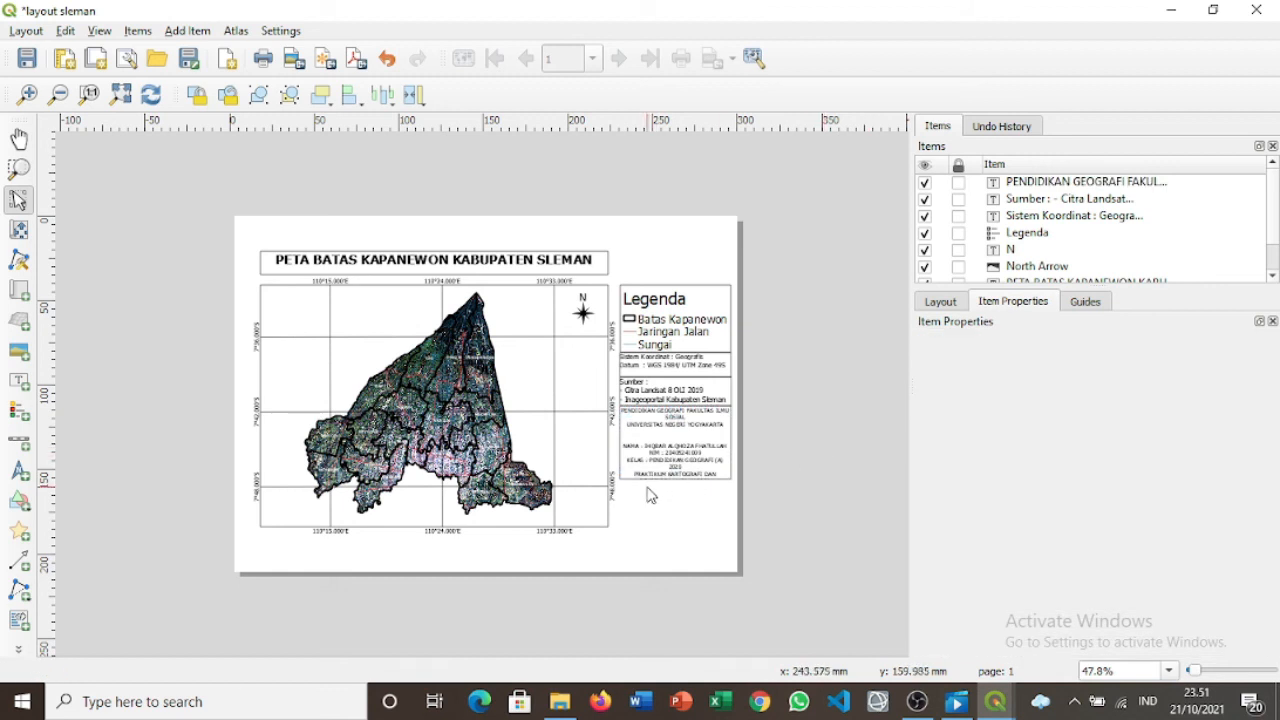
click(20, 382)
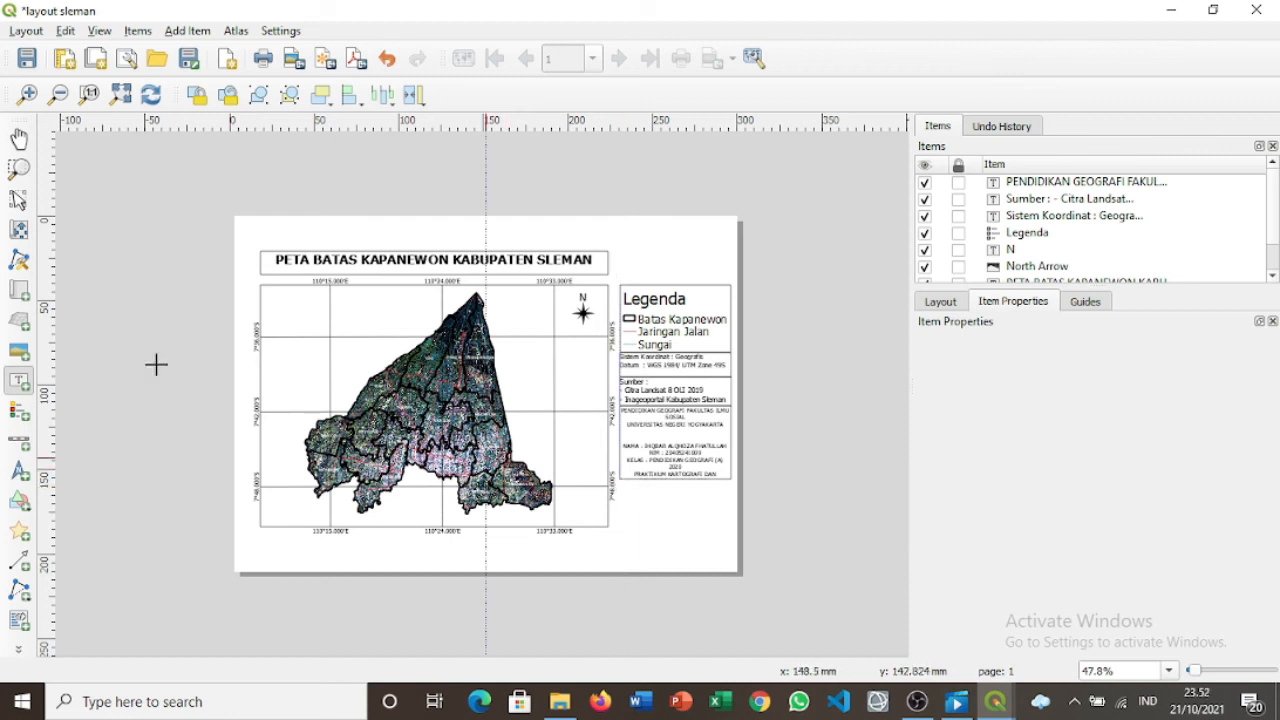
Draw a picture box below the info boxes and set it to use a raster image.
click(19, 351)
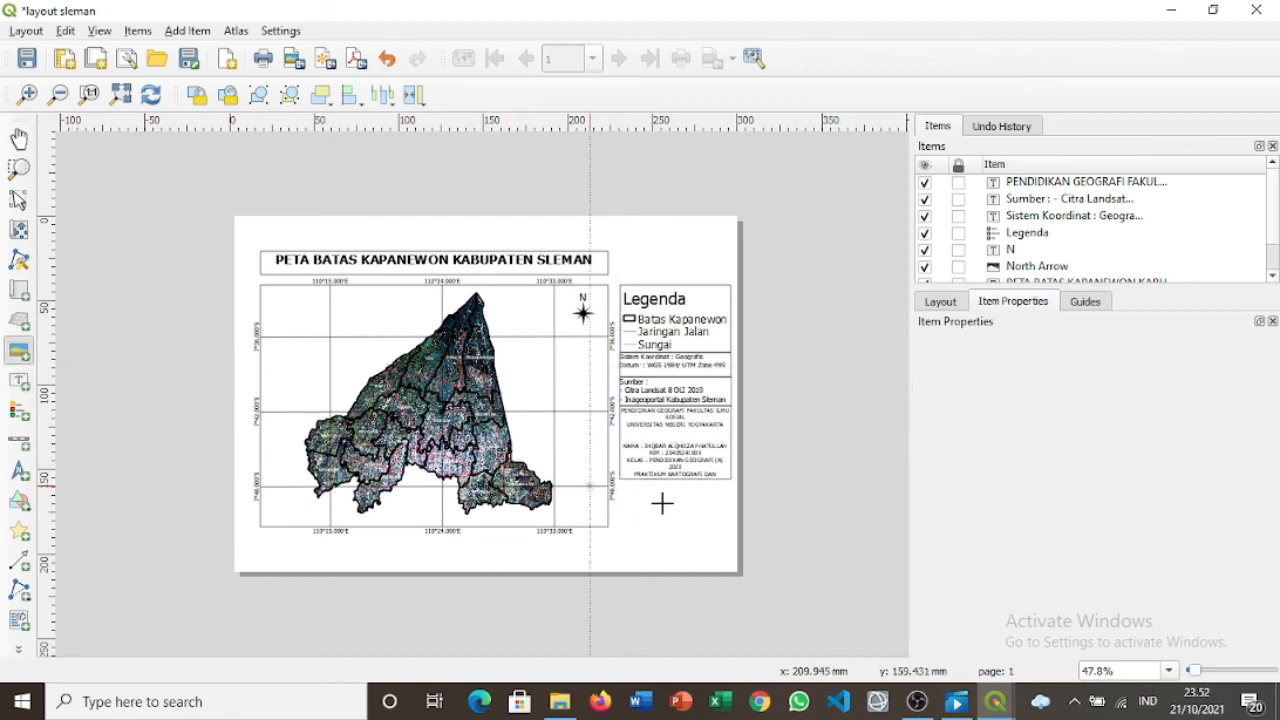
drag(621, 480, 732, 527)
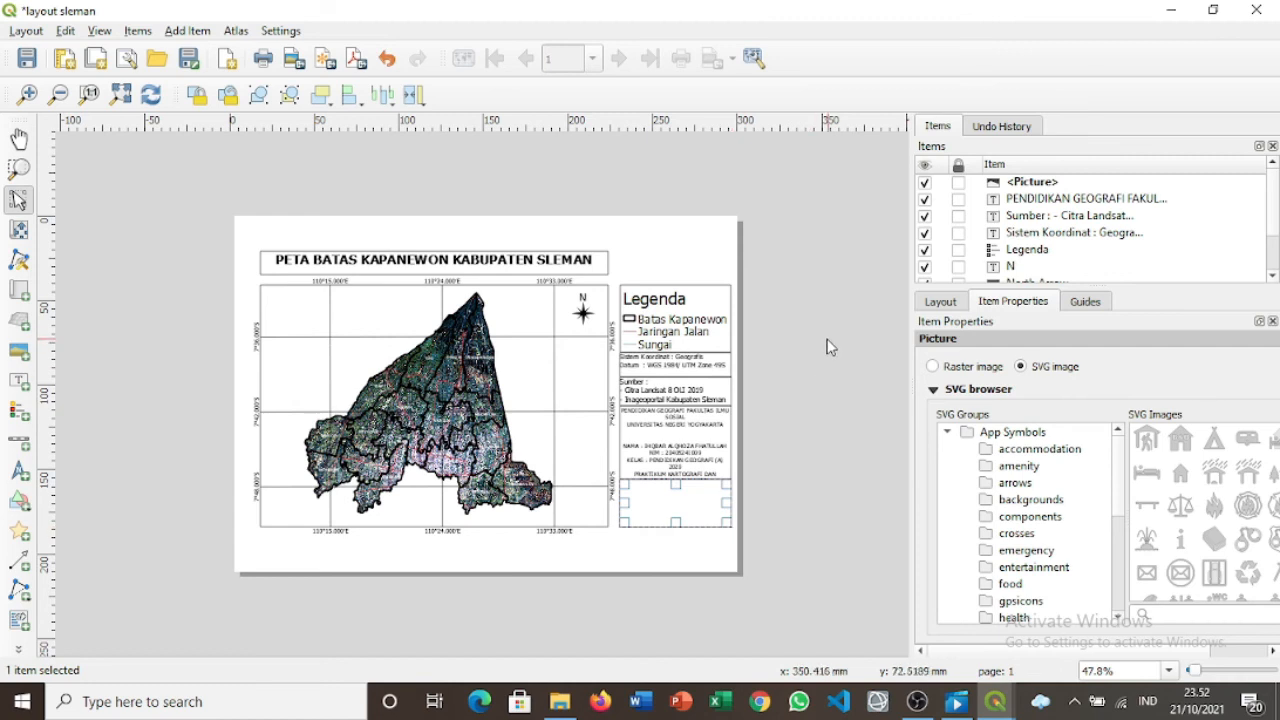
click(932, 367)
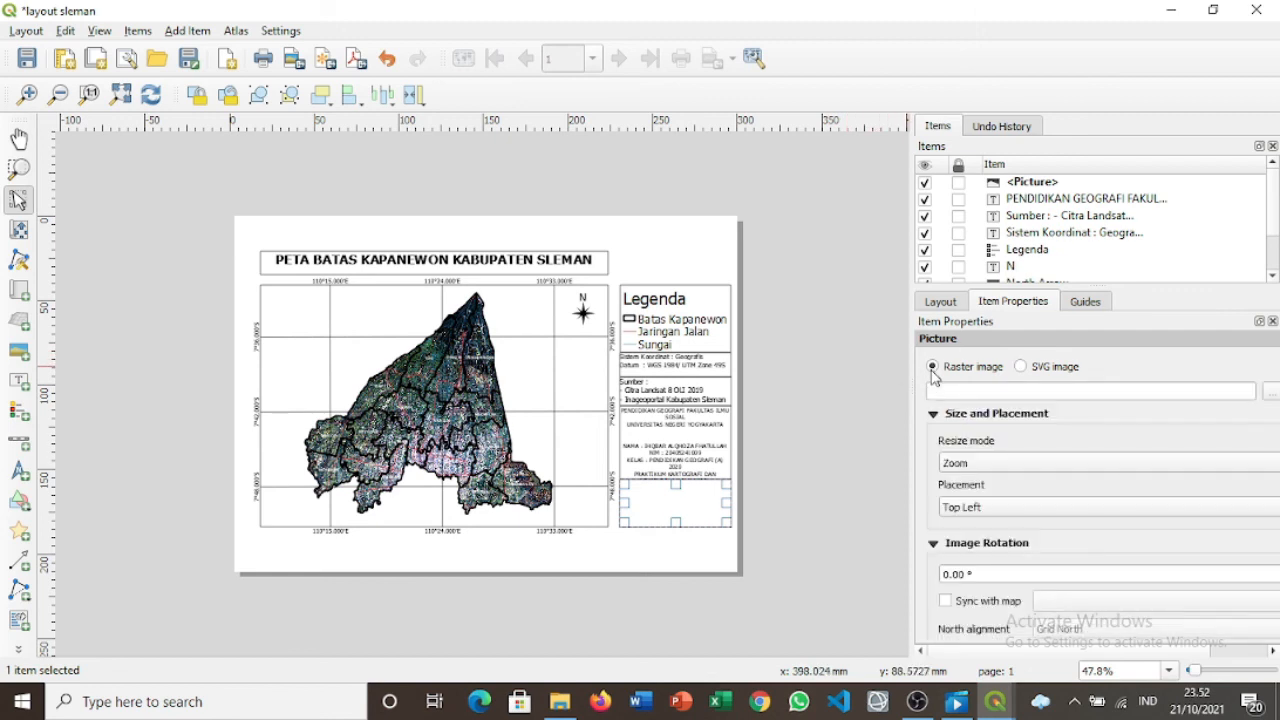
Load the inset image from E: > UNY > Kelas A > Praktikum PJ Karto > Acara 6 into the picture box.
click(1273, 391)
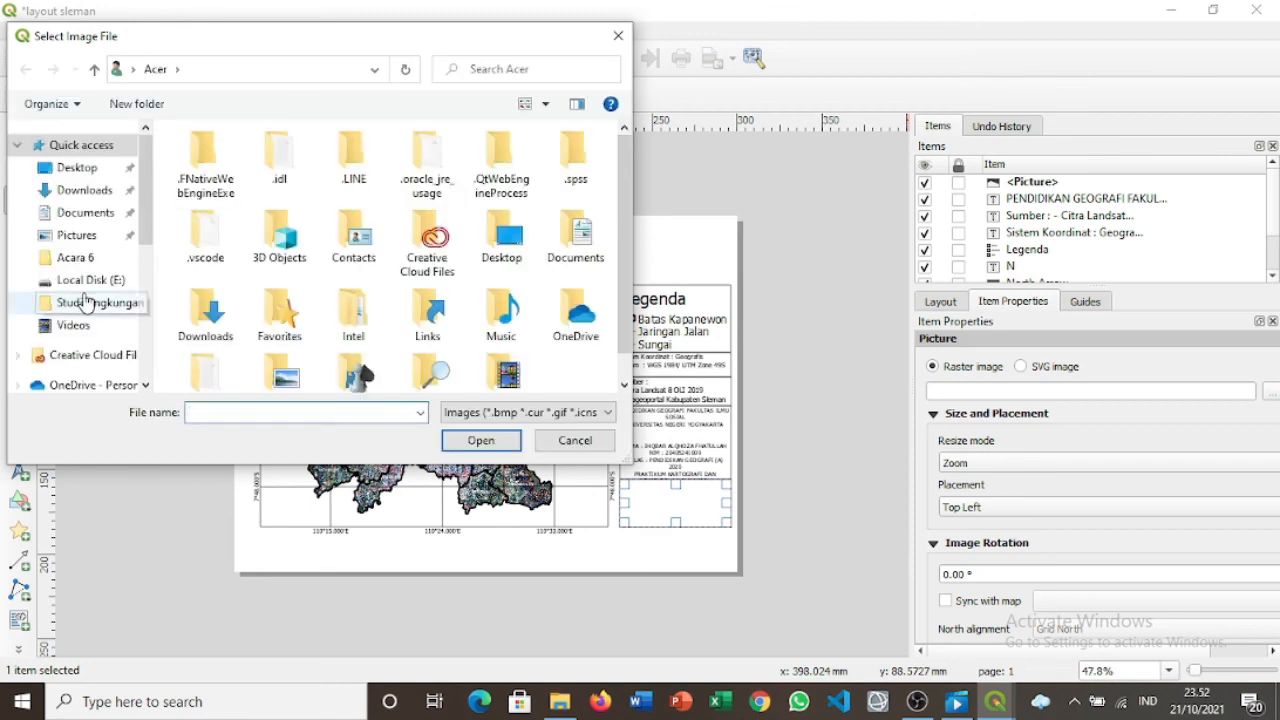
scroll(95, 296, down, 4)
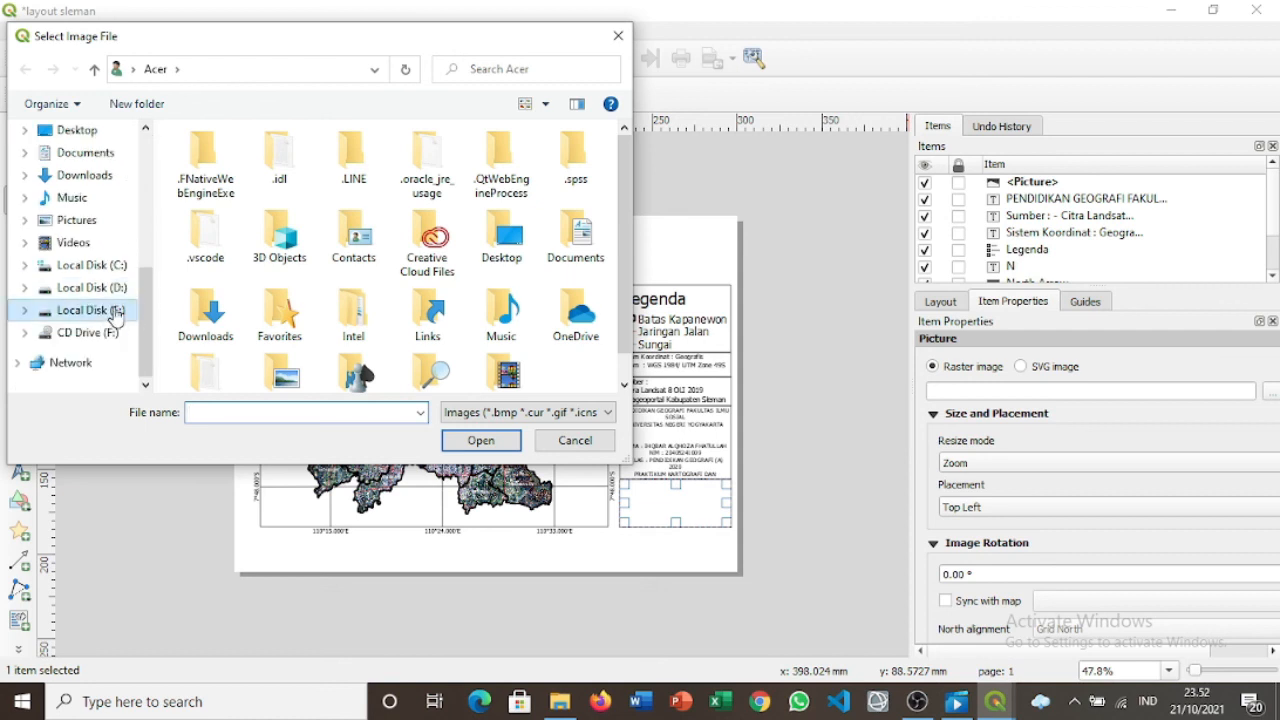
click(110, 310)
scroll(230, 300, down, 5)
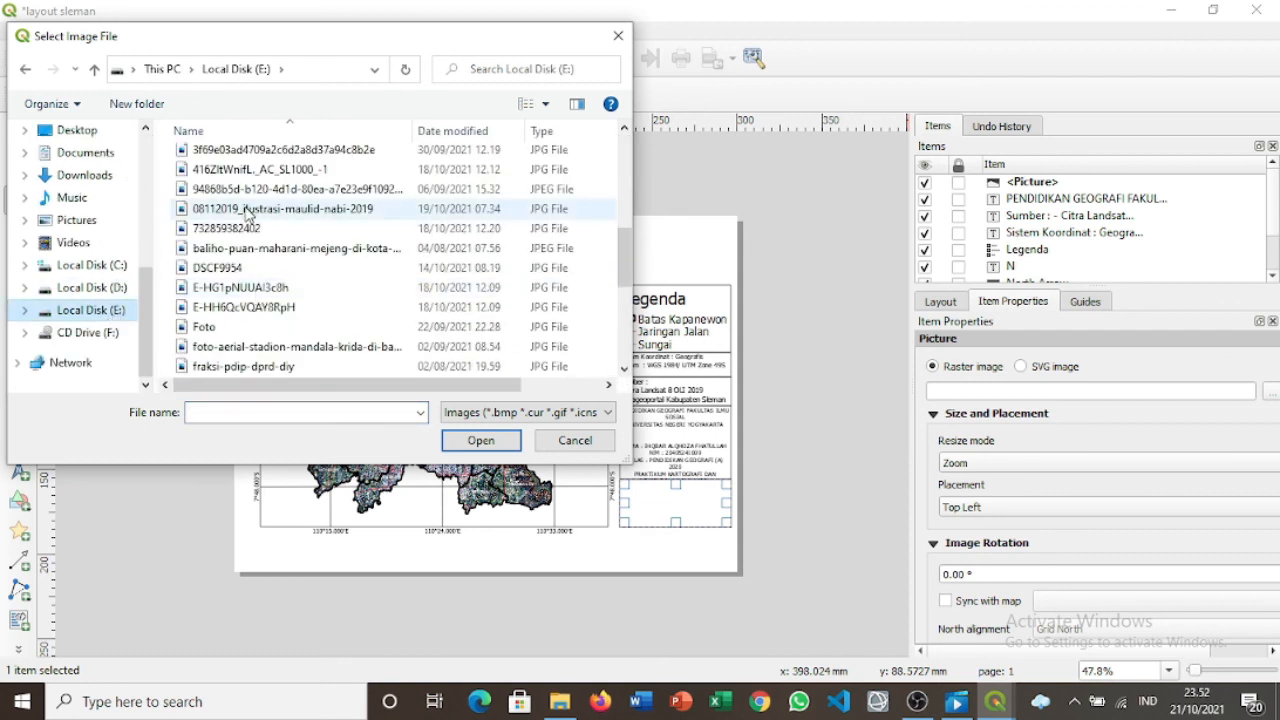
scroll(250, 230, up, 5)
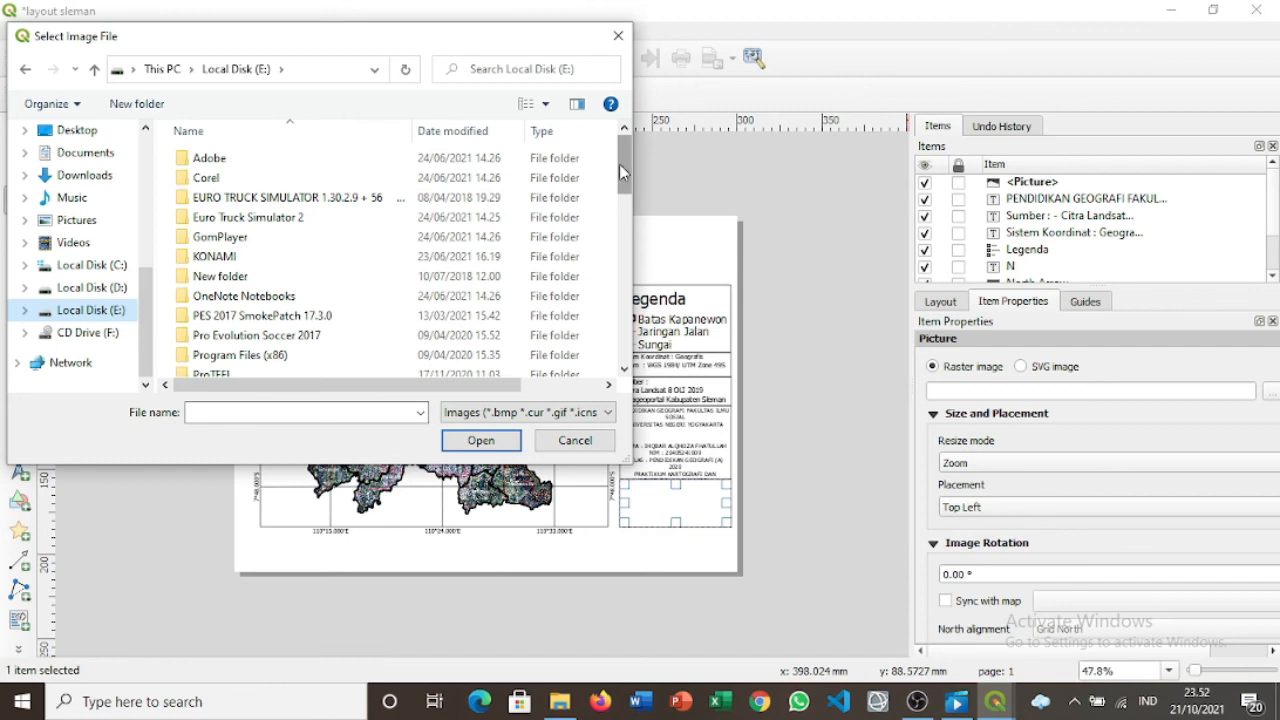
drag(619, 163, 624, 184)
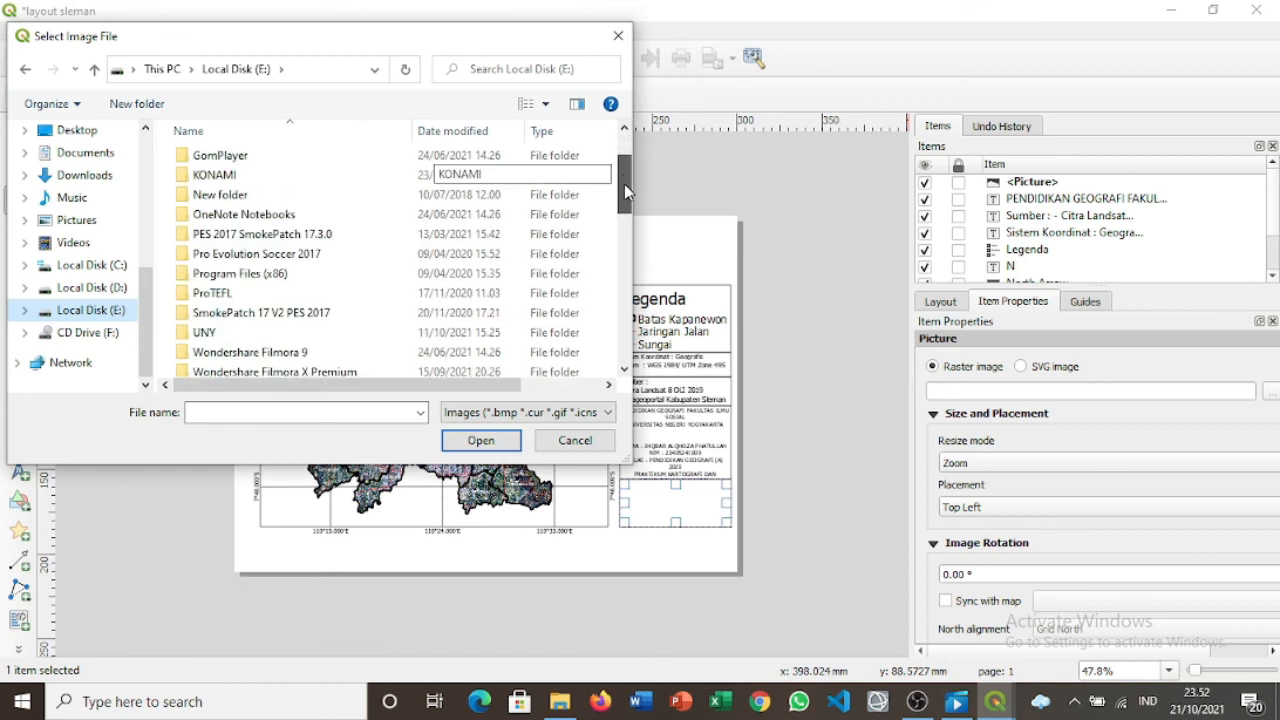
double_click(205, 332)
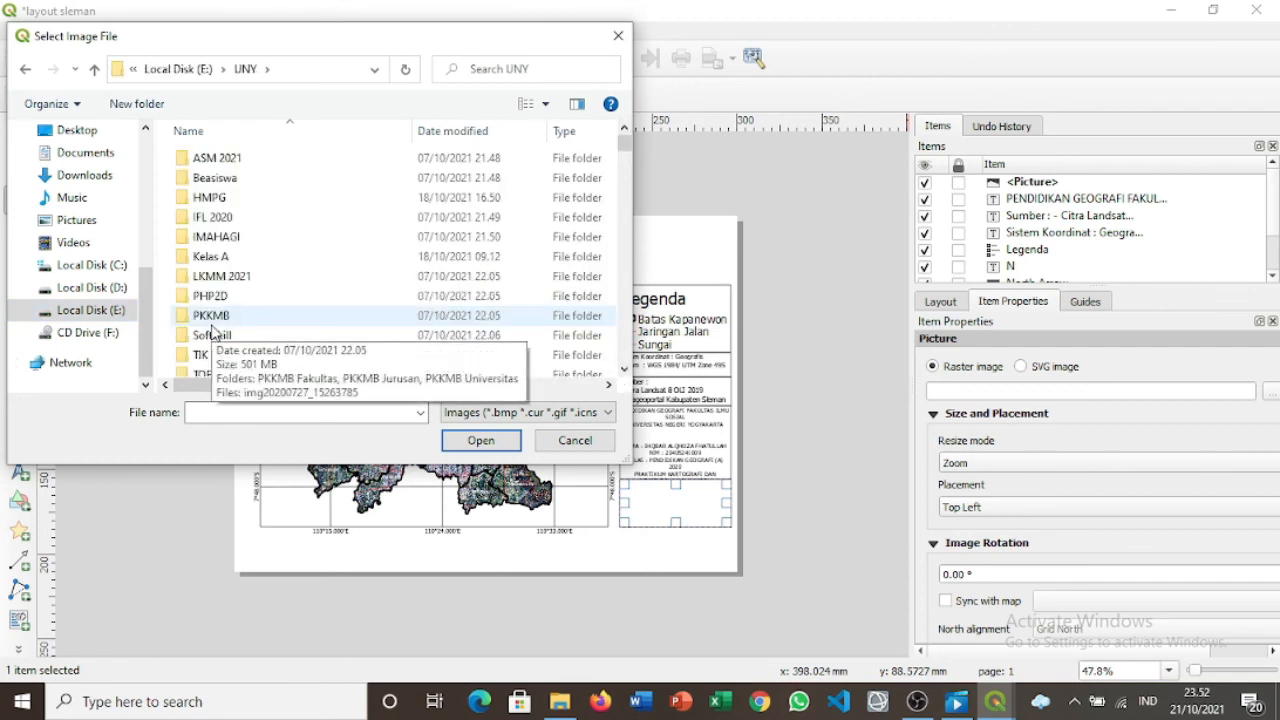
double_click(238, 258)
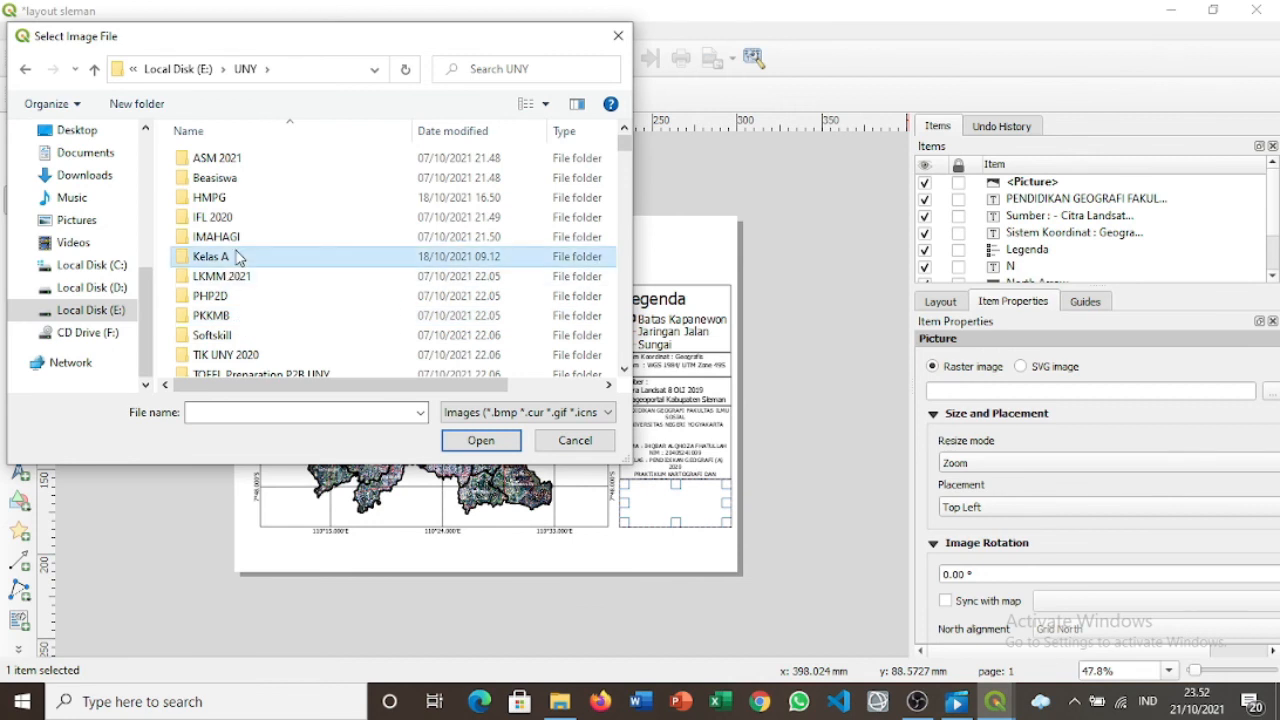
scroll(397, 271, down, 3)
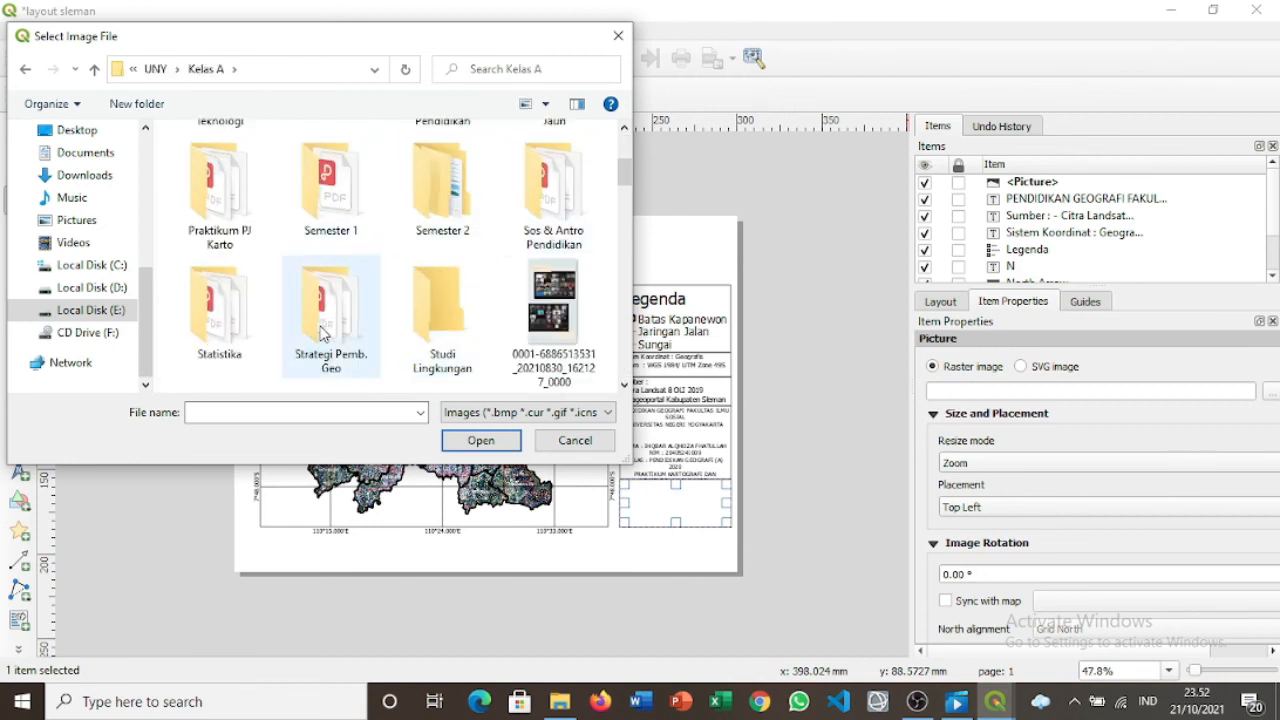
double_click(249, 208)
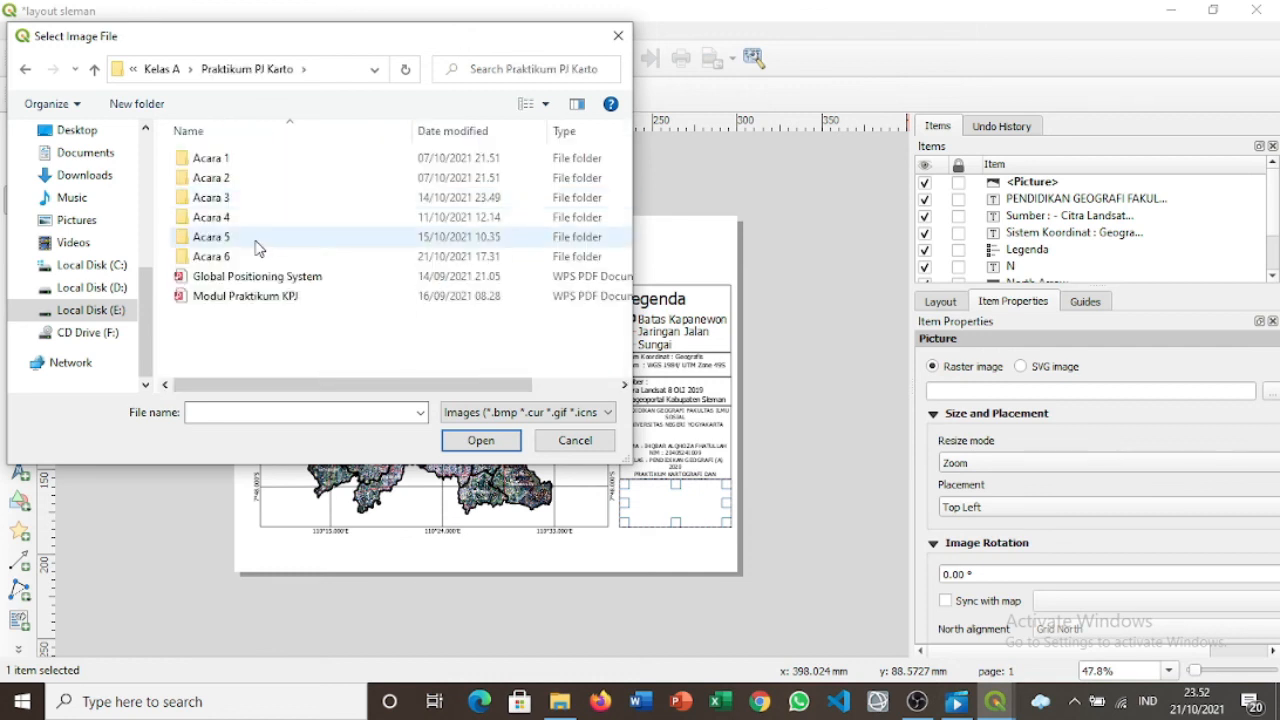
click(267, 260)
double_click(267, 258)
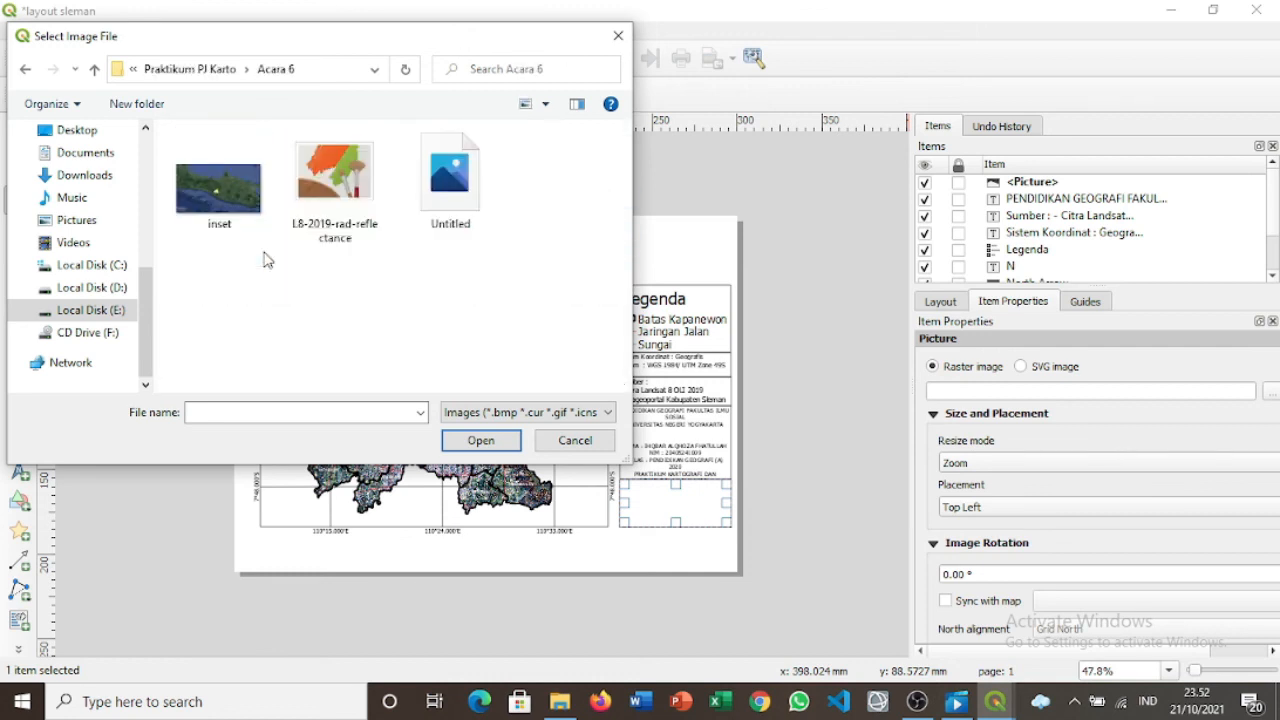
click(240, 207)
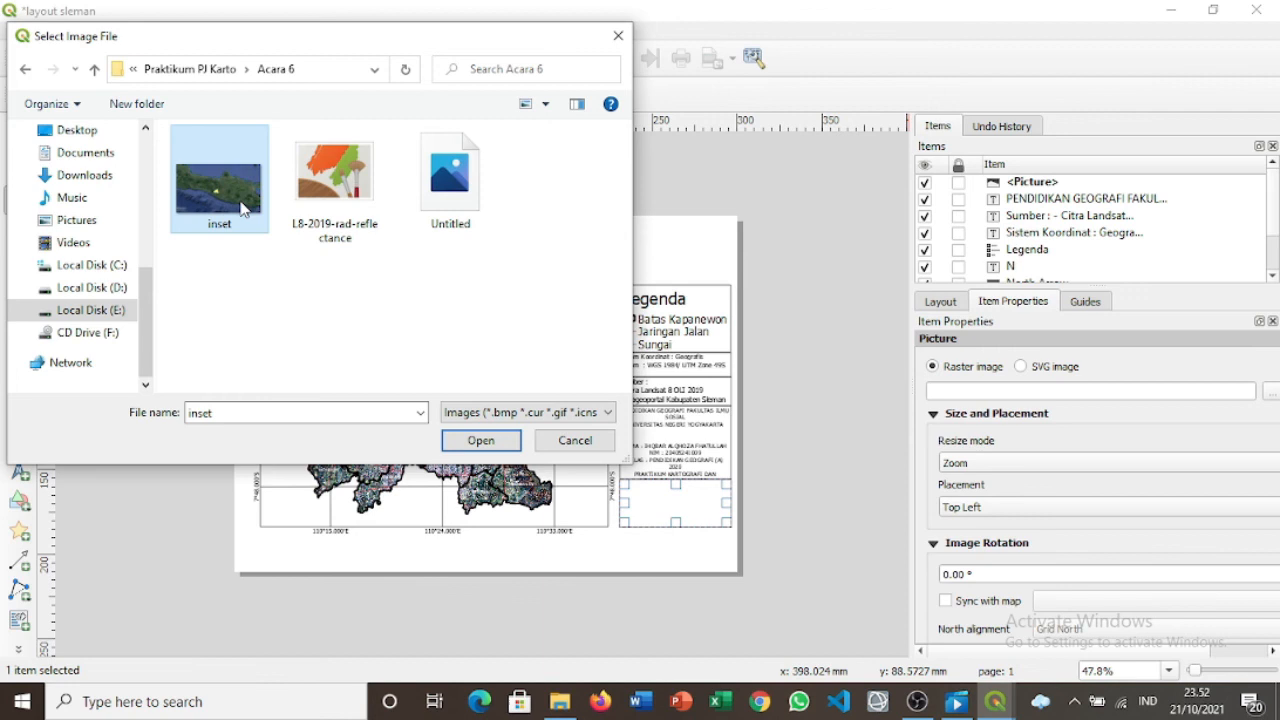
click(488, 440)
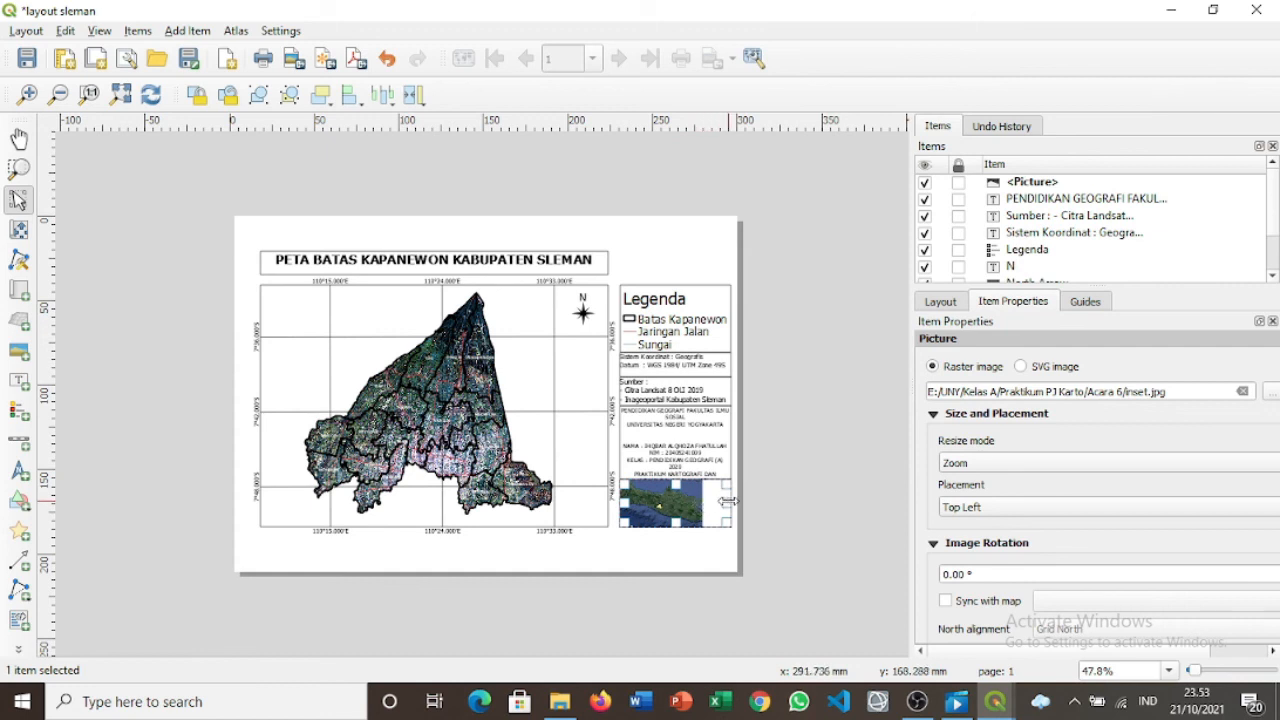
Frame the inset picture and fit it to the side column.
mouse_move(708, 501)
mouse_down()
mouse_move(727, 505)
mouse_move(716, 504)
mouse_up()
drag(1272, 410, 1272, 478)
click(951, 555)
drag(716, 503, 720, 503)
click(852, 493)
Undo an accidentally drawn arrow and return to the select/move tool.
click(18, 560)
click(510, 455)
click(18, 200)
click(18, 560)
click(490, 446)
key(ctrl+z)
click(18, 200)
Match the inset picture, PENDIDIKAN label and legend to the side column's width.
drag(716, 503, 714, 503)
click(690, 442)
drag(728, 442, 713, 442)
drag(624, 442, 639, 442)
drag(638, 362, 634, 363)
click(680, 305)
drag(744, 318, 689, 353)
Reduce the legend item font size to 8.
scroll(985, 450, down, 10)
click(1237, 408)
scroll(985, 480, down, 3)
click(1237, 491)
click(1186, 539)
Set the Sumber label's font size to 8 and move the text labels and inset up.
click(689, 357)
mouse_move(689, 391)
mouse_down()
mouse_move(689, 380)
mouse_move(675, 386)
mouse_up()
click(1237, 633)
click(1081, 528)
drag(676, 440, 676, 422)
drag(676, 502, 676, 484)
click(791, 466)
click(21, 446)
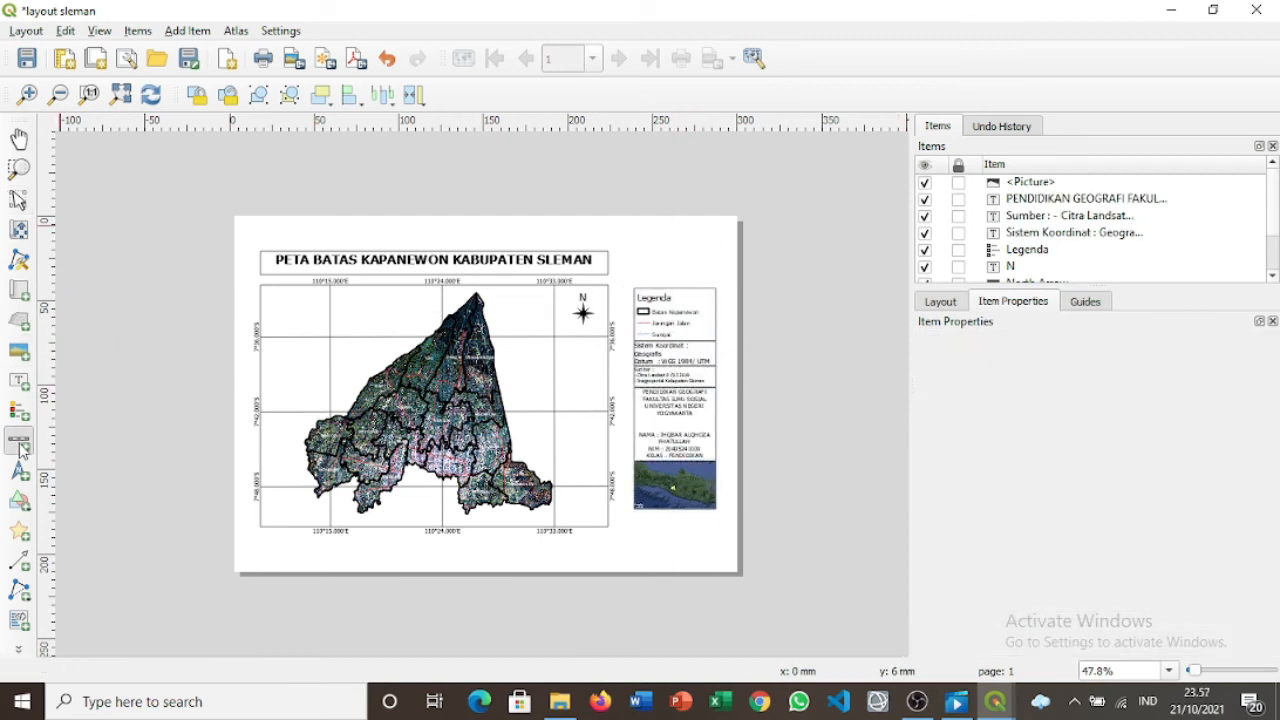
Place a kilometre scale bar under the north arrow and round its number format to 5 decimal places.
drag(562, 343, 598, 350)
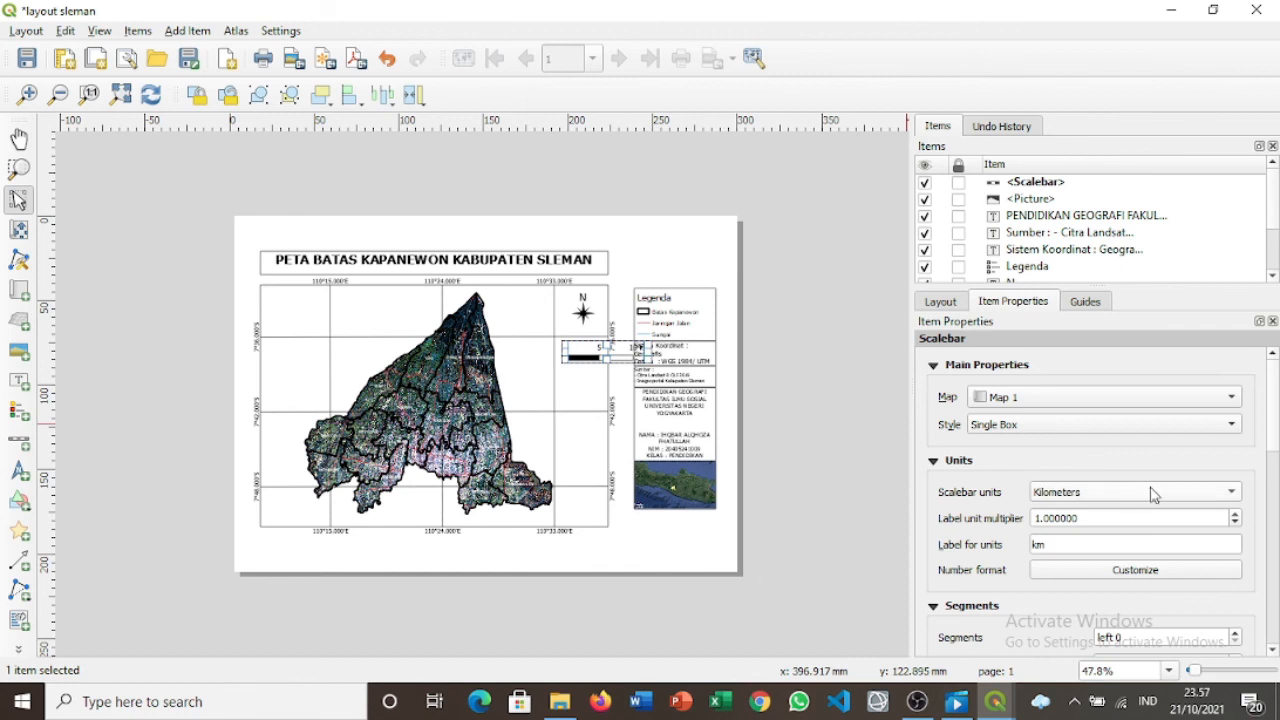
click(1157, 576)
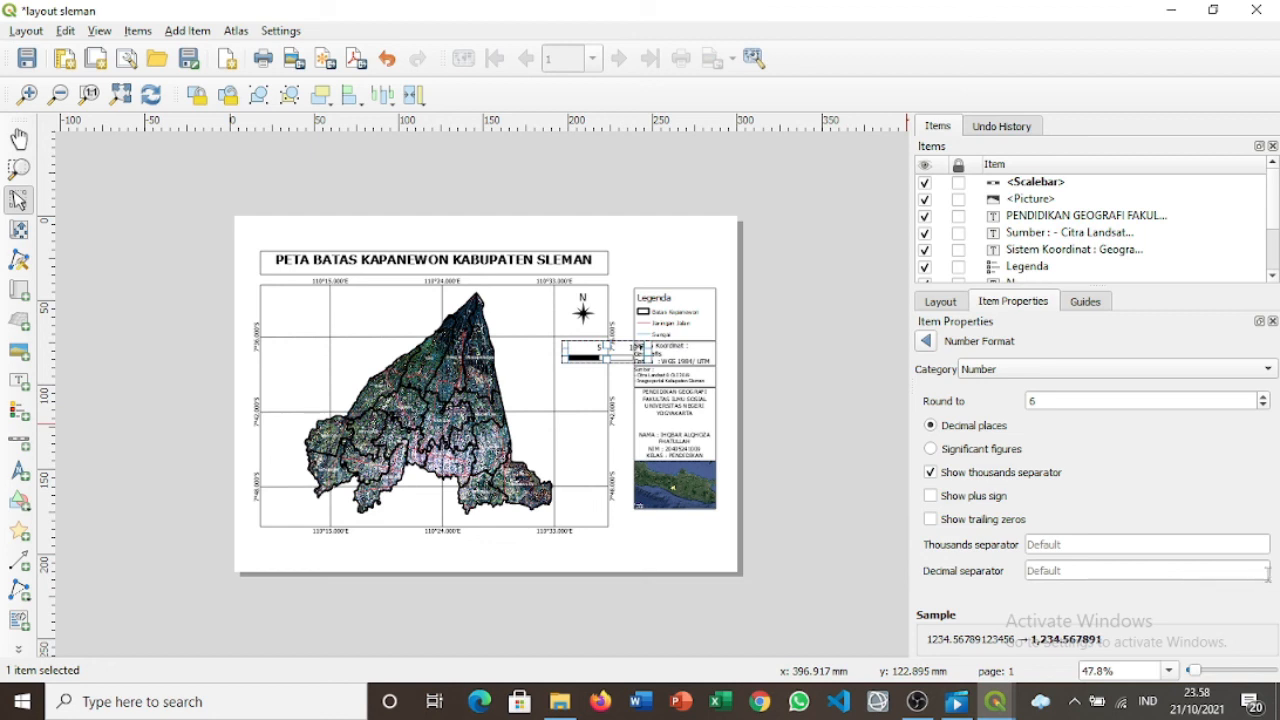
click(1262, 405)
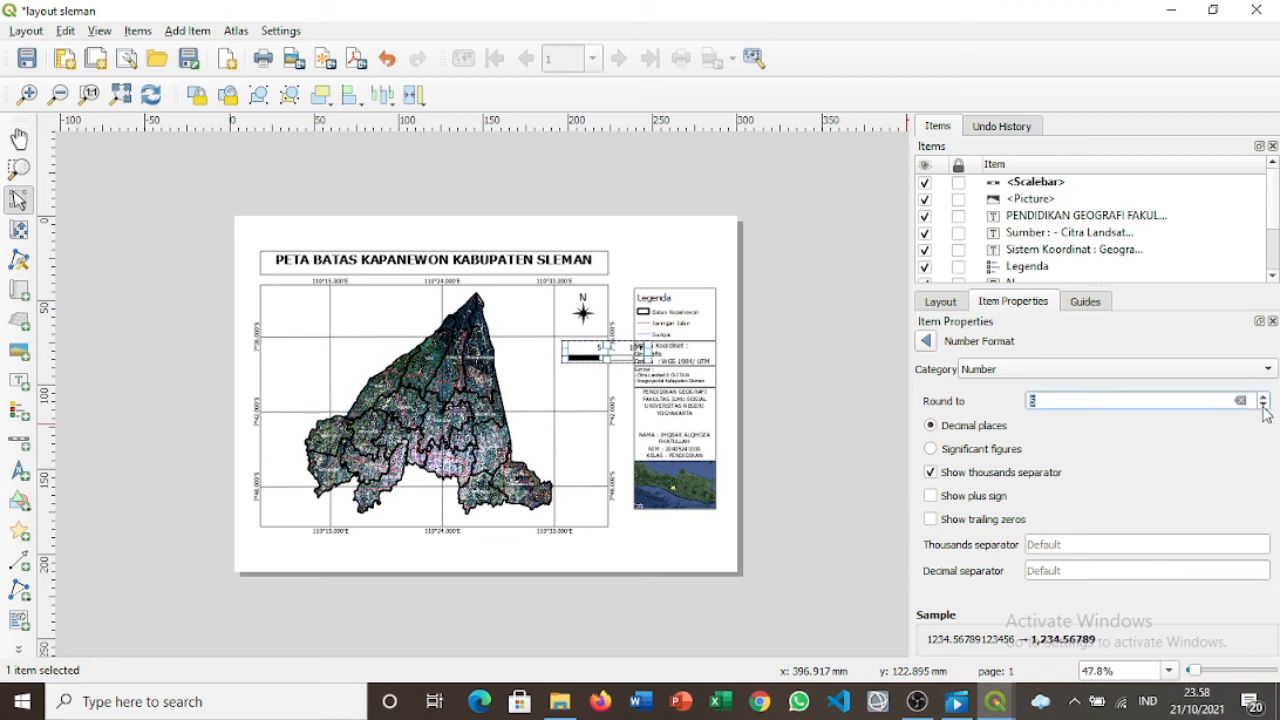
click(925, 342)
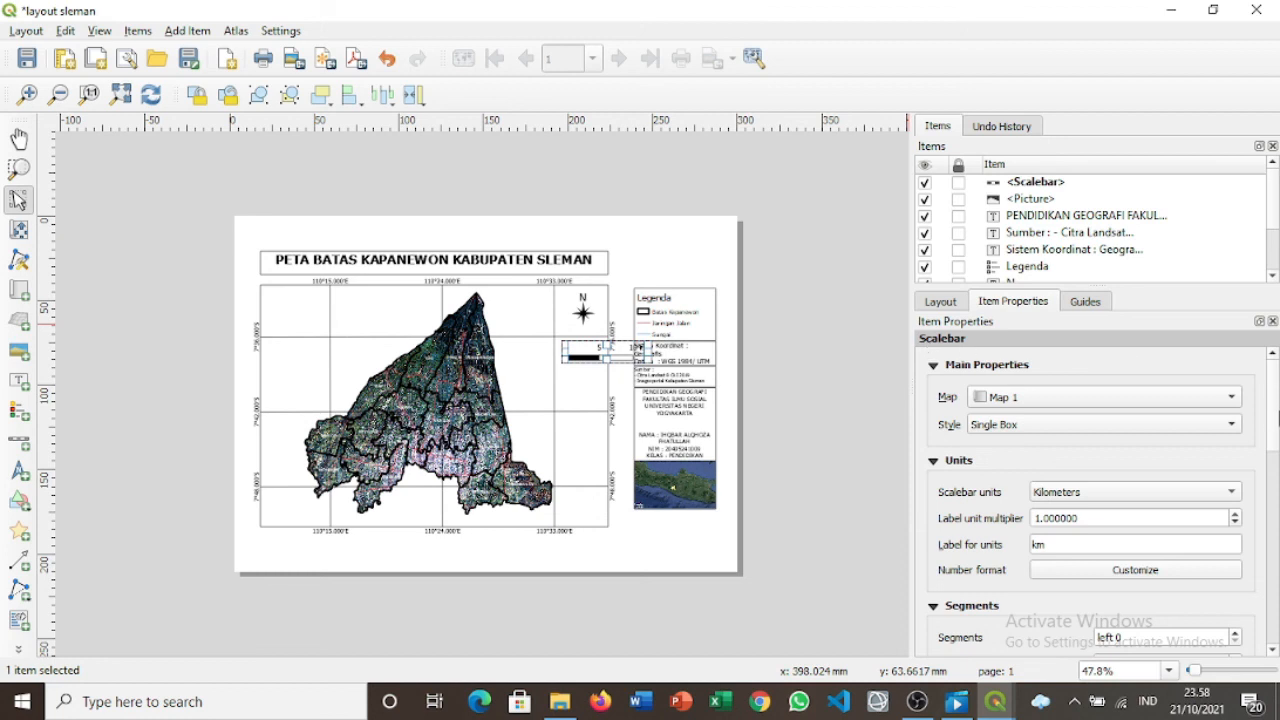
Set the scale bar segments to a fixed width of 3 units and a height of 2 mm.
scroll(1273, 425, down, 2)
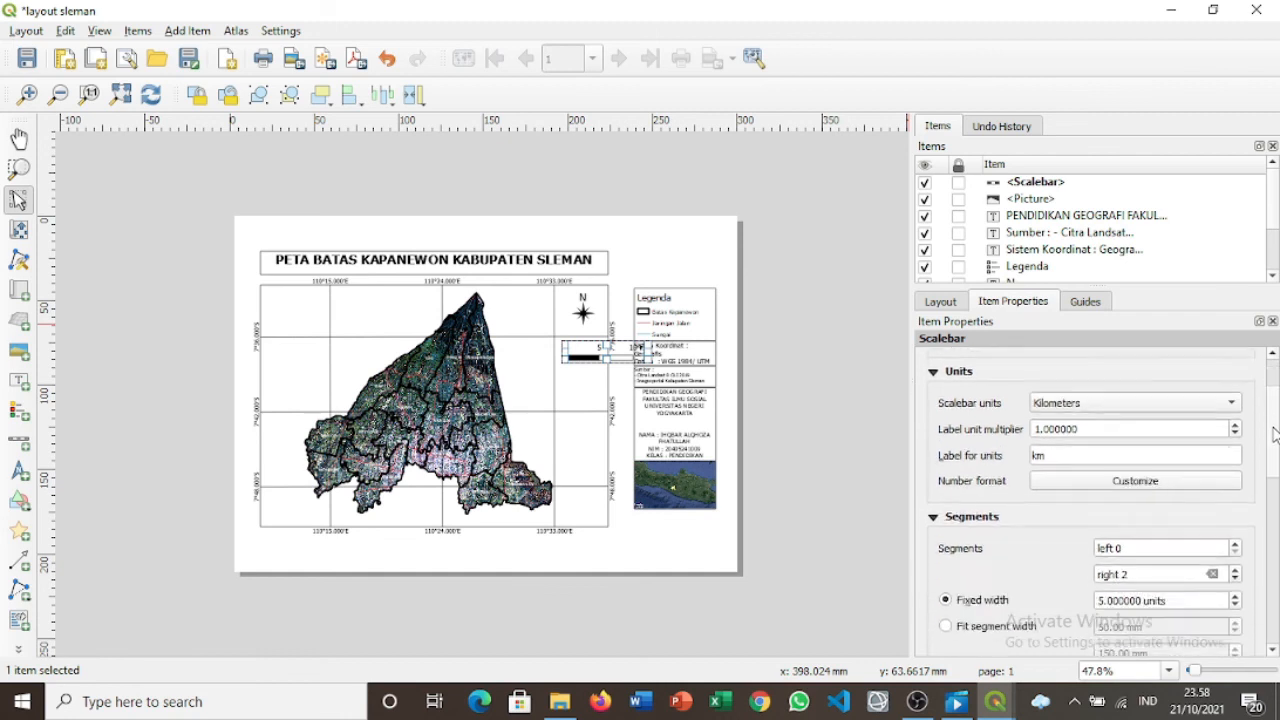
scroll(1273, 432, down, 2)
click(1236, 542)
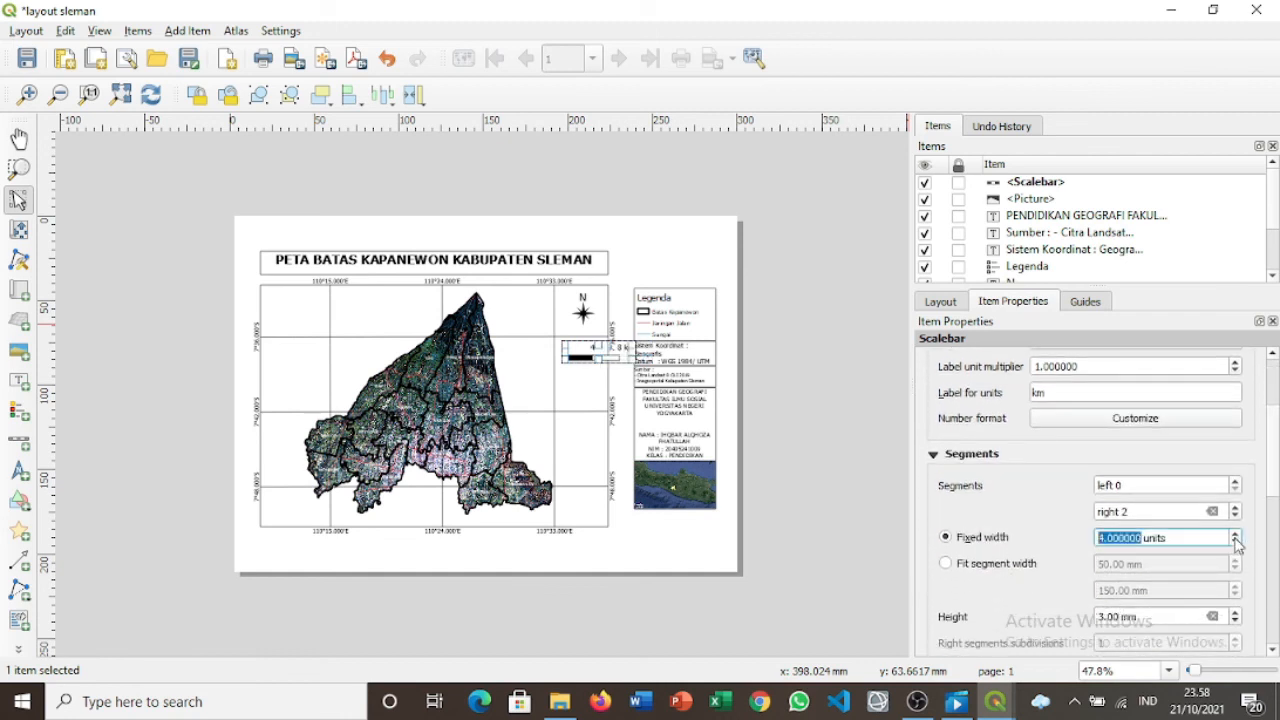
click(1236, 542)
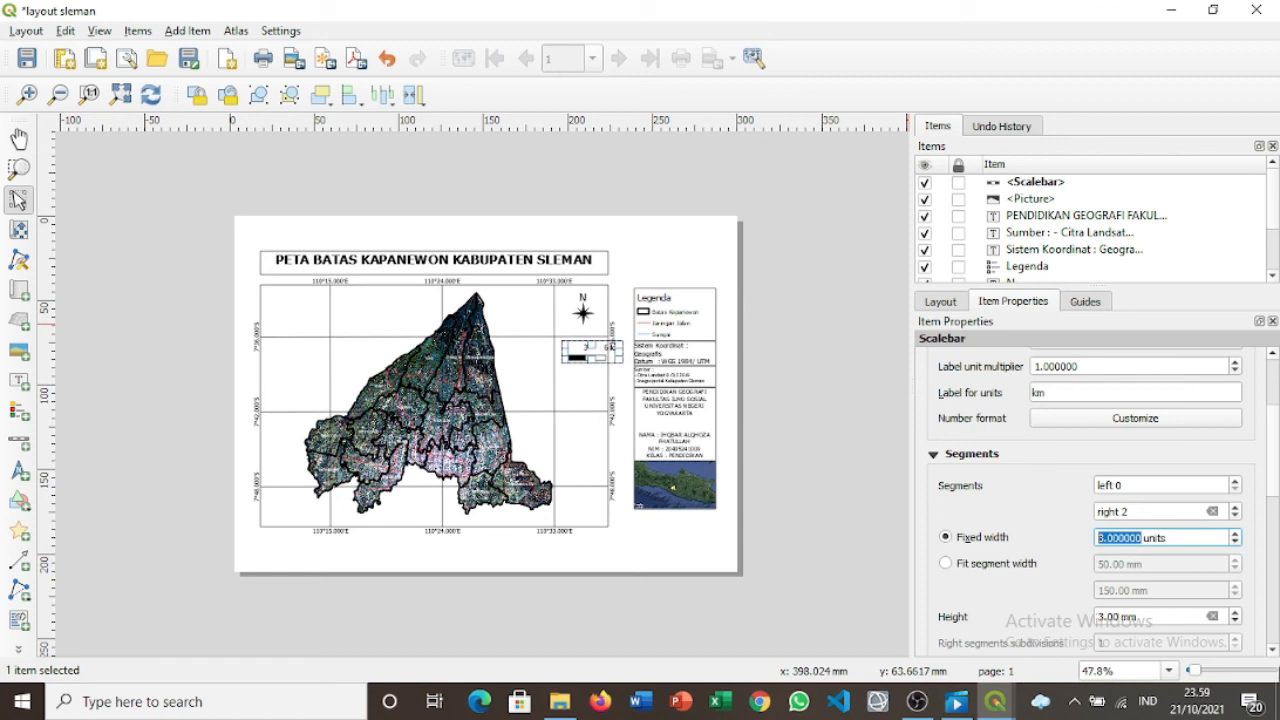
click(1236, 621)
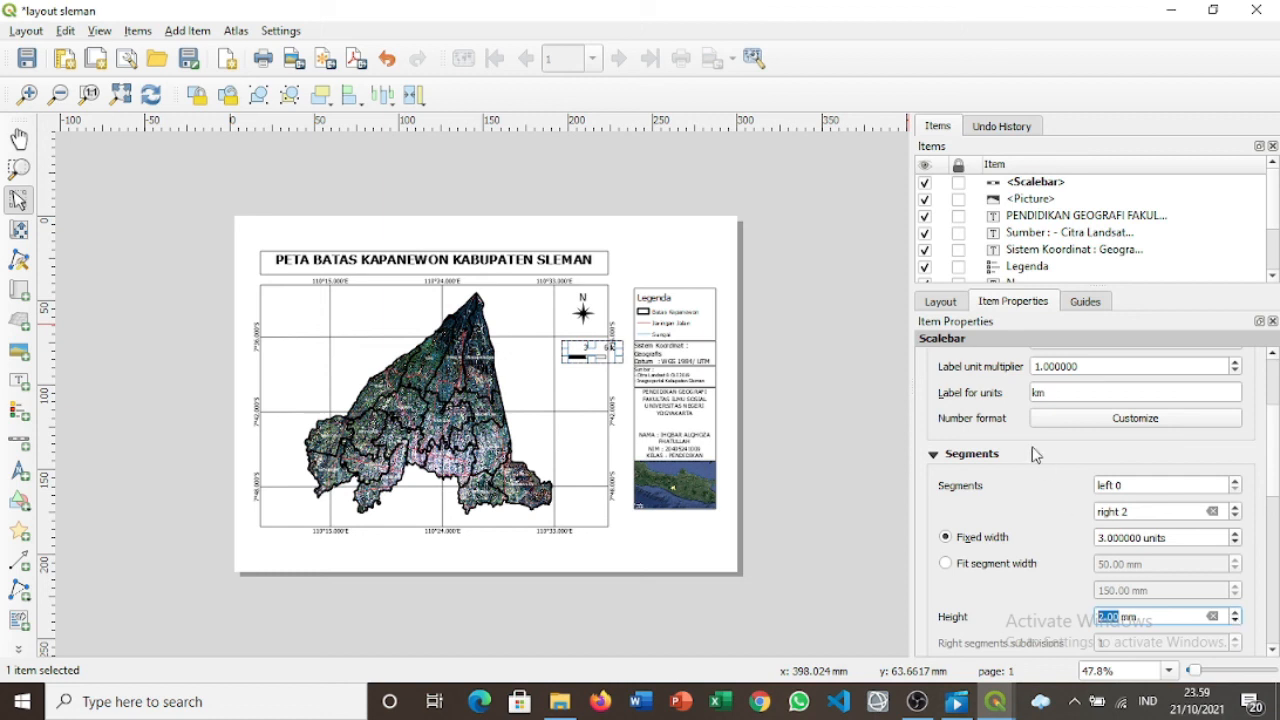
Reselect the scale bar to check its look and review its position and size settings.
click(879, 398)
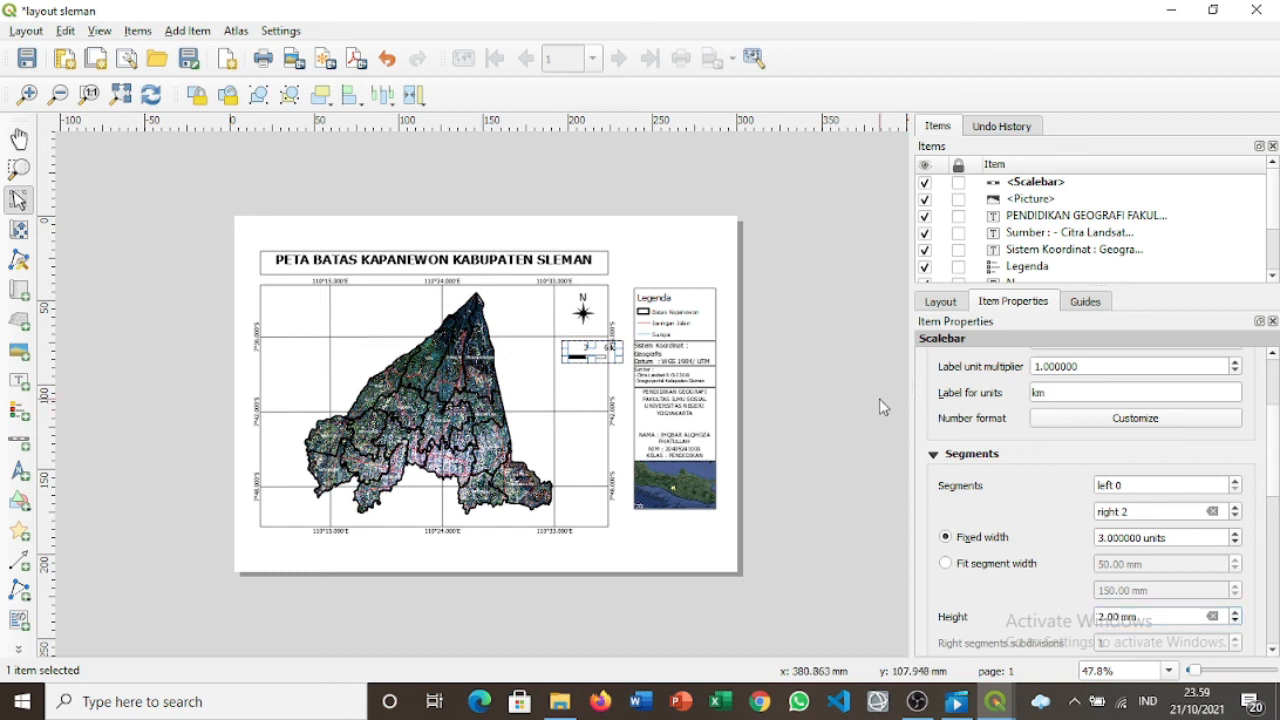
click(596, 352)
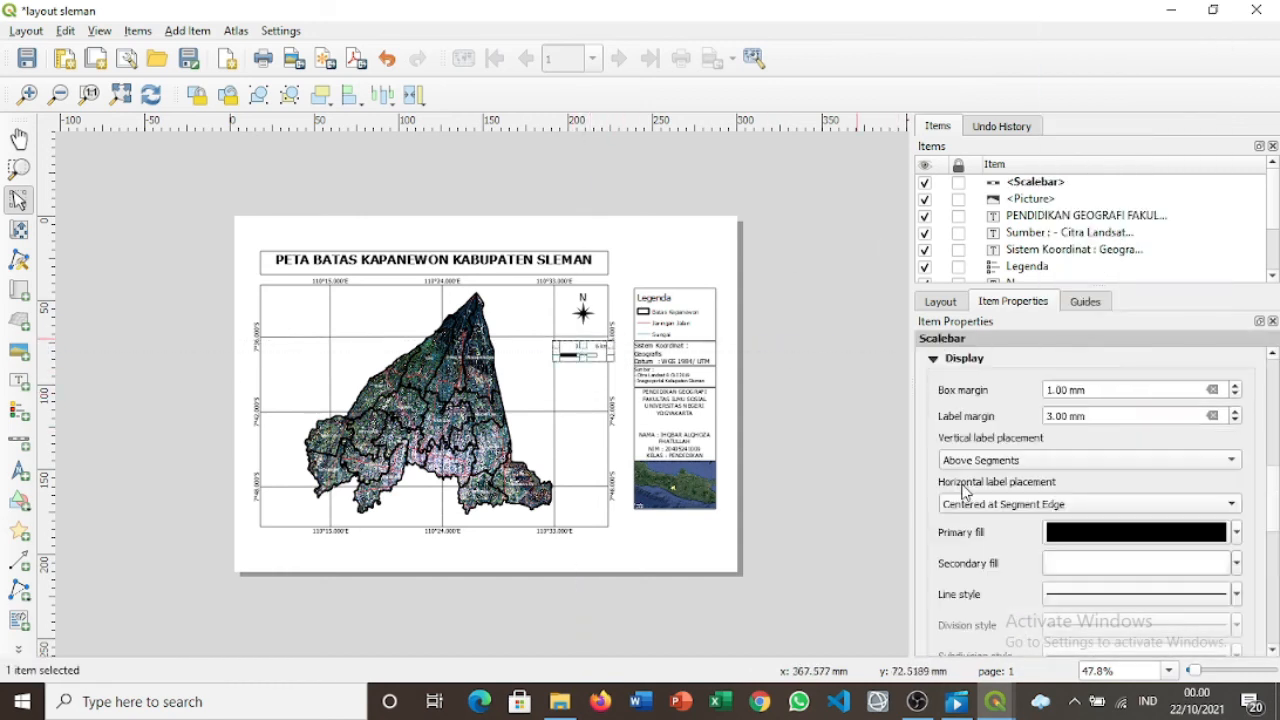
click(965, 384)
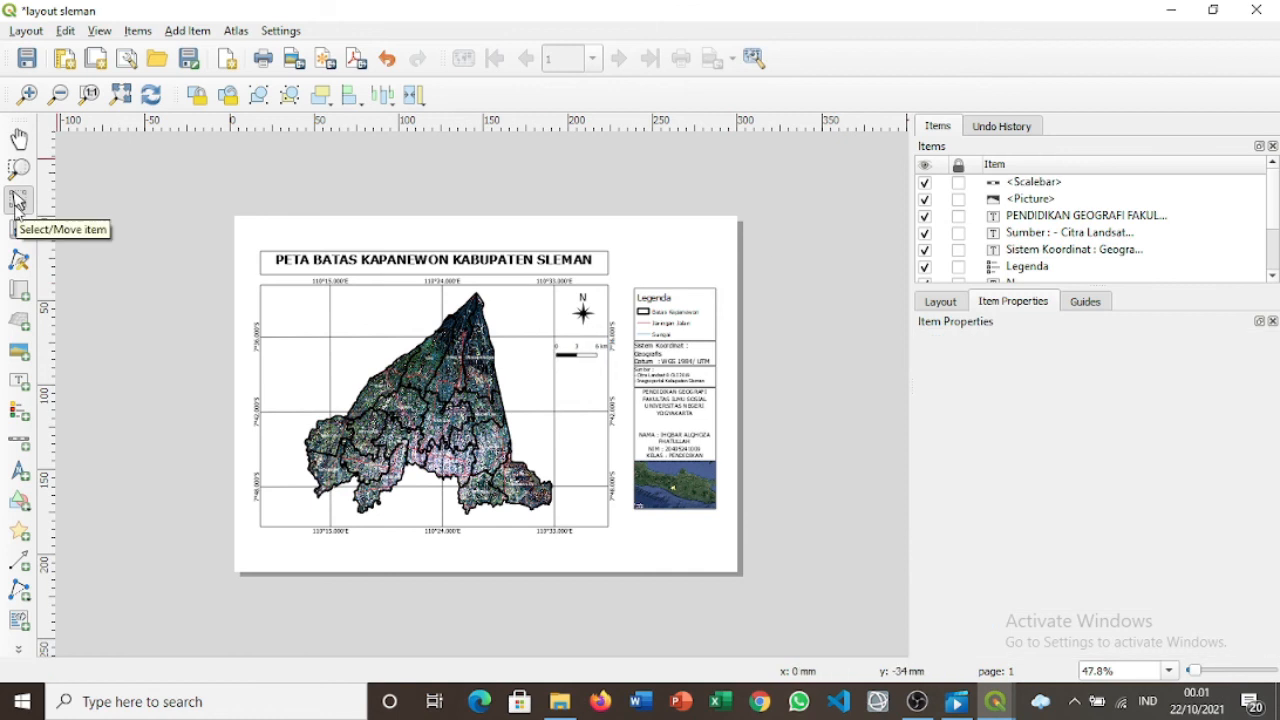
click(30, 506)
click(80, 497)
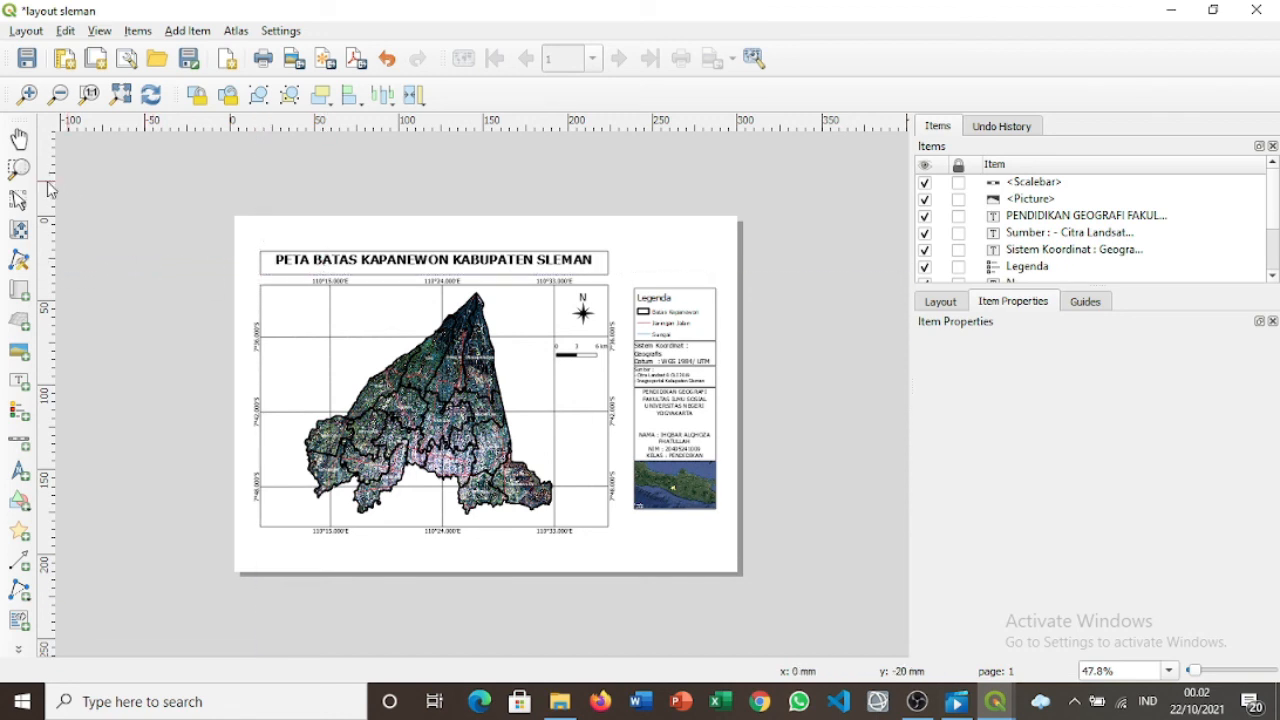
Move the map title further up the page.
click(20, 200)
click(384, 259)
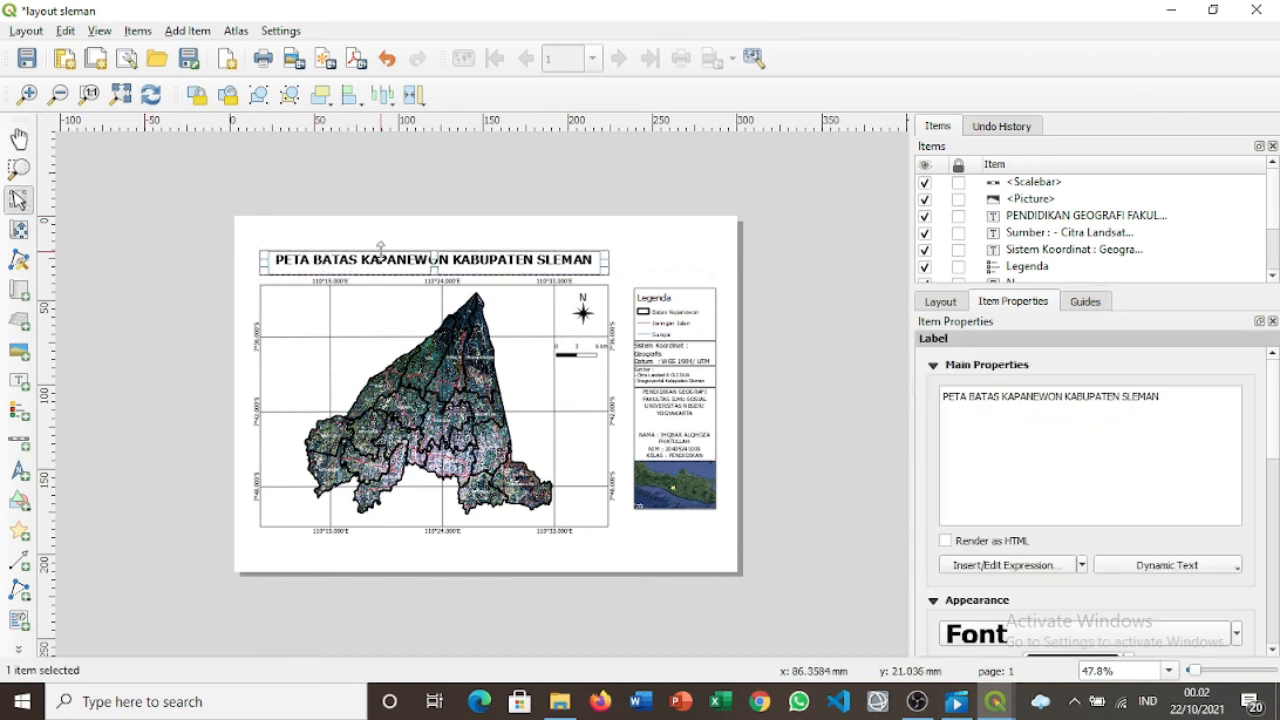
mouse_move(447, 256)
mouse_down()
mouse_move(454, 244)
mouse_move(452, 256)
mouse_up()
Draw a rectangle frame around the map area and send it behind the map.
click(20, 500)
click(76, 498)
drag(258, 274, 400, 362)
key(ctrl+z)
click(21, 500)
click(76, 498)
drag(244, 272, 619, 540)
drag(1072, 287, 1070, 285)
Resize and shift the map so it sits inside its frame.
click(520, 322)
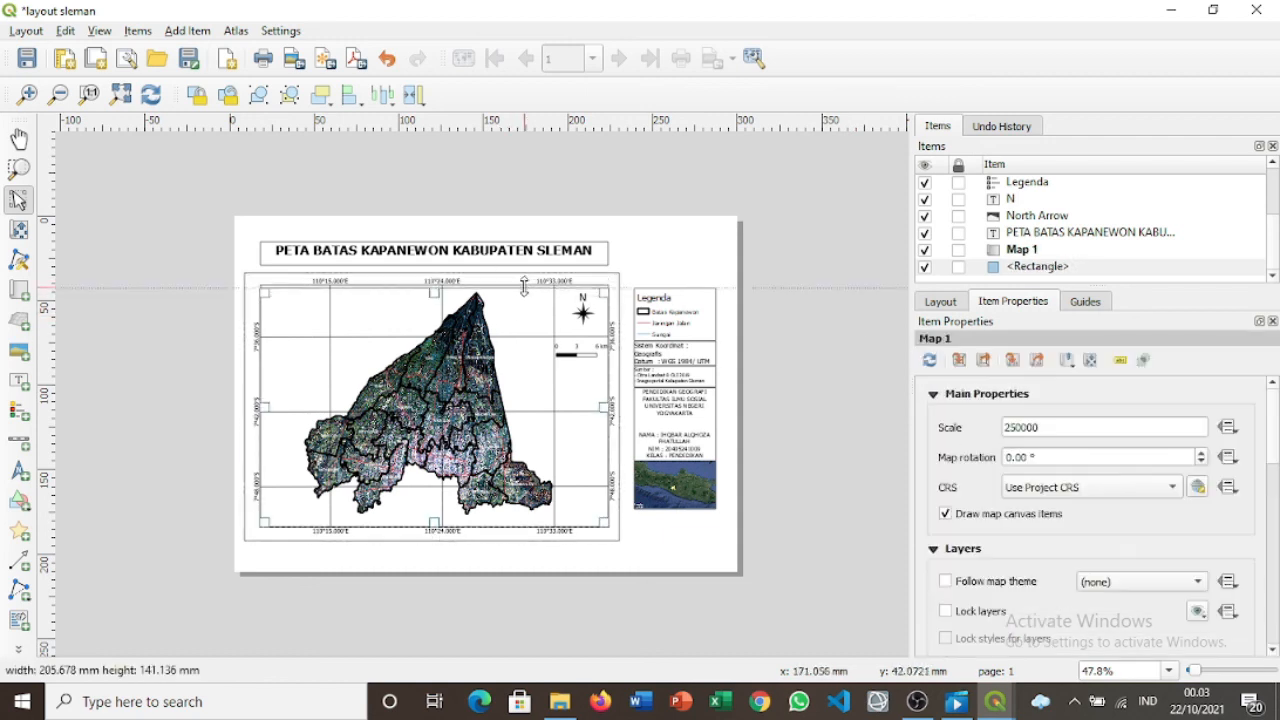
mouse_move(523, 286)
mouse_down()
mouse_move(517, 297)
mouse_move(531, 281)
mouse_up()
drag(681, 460, 687, 461)
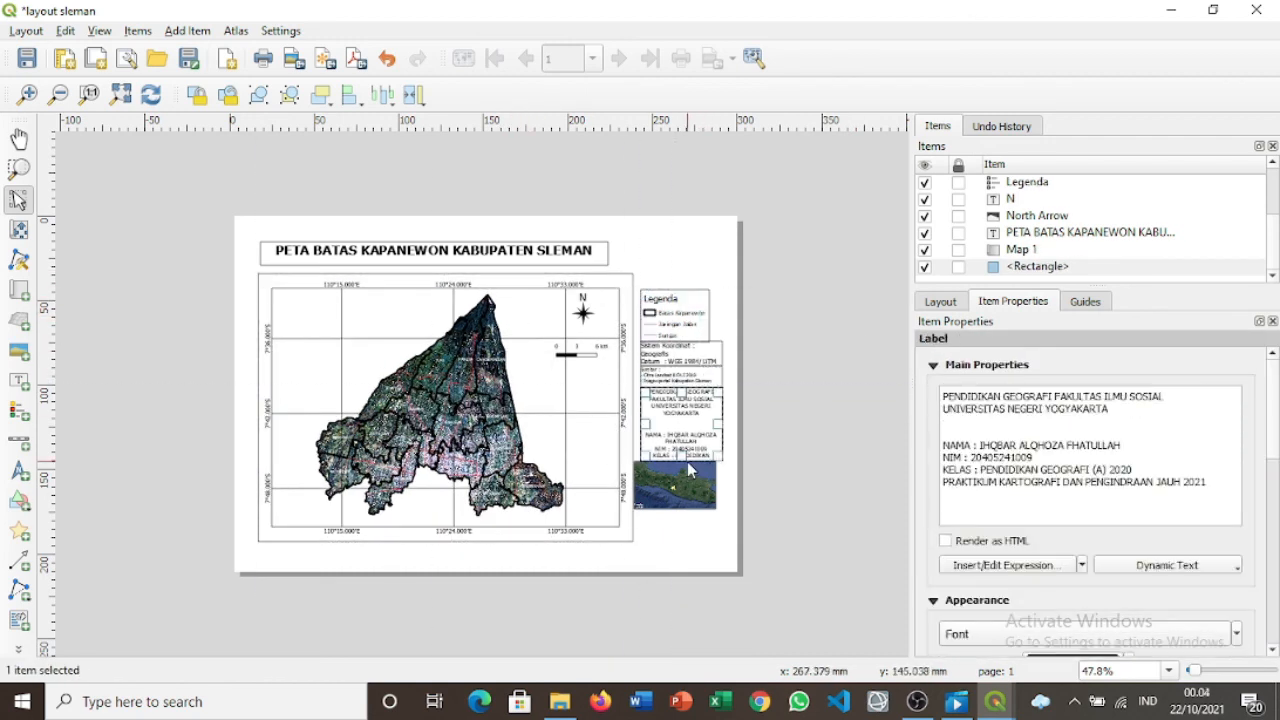
Draw a border rectangle around the whole page and send it behind all other items.
click(20, 500)
click(76, 498)
drag(237, 218, 306, 291)
key(ctrl+z)
click(20, 500)
click(76, 498)
mouse_move(239, 225)
mouse_down()
mouse_move(658, 557)
mouse_move(723, 562)
mouse_up()
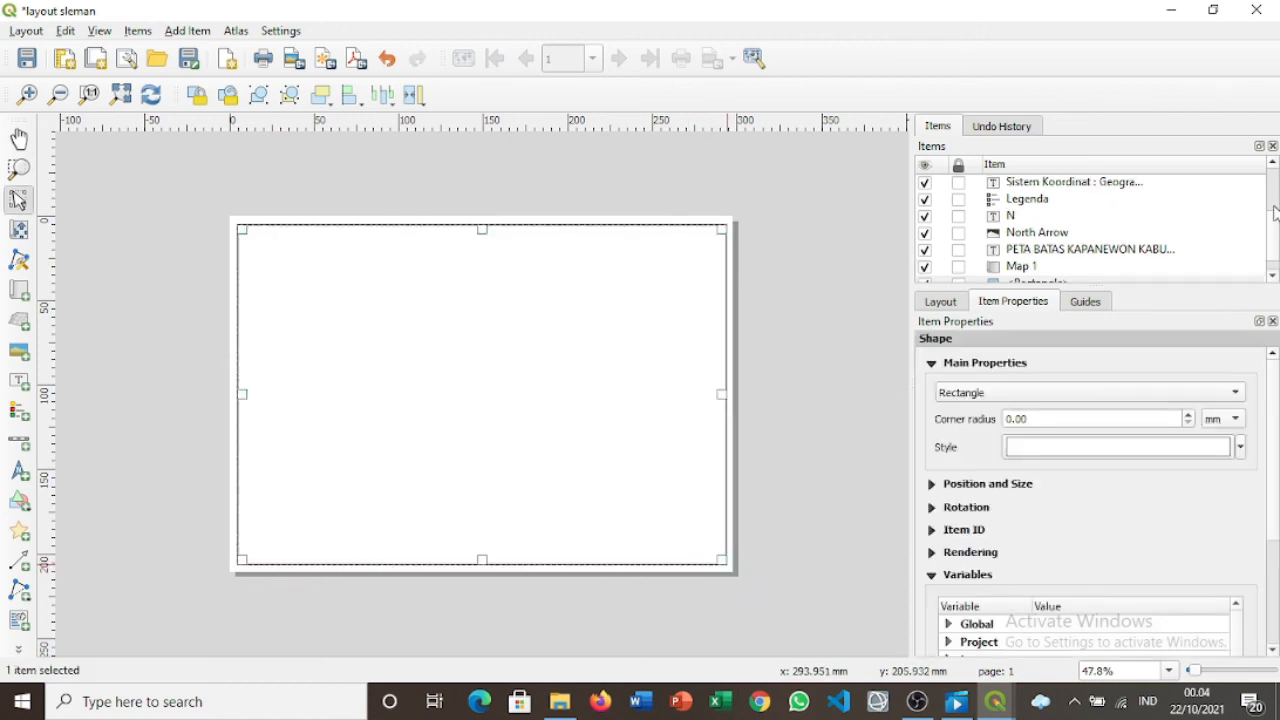
drag(1067, 184, 1137, 286)
click(18, 560)
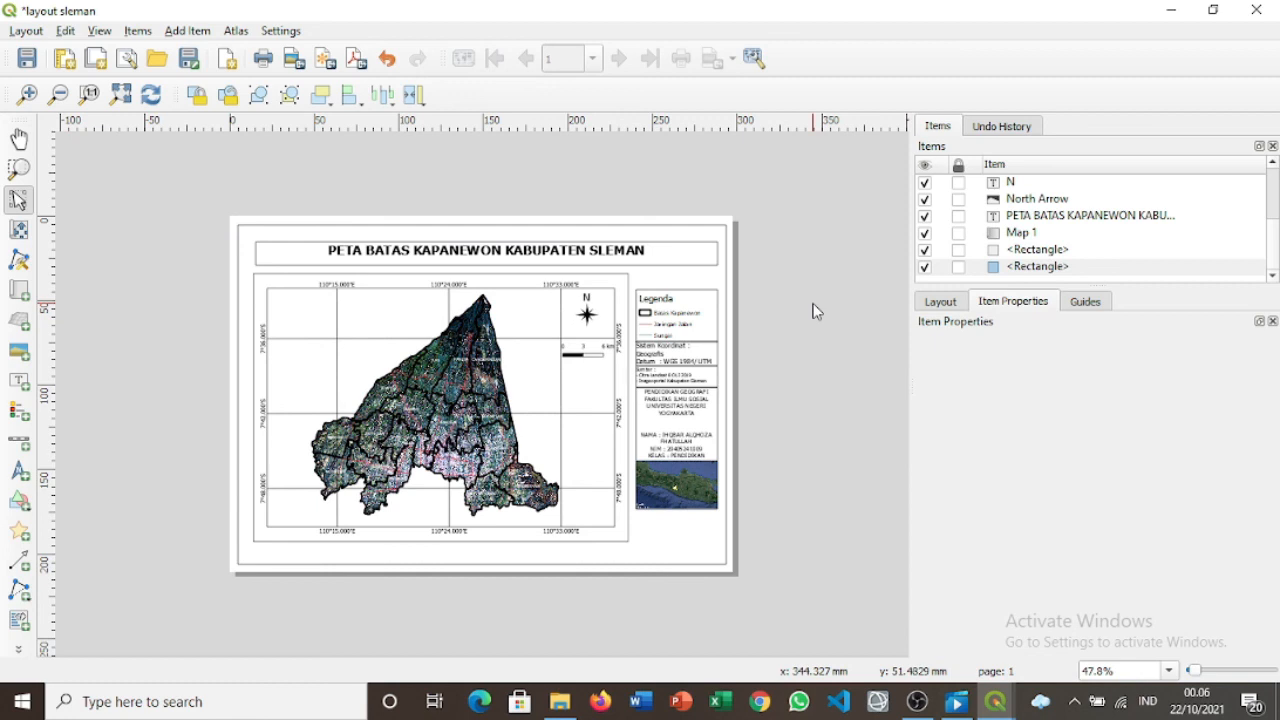